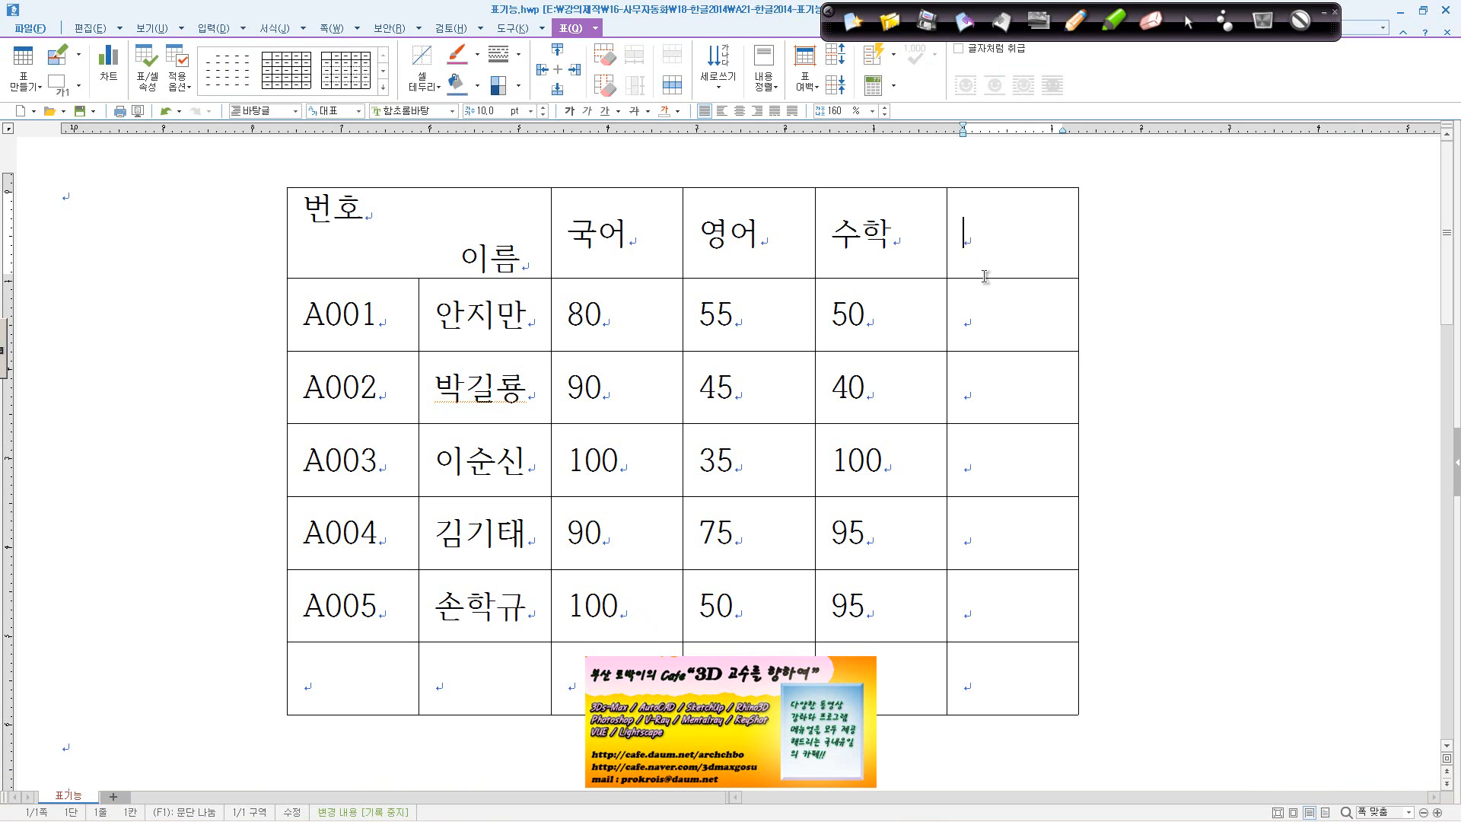
# Add a new column after the table's last column and a new row below its last row.
pyautogui.click(970, 274)
pyautogui.click(575, 71)
pyautogui.click(391, 691)
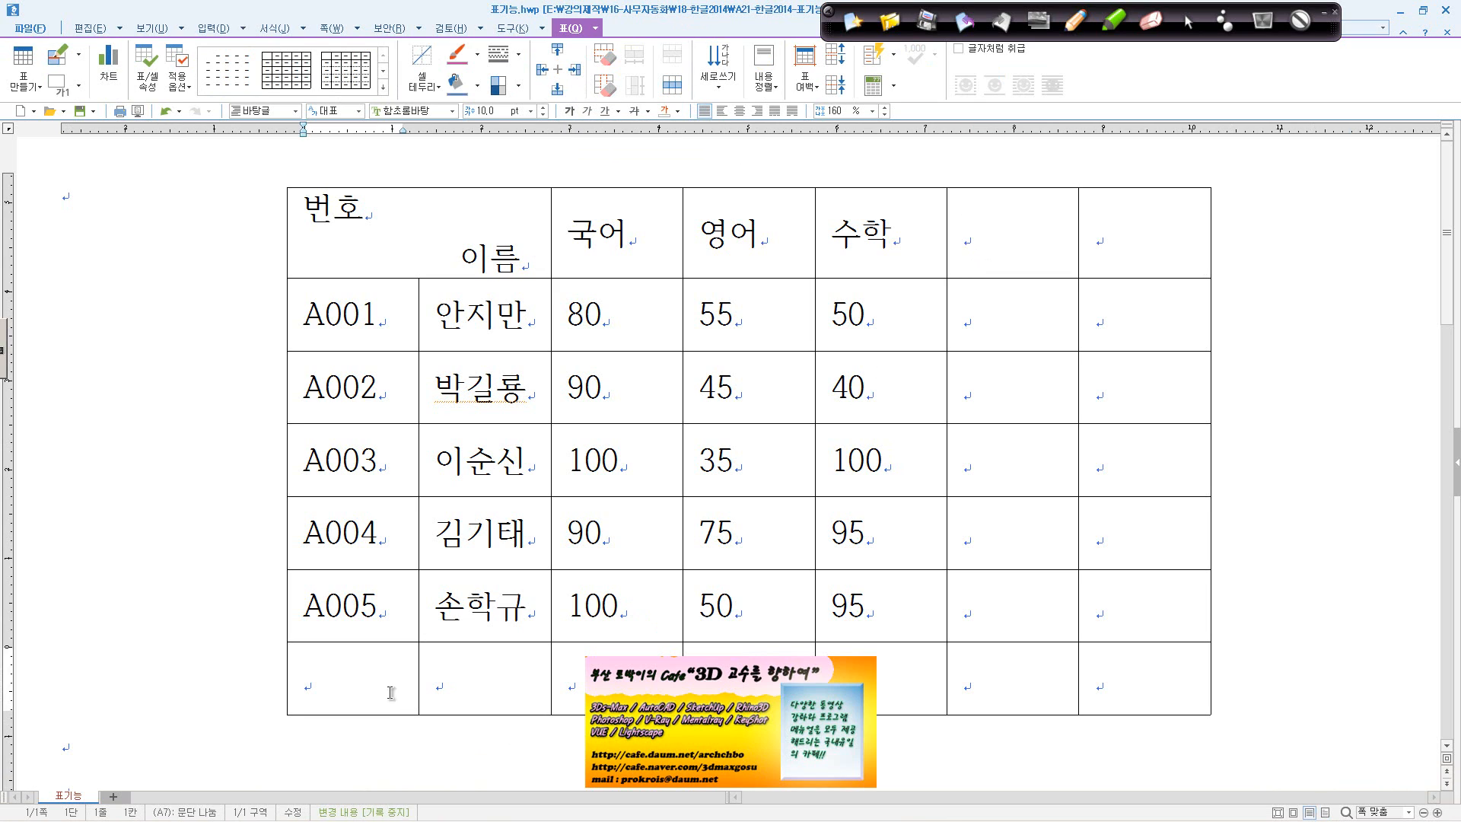
pyautogui.click(558, 90)
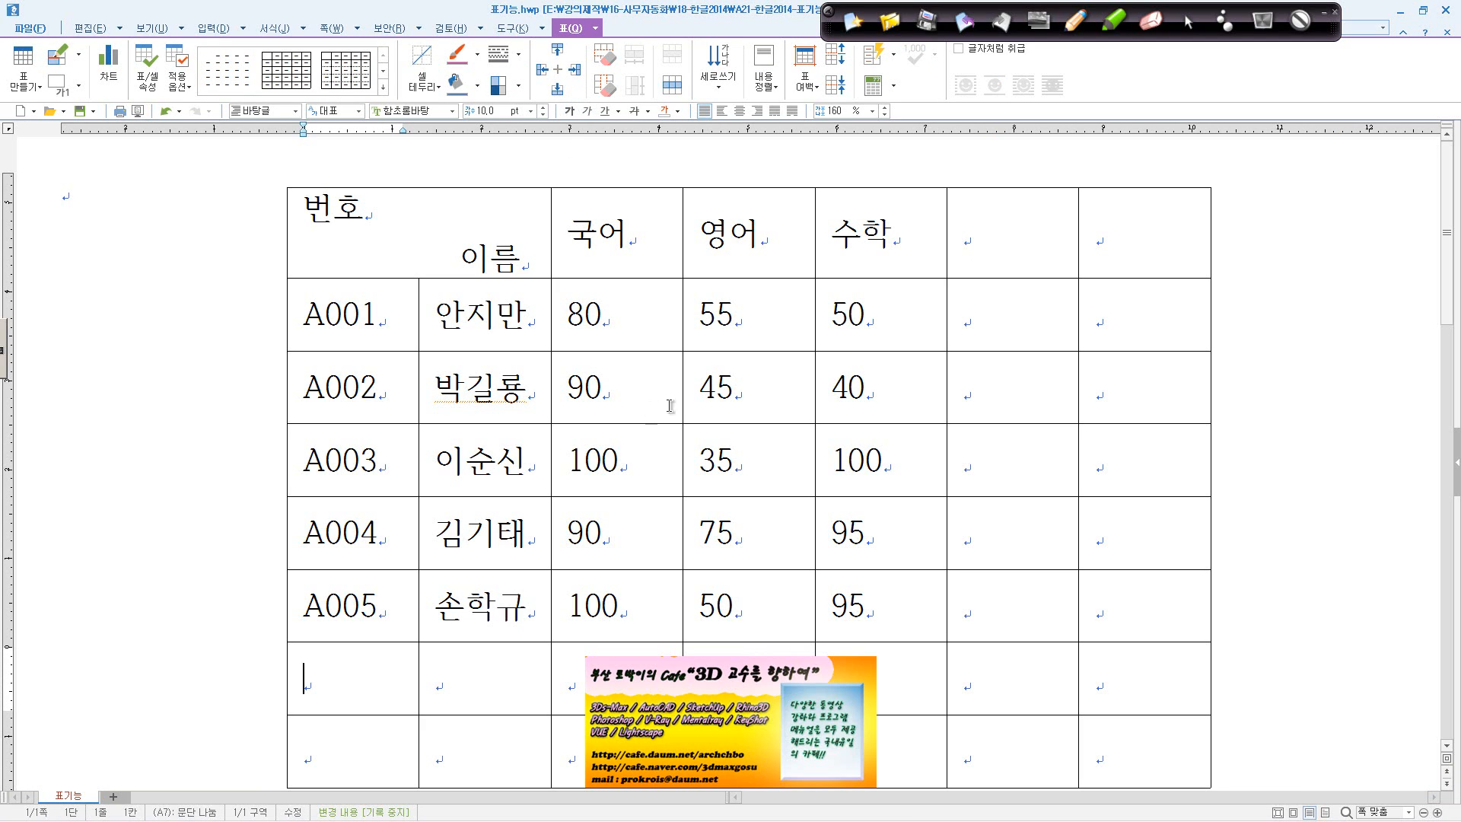
# Label the two empty header cells after 수학 as 합계 and 평균.
pyautogui.click(1016, 234)
pyautogui.write('합계')
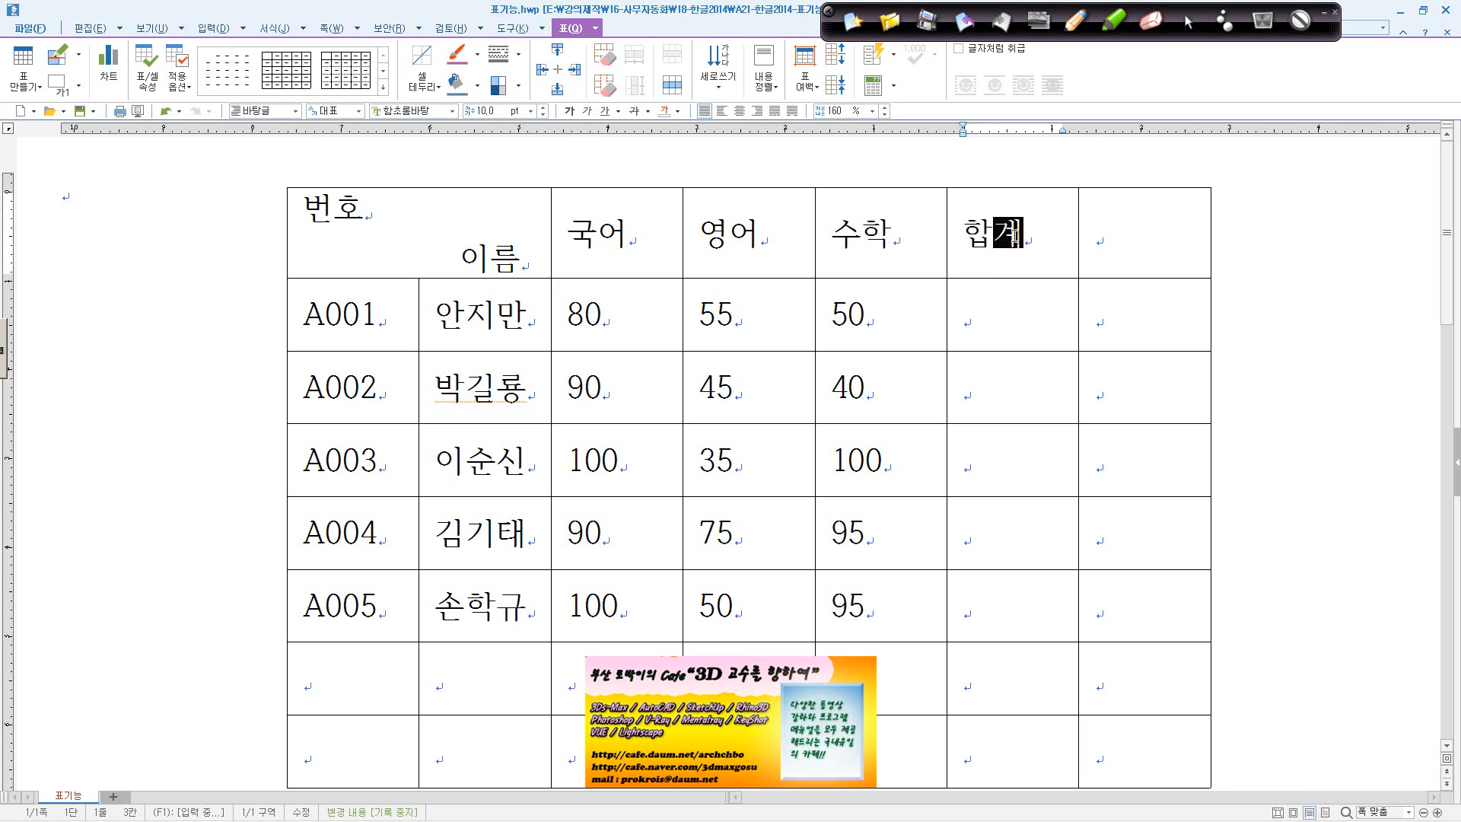
pyautogui.press('Tab')
pyautogui.write('ㅊ')
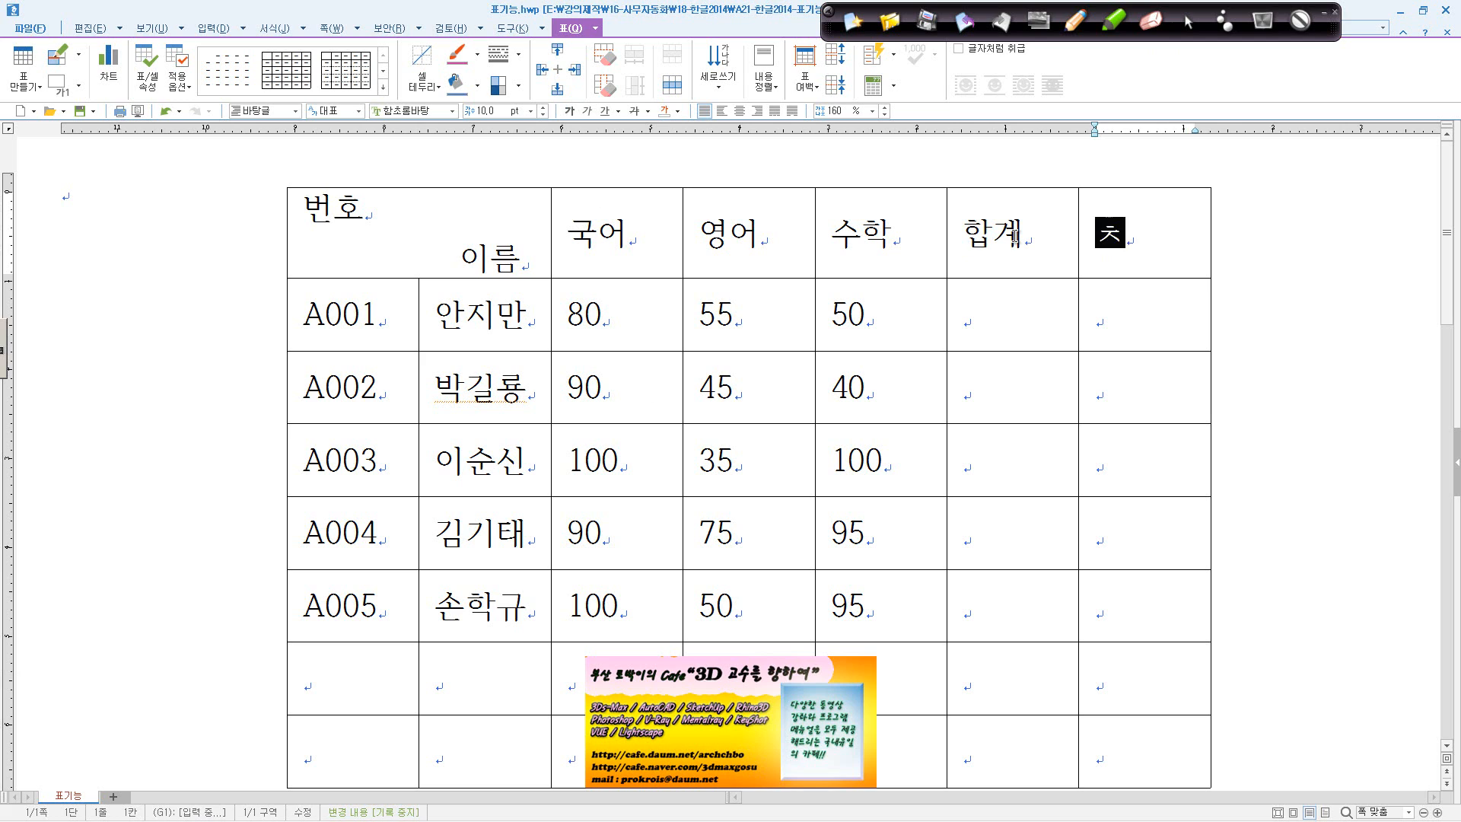
pyautogui.press('BackSpace')
pyautogui.write('평균')
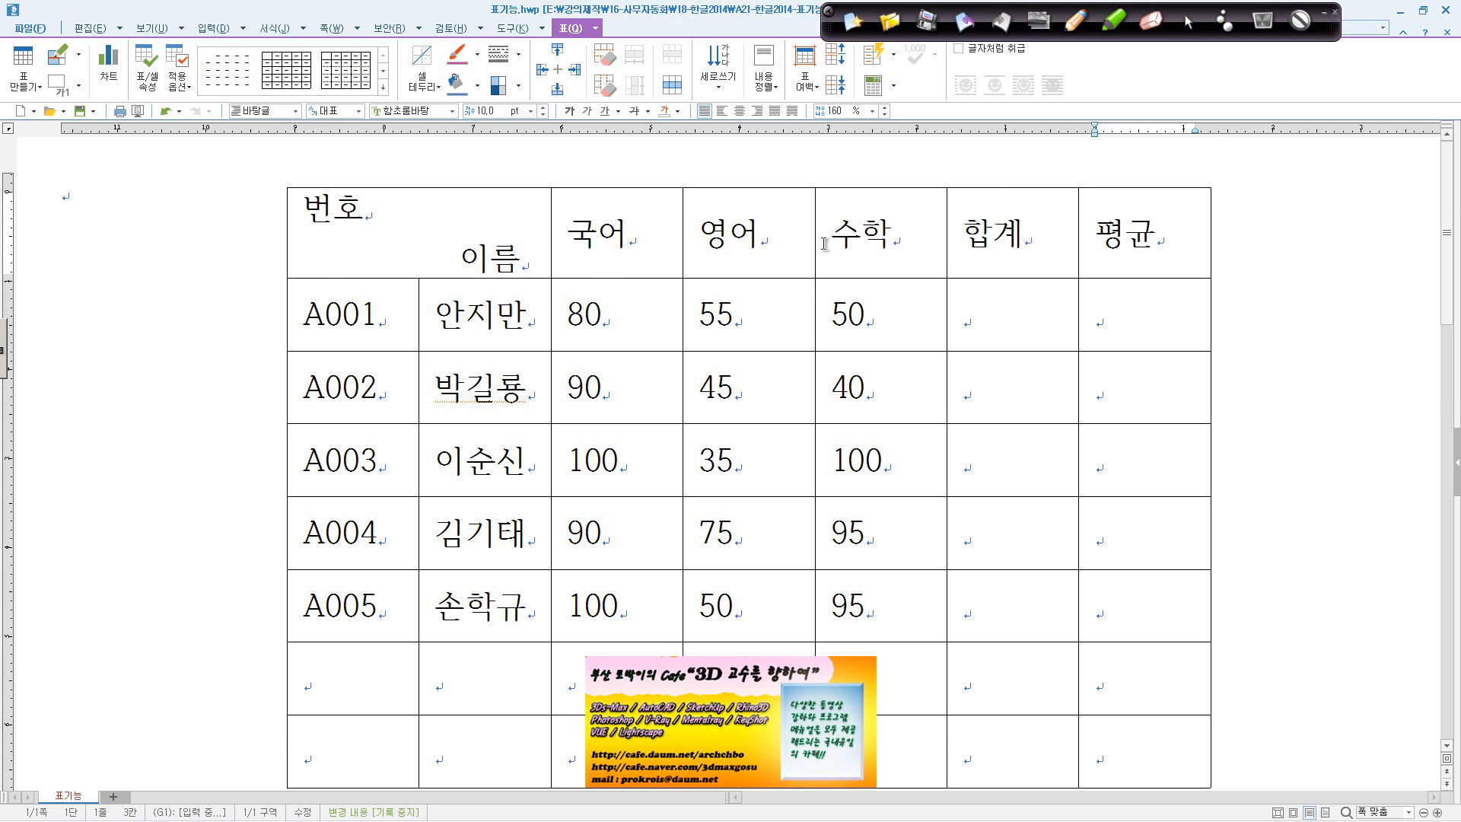
# Merge the first two cells in each of the table's two empty bottom rows.
pyautogui.scroll(-3, 604, 414)
pyautogui.moveTo(369, 408); pyautogui.dragTo(488, 407)
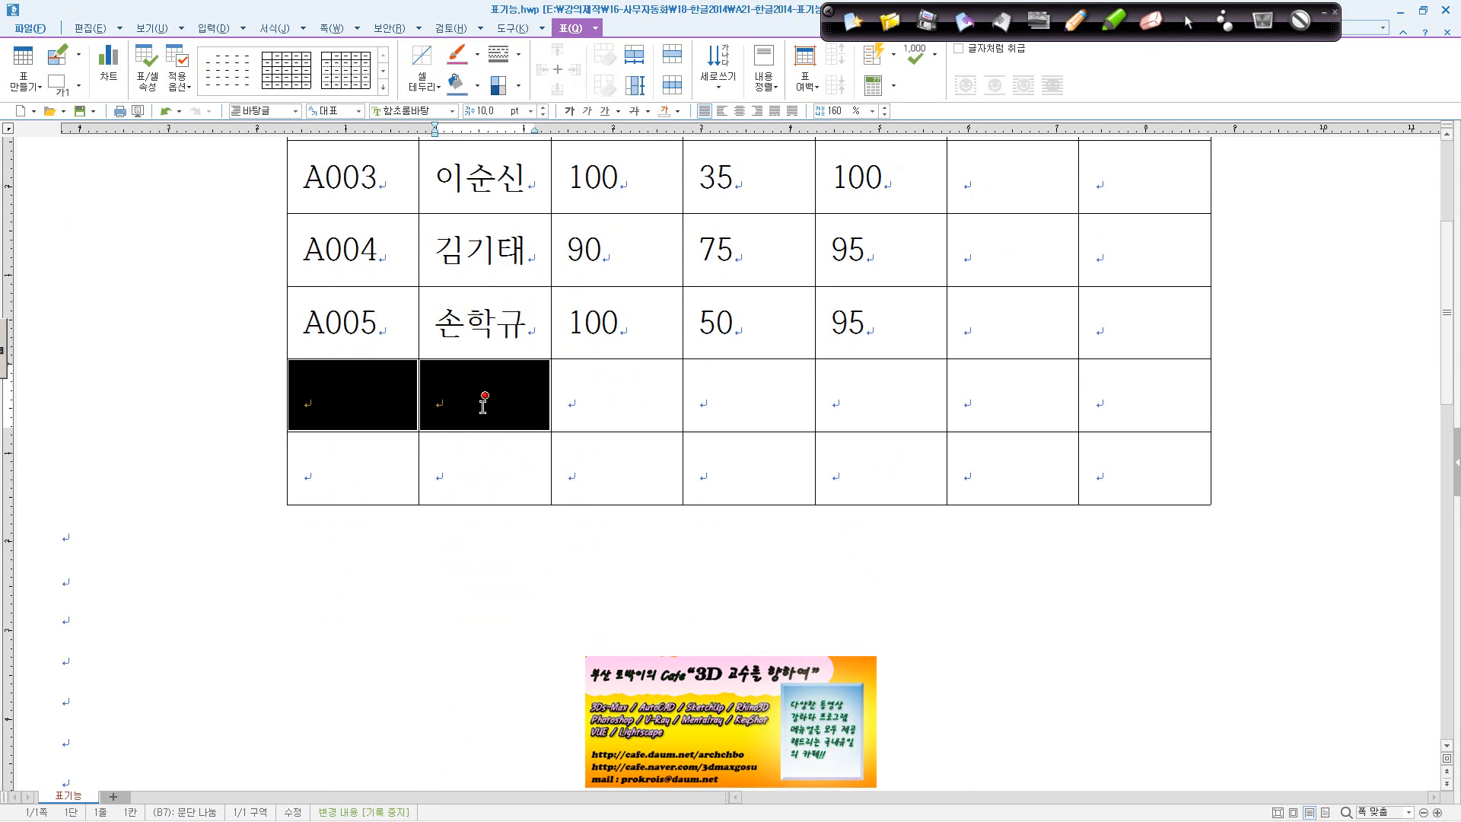
pyautogui.scroll(2, 468, 418)
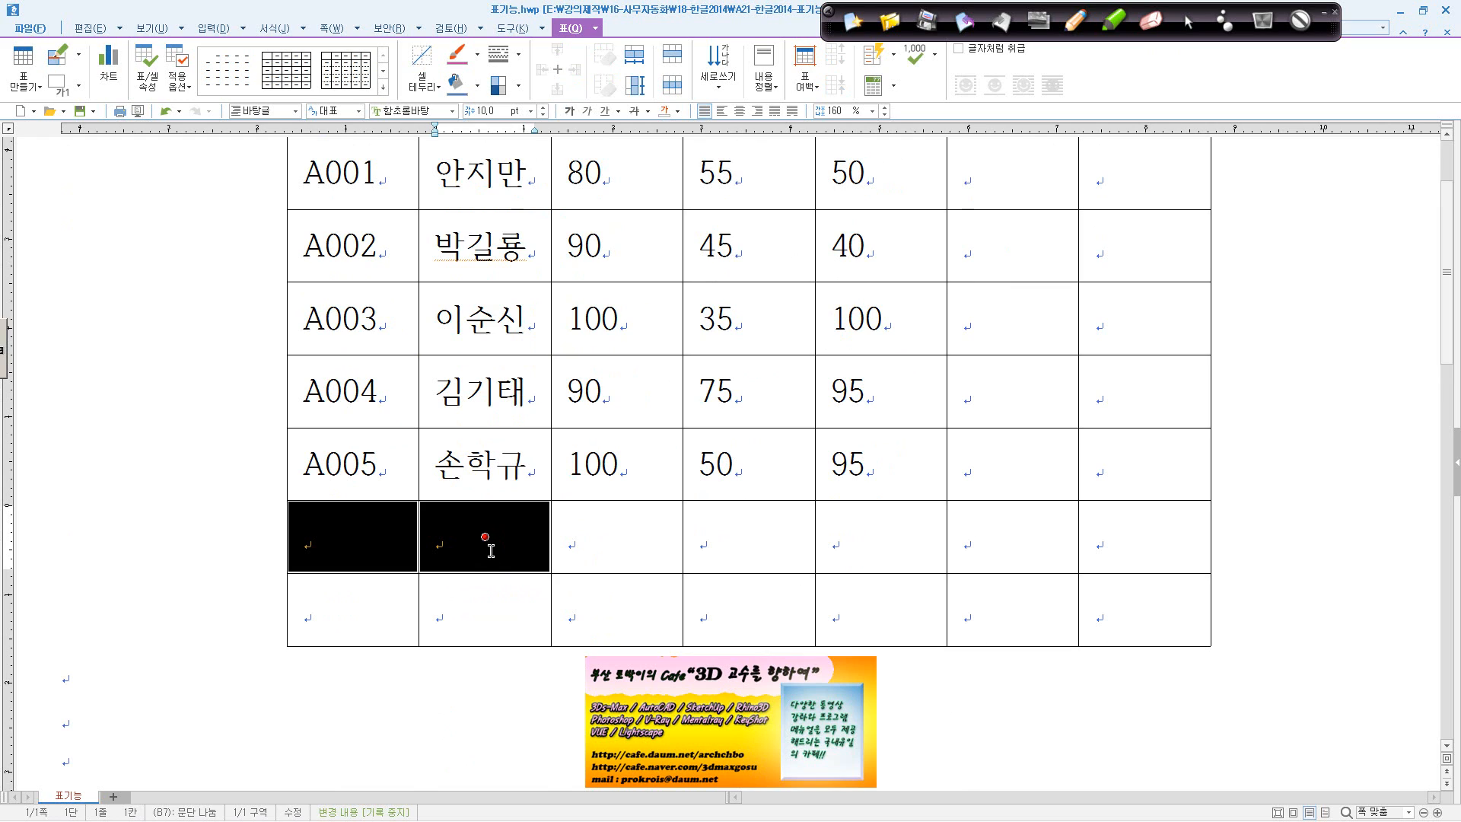
pyautogui.press('m')
pyautogui.moveTo(383, 608); pyautogui.dragTo(489, 605)
pyautogui.write('m')
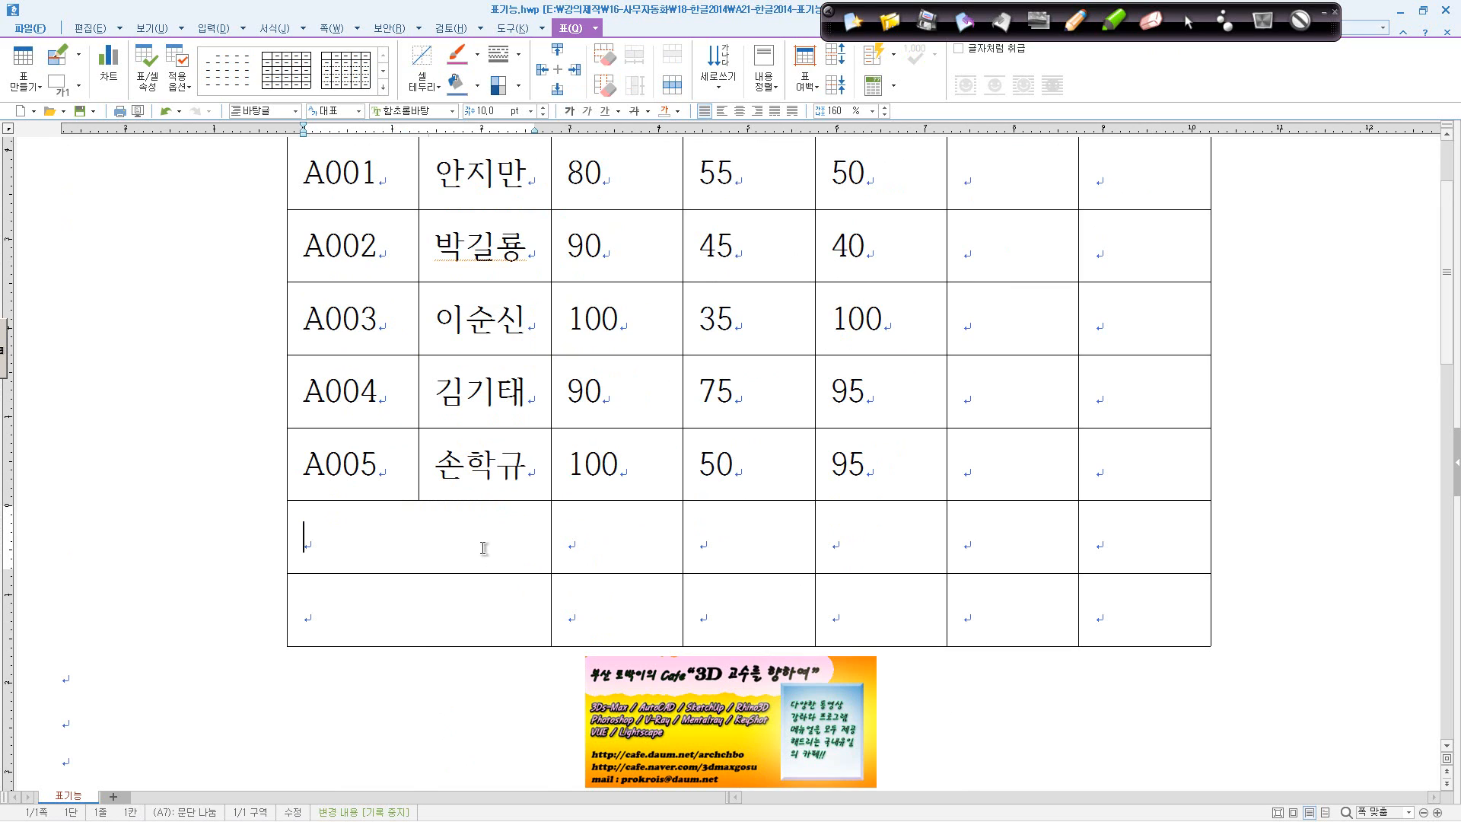
# Label the two merged cells in the bottom rows 합계 and 평균.
pyautogui.write('합계')
pyautogui.press('Down')
pyautogui.write('펴')
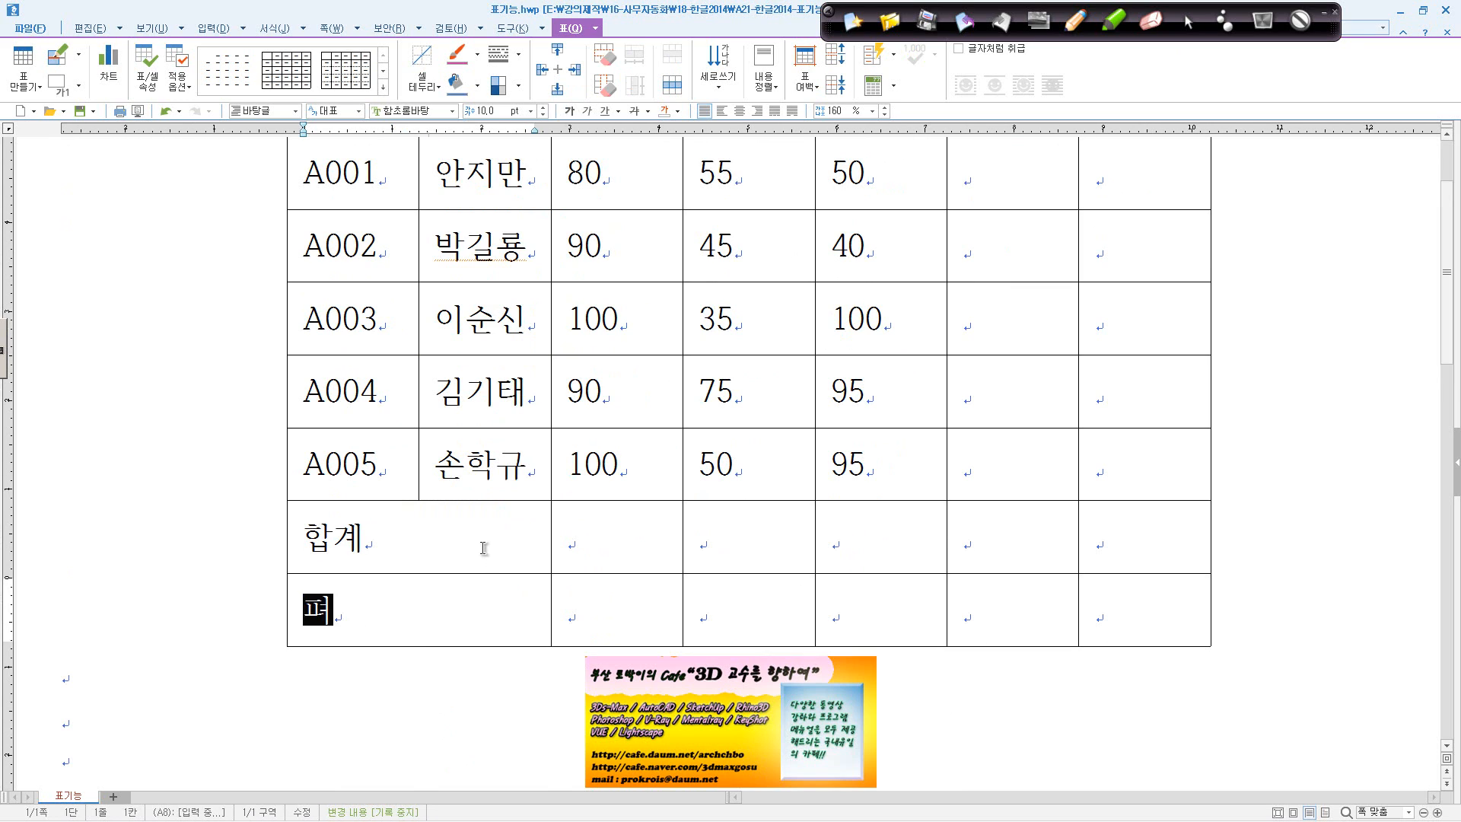
pyautogui.write('ㅇ균')
pyautogui.scroll(2, 820, 319)
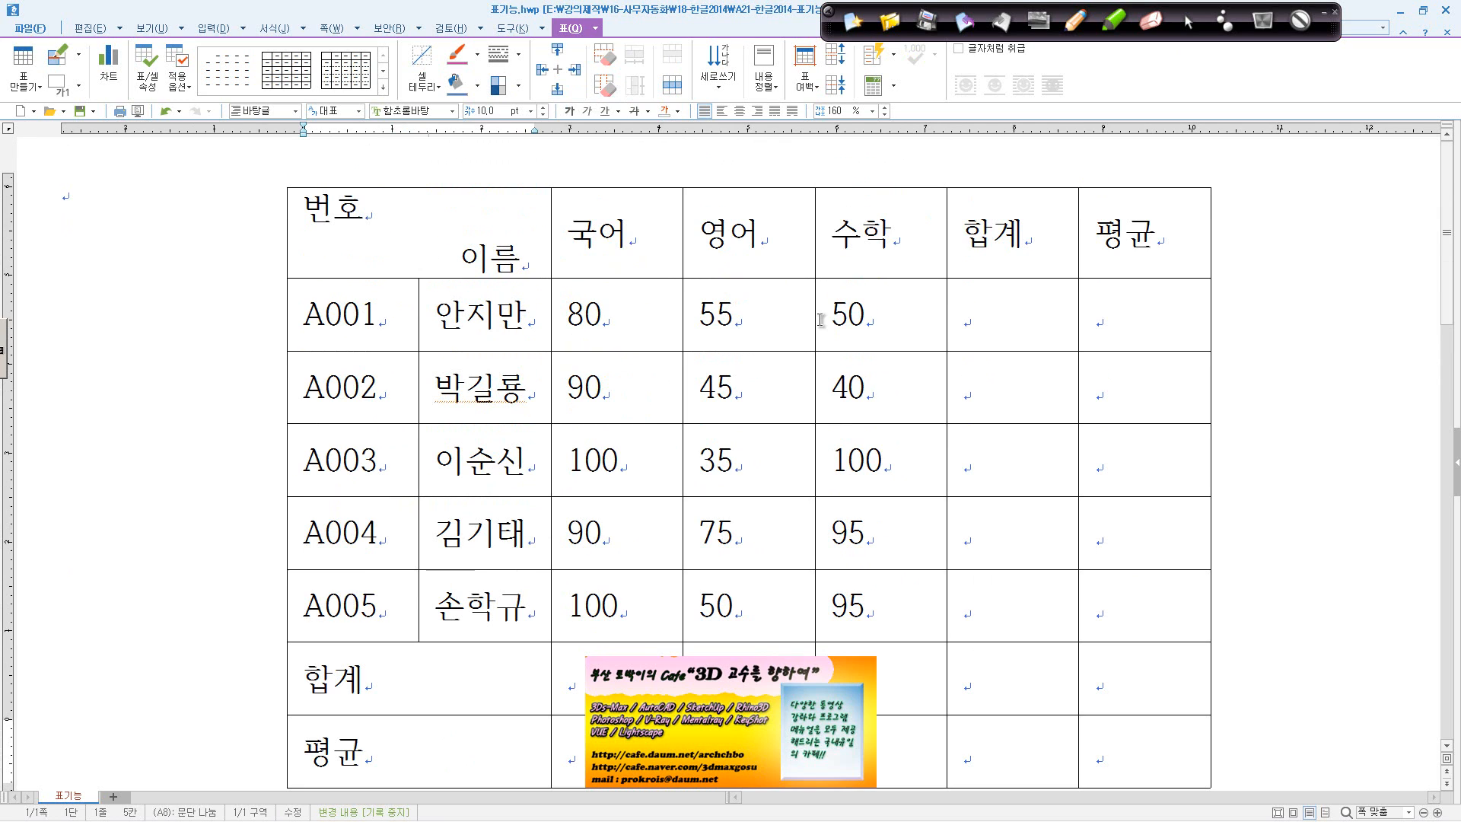
# Insert a horizontal sum (가로 합계) formula in the 합계 cell of the first student's row.
pyautogui.click(1041, 313)
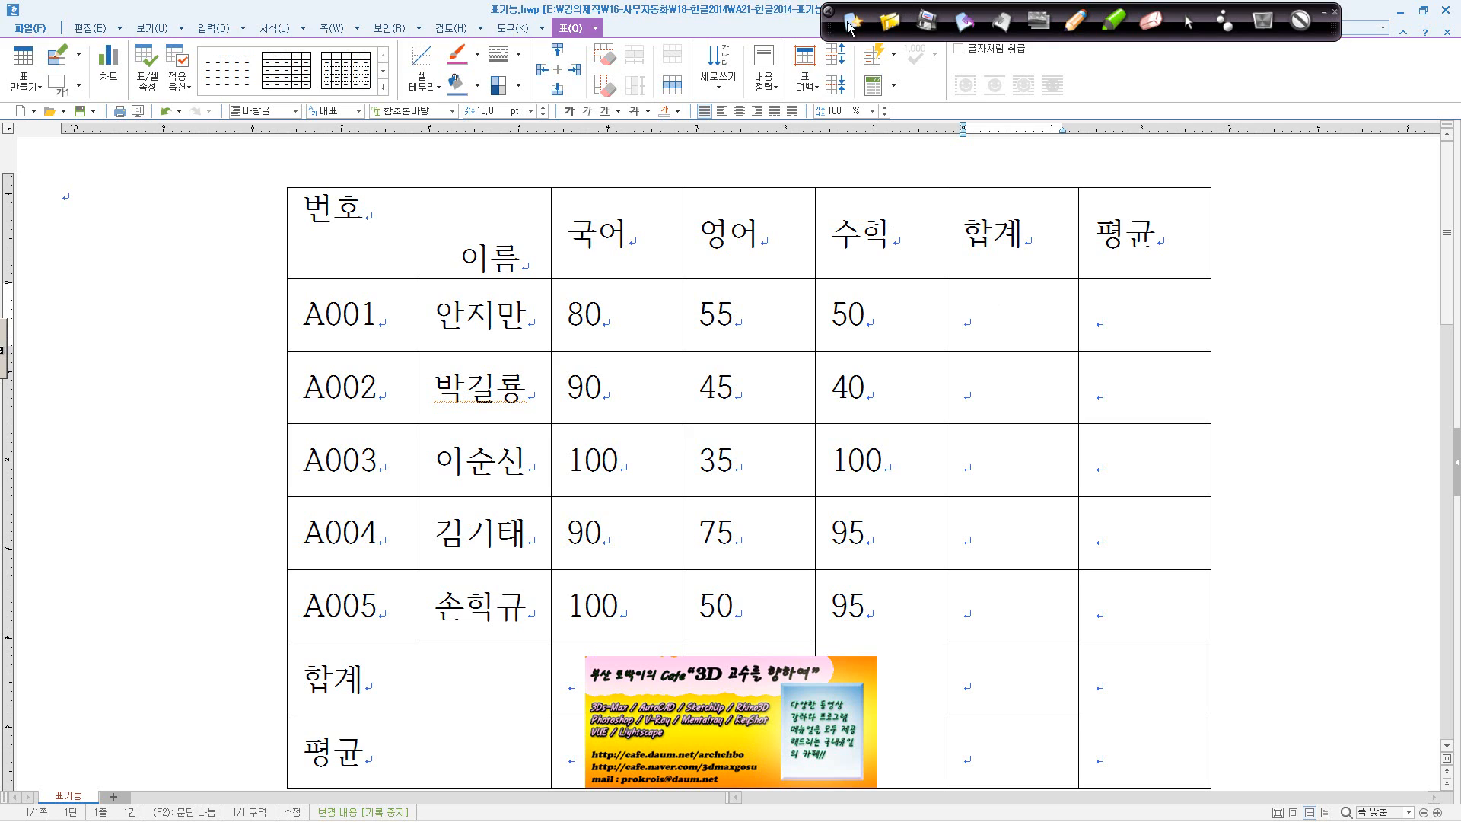
pyautogui.moveTo(826, 28); pyautogui.dragTo(926, 20)
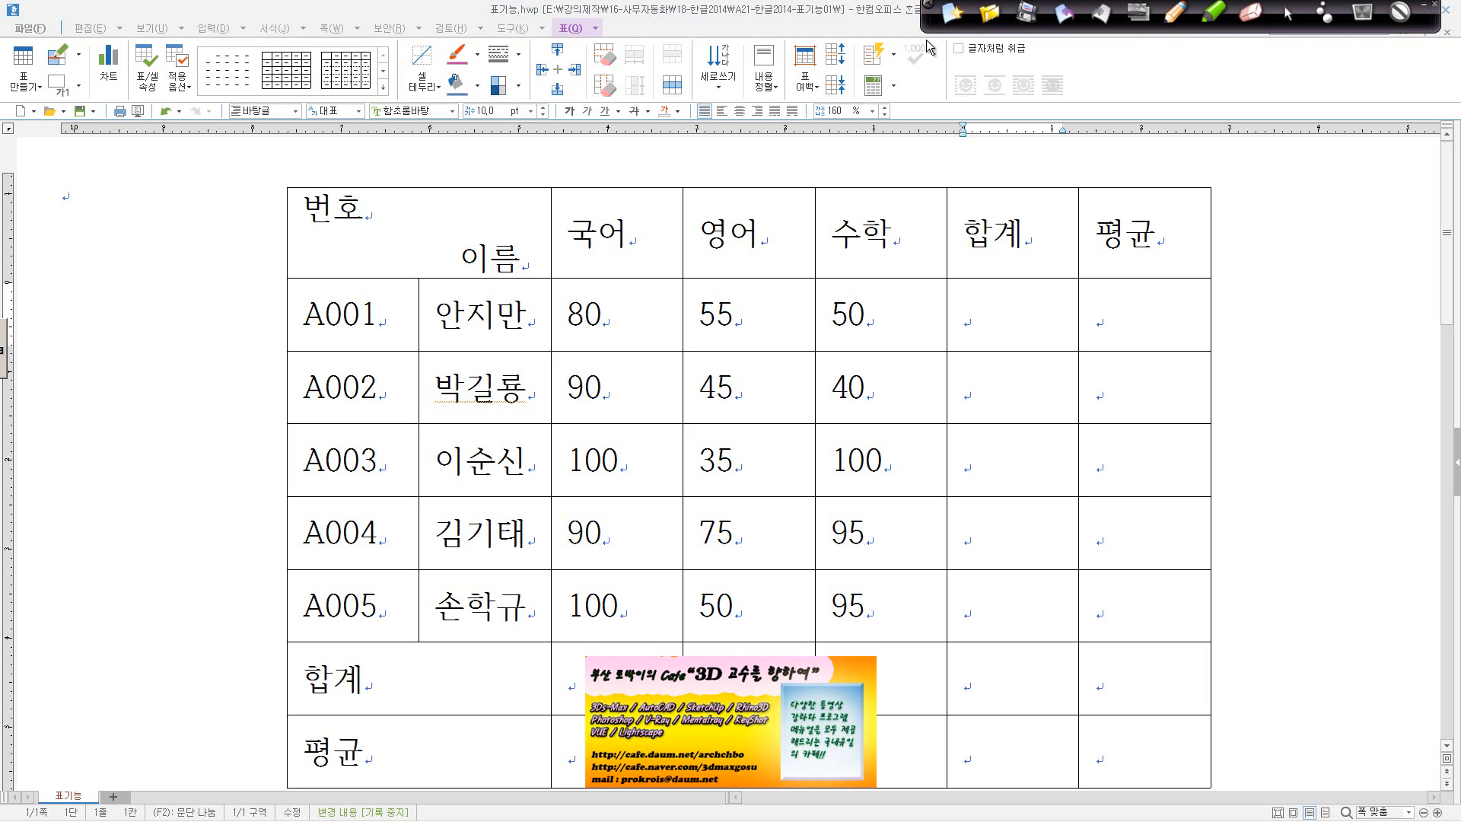
pyautogui.click(894, 93)
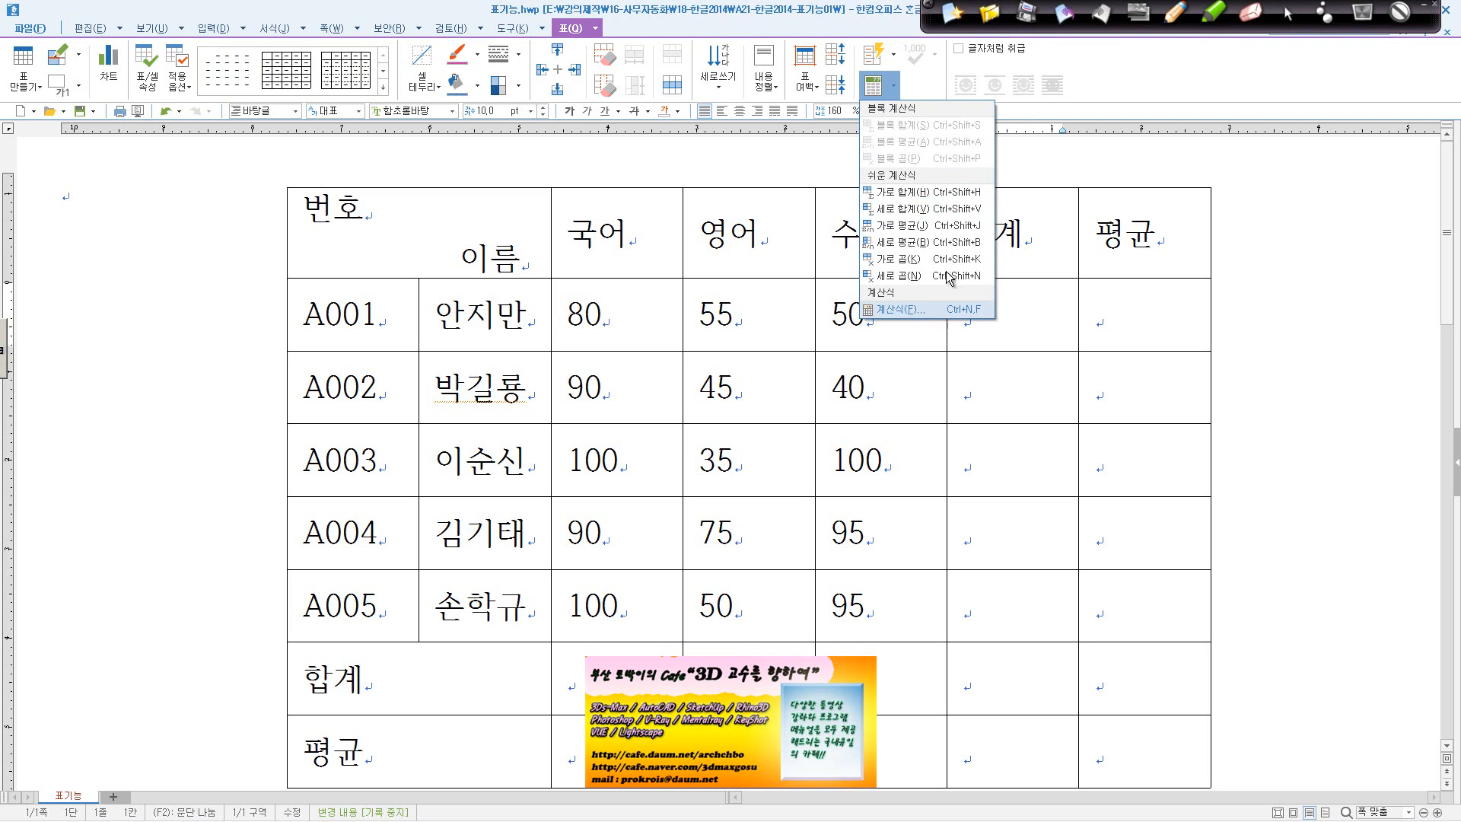
pyautogui.click(943, 195)
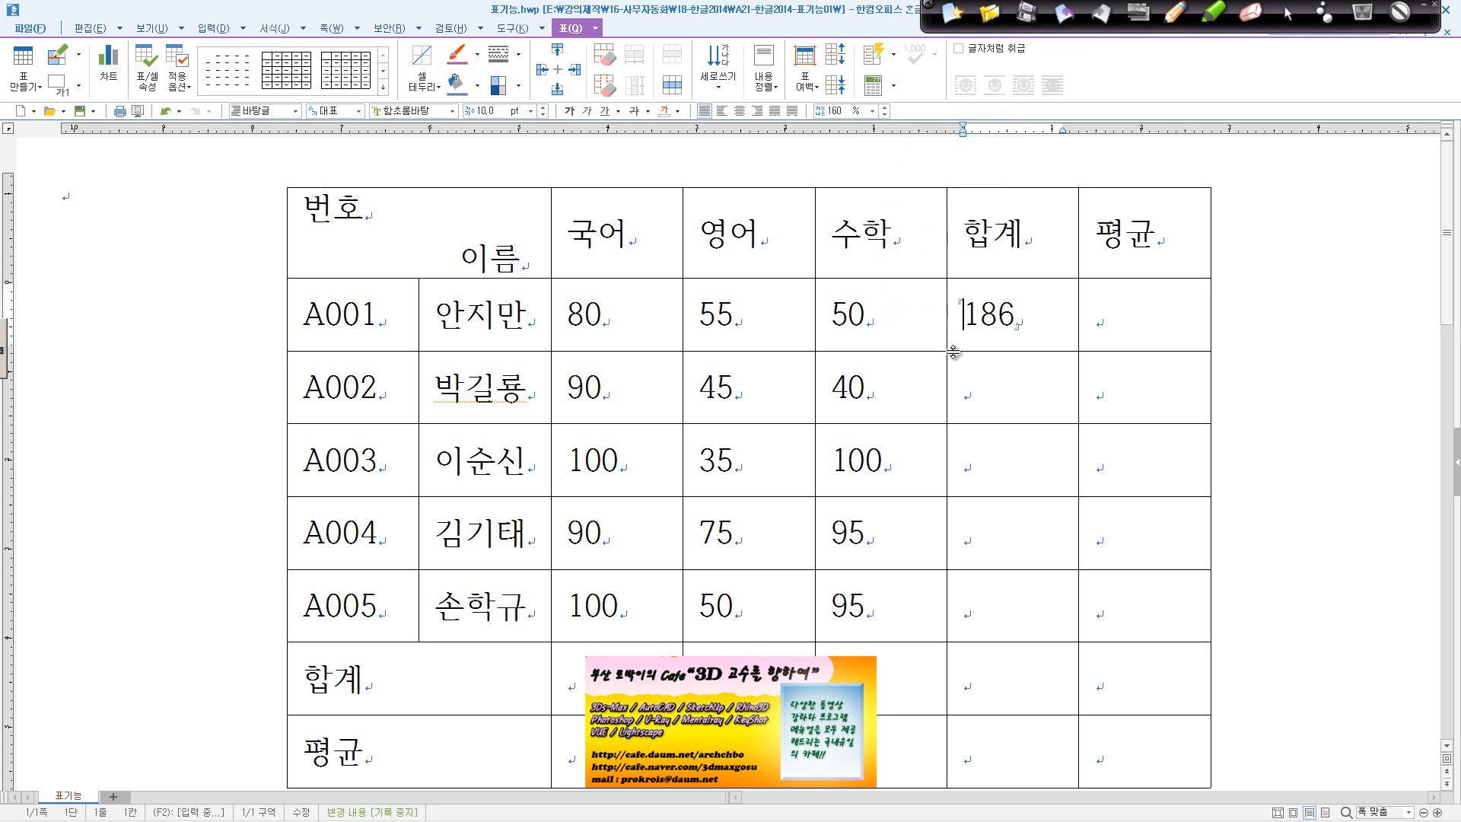
# Switch to the Calculator and add up the first student's three scores to check the sum.
pyautogui.moveTo(259, 800)
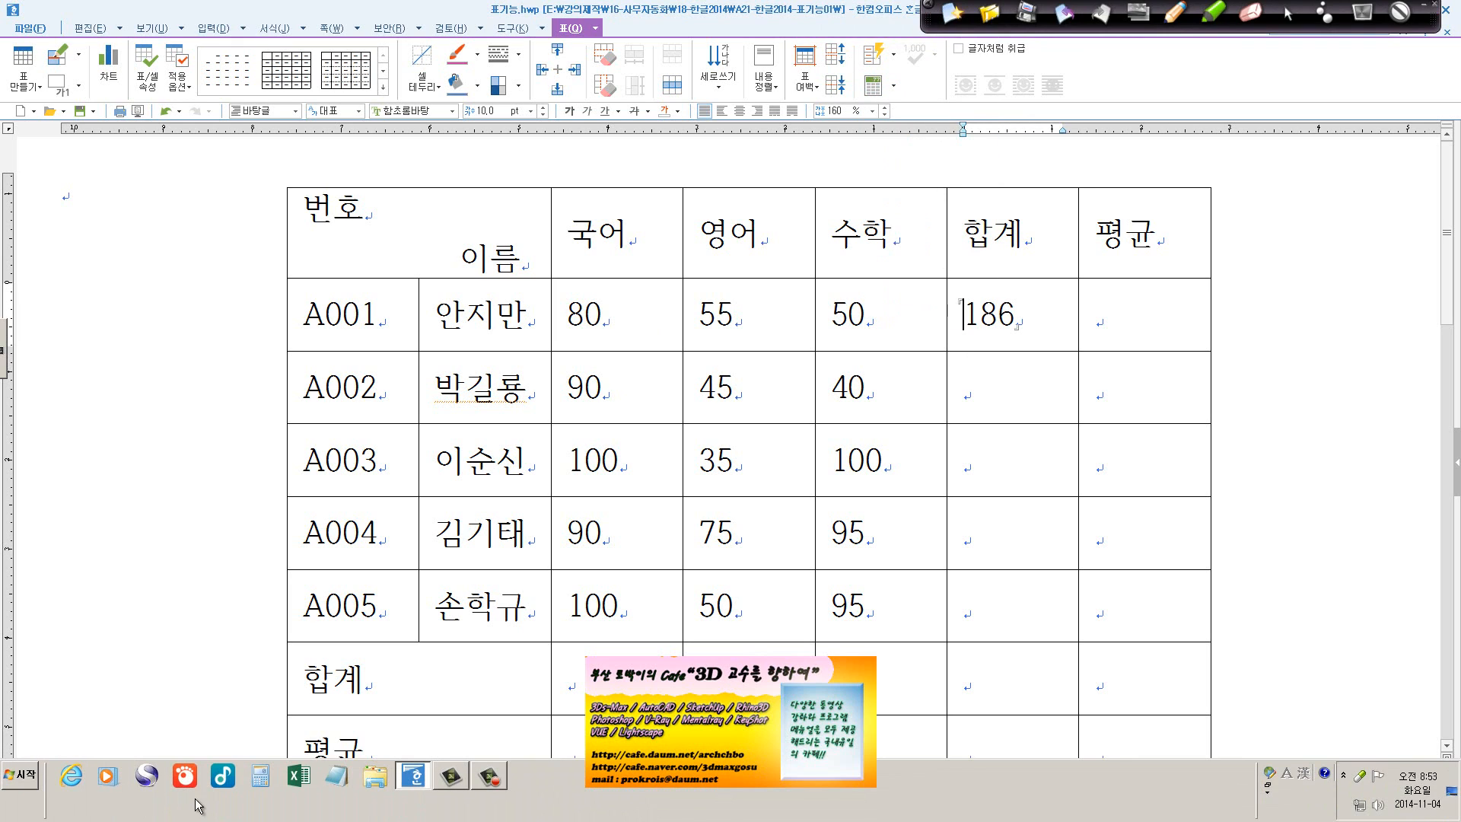
pyautogui.click(260, 775)
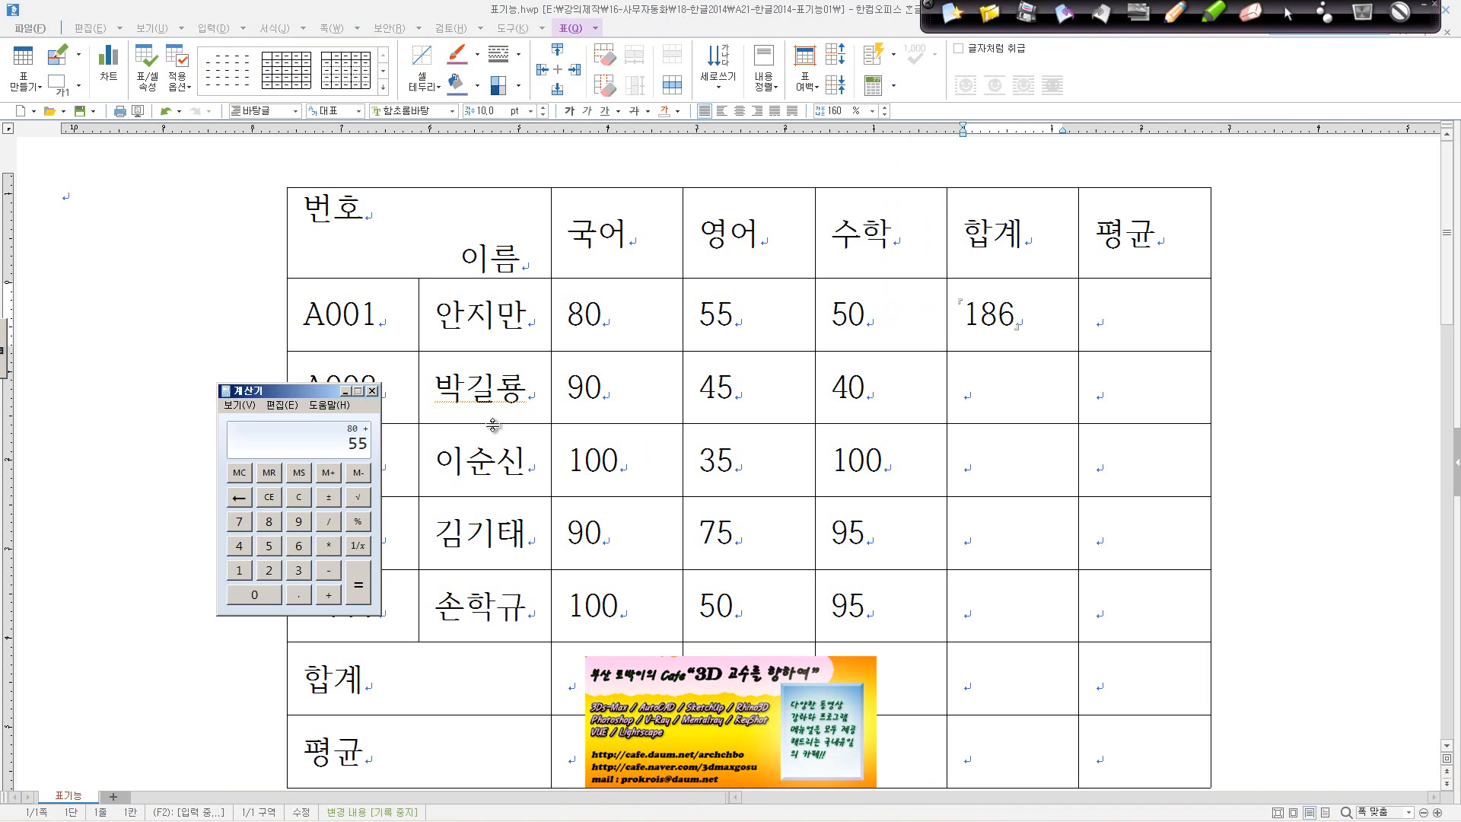
pyautogui.press('Return')
# Delete the horizontal sum formula and its digits from the first student's 합계 cell.
pyautogui.moveTo(1026, 312); pyautogui.dragTo(963, 332)
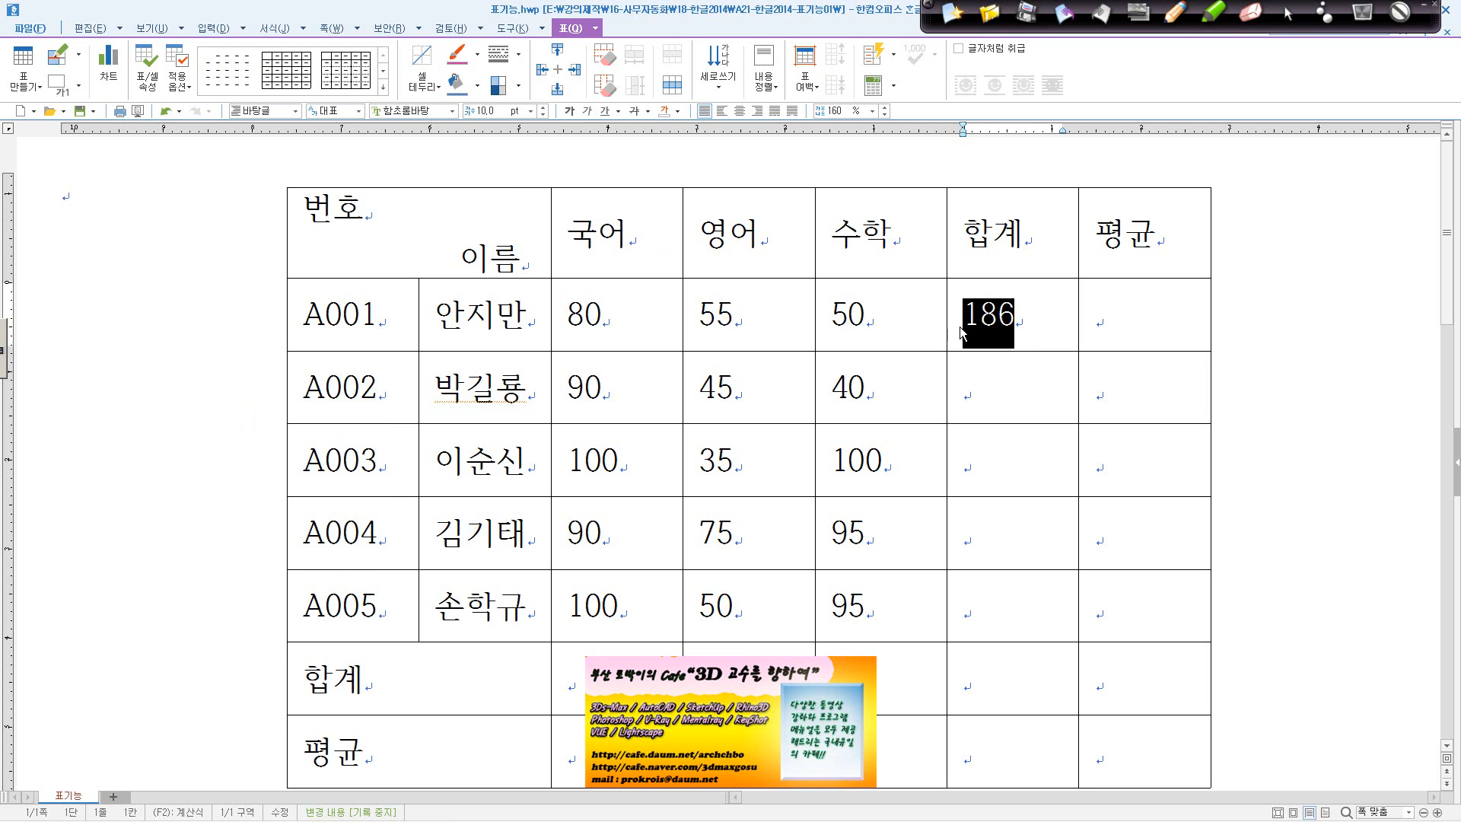
pyautogui.scroll(-5, 971, 325)
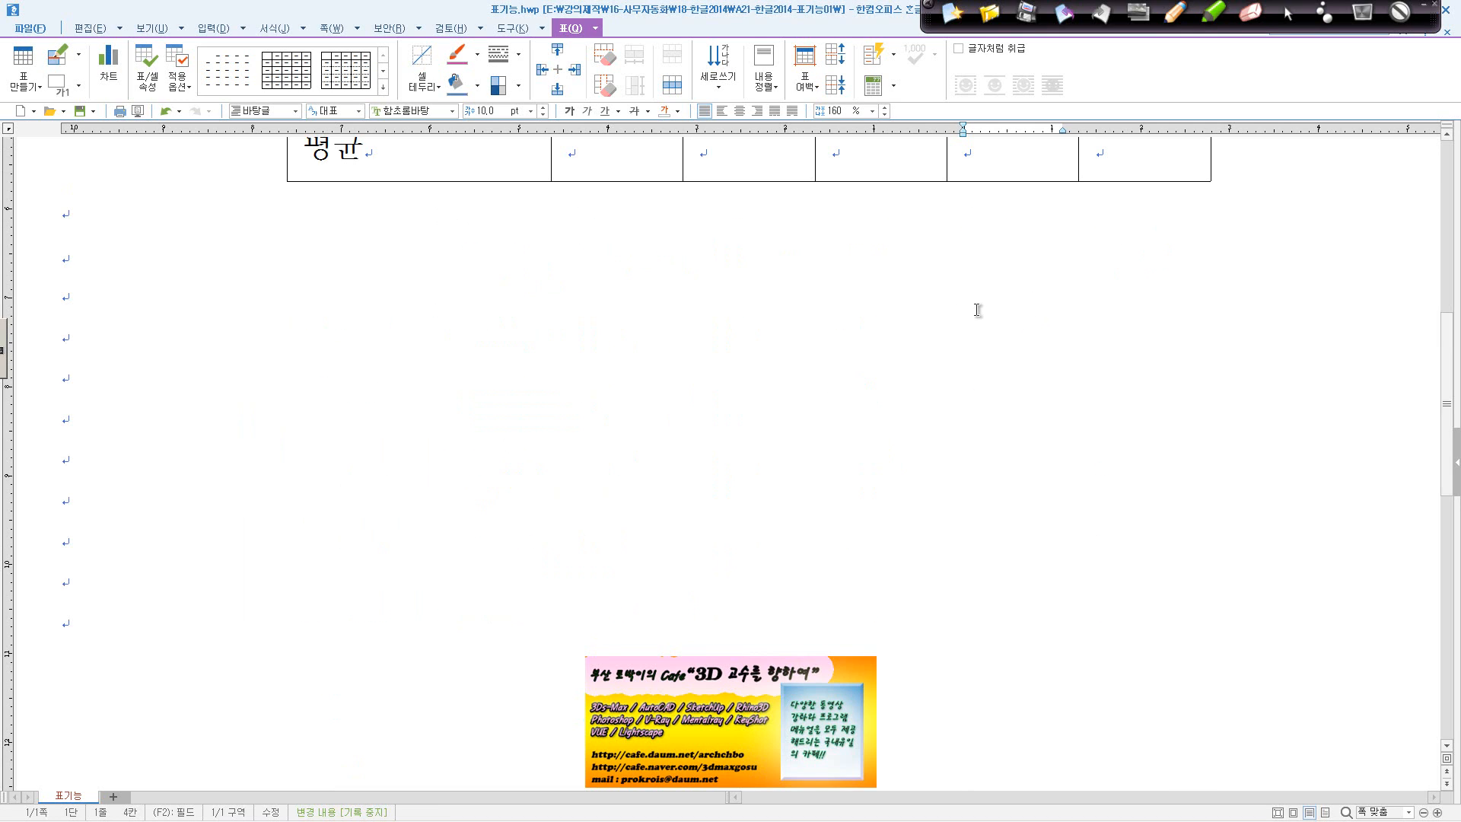
pyautogui.scroll(5, 977, 309)
pyautogui.click(1031, 278)
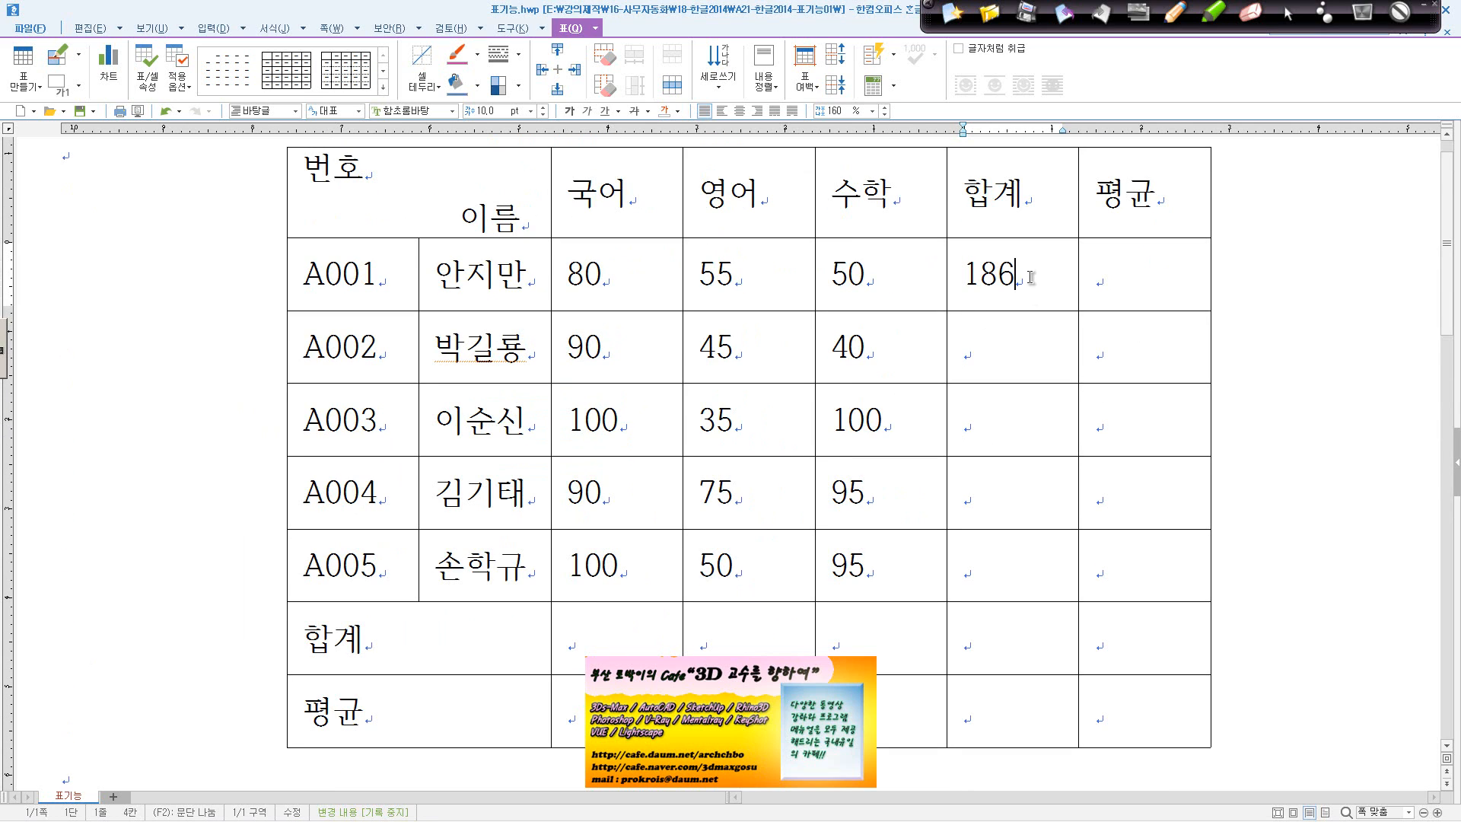
pyautogui.press('BackSpace')
pyautogui.click(720, 440)
pyautogui.moveTo(1037, 281); pyautogui.dragTo(969, 286)
pyautogui.press('Delete')
# Select the first student's scores through the 합계 cell and calculate their block sum (블록 합계).
pyautogui.moveTo(634, 277); pyautogui.dragTo(975, 290)
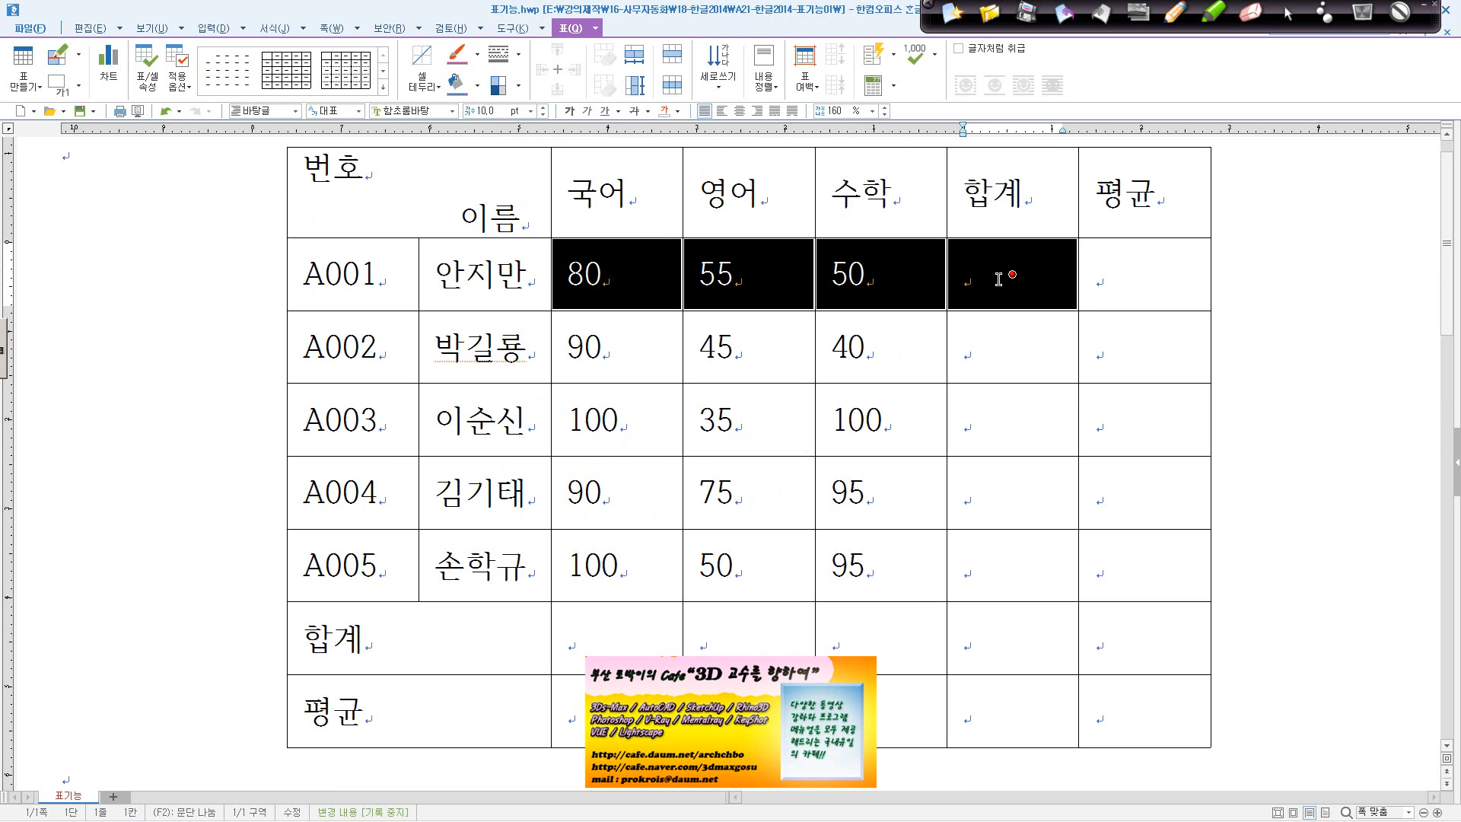
pyautogui.click(893, 85)
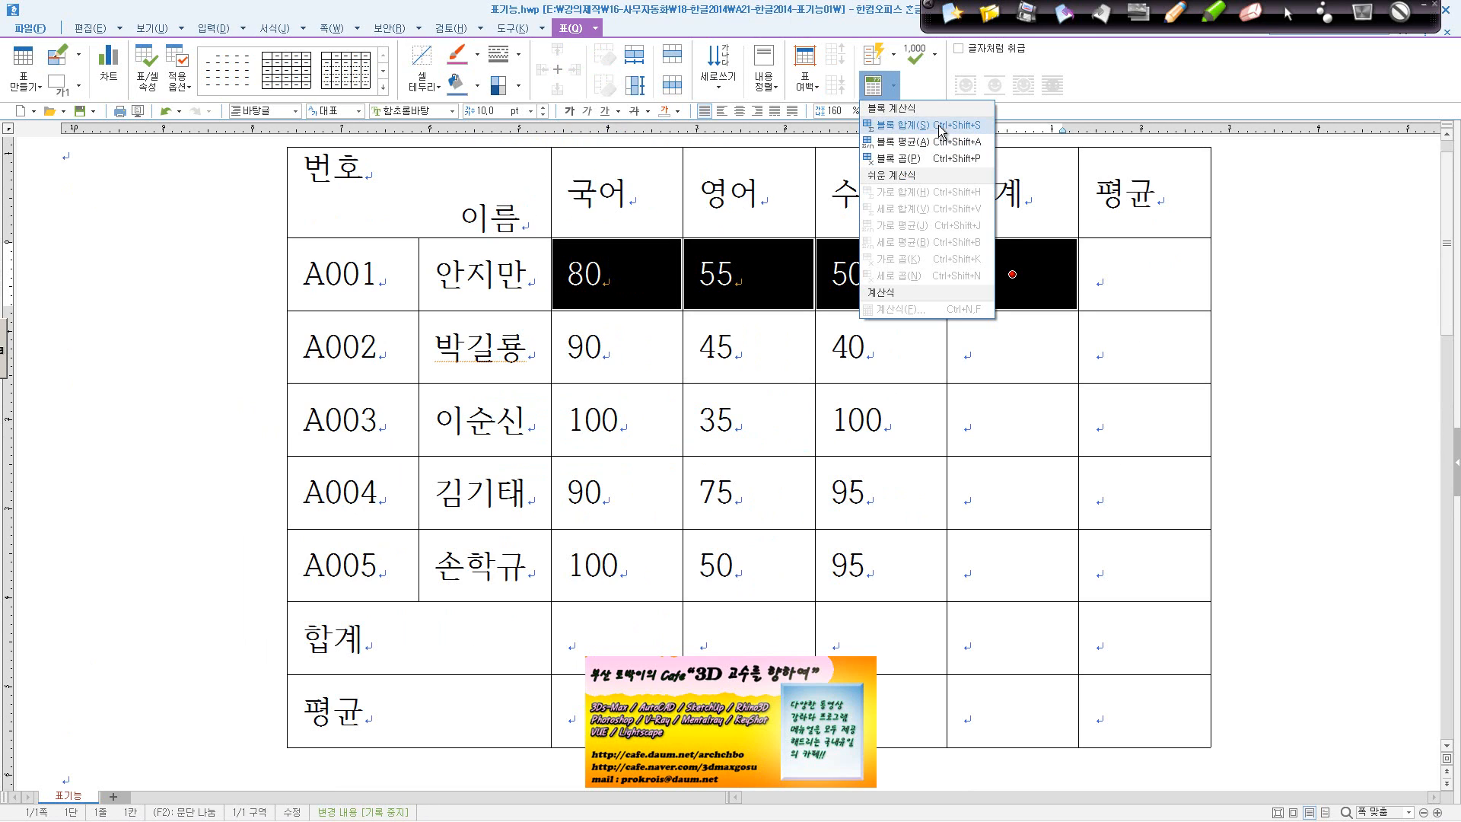
pyautogui.click(950, 139)
pyautogui.click(1044, 274)
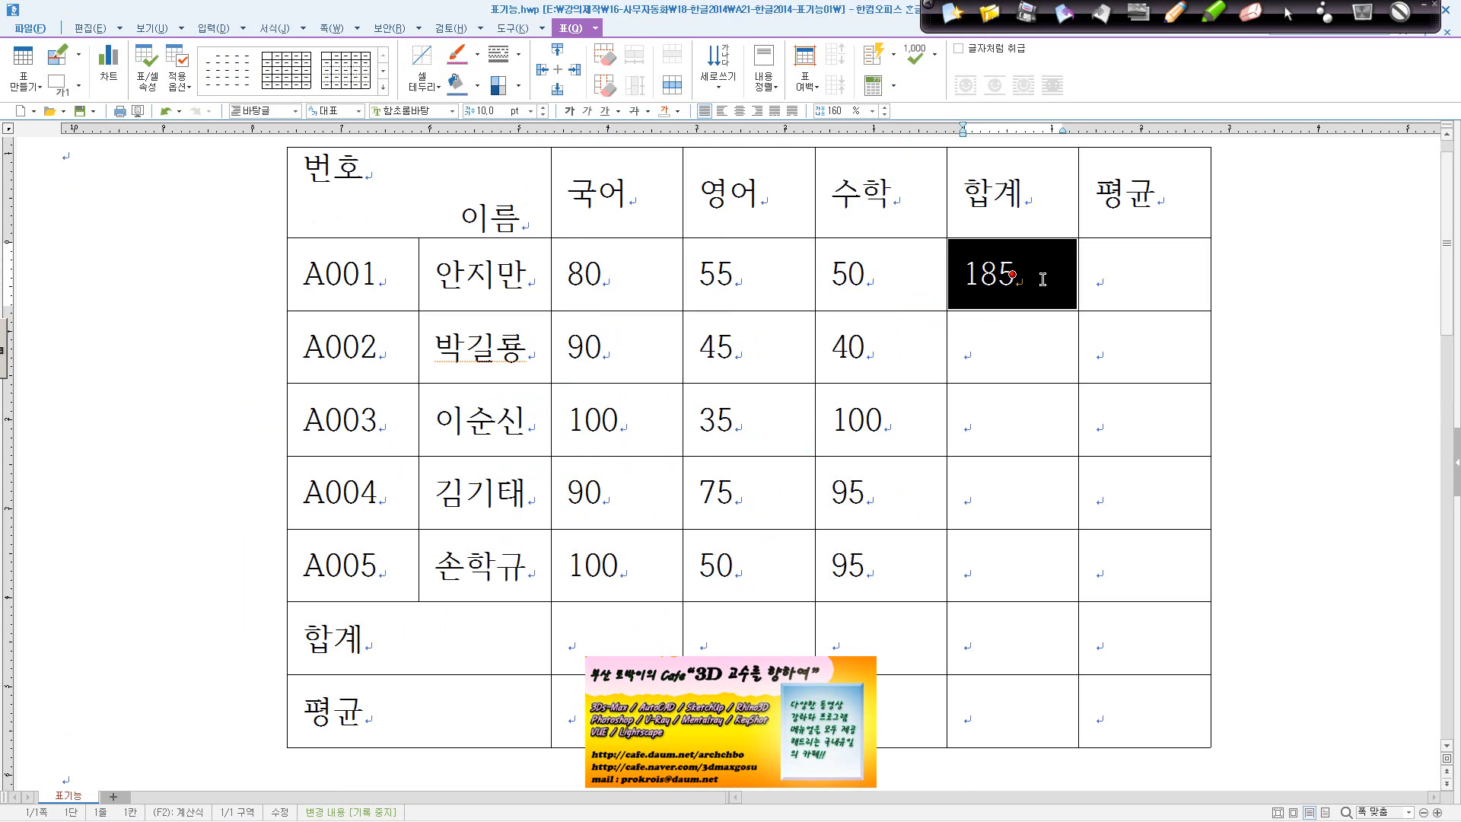
# Delete the block sum formula and clear the remaining digits from the first student's 합계 cell.
pyautogui.press('Escape')
pyautogui.press('Delete')
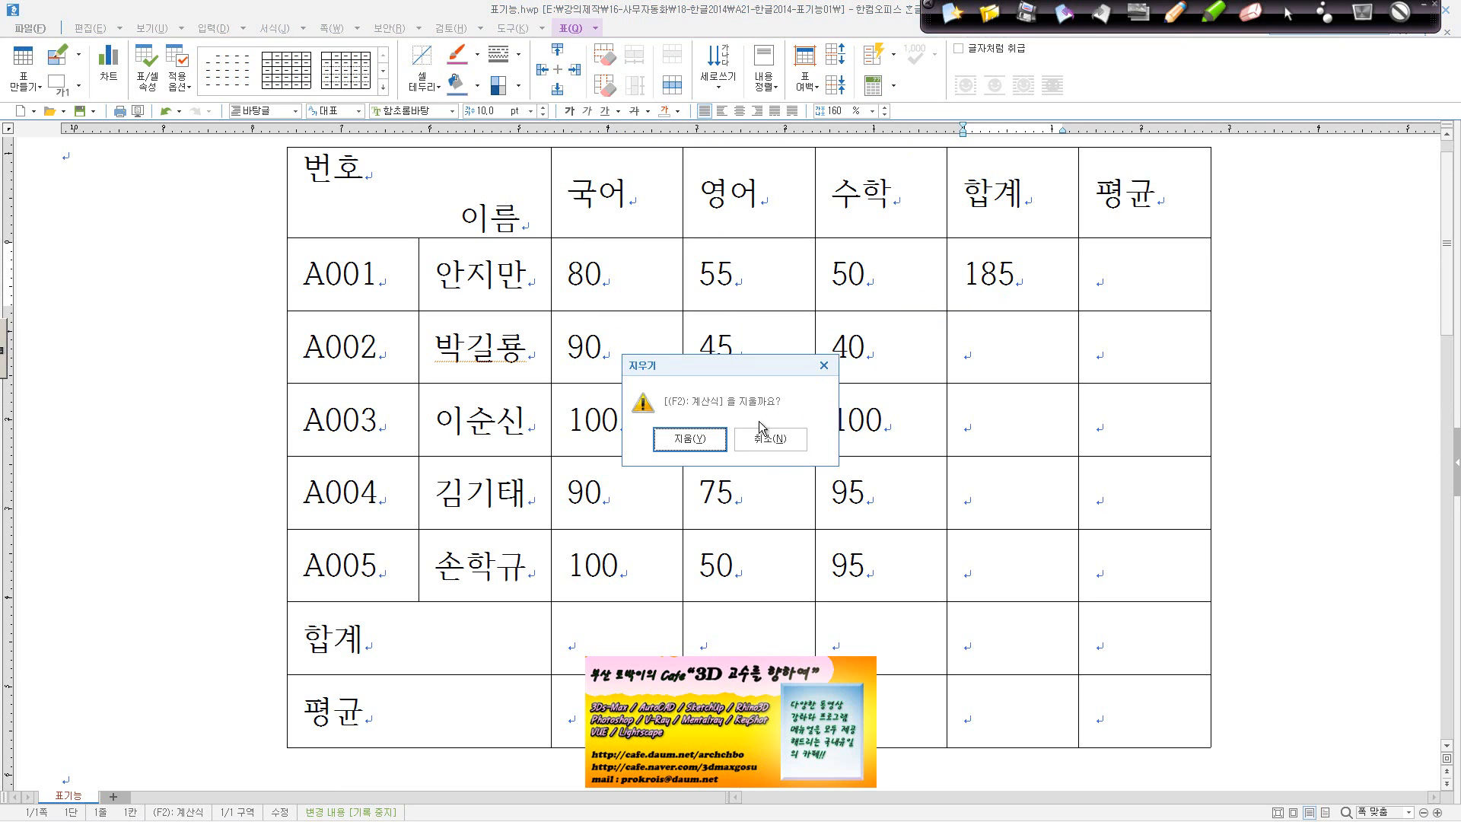
pyautogui.click(765, 445)
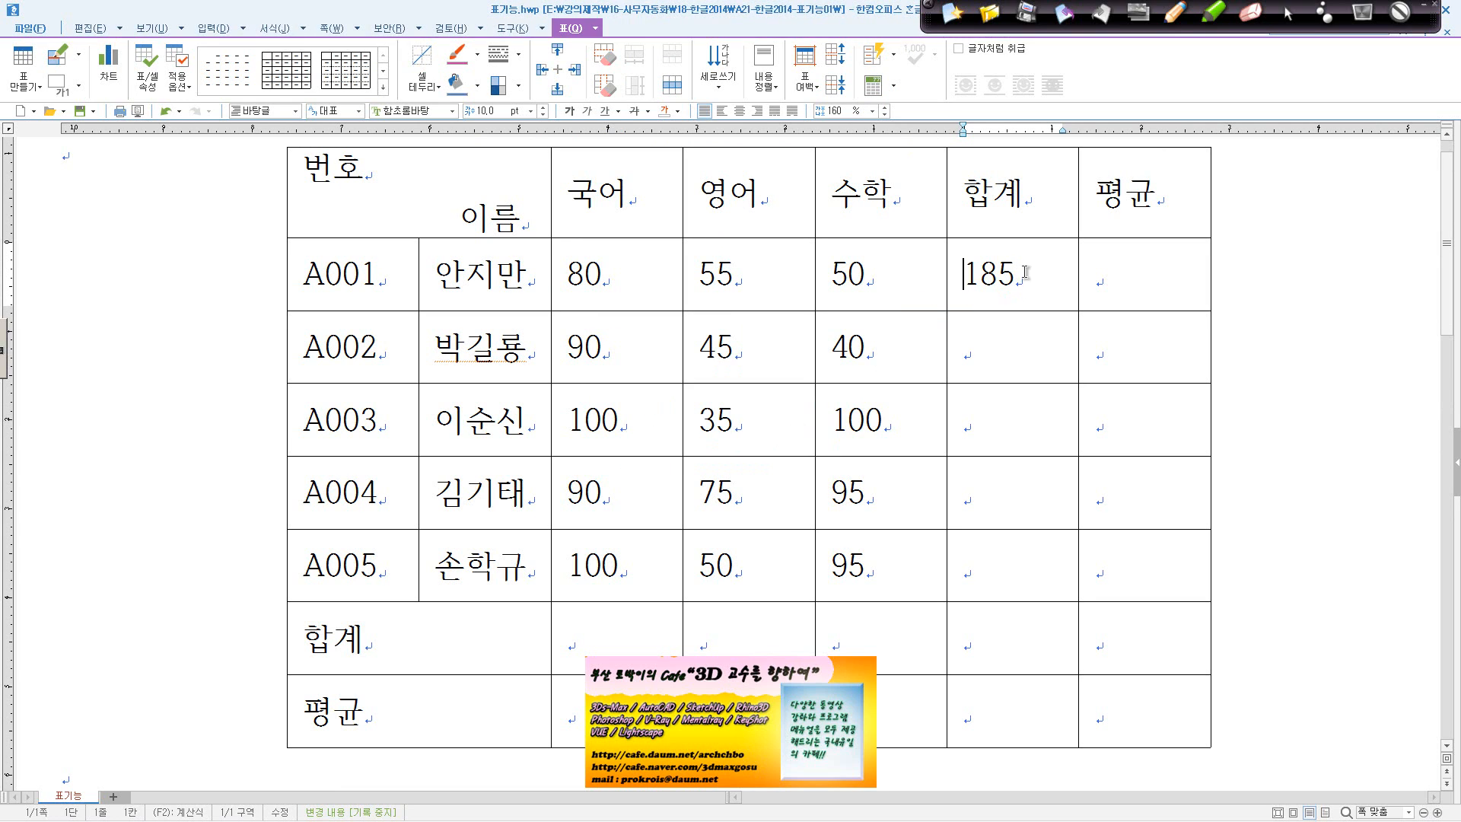
pyautogui.click(1003, 282)
pyautogui.press('Delete')
pyautogui.press('Delete')
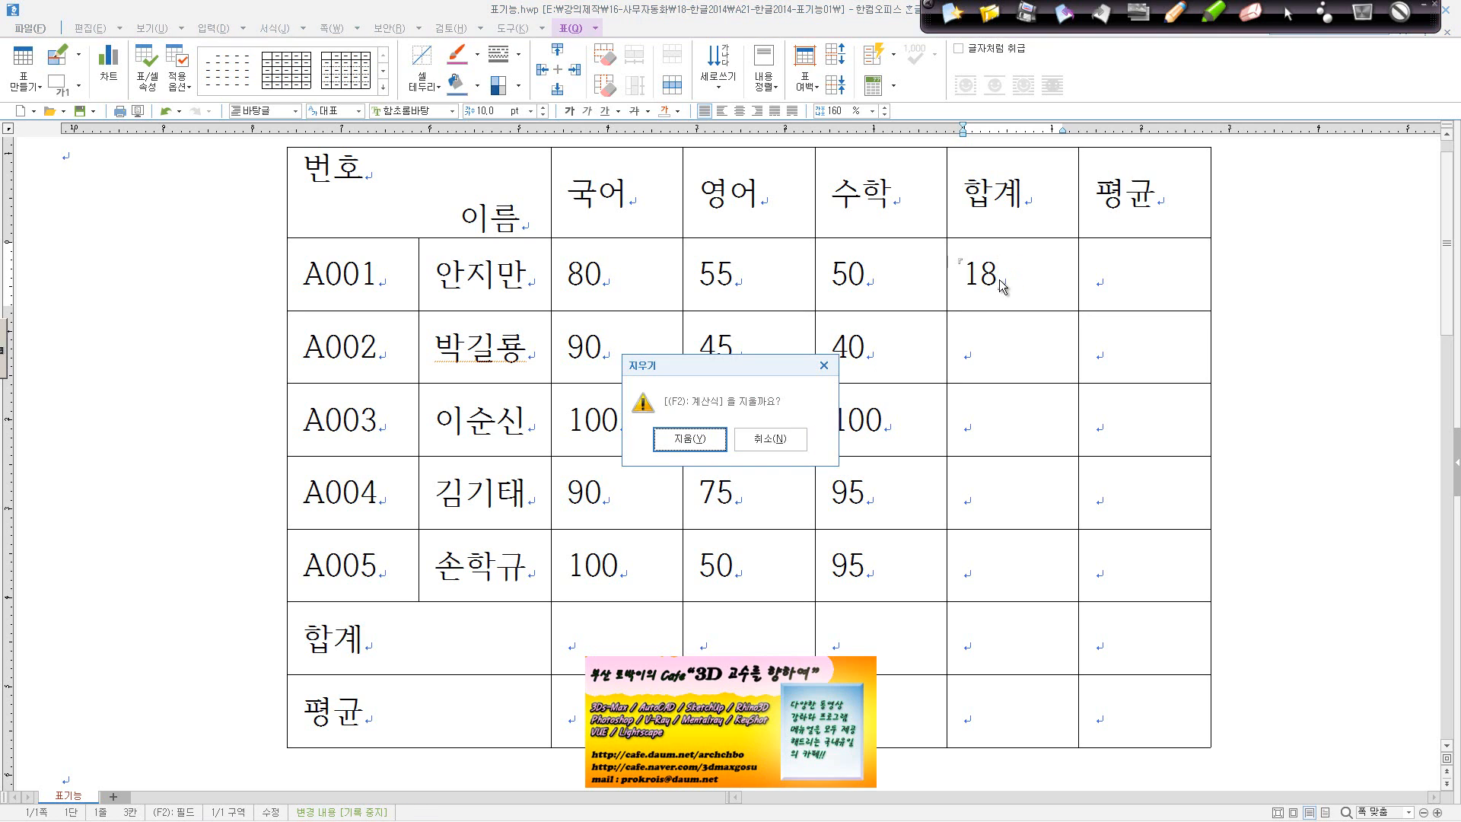
pyautogui.click(709, 435)
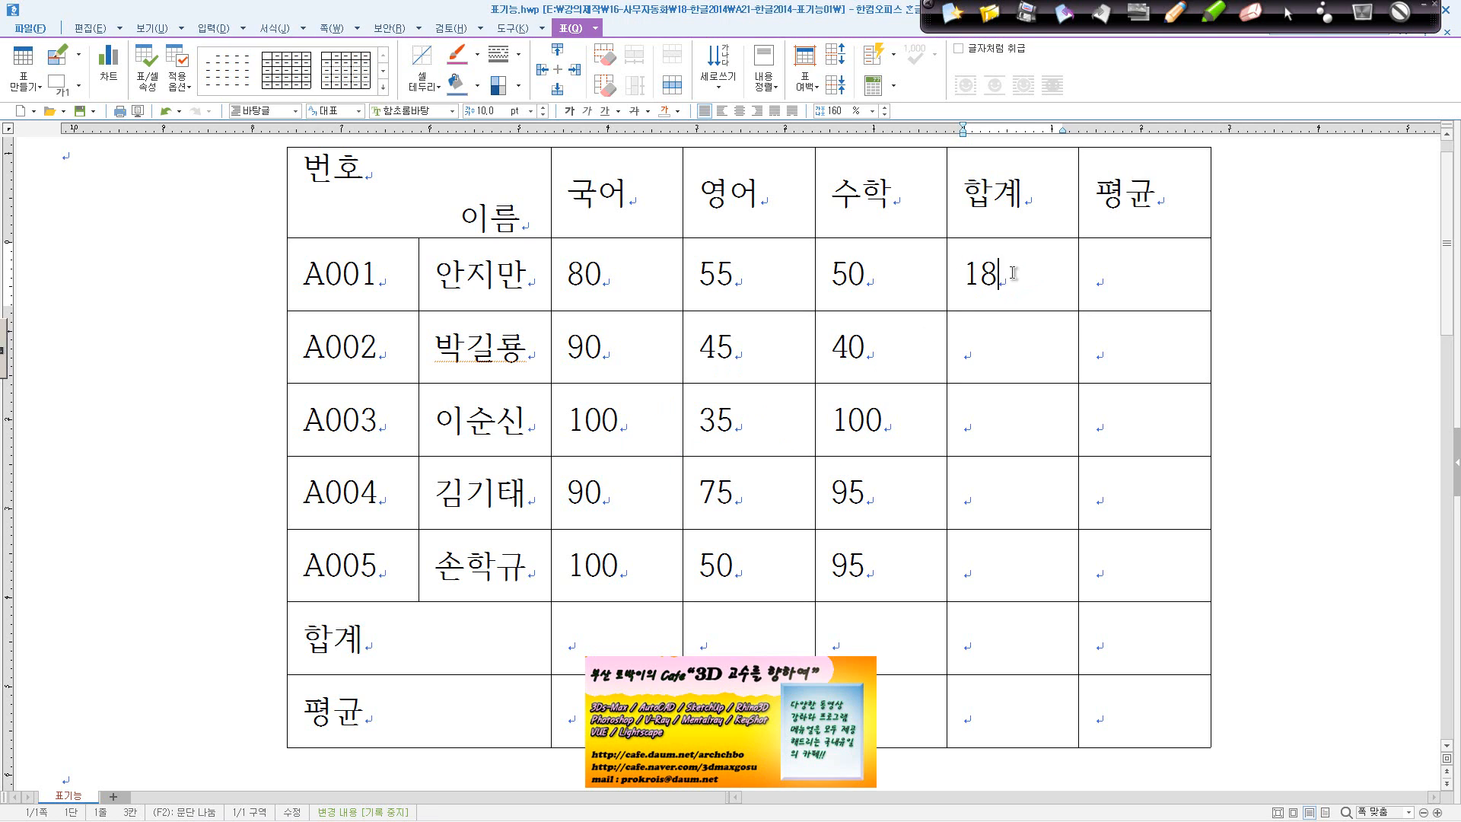
pyautogui.press('BackSpace')
pyautogui.press('BackSpace')
pyautogui.click(373, 272)
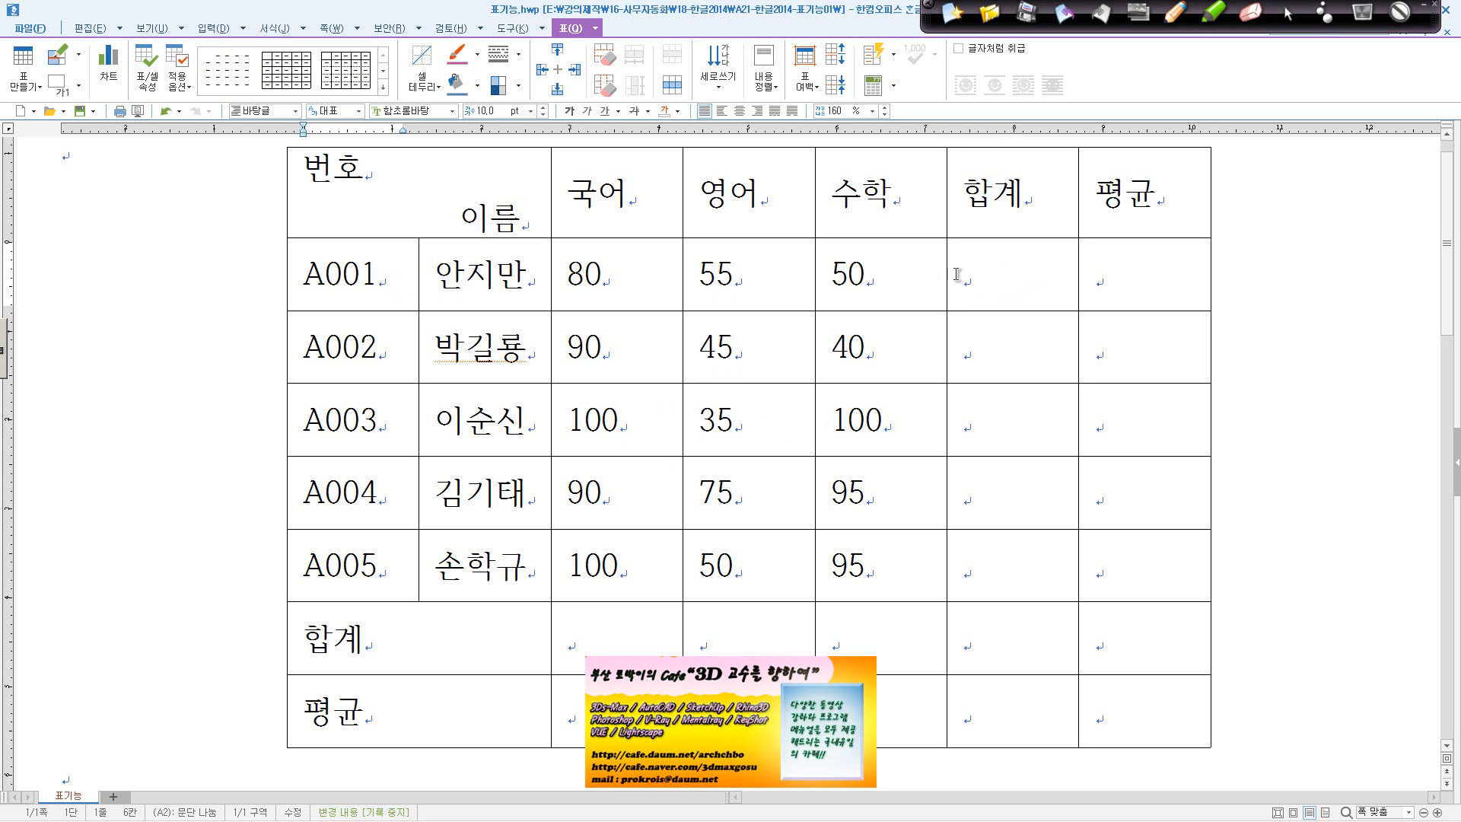
pyautogui.click(1035, 276)
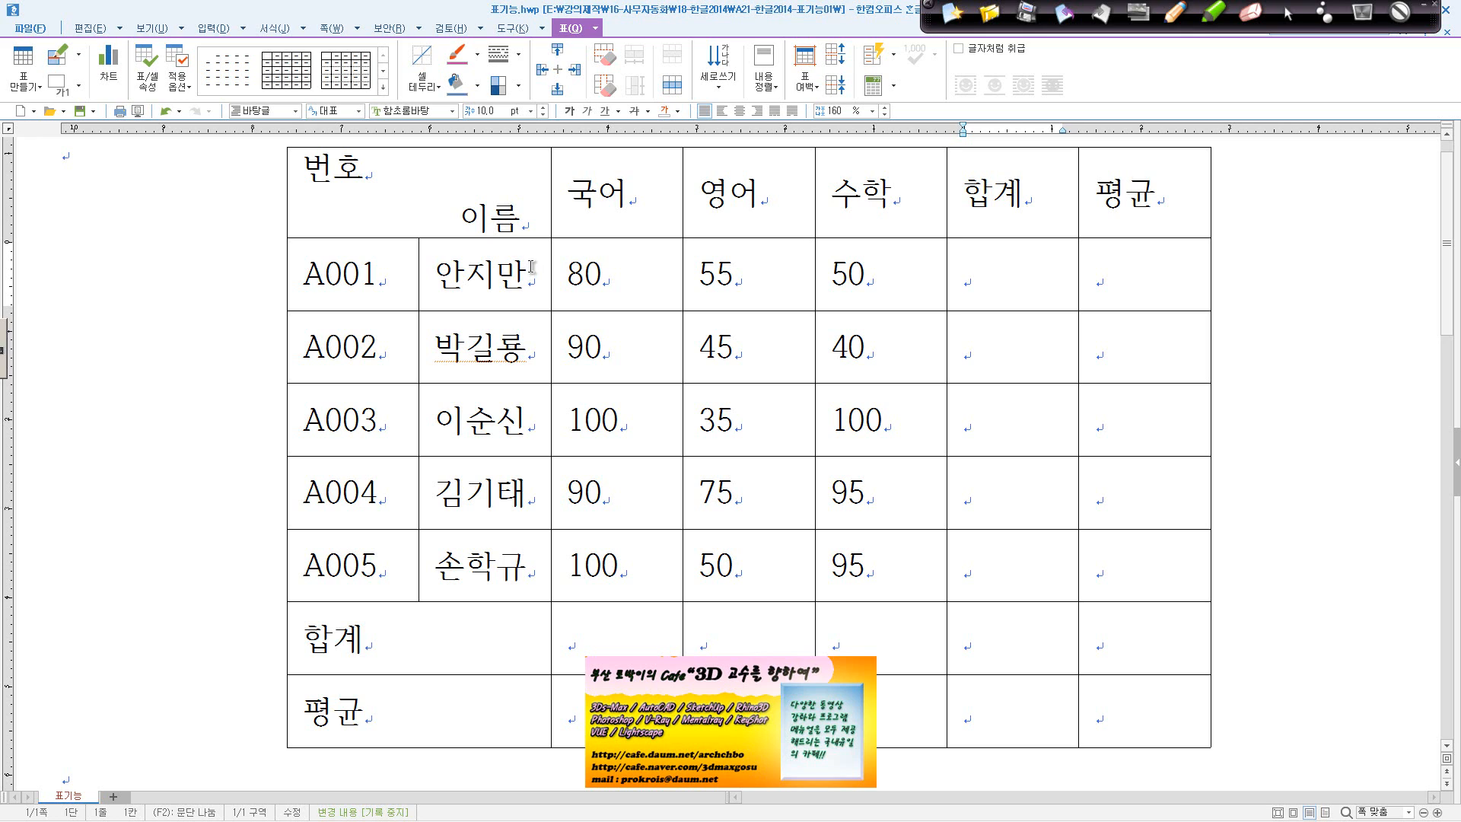
pyautogui.click(379, 282)
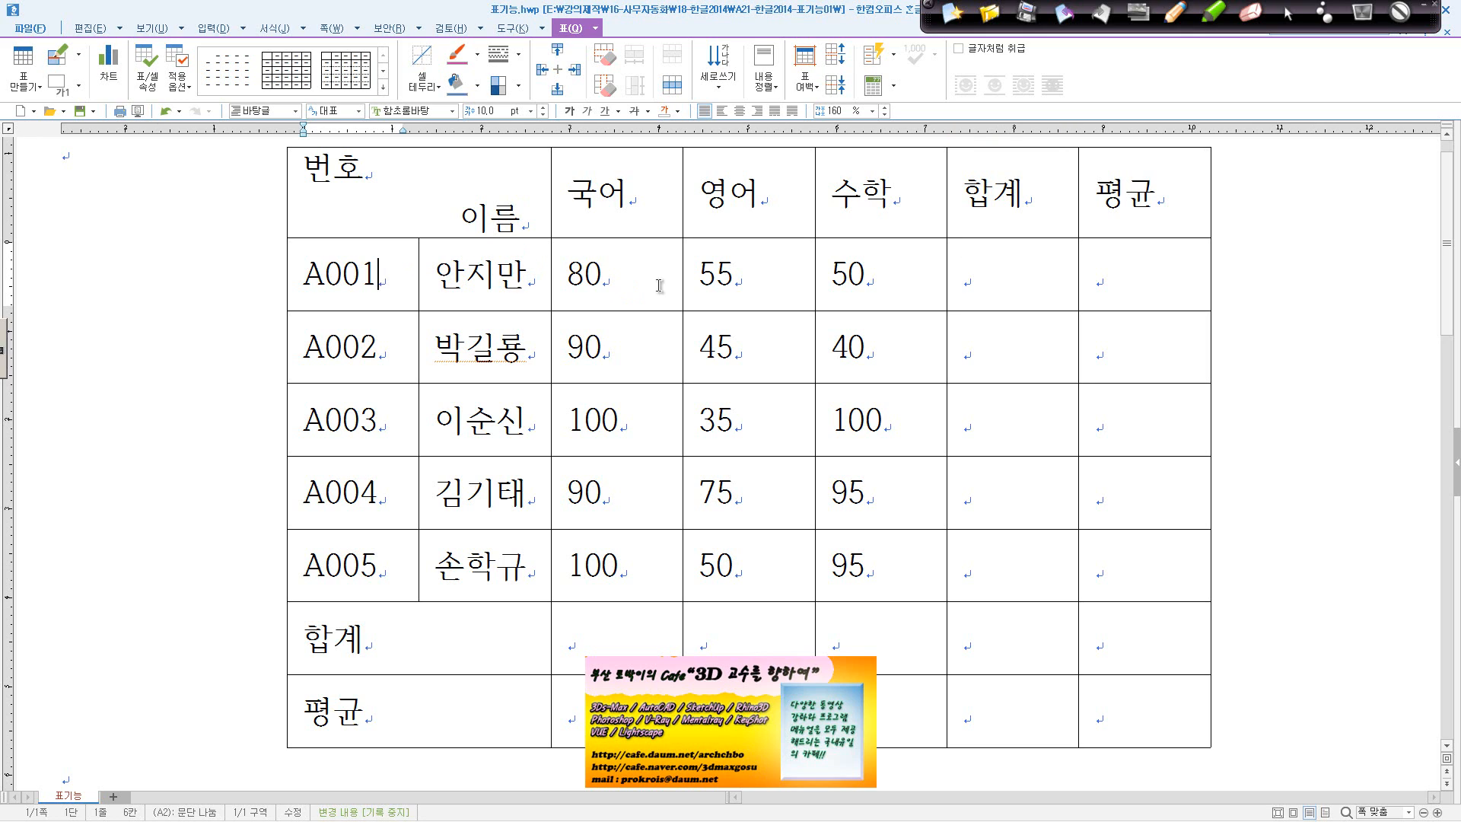
# Insert the horizontal sum (가로 합계) formula again in the first student's 합계 cell.
pyautogui.click(995, 281)
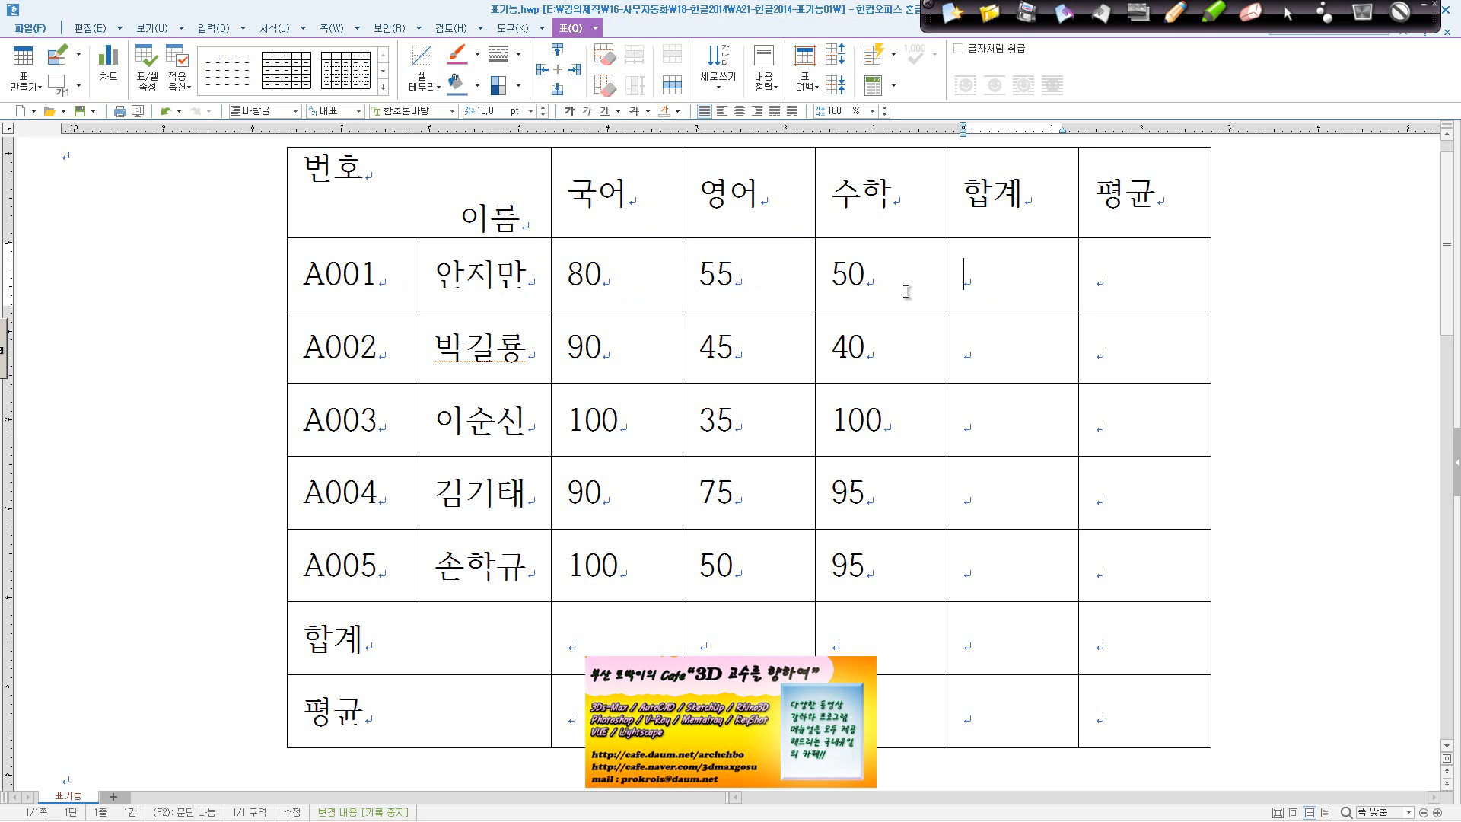
pyautogui.click(893, 85)
pyautogui.click(938, 196)
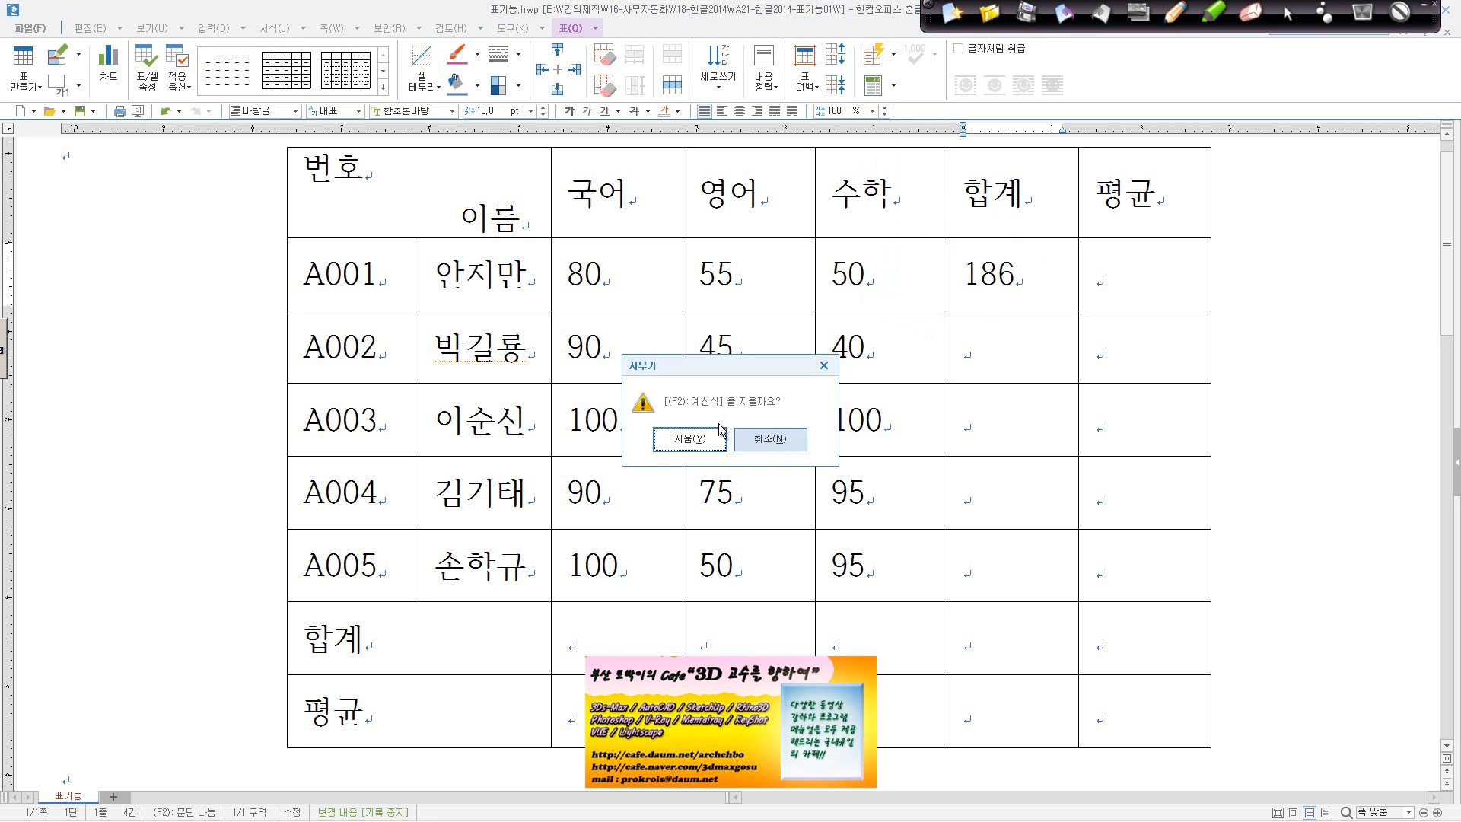
# Erase the horizontal sum formula and all its digits from the first student's 합계 cell.
pyautogui.click(690, 439)
pyautogui.press('BackSpace')
pyautogui.press('BackSpace')
pyautogui.press('BackSpace')
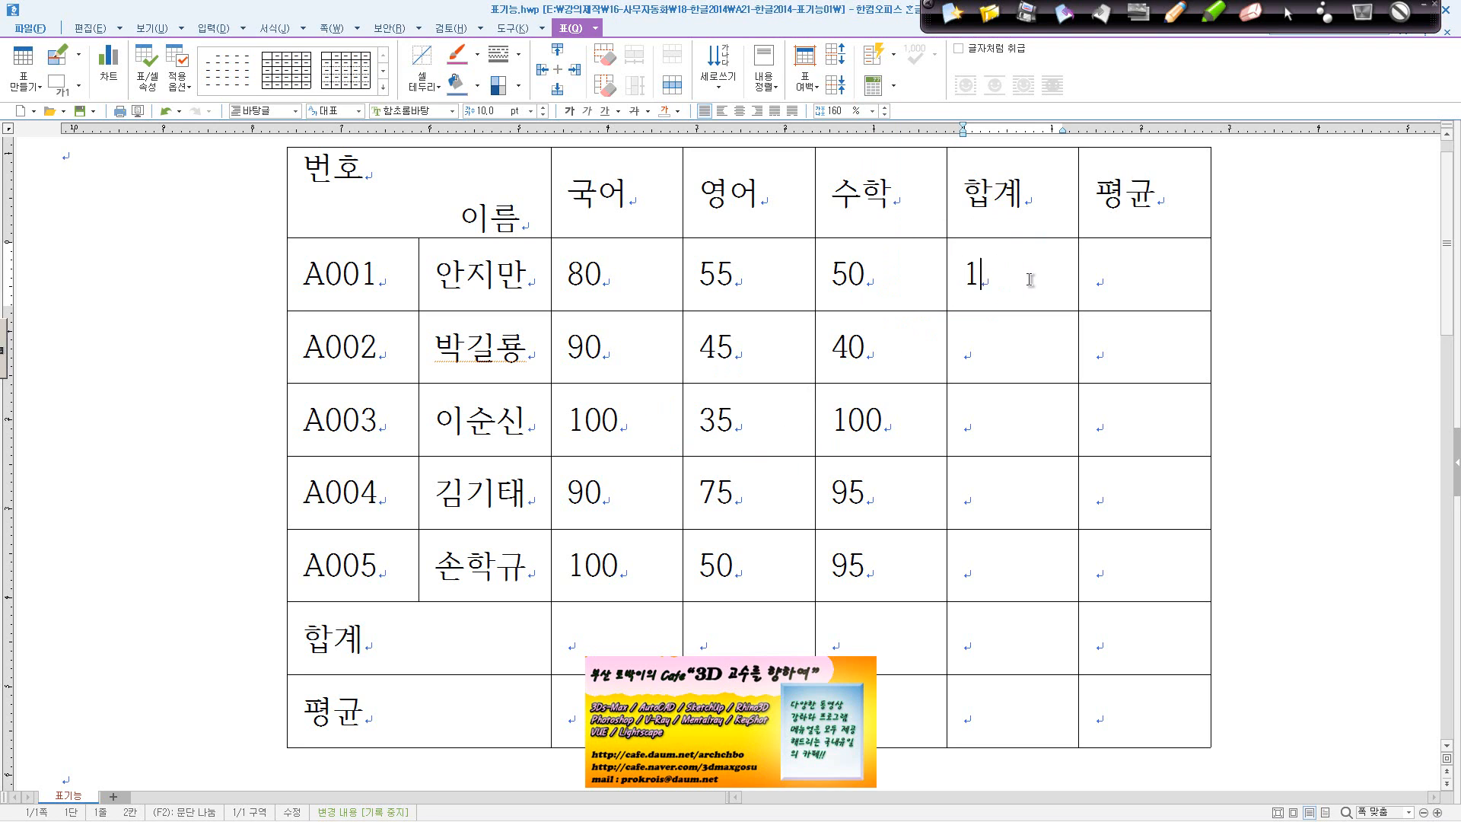
# Select the 국어 through 합계 cells in the first student's row and insert their block sum (블록 합계).
pyautogui.moveTo(622, 280); pyautogui.dragTo(984, 275)
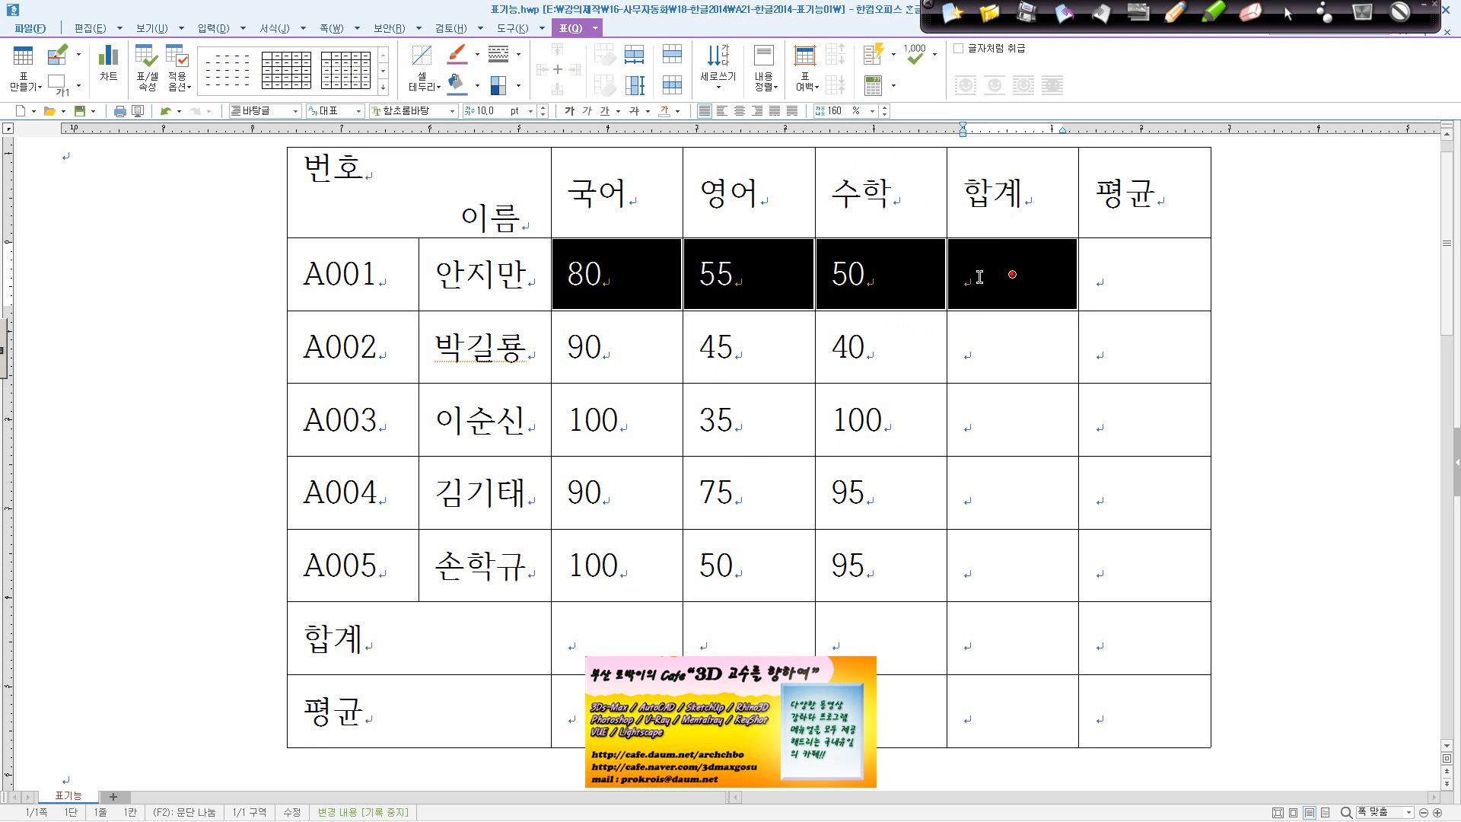
pyautogui.click(894, 85)
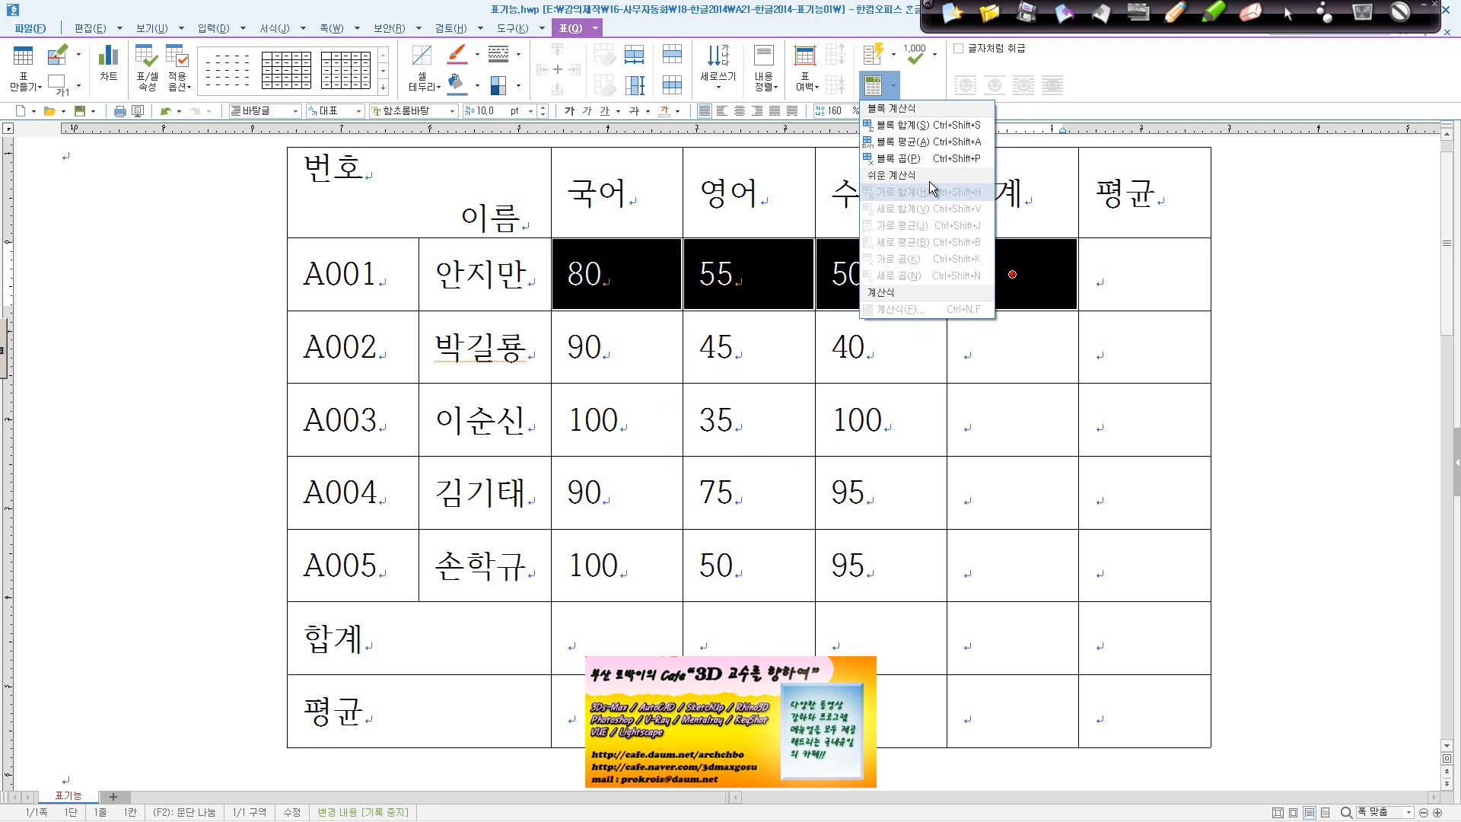
pyautogui.click(937, 128)
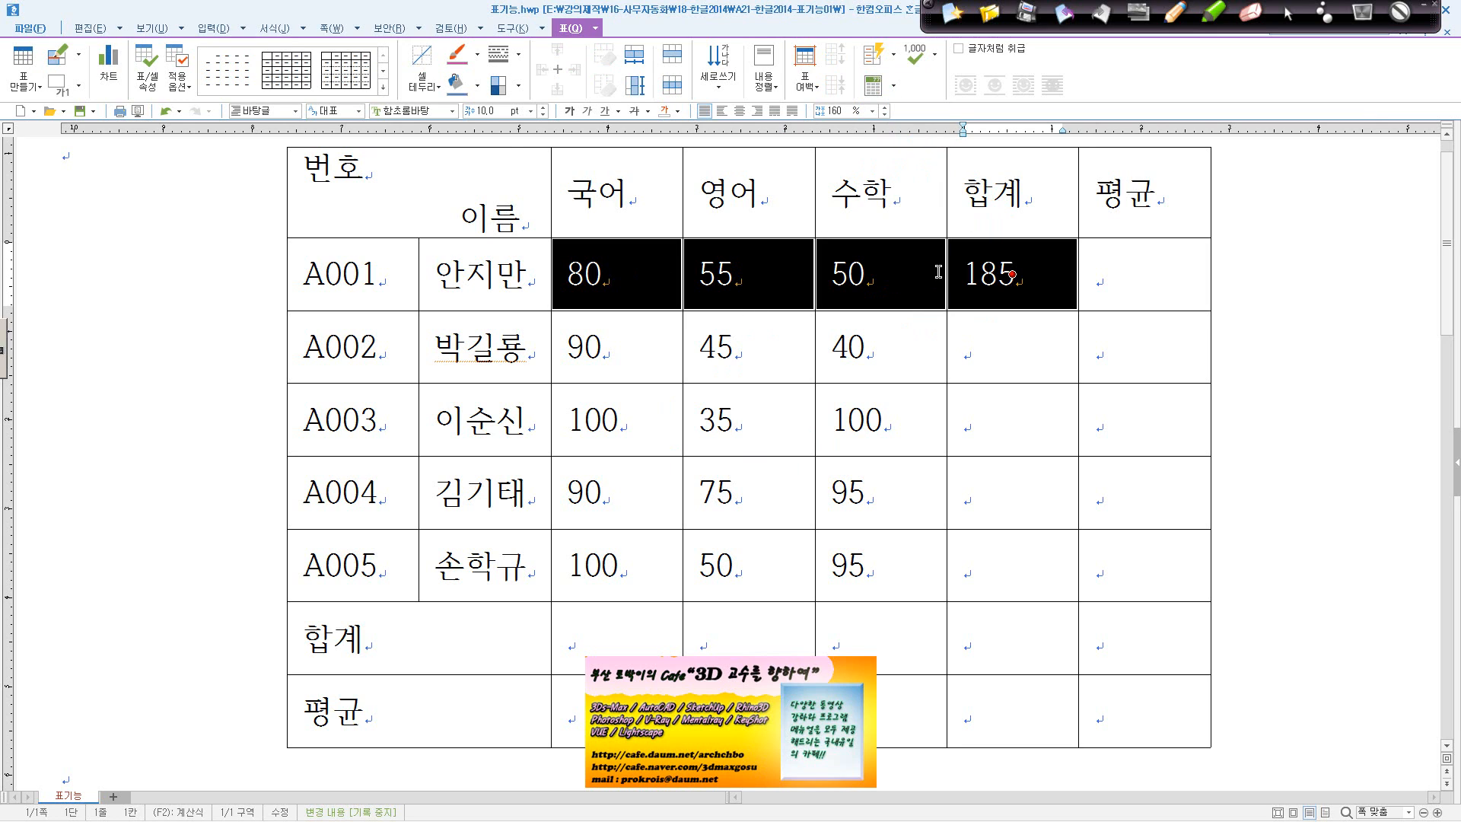
# Insert the block sum (블록 합계) across the 국어 through 합계 cells of the second and third students' rows.
pyautogui.moveTo(638, 352); pyautogui.dragTo(984, 351)
pyautogui.click(893, 86)
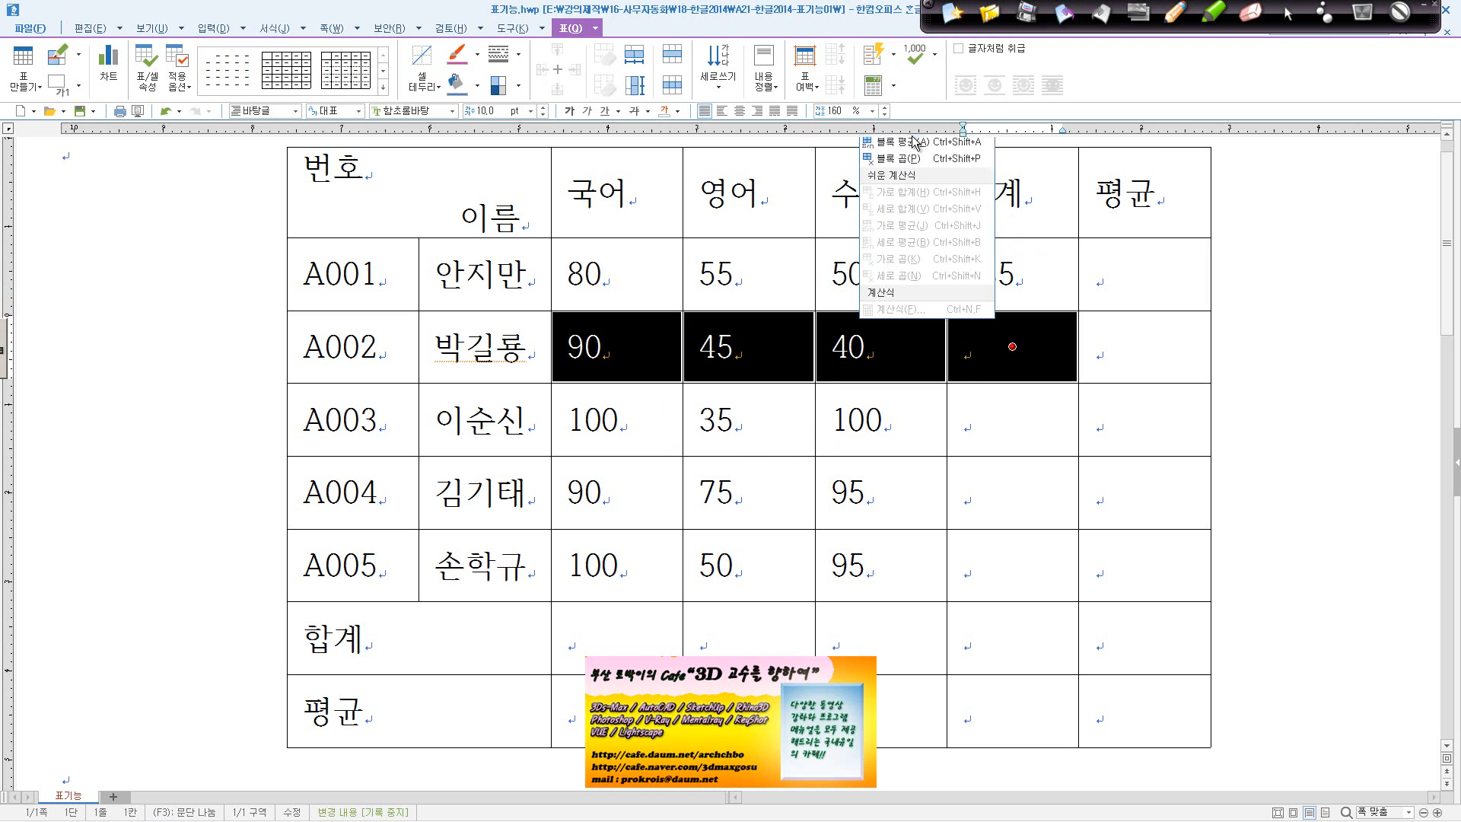
pyautogui.click(938, 128)
pyautogui.moveTo(642, 427); pyautogui.dragTo(1000, 423)
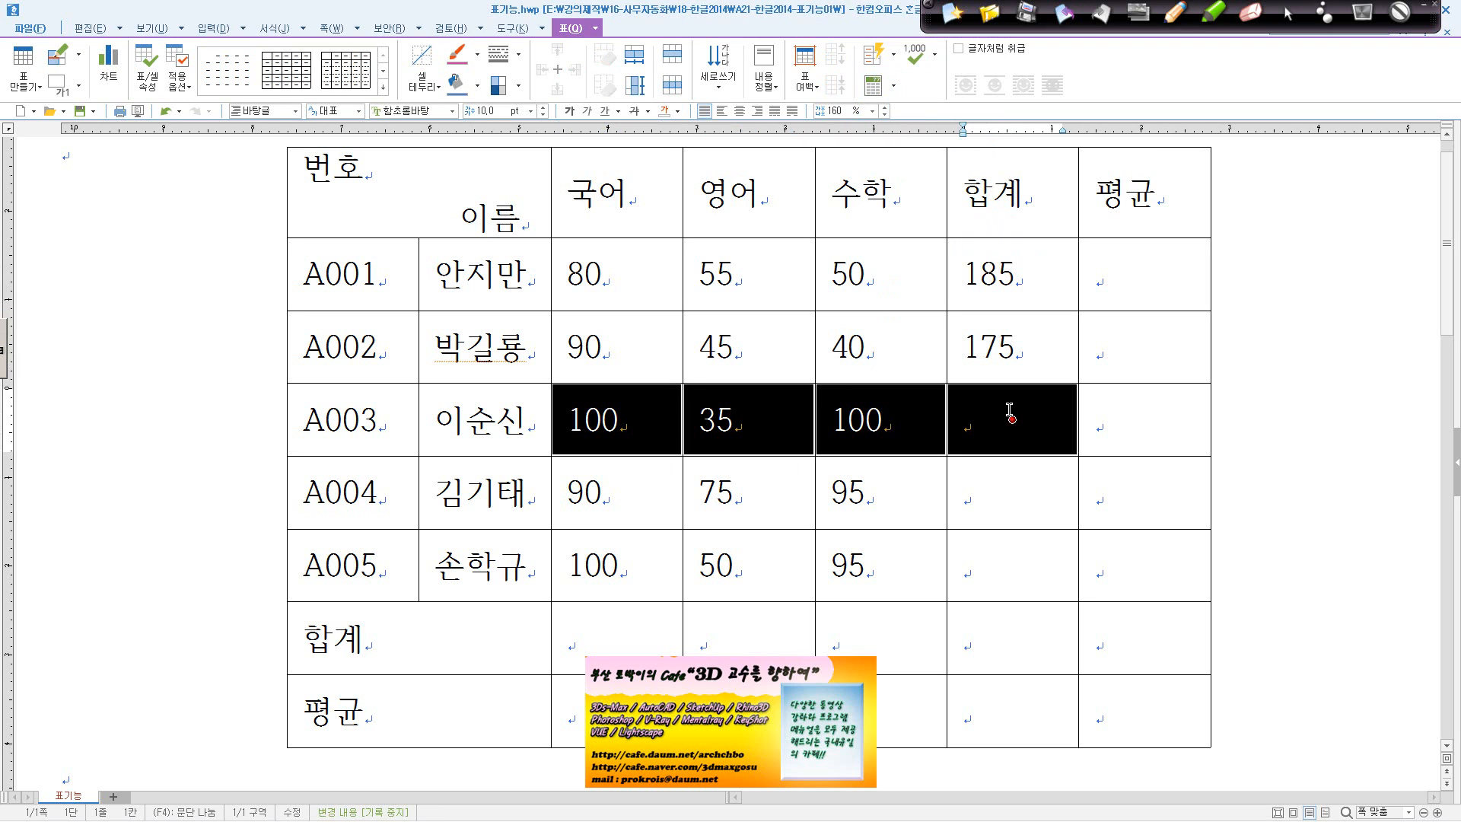
pyautogui.rightClick(997, 400)
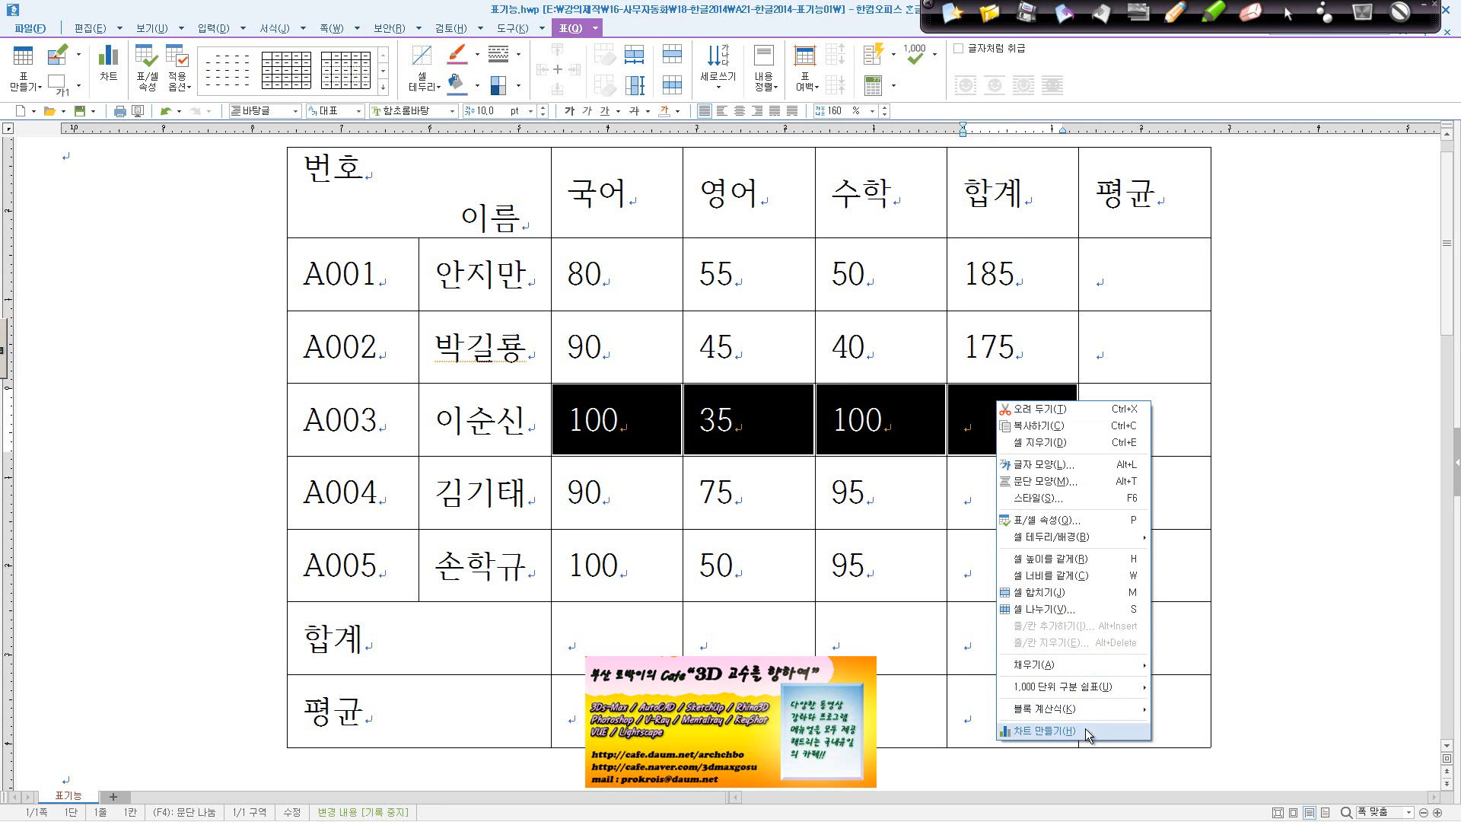
pyautogui.moveTo(1103, 715)
pyautogui.click(1216, 709)
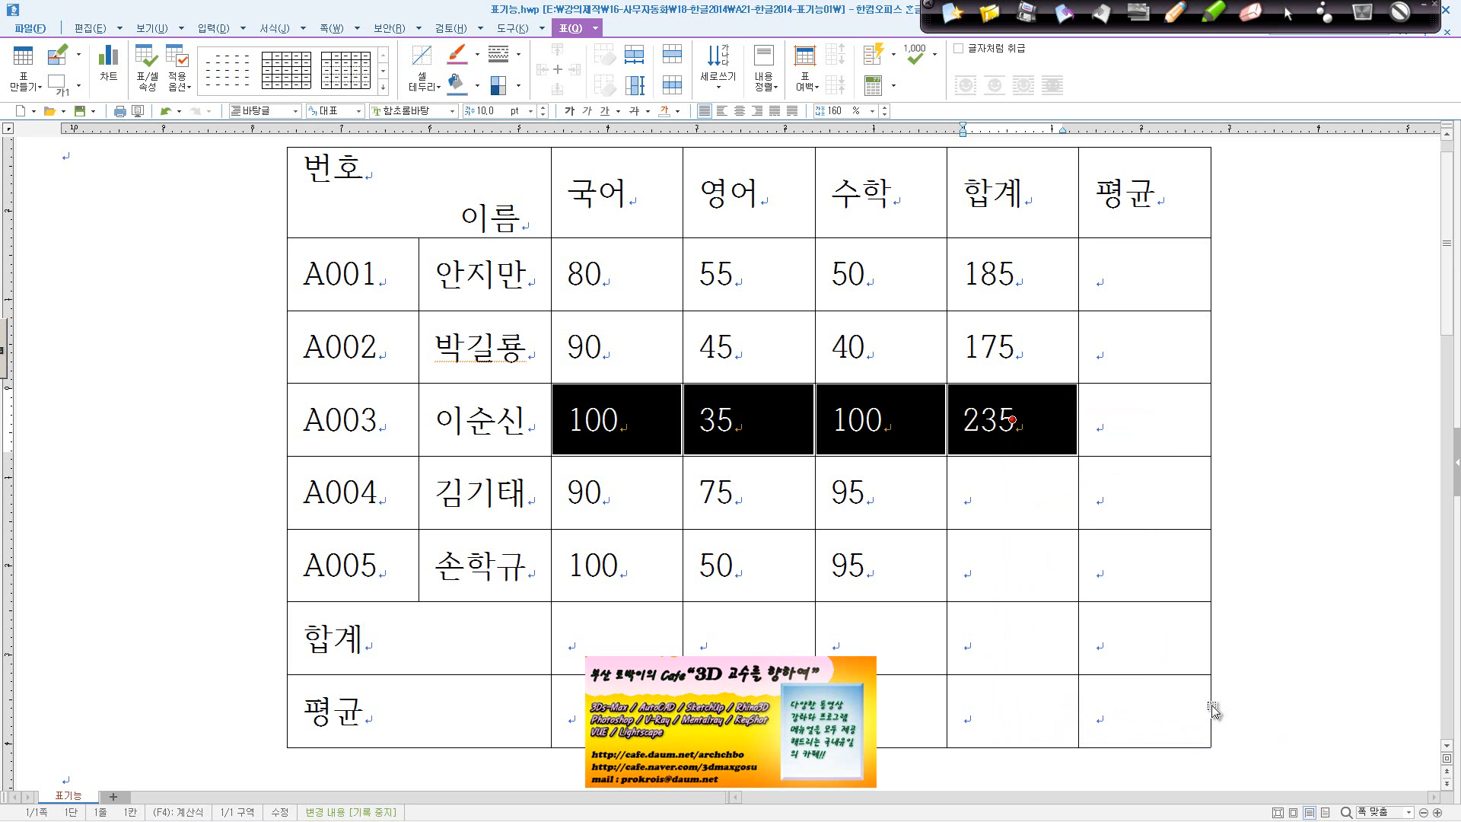
# Fill the fourth and fifth students' 합계 cells with the block sum (블록 합계) of their 국어 through 수학 scores.
pyautogui.moveTo(651, 510); pyautogui.dragTo(1012, 492)
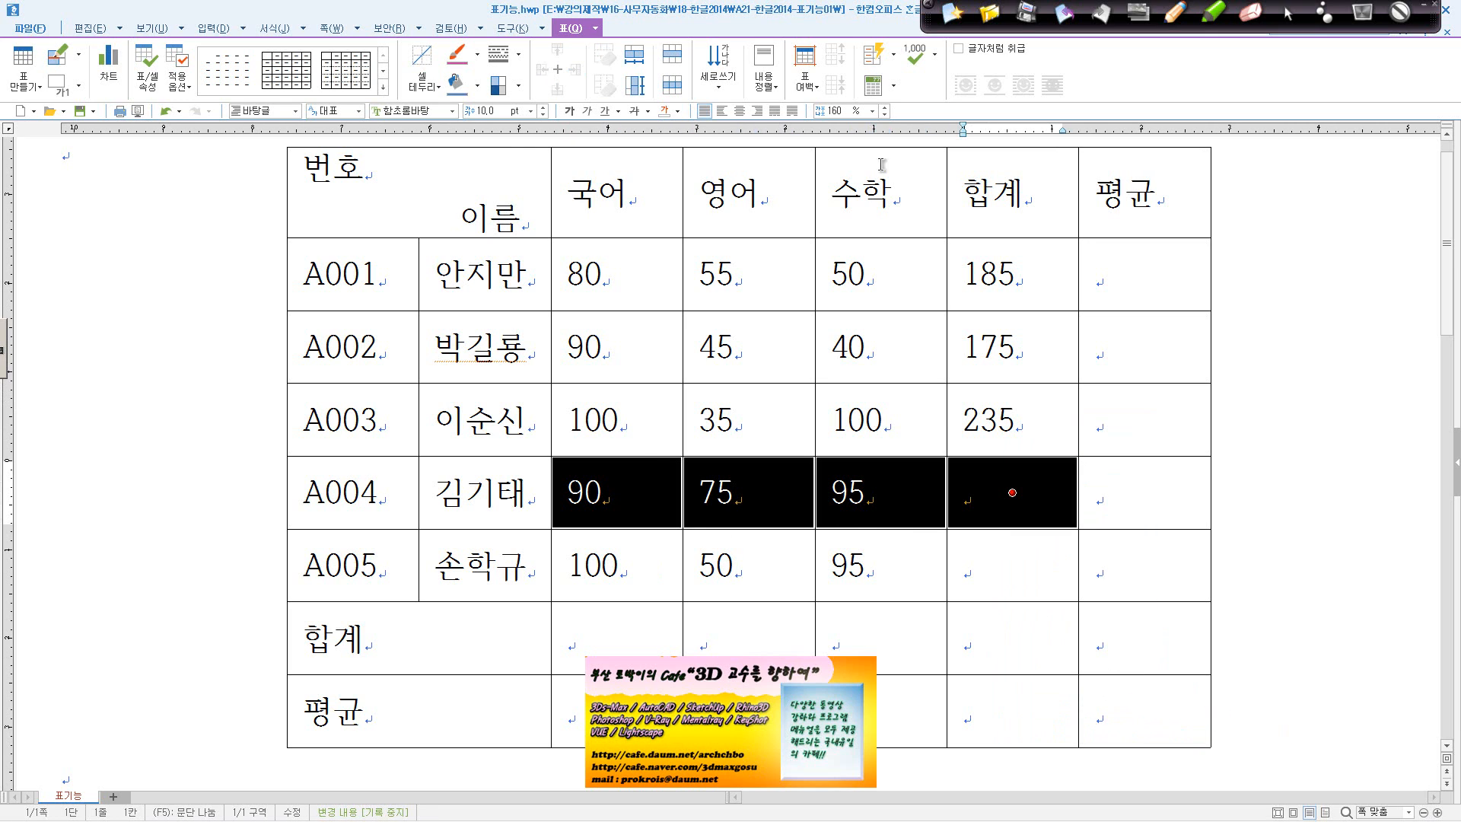
pyautogui.click(894, 85)
pyautogui.click(907, 125)
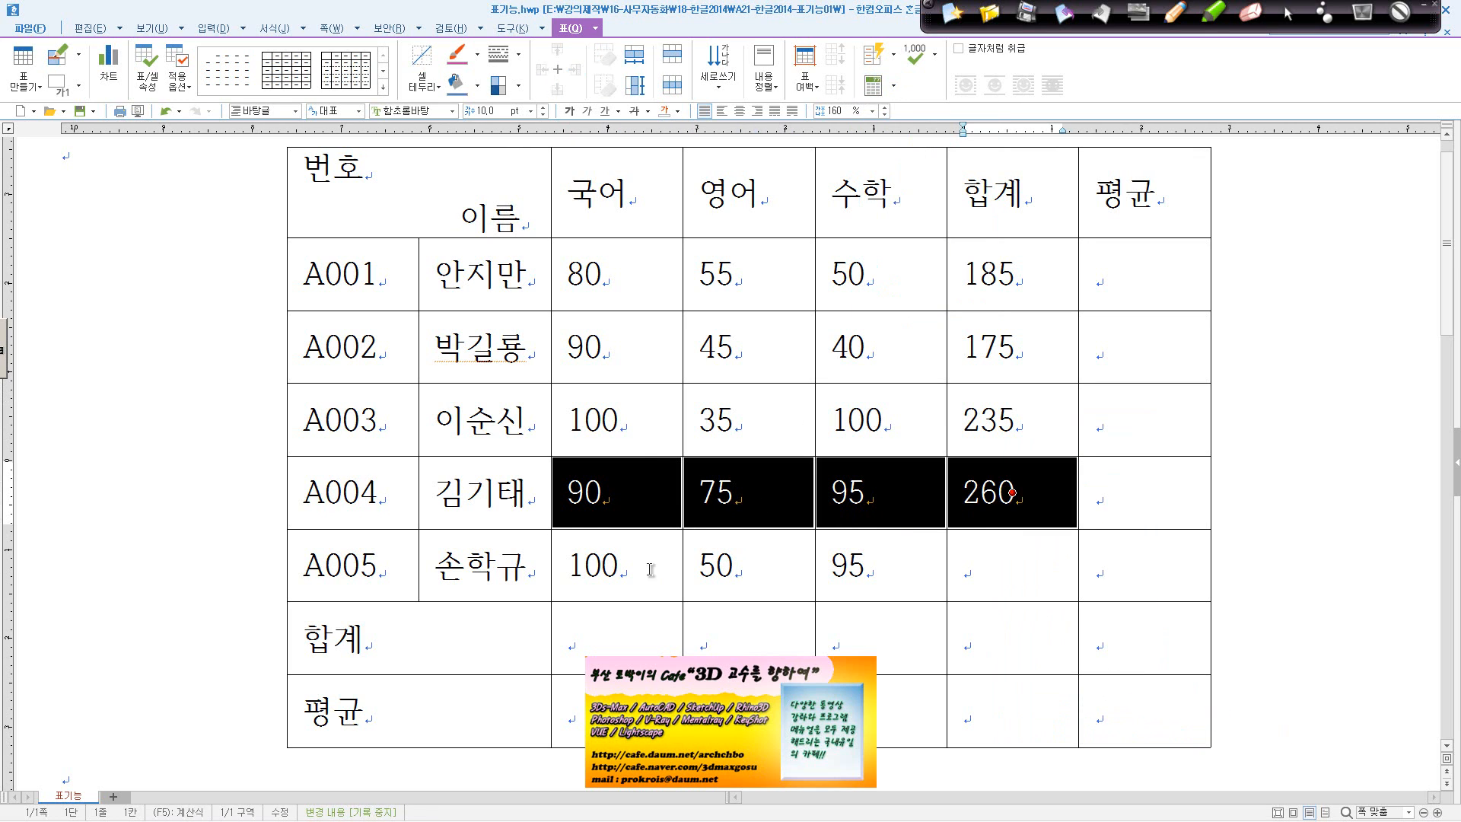
pyautogui.moveTo(651, 569); pyautogui.dragTo(1012, 564)
pyautogui.click(893, 85)
pyautogui.click(944, 135)
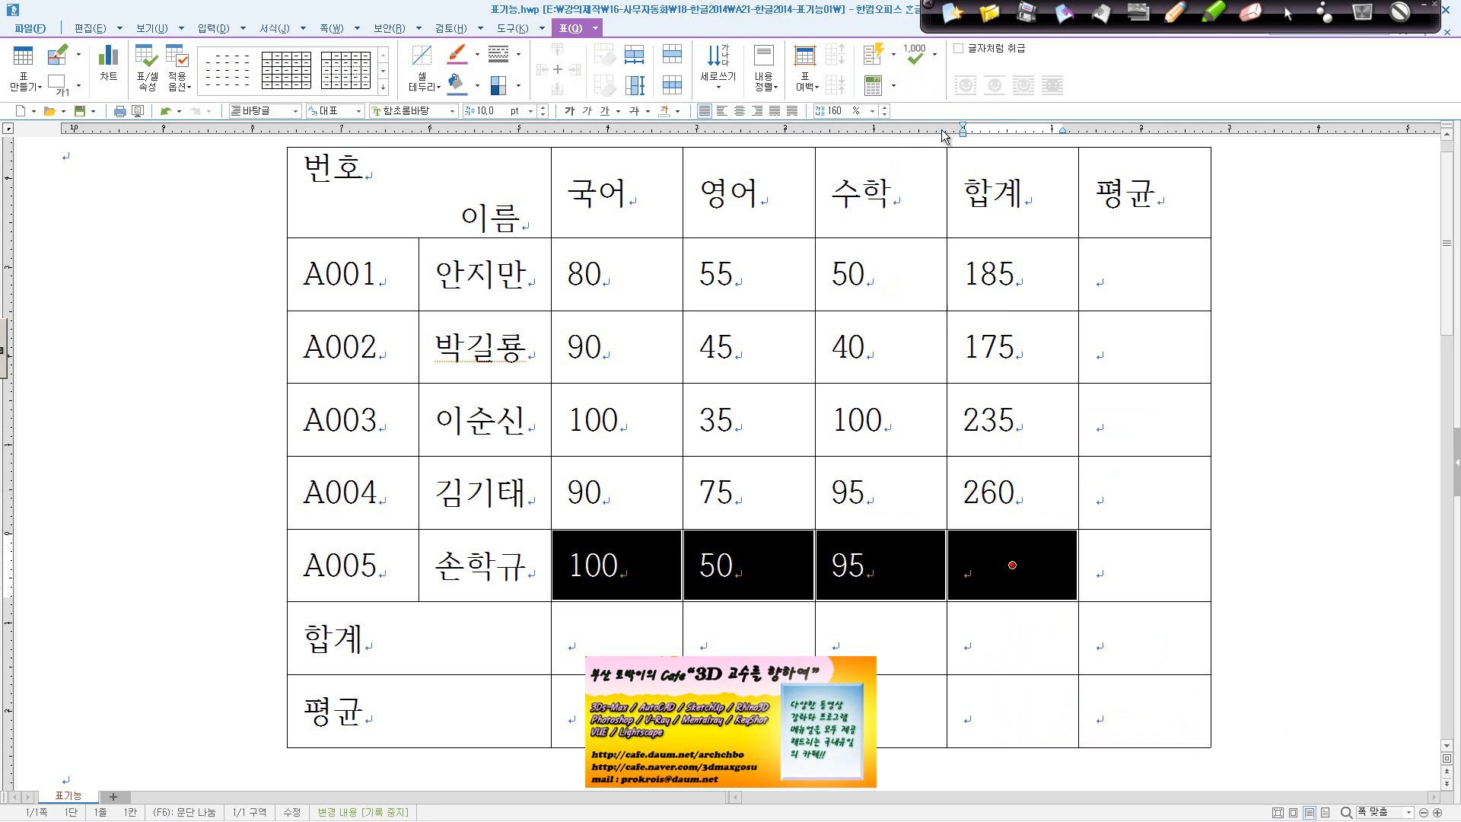
# Insert the horizontal average (가로 평균) formula in the first student's 평균 cell.
pyautogui.moveTo(1115, 259); pyautogui.dragTo(1141, 266)
pyautogui.press('Escape')
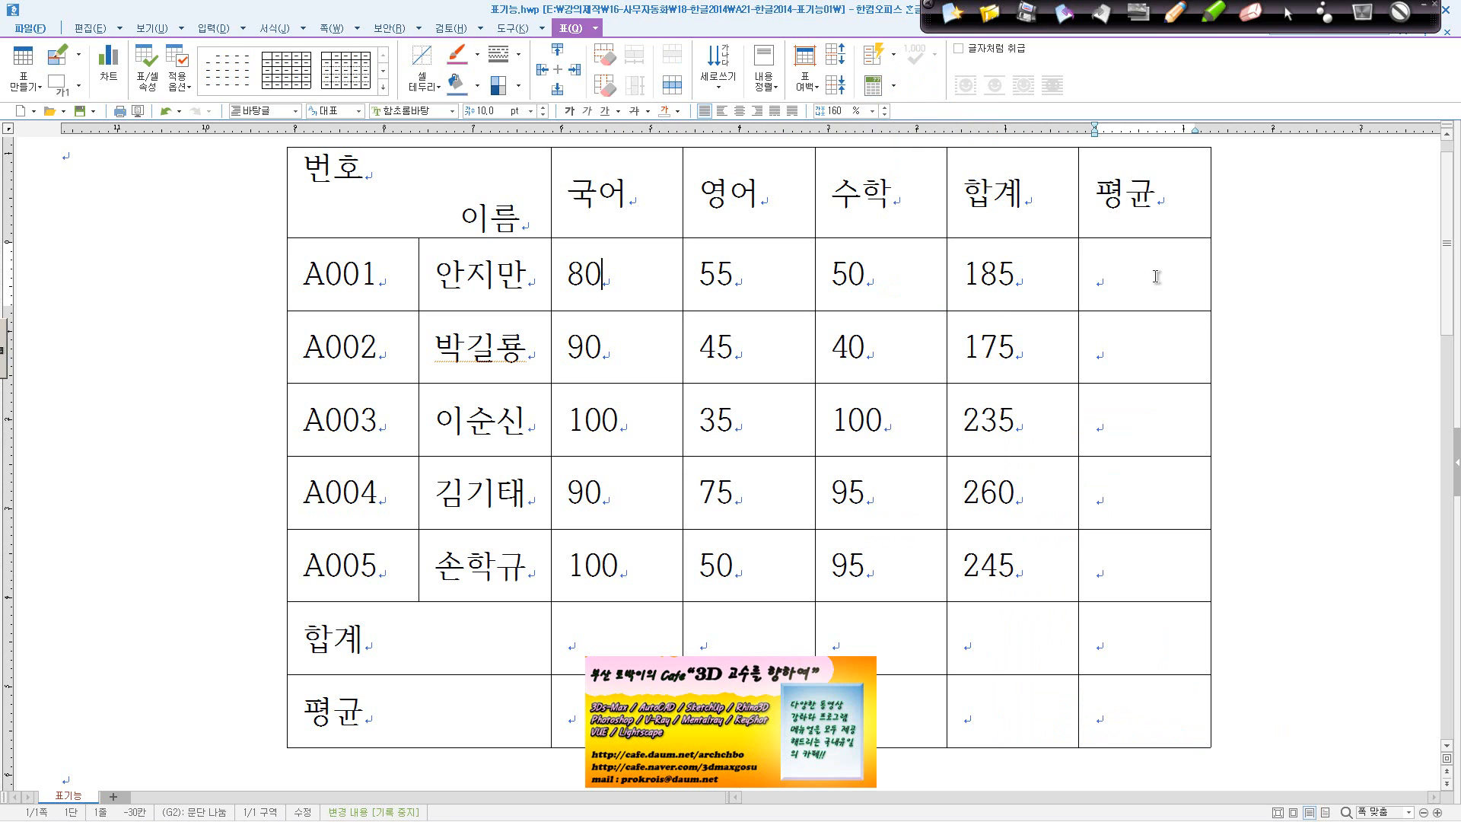
pyautogui.click(1119, 261)
pyautogui.click(894, 89)
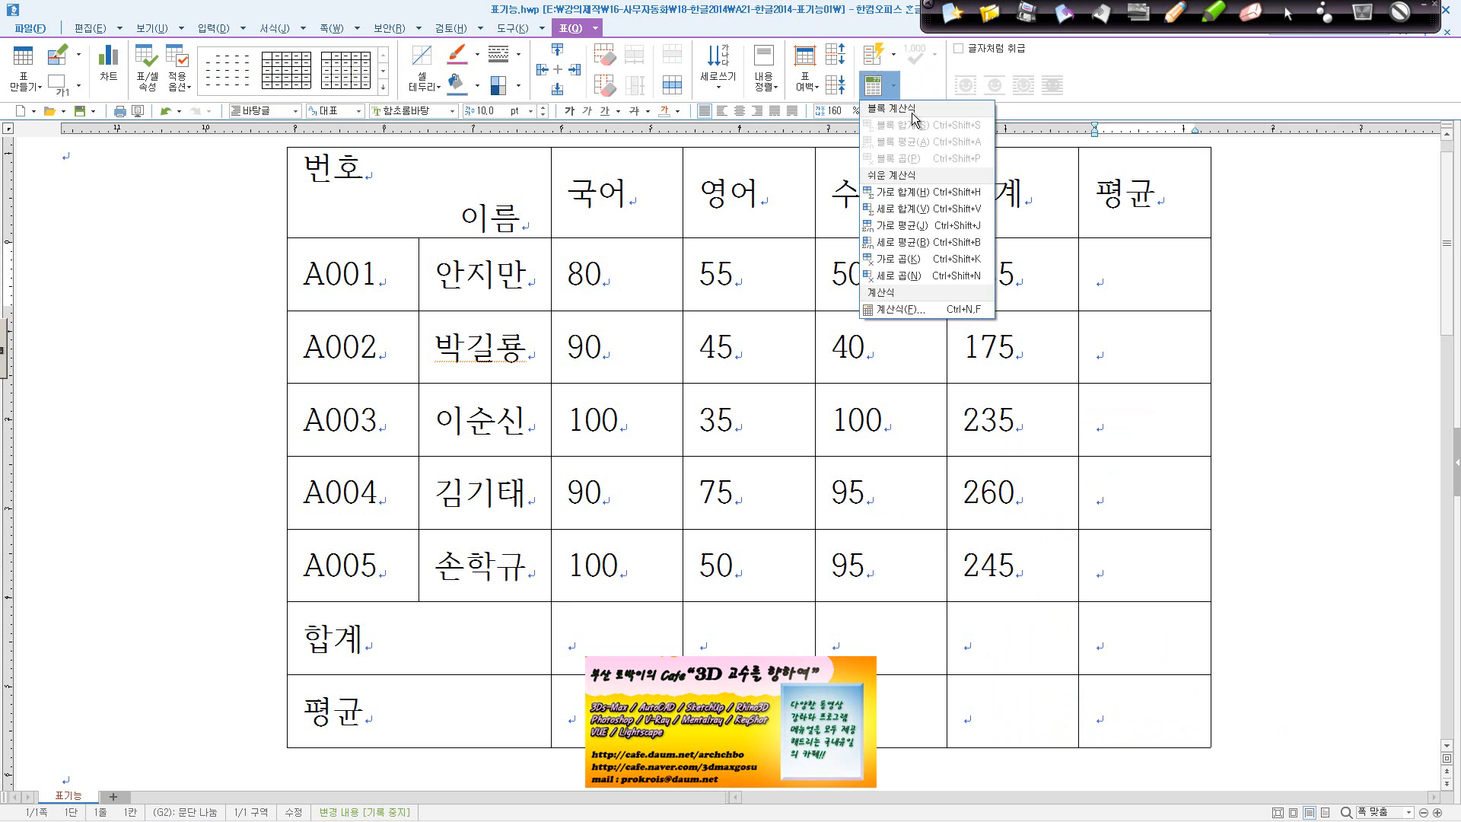
pyautogui.click(936, 229)
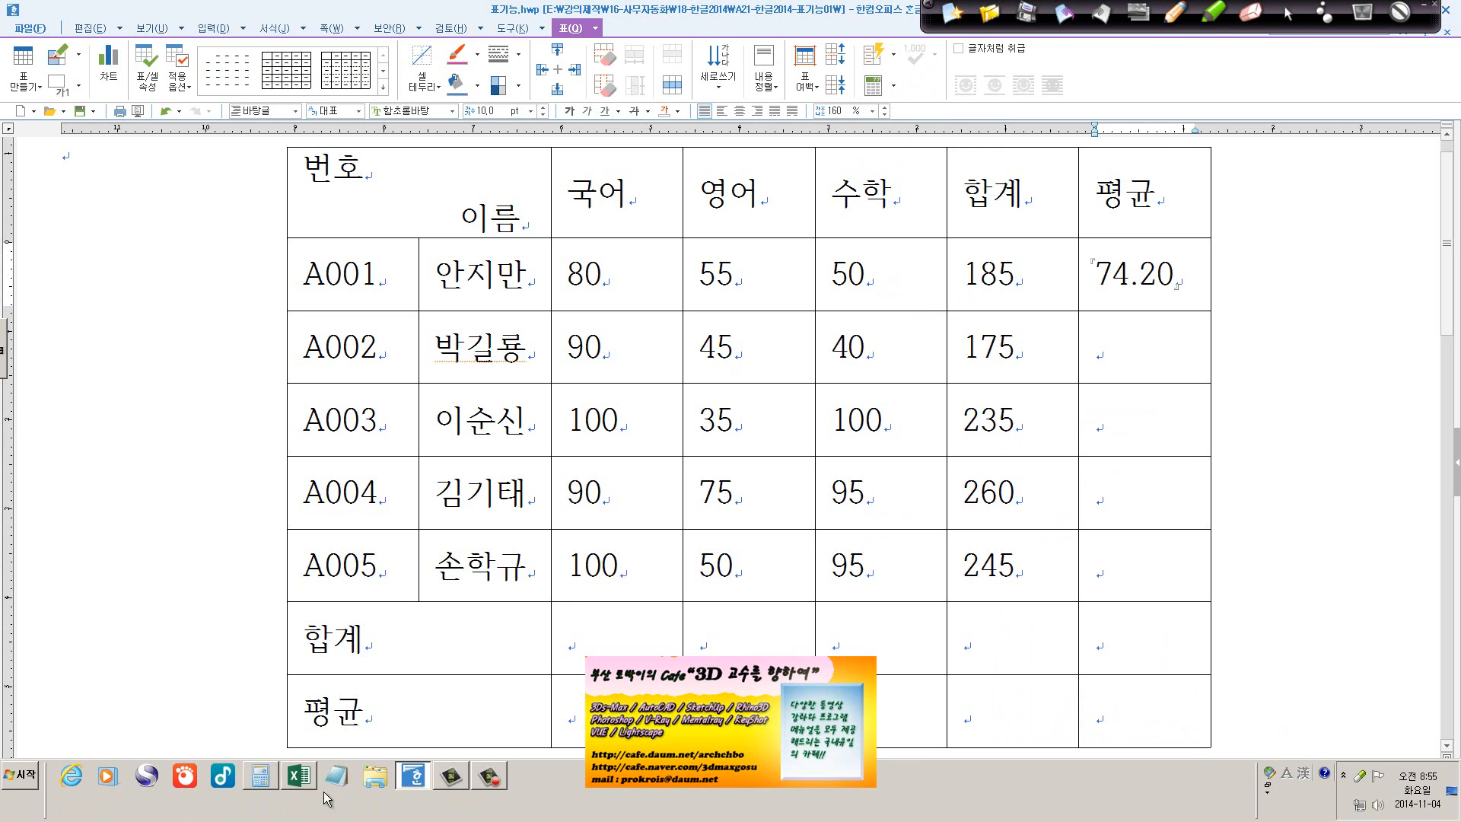
# Switch to the Windows calculator and work out the first student's average as 80 + 55 + 50 divided by 3.
pyautogui.click(265, 785)
pyautogui.click(307, 499)
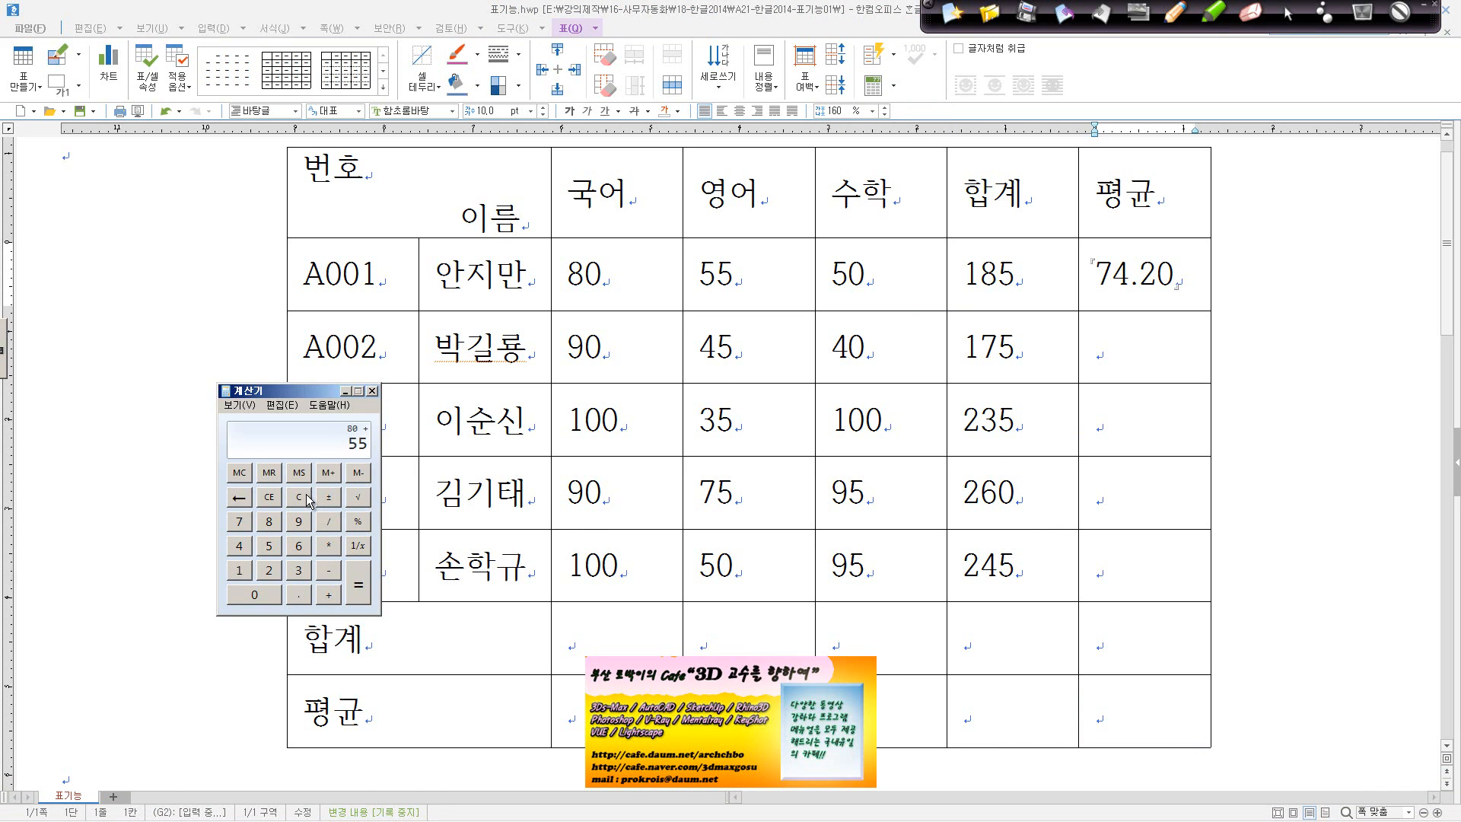
pyautogui.press('Return')
pyautogui.press('Return')
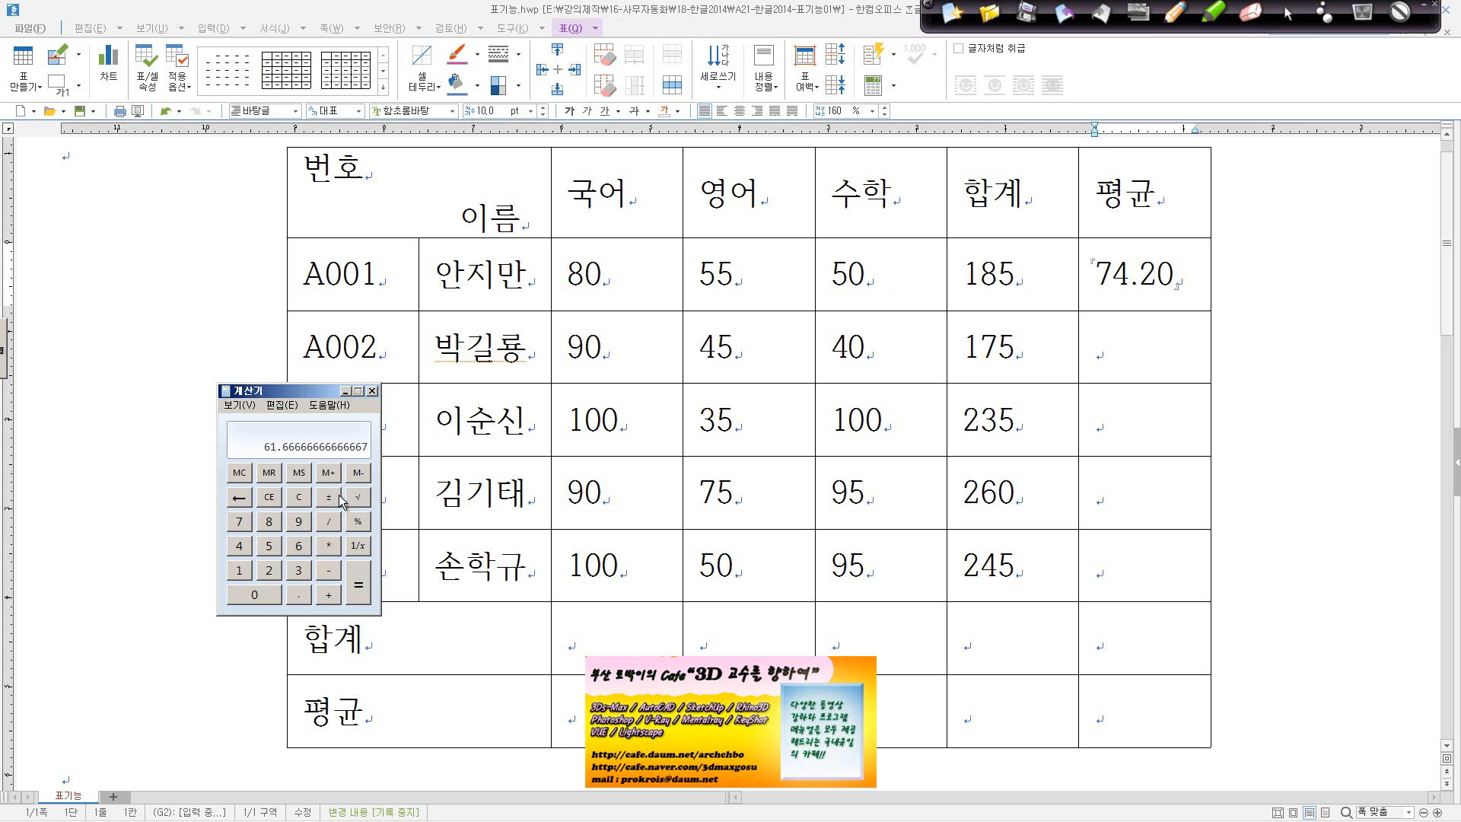
# Clear the calculator, work out 80 + 55 + 50 + 185 divided by 4, and close the calculator.
pyautogui.click(331, 521)
pyautogui.click(306, 497)
pyautogui.write('0+')
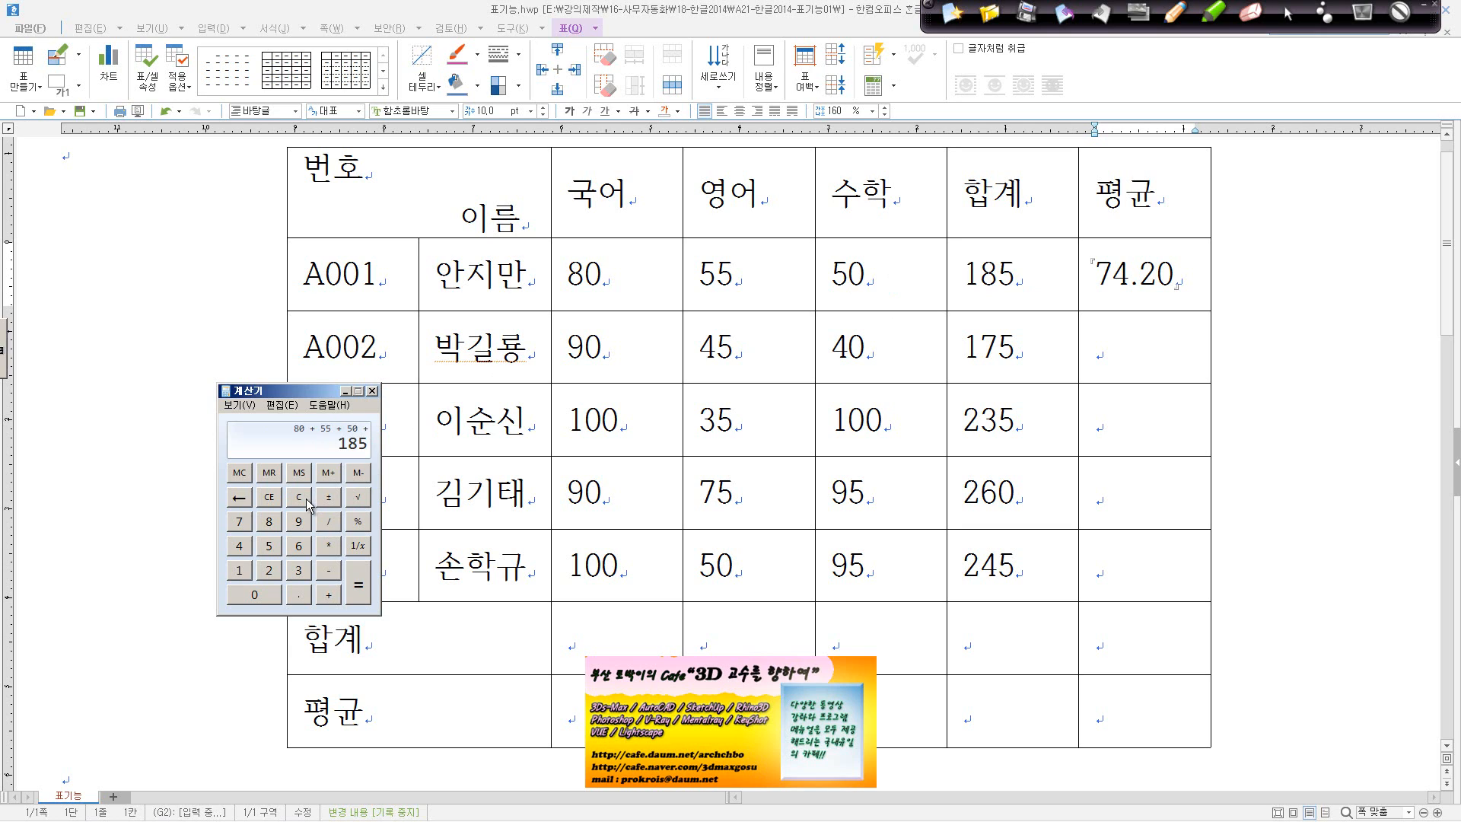
pyautogui.write('185')
pyautogui.press('Return')
pyautogui.write('4')
pyautogui.press('Return')
pyautogui.click(372, 391)
# Erase the horizontal average formula and its digits from the first student's 평균 cell.
pyautogui.click(1191, 281)
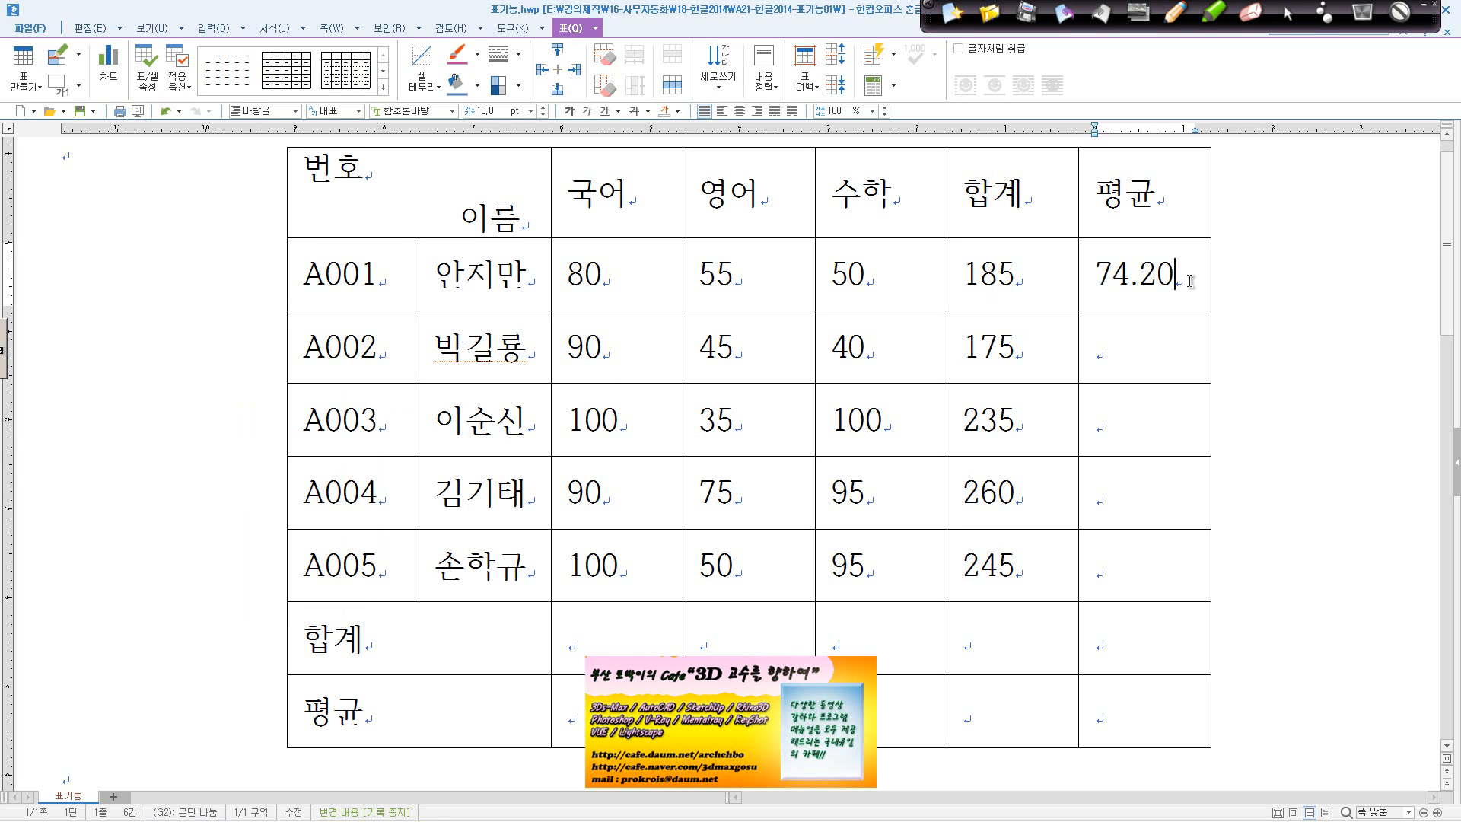
pyautogui.click(688, 442)
pyautogui.press('BackSpace')
pyautogui.press('BackSpace')
pyautogui.press('BackSpace')
pyautogui.press('BackSpace')
pyautogui.press('BackSpace')
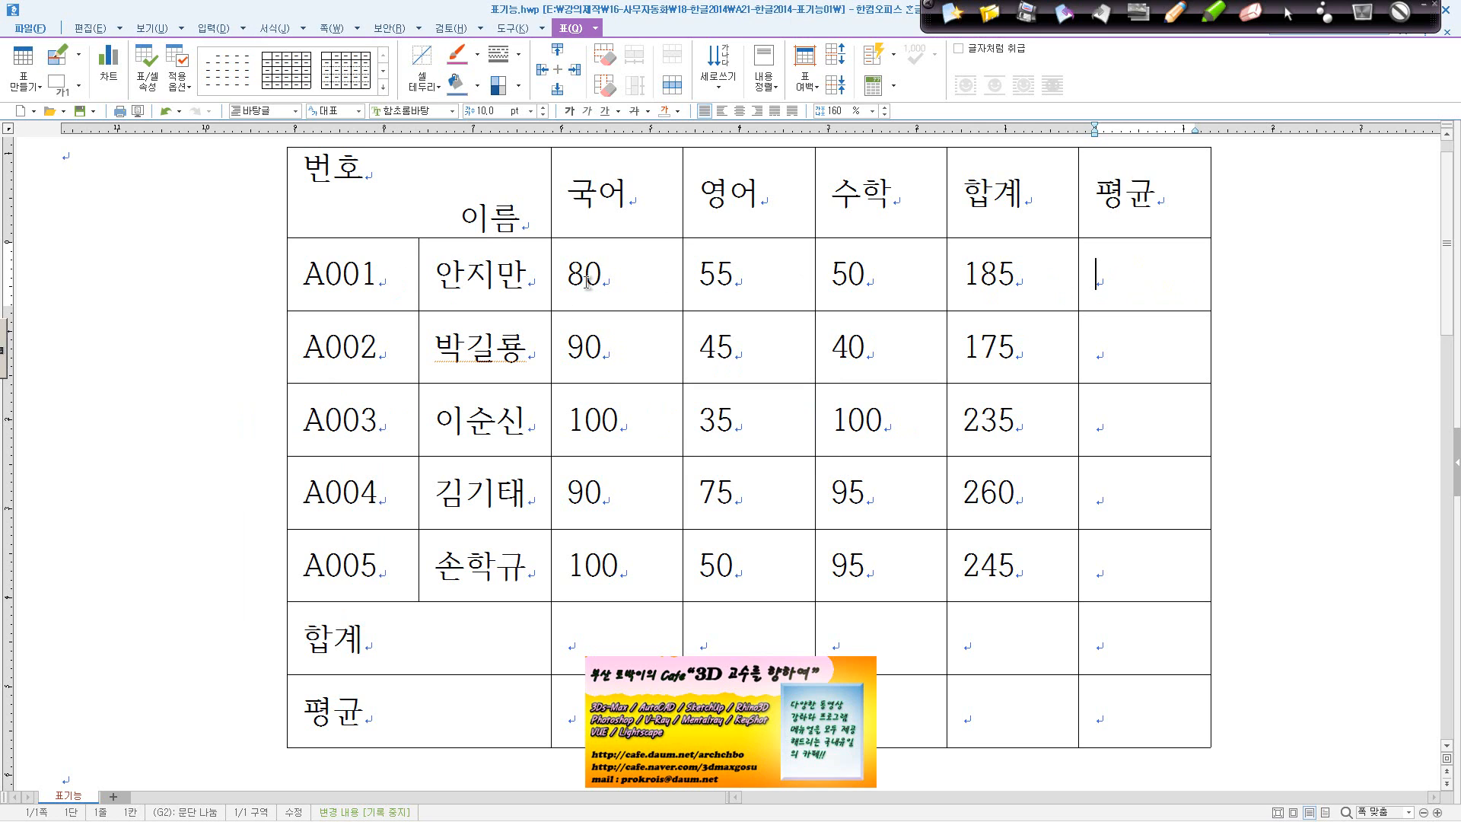
# Select the 국어 through 평균 cells in the first student's row and insert their block average (블록 평균).
pyautogui.moveTo(588, 283); pyautogui.dragTo(1038, 294)
pyautogui.moveTo(601, 282); pyautogui.dragTo(1142, 274)
pyautogui.click(893, 85)
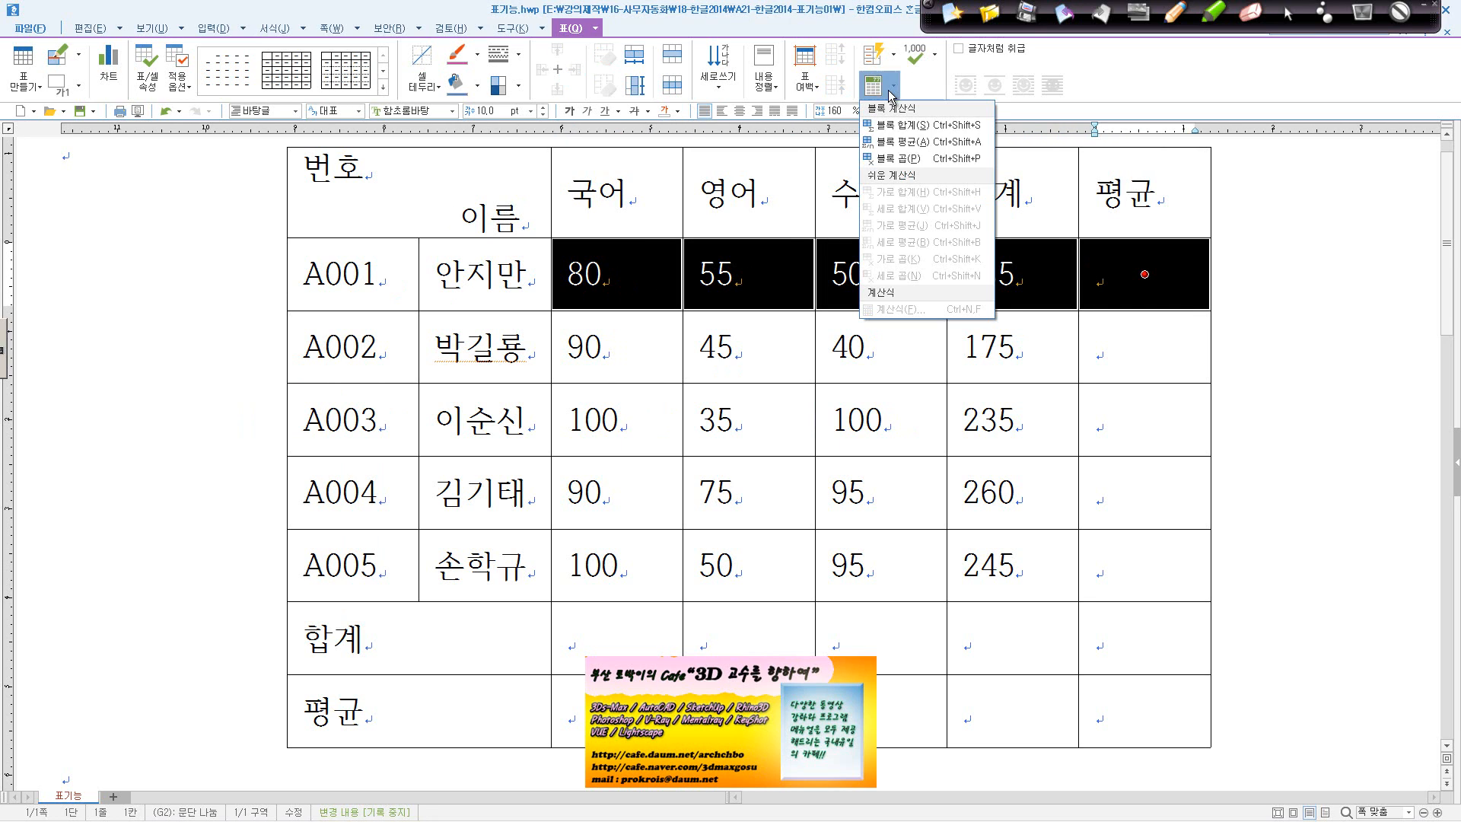
pyautogui.click(937, 145)
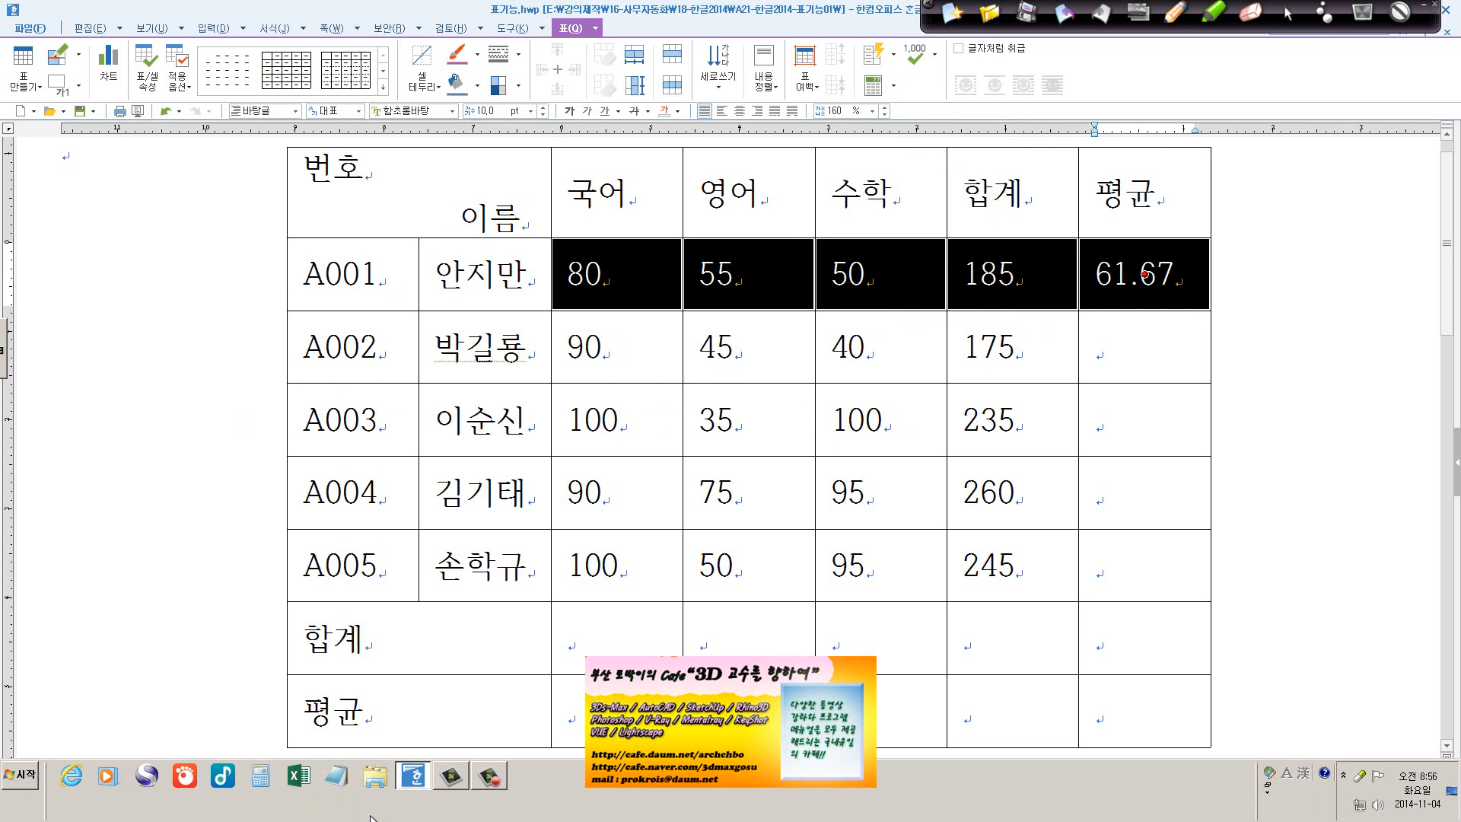
# Check the first student's average in the Windows calculator with 80+55+50 divided by 3, and close it.
pyautogui.click(260, 776)
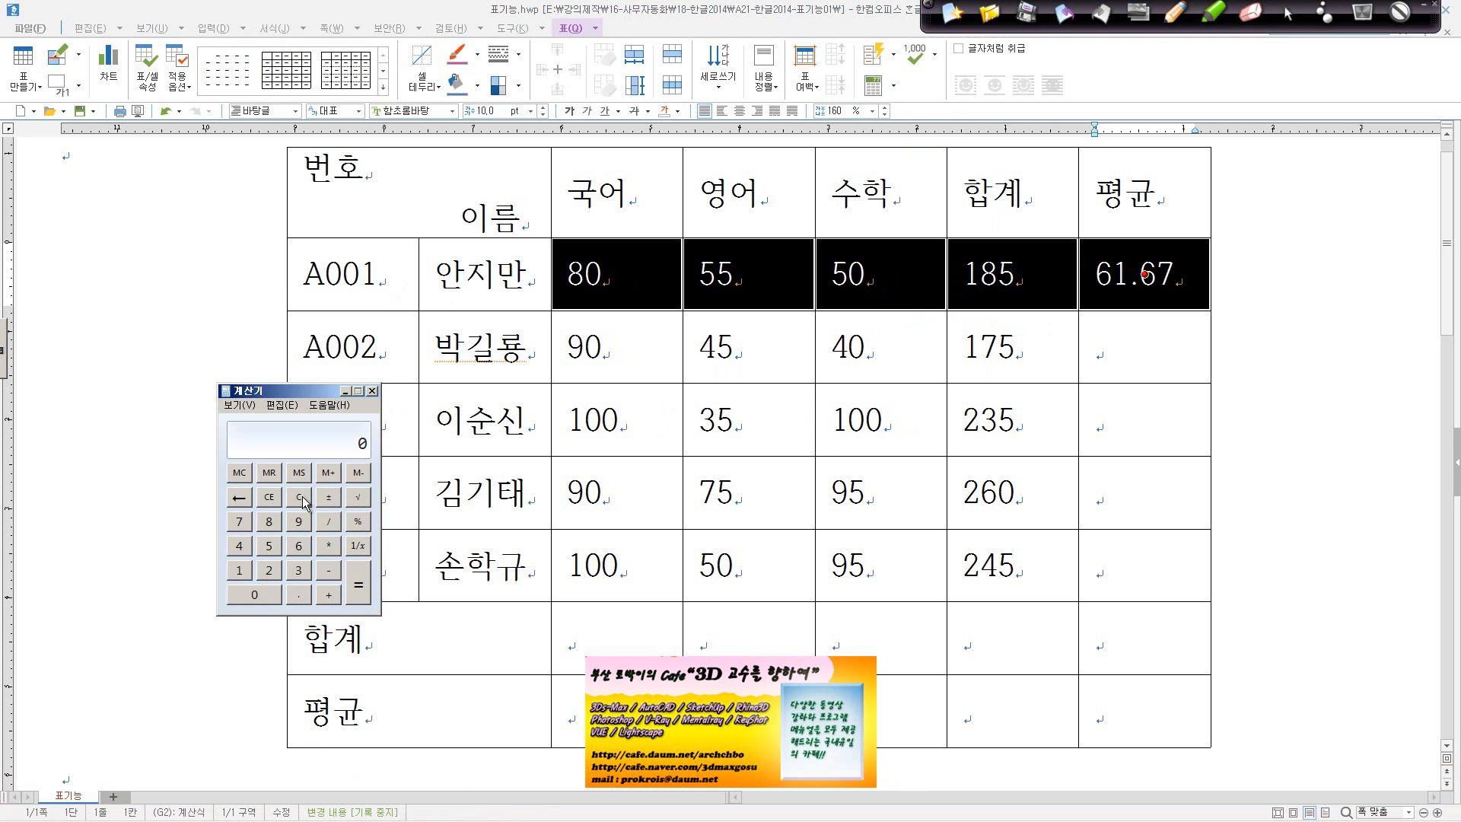
pyautogui.write('5+50+')
pyautogui.click(303, 496)
pyautogui.write('80+55+50')
pyautogui.press('Return')
pyautogui.write('/3')
pyautogui.click(372, 390)
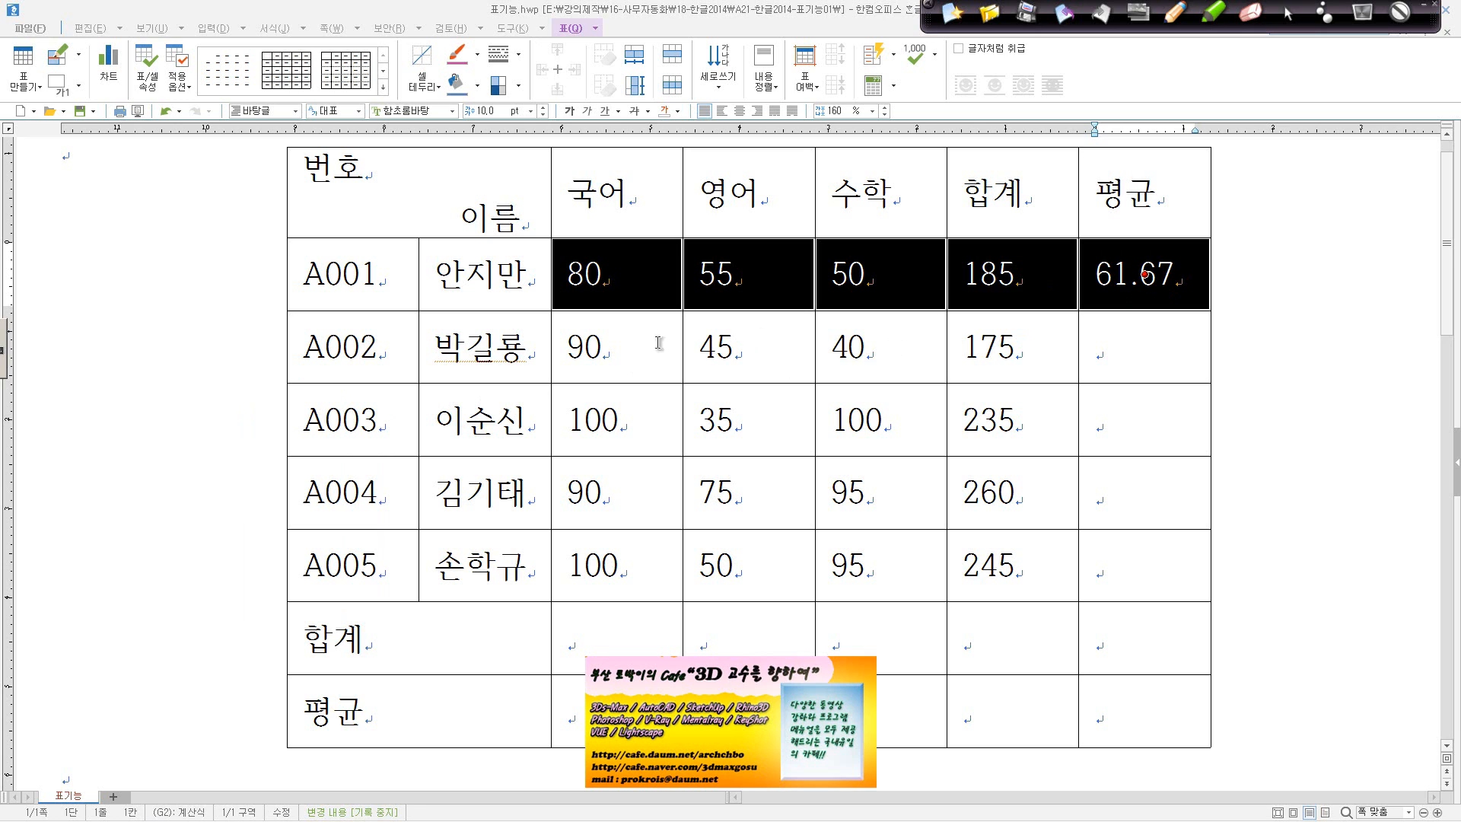
# Insert the block average (블록 평균) across the 국어 through 평균 cells of the second and third students' rows.
pyautogui.moveTo(659, 343); pyautogui.dragTo(1144, 346)
pyautogui.click(892, 86)
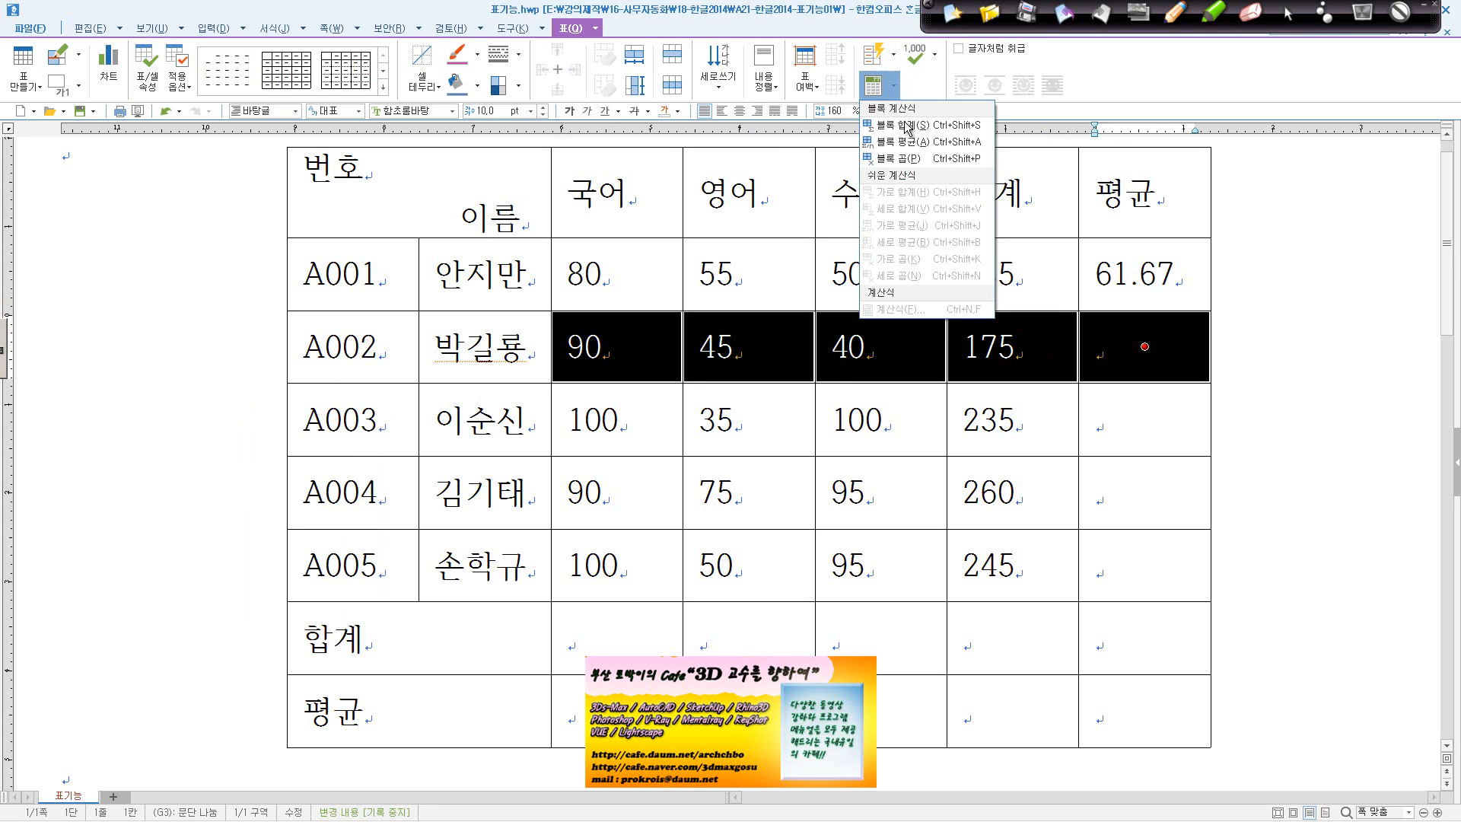
pyautogui.click(902, 141)
pyautogui.moveTo(621, 421); pyautogui.dragTo(1157, 419)
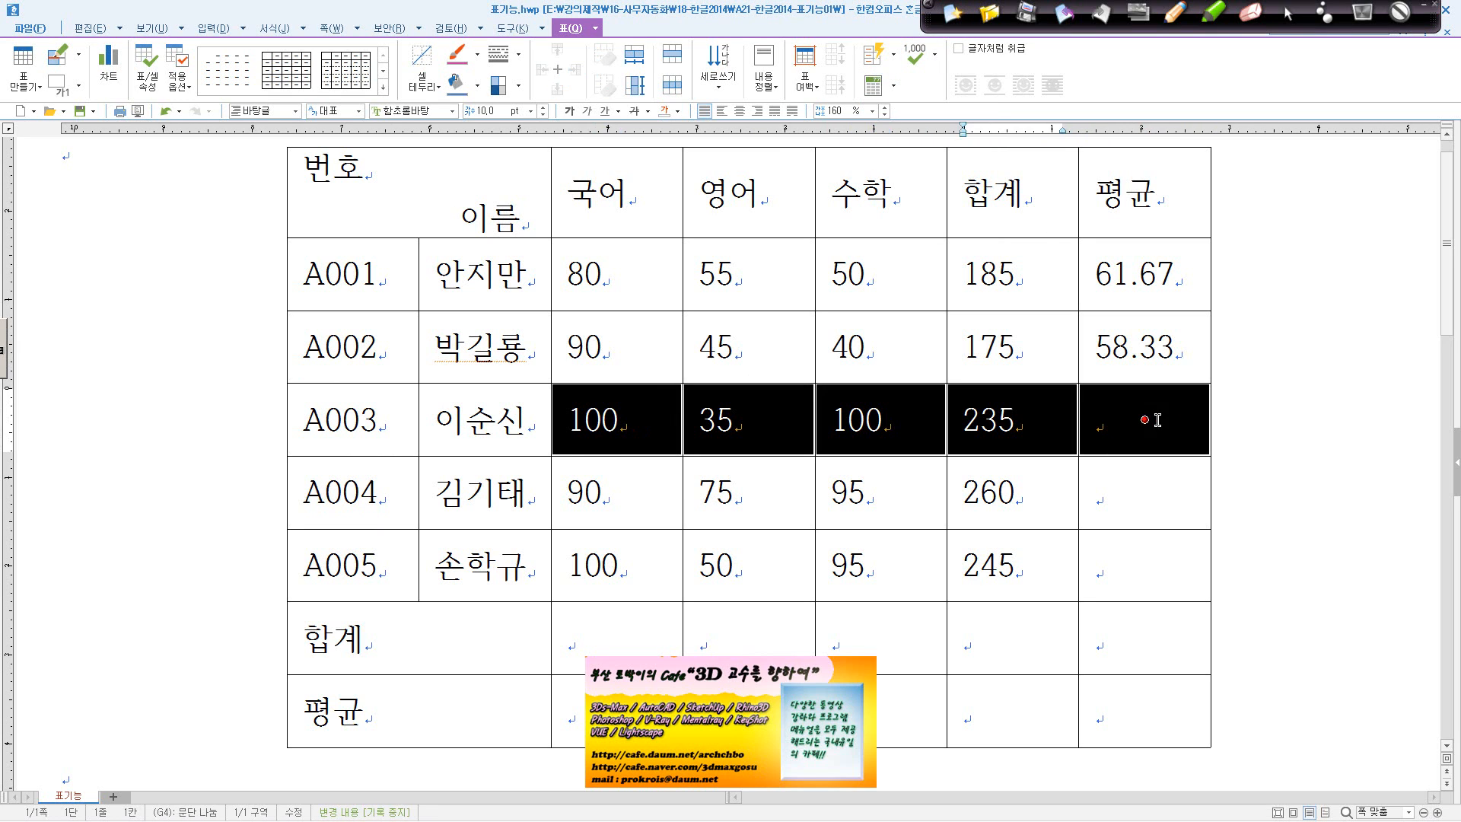
pyautogui.click(891, 86)
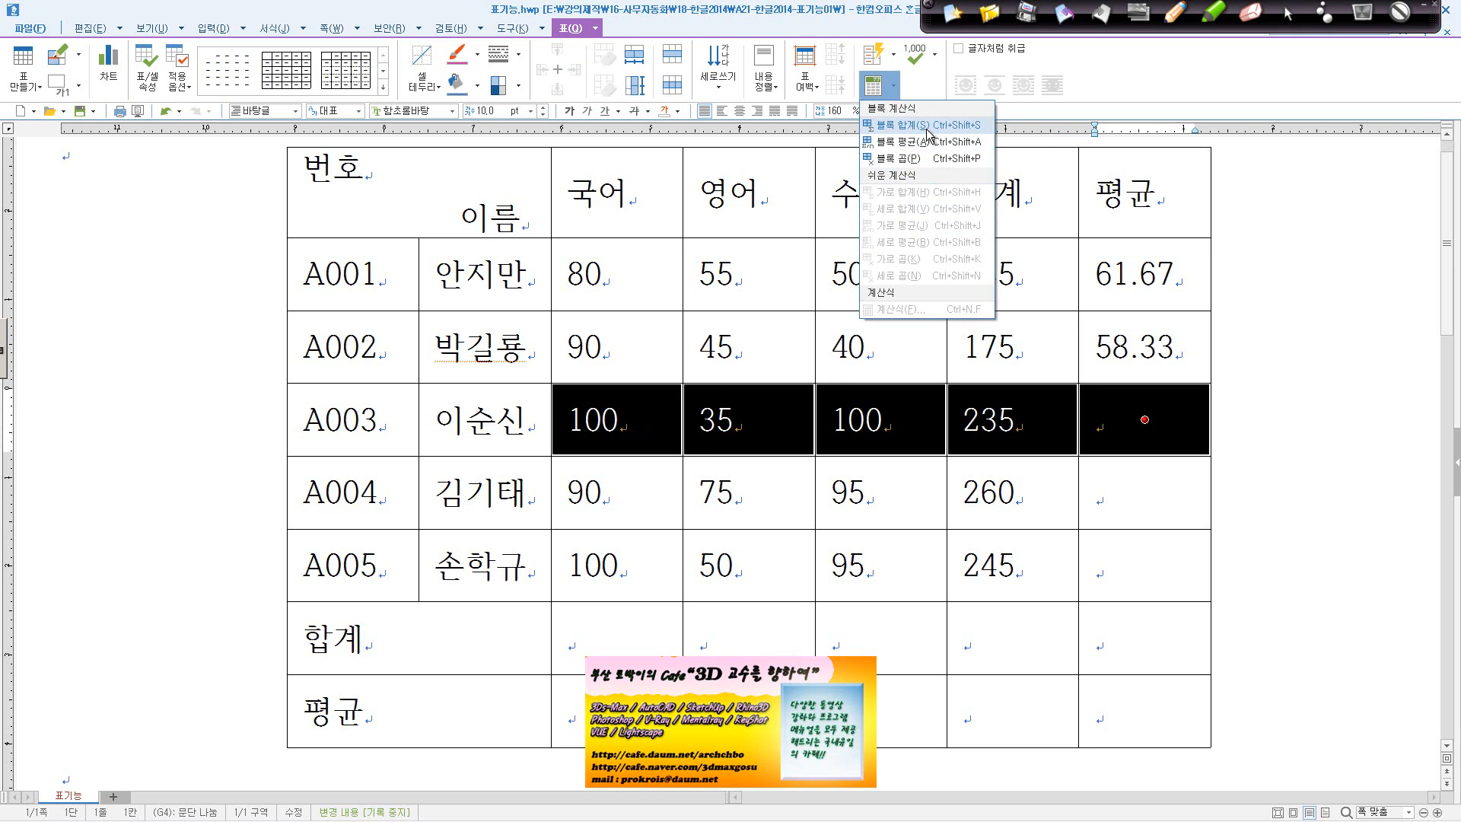
pyautogui.click(902, 141)
pyautogui.moveTo(621, 496); pyautogui.dragTo(1012, 492)
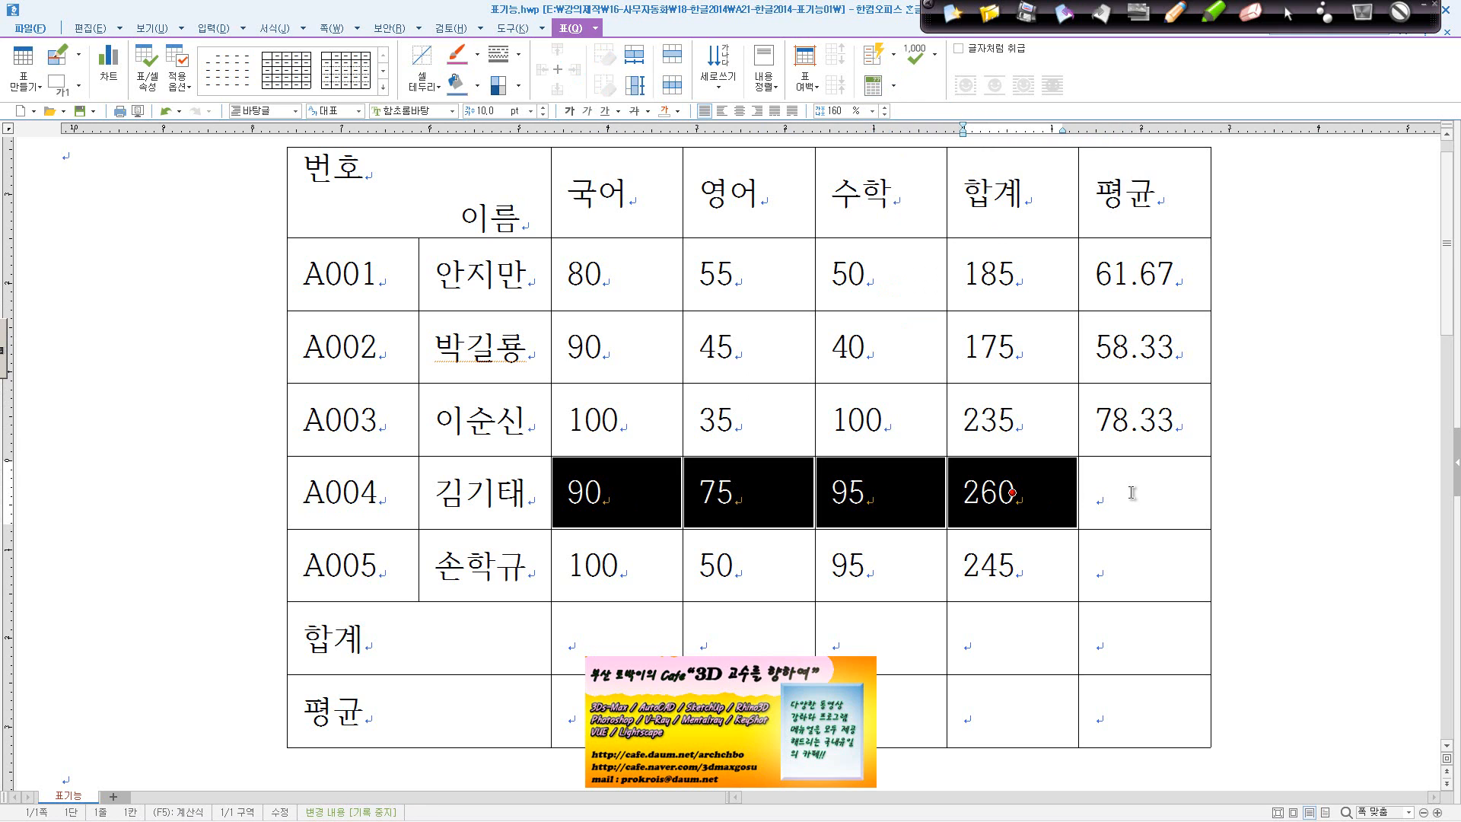
pyautogui.moveTo(1132, 492); pyautogui.dragTo(616, 493)
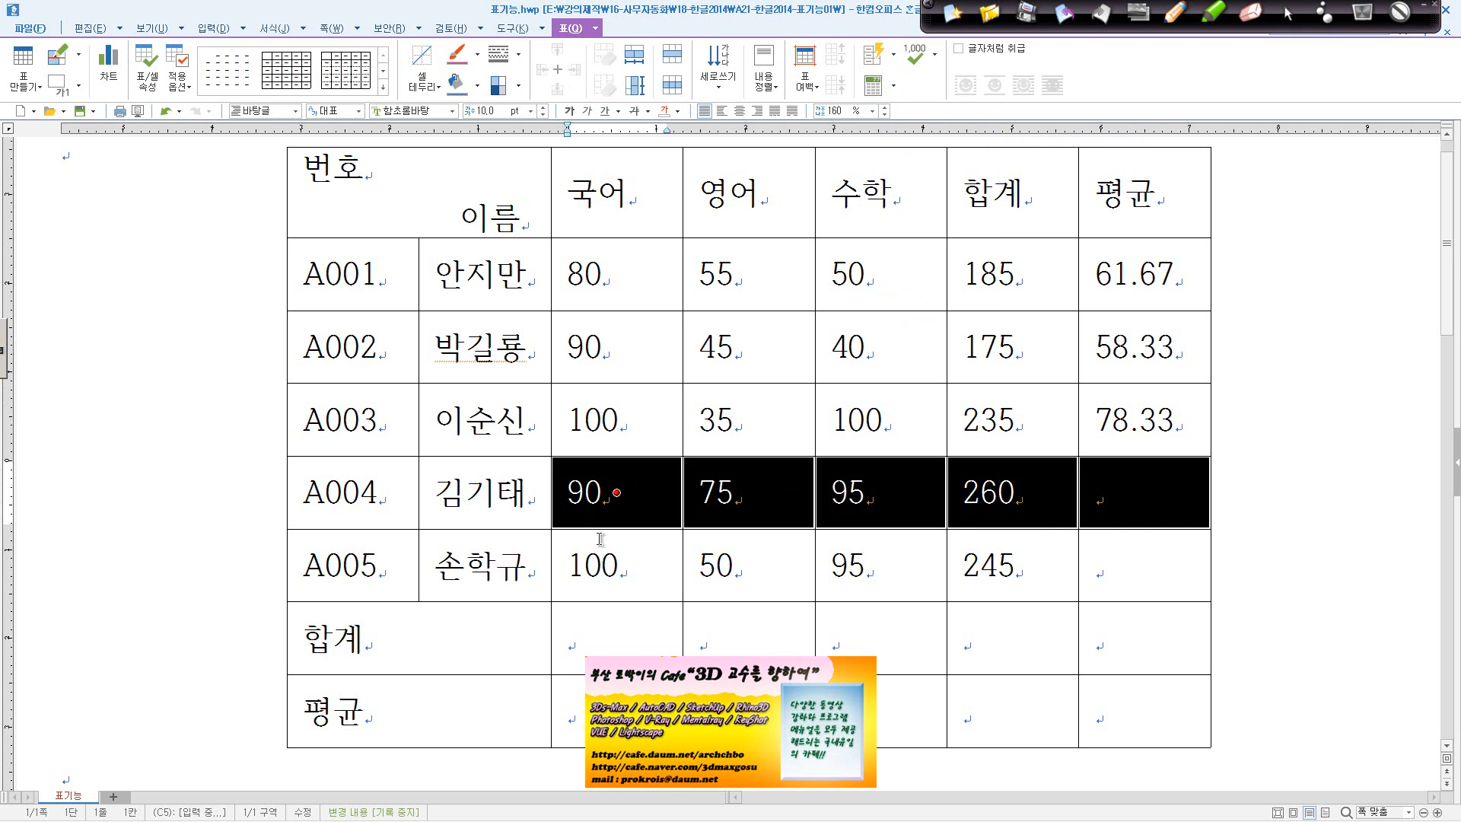
pyautogui.click(616, 492)
pyautogui.scroll(-3, 617, 492)
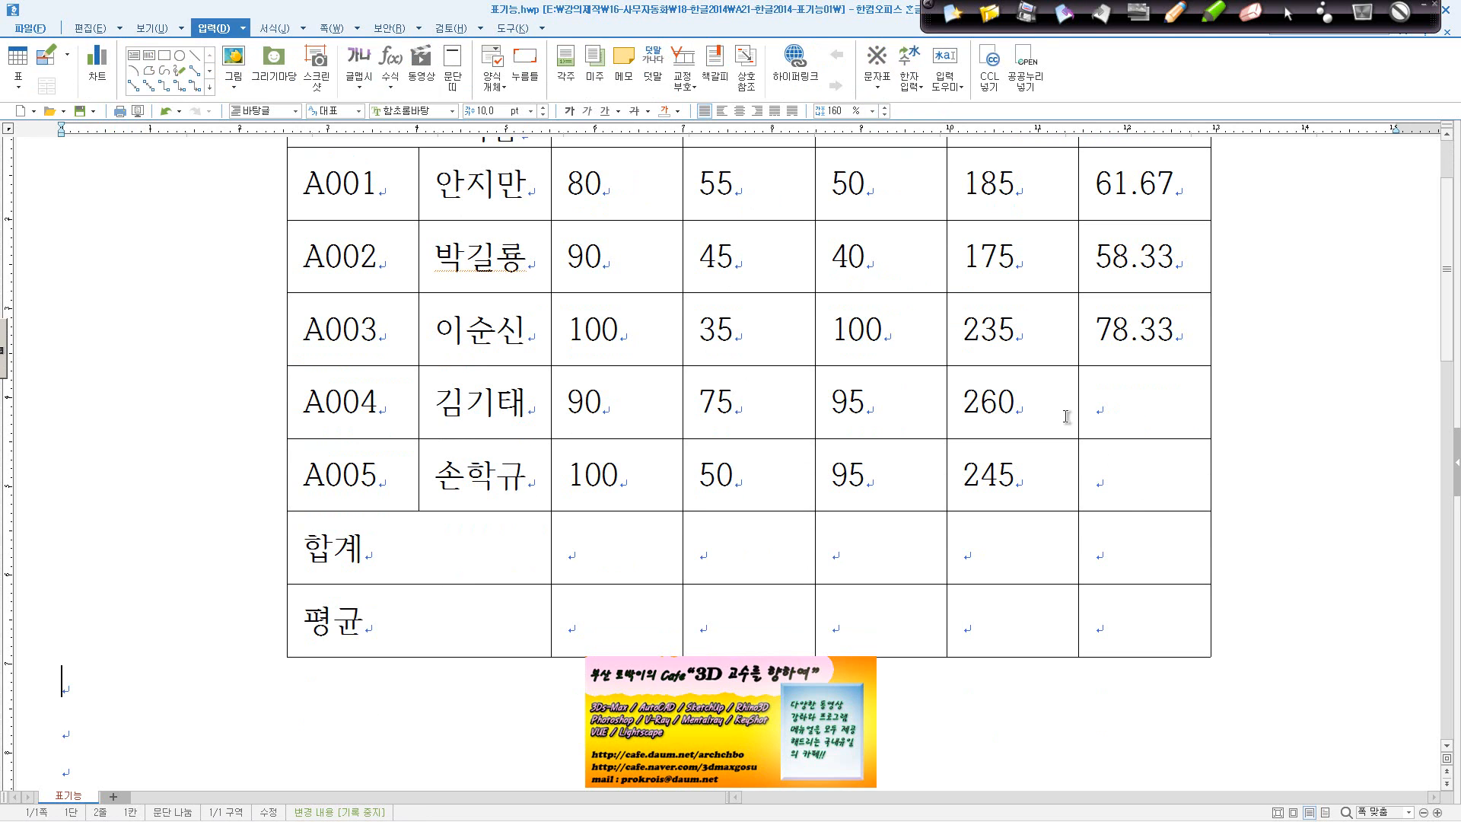
pyautogui.moveTo(613, 403); pyautogui.dragTo(1144, 403)
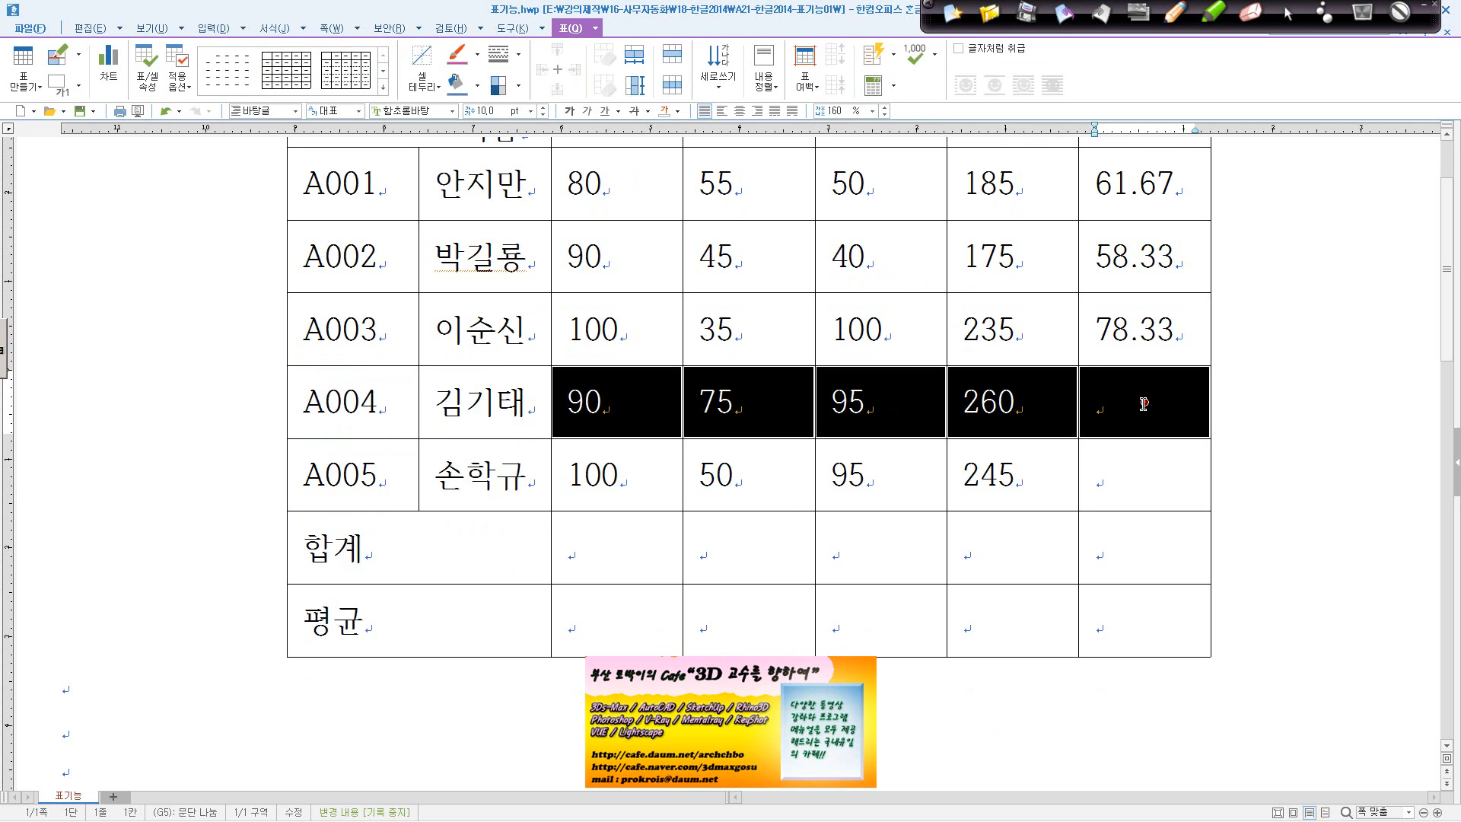
pyautogui.click(1144, 404)
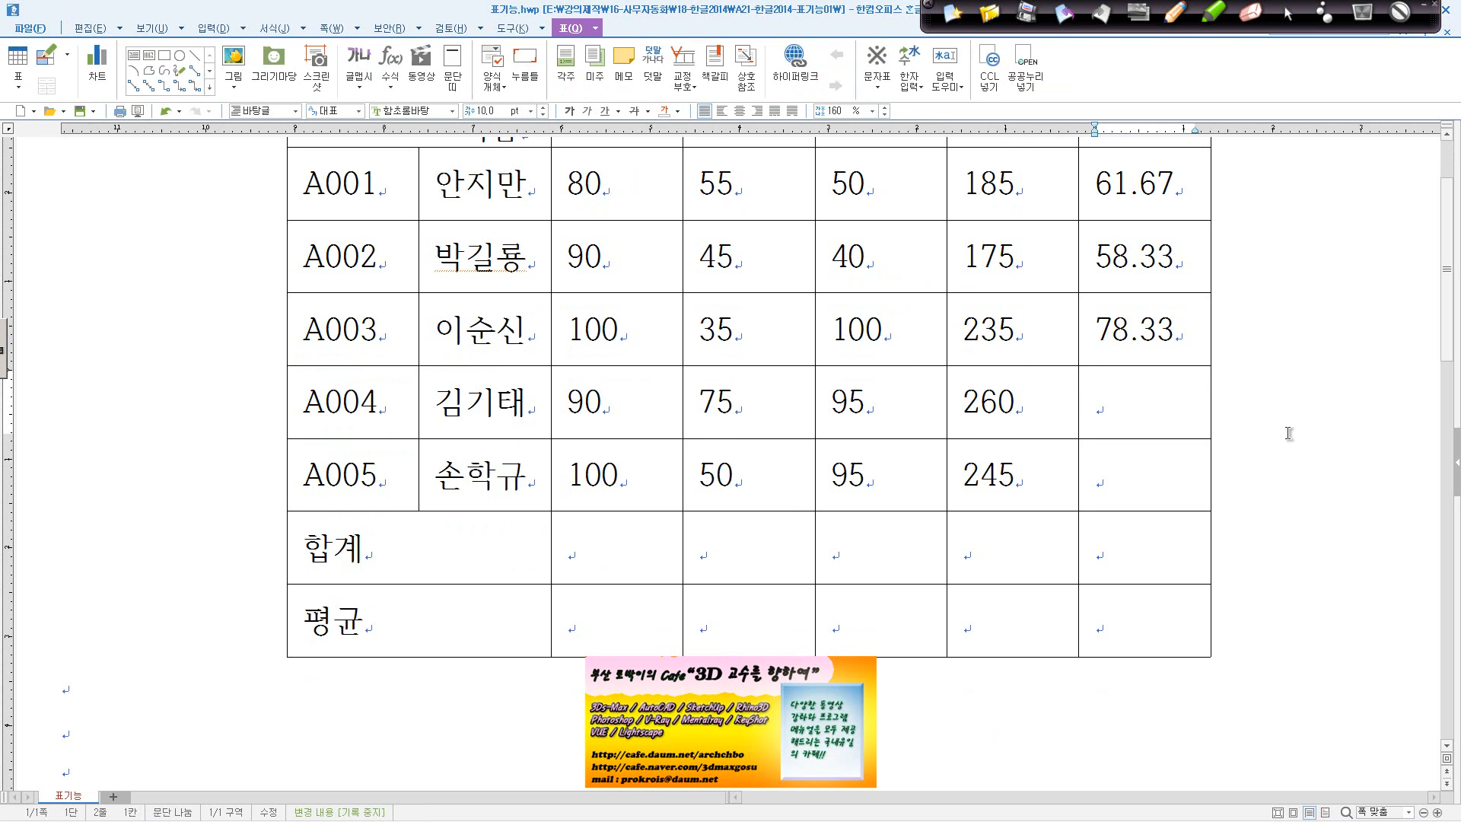
pyautogui.moveTo(1144, 403); pyautogui.dragTo(616, 402)
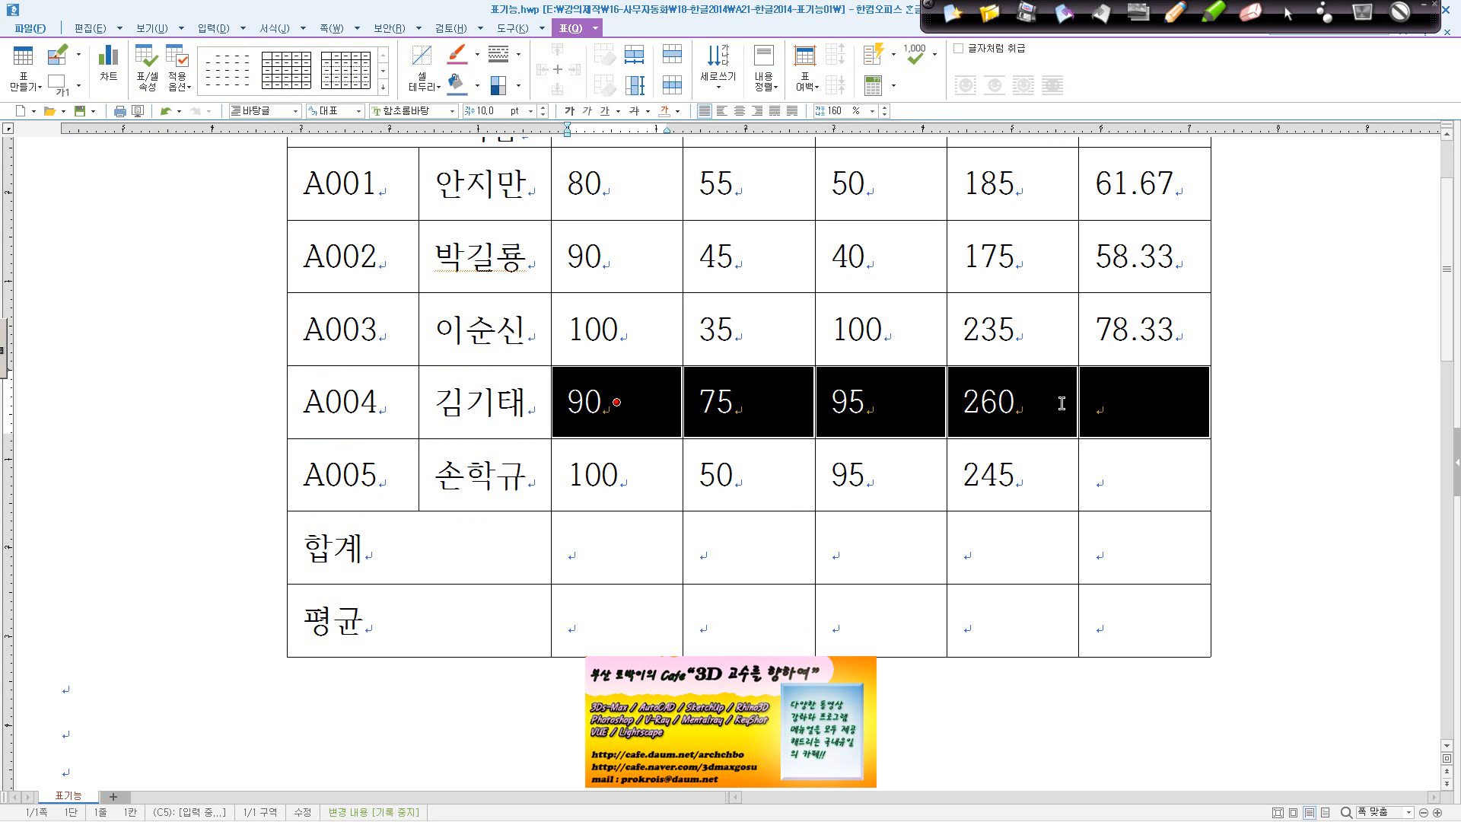
pyautogui.click(1144, 403)
# Fill the fourth and fifth students' 평균 cells with the block average (블록 평균) of their 국어 through 평균 cells.
pyautogui.moveTo(601, 402); pyautogui.dragTo(1145, 402)
pyautogui.click(893, 85)
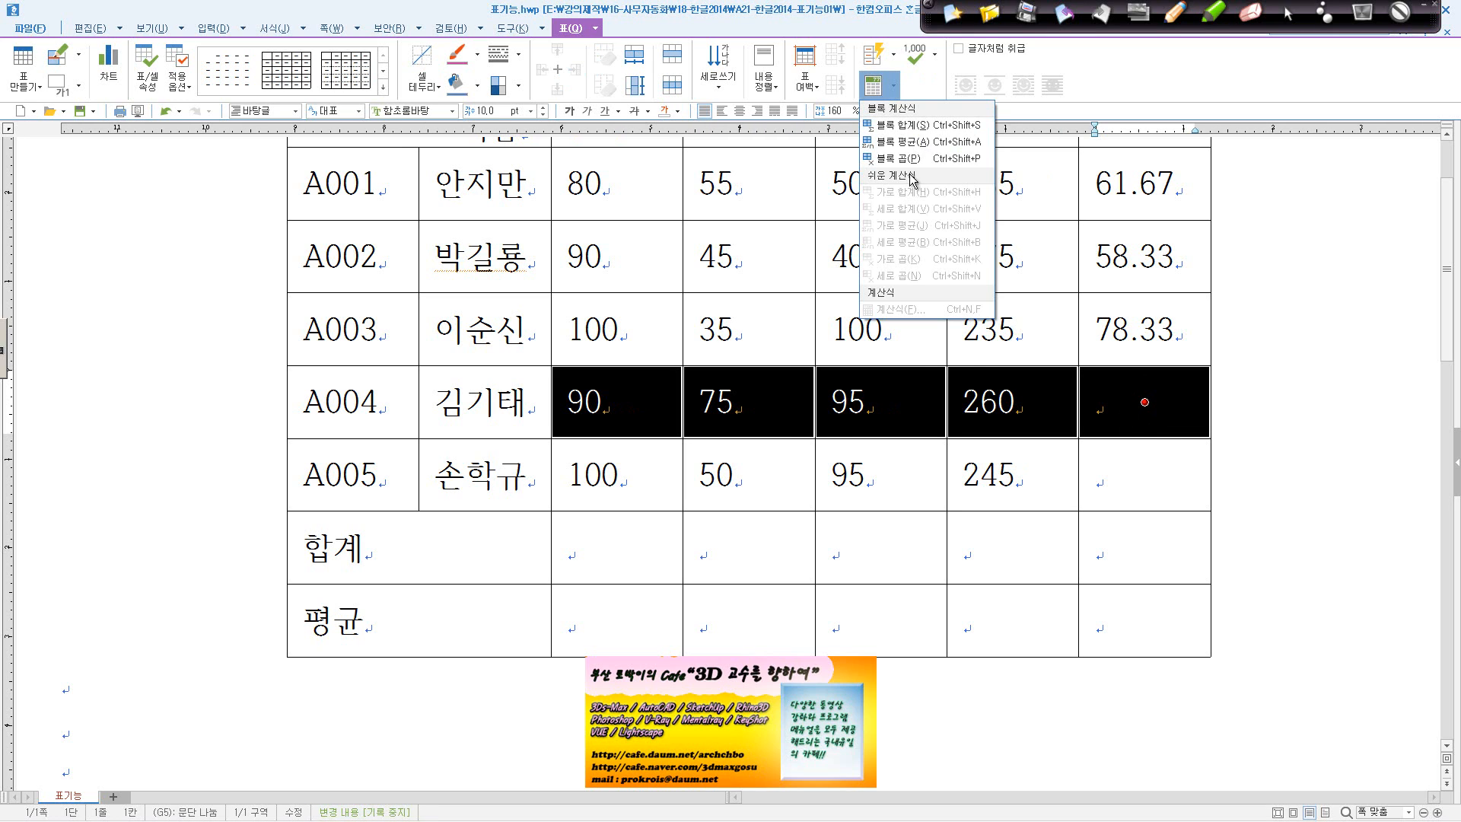
pyautogui.click(920, 146)
pyautogui.moveTo(602, 473); pyautogui.dragTo(1144, 474)
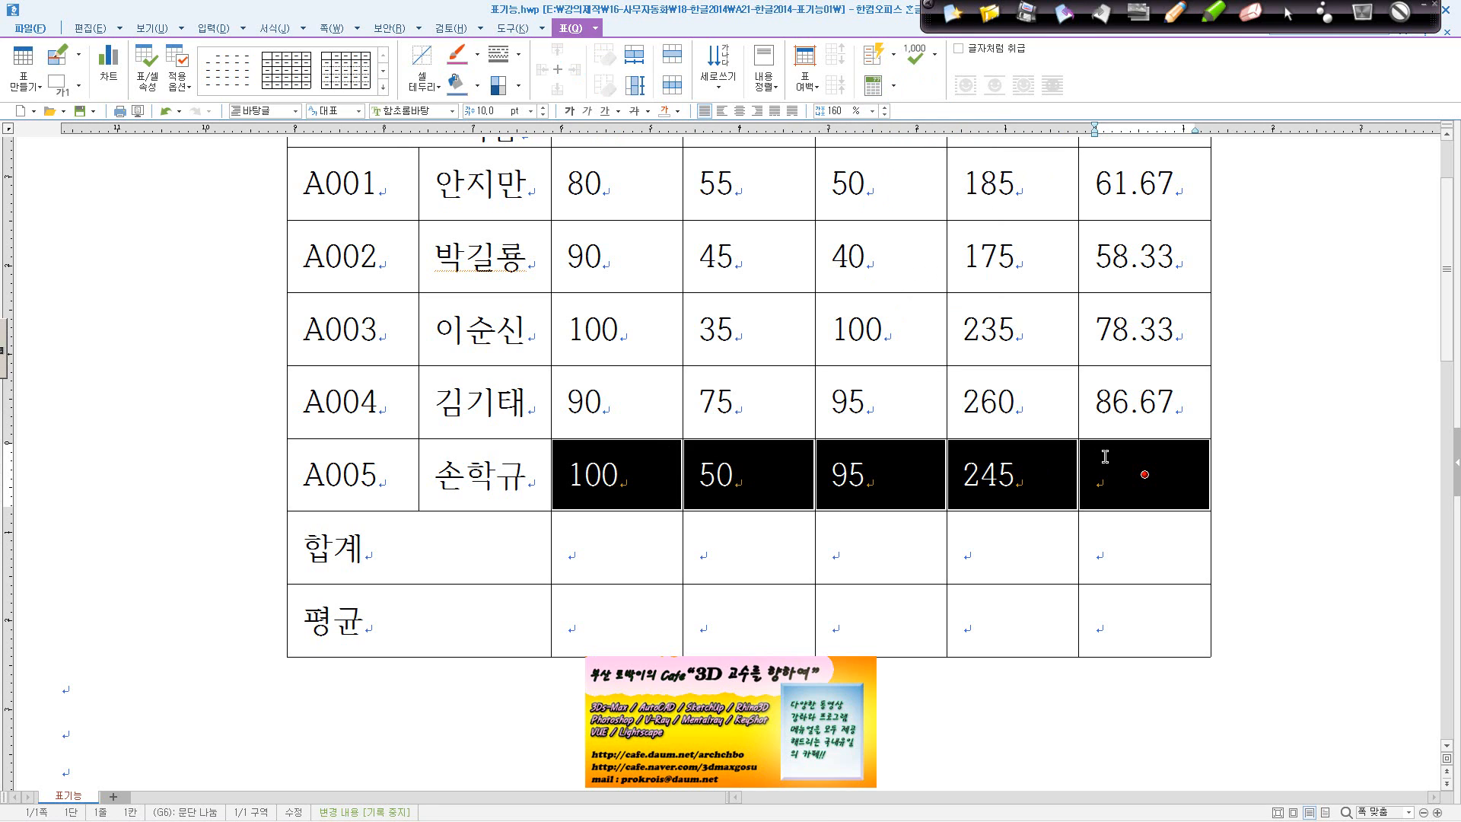
pyautogui.click(894, 86)
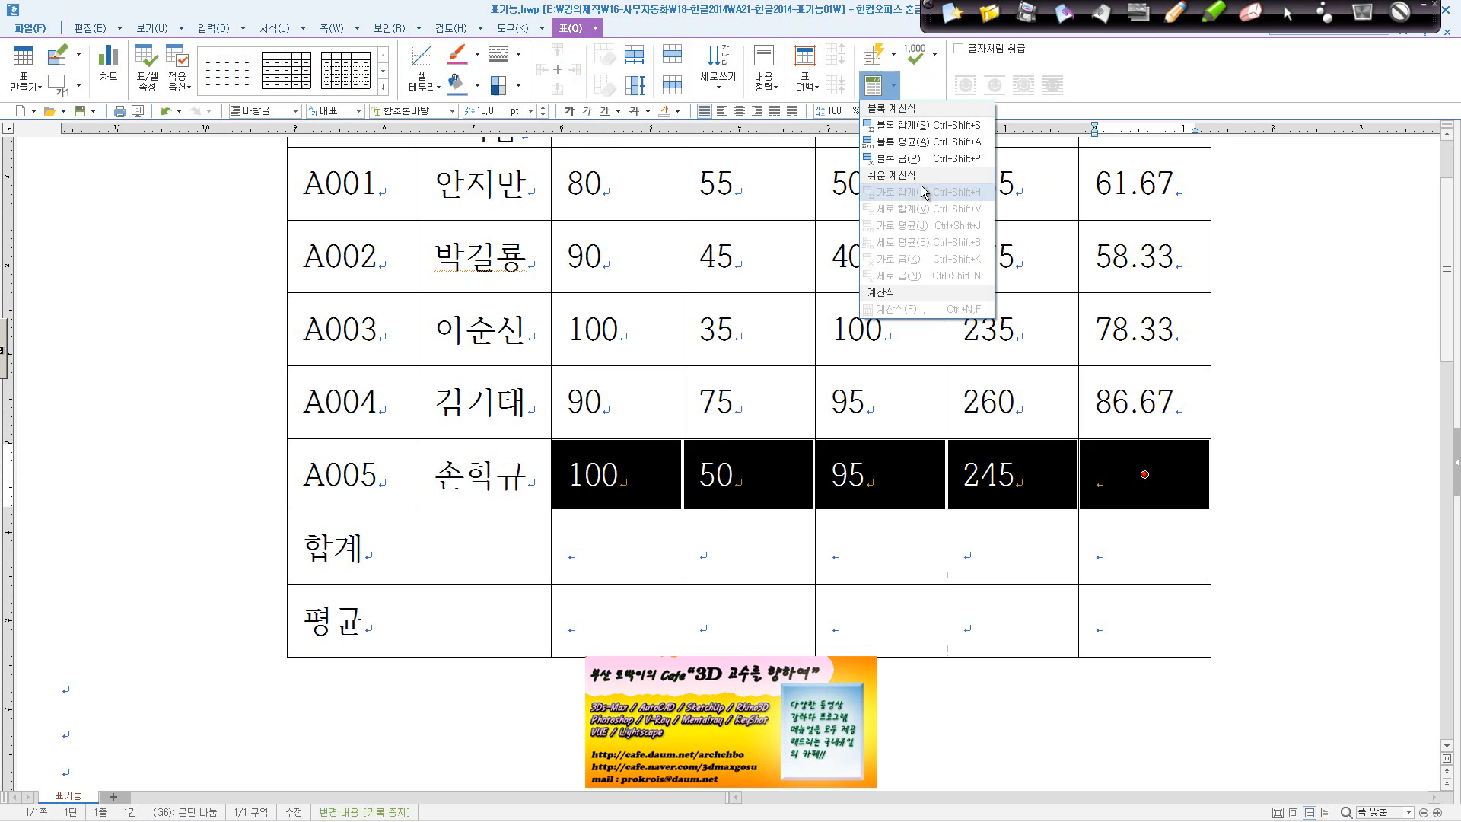
pyautogui.click(944, 146)
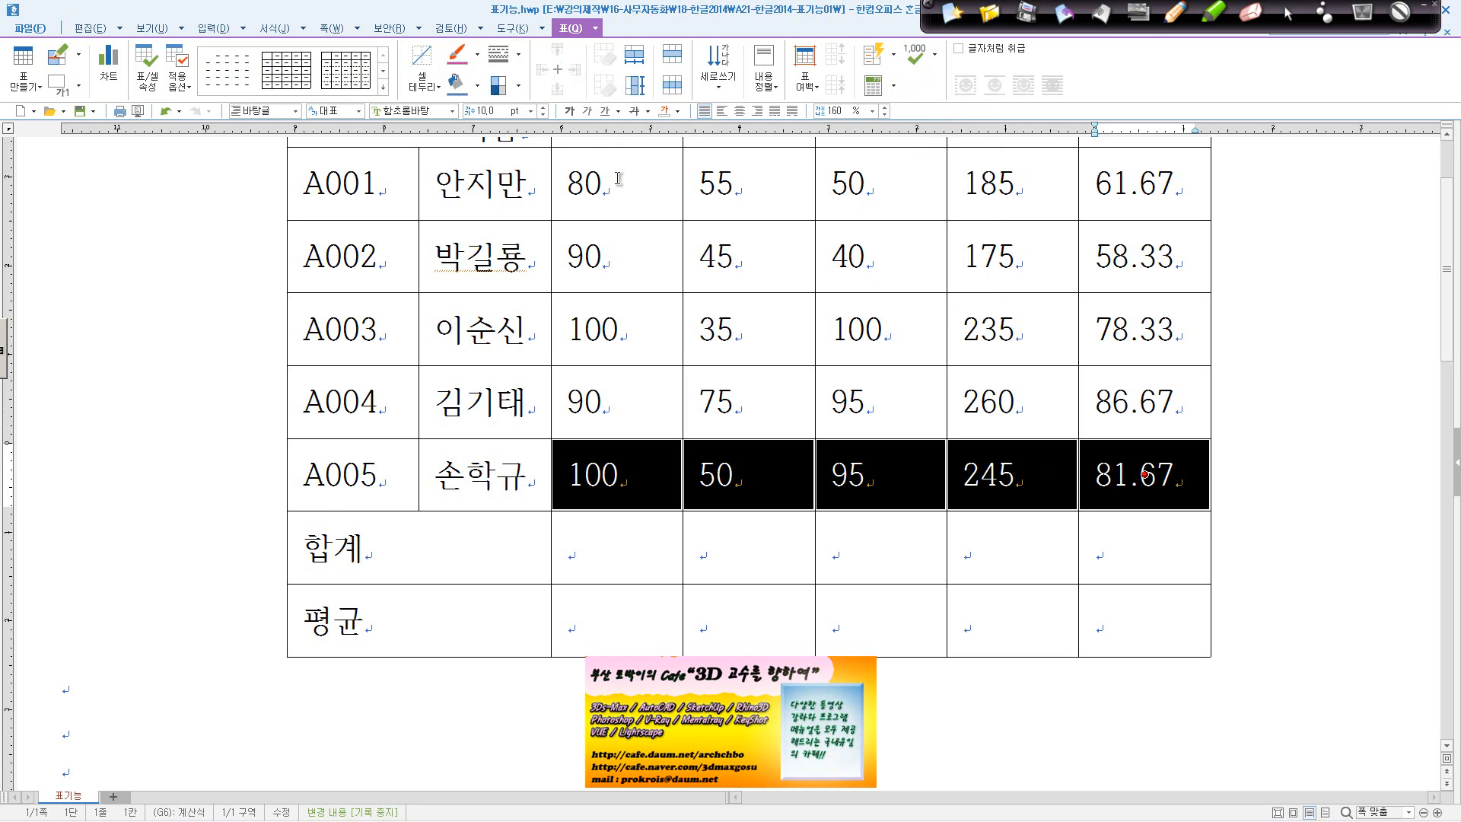
# Insert the block sum (블록 합계) of all five students' scores in the 합계 row for the 국어 and 영어 columns.
pyautogui.scroll(3, 618, 178)
pyautogui.moveTo(629, 316); pyautogui.dragTo(618, 677)
pyautogui.click(895, 86)
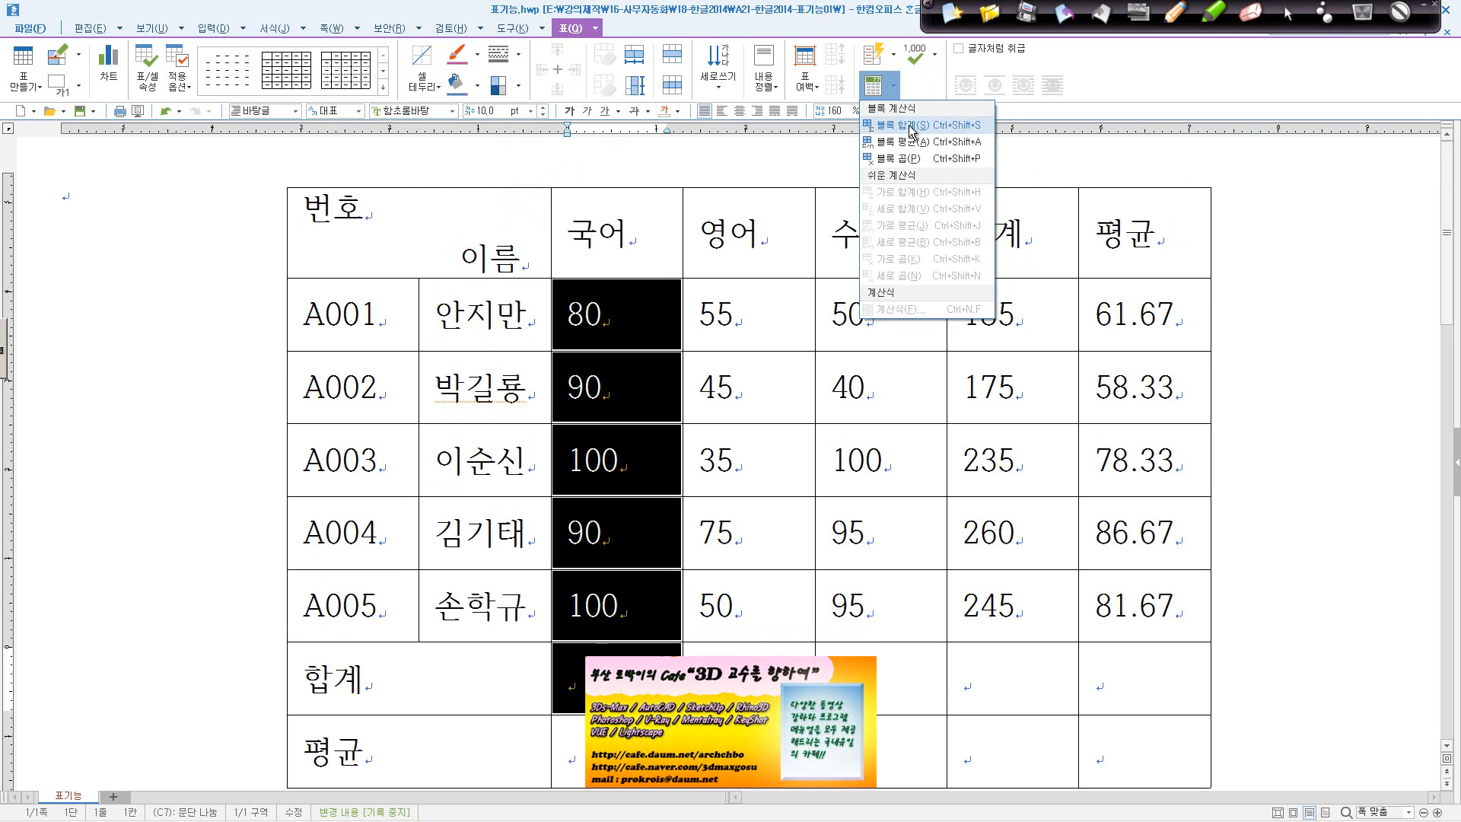
pyautogui.click(906, 124)
pyautogui.moveTo(746, 333); pyautogui.dragTo(749, 677)
pyautogui.click(871, 86)
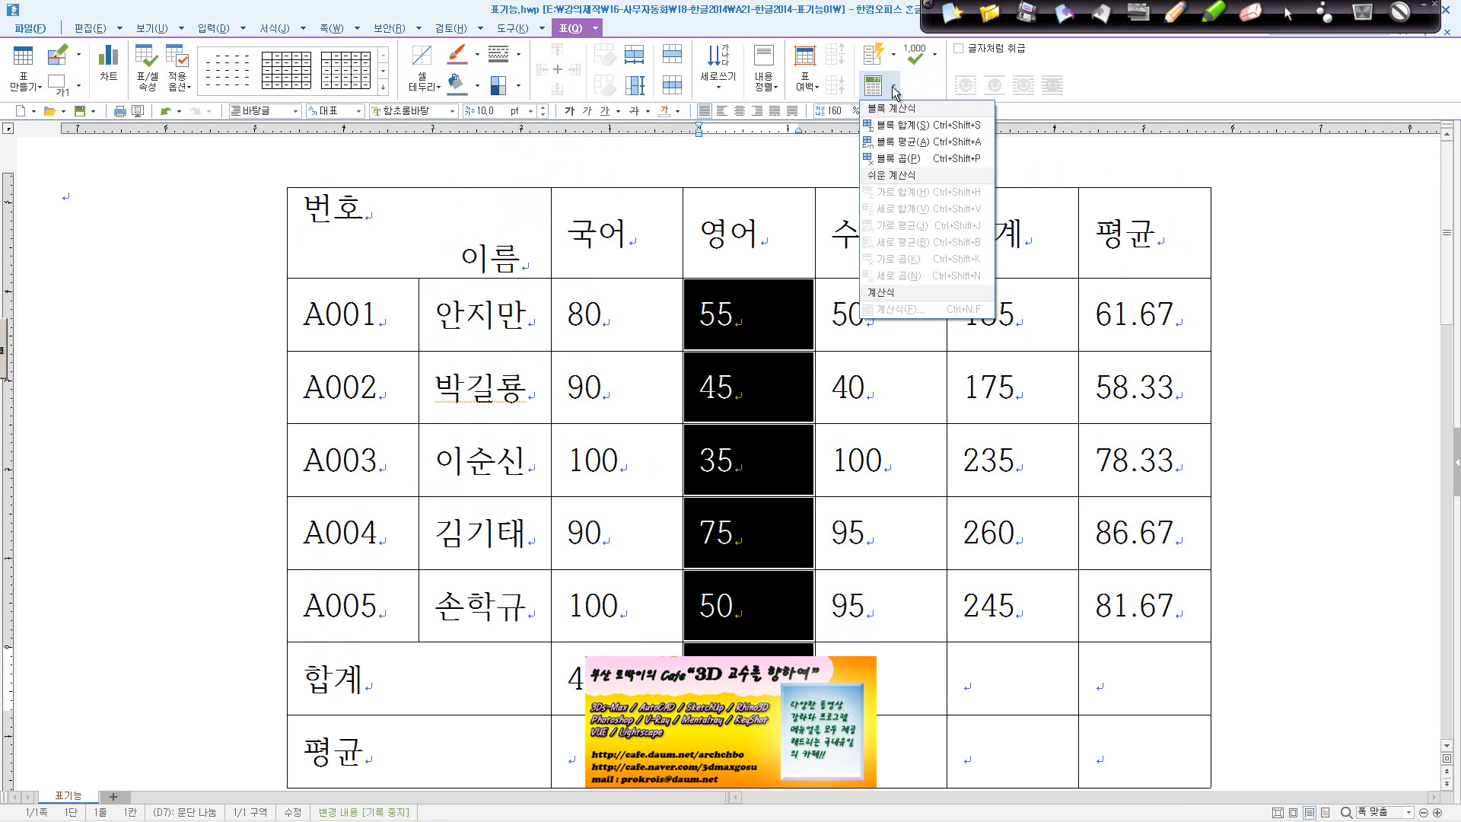
pyautogui.click(930, 125)
# Insert the block sum (블록 합계) in the 합계 row for the 수학 and 합계 columns.
pyautogui.moveTo(906, 323); pyautogui.dragTo(891, 655)
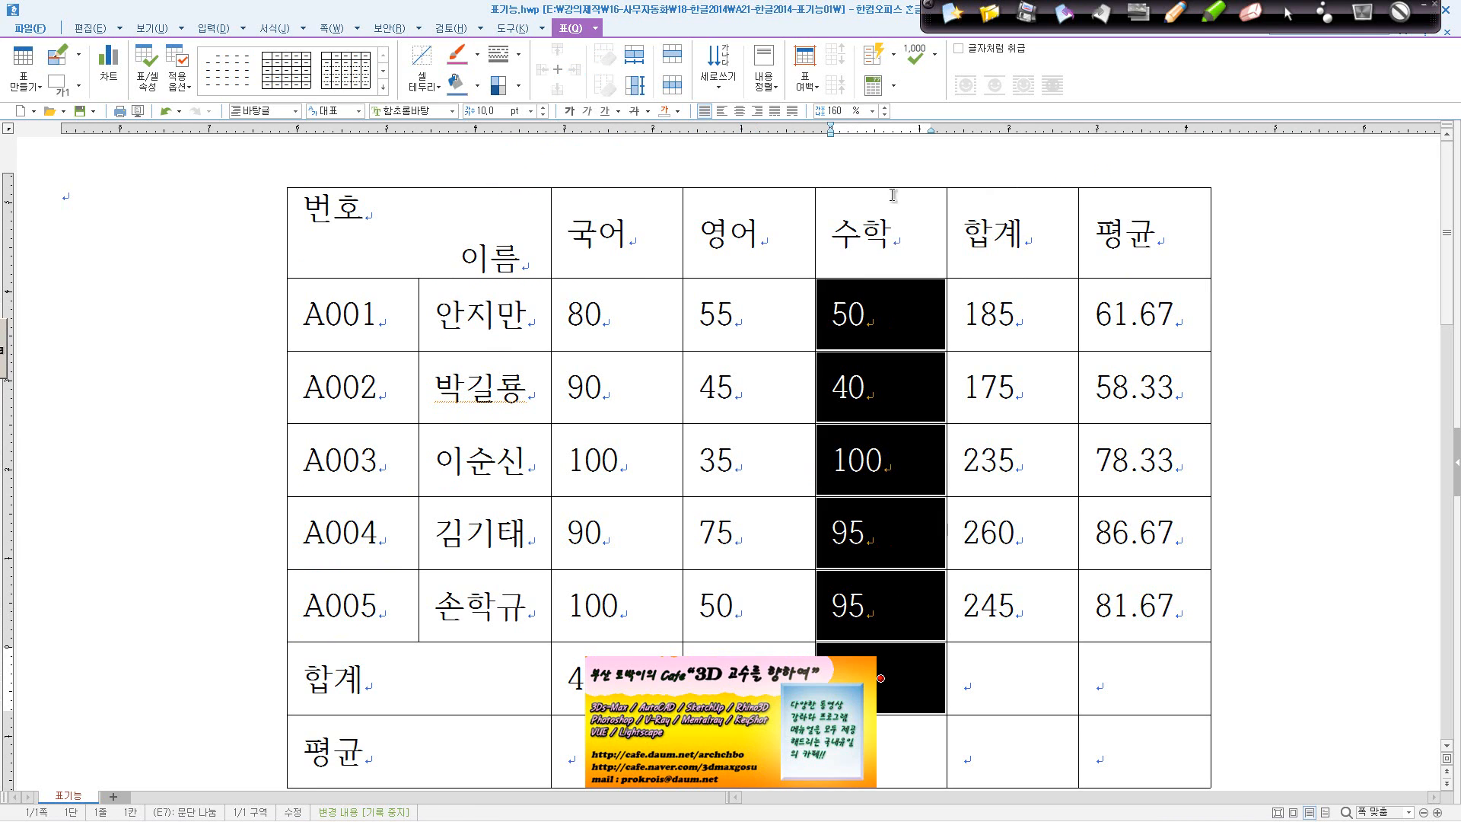
pyautogui.click(894, 86)
pyautogui.click(913, 126)
pyautogui.moveTo(1012, 319); pyautogui.dragTo(1033, 656)
pyautogui.click(898, 86)
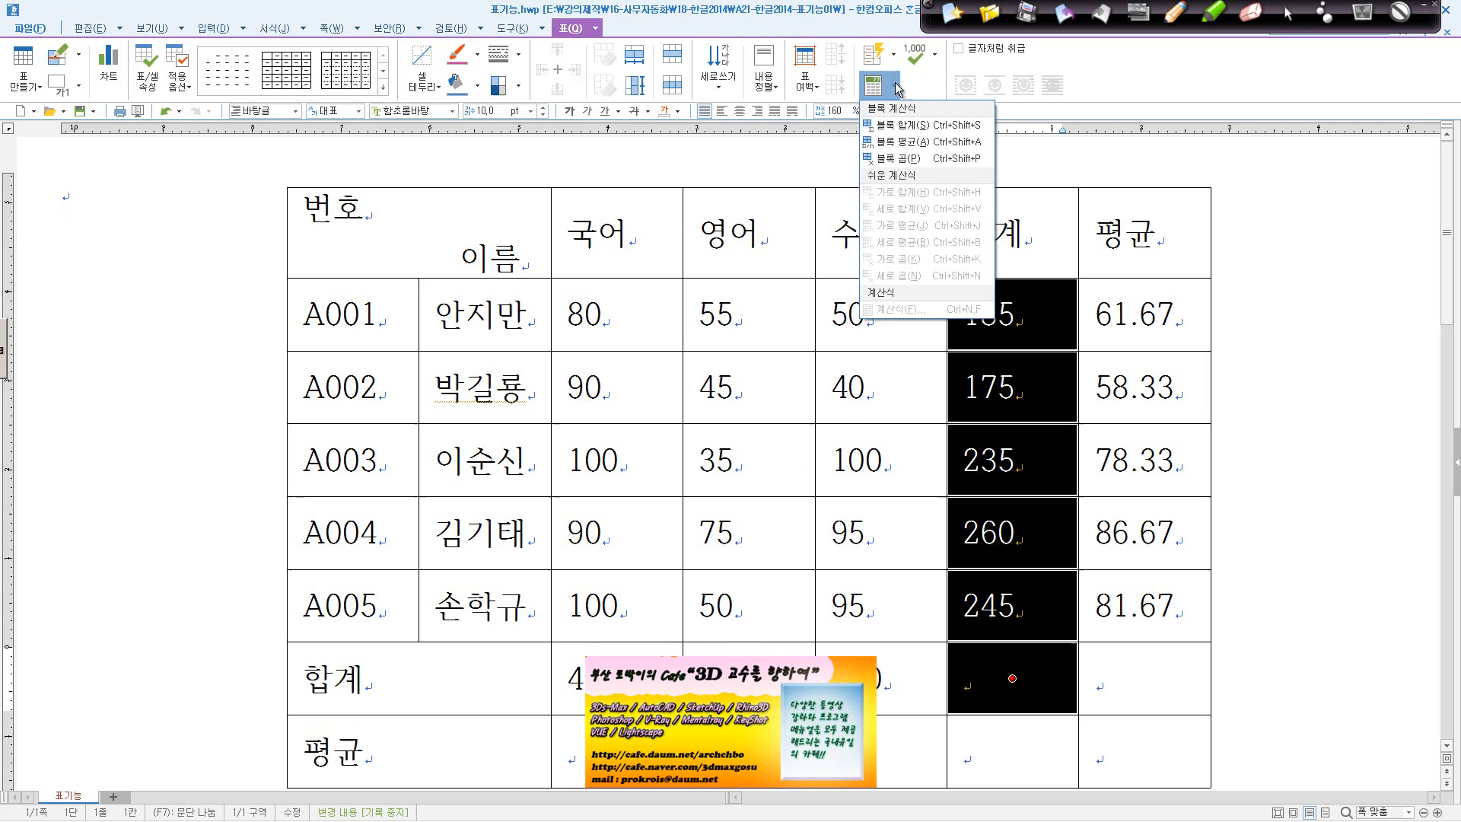
pyautogui.click(913, 125)
pyautogui.moveTo(1133, 313); pyautogui.dragTo(1147, 673)
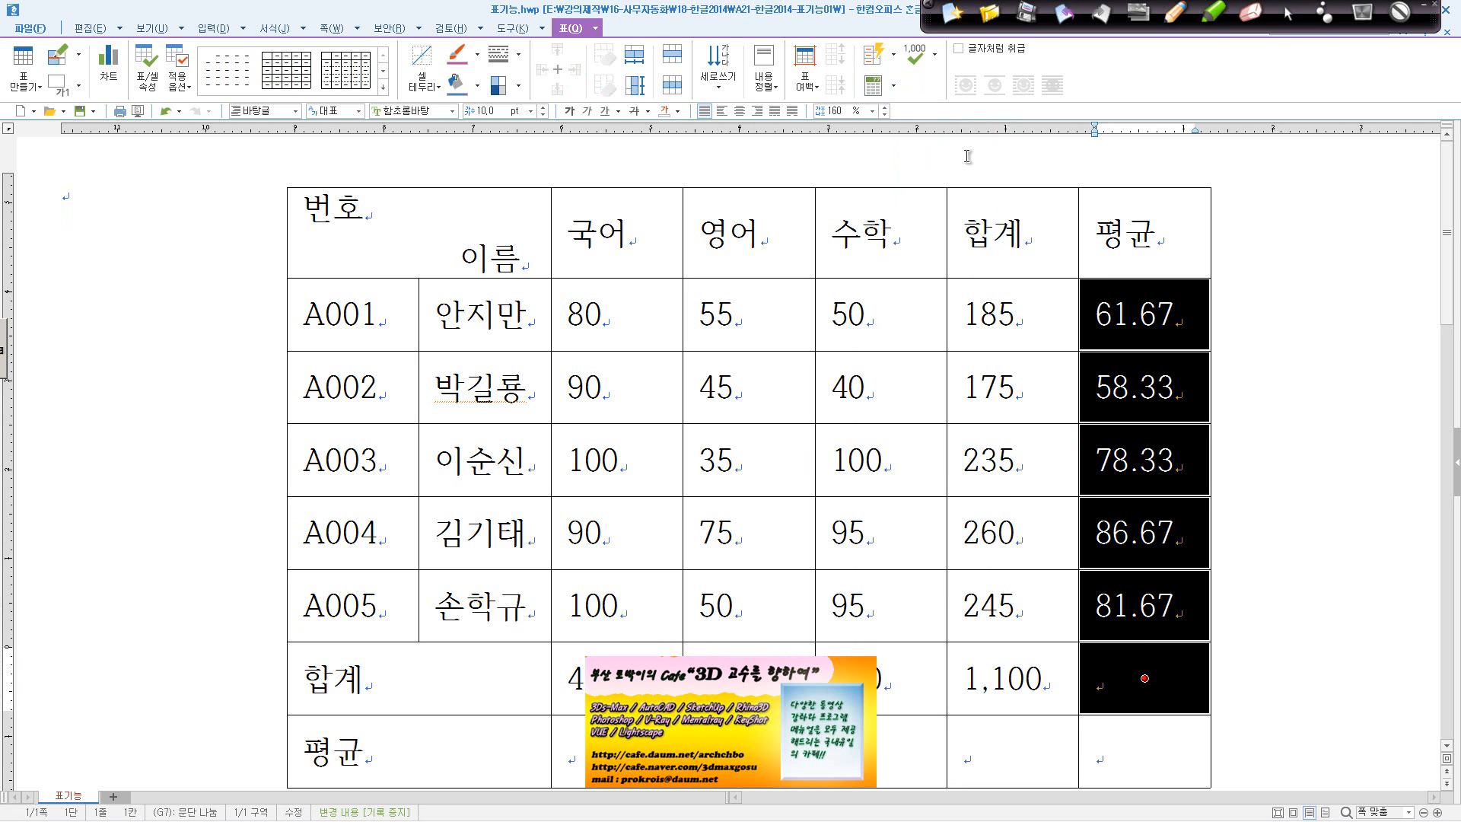
pyautogui.scroll(-3, 950, 219)
pyautogui.scroll(3, 719, 487)
# Insert the block average (블록 평균) in the 평균 row for the 국어 and 영어 columns.
pyautogui.moveTo(620, 314); pyautogui.dragTo(609, 750)
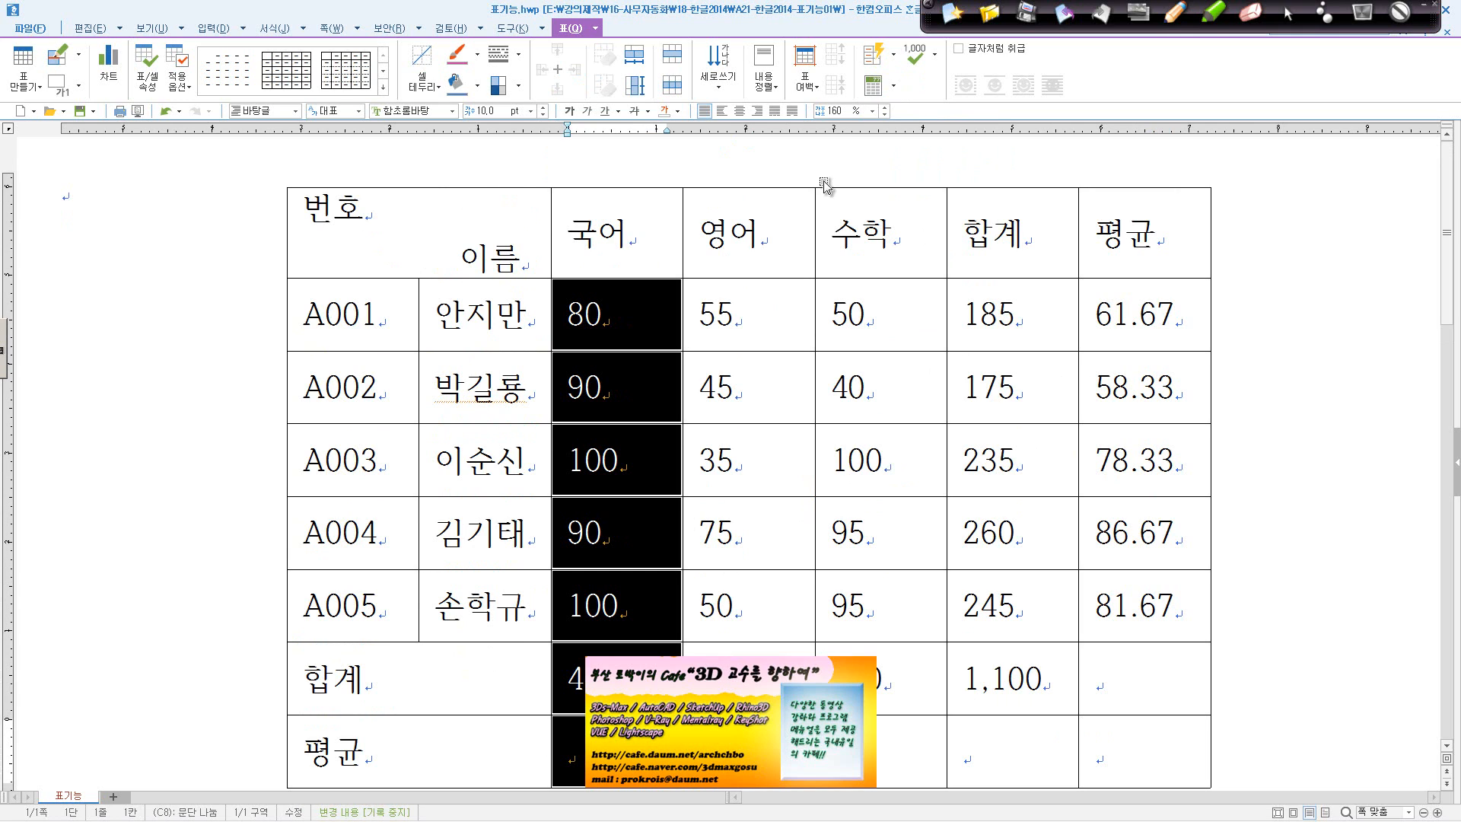
pyautogui.click(875, 89)
pyautogui.click(868, 175)
pyautogui.click(750, 314)
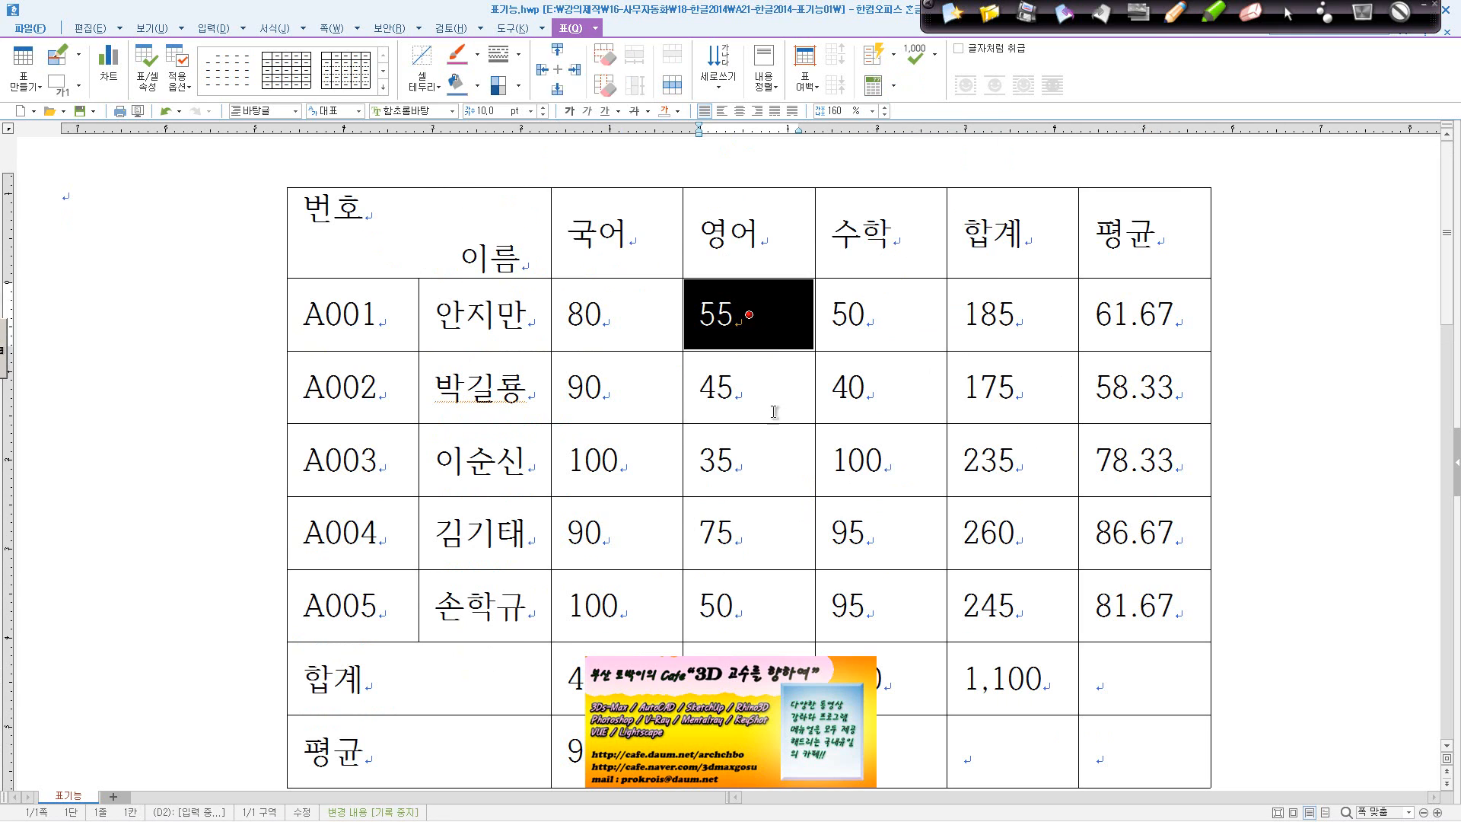
pyautogui.moveTo(774, 412); pyautogui.dragTo(753, 662)
pyautogui.click(894, 85)
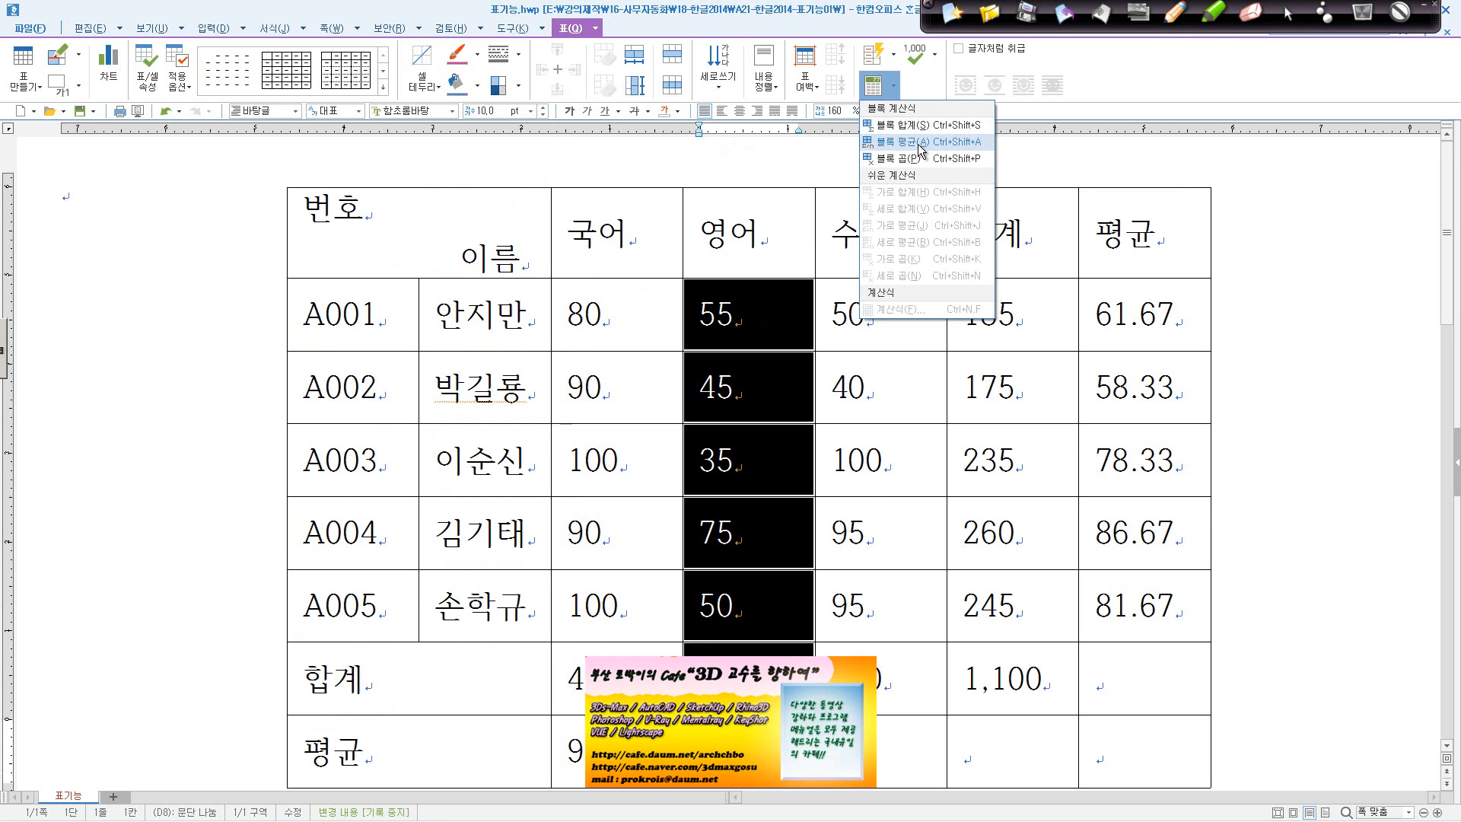
pyautogui.click(920, 141)
# Insert the block average (블록 평균) in the 평균 row for the 수학 and 합계 columns, selecting each column from its header down.
pyautogui.moveTo(875, 232); pyautogui.dragTo(886, 721)
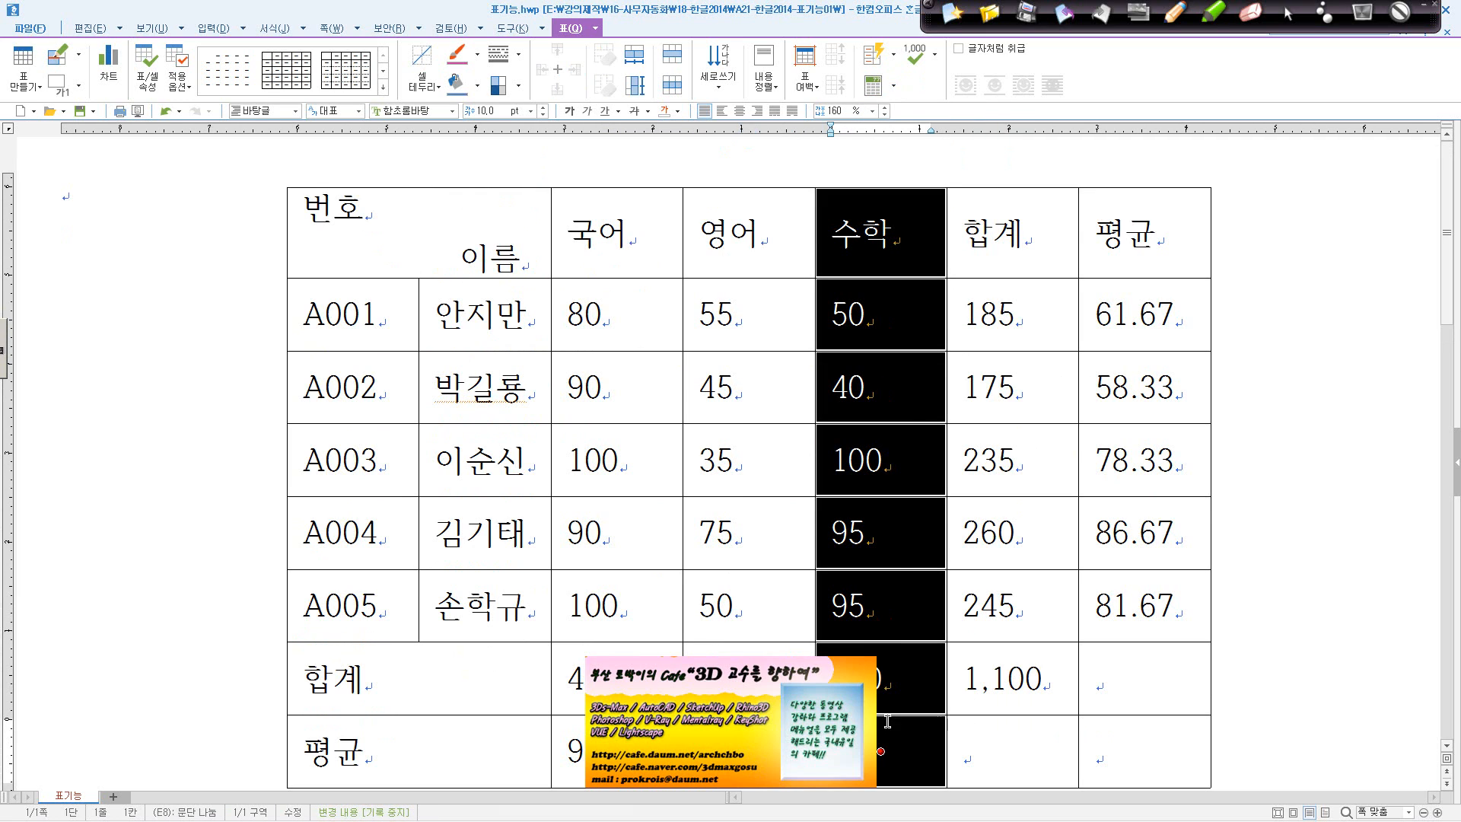
pyautogui.click(895, 86)
pyautogui.click(921, 143)
pyautogui.moveTo(989, 232); pyautogui.dragTo(1012, 752)
pyautogui.click(895, 85)
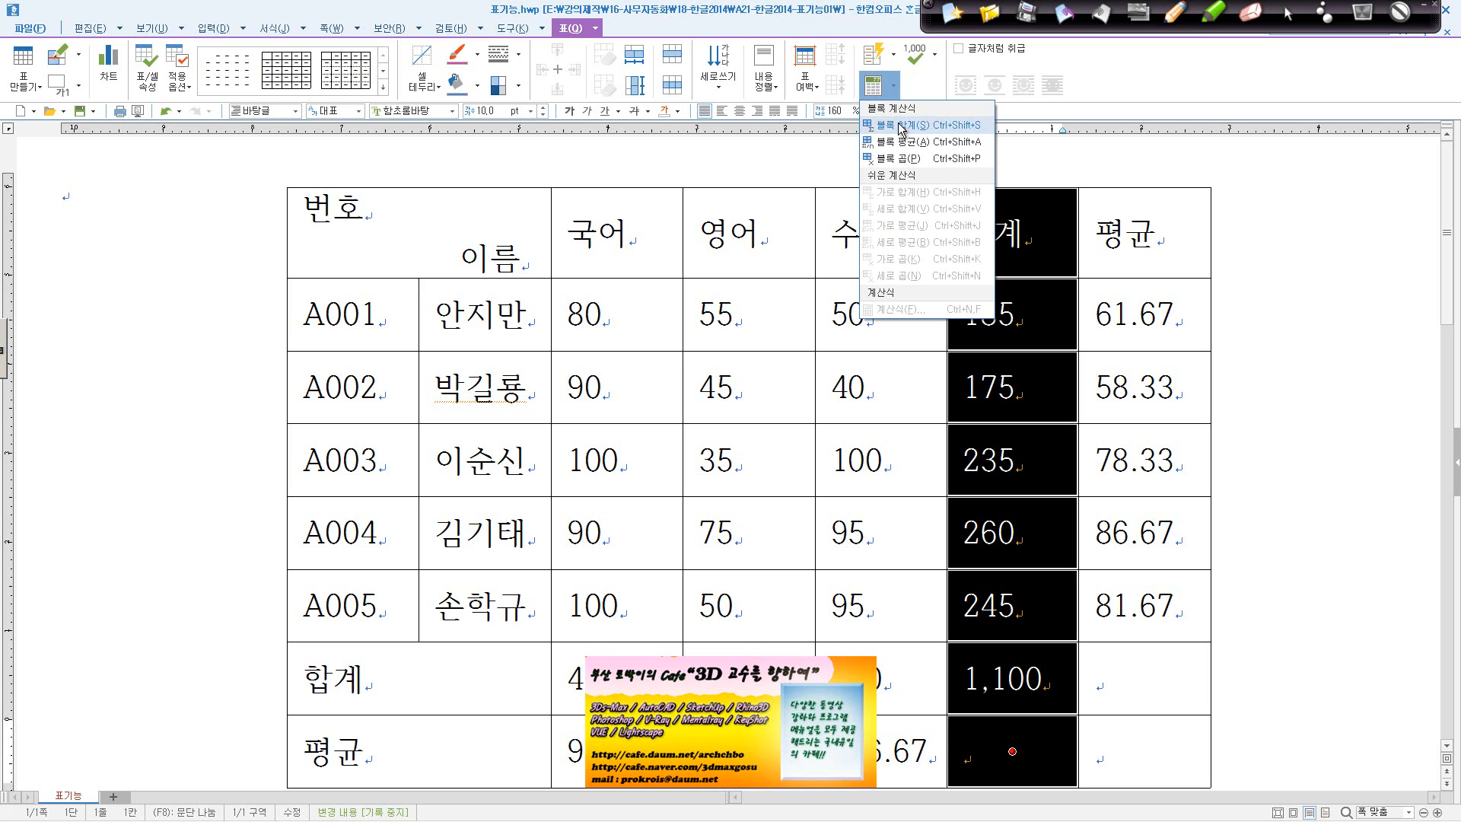
pyautogui.click(920, 144)
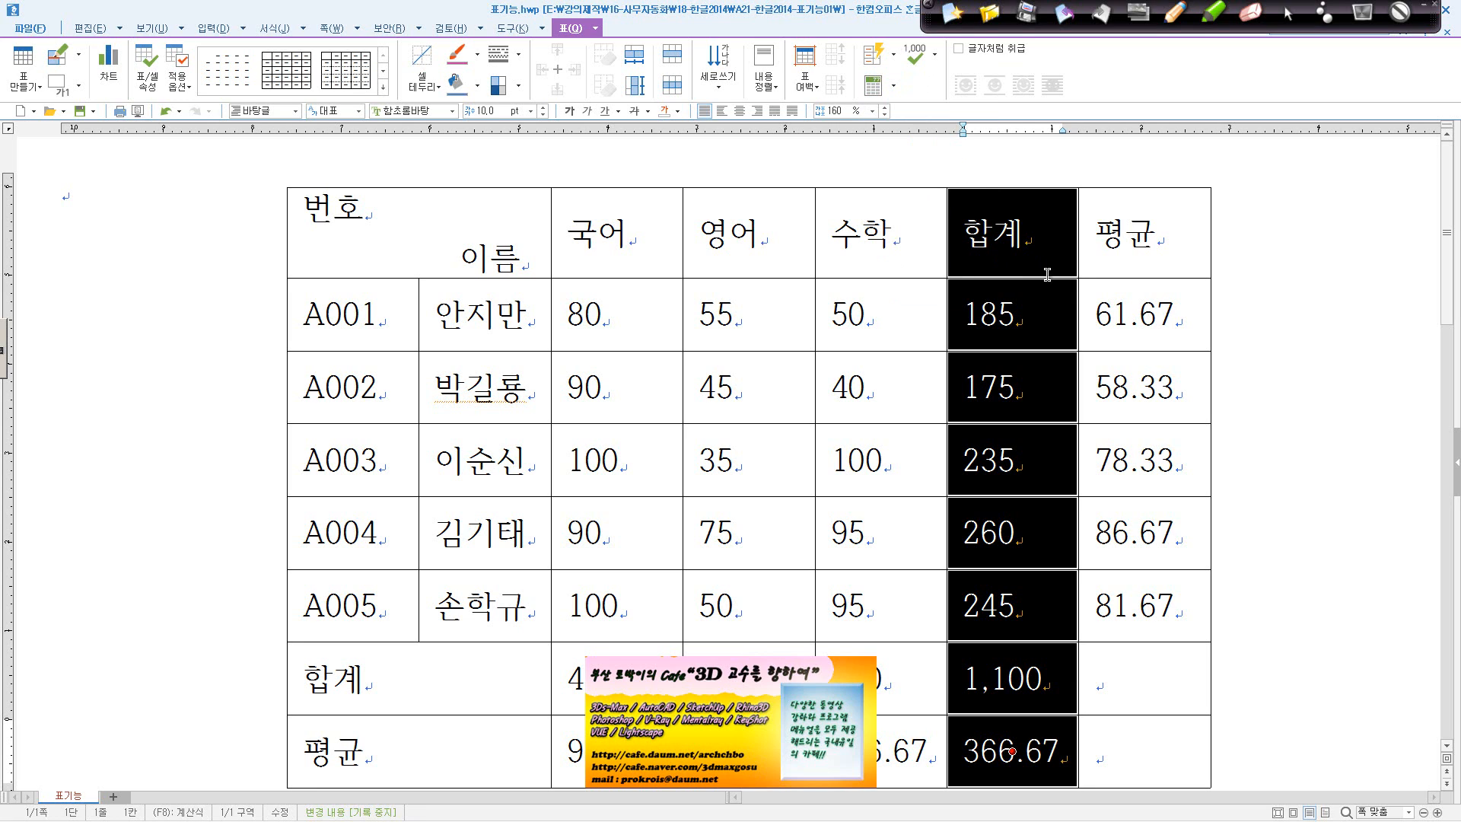
# Insert the block average (블록 평균) of the students' averages in the last cell of the 평균 column.
pyautogui.moveTo(1169, 291); pyautogui.dragTo(1144, 751)
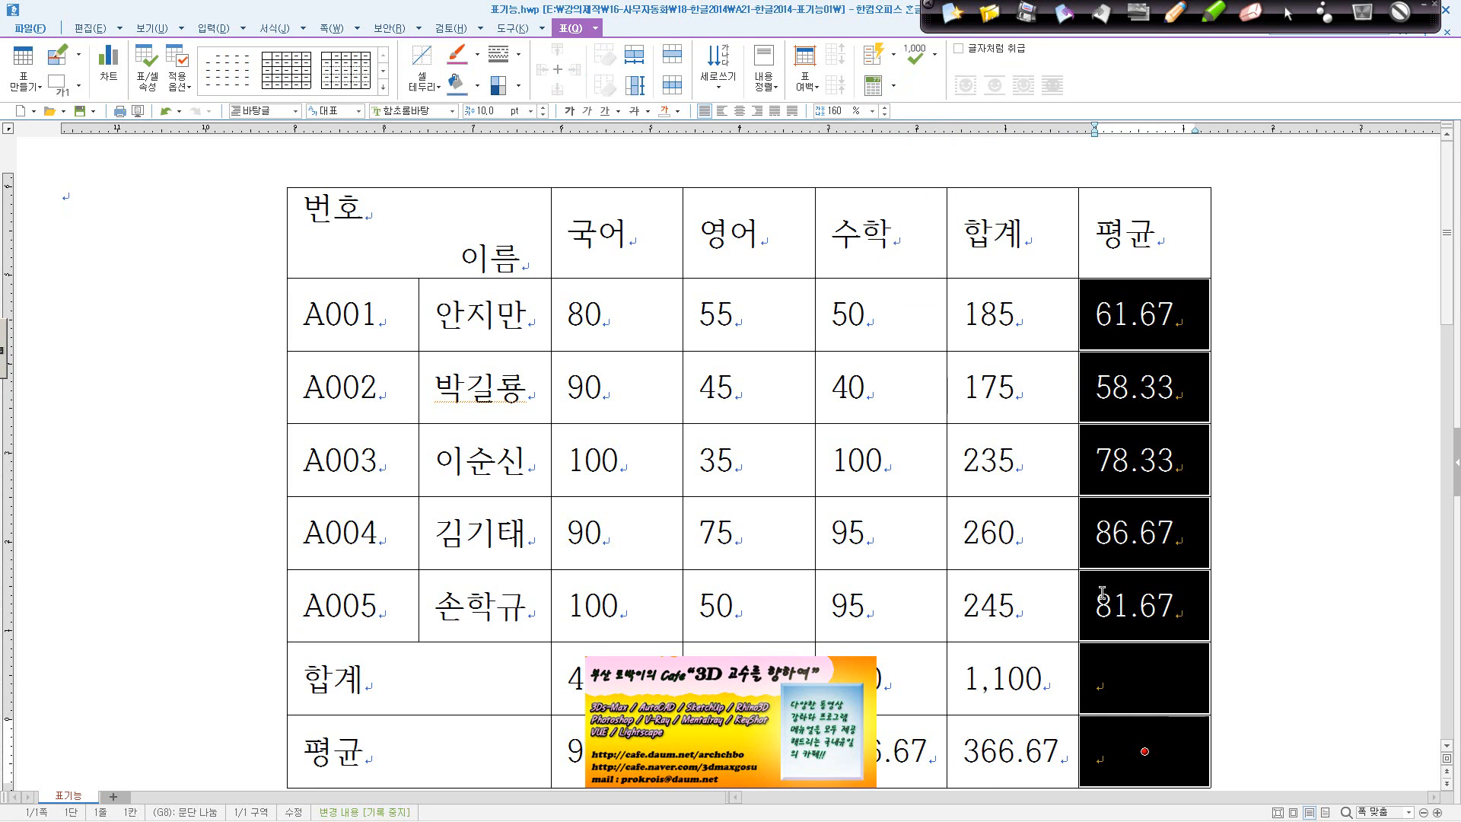
pyautogui.click(894, 85)
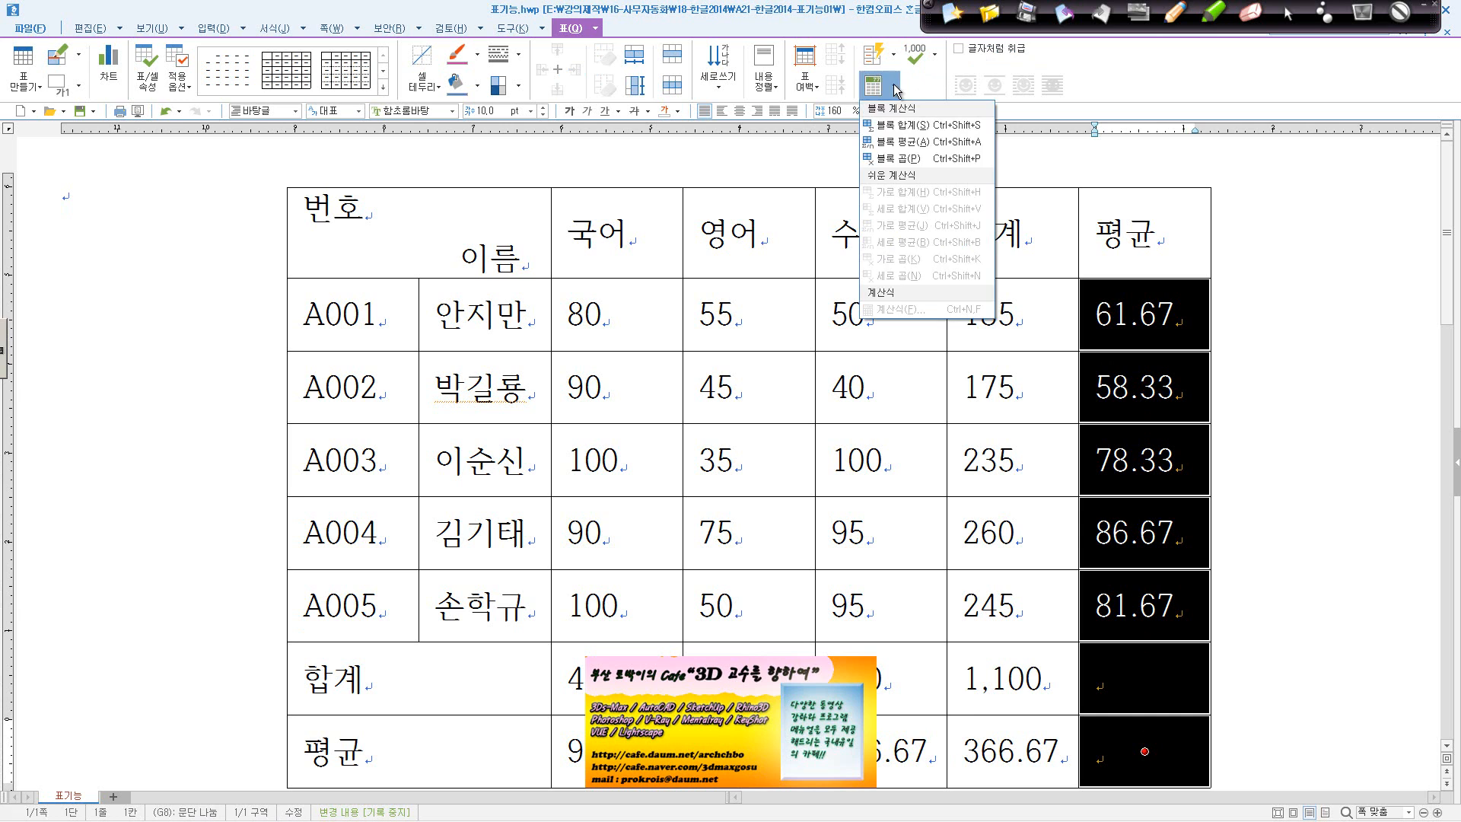
pyautogui.click(921, 143)
# Merge the 합계-row and 평균-row cells of the 평균 column into one cell.
pyautogui.scroll(-3, 950, 178)
pyautogui.click(1009, 412)
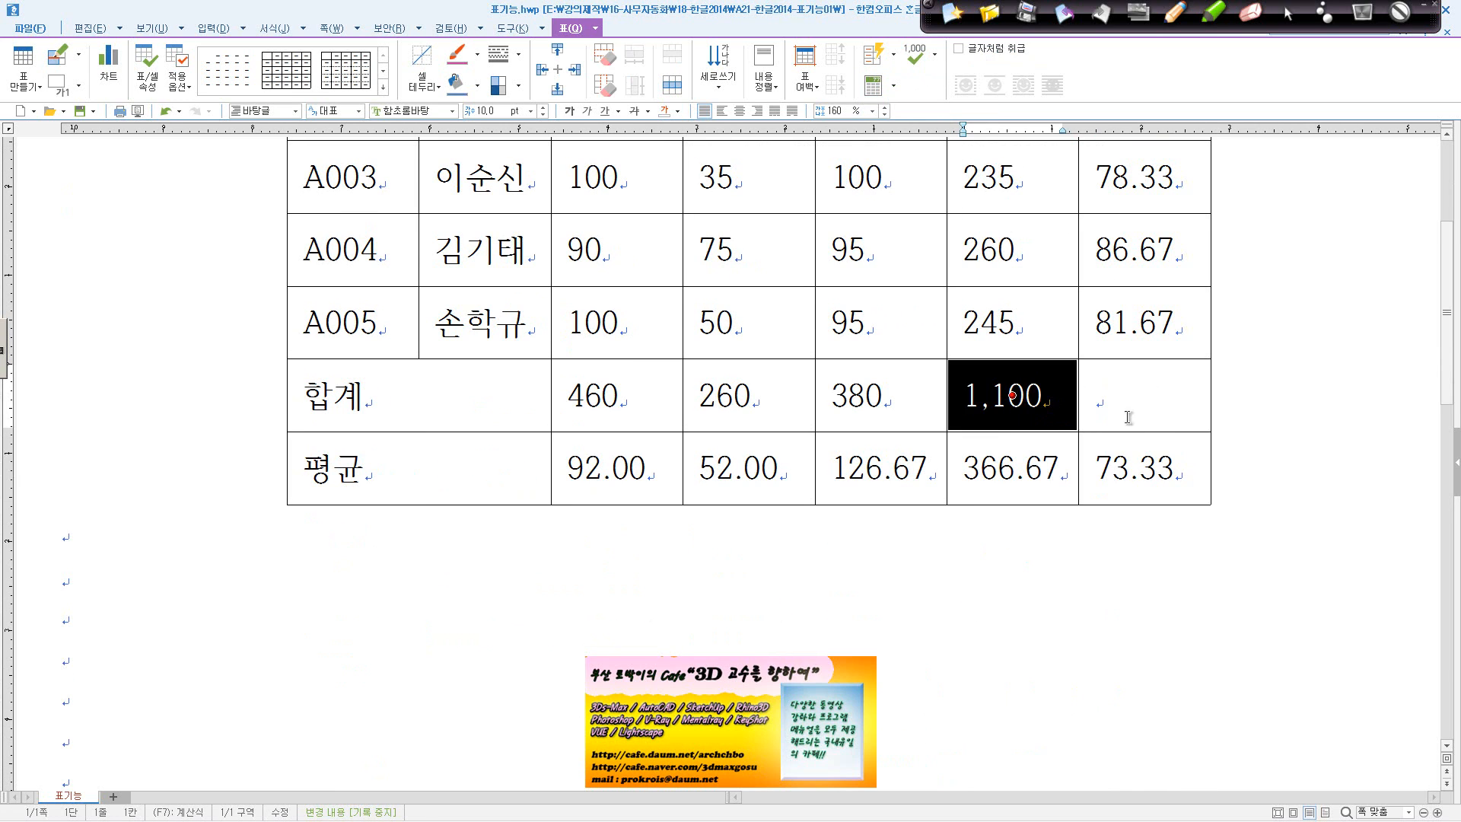
pyautogui.moveTo(1129, 419); pyautogui.dragTo(1139, 468)
pyautogui.scroll(1, 1142, 469)
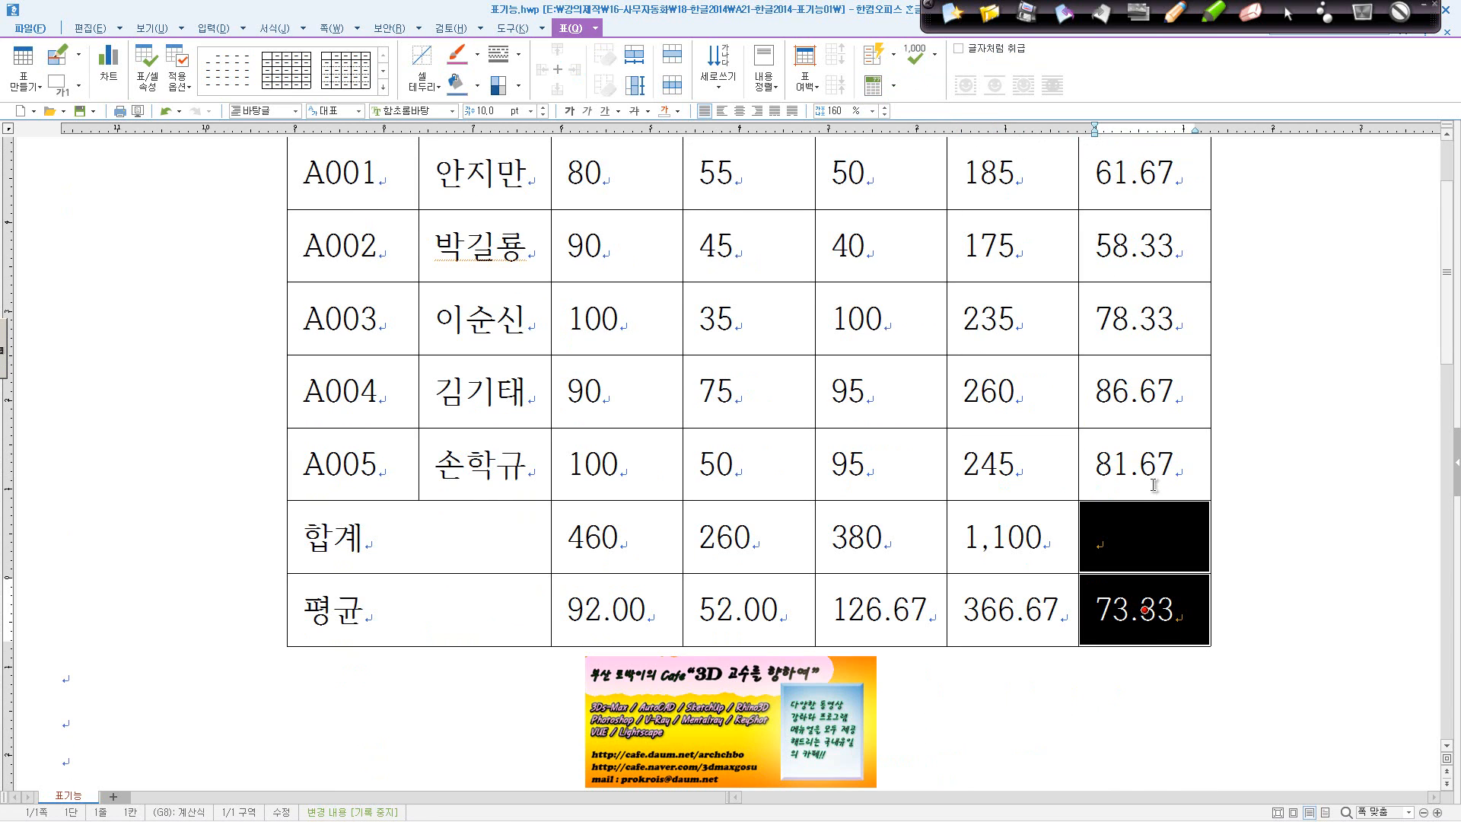
pyautogui.press('m')
pyautogui.scroll(2, 605, 476)
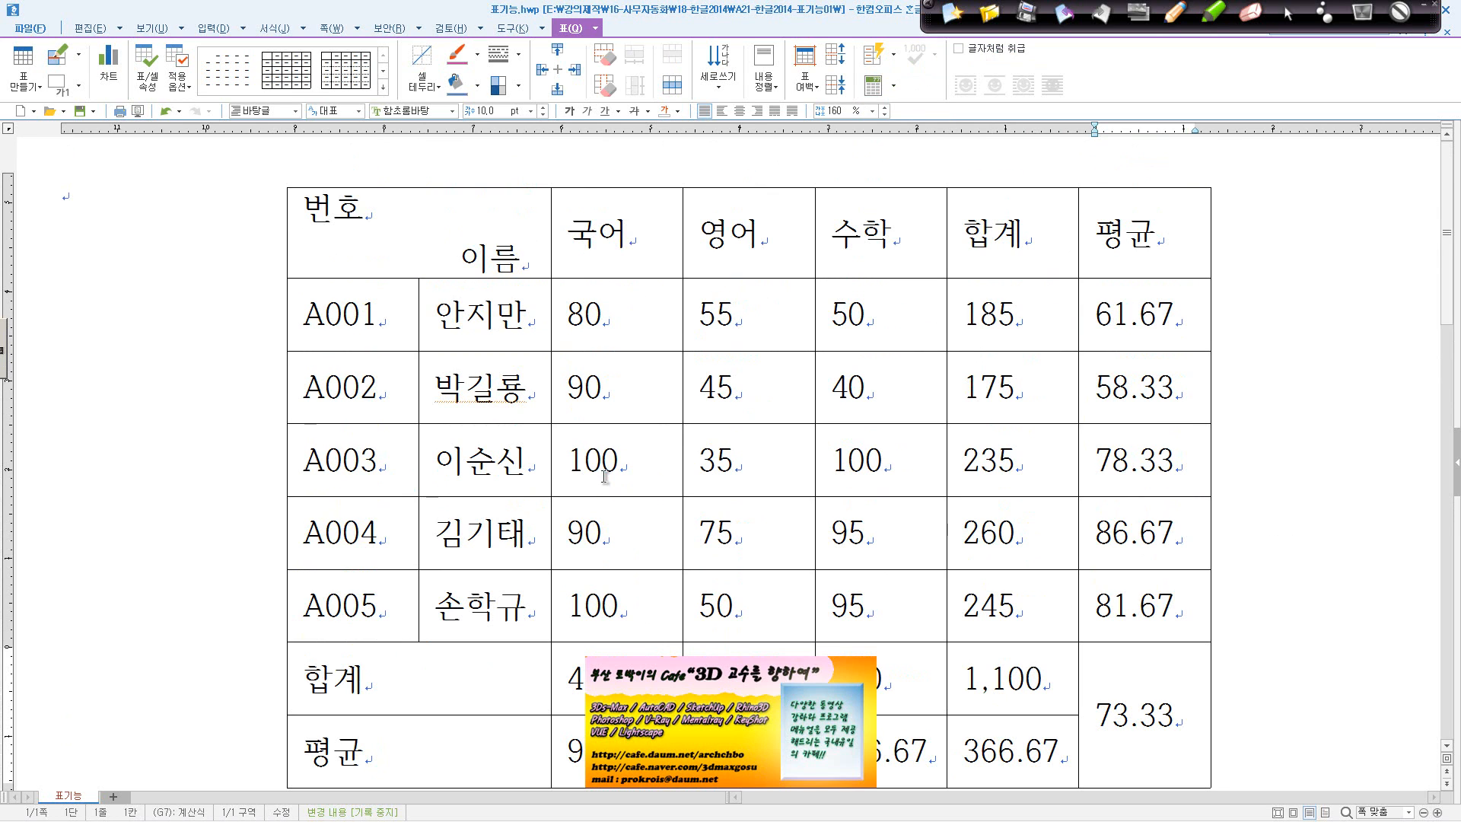
# Center-align the header row, the student number and name cells, and the 합계 and 평균 row labels.
pyautogui.moveTo(413, 244)
pyautogui.mouseDown()
pyautogui.moveTo(1052, 241)
pyautogui.moveTo(419, 232)
pyautogui.mouseUp()
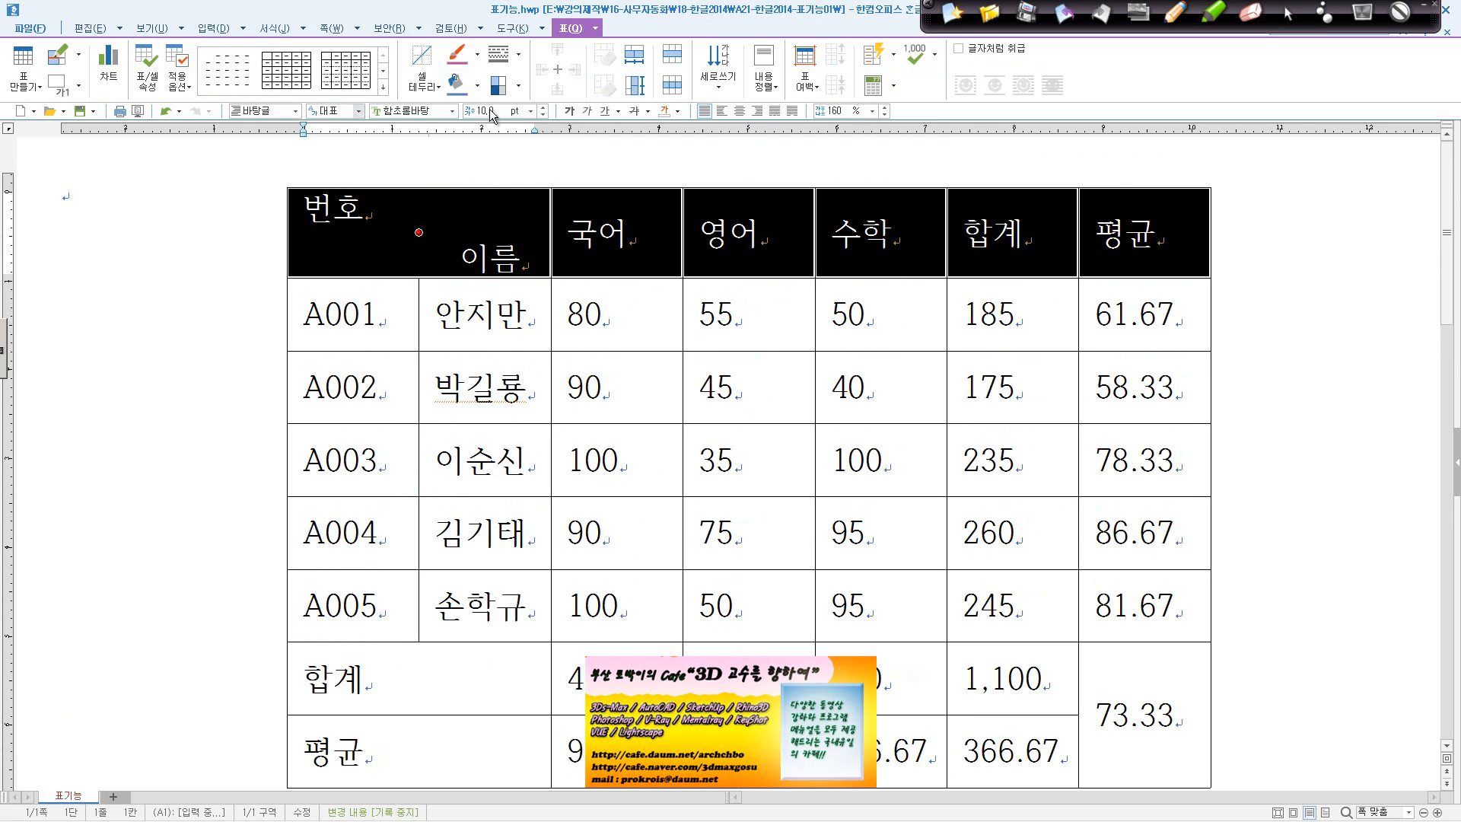
pyautogui.click(740, 111)
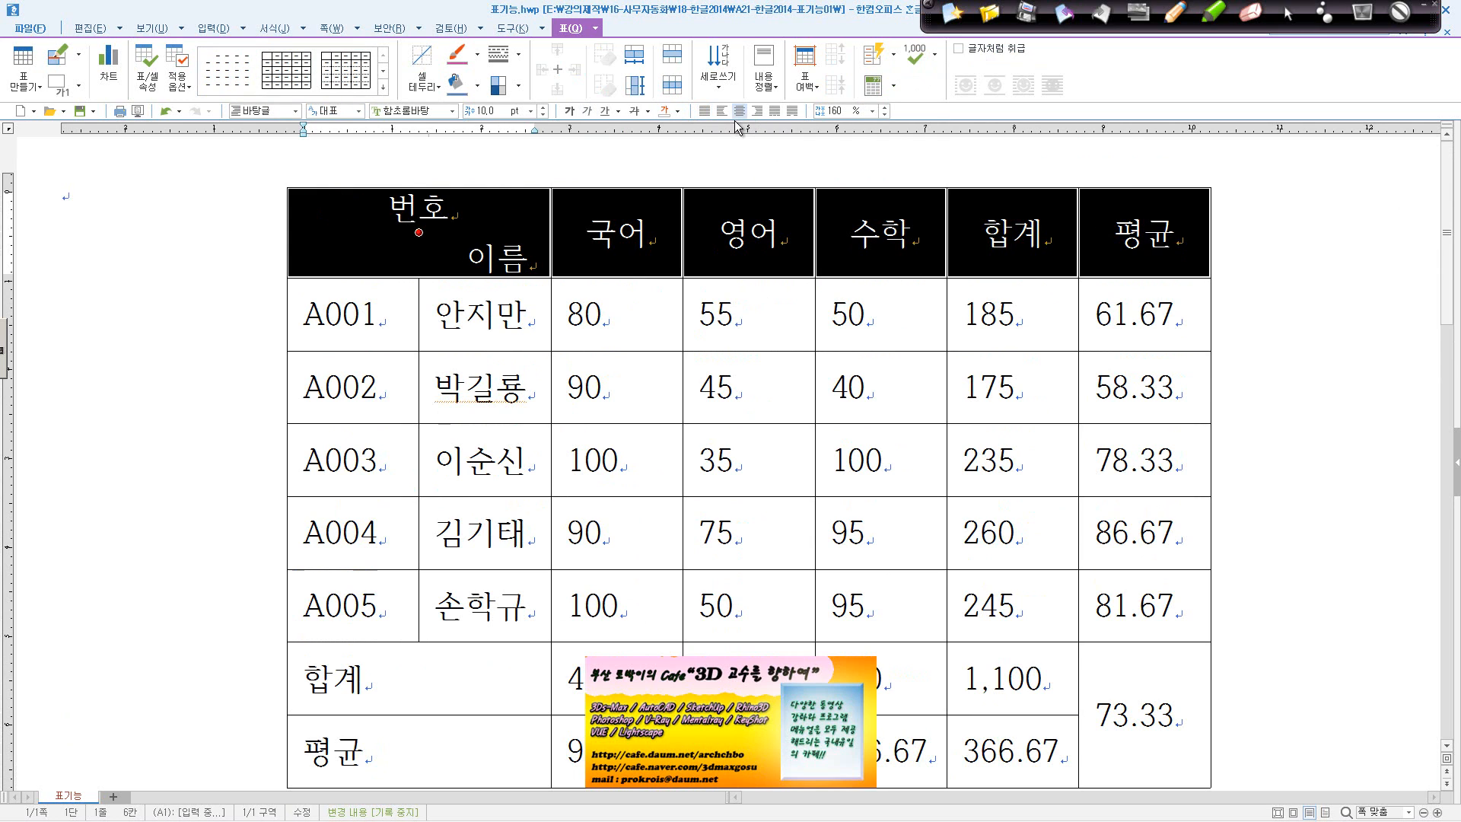
pyautogui.moveTo(390, 328); pyautogui.dragTo(493, 615)
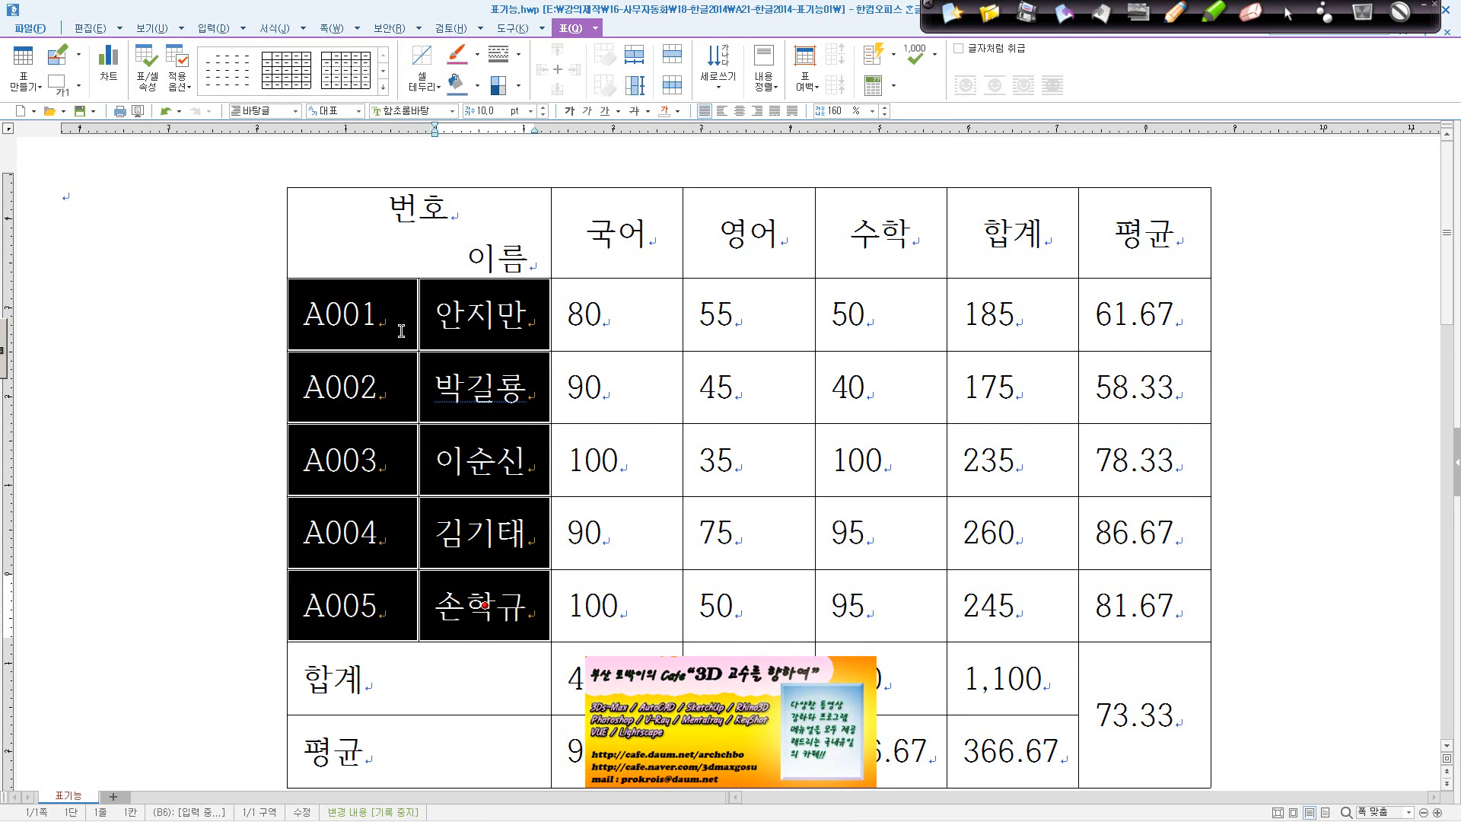
pyautogui.moveTo(401, 330); pyautogui.dragTo(419, 751)
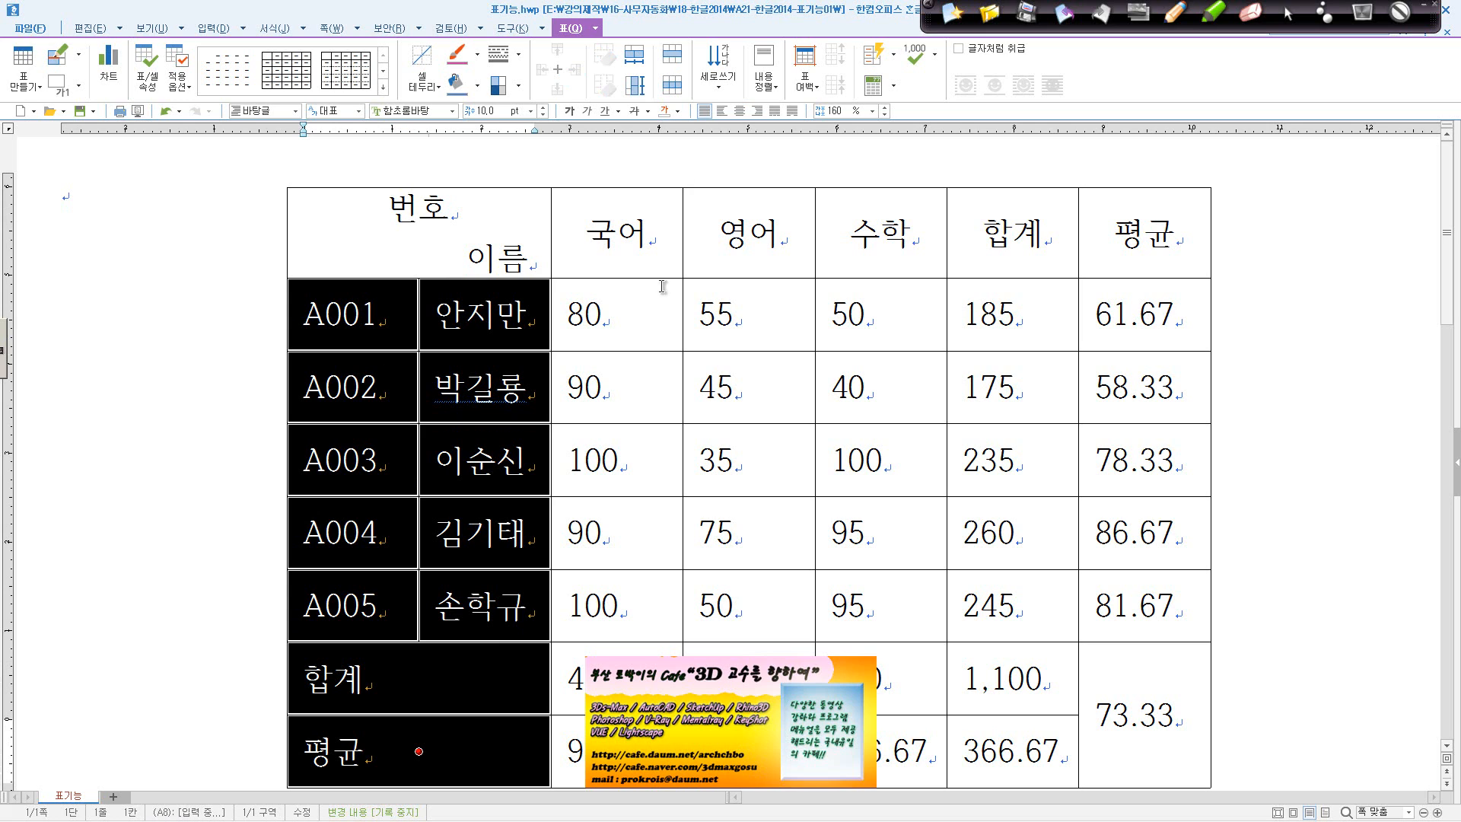
pyautogui.click(749, 114)
# Right-align all number cells from the first student's 국어 score to the merged 평균 cell, and deselect the table.
pyautogui.moveTo(626, 329); pyautogui.dragTo(1109, 720)
pyautogui.scroll(-3, 1069, 563)
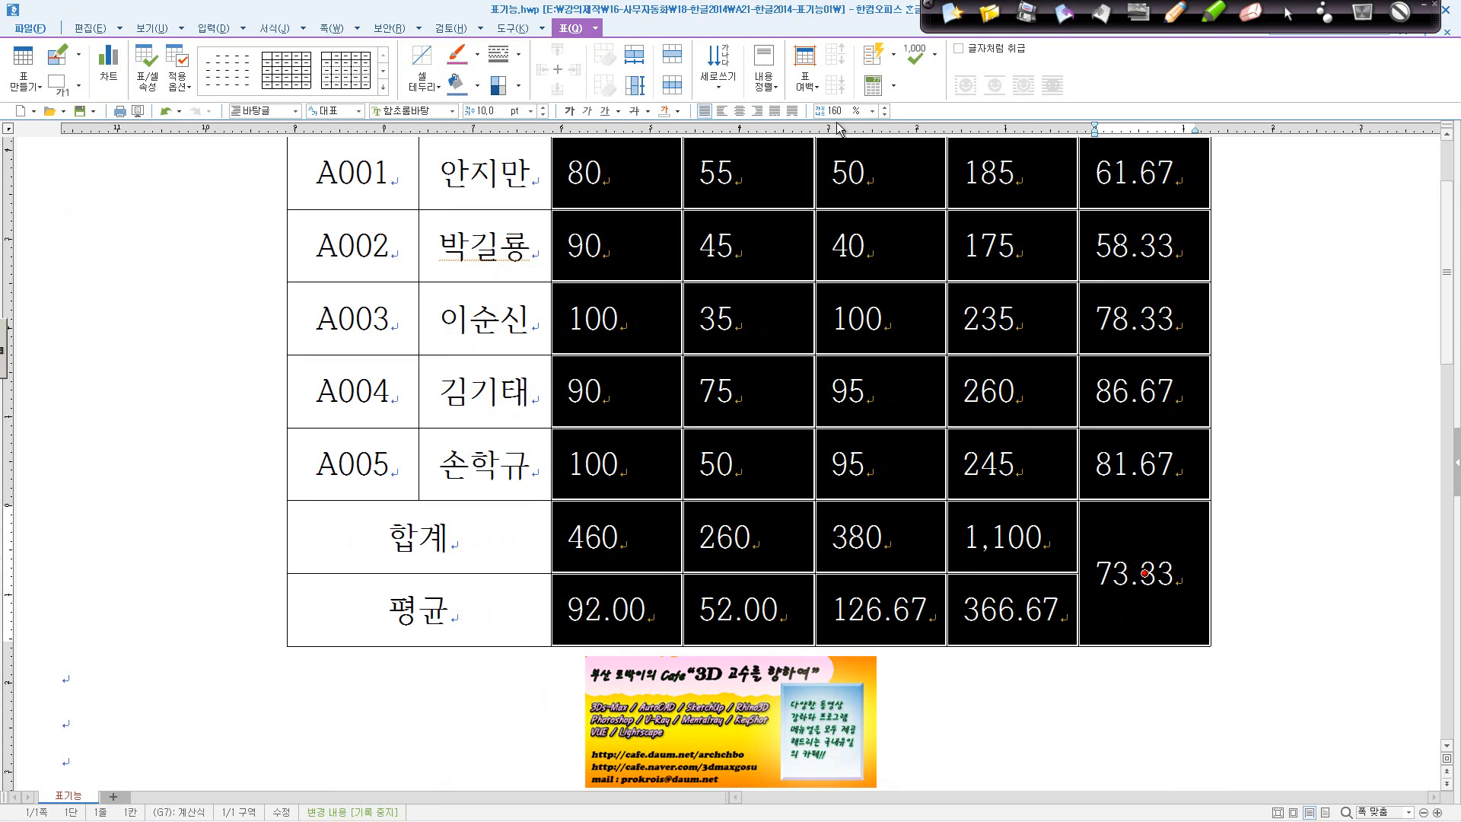
pyautogui.click(757, 111)
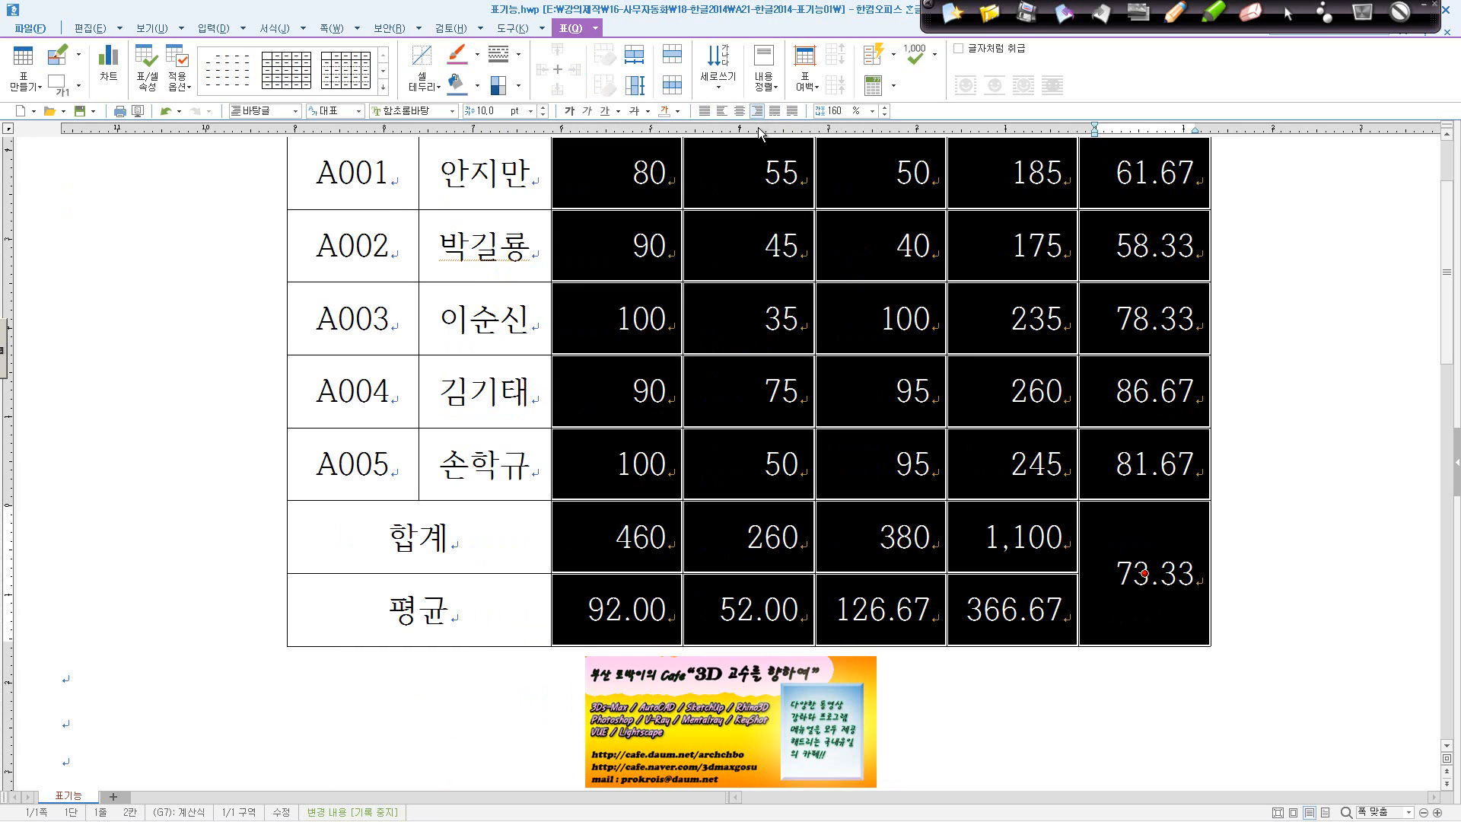
pyautogui.scroll(3, 782, 242)
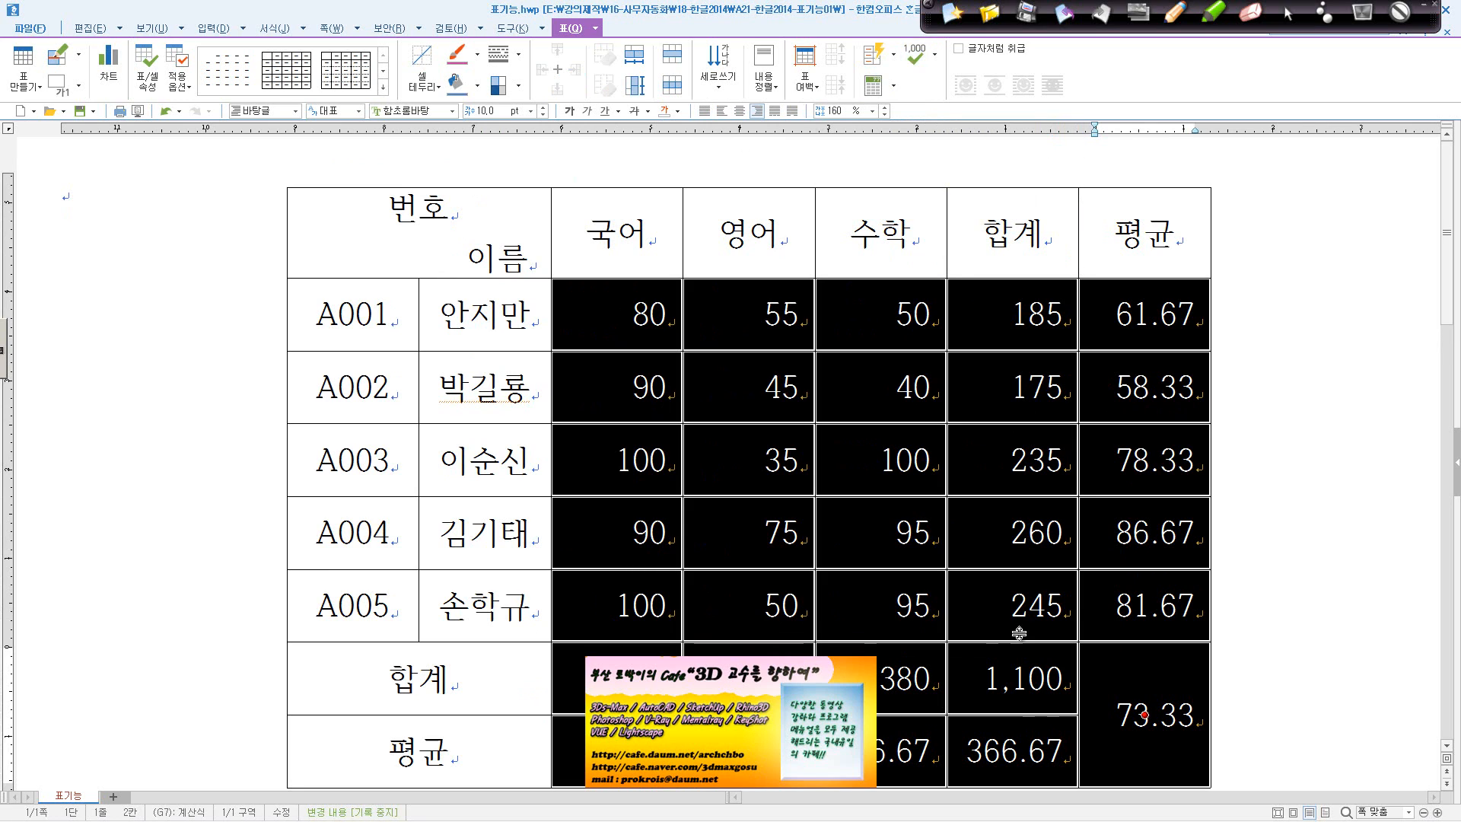
pyautogui.click(1305, 419)
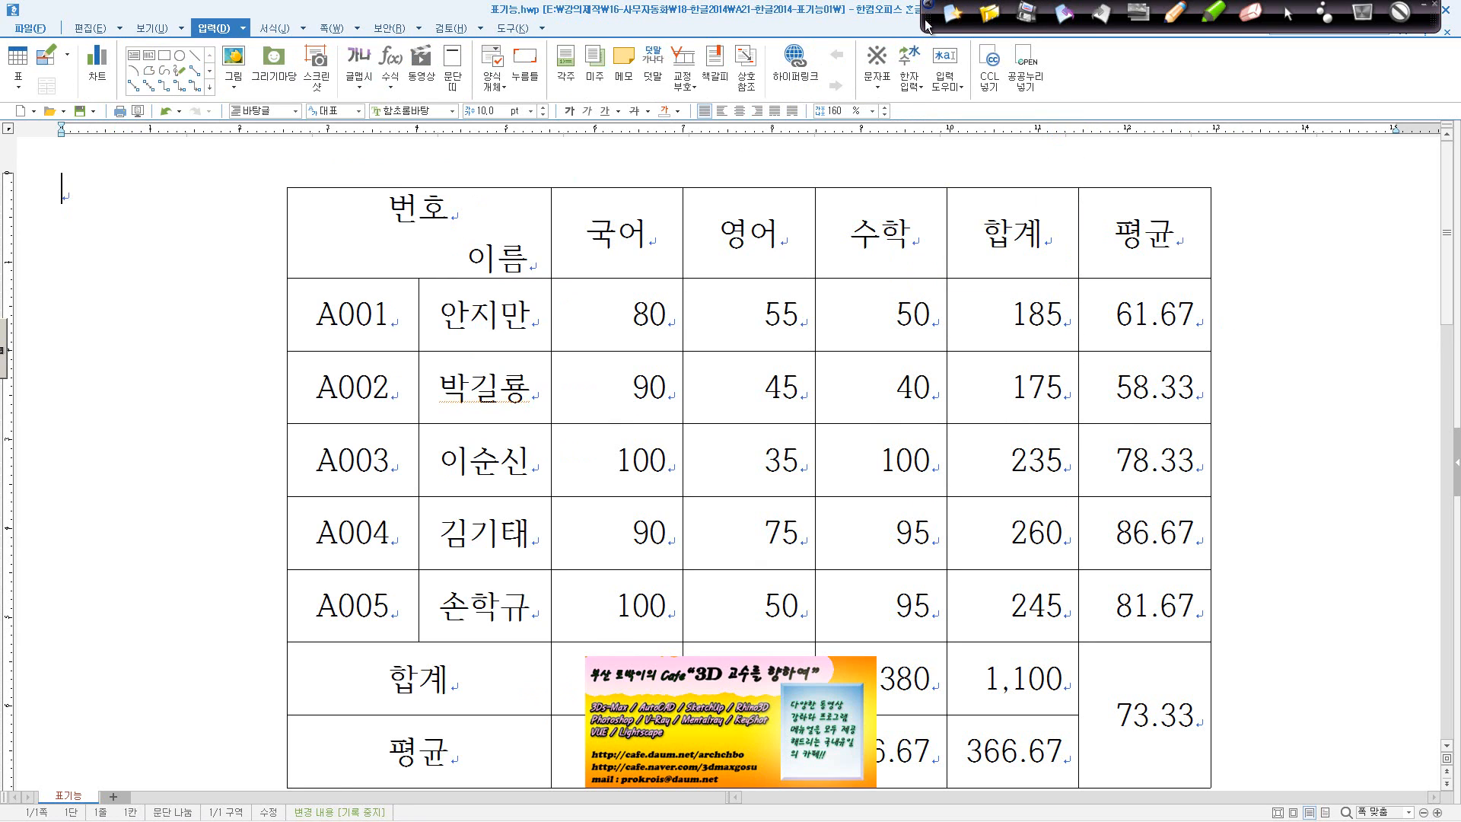
# Apply the pink light table style 2 (밝은 스타일 2 - 분홍 색조) to the whole score table.
pyautogui.scroll(-3, 715, 306)
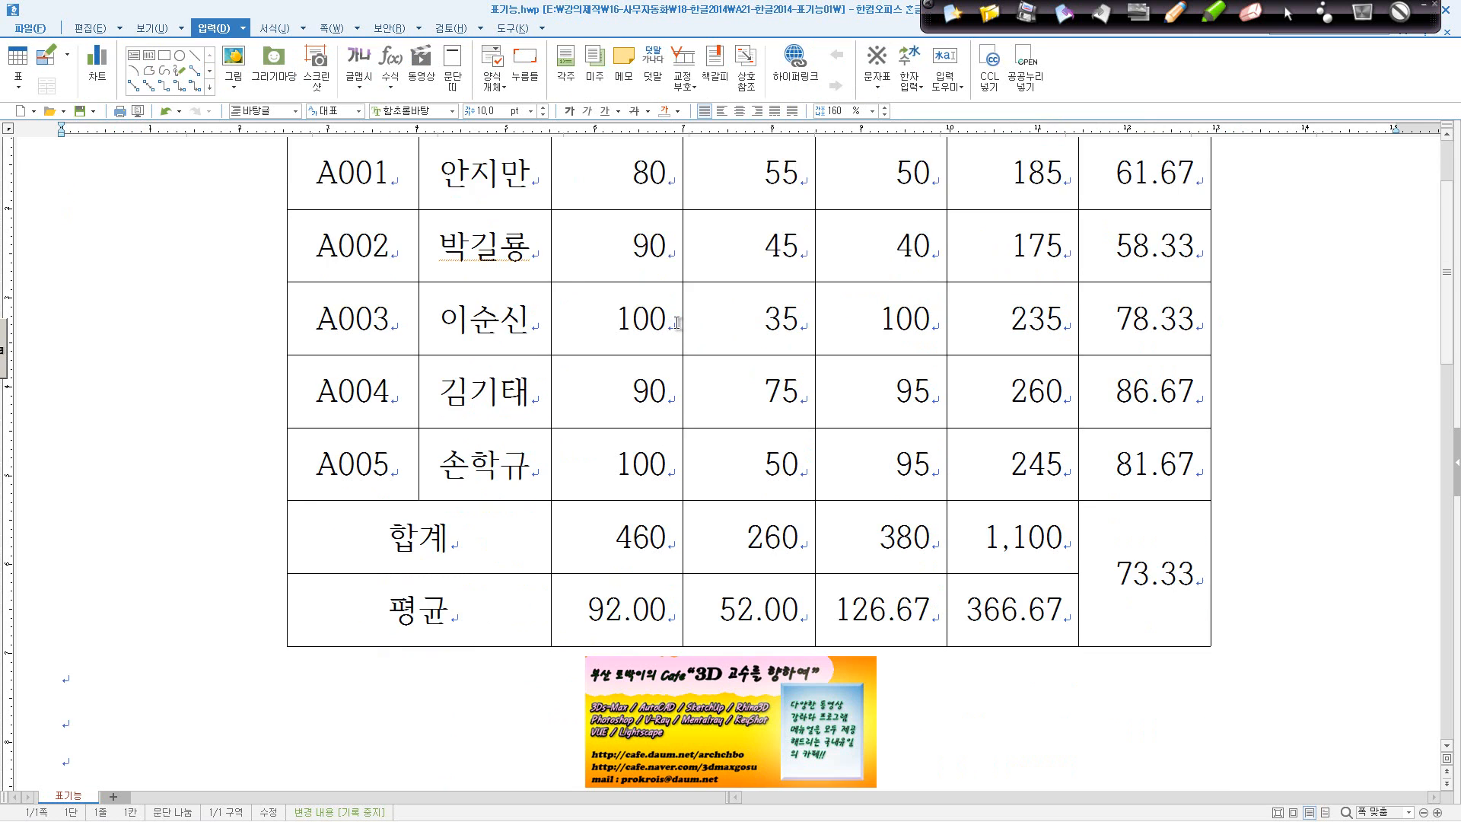
pyautogui.scroll(3, 676, 323)
pyautogui.moveTo(485, 251); pyautogui.dragTo(880, 533)
pyautogui.moveTo(917, 605); pyautogui.dragTo(1117, 759)
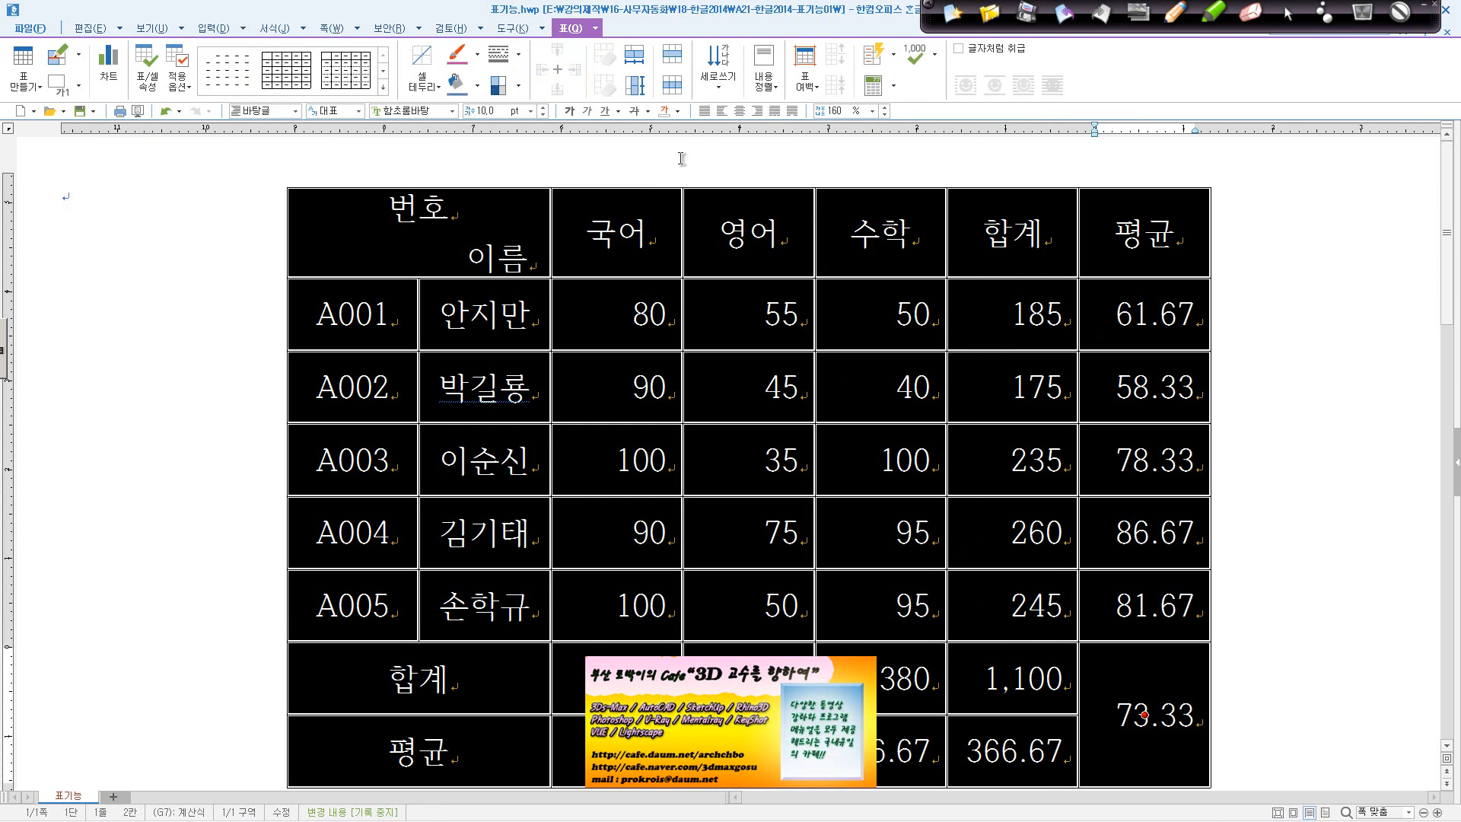
pyautogui.click(366, 84)
pyautogui.click(384, 88)
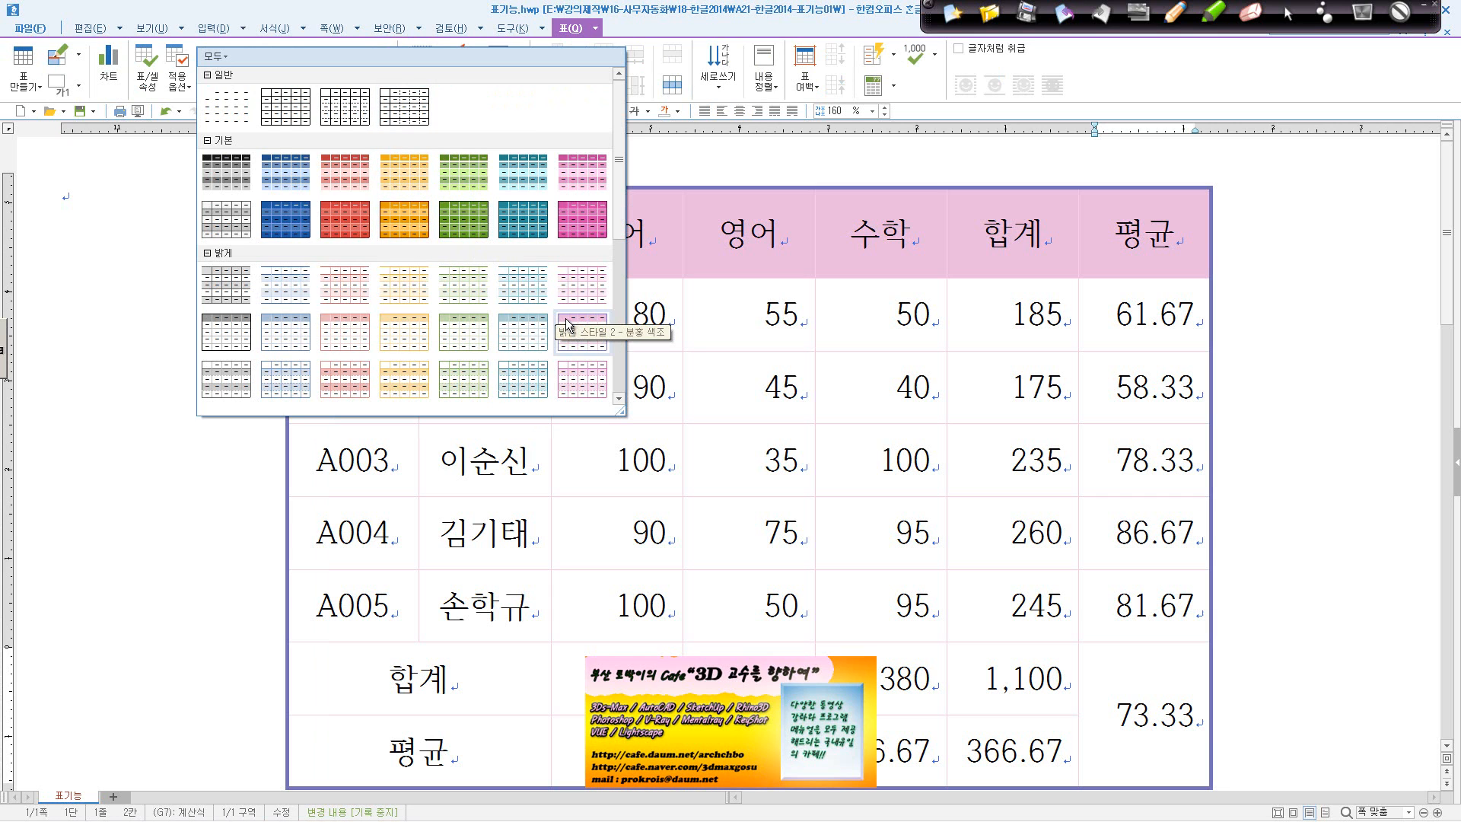
pyautogui.click(564, 318)
pyautogui.click(1293, 400)
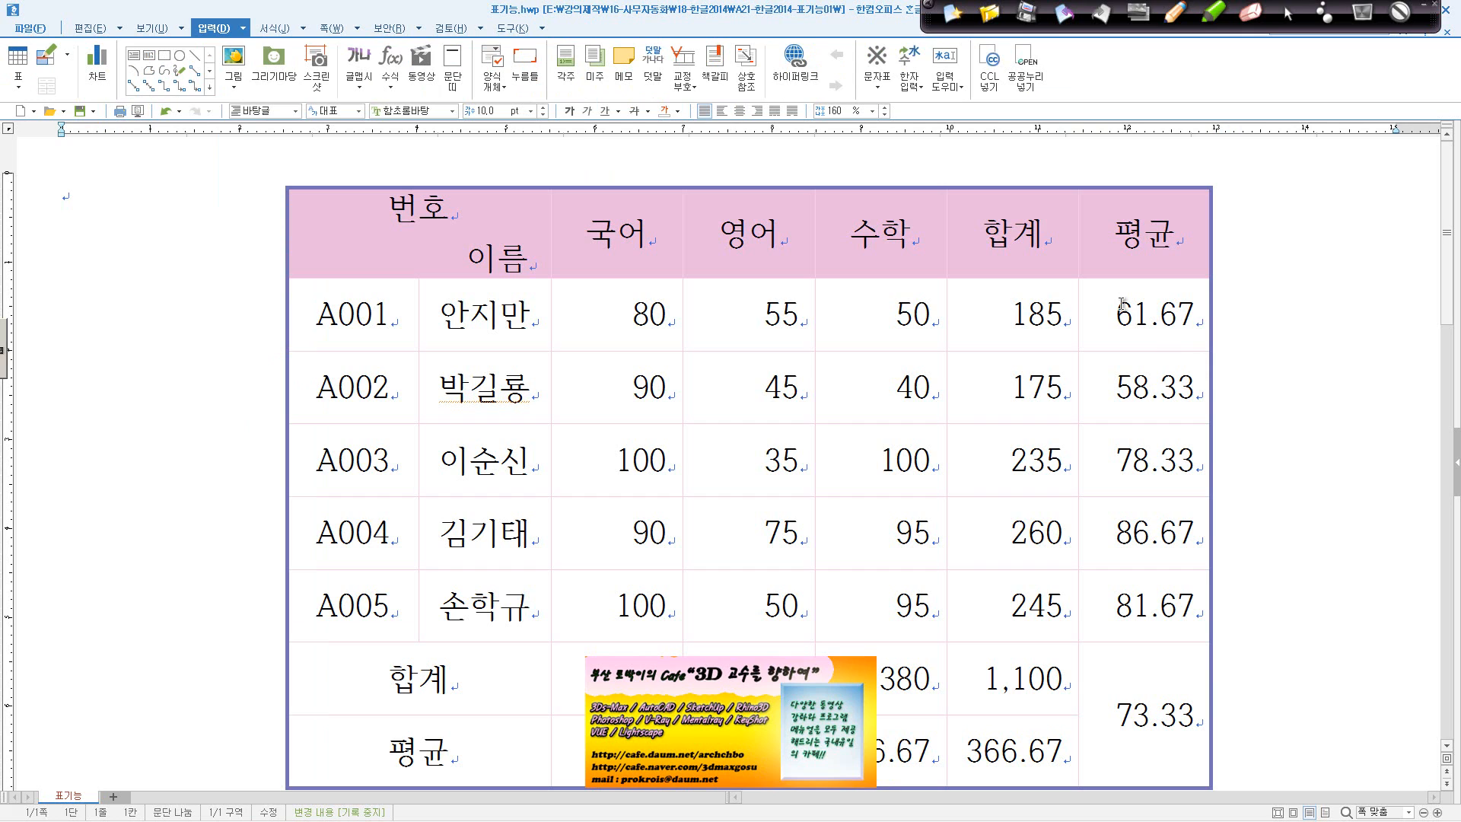
# Draw a new table of five rows and five columns in the blank area below the score table.
pyautogui.scroll(-5, 1061, 339)
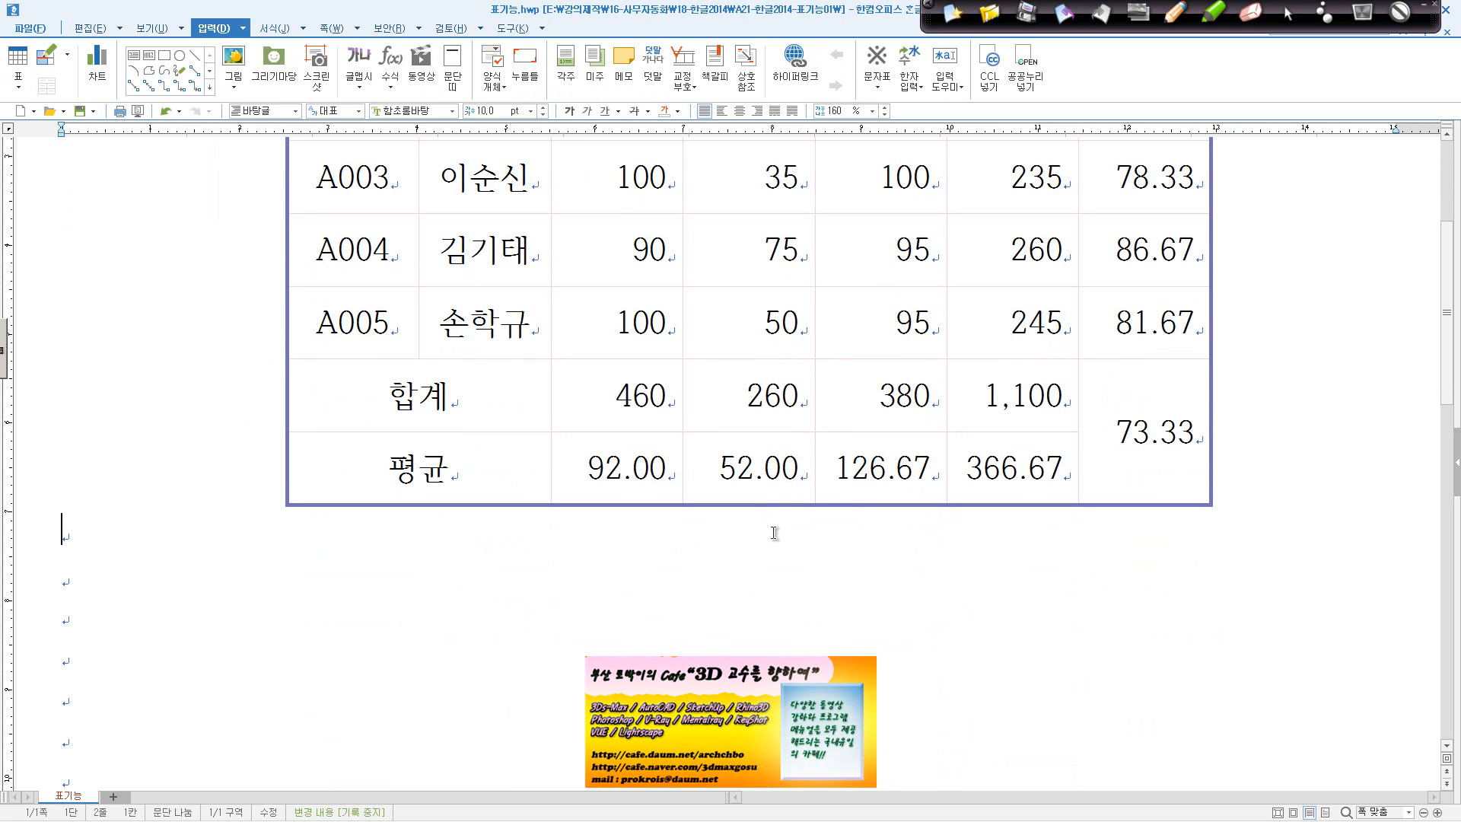
pyautogui.click(226, 561)
pyautogui.click(16, 59)
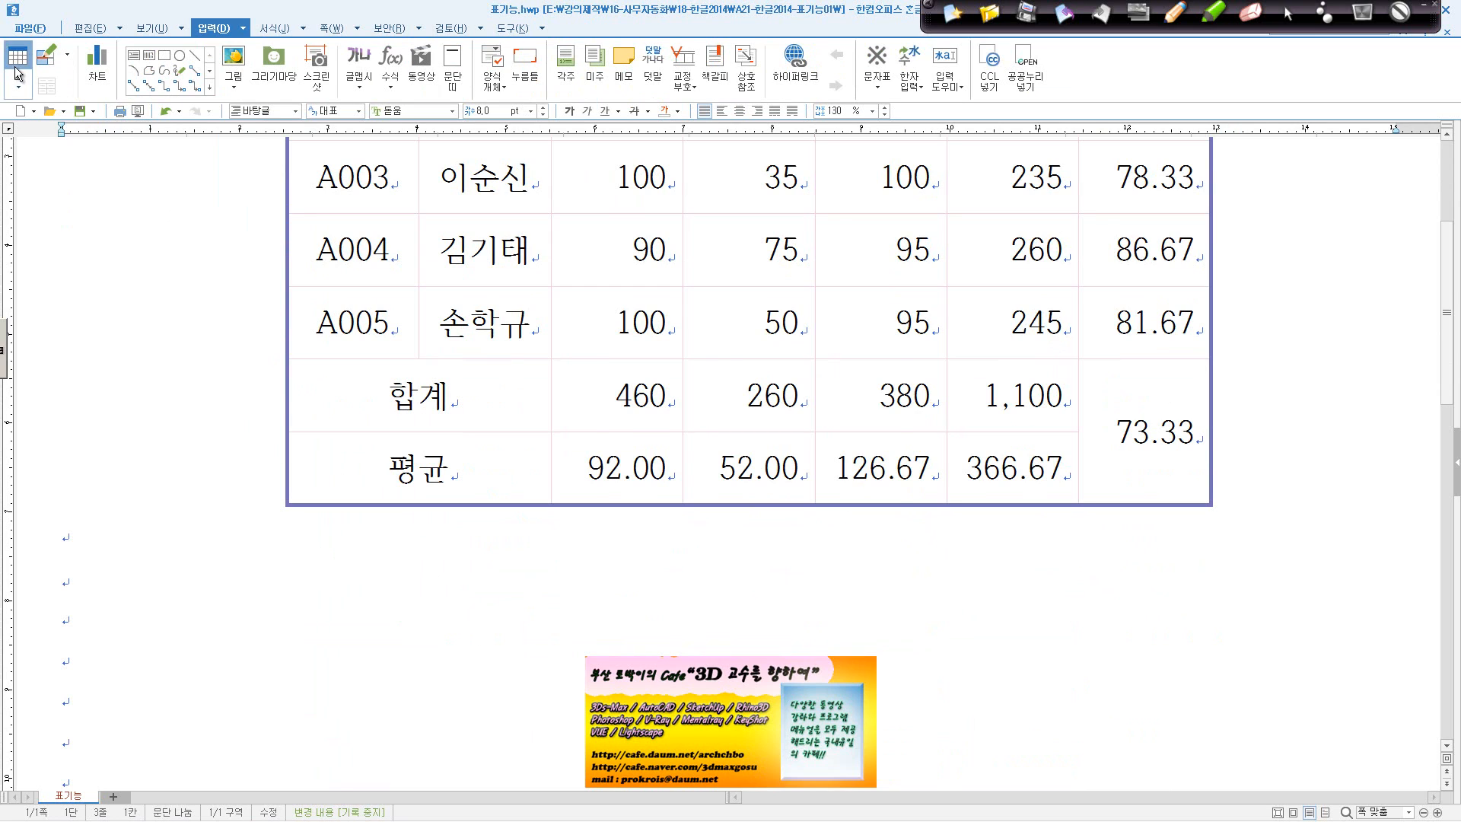
pyautogui.click(856, 359)
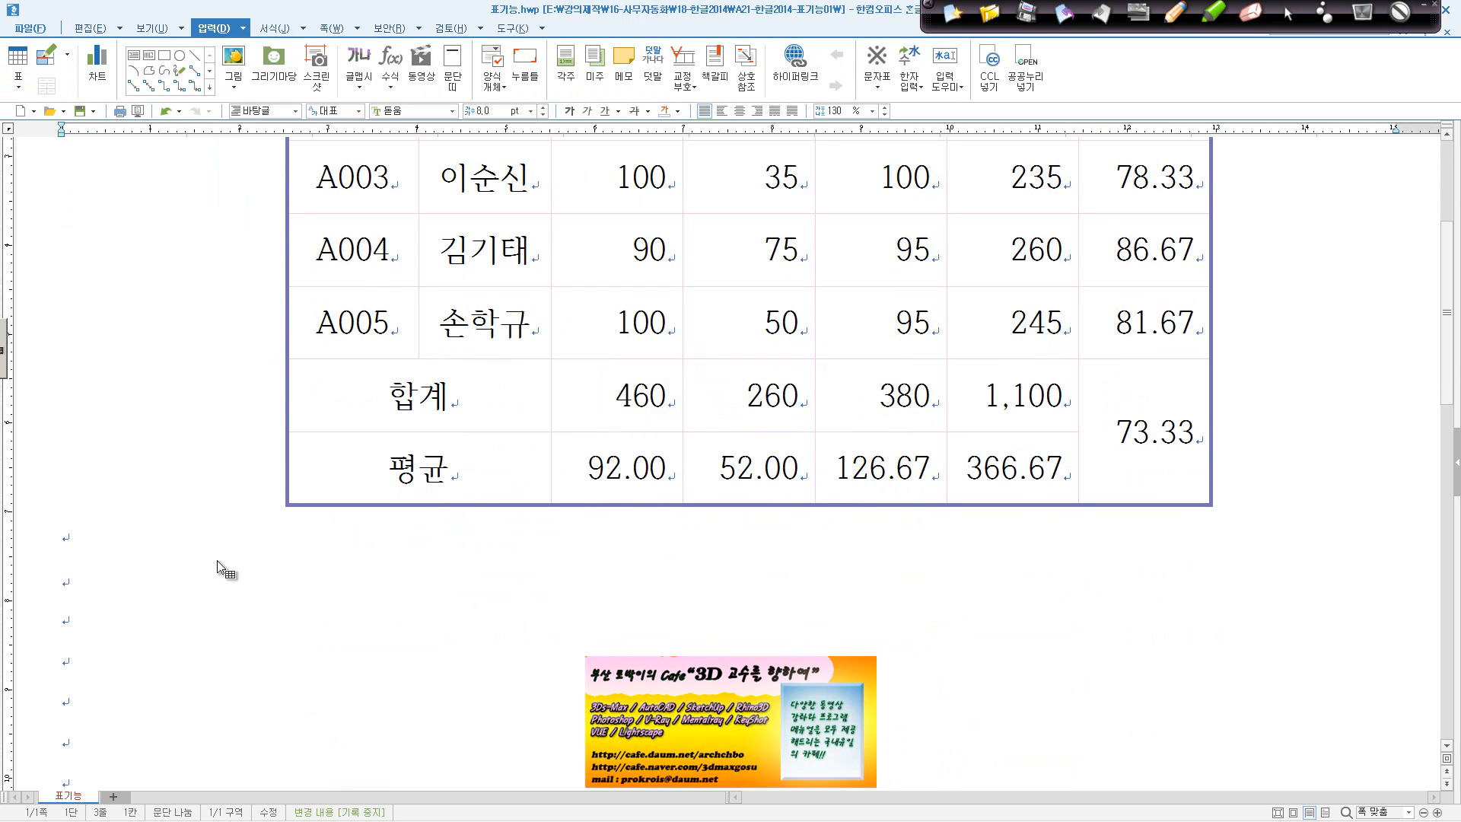
pyautogui.click(242, 30)
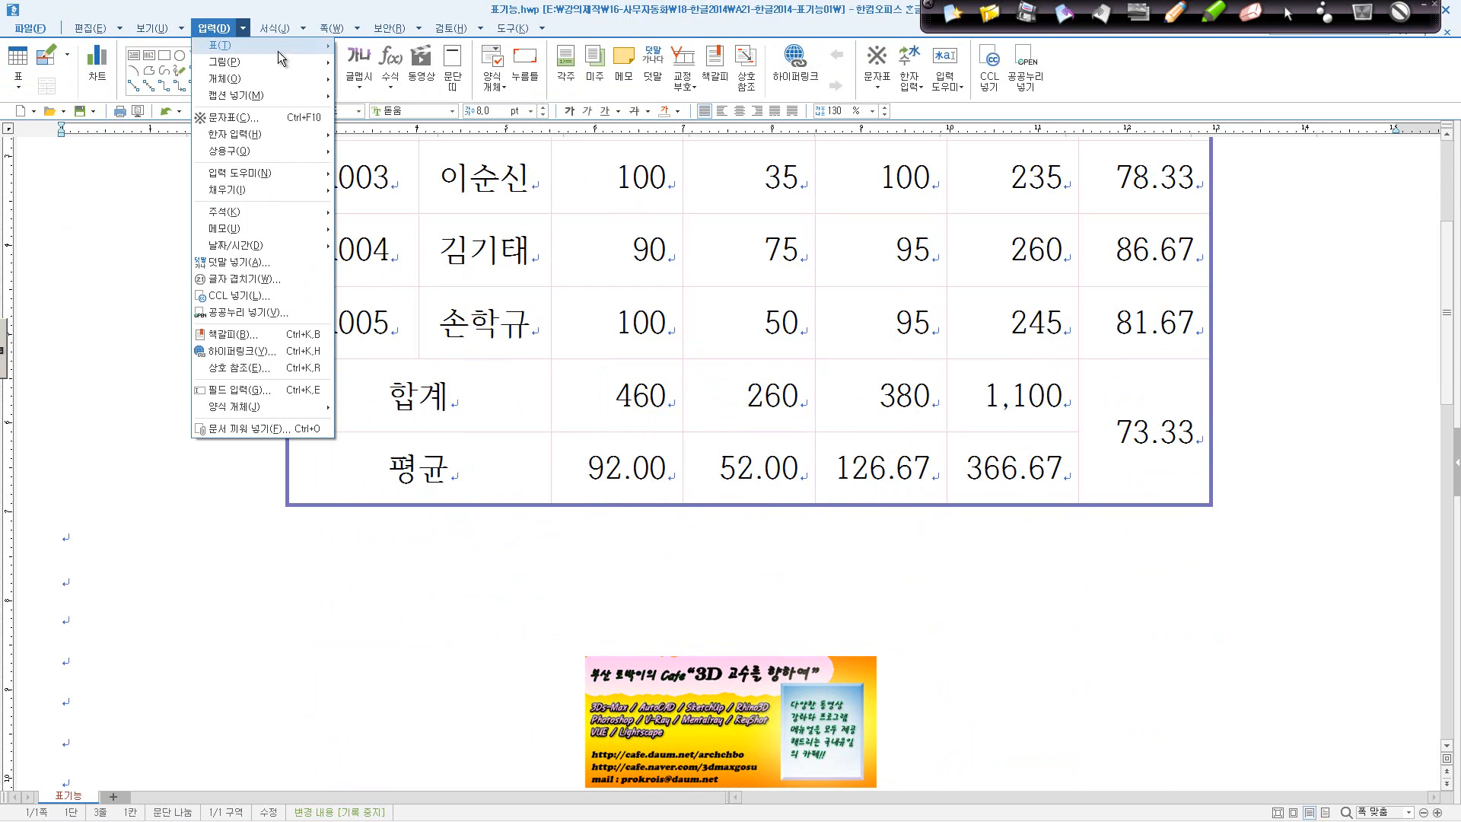
pyautogui.moveTo(282, 47)
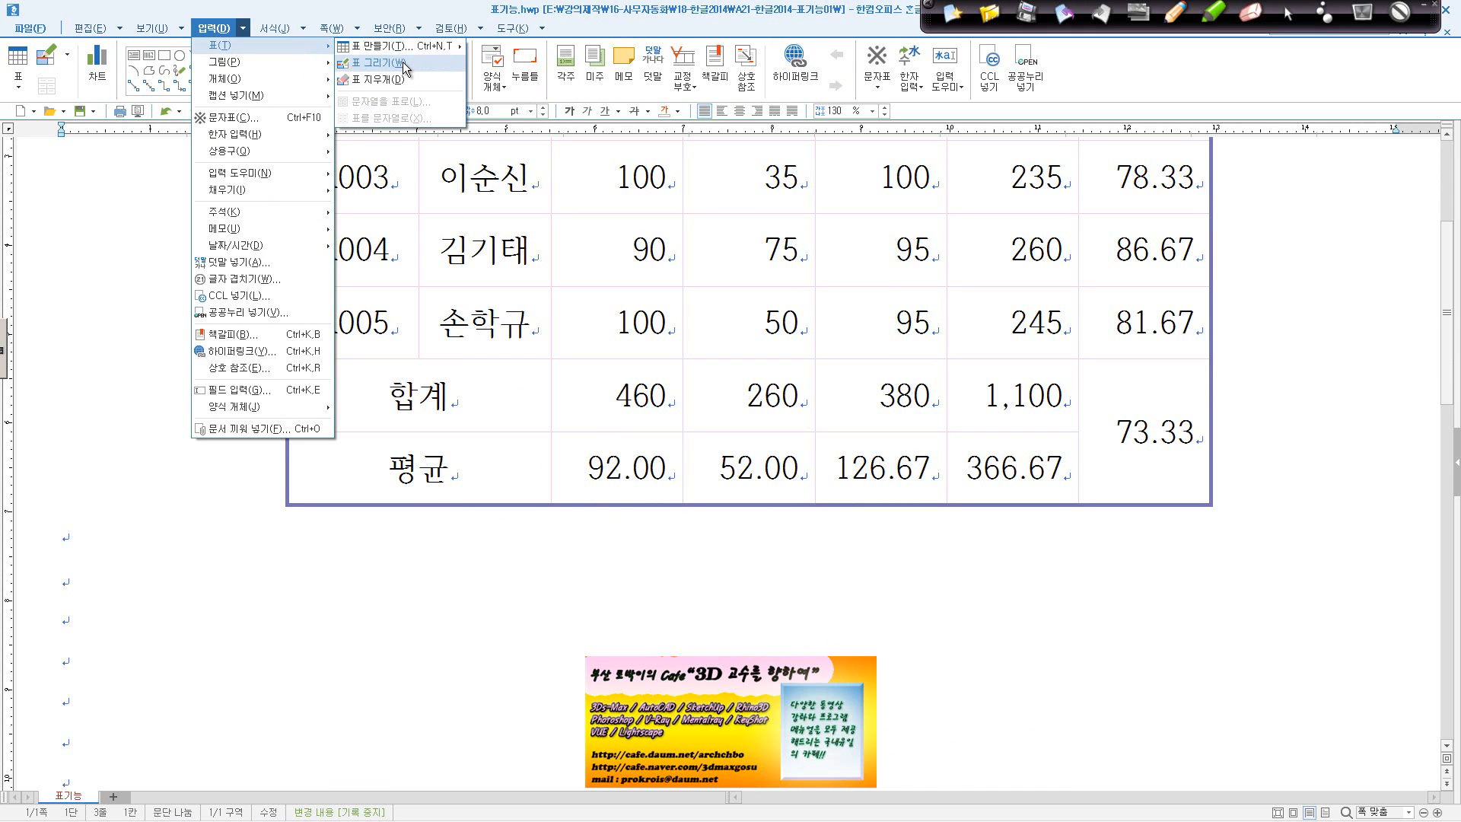
pyautogui.moveTo(150, 575); pyautogui.dragTo(809, 771)
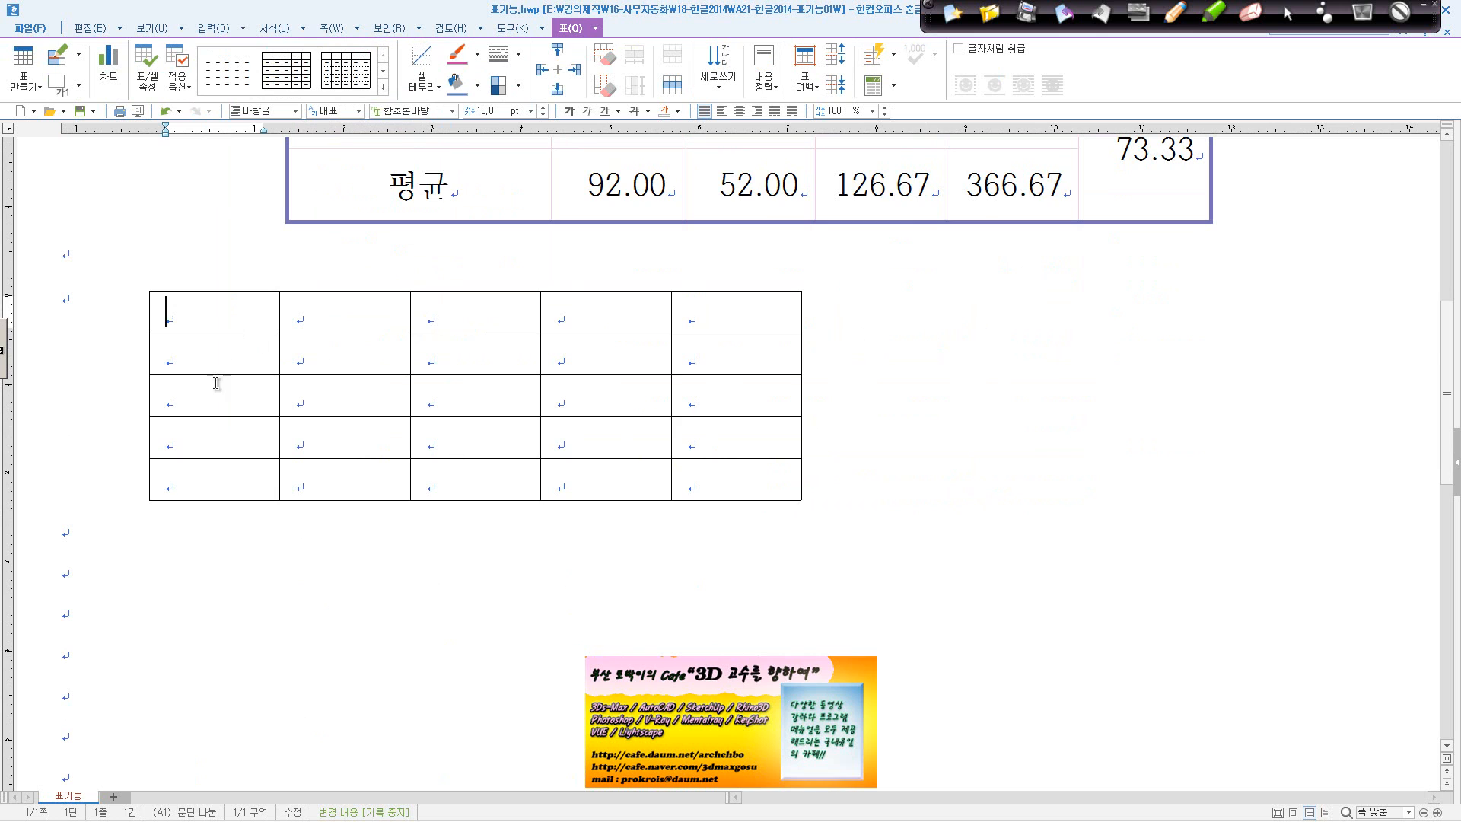
# Copy the five student name cells from the upper score table.
pyautogui.scroll(3, 297, 464)
pyautogui.click(325, 461)
pyautogui.scroll(5, 332, 458)
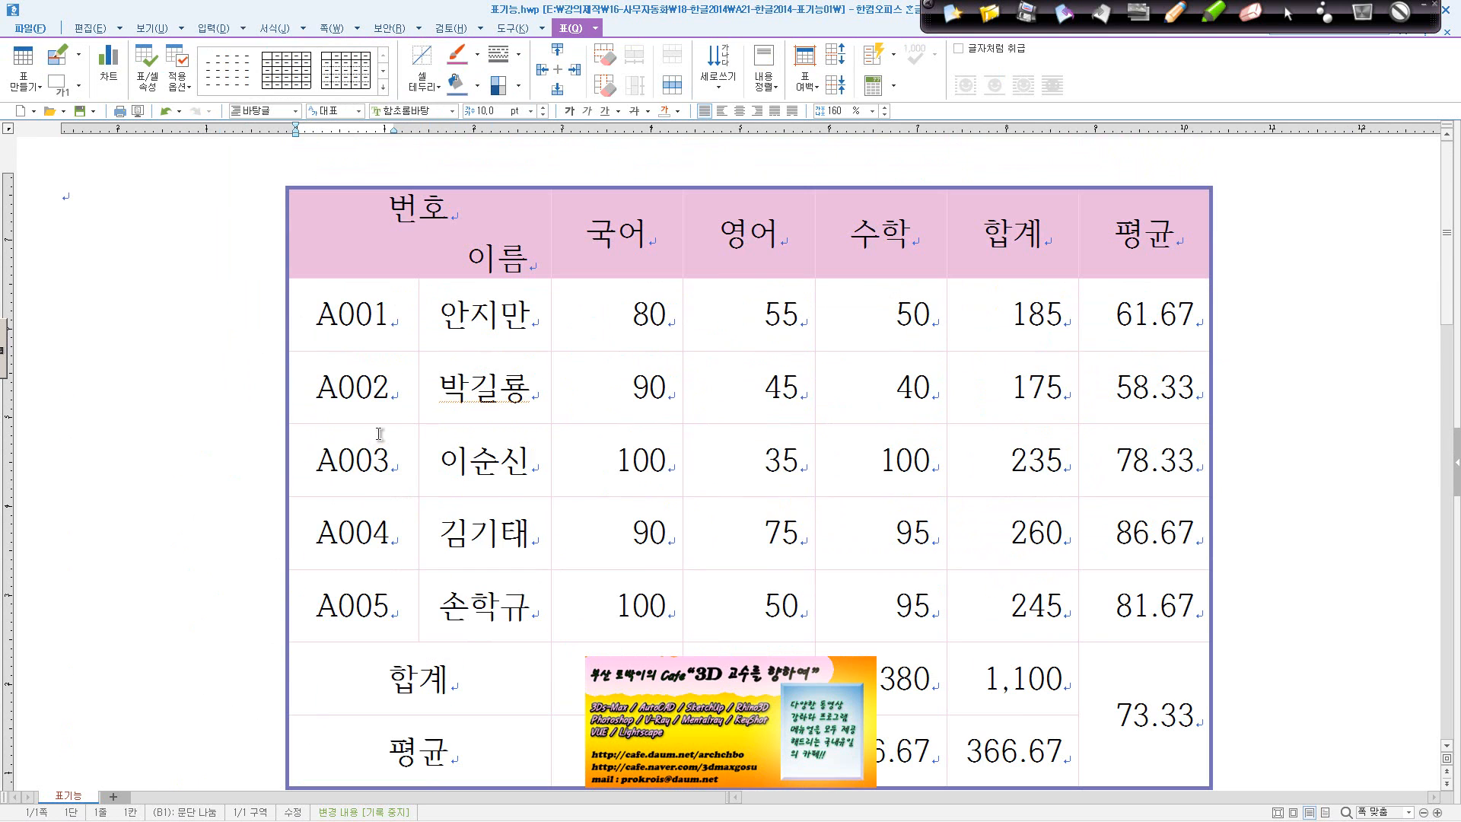
pyautogui.moveTo(462, 335); pyautogui.dragTo(485, 601)
pyautogui.hotkey('ctrl', 'c')
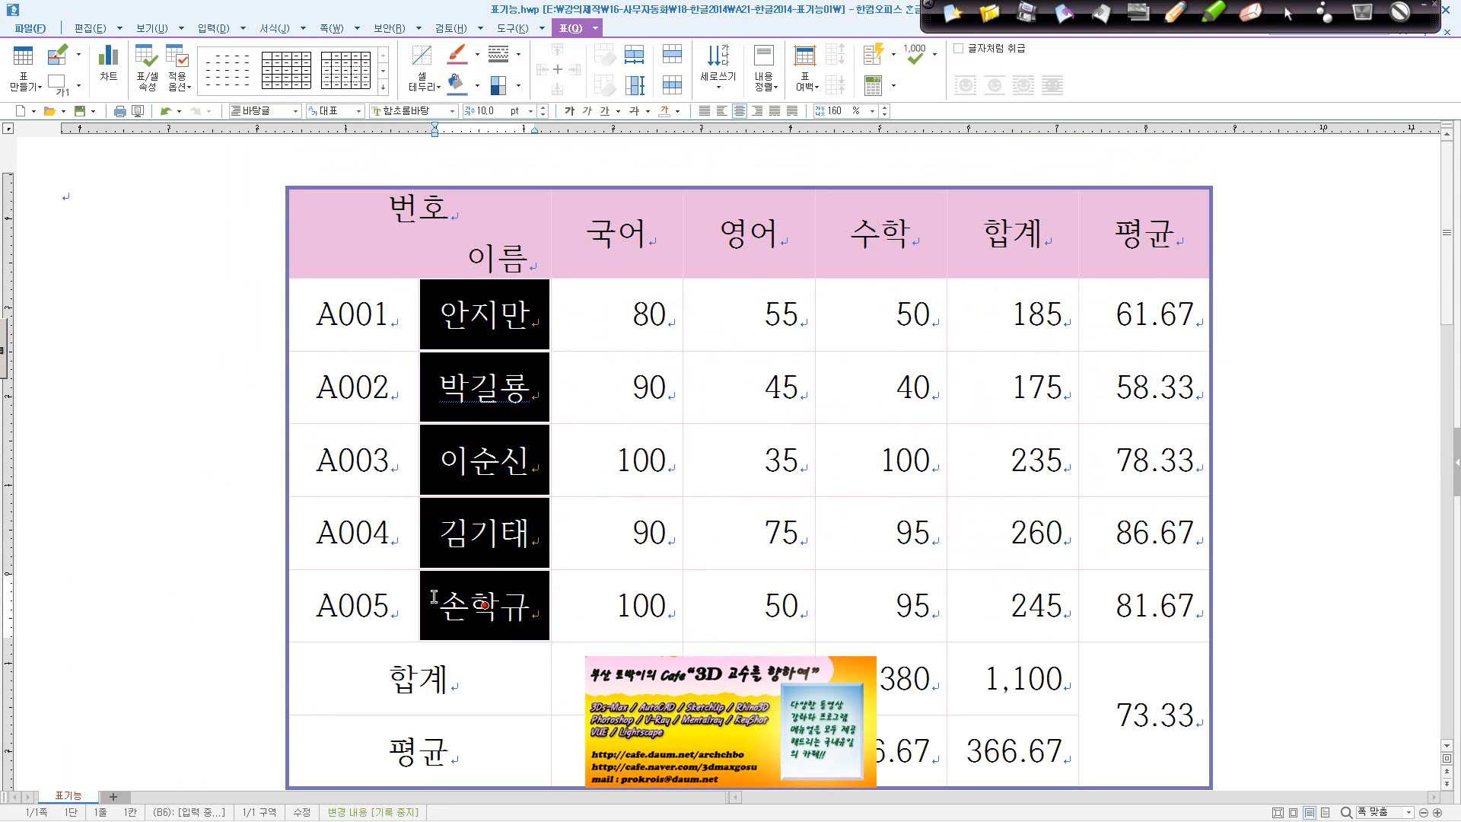
# Add two rows at the bottom of the new table.
pyautogui.scroll(-5, 284, 553)
pyautogui.click(201, 623)
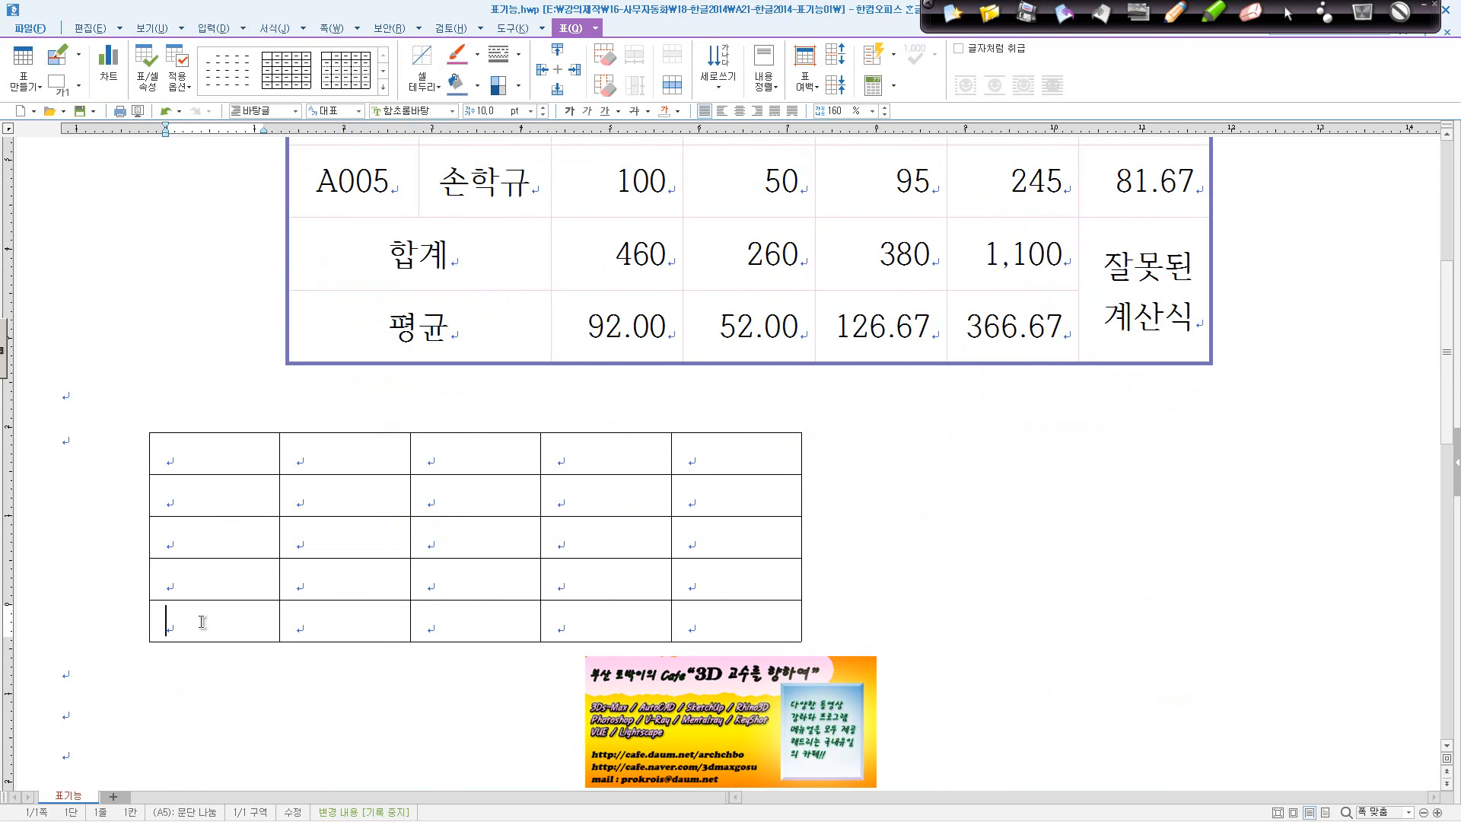
pyautogui.hotkey('ctrl', 'Return')
pyautogui.hotkey('ctrl', 'Return')
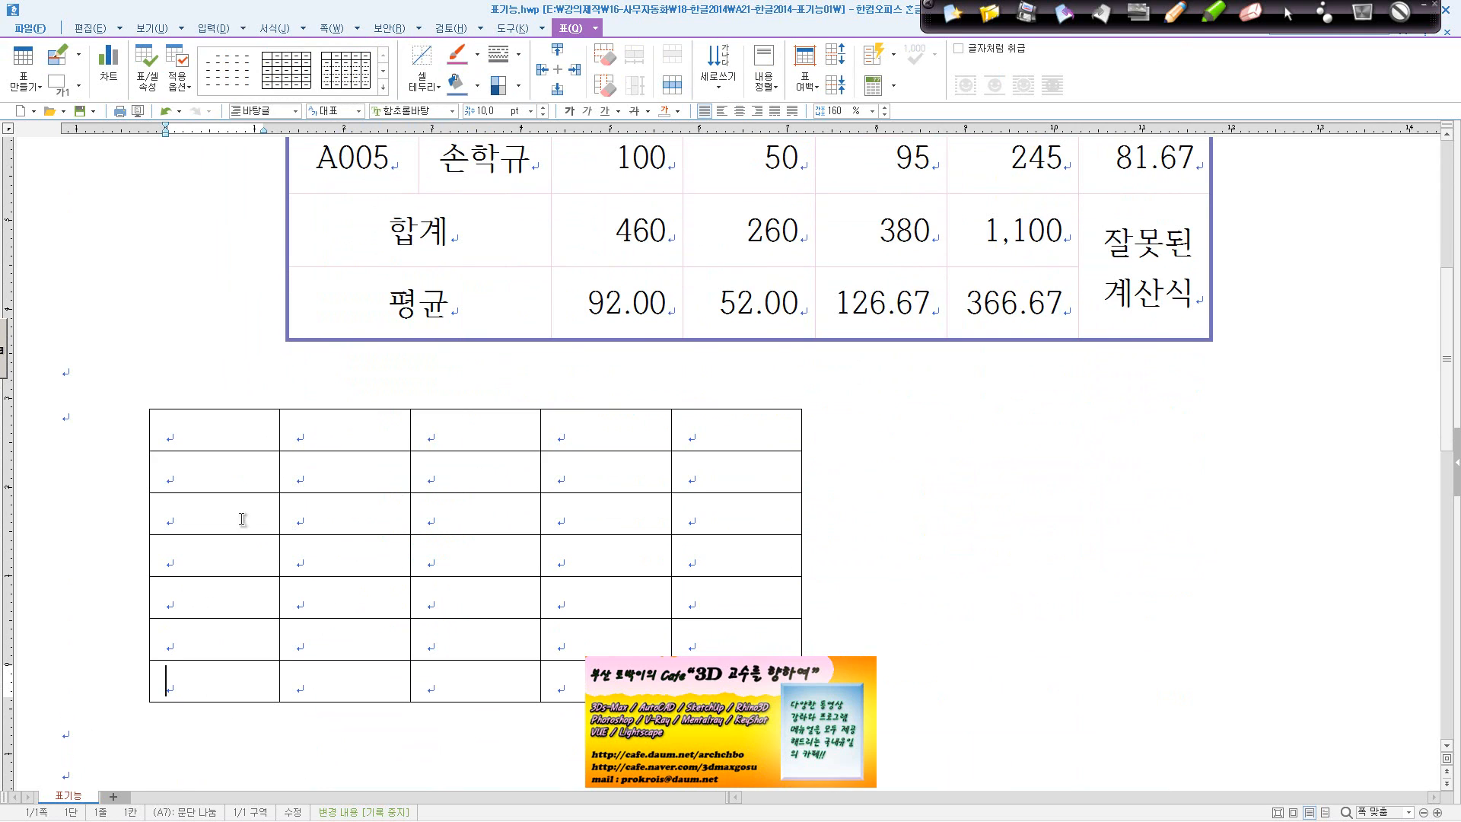
# Paste the copied names into the new table's first column from the second row, using the 덮어쓰기 option.
pyautogui.moveTo(244, 478); pyautogui.dragTo(238, 633)
pyautogui.click(239, 628)
pyautogui.click(234, 460)
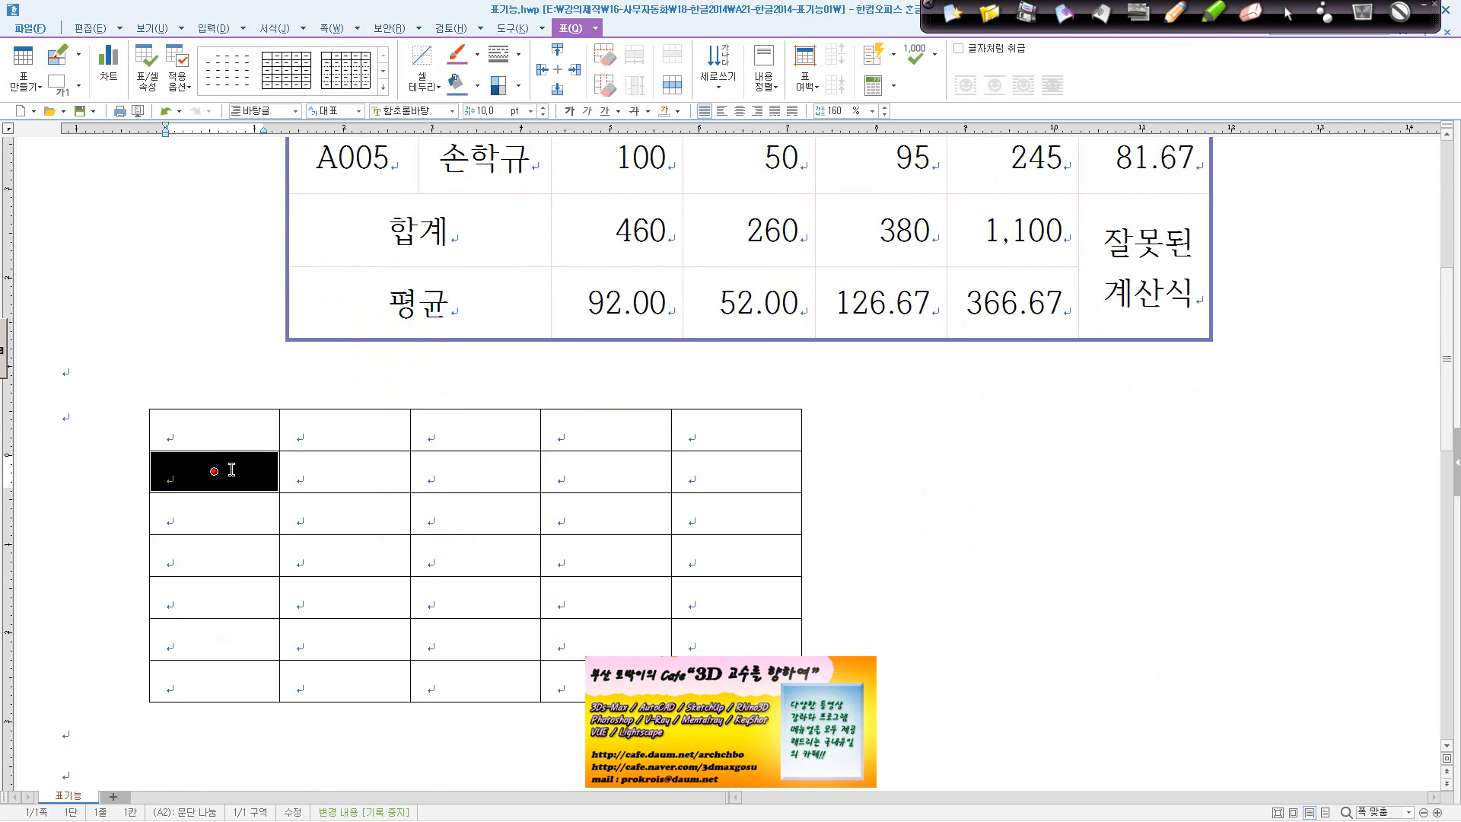
pyautogui.click(231, 470)
pyautogui.hotkey('ctrl', 'v')
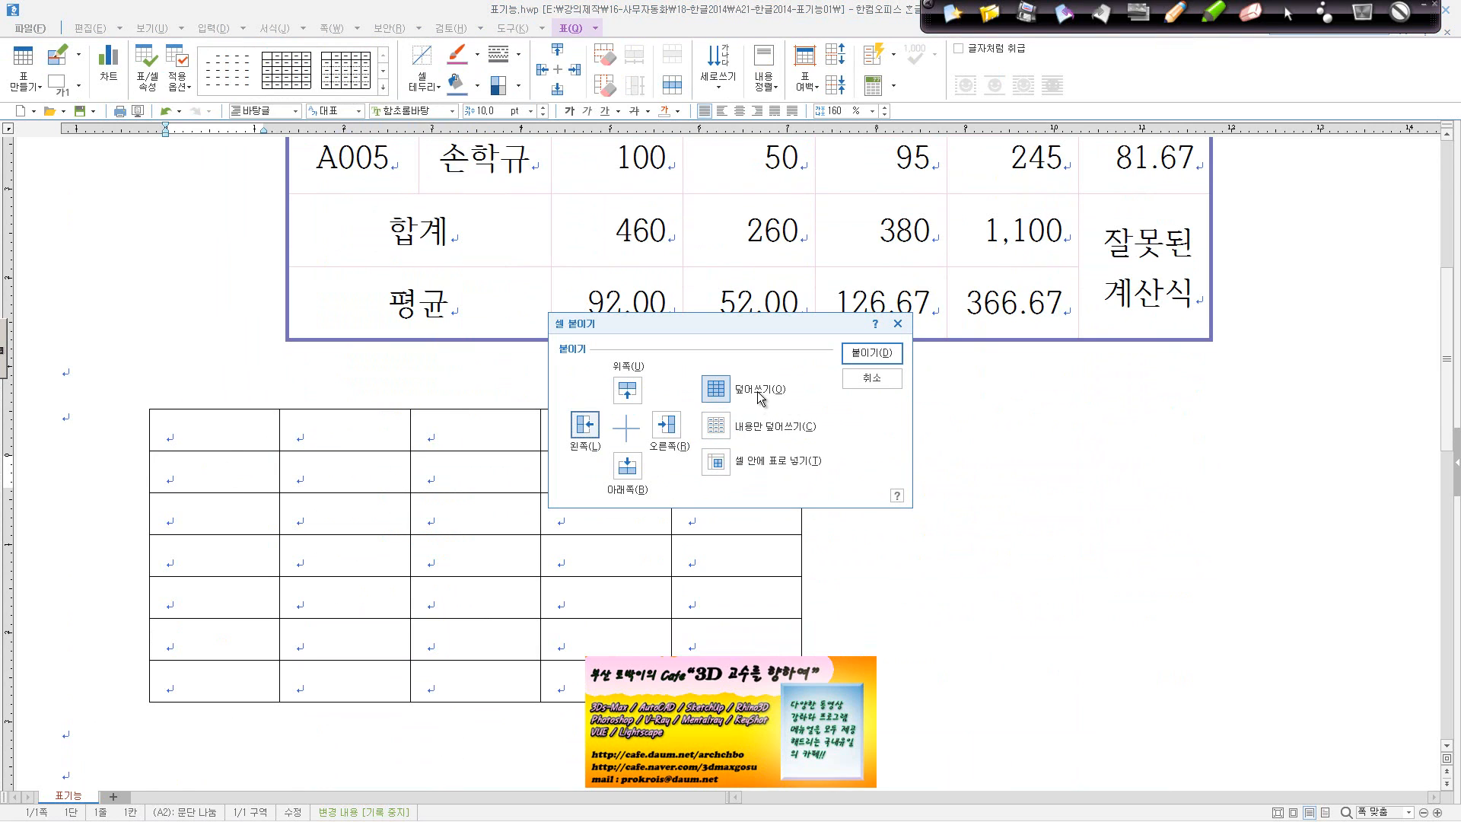
pyautogui.click(716, 388)
pyautogui.click(872, 353)
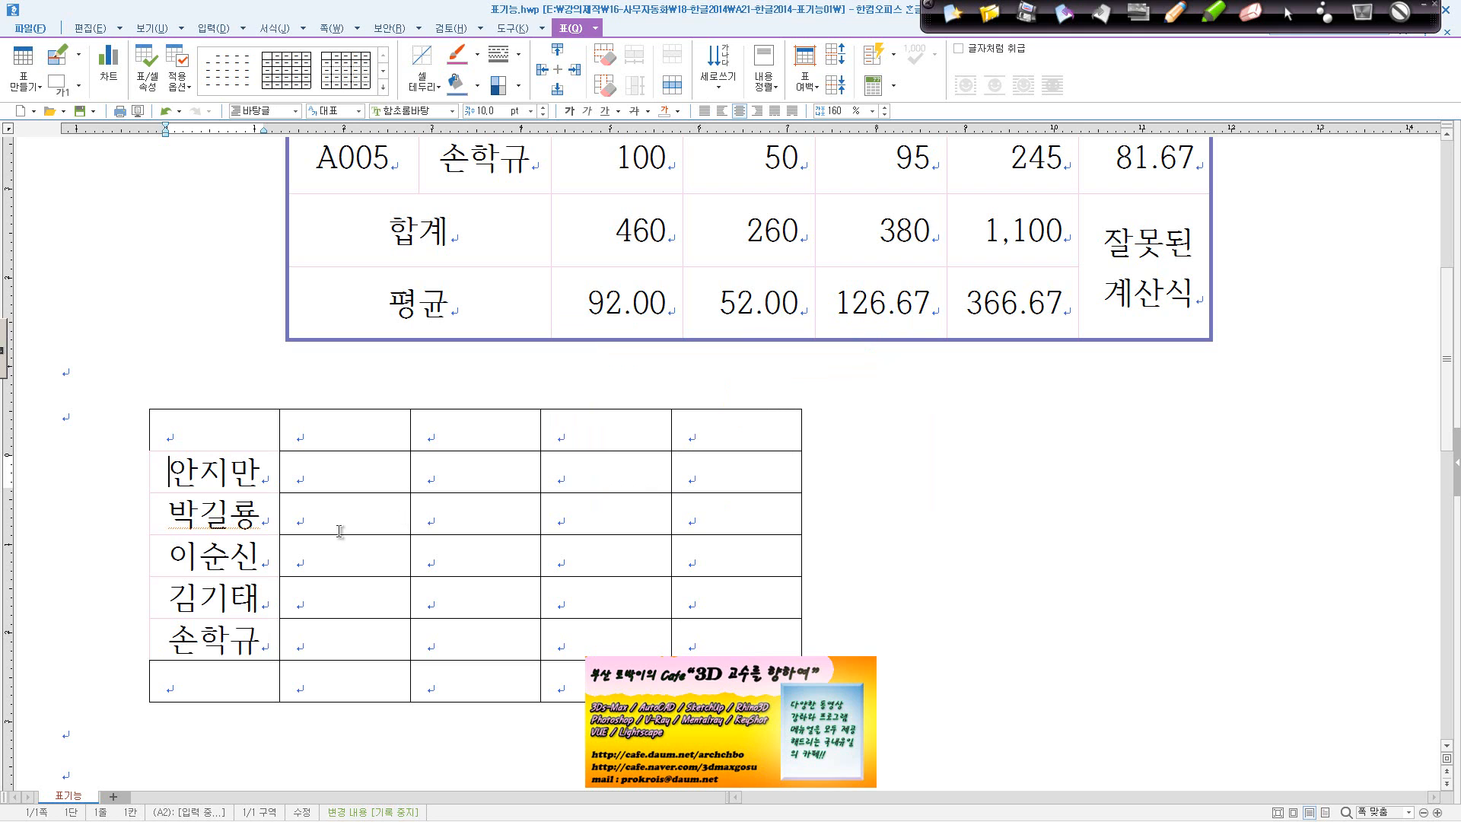
# Copy the five students' 국어, 영어 and 수학 scores and paste them beside the names in the new table with 내용만 덮어쓰기.
pyautogui.scroll(5, 351, 499)
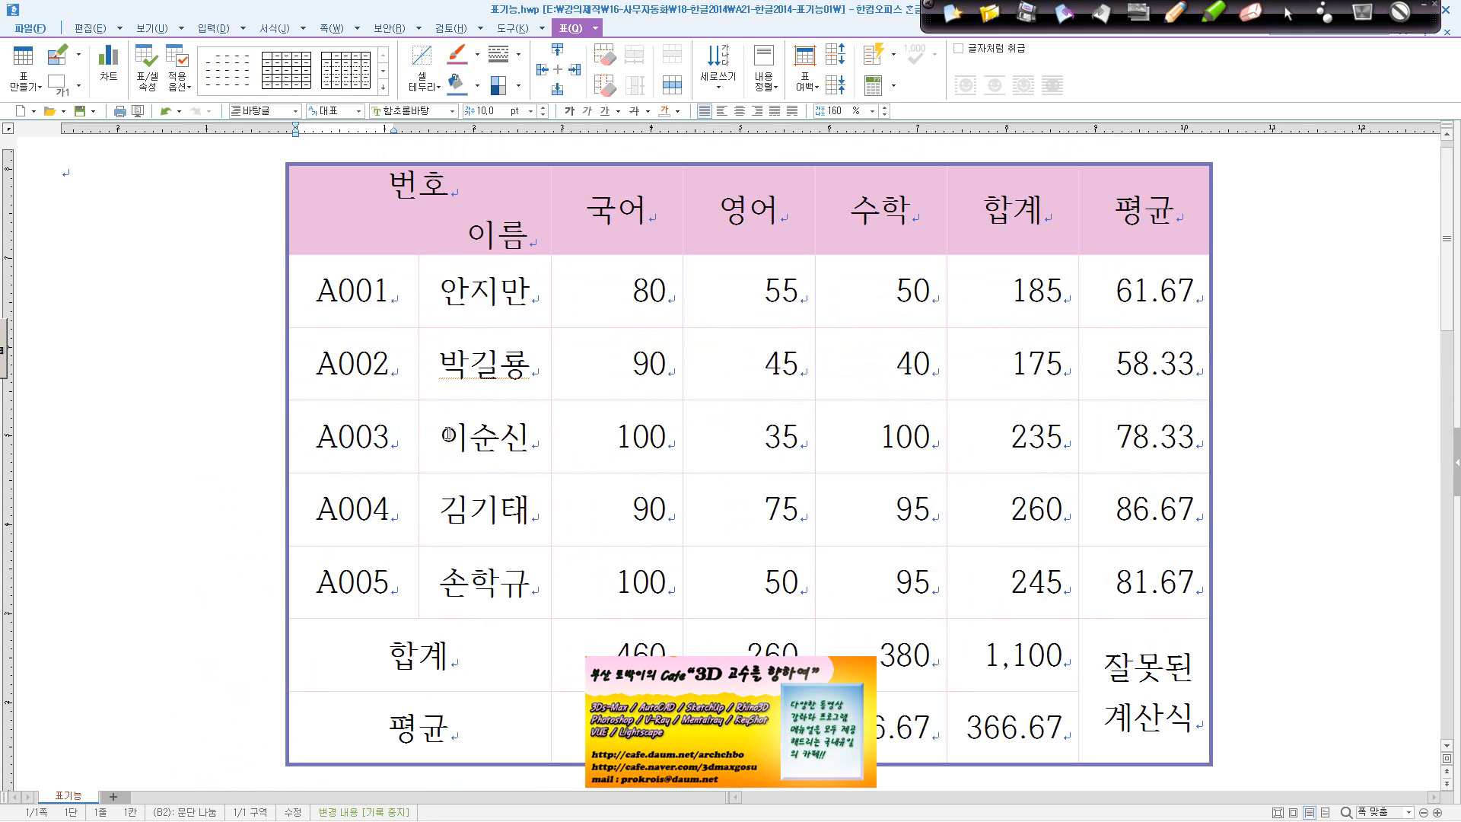
pyautogui.moveTo(634, 293); pyautogui.dragTo(881, 582)
pyautogui.hotkey('ctrl', 'c')
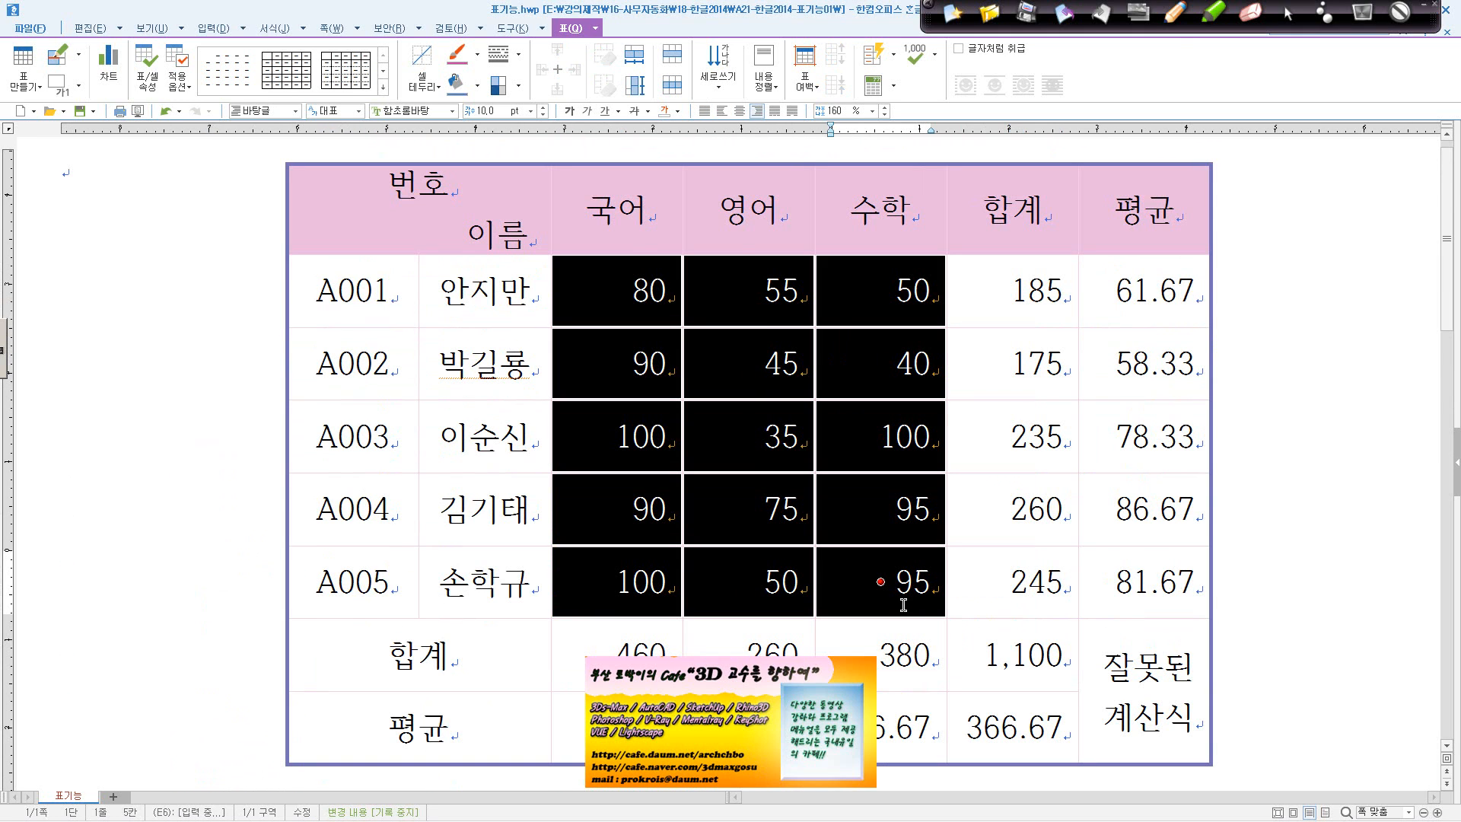
pyautogui.scroll(-8, 339, 445)
pyautogui.scroll(2, 339, 362)
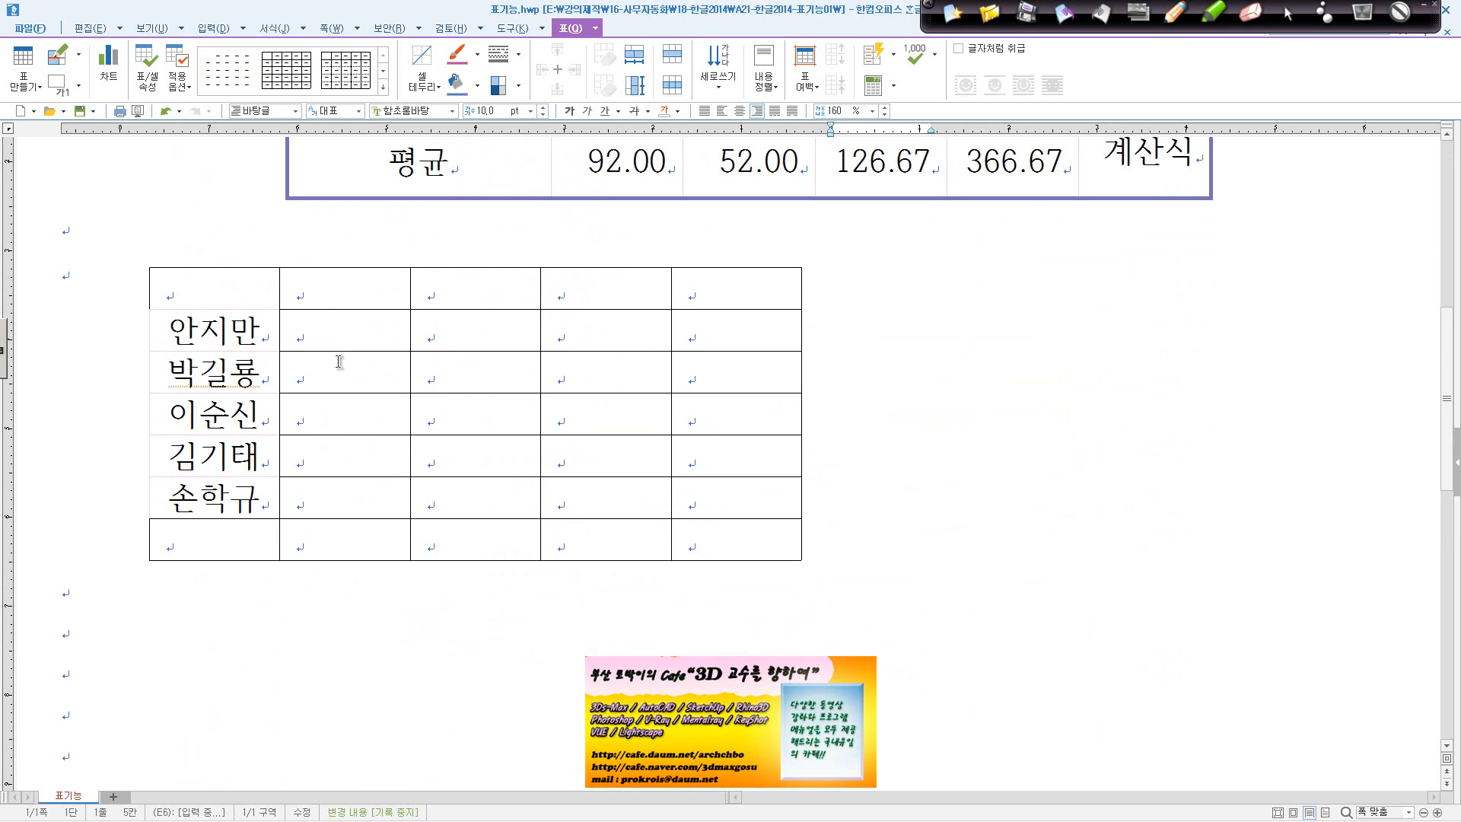
pyautogui.click(352, 327)
pyautogui.hotkey('ctrl', 'v')
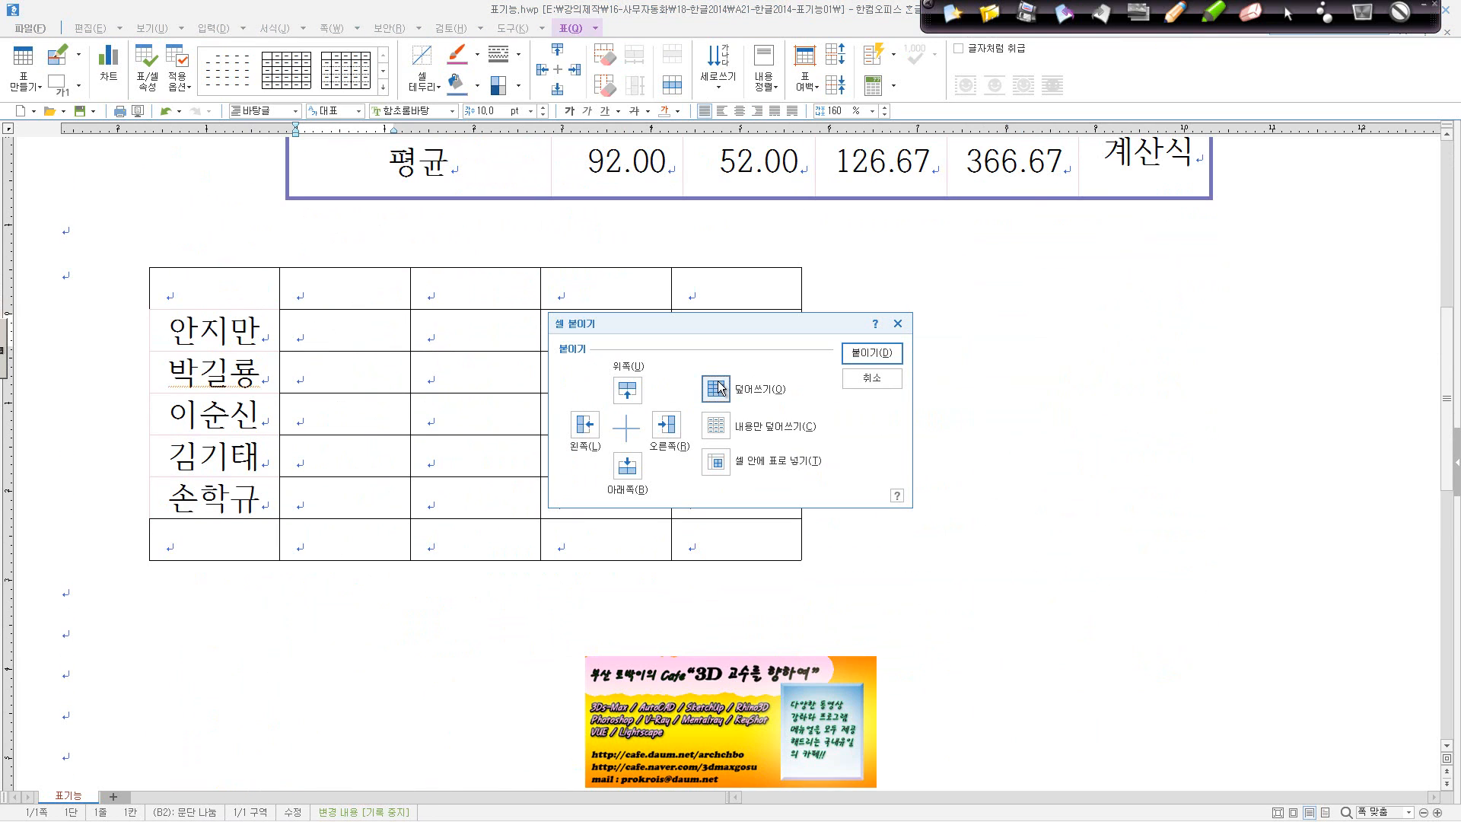
pyautogui.click(778, 430)
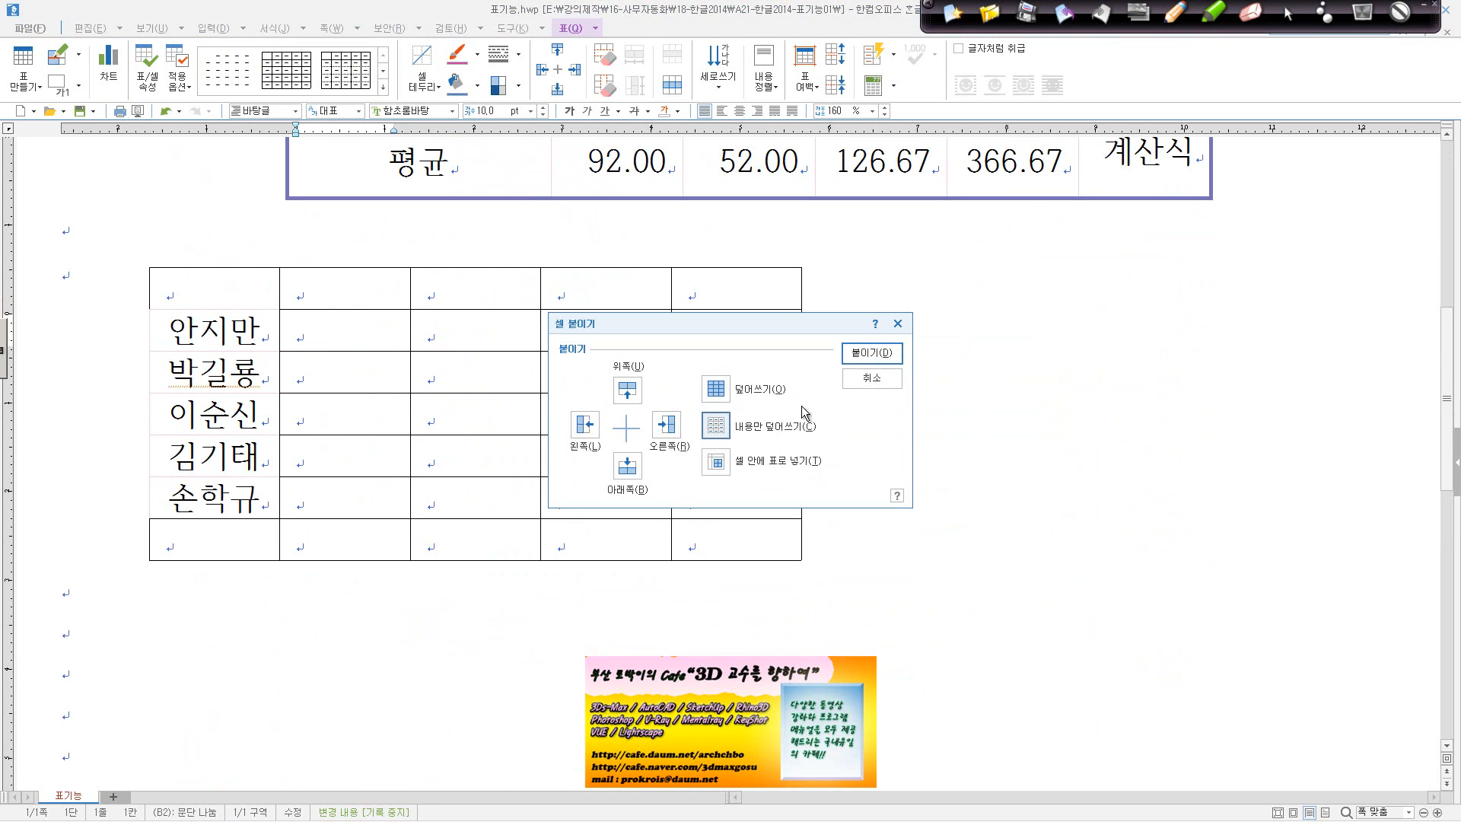
pyautogui.click(871, 353)
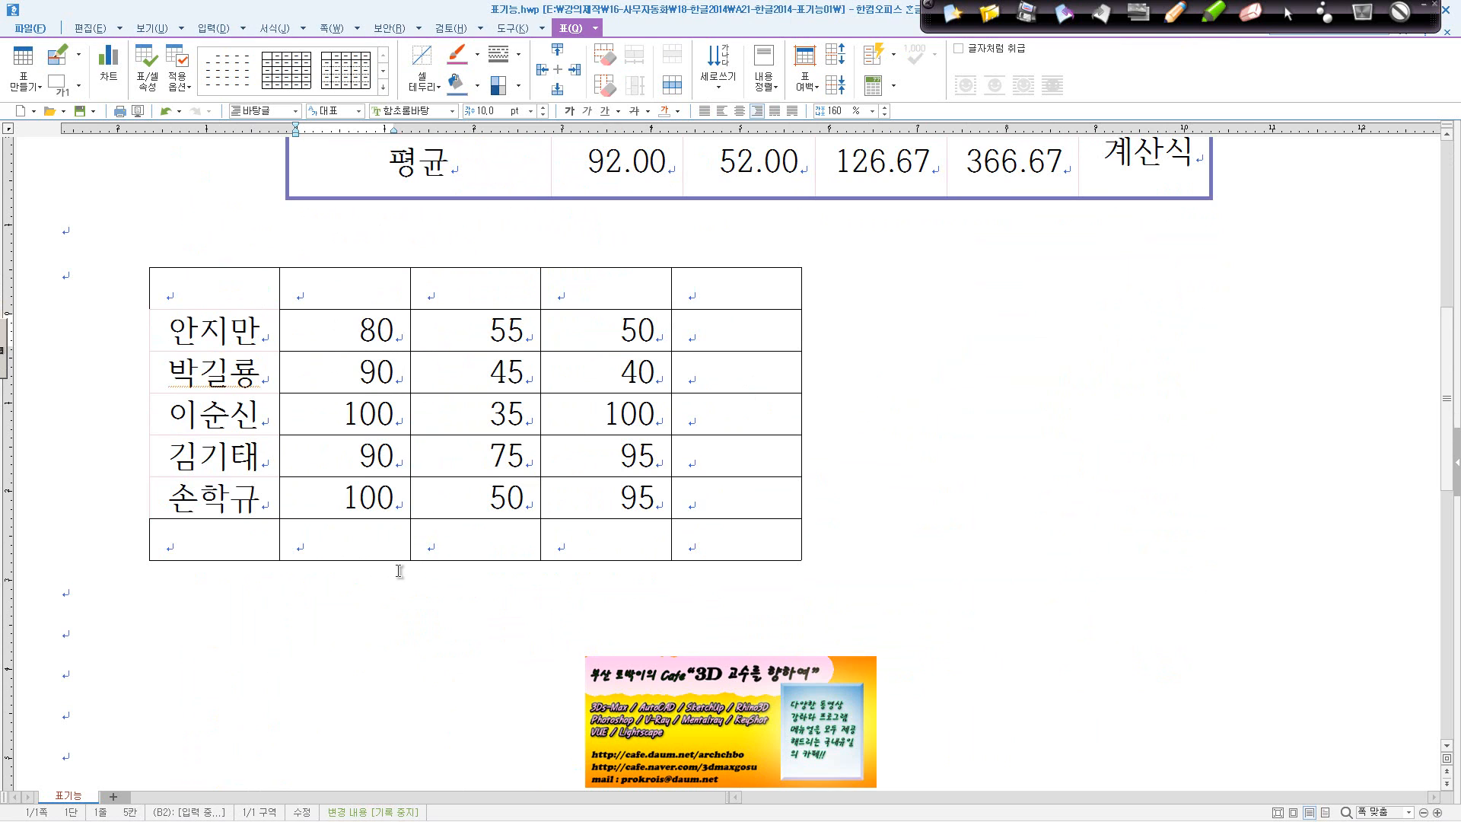
# Copy the 국어, 영어 and 수학 header cells into the new table's first row above the scores, using 내용만 덮어쓰기.
pyautogui.scroll(8, 375, 387)
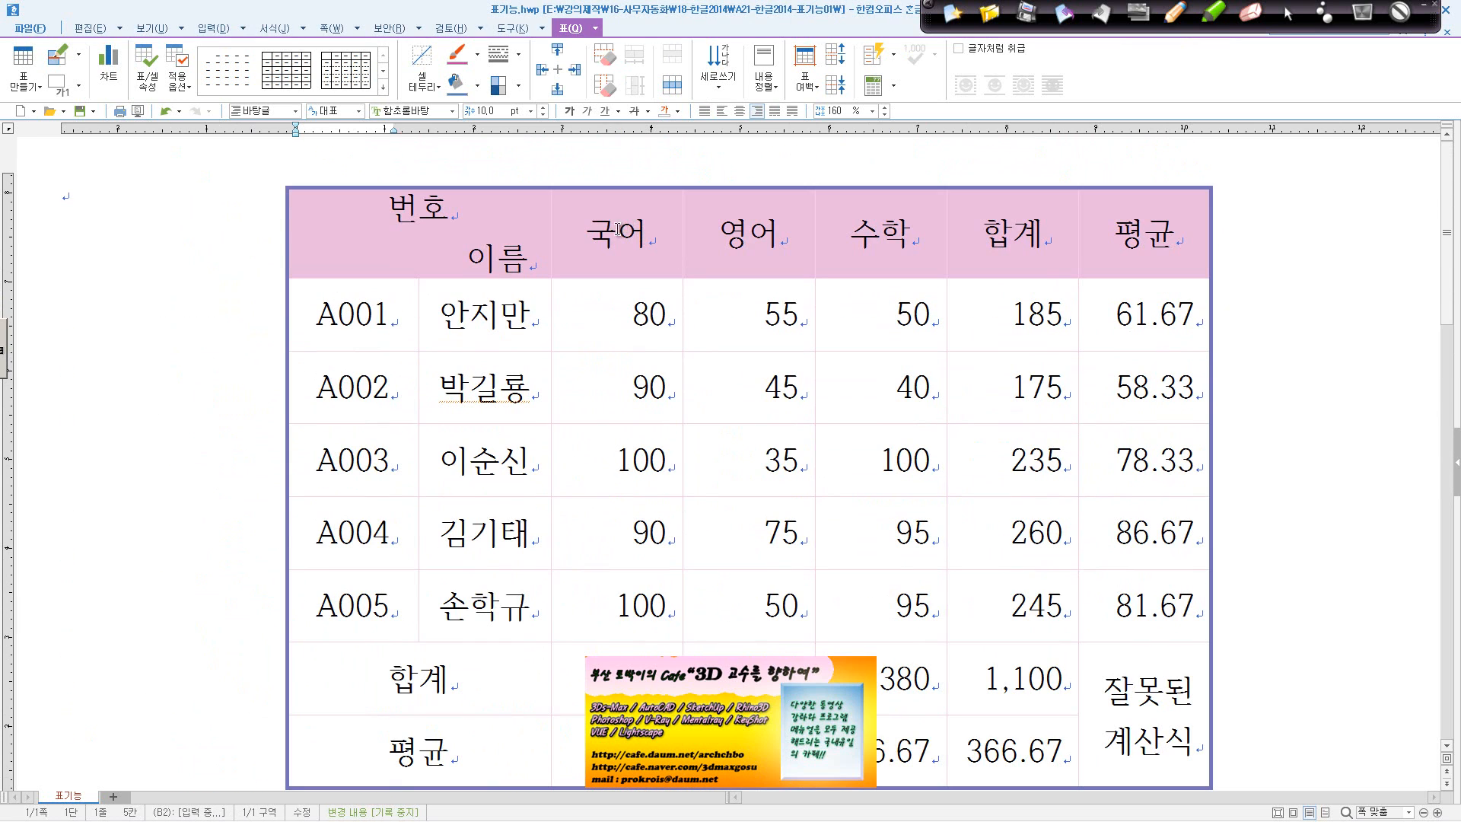
pyautogui.moveTo(619, 228); pyautogui.dragTo(898, 250)
pyautogui.scroll(-8, 456, 578)
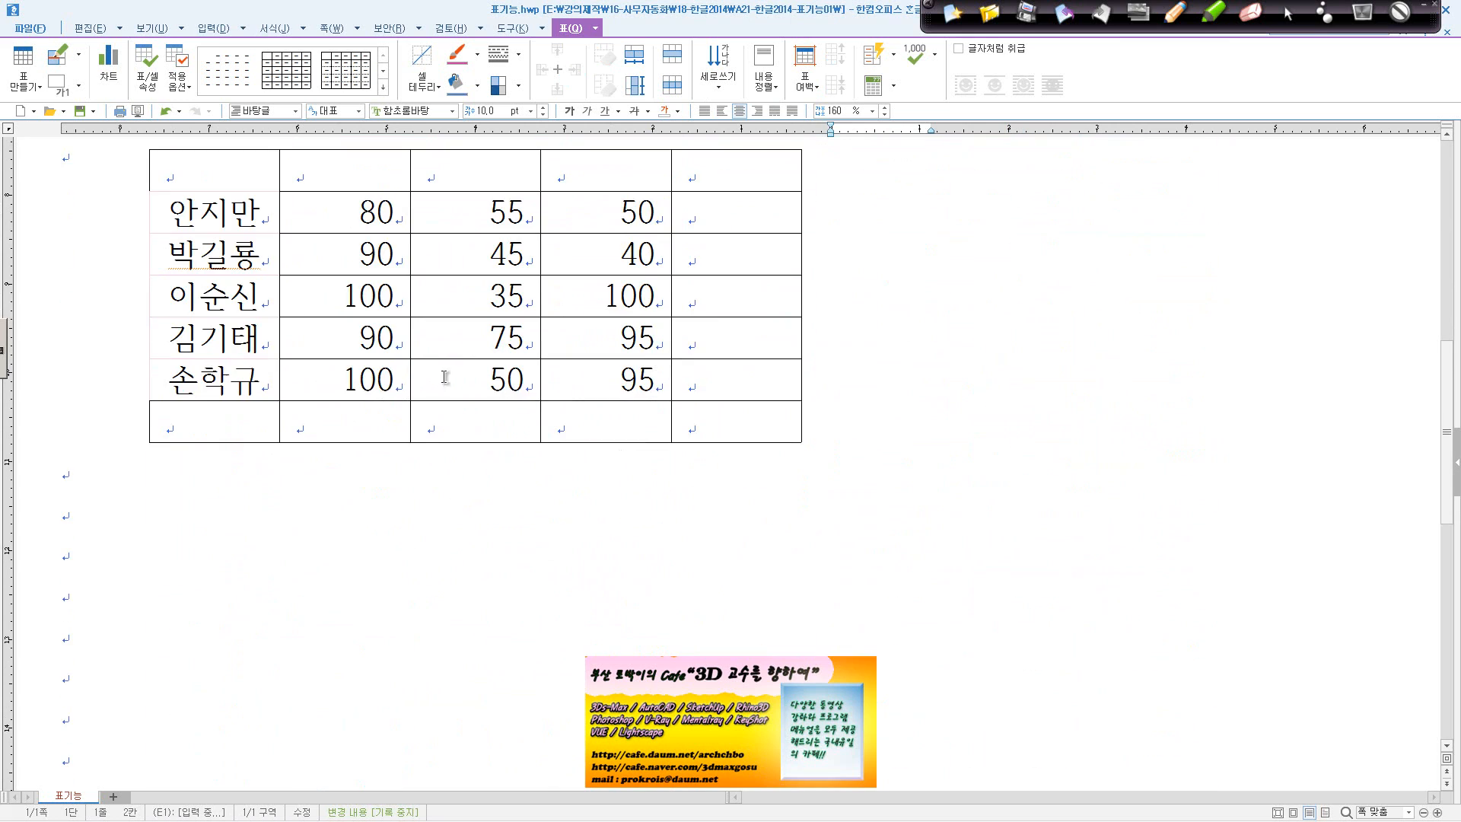
pyautogui.scroll(3, 445, 377)
pyautogui.moveTo(373, 317); pyautogui.dragTo(621, 318)
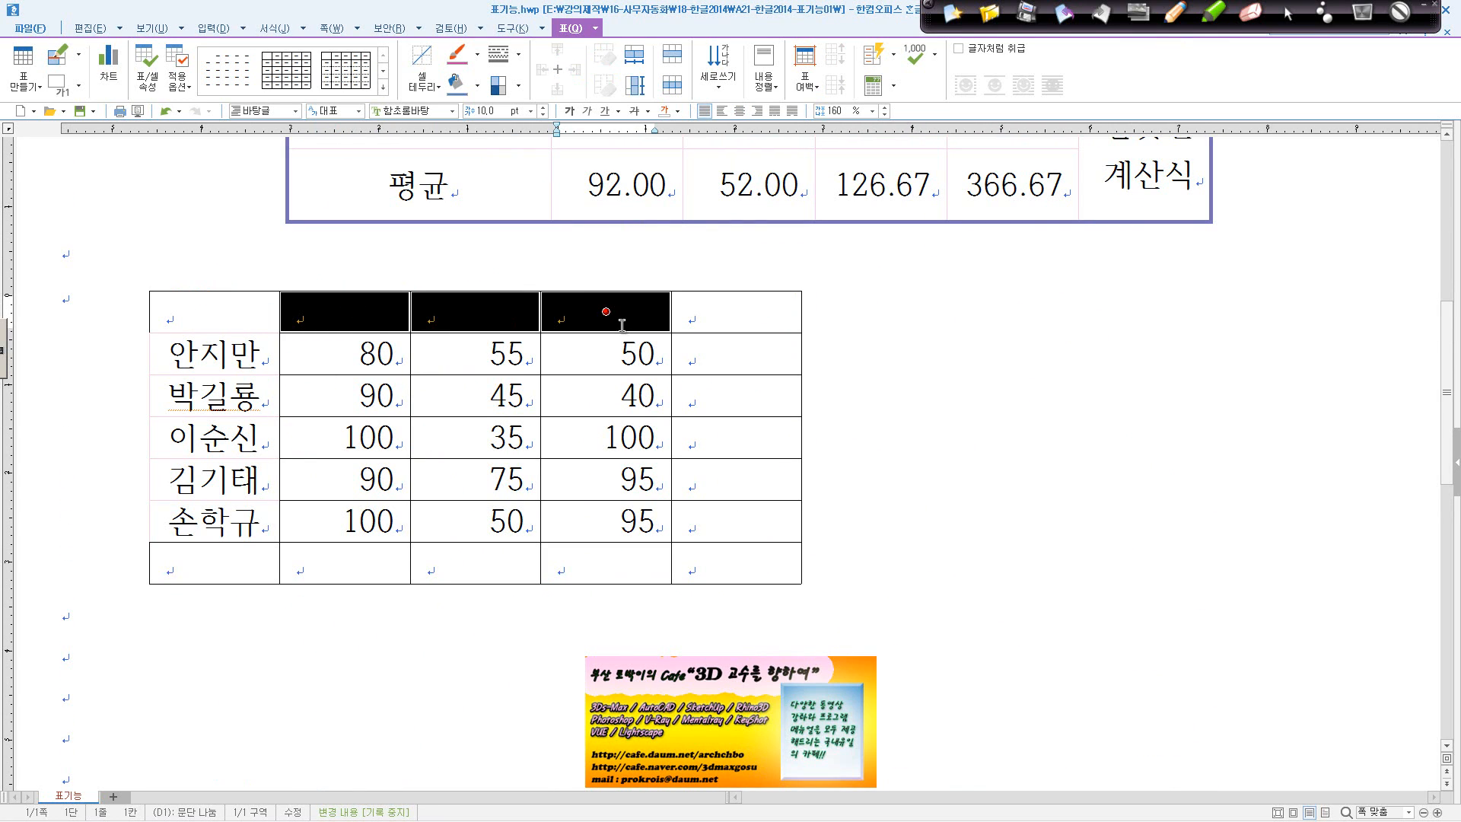
pyautogui.click(740, 357)
pyautogui.click(342, 318)
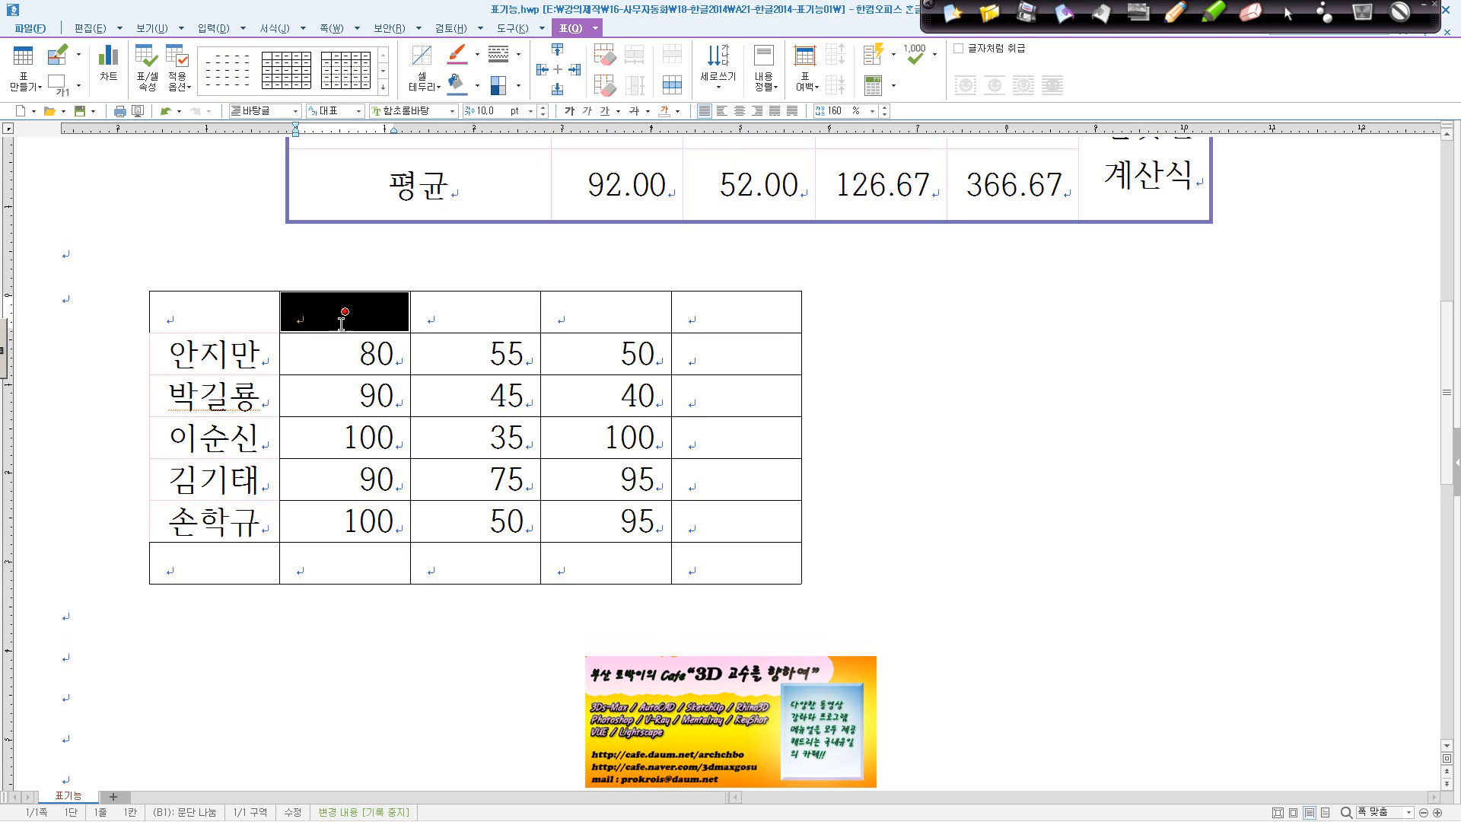
pyautogui.click(342, 319)
pyautogui.hotkey('ctrl', 'v')
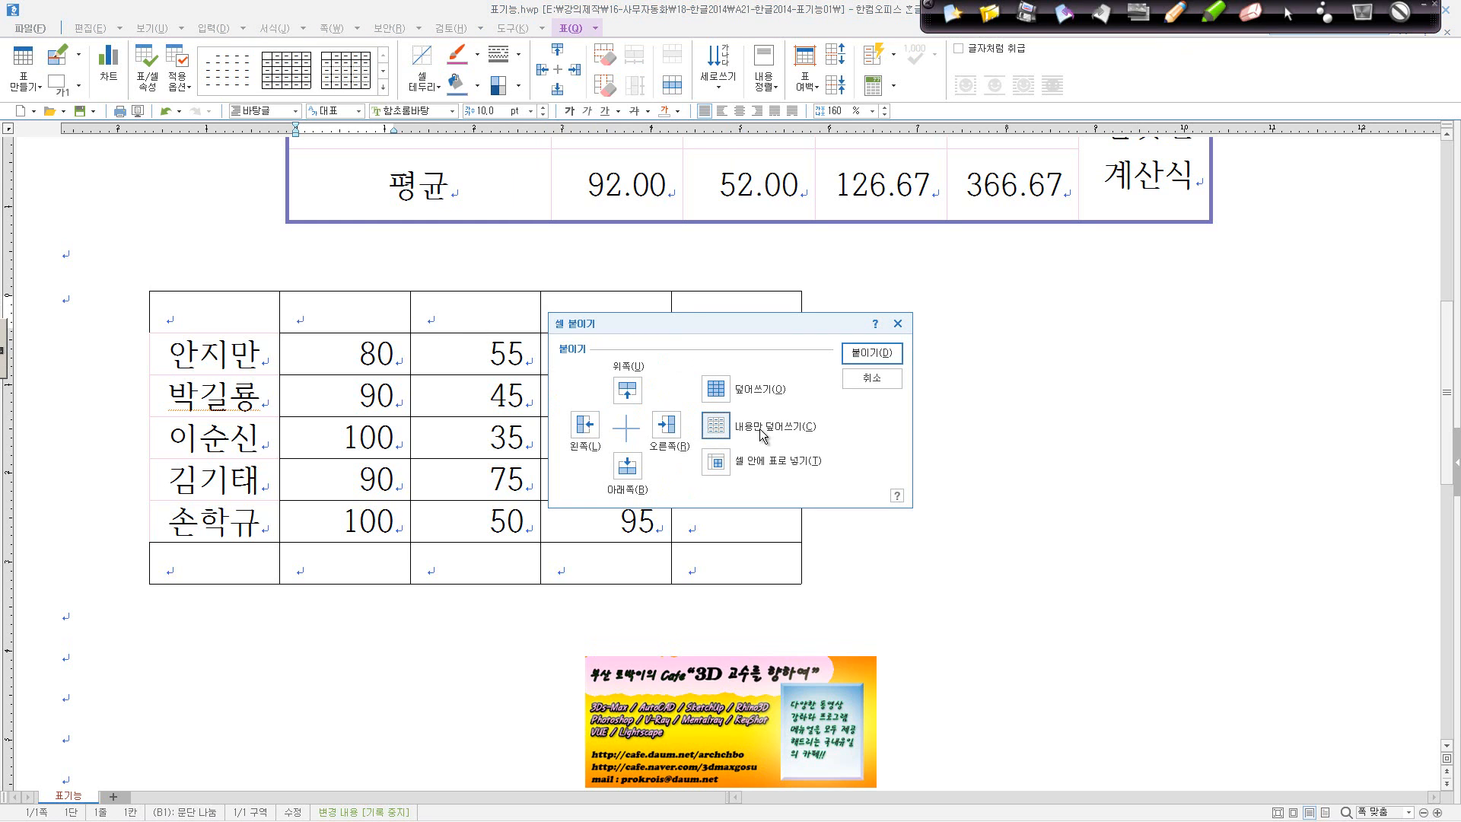
pyautogui.click(883, 361)
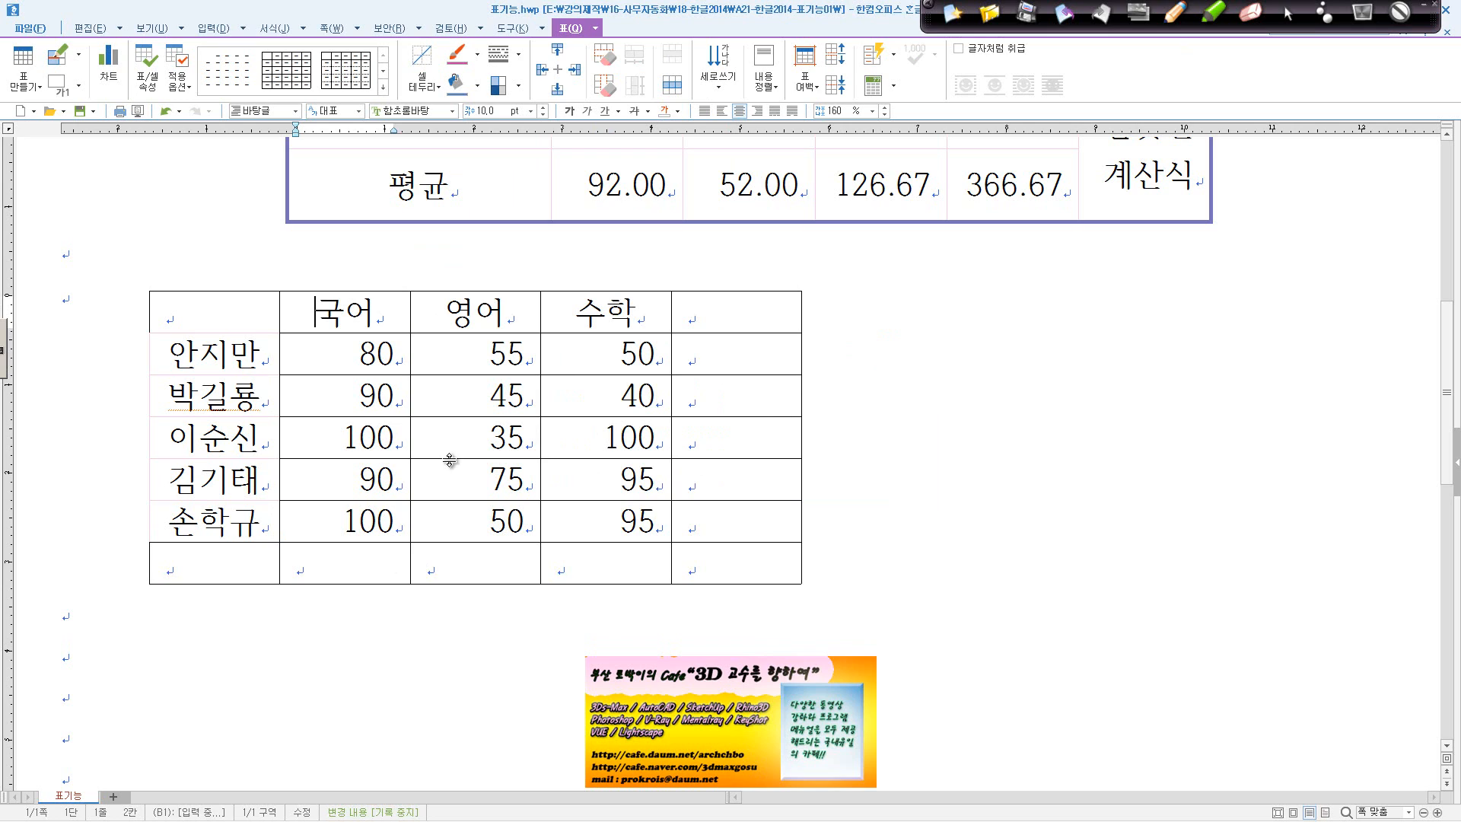
# Extend the new table's 국어 values, from the first student down, to 8000, 90000, 10000, 9010 and 10000.
pyautogui.click(379, 354)
pyautogui.write('00')
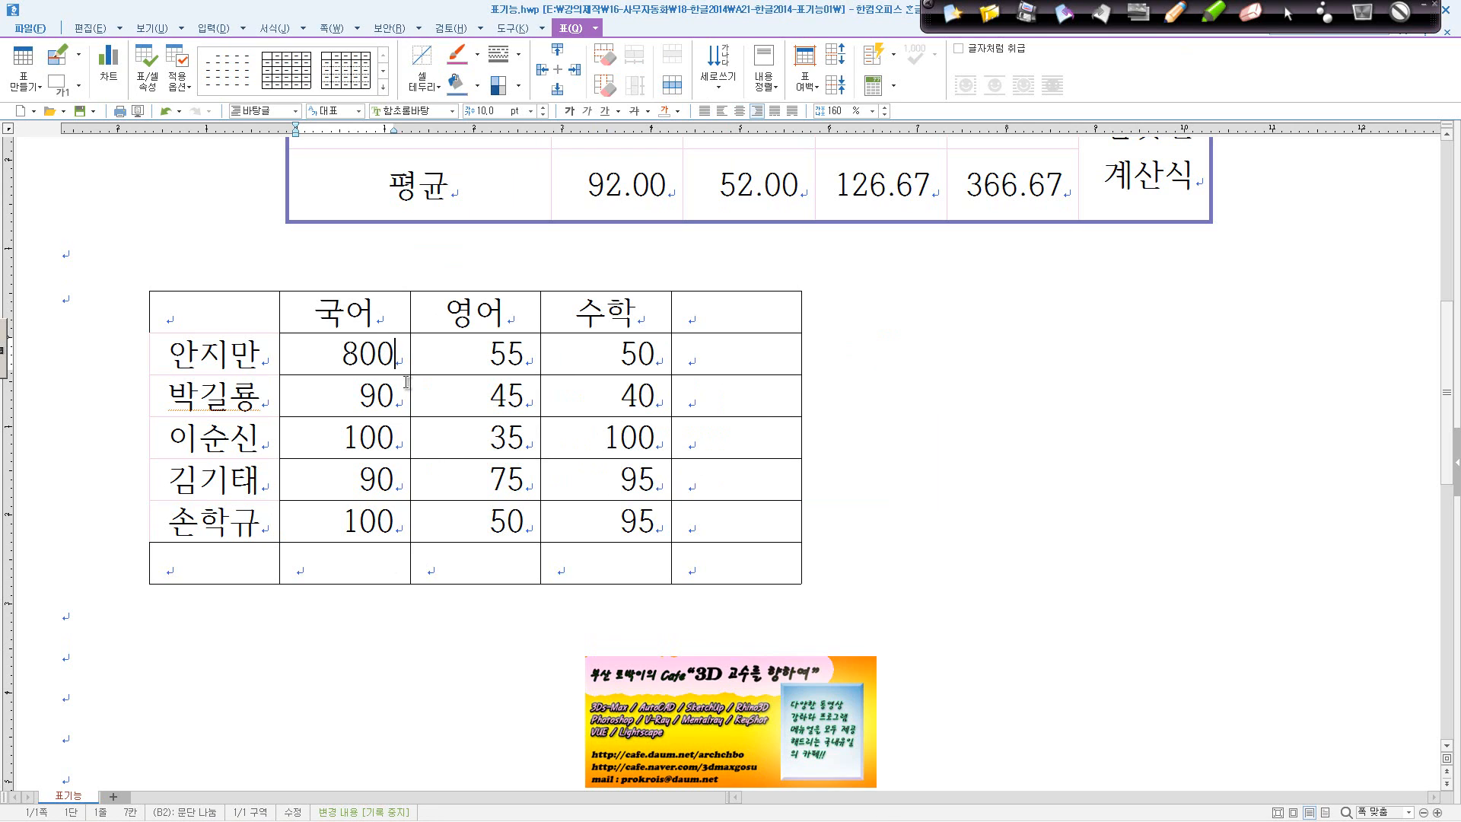
pyautogui.press('Down')
pyautogui.write('000')
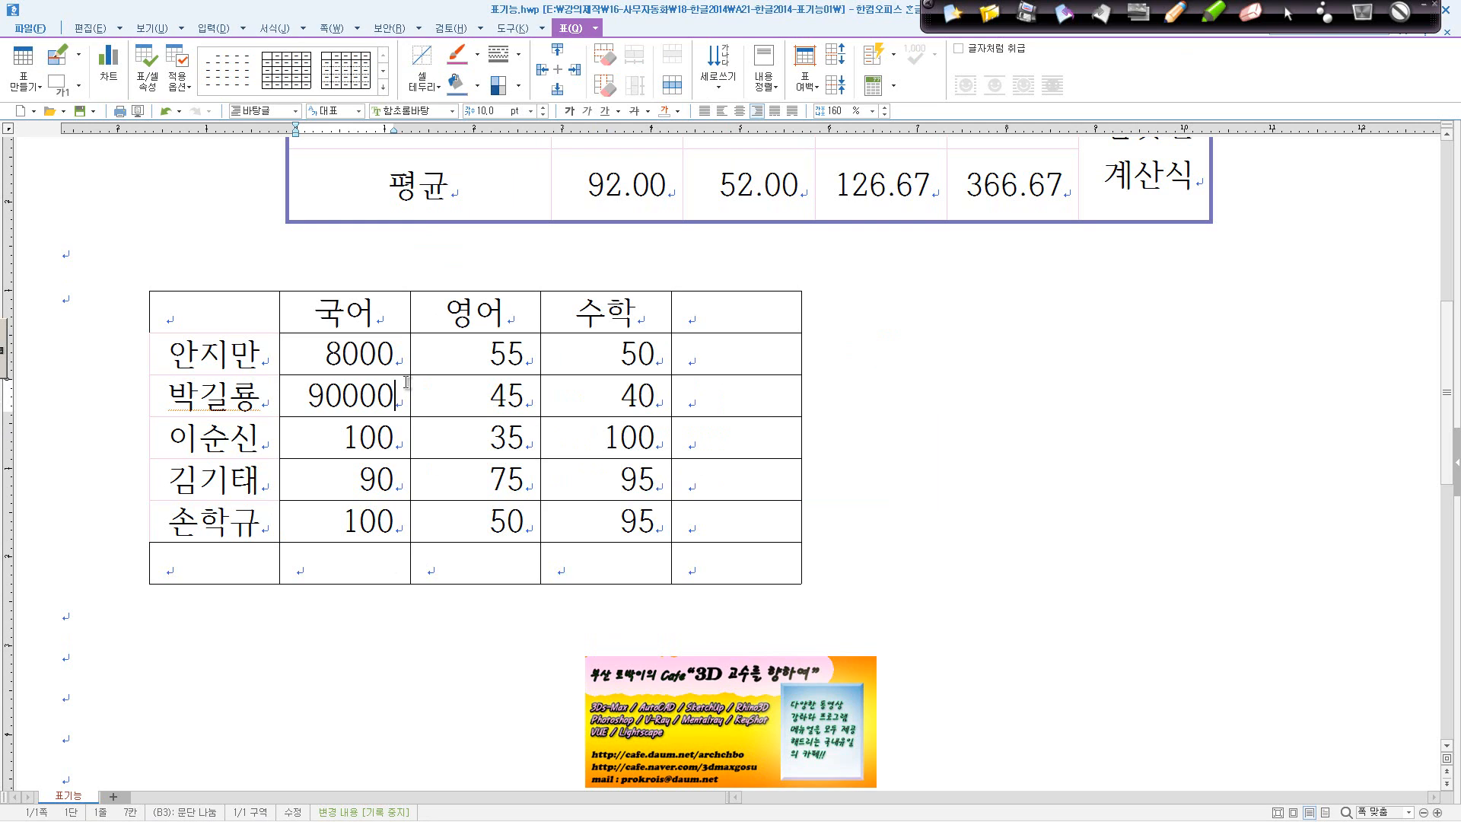
pyautogui.press('Down')
pyautogui.write('000')
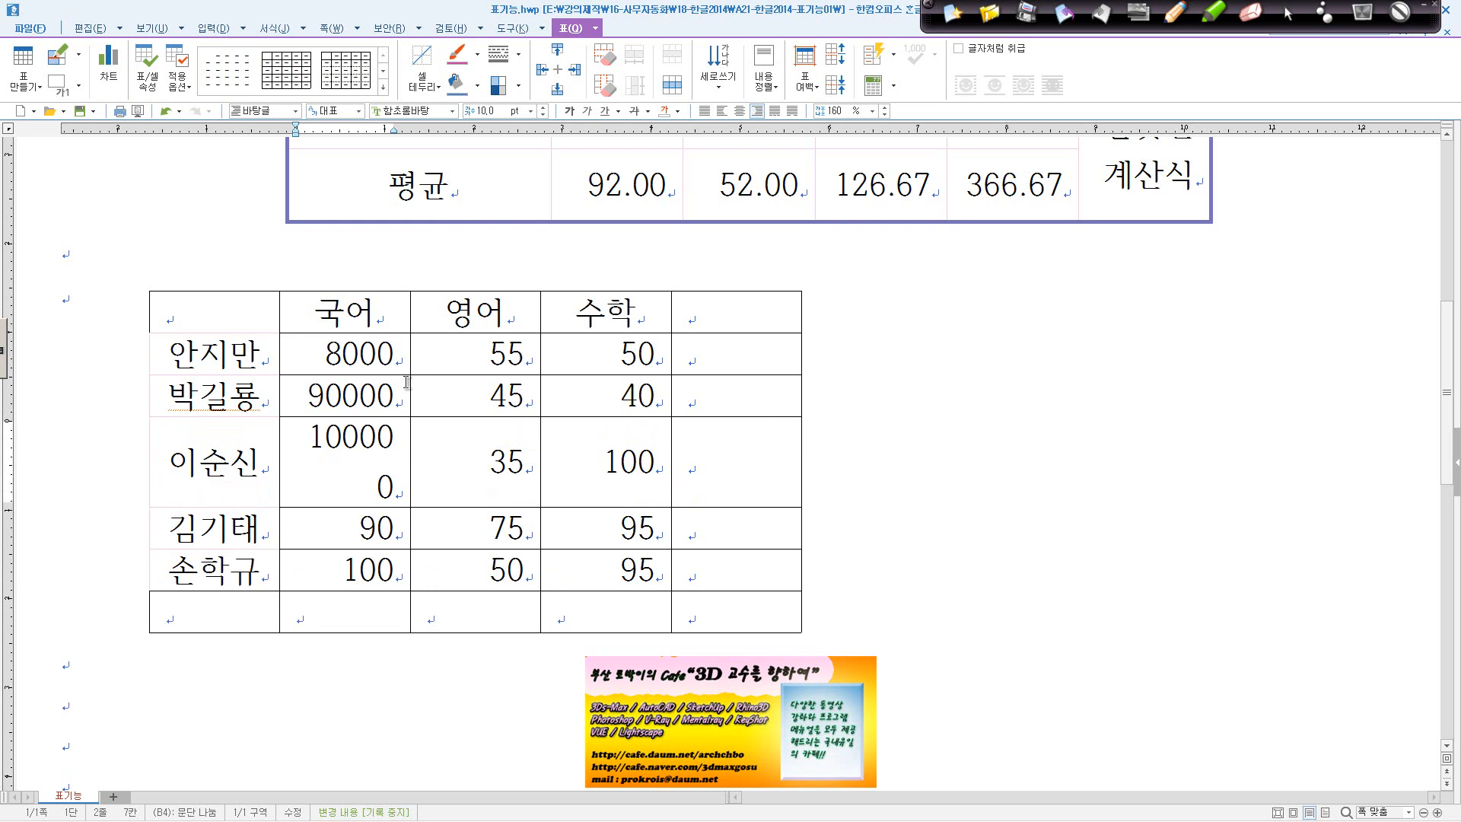
pyautogui.press('BackSpace')
pyautogui.press('Down')
pyautogui.write('10')
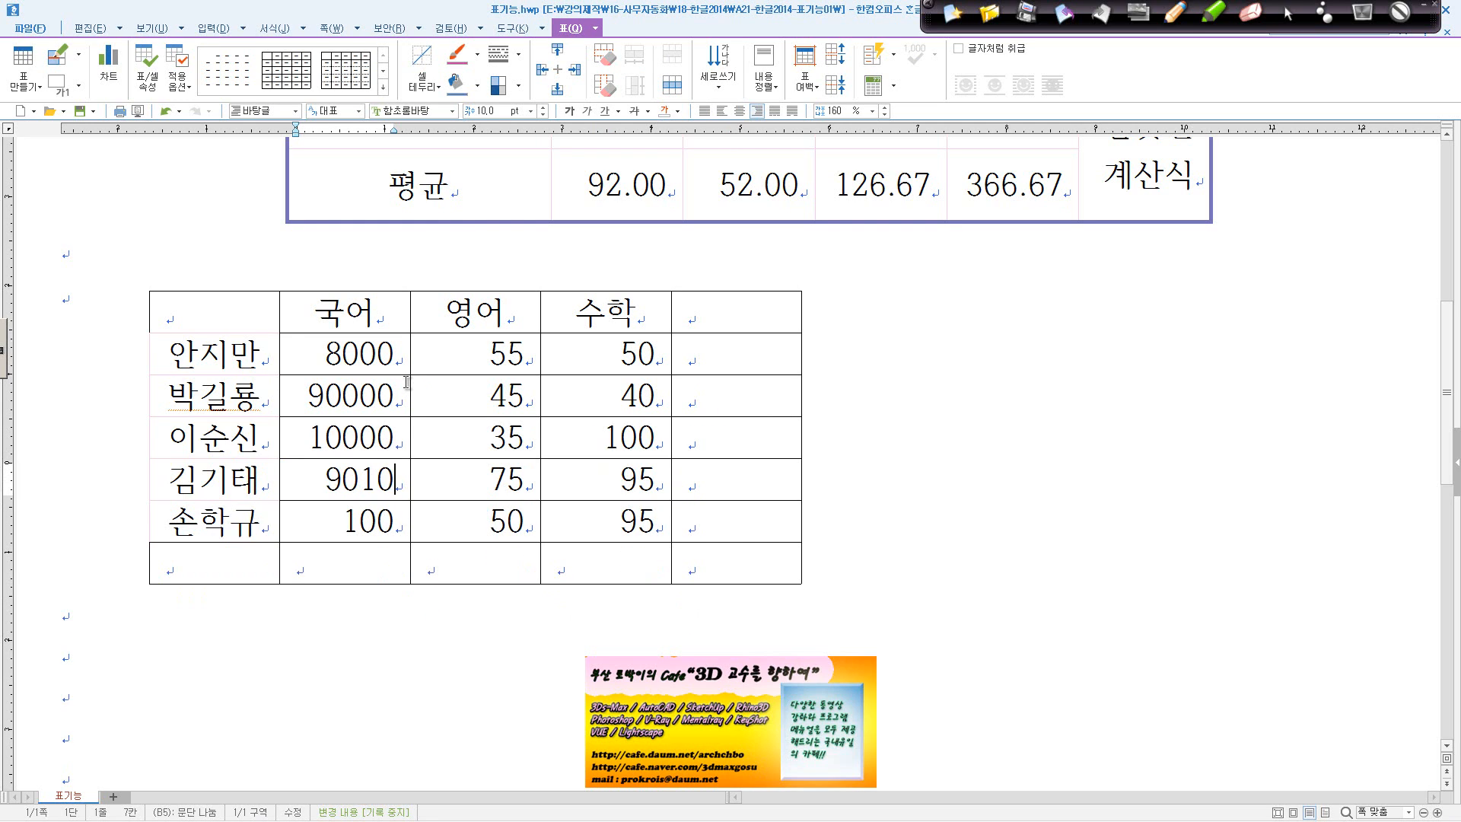
pyautogui.press('Down')
pyautogui.write('000')
pyautogui.press('BackSpace')
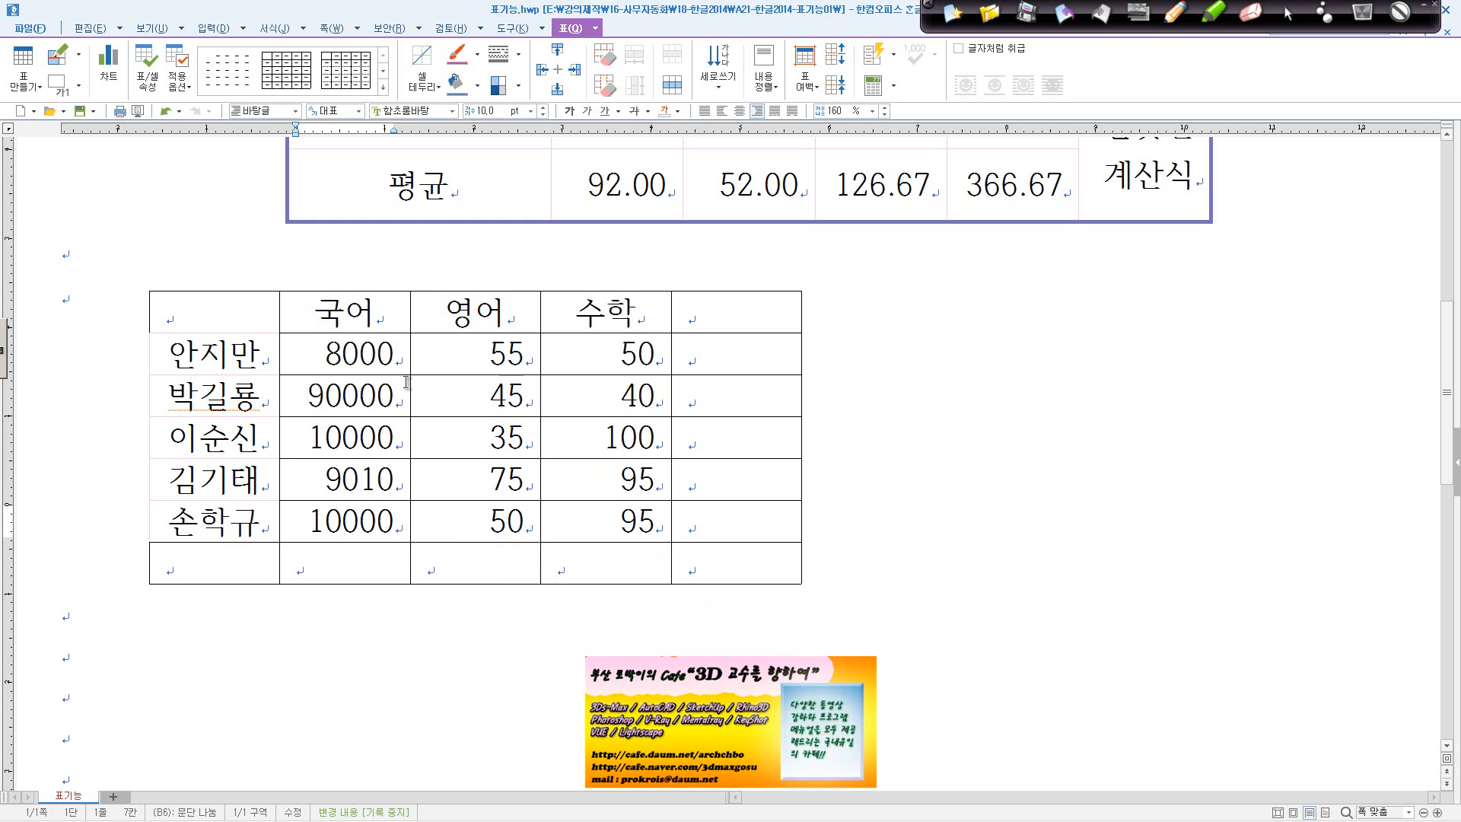
# Extend the new table's 영어 values, from the last student up, to 5000, 7555, 3553, 45545 and 55414.
pyautogui.press('Right')
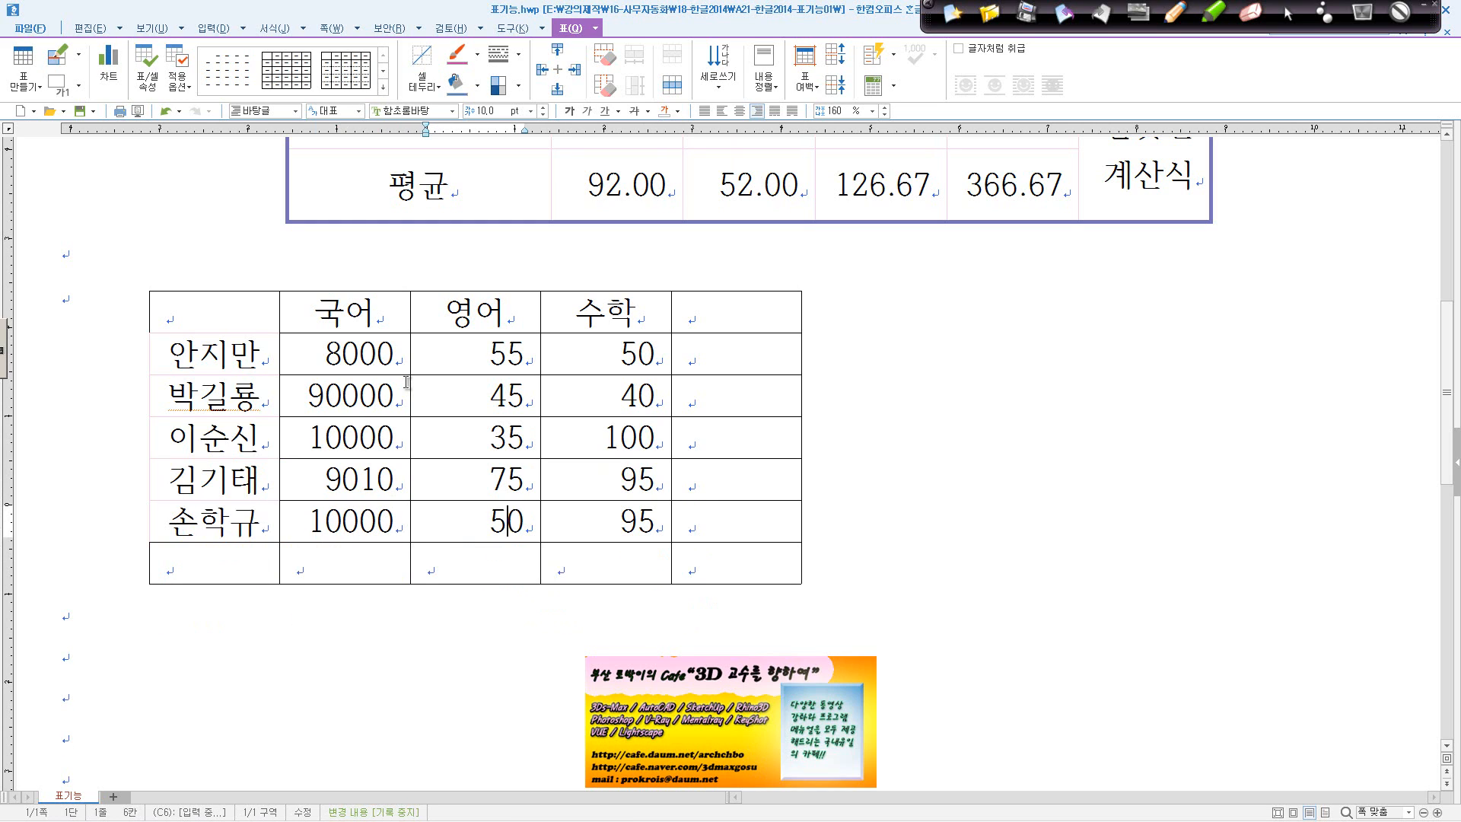
pyautogui.press('Right')
pyautogui.write('00')
pyautogui.press('Up')
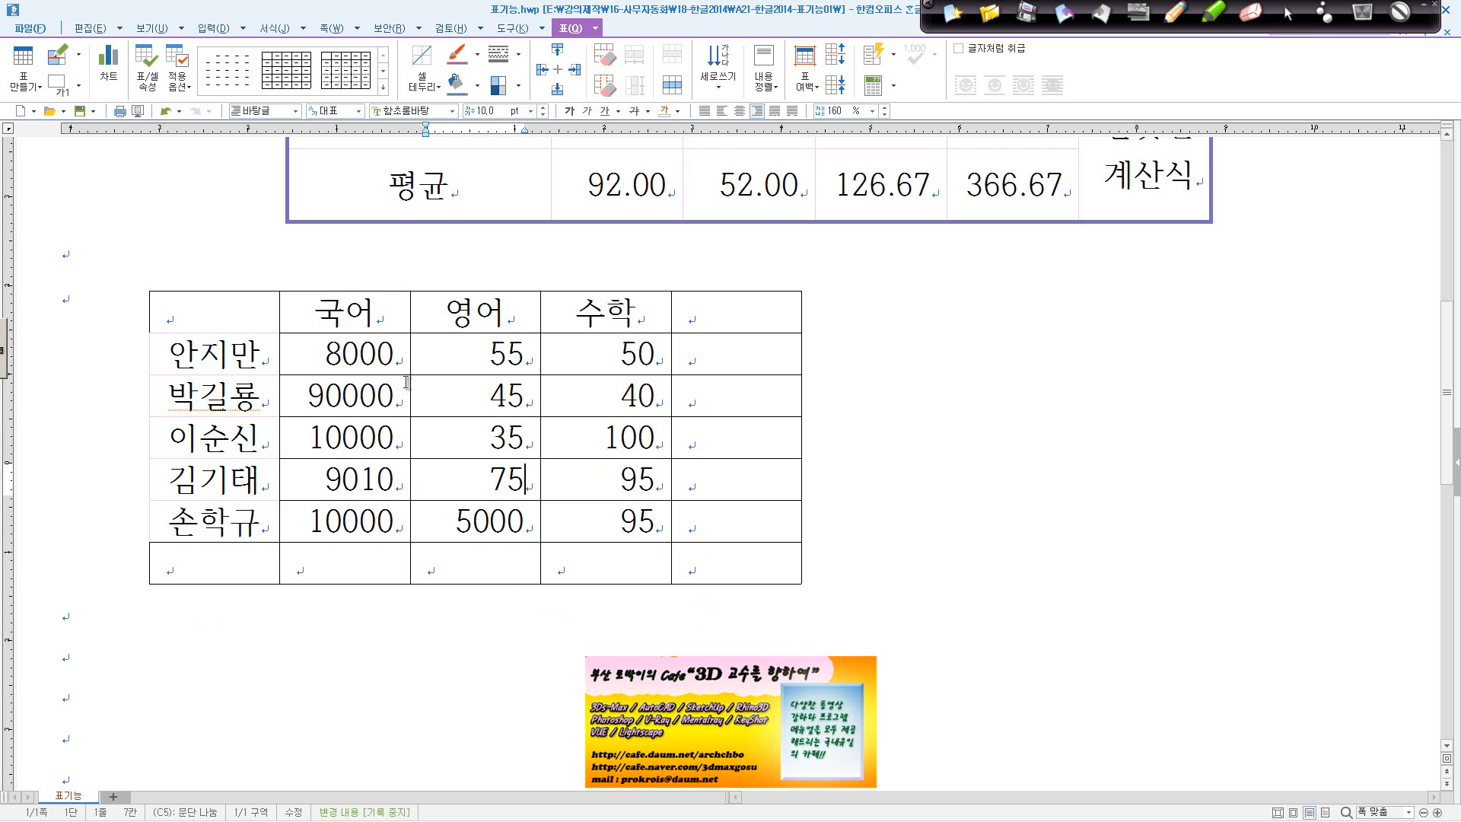
pyautogui.write('55')
pyautogui.press('Up')
pyautogui.write('53')
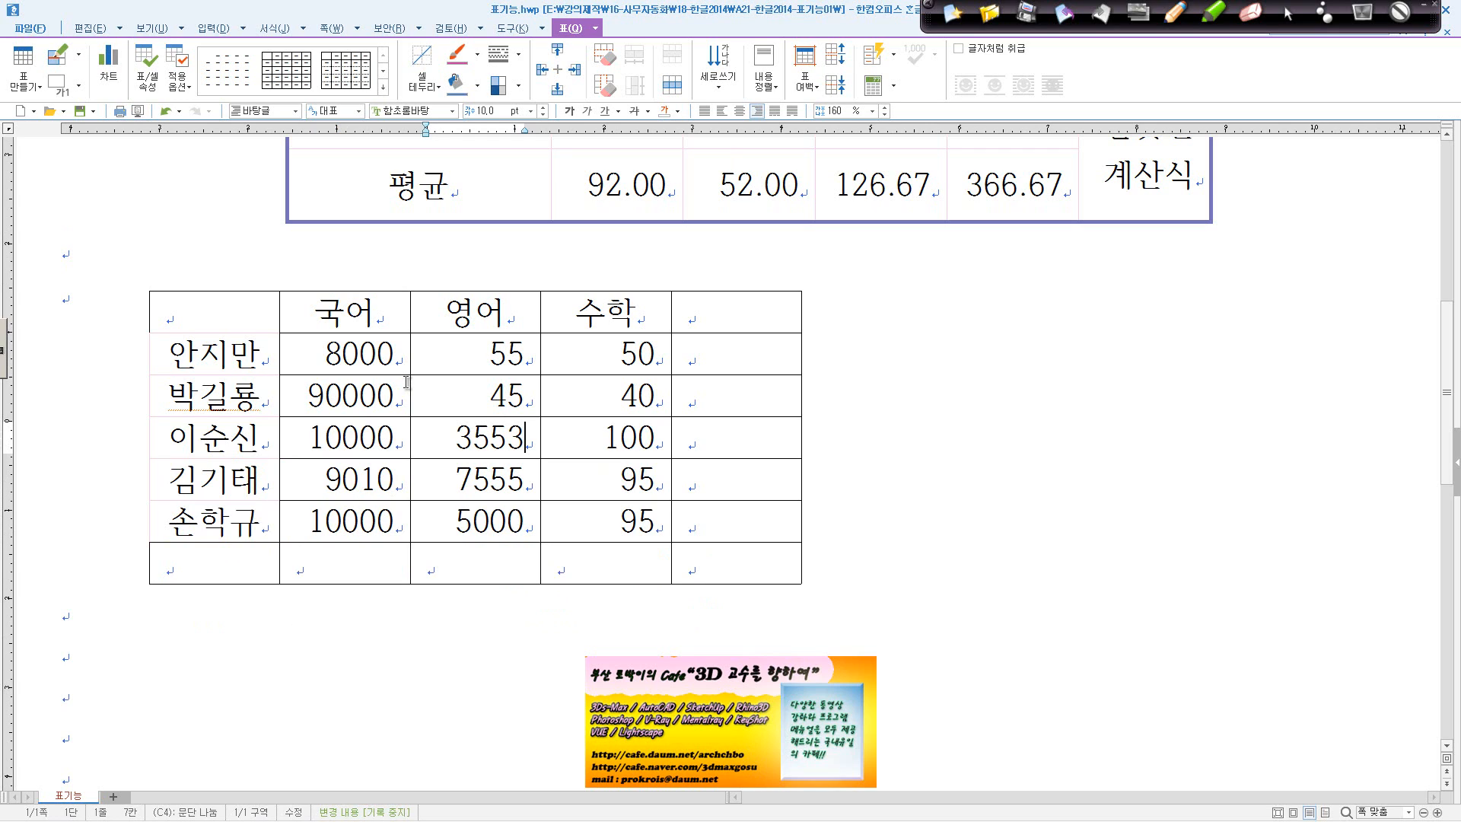
pyautogui.press('Up')
pyautogui.write('545')
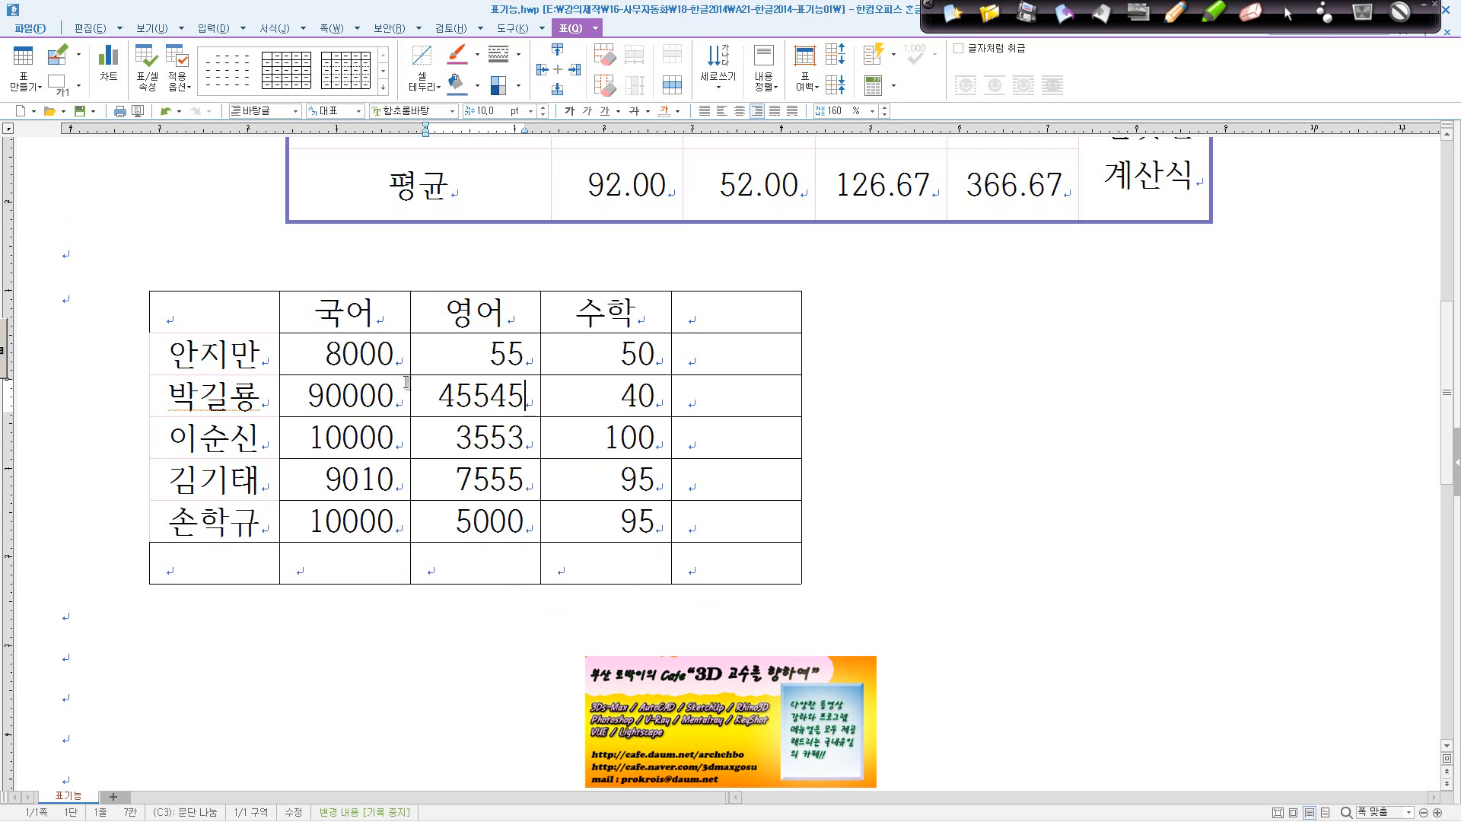
pyautogui.press('Up')
pyautogui.write('4145')
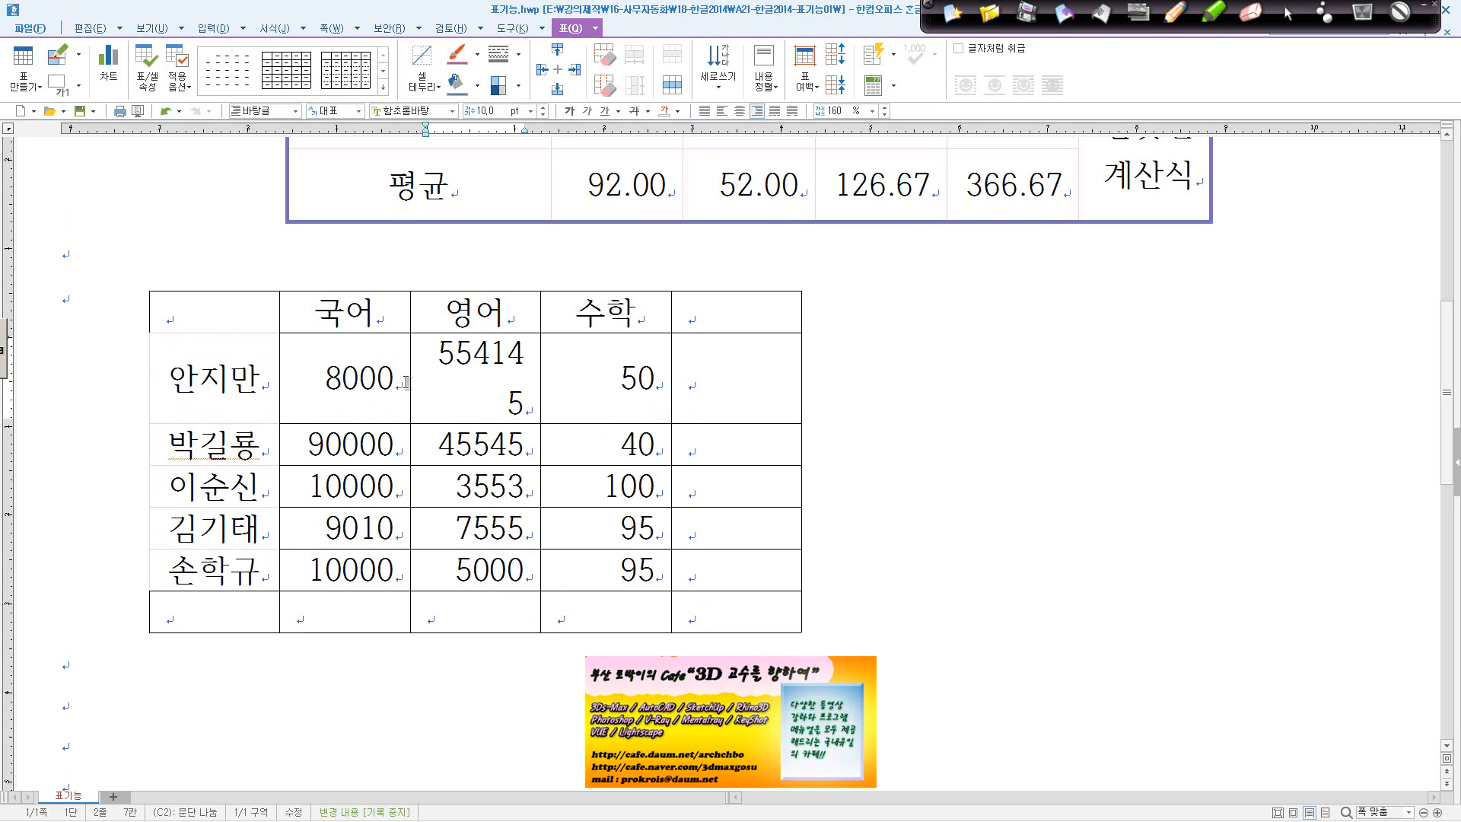
pyautogui.press('BackSpace')
# Change the new table's 수학 values, from the first student down, to 52511, 40564, 10041, 95253 and 95484.
pyautogui.press('Right')
pyautogui.press('Right')
pyautogui.press('Delete')
pyautogui.write('2511')
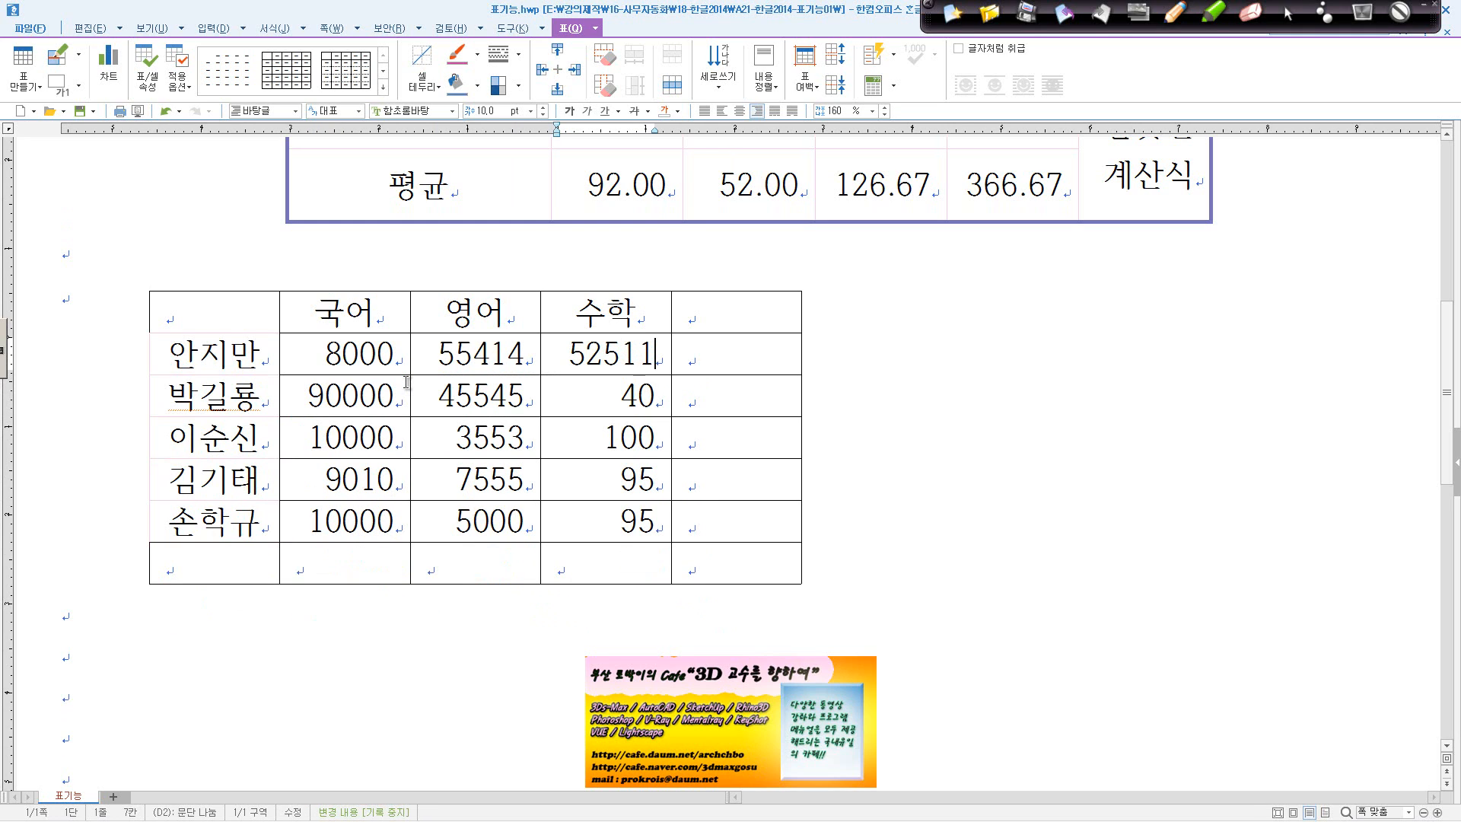
pyautogui.press('Down')
pyautogui.write('5645')
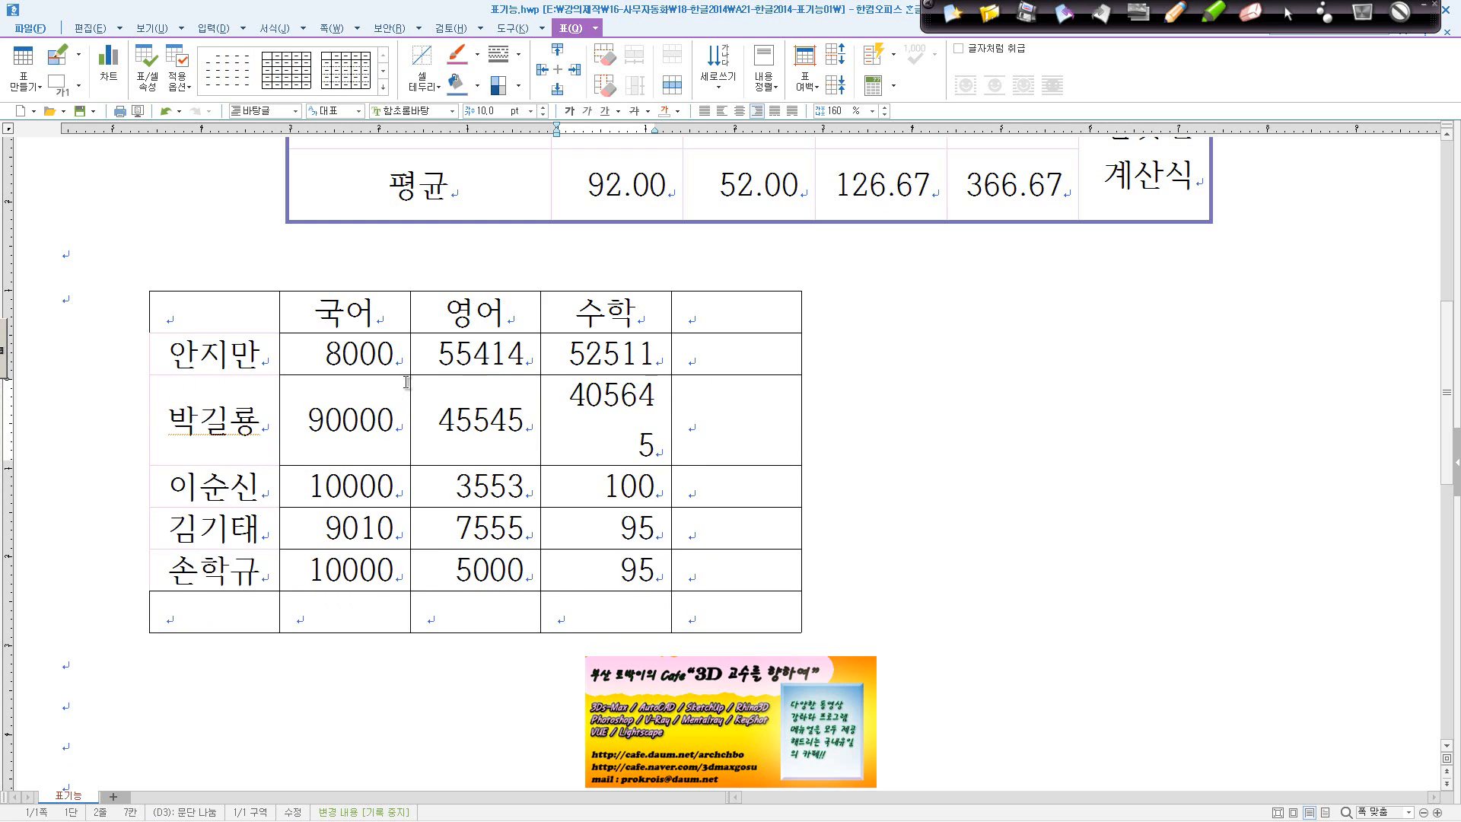
pyautogui.press('BackSpace')
pyautogui.press('Down')
pyautogui.write('4')
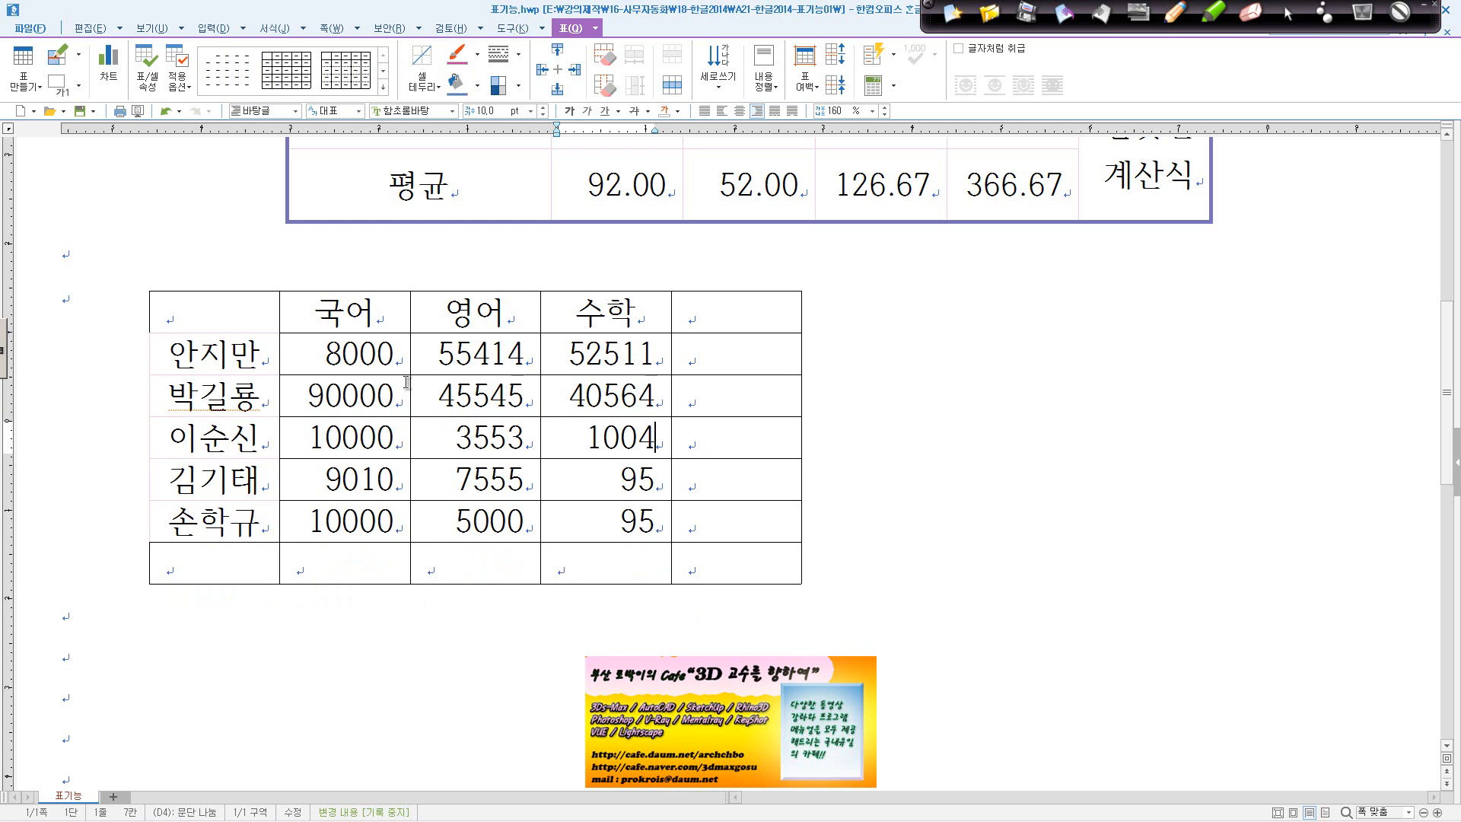
pyautogui.write('14')
pyautogui.press('BackSpace')
pyautogui.press('Down')
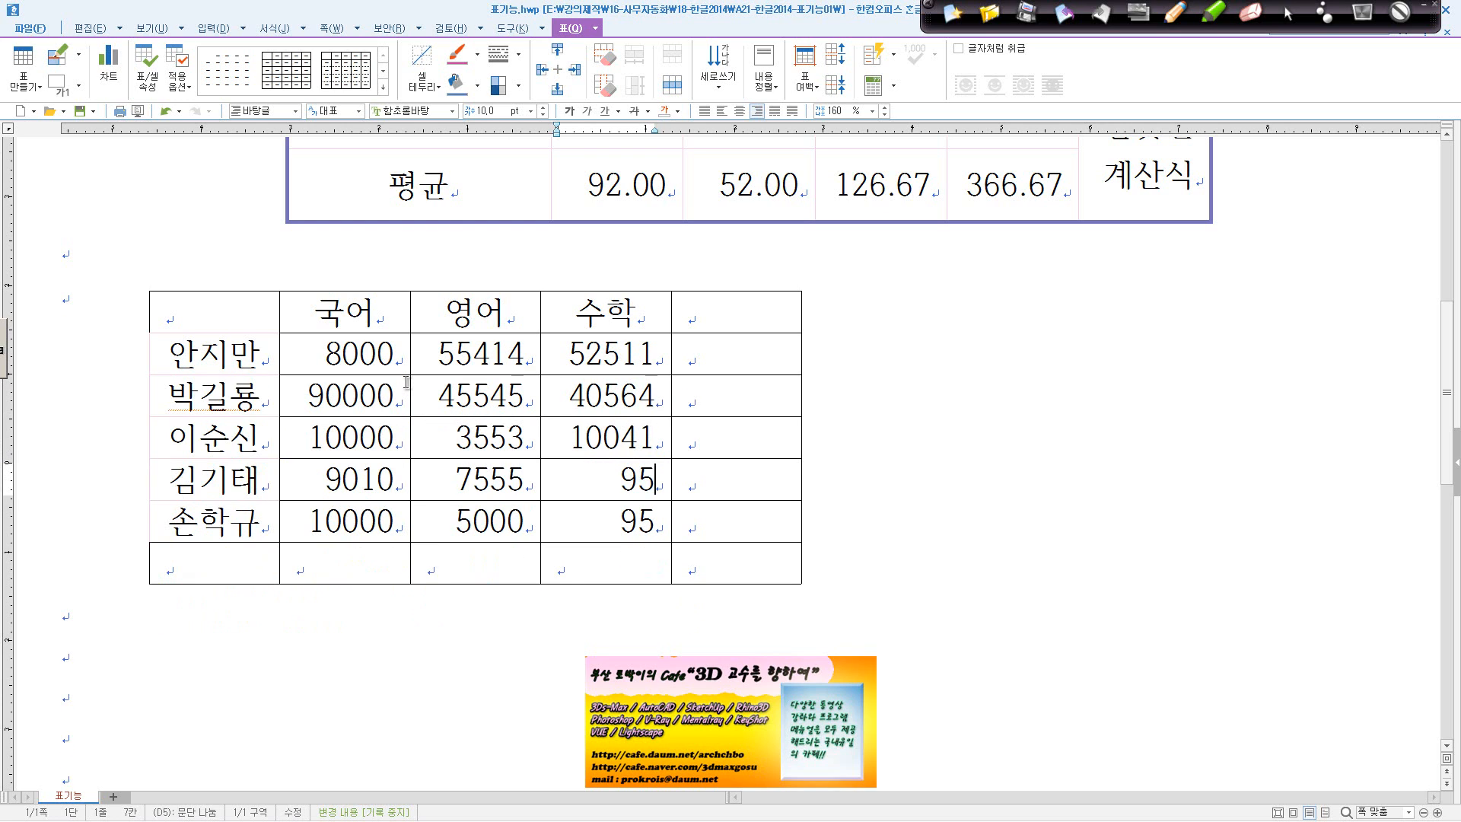
pyautogui.write('253')
pyautogui.press('Down')
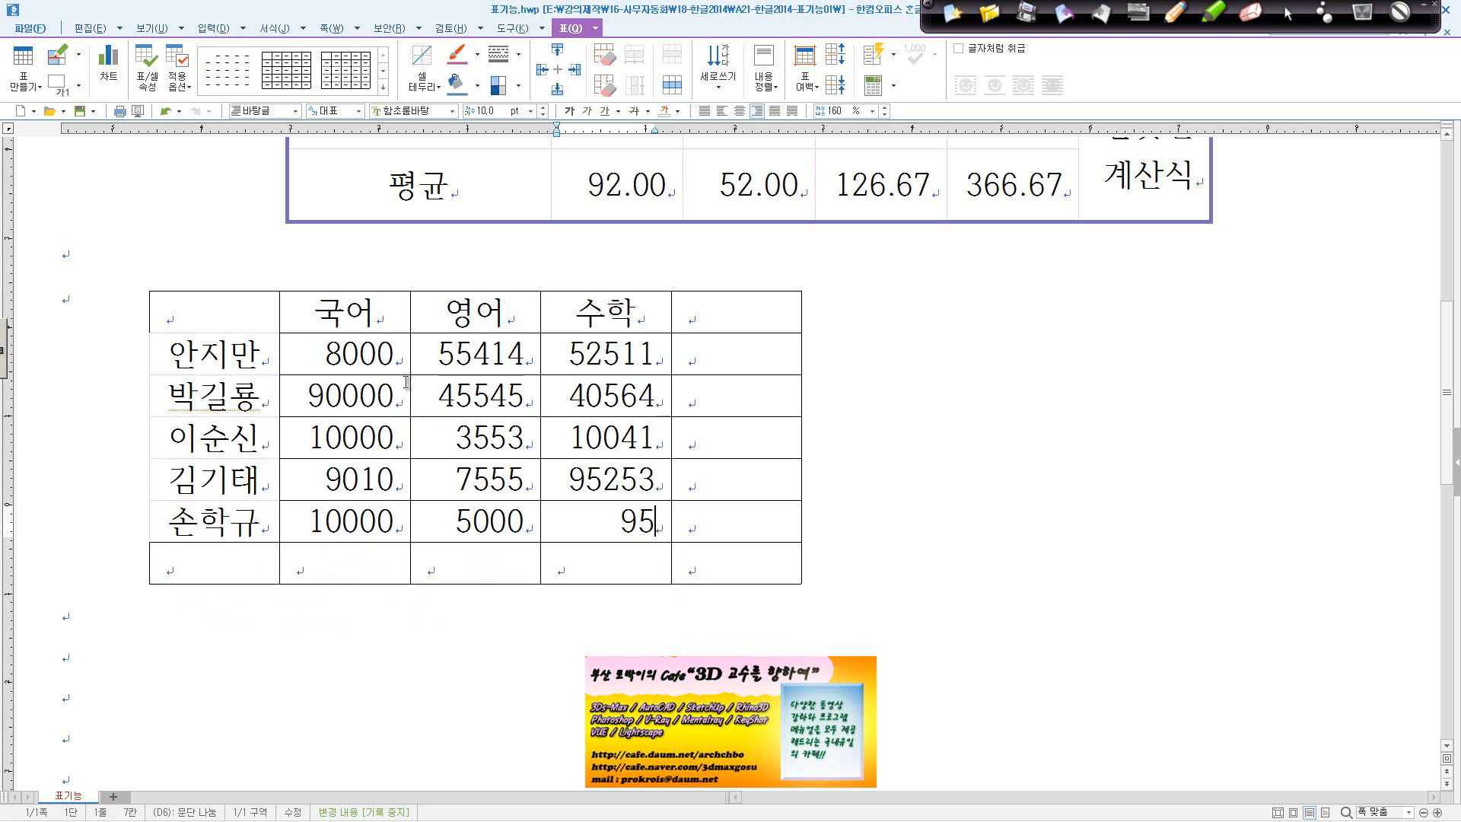
pyautogui.write('484')
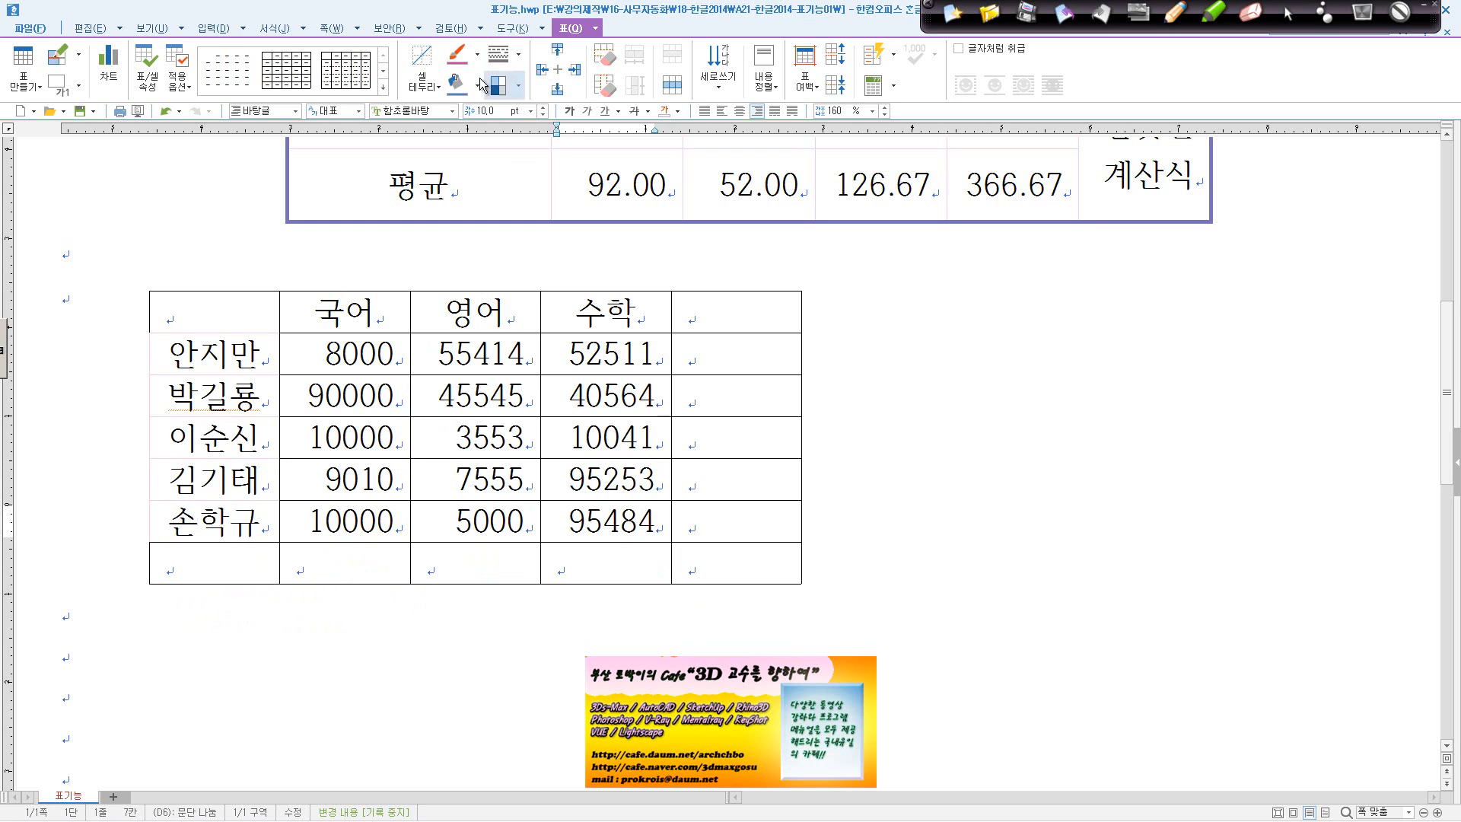
# Add thousands separators to all five students' 국어, 영어 and 수학 values in the new table.
pyautogui.moveTo(336, 370); pyautogui.dragTo(663, 527)
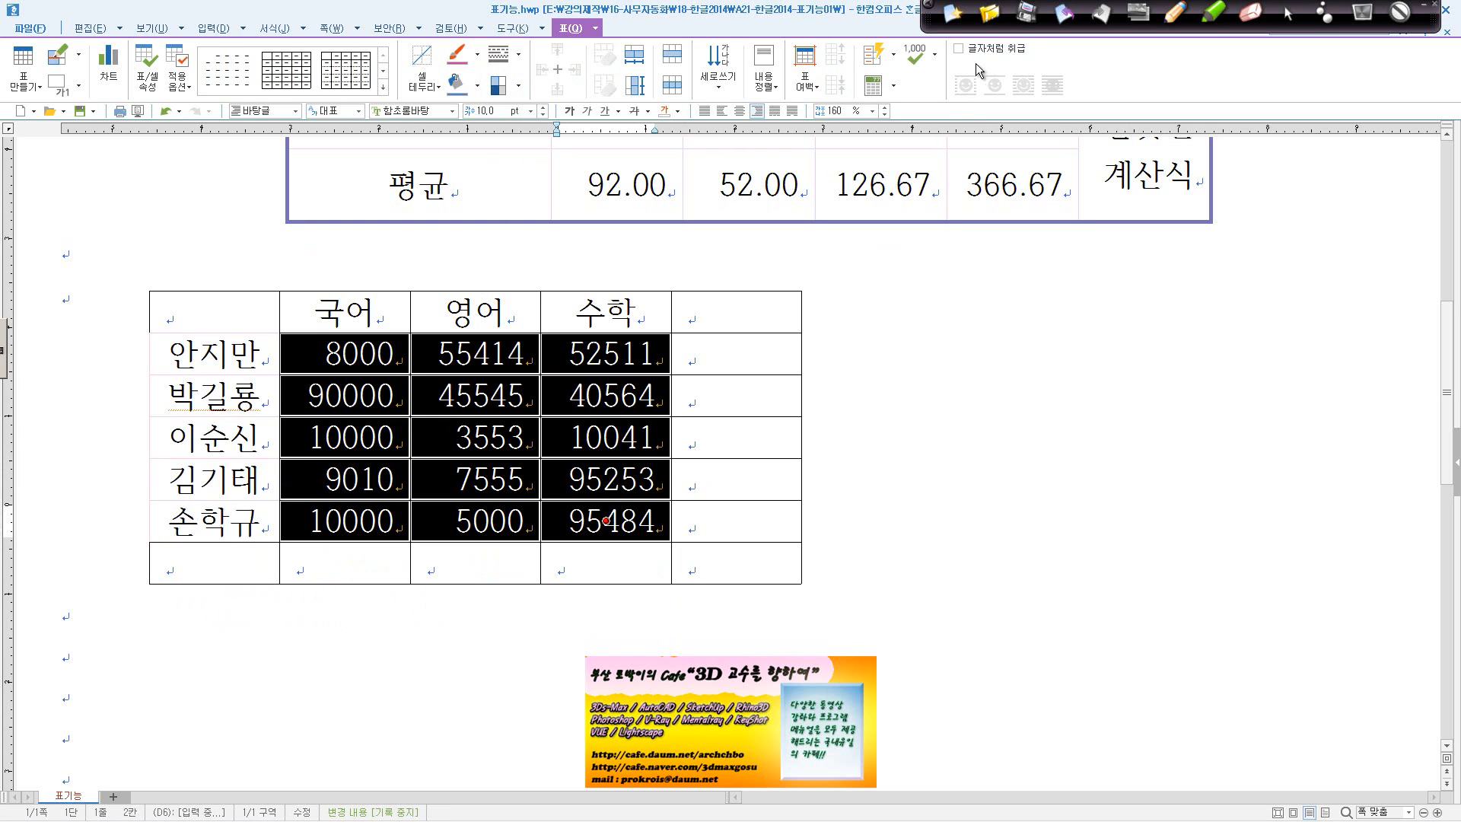
pyautogui.click(925, 60)
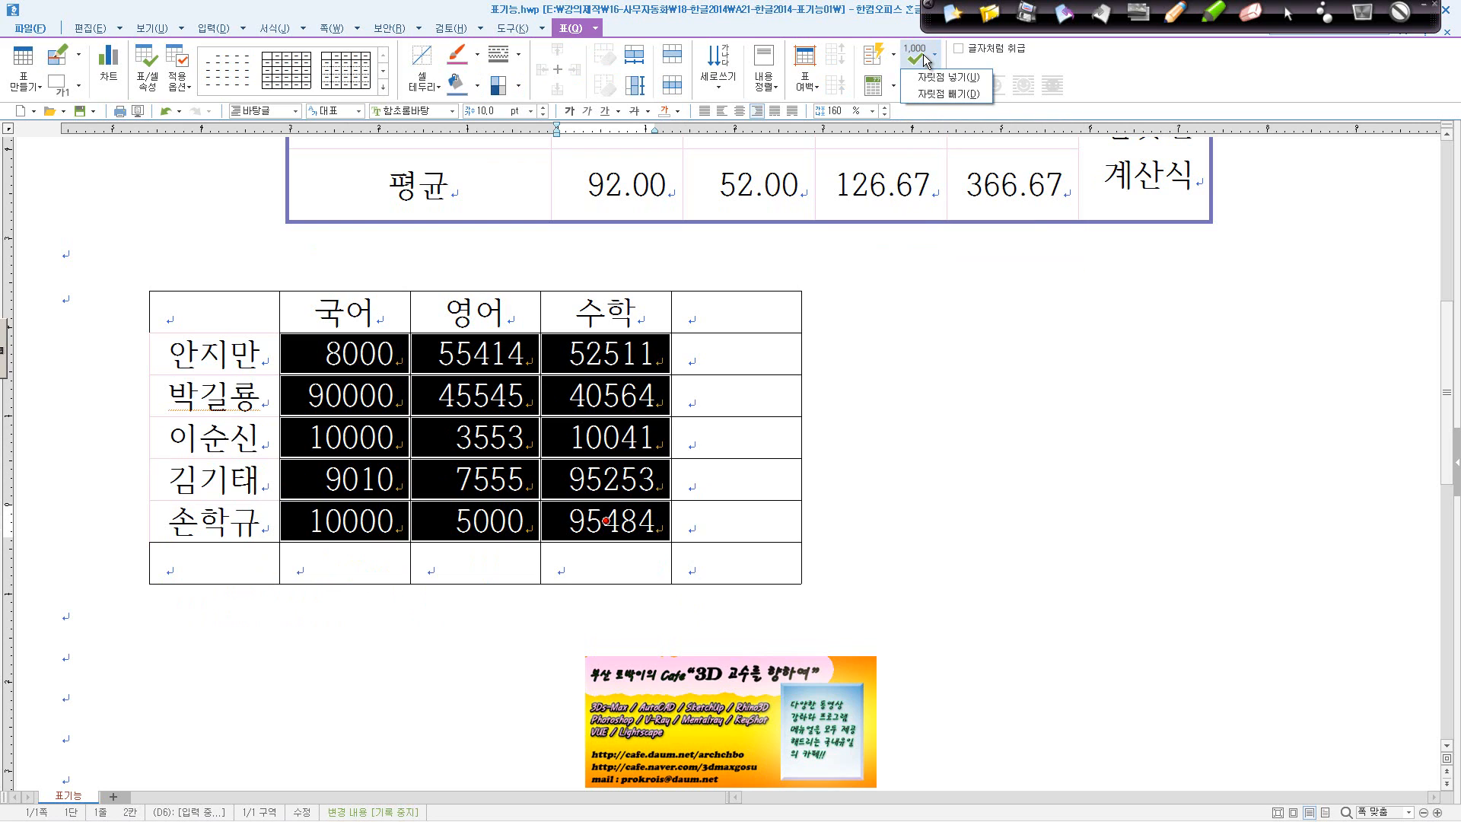
pyautogui.click(950, 77)
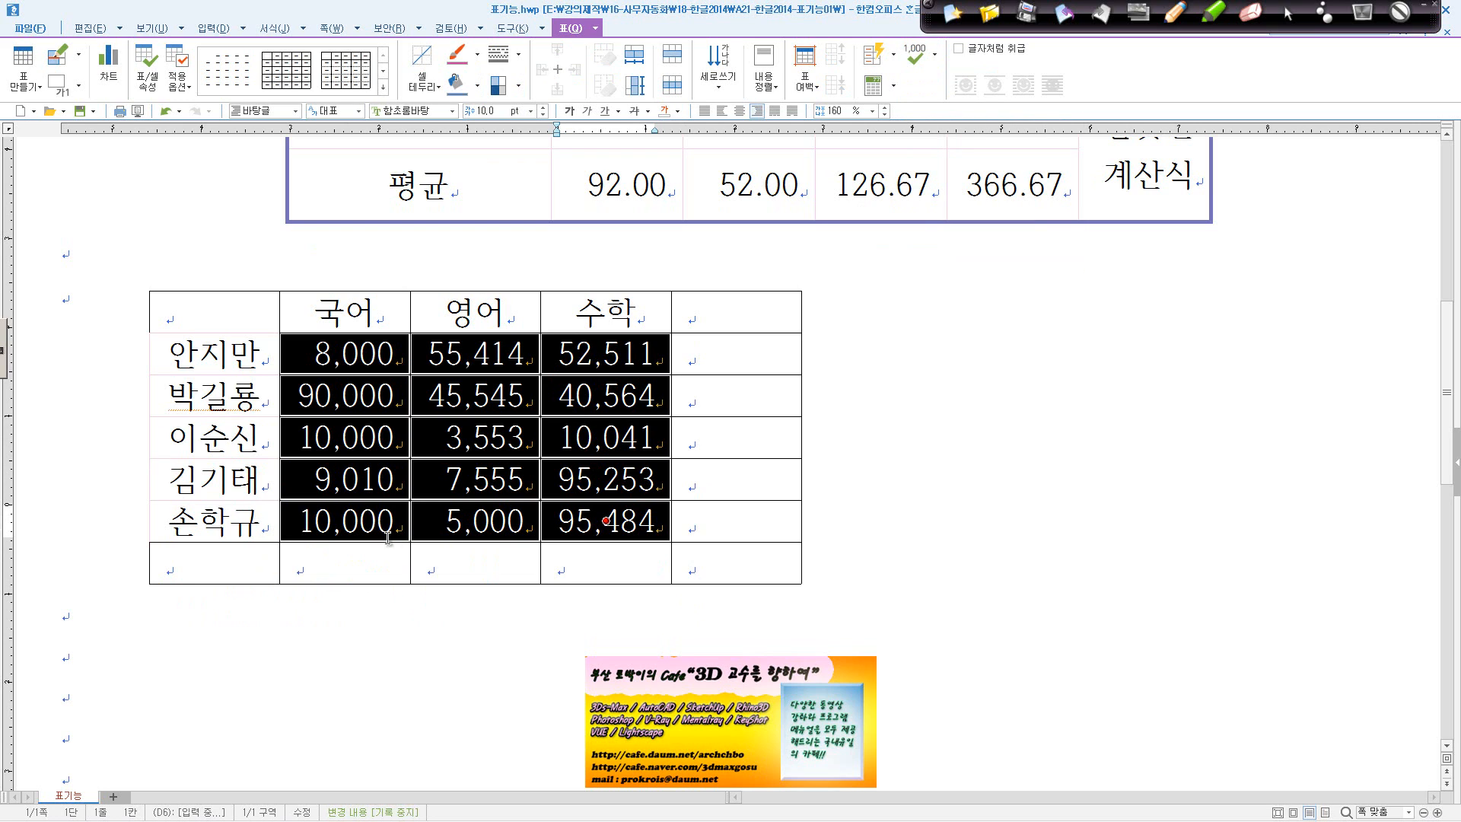
# Insert a vertical sum formula in the empty bottom cell of the new table's 국어 column.
pyautogui.click(396, 565)
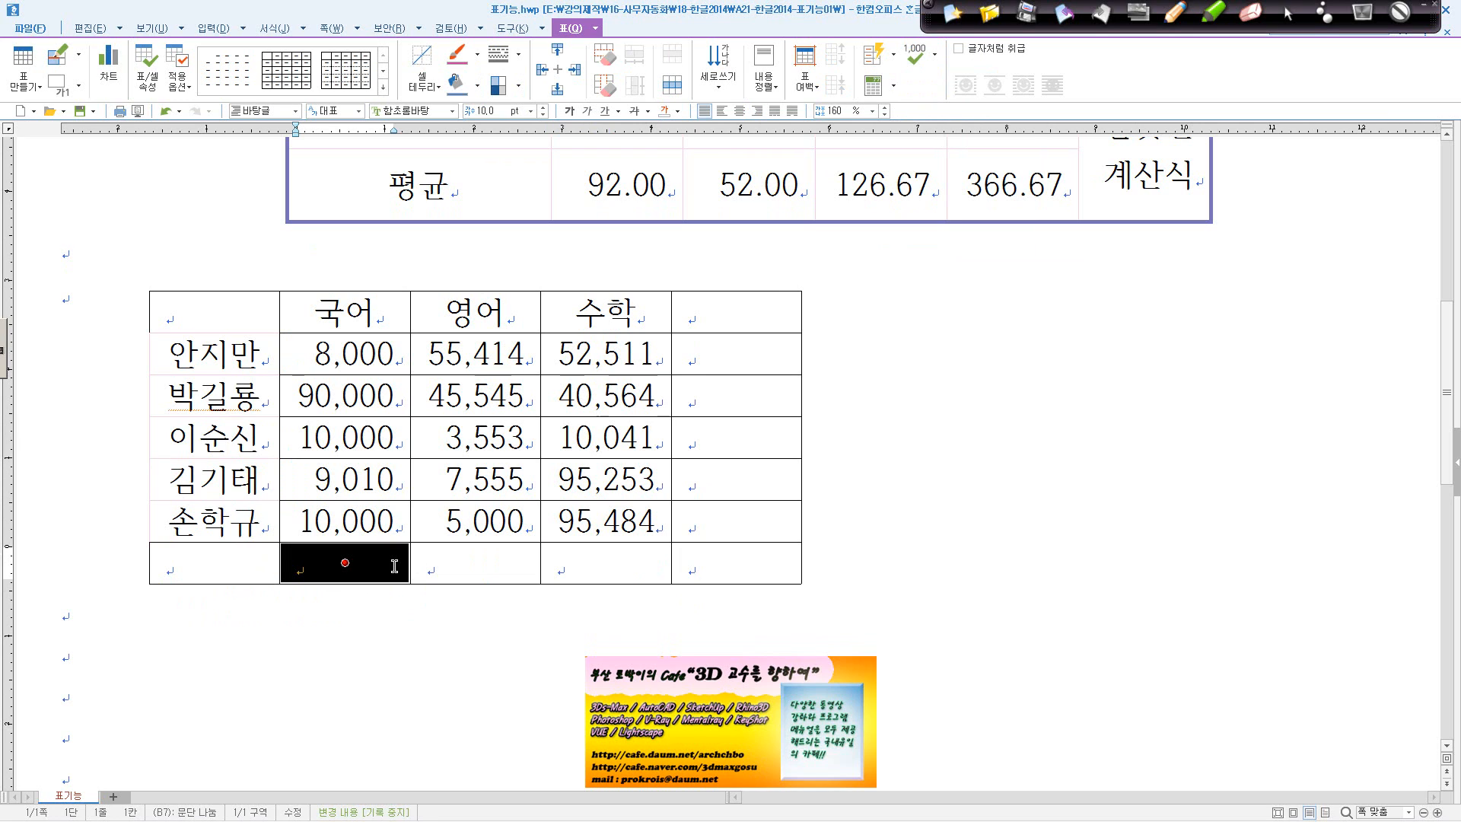
pyautogui.click(392, 567)
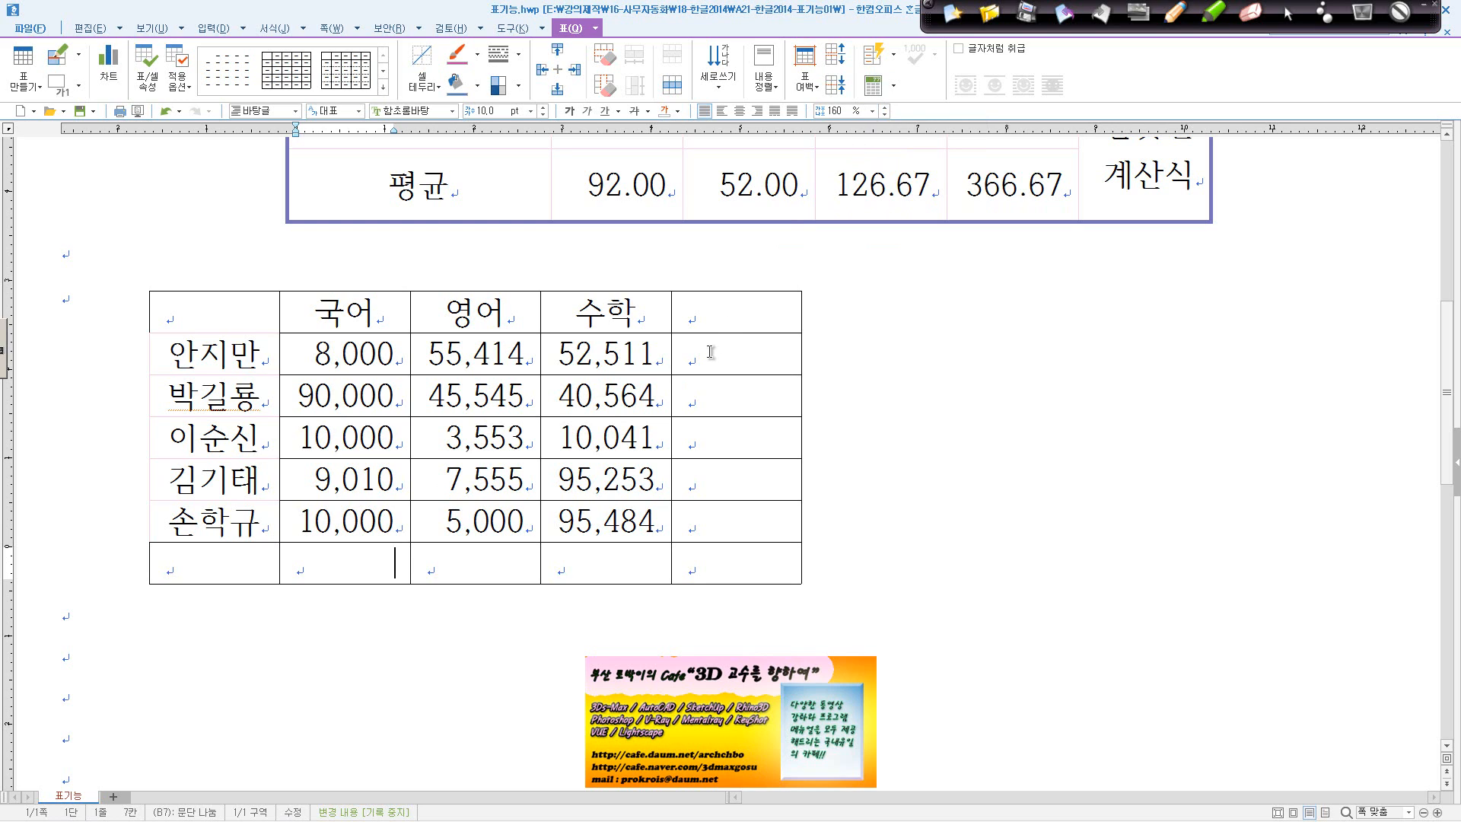
pyautogui.click(350, 567)
pyautogui.click(894, 86)
pyautogui.click(943, 210)
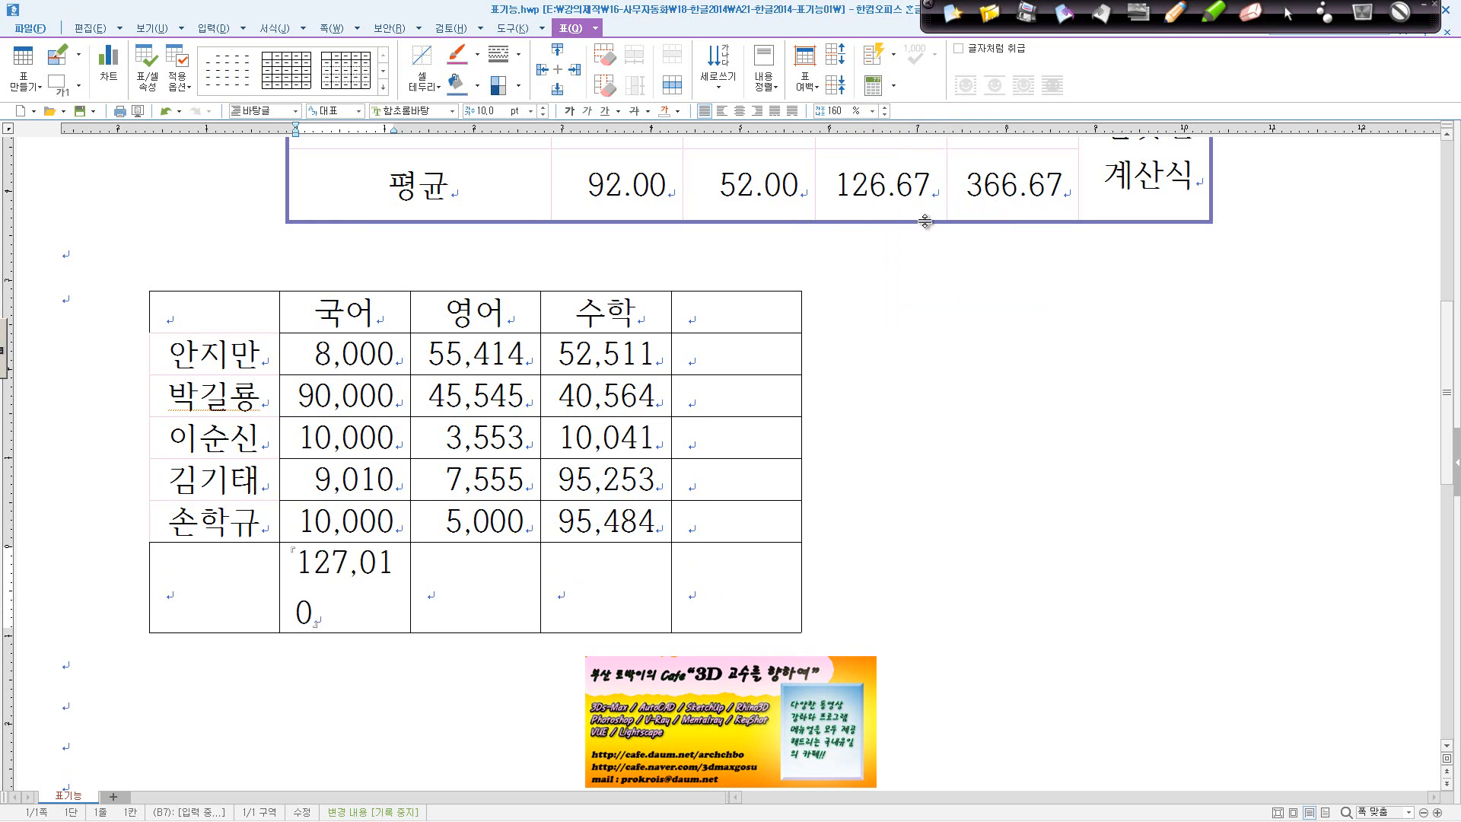
# Copy the 국어 sum formula into the bottom cells of the 영어 and 수학 columns.
pyautogui.click(474, 584)
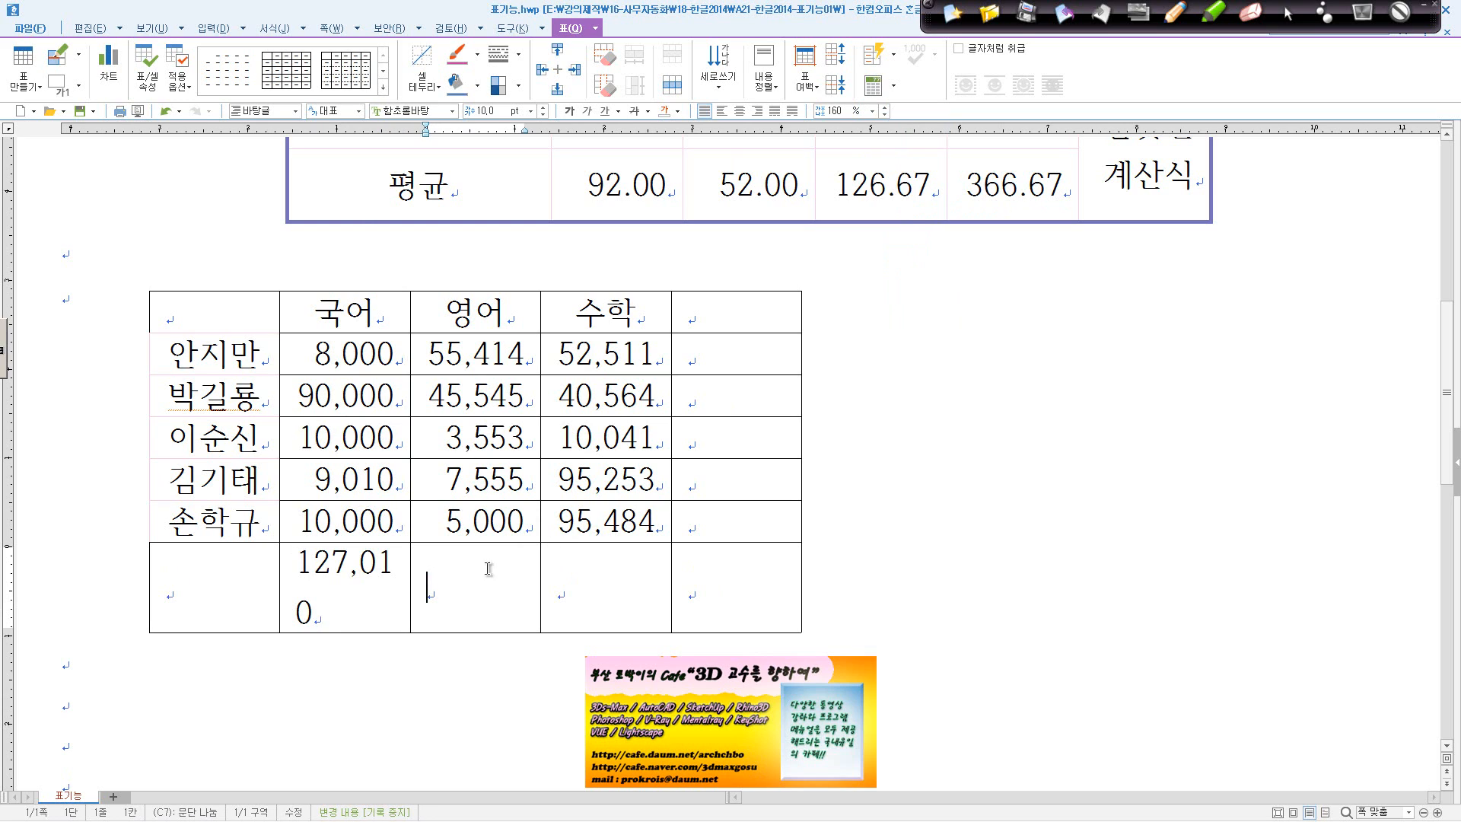
pyautogui.moveTo(338, 602); pyautogui.dragTo(289, 585)
pyautogui.hotkey('ctrl', 'c')
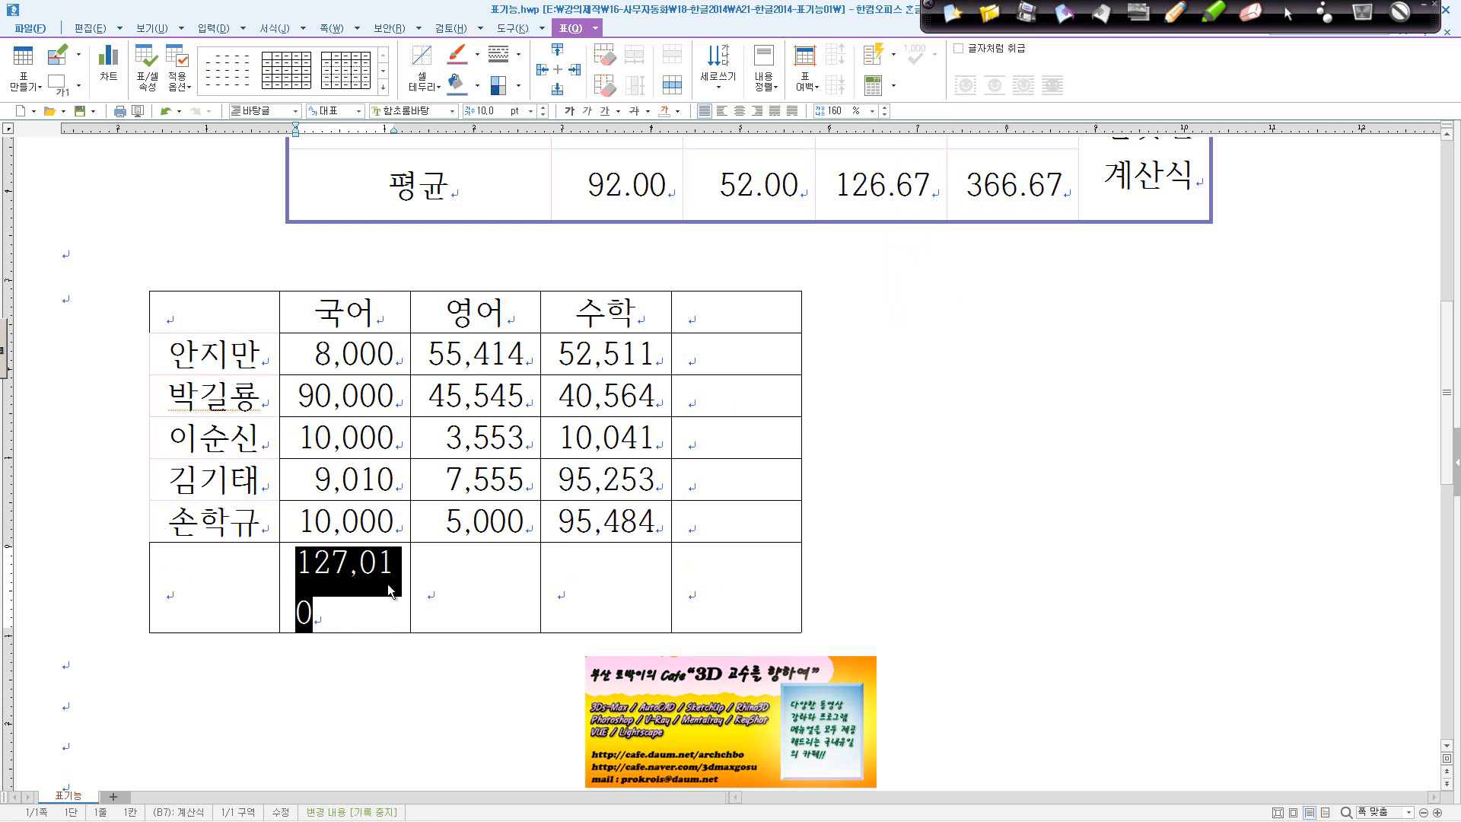
pyautogui.click(490, 584)
pyautogui.hotkey('ctrl', 'v')
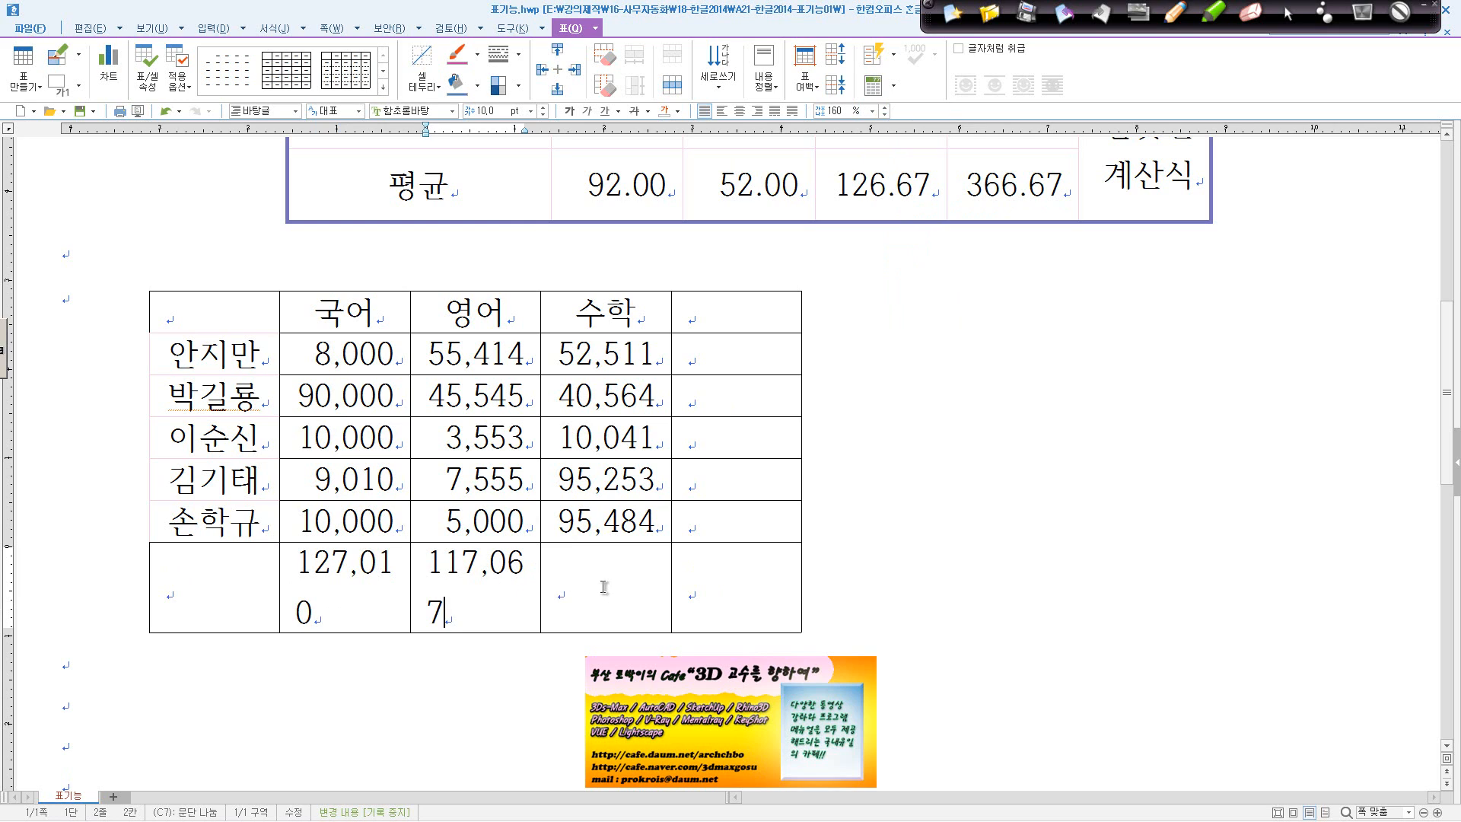
pyautogui.click(604, 587)
pyautogui.write('293,853')
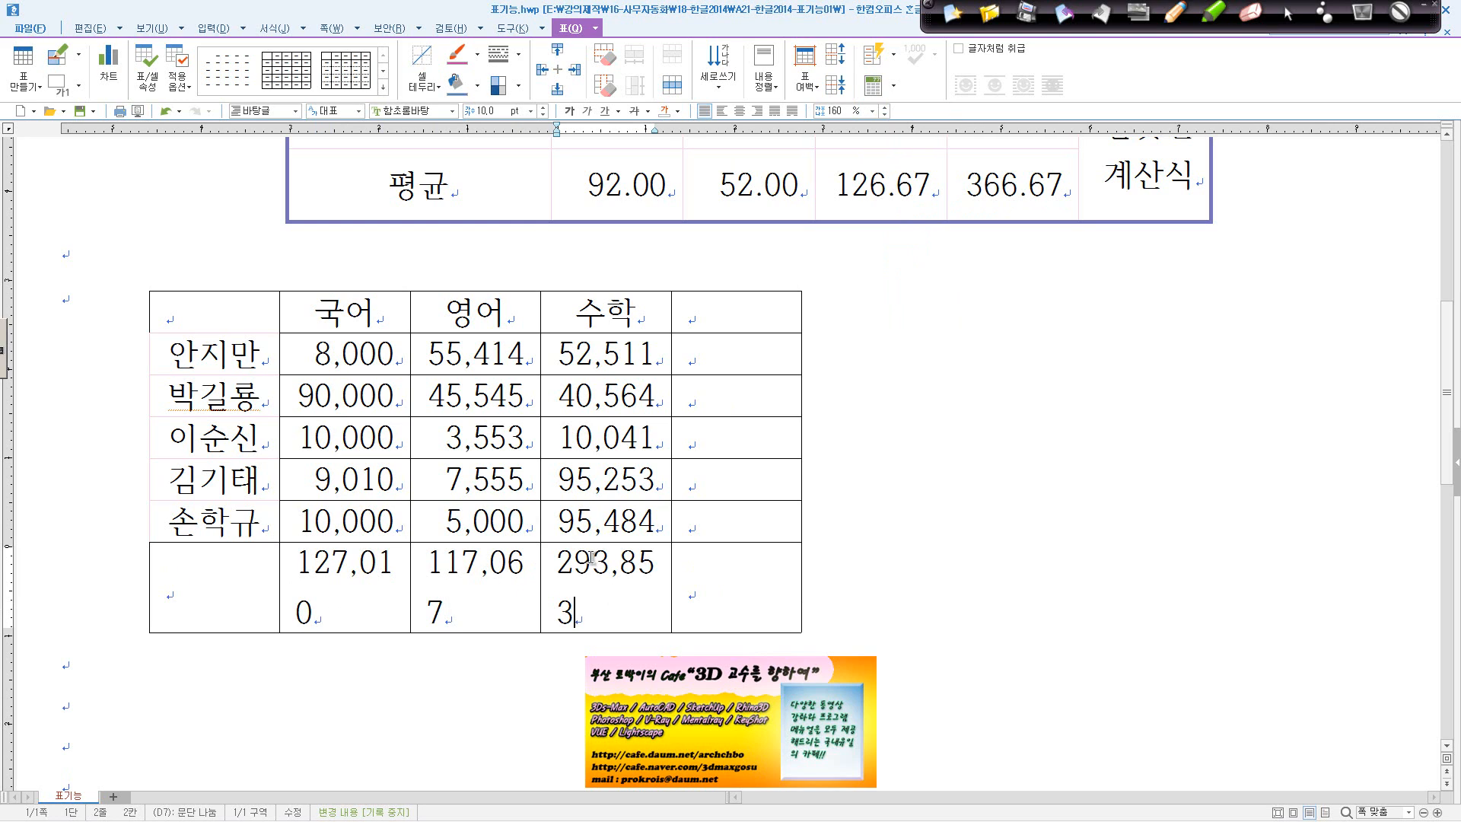
# Widen the 국어, 영어, 수학 and last empty columns so each six-digit total fits on one line.
pyautogui.moveTo(374, 331); pyautogui.dragTo(682, 587)
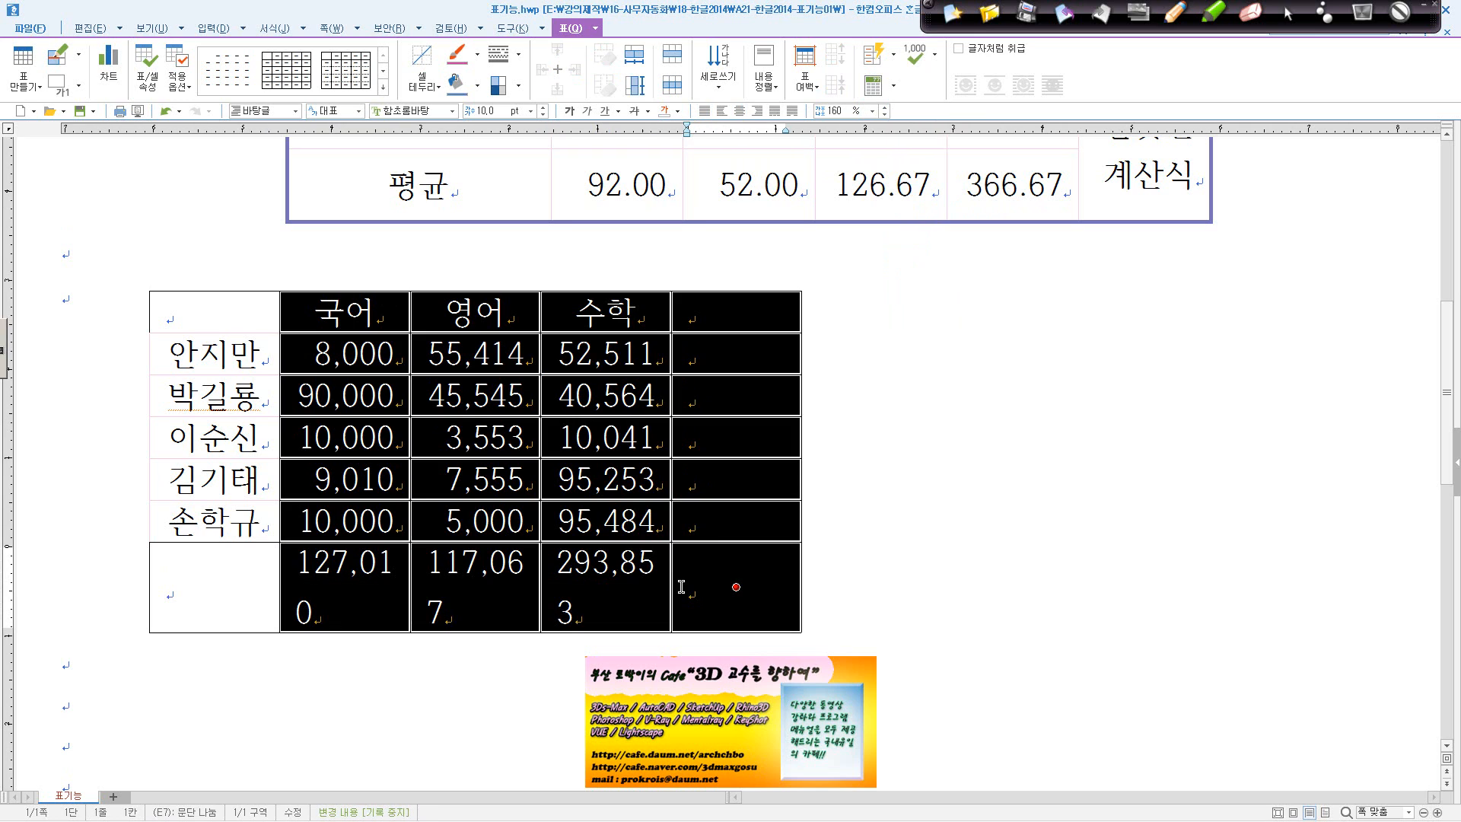
pyautogui.hotkey('ctrl', 'Right')
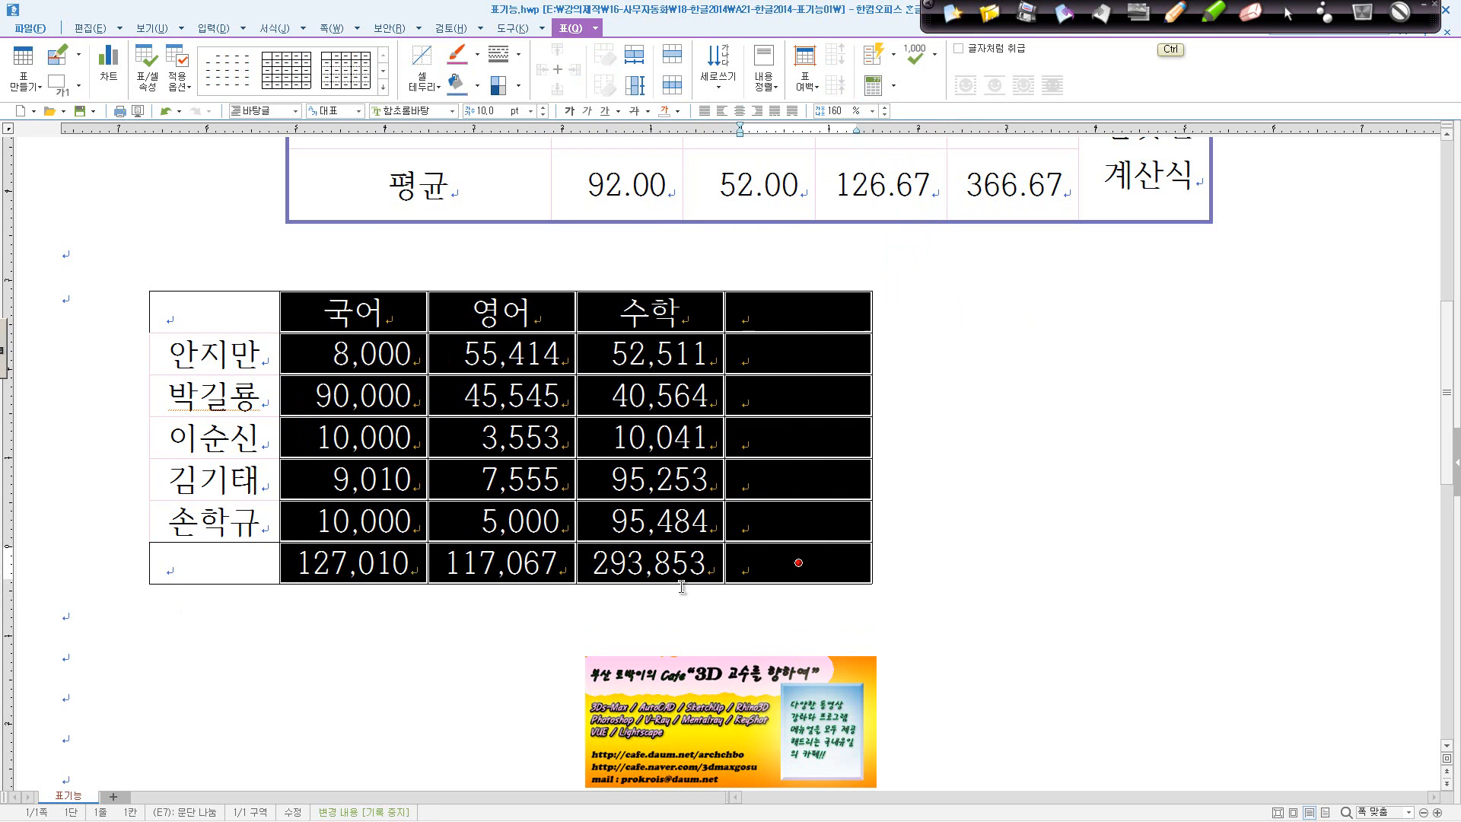
pyautogui.hotkey('ctrl', 'Right')
pyautogui.hotkey('ctrl', 'Right')
pyautogui.hotkey('ctrl', 'Right')
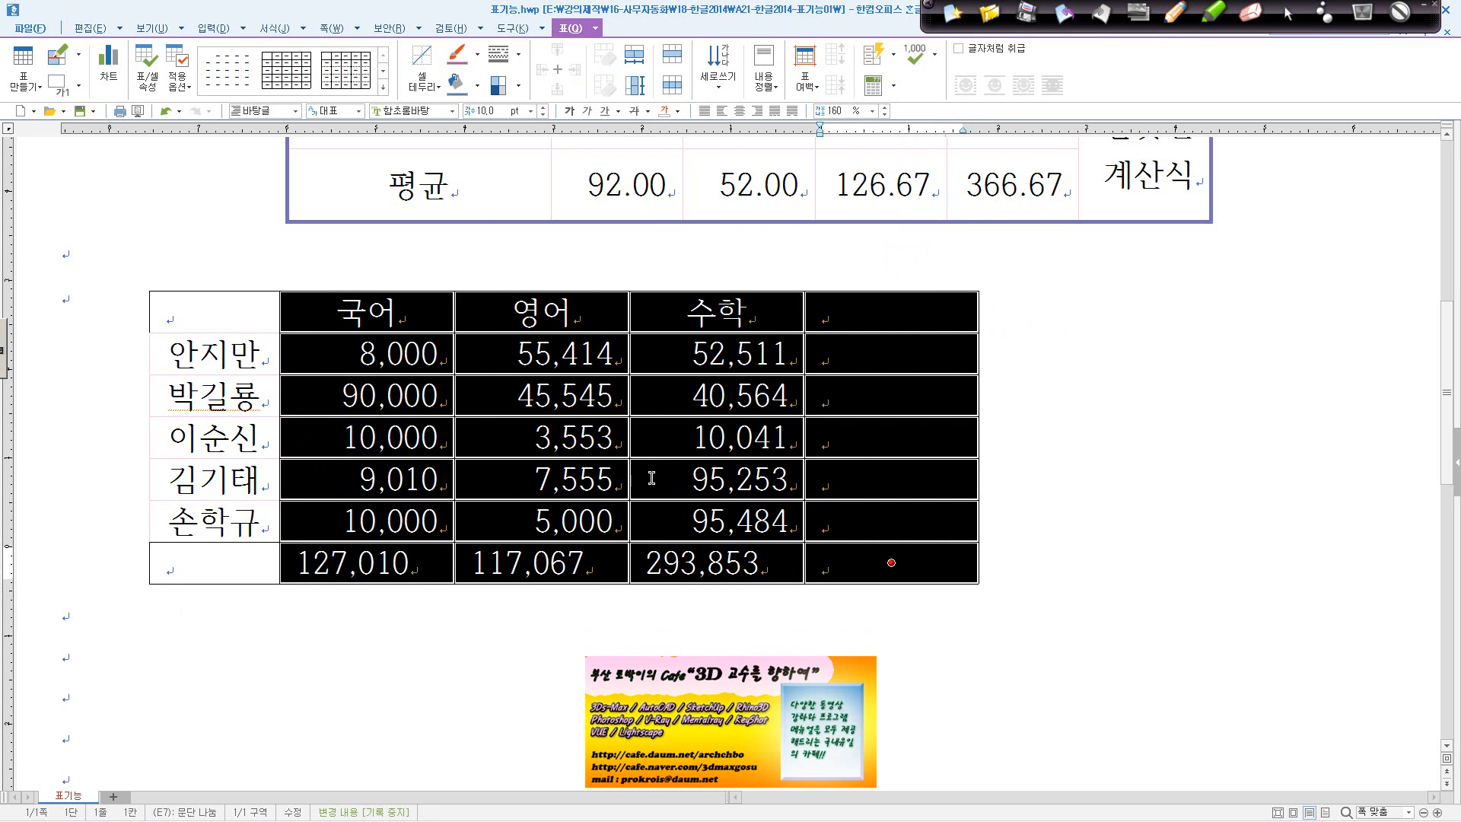
pyautogui.click(677, 648)
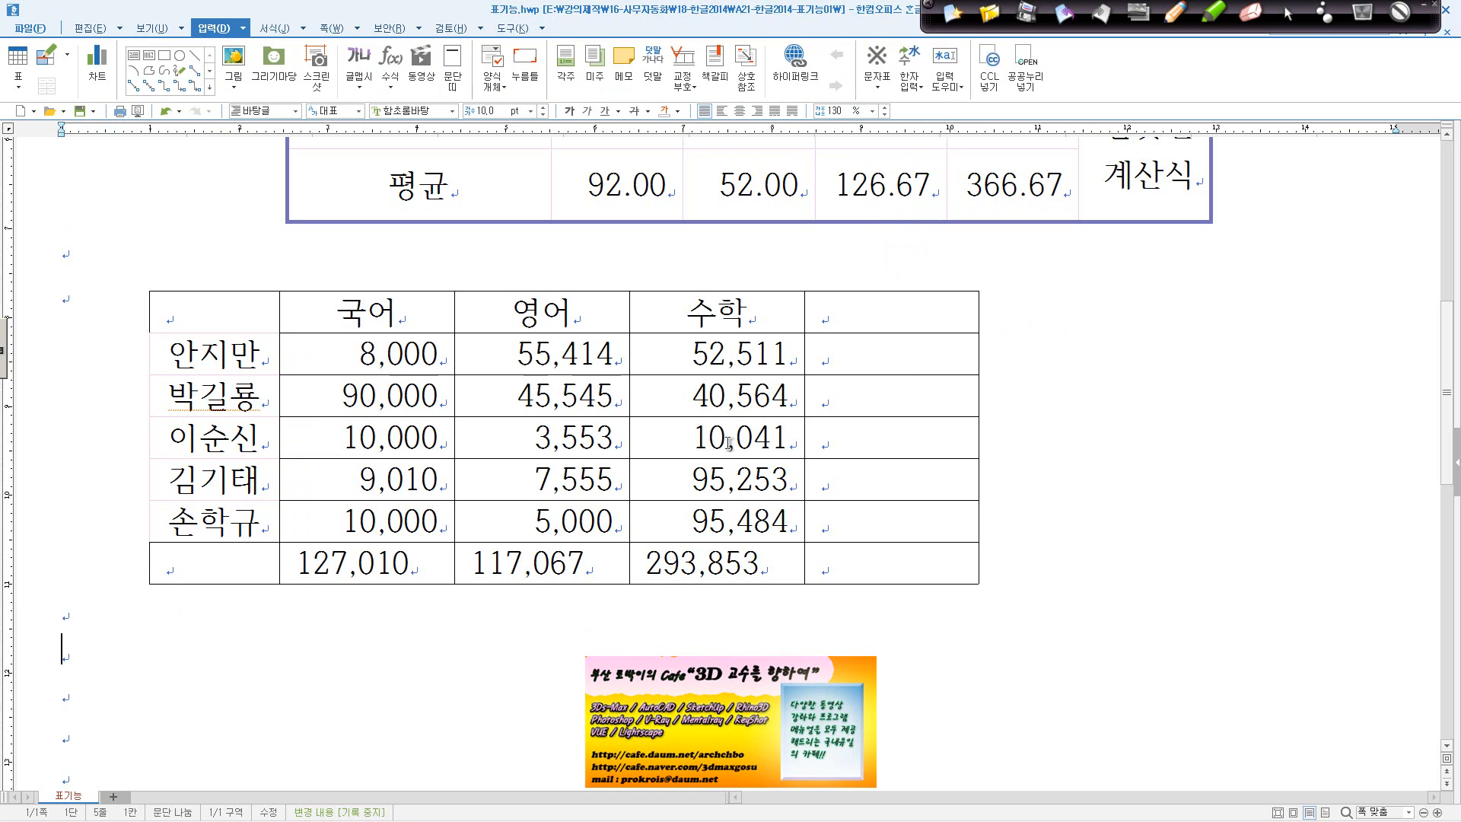
# Change the second student's 수학 value in the new table to 40,555.
pyautogui.click(759, 482)
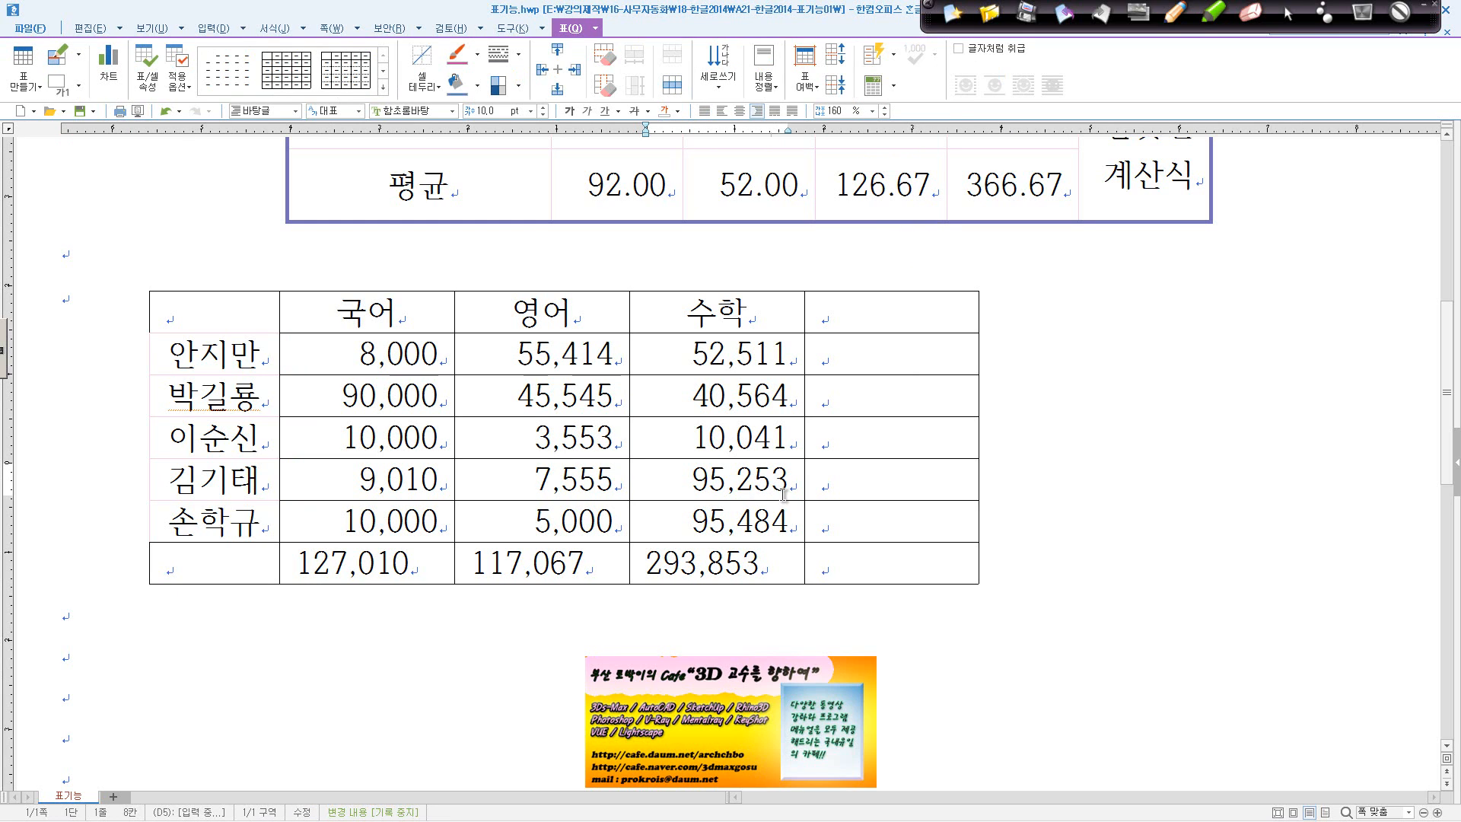
pyautogui.press('Up')
pyautogui.press('Up')
pyautogui.press('Delete')
pyautogui.press('Delete')
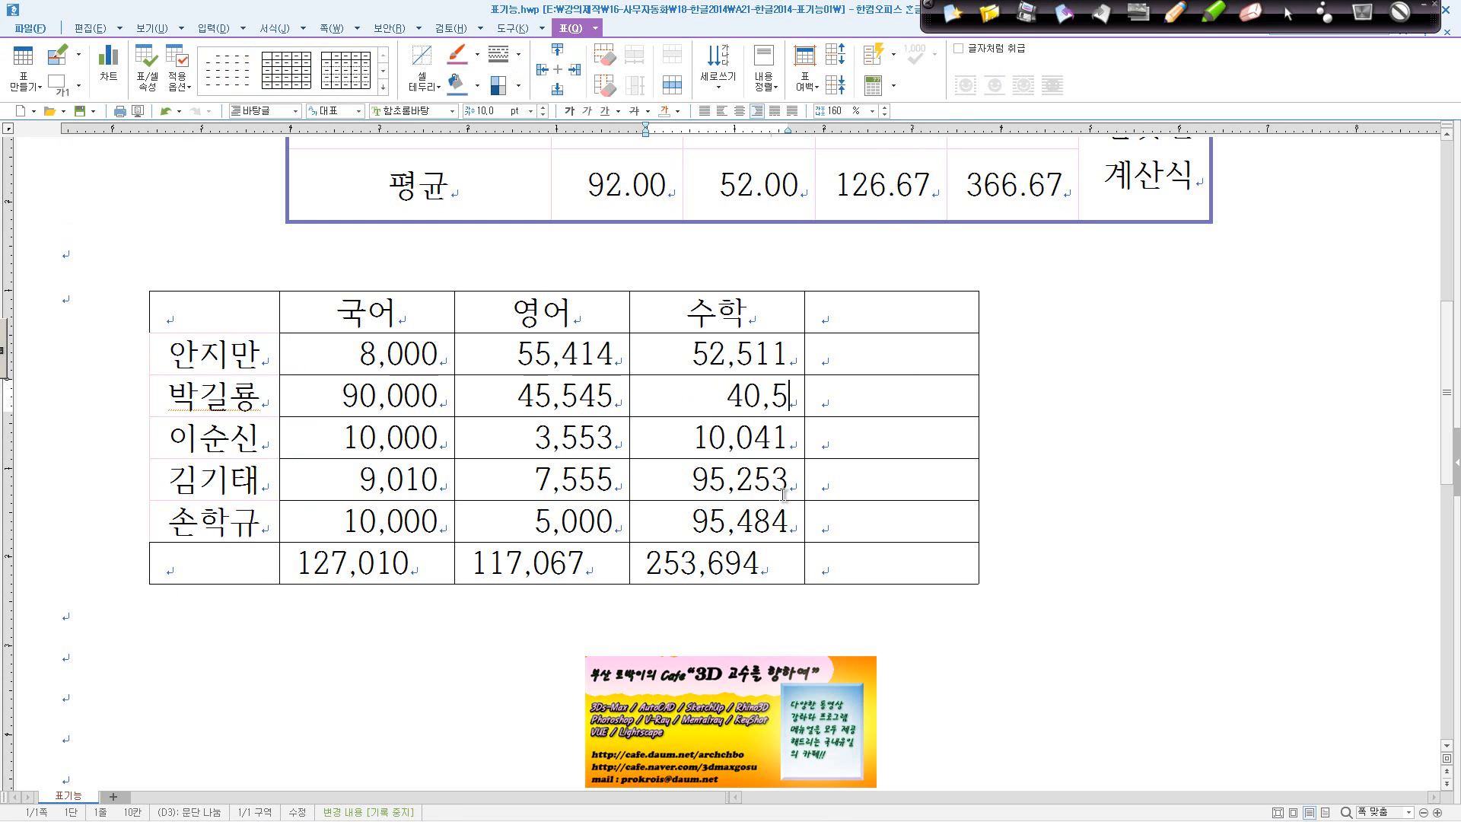
pyautogui.write('55')
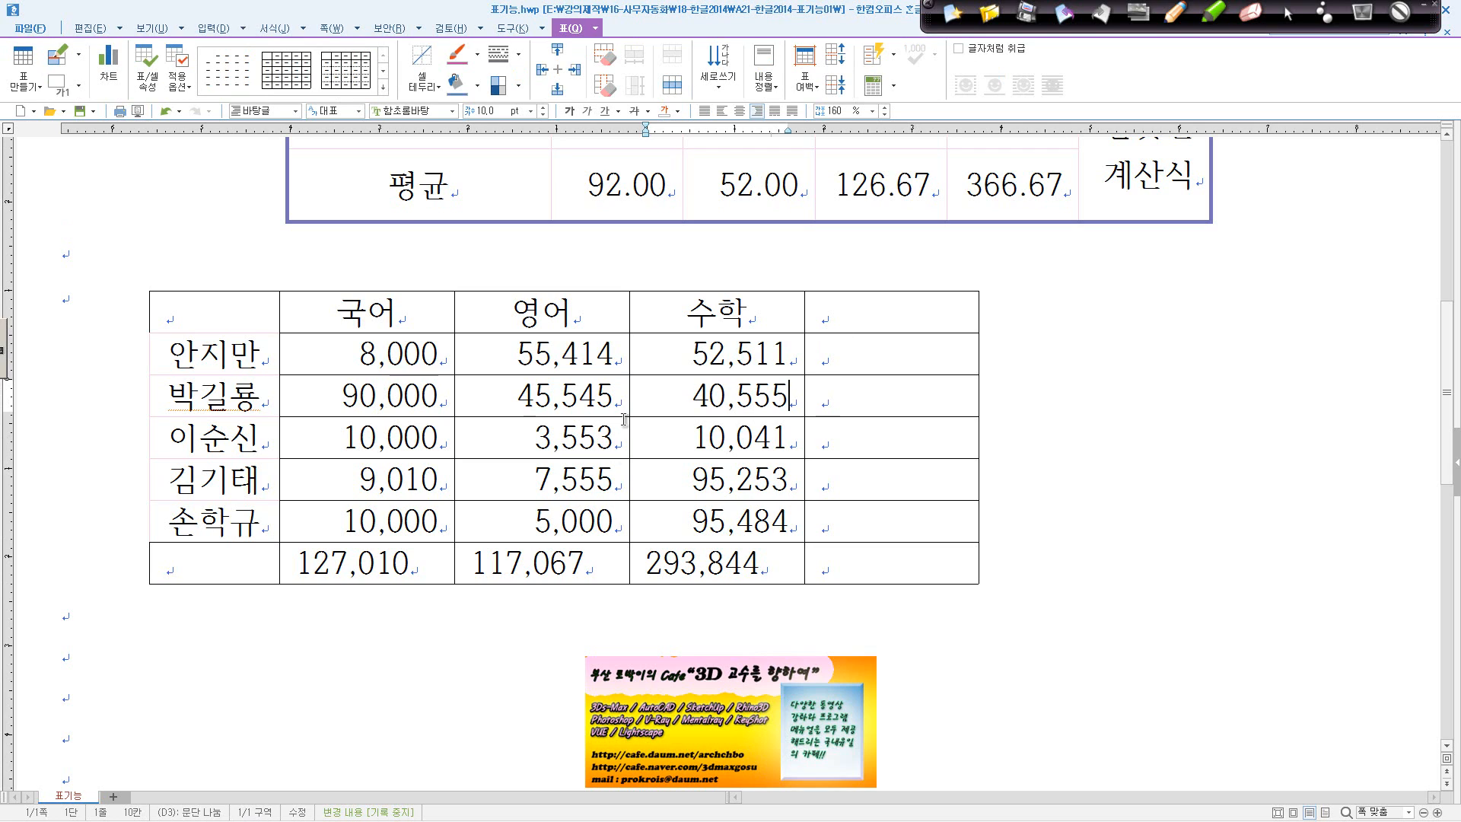
# Change the fourth student's 영어 value in the new table to 7,550.
pyautogui.click(578, 472)
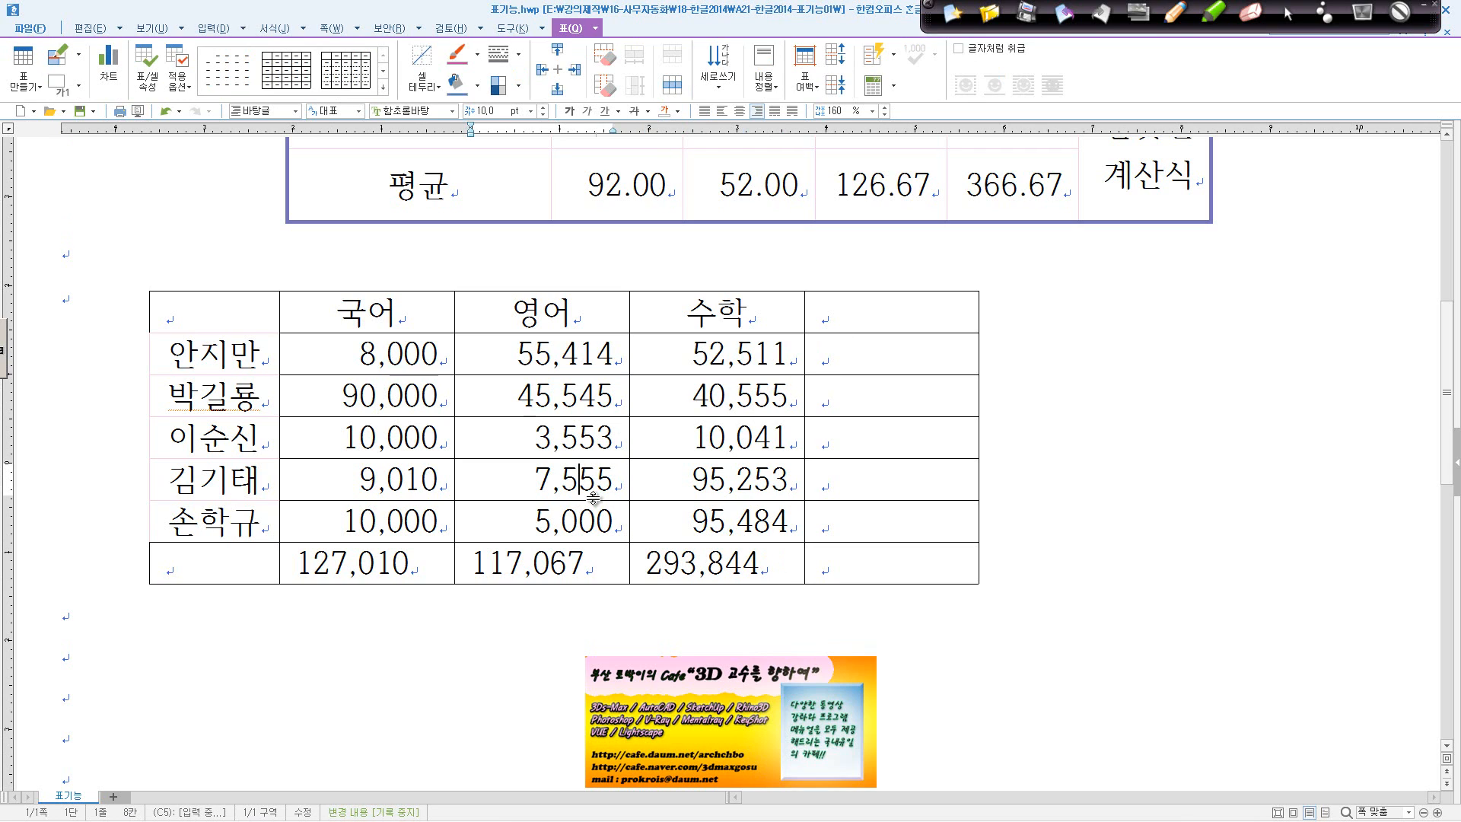
pyautogui.press('Right')
pyautogui.press('Right')
pyautogui.press('Right')
pyautogui.press('BackSpace')
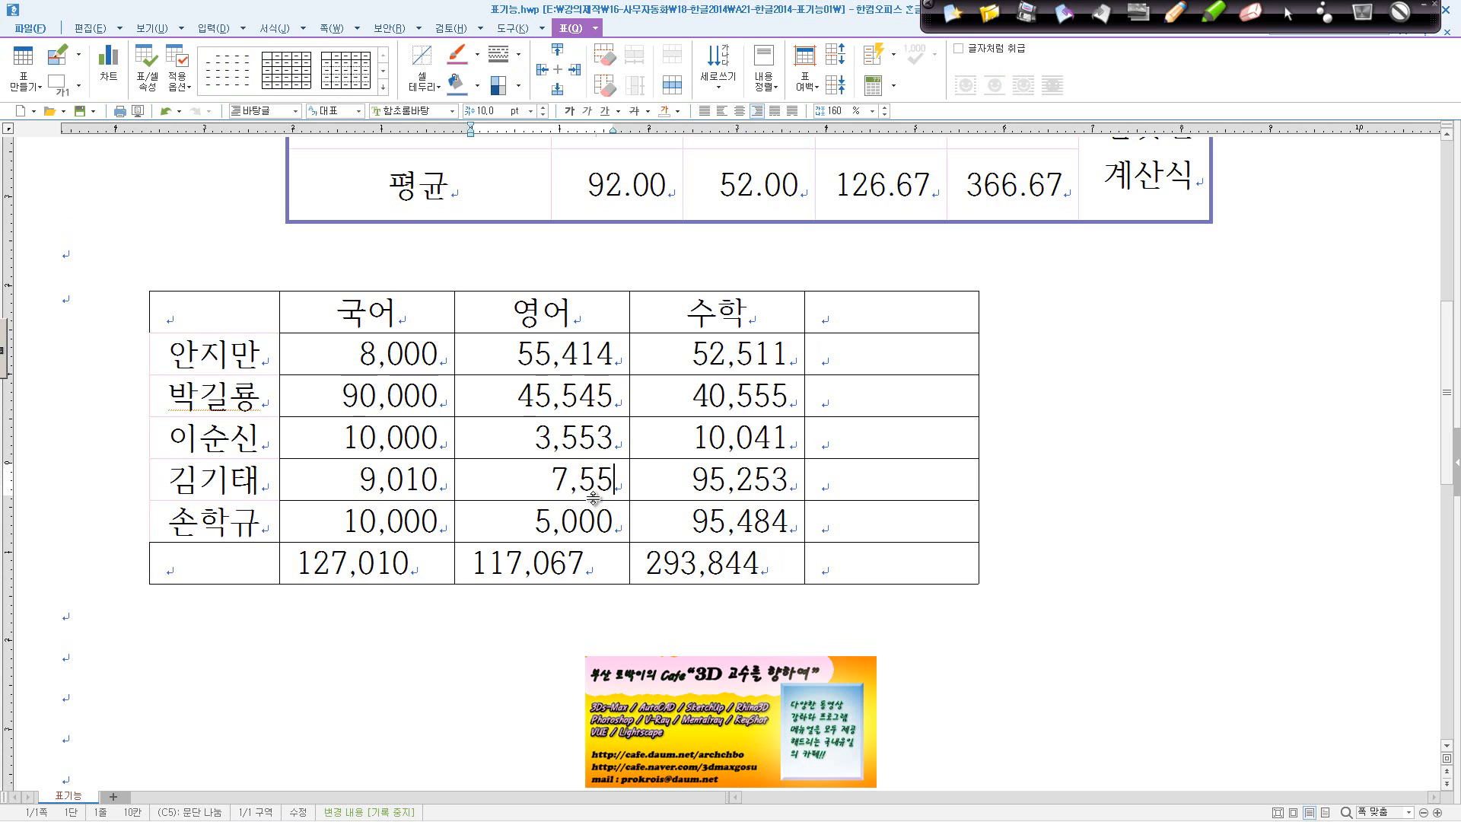
pyautogui.write('0')
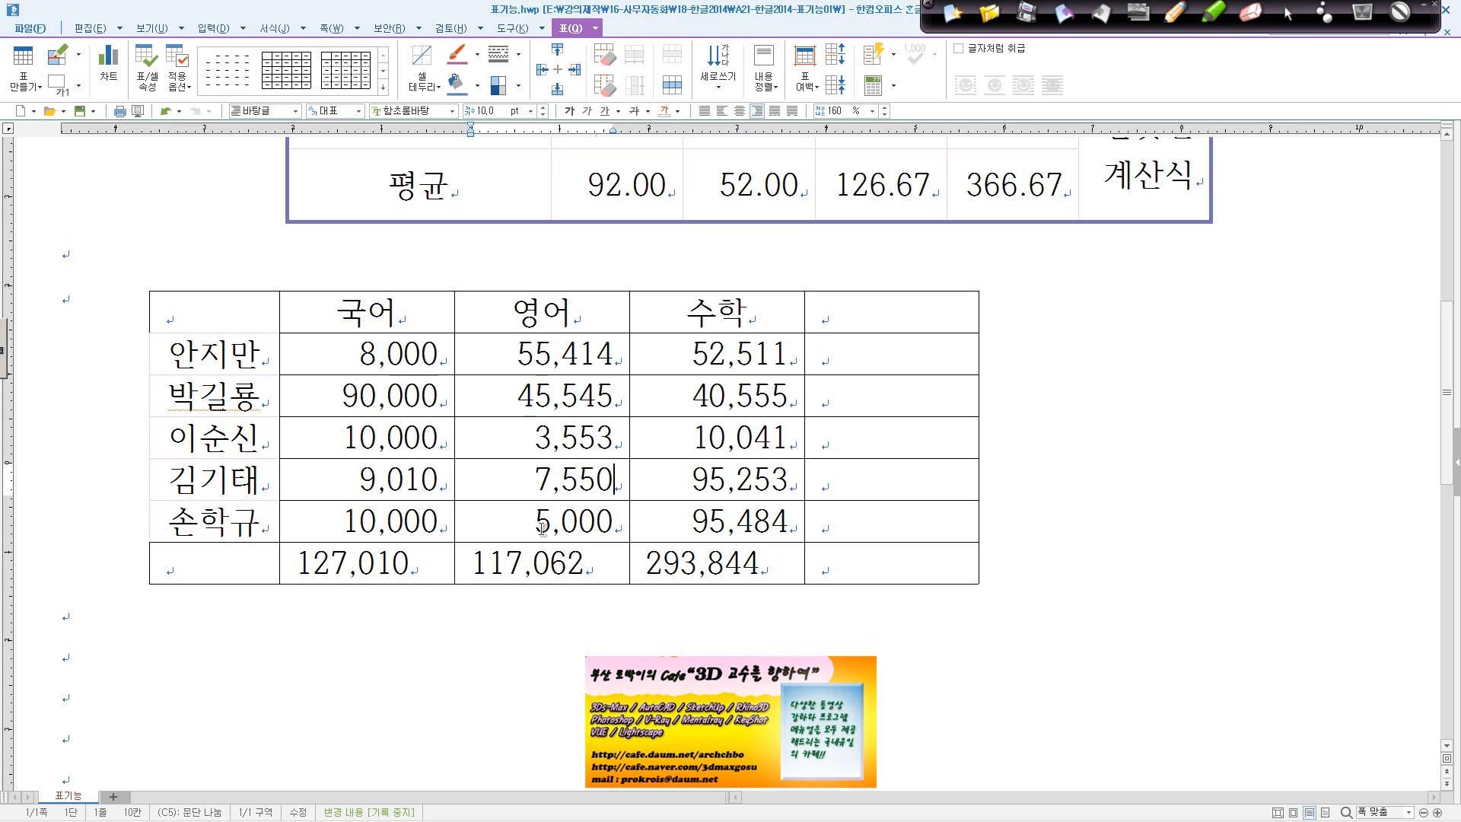
# Change the last student's 영어 value in the new table to 5,1111.
pyautogui.click(570, 528)
pyautogui.press('Delete')
pyautogui.press('Delete')
pyautogui.press('Delete')
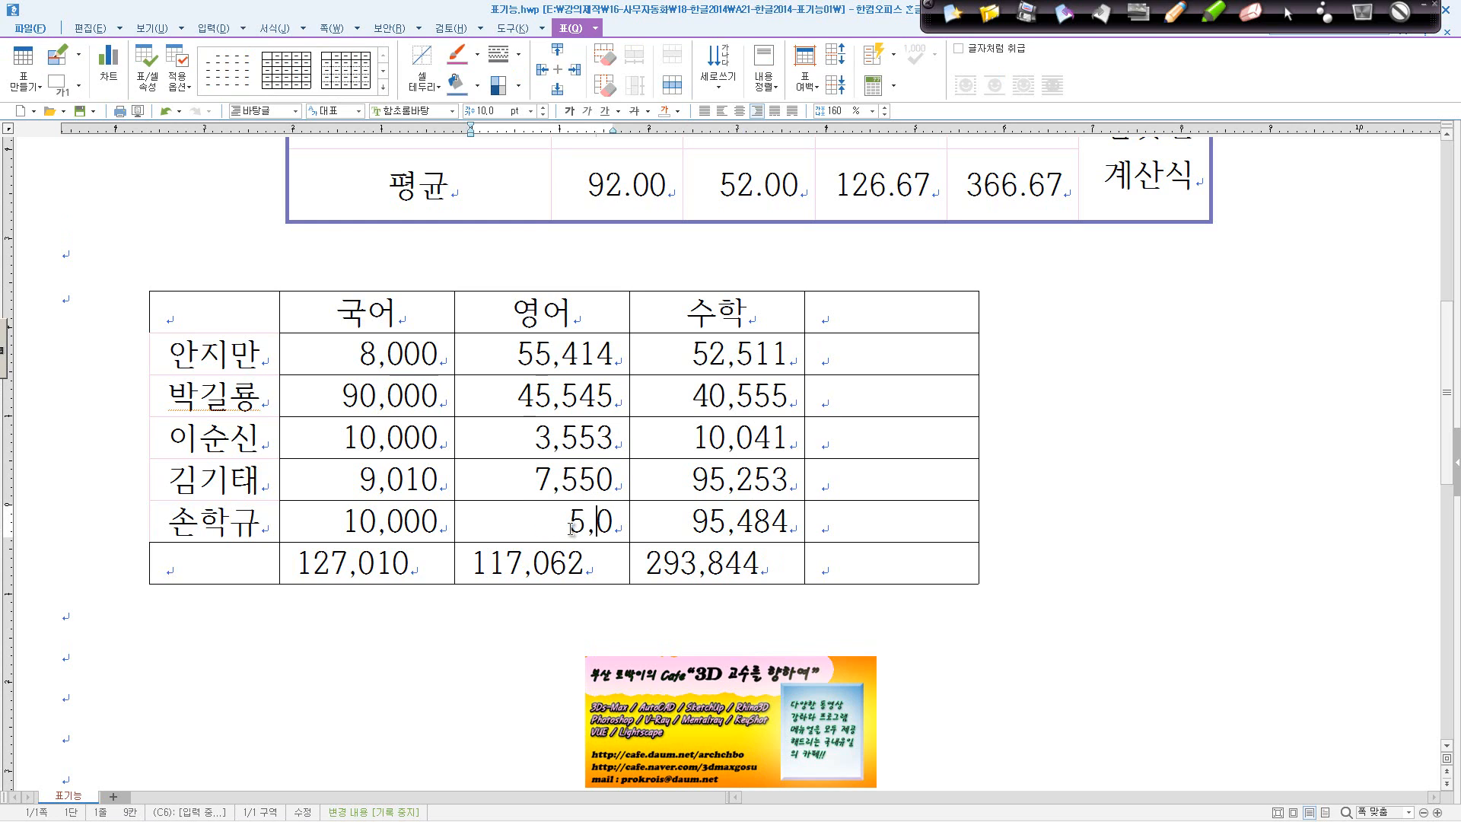
pyautogui.write('1111')
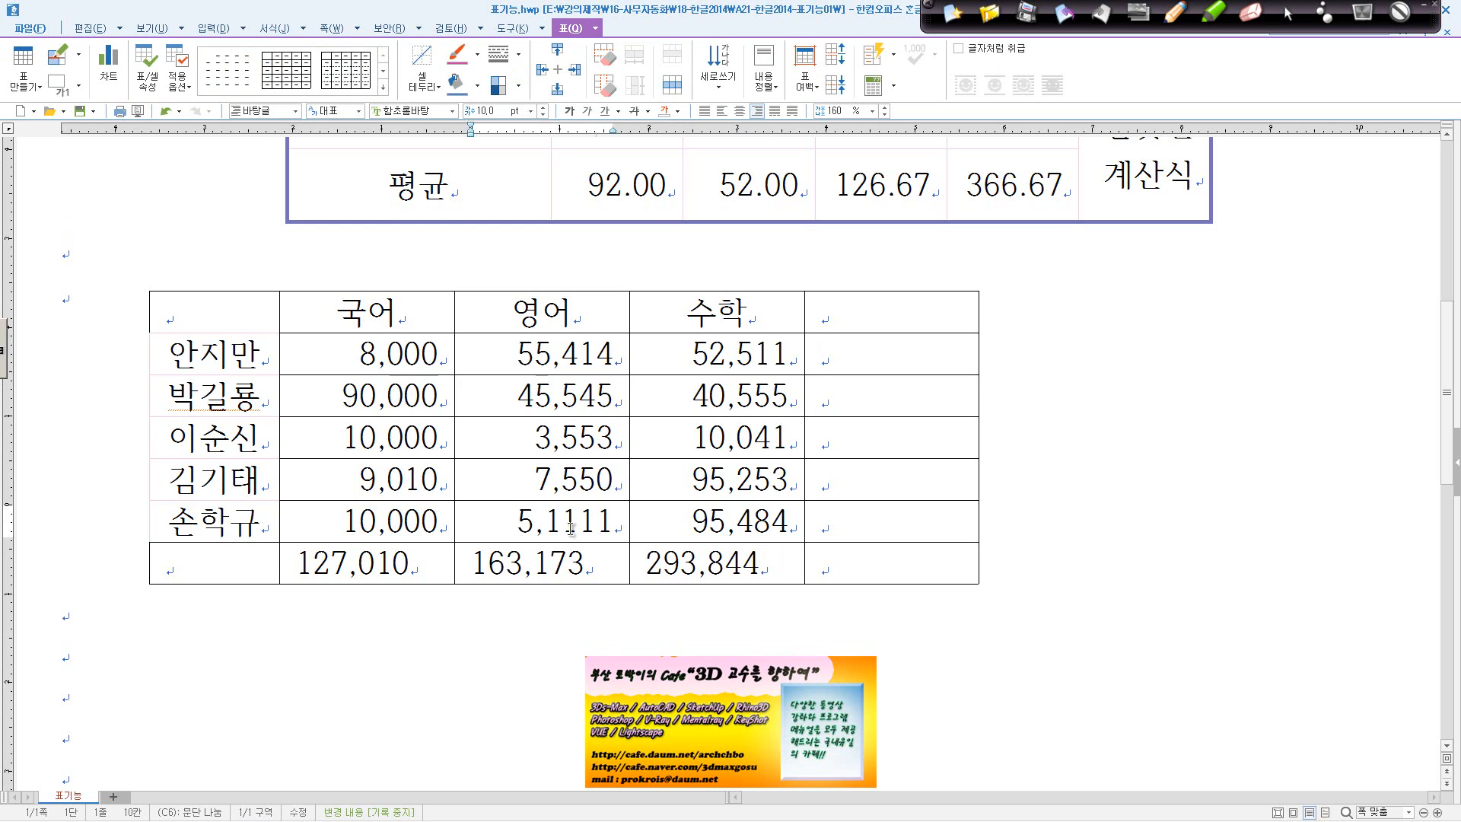
pyautogui.click(575, 672)
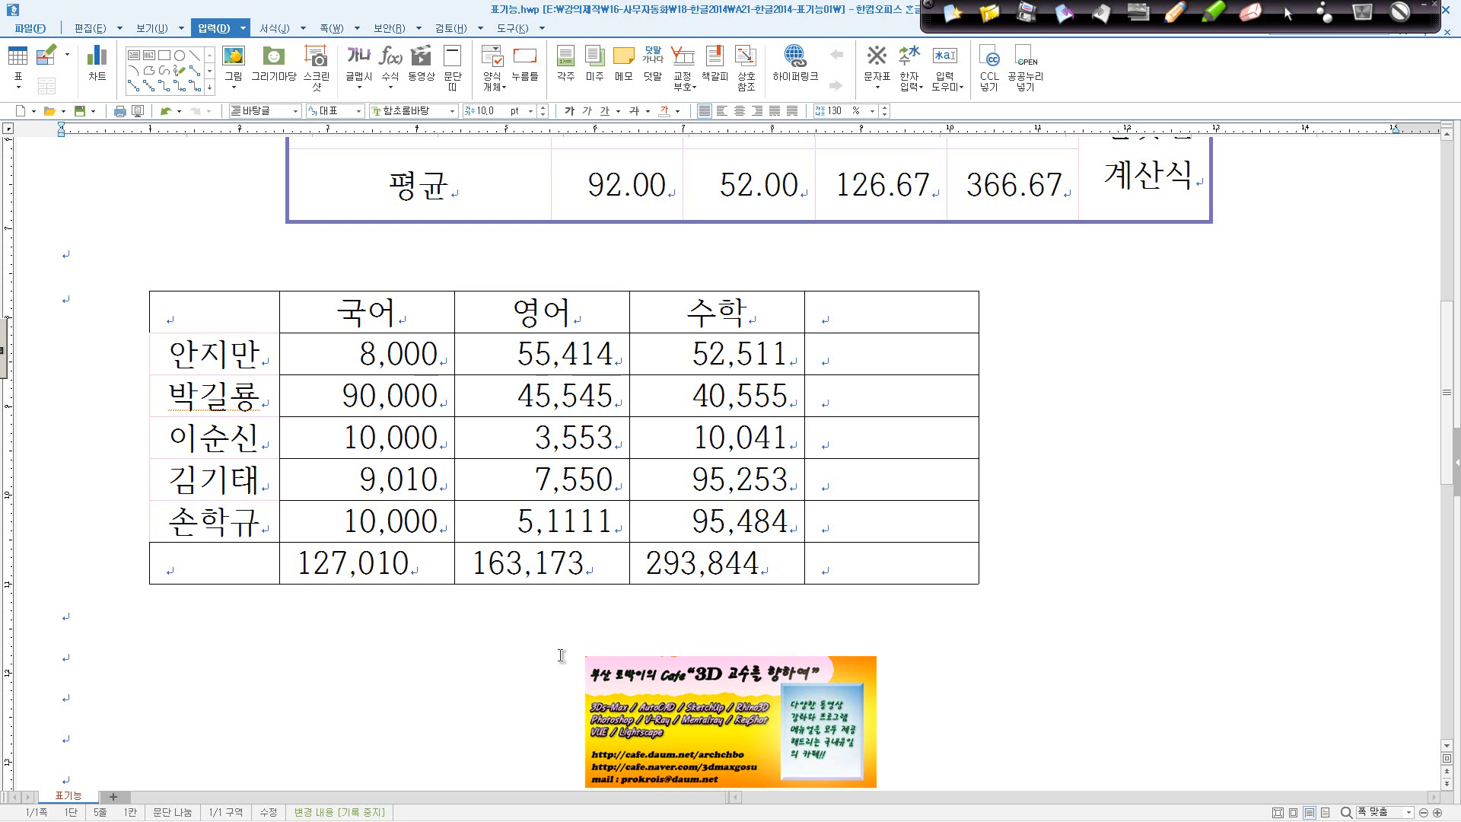
# Delete the sum formulas from the bottom cells of the 영어 and 수학 columns.
pyautogui.moveTo(488, 567); pyautogui.dragTo(605, 567)
pyautogui.press('Delete')
pyautogui.moveTo(764, 567); pyautogui.dragTo(644, 567)
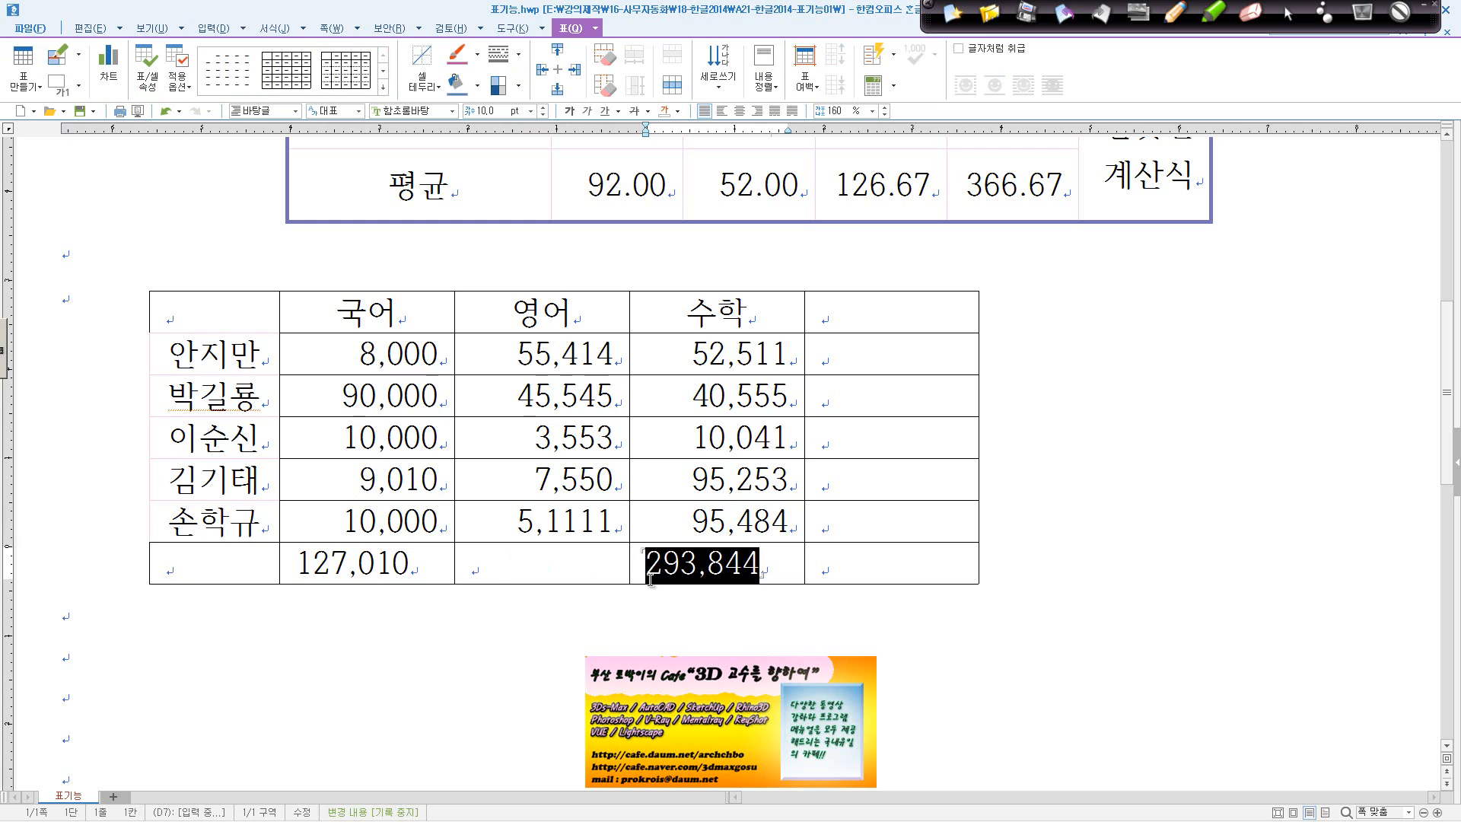
pyautogui.press('Delete')
# Copy the 국어 total's formula and paste it into the empty 영어 and 수학 total cells.
pyautogui.click(417, 567)
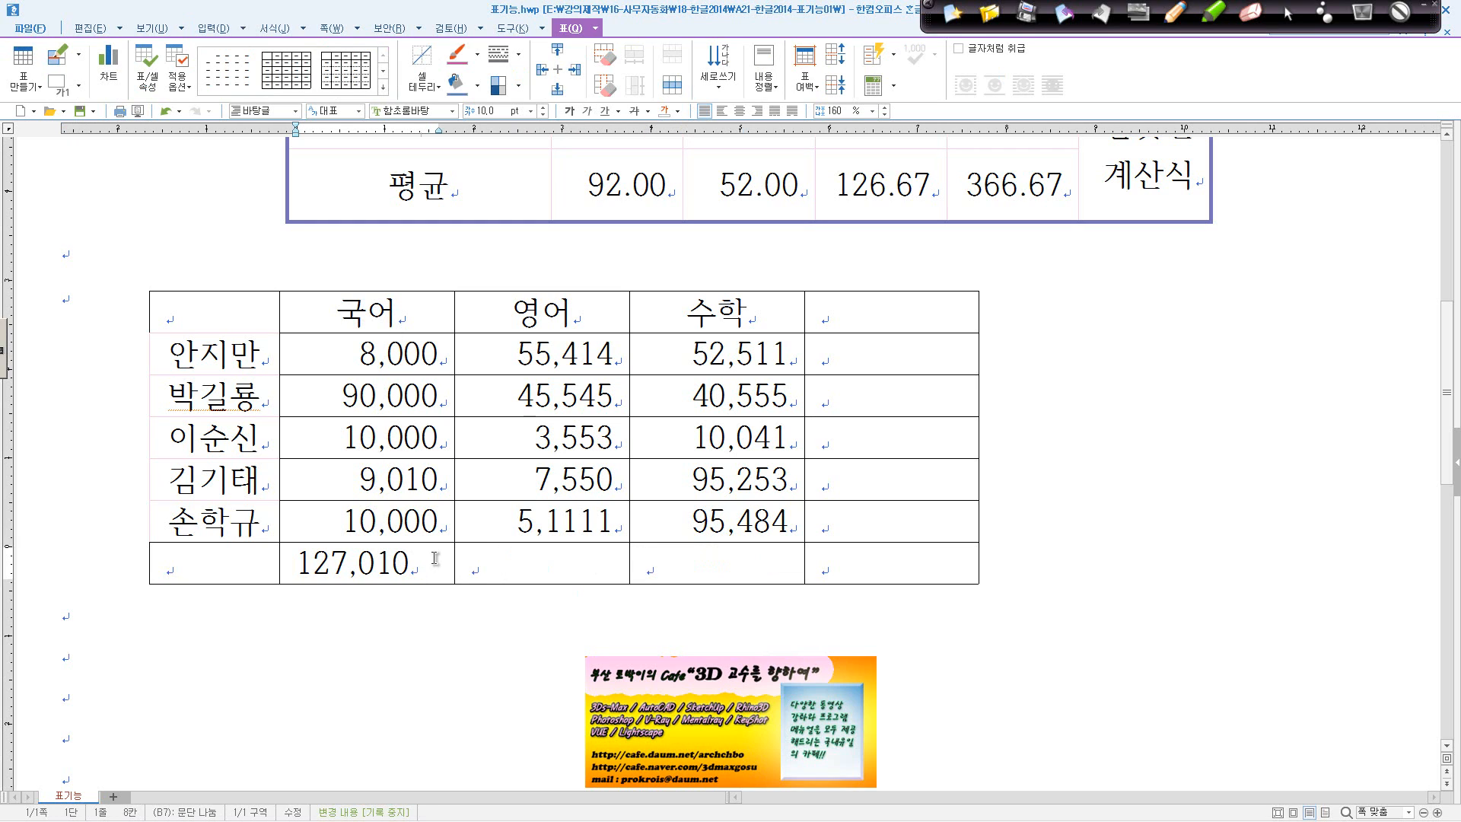
pyautogui.moveTo(407, 567); pyautogui.dragTo(295, 567)
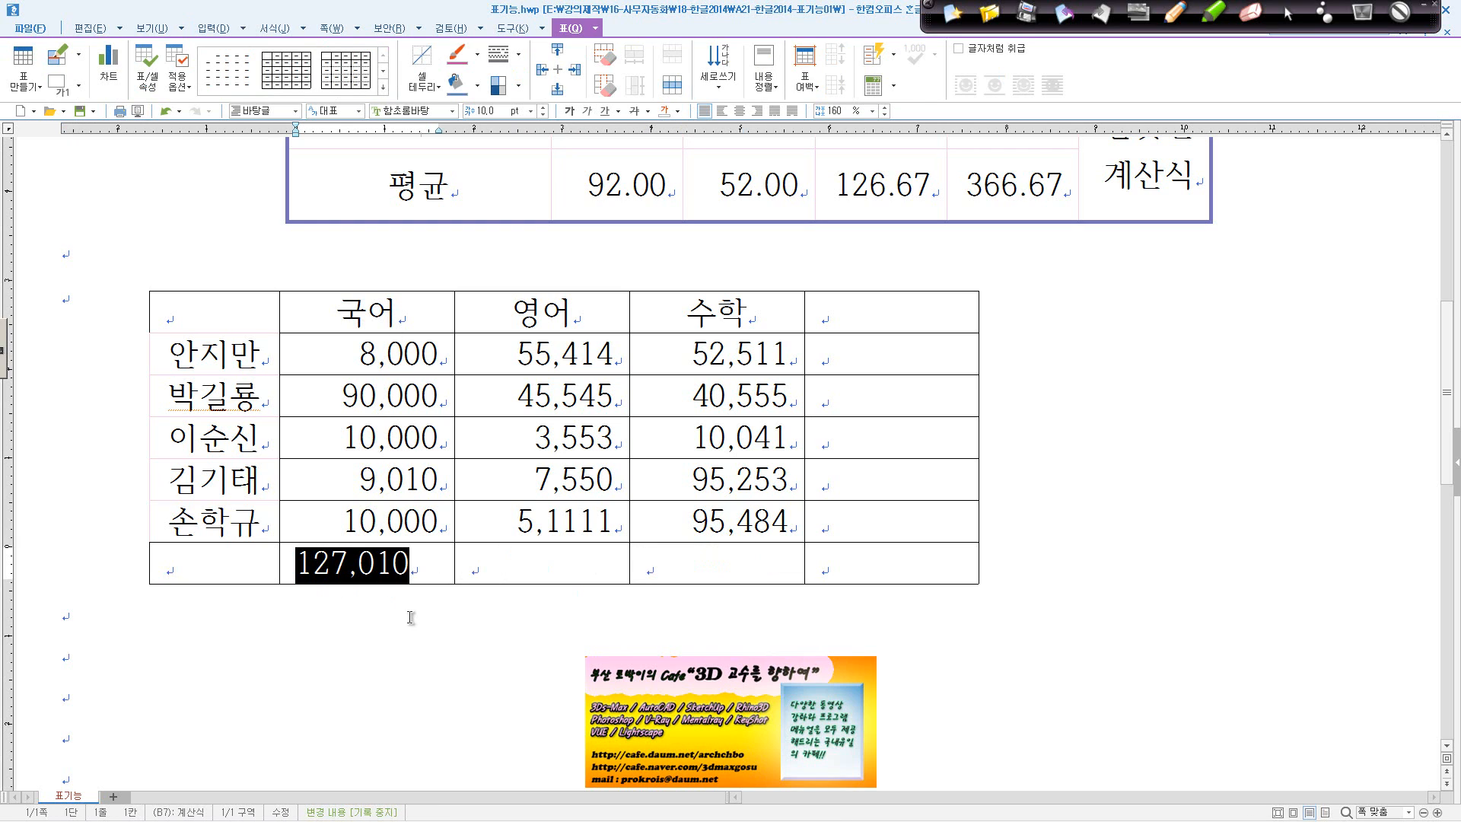
pyautogui.hotkey('ctrl', 'c')
pyautogui.click(537, 574)
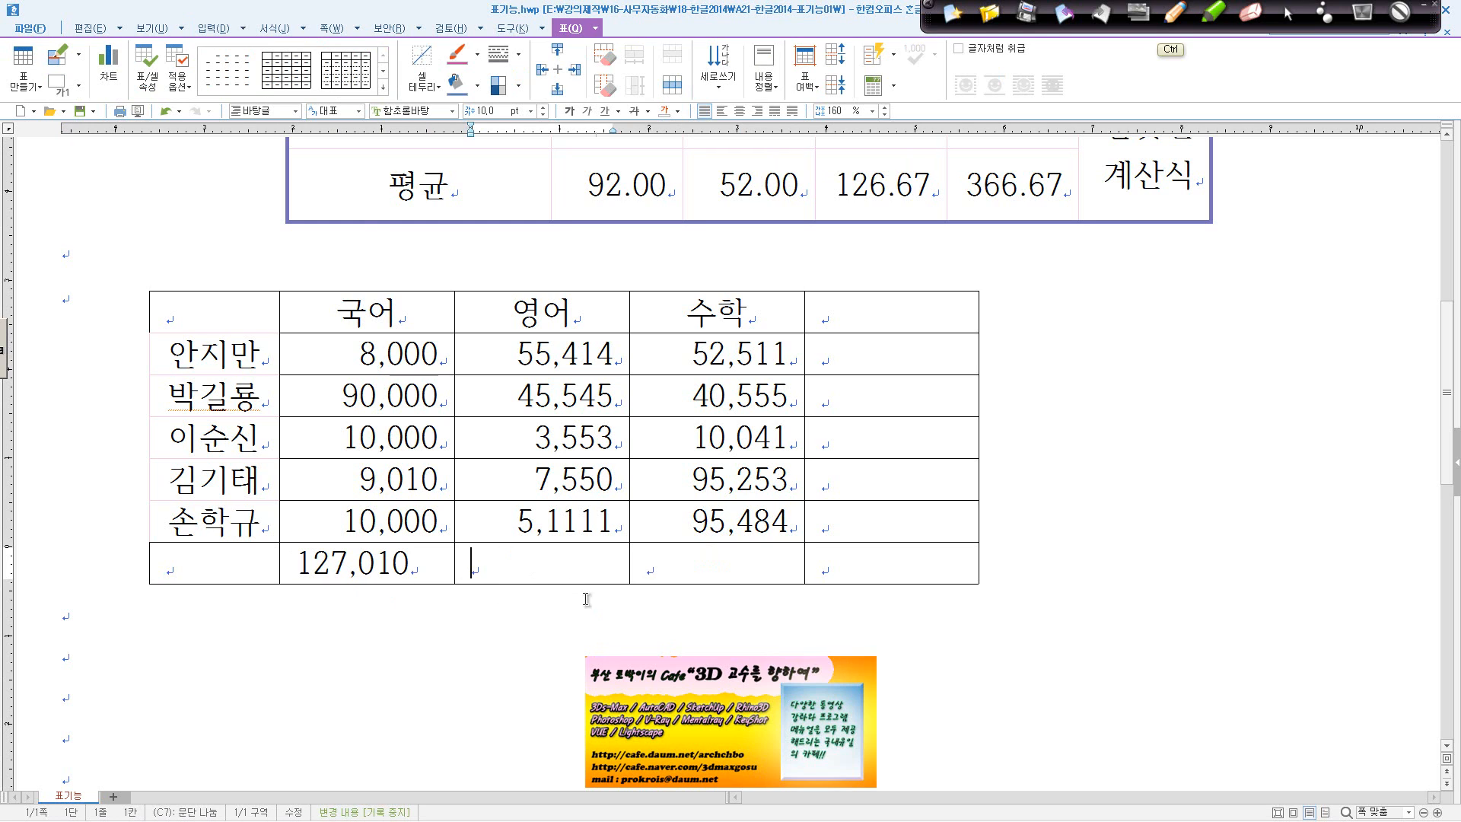
pyautogui.hotkey('ctrl', 'v')
pyautogui.click(710, 576)
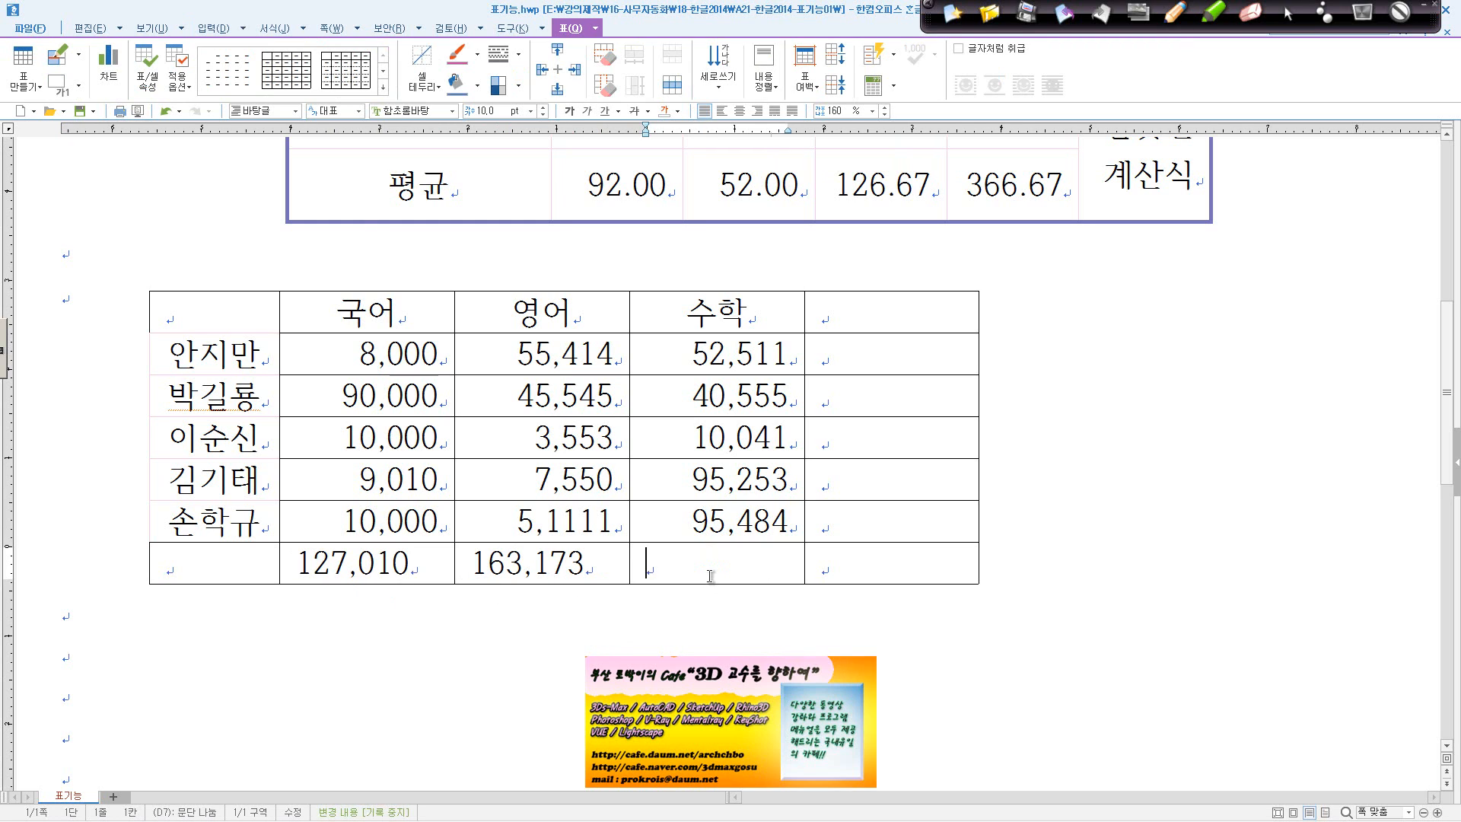
pyautogui.hotkey('ctrl', 'v')
pyautogui.click(62, 697)
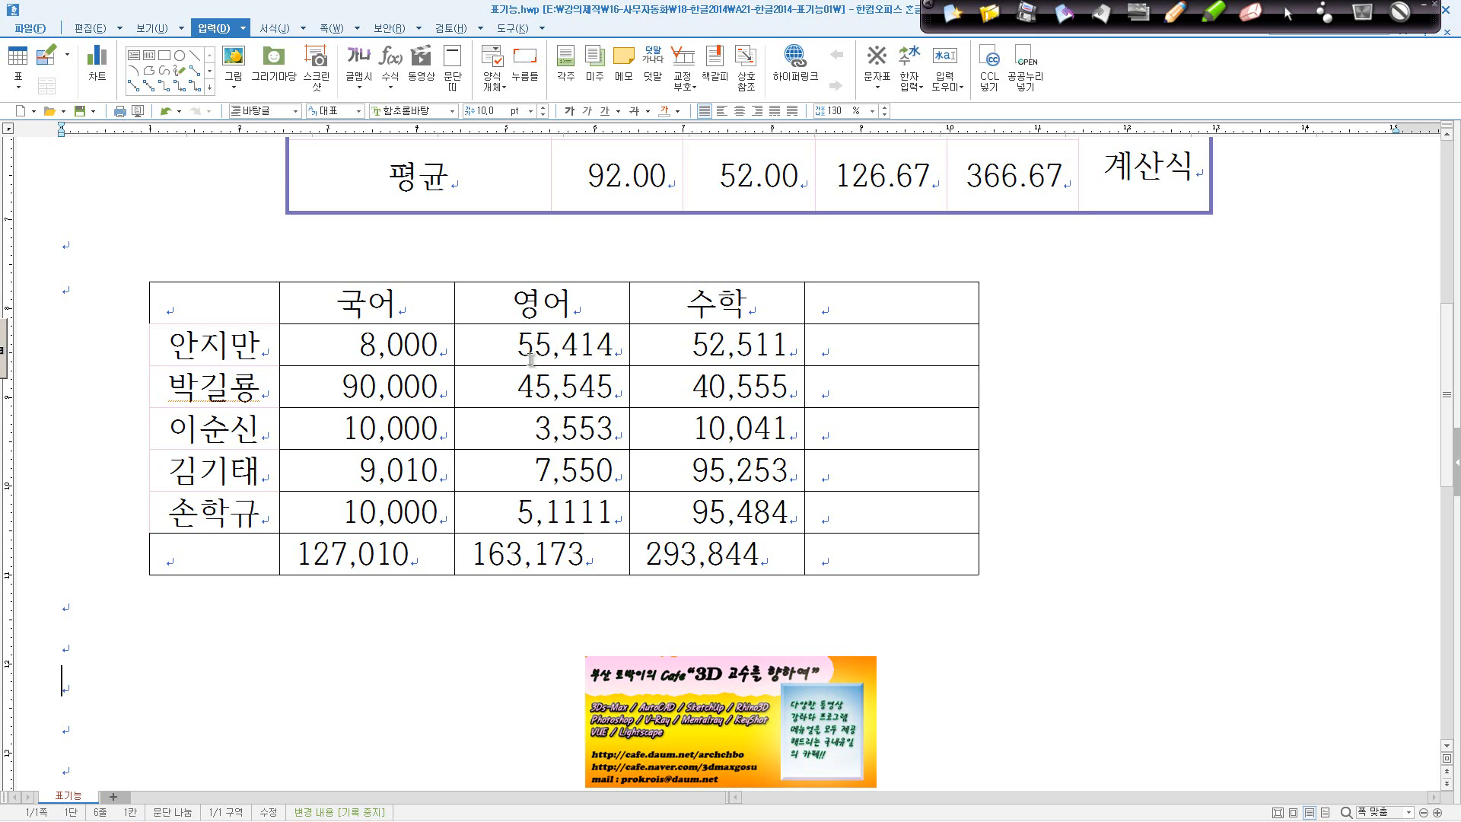
pyautogui.click(1174, 13)
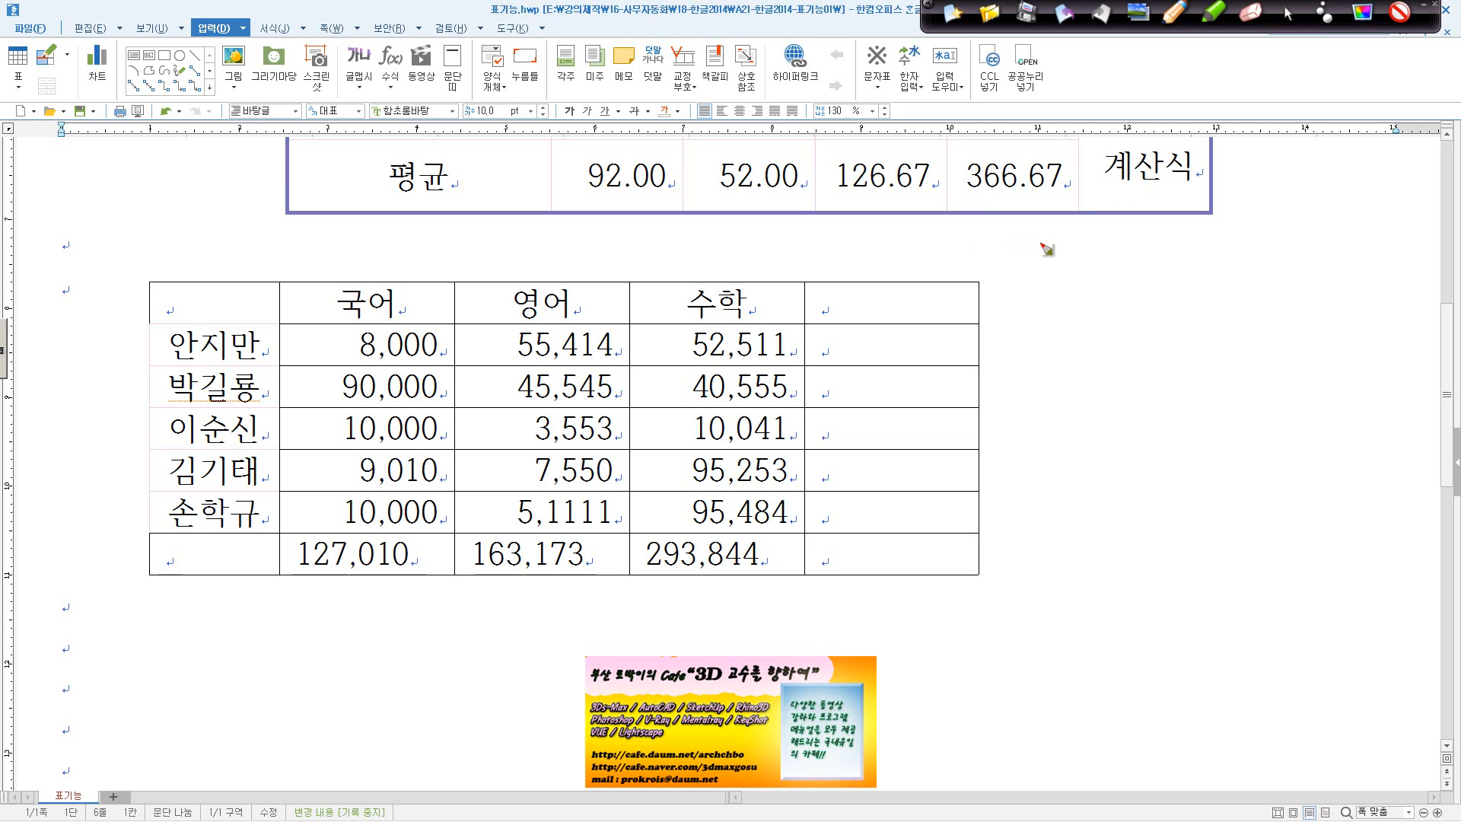
pyautogui.moveTo(1042, 245)
pyautogui.mouseDown()
pyautogui.moveTo(1048, 262)
pyautogui.moveTo(1099, 279)
pyautogui.moveTo(1151, 251)
pyautogui.moveTo(1188, 277)
pyautogui.moveTo(1224, 258)
pyautogui.moveTo(1229, 287)
pyautogui.mouseUp()
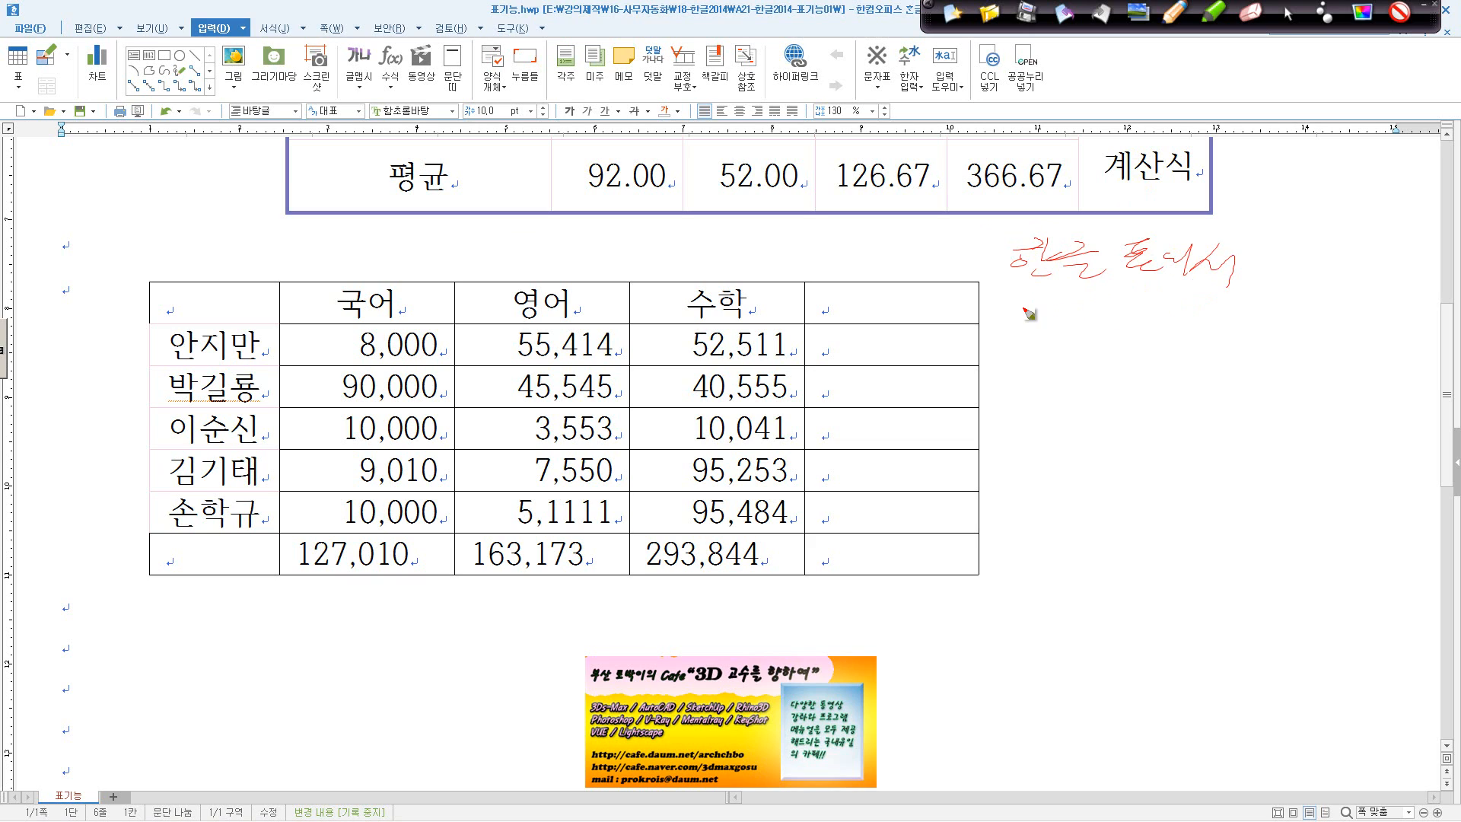
pyautogui.moveTo(1029, 305)
pyautogui.mouseDown()
pyautogui.moveTo(1115, 333)
pyautogui.moveTo(1184, 333)
pyautogui.moveTo(1220, 313)
pyautogui.moveTo(1425, 322)
pyautogui.mouseUp()
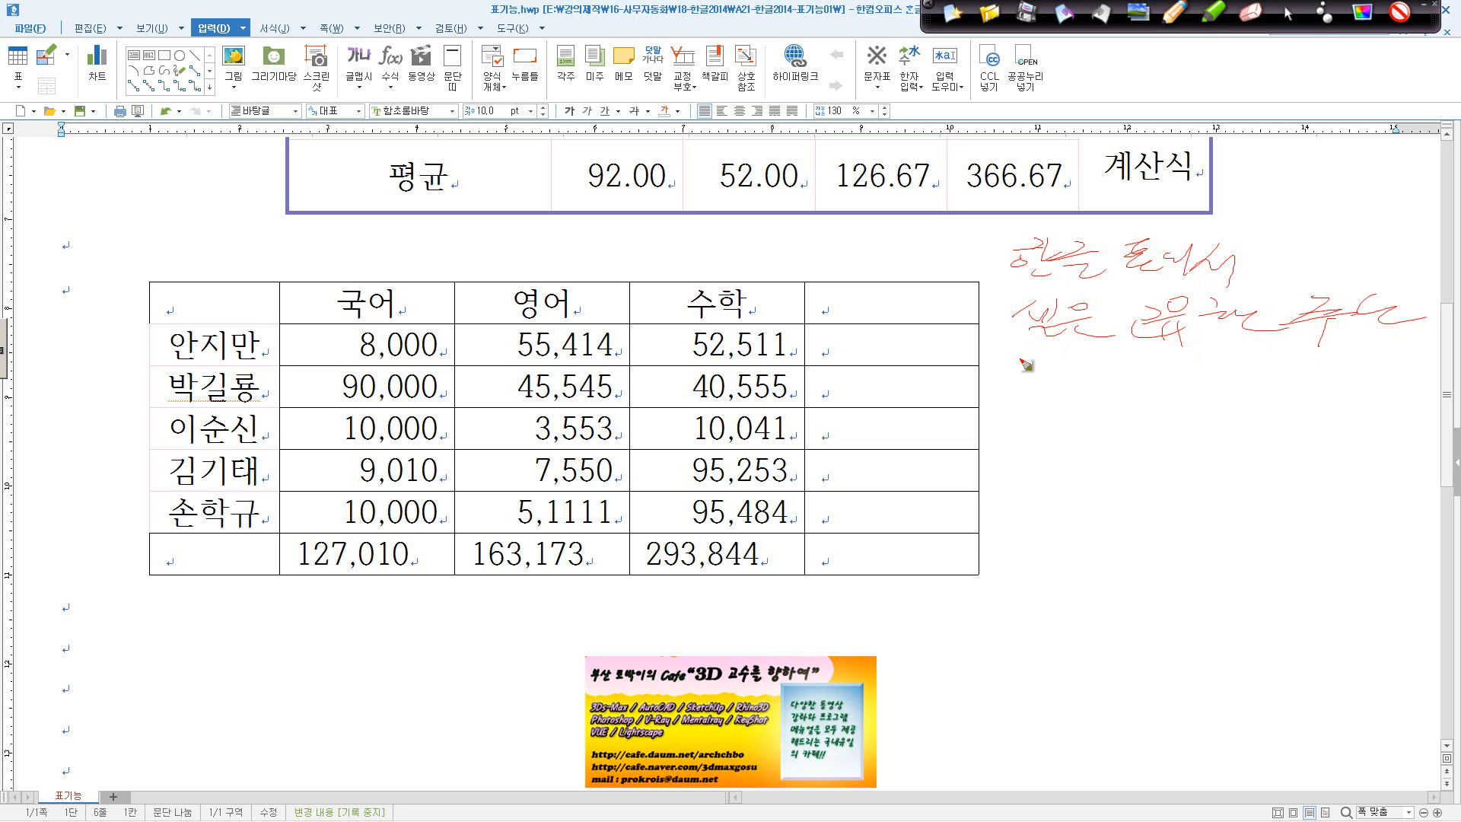
pyautogui.moveTo(1022, 365); pyautogui.dragTo(1055, 363)
pyautogui.moveTo(1004, 387); pyautogui.dragTo(1017, 384)
pyautogui.moveTo(1041, 373)
pyautogui.mouseDown()
pyautogui.moveTo(1056, 411)
pyautogui.moveTo(1089, 387)
pyautogui.moveTo(1128, 396)
pyautogui.moveTo(1122, 442)
pyautogui.mouseUp()
pyautogui.moveTo(1006, 450)
pyautogui.mouseDown()
pyautogui.moveTo(1065, 449)
pyautogui.moveTo(1066, 487)
pyautogui.moveTo(1140, 450)
pyautogui.moveTo(1129, 499)
pyautogui.mouseUp()
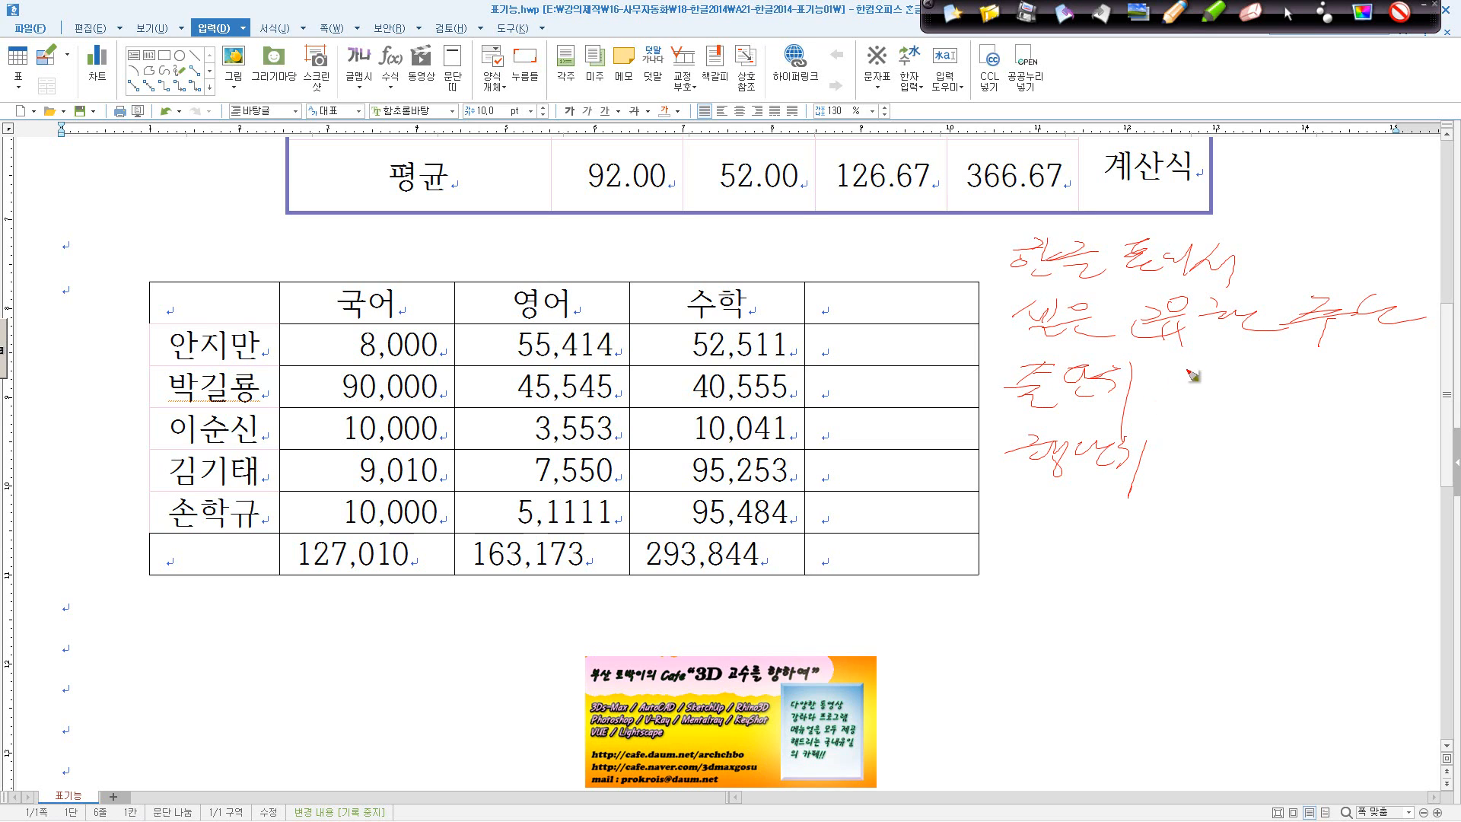
pyautogui.press('Escape')
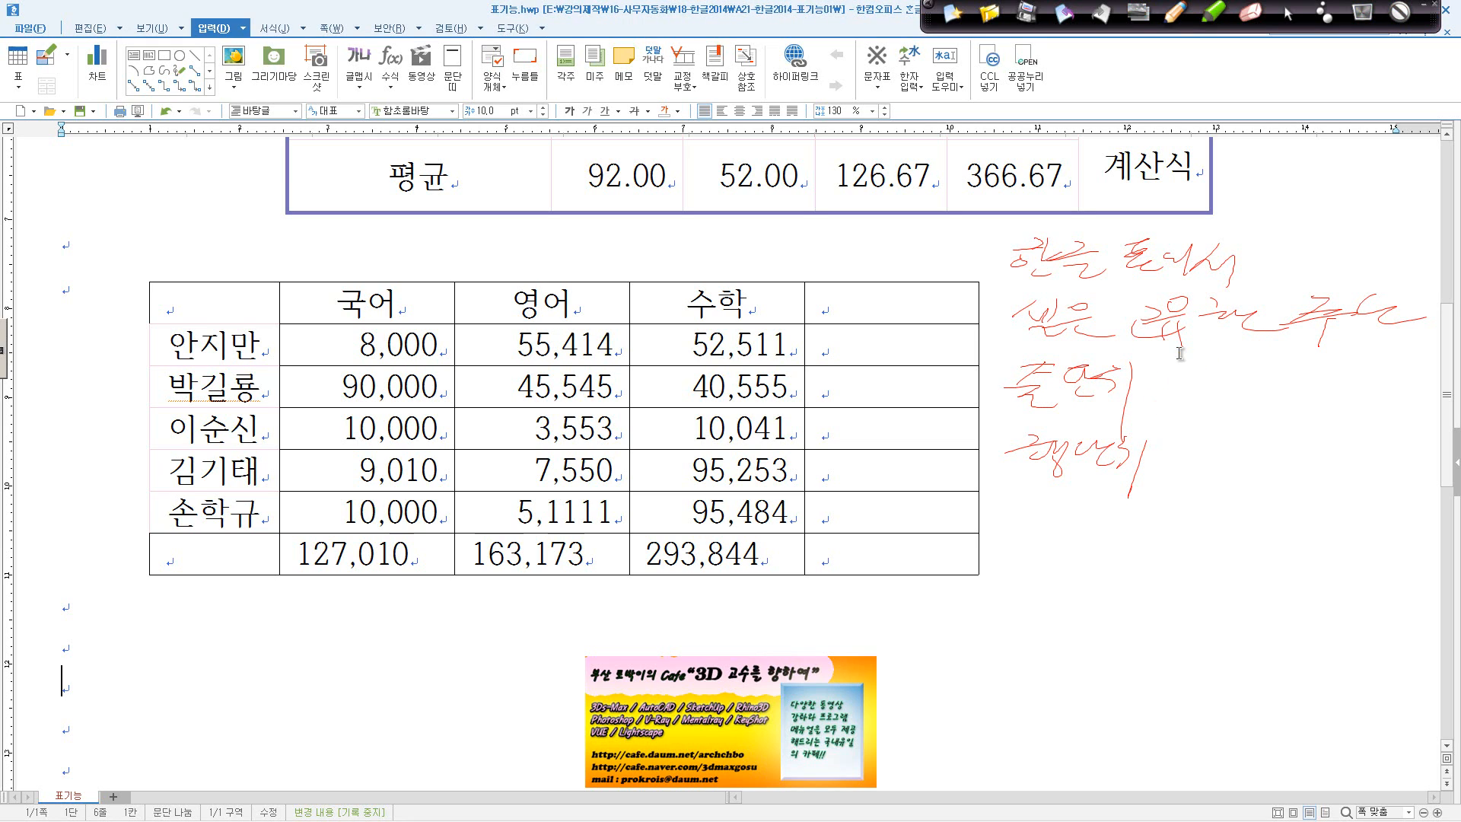
pyautogui.click(1174, 17)
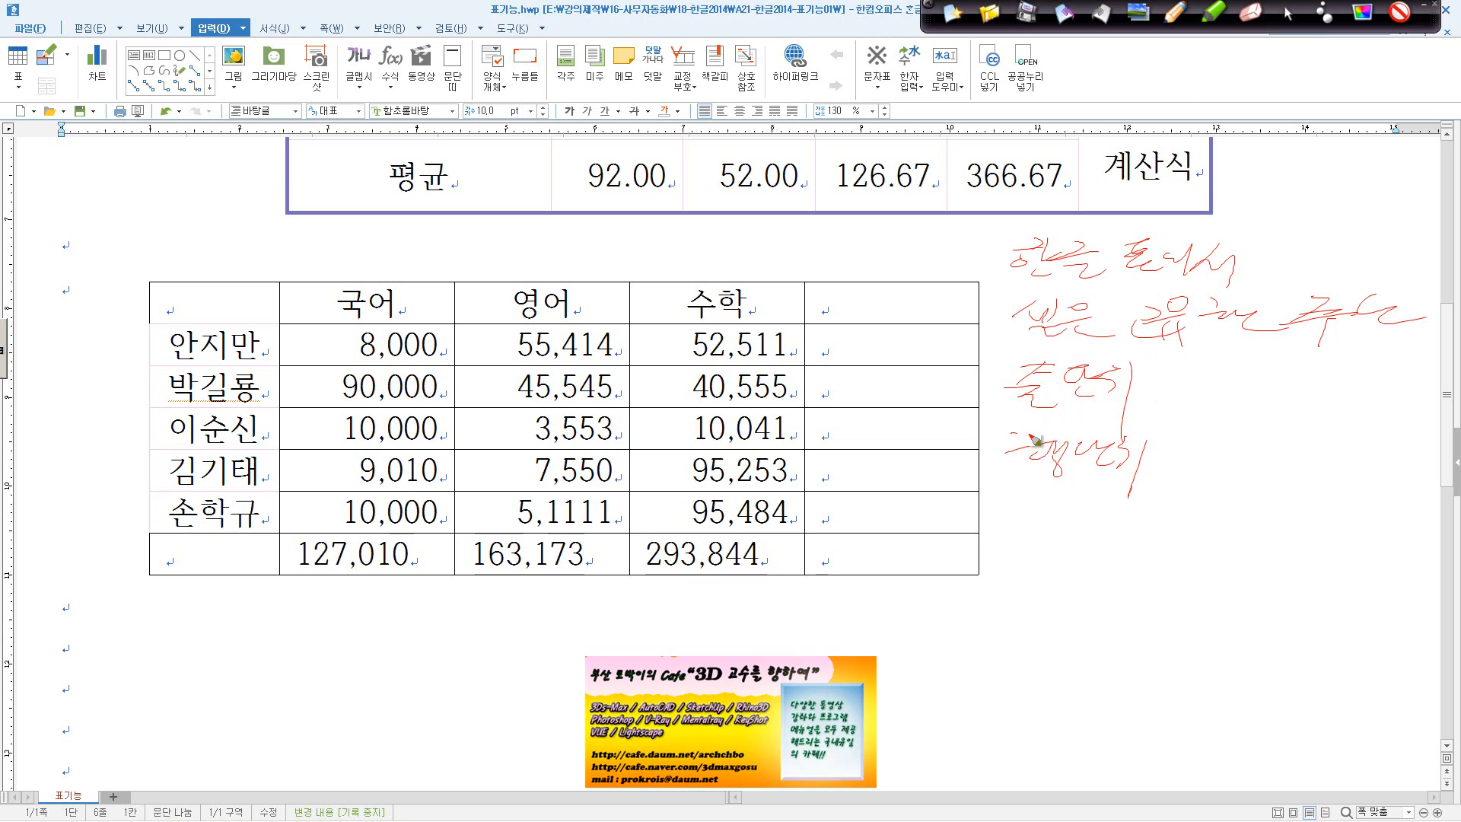
# Handwrite A and 숫자 beside the row-unit and column-unit notes next to the second table, retouching the lower note.
pyautogui.moveTo(1031, 437)
pyautogui.mouseDown()
pyautogui.moveTo(1020, 479)
pyautogui.moveTo(1062, 461)
pyautogui.moveTo(1024, 478)
pyautogui.moveTo(1051, 443)
pyautogui.mouseUp()
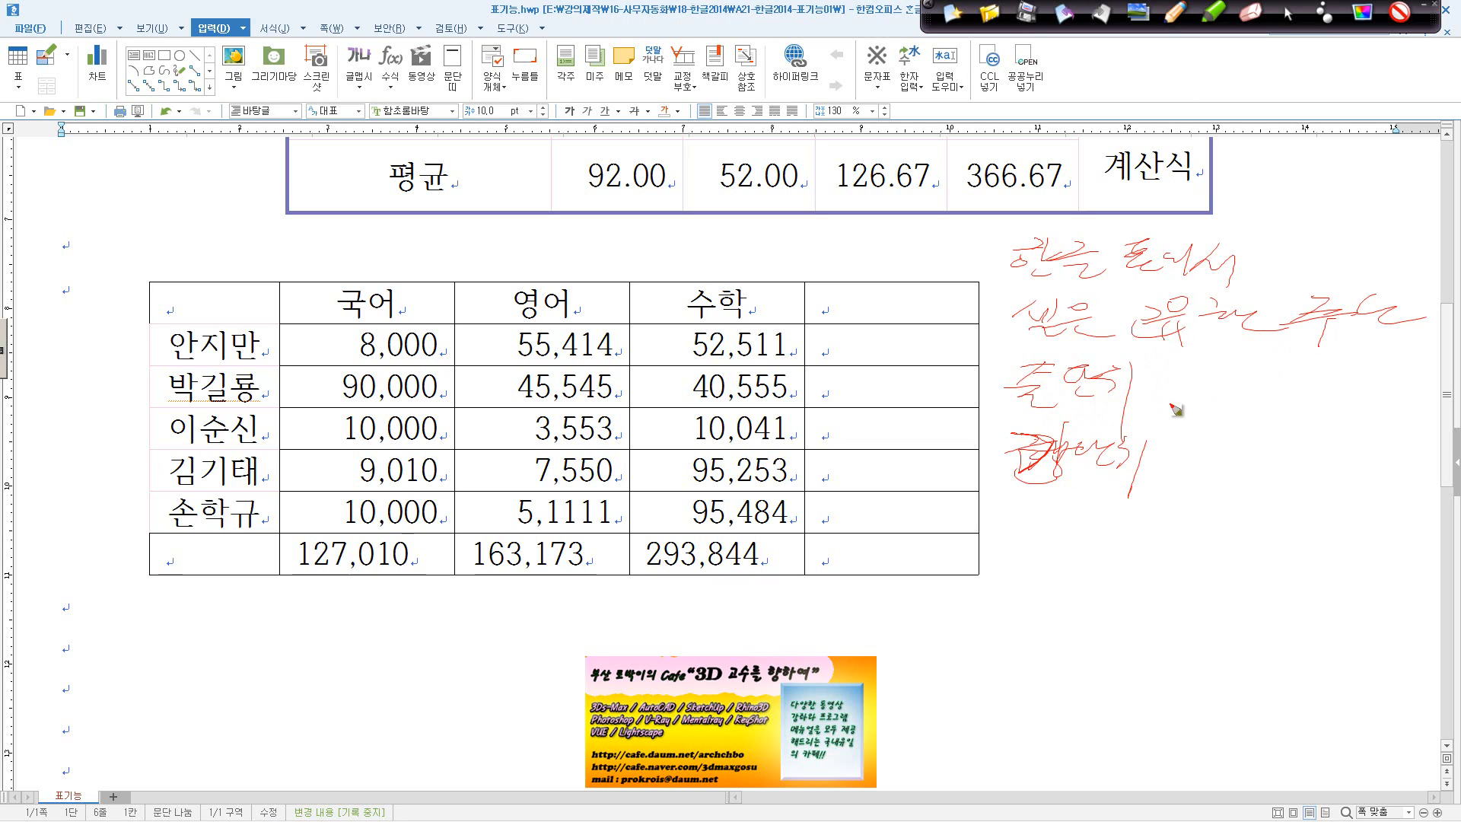
pyautogui.moveTo(1172, 404)
pyautogui.mouseDown()
pyautogui.moveTo(1198, 402)
pyautogui.moveTo(1198, 383)
pyautogui.mouseUp()
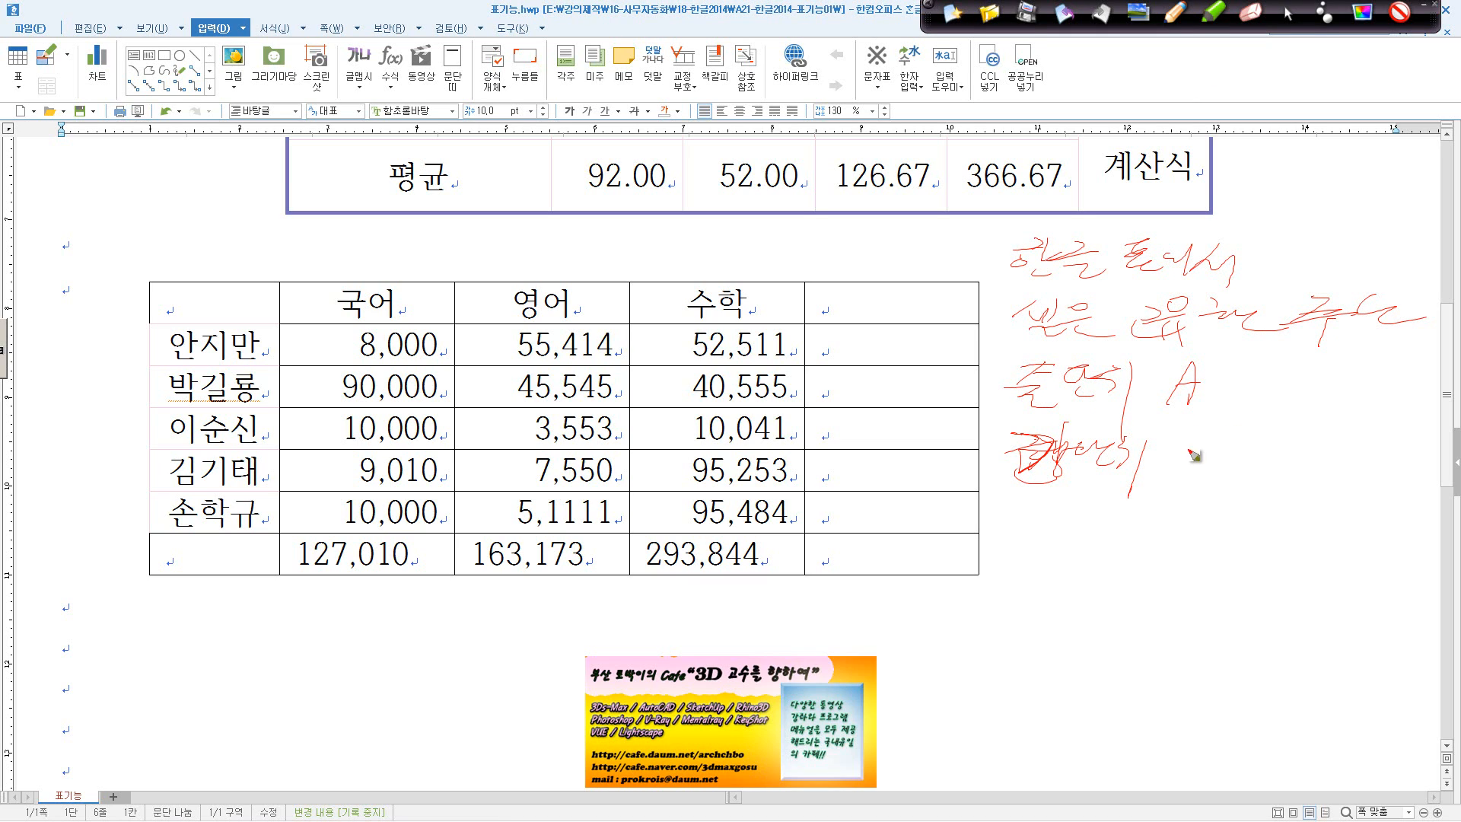
pyautogui.moveTo(1185, 441)
pyautogui.mouseDown()
pyautogui.moveTo(1168, 473)
pyautogui.moveTo(1211, 455)
pyautogui.moveTo(1216, 477)
pyautogui.mouseUp()
pyautogui.moveTo(1265, 437)
pyautogui.mouseDown()
pyautogui.moveTo(1260, 470)
pyautogui.moveTo(1293, 477)
pyautogui.mouseUp()
pyautogui.moveTo(1325, 490); pyautogui.dragTo(1341, 489)
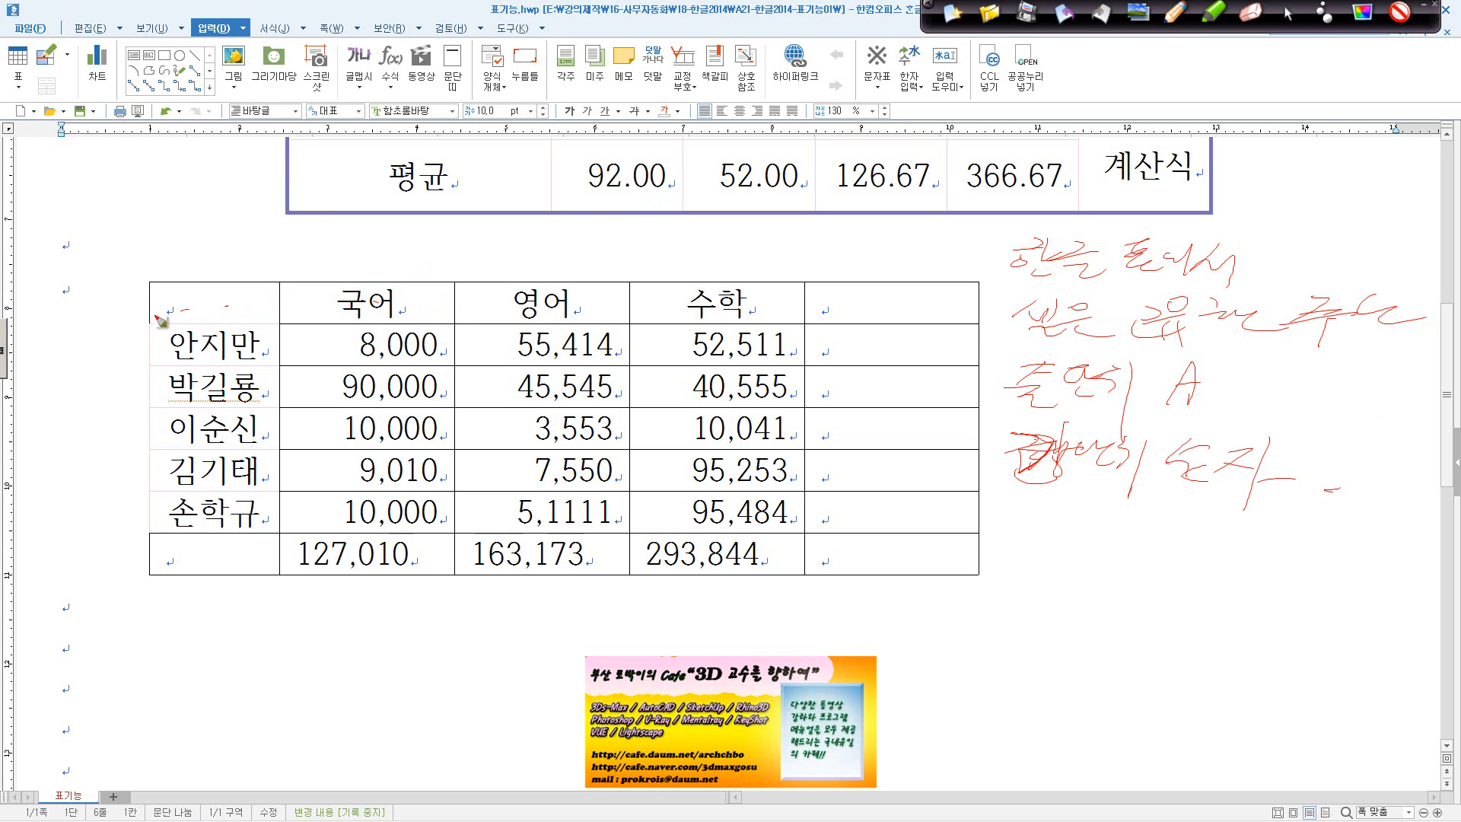
# Handwrite the cell addresses A1, B1, C1, D1 and E1 over the second table's header row.
pyautogui.moveTo(160, 319)
pyautogui.mouseDown()
pyautogui.moveTo(227, 309)
pyautogui.moveTo(345, 335)
pyautogui.mouseUp()
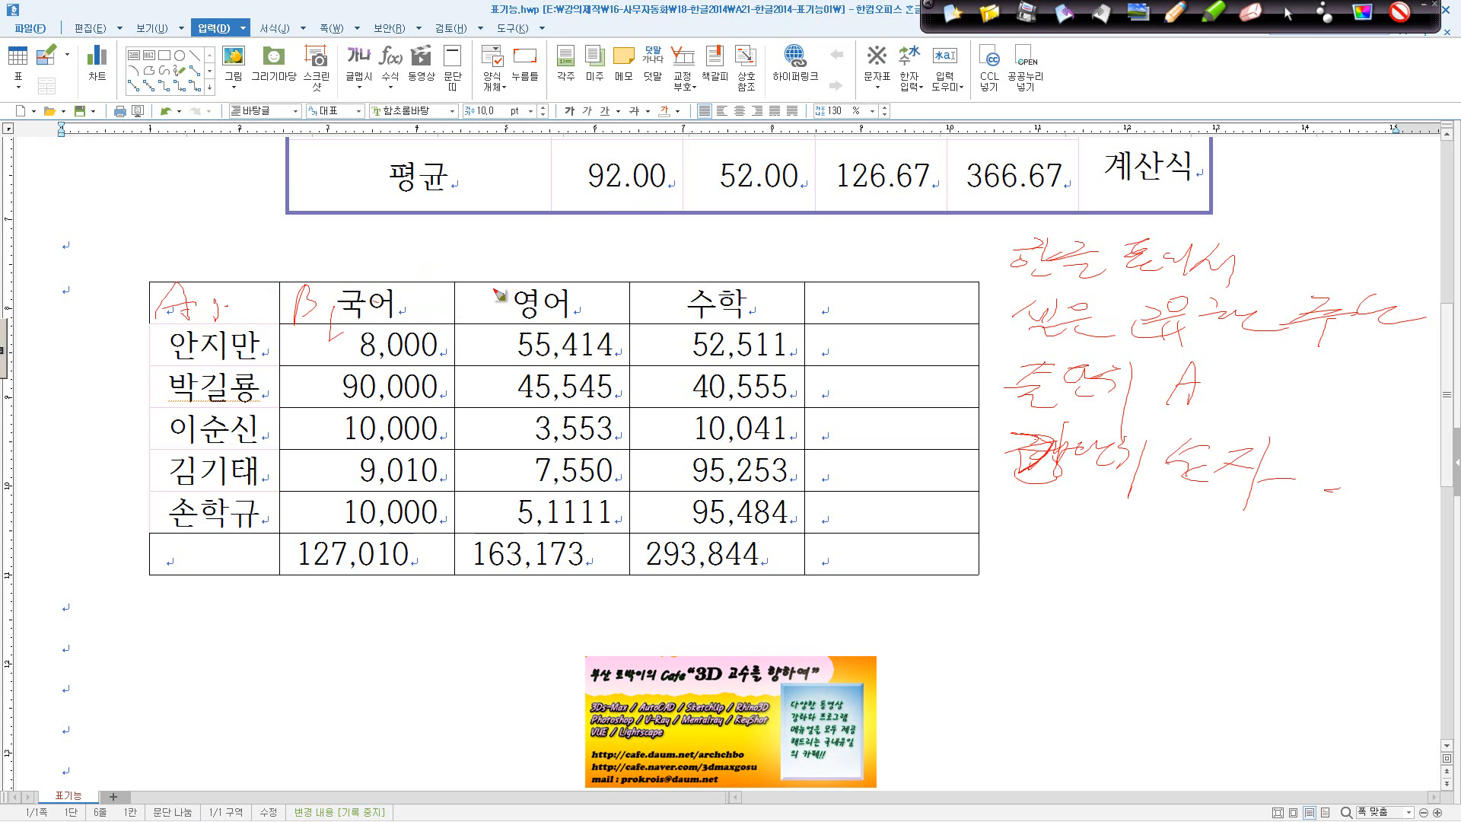
pyautogui.moveTo(501, 295); pyautogui.dragTo(503, 322)
pyautogui.moveTo(506, 308); pyautogui.dragTo(508, 334)
pyautogui.moveTo(644, 318); pyautogui.dragTo(645, 289)
pyautogui.moveTo(645, 289); pyautogui.dragTo(647, 315)
pyautogui.moveTo(673, 305); pyautogui.dragTo(670, 315)
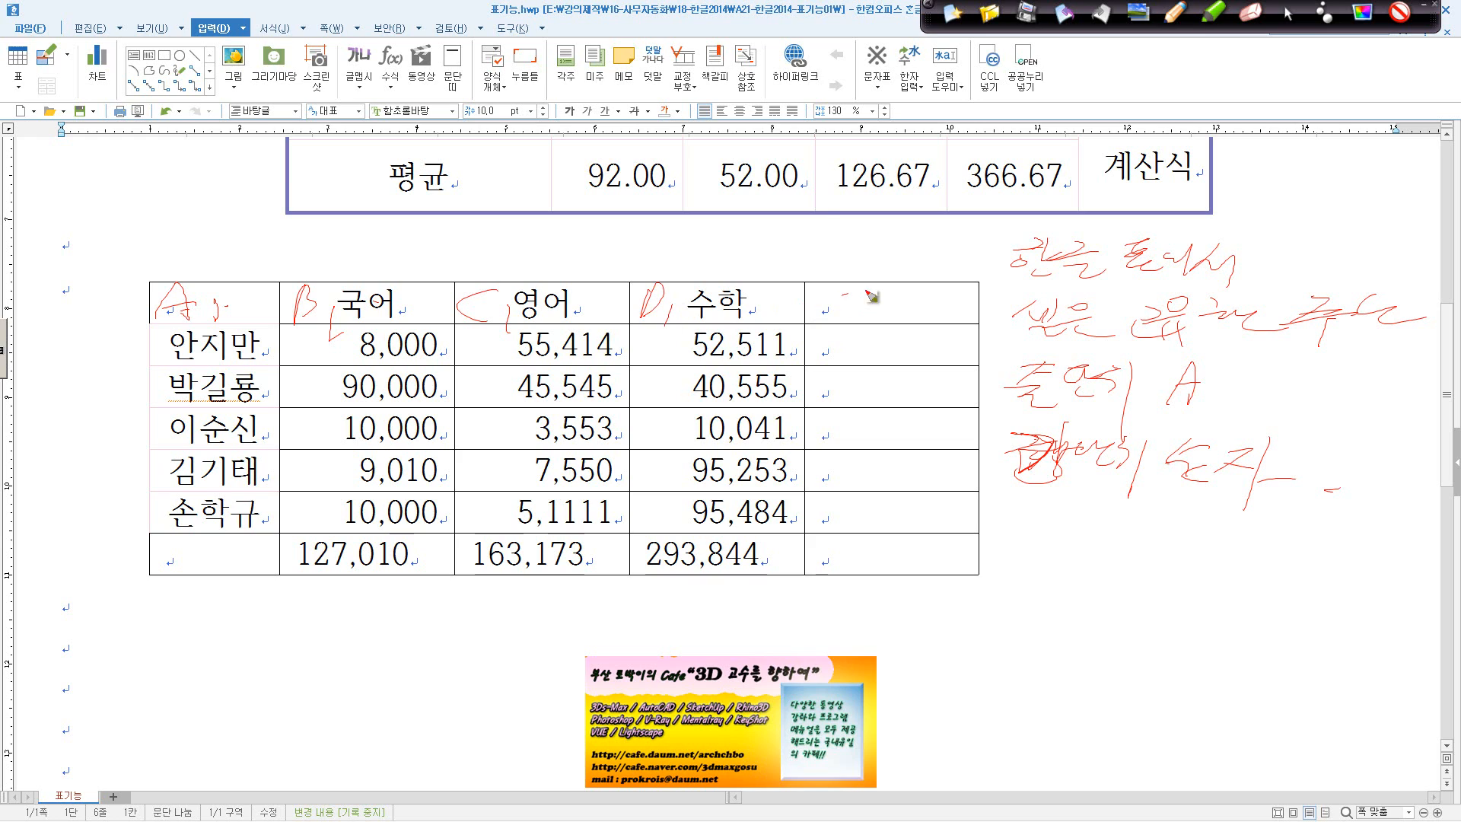
pyautogui.moveTo(856, 297)
pyautogui.mouseDown()
pyautogui.moveTo(854, 318)
pyautogui.moveTo(873, 321)
pyautogui.mouseUp()
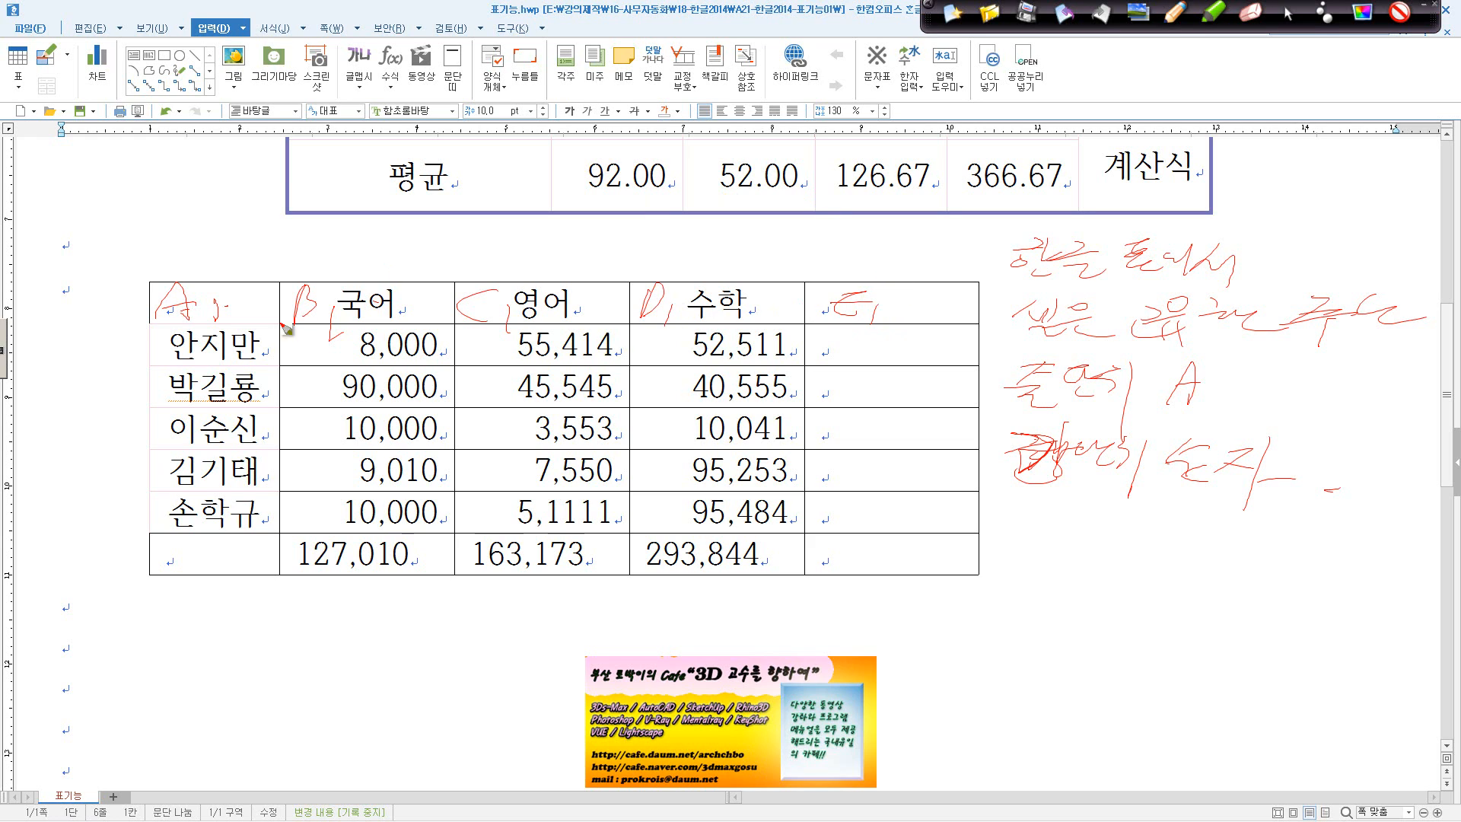
# Handwrite the cell addresses A2 to A6 beside the student names in the first column.
pyautogui.moveTo(156, 335)
pyautogui.mouseDown()
pyautogui.moveTo(136, 371)
pyautogui.moveTo(207, 357)
pyautogui.mouseUp()
pyautogui.moveTo(155, 379)
pyautogui.mouseDown()
pyautogui.moveTo(134, 404)
pyautogui.moveTo(156, 411)
pyautogui.mouseUp()
pyautogui.moveTo(139, 397); pyautogui.dragTo(158, 394)
pyautogui.moveTo(163, 388); pyautogui.dragTo(120, 442)
pyautogui.moveTo(153, 417)
pyautogui.mouseDown()
pyautogui.moveTo(166, 454)
pyautogui.moveTo(116, 489)
pyautogui.mouseUp()
pyautogui.moveTo(139, 465)
pyautogui.mouseDown()
pyautogui.moveTo(146, 487)
pyautogui.moveTo(174, 487)
pyautogui.moveTo(109, 533)
pyautogui.mouseUp()
pyautogui.moveTo(143, 502); pyautogui.dragTo(149, 533)
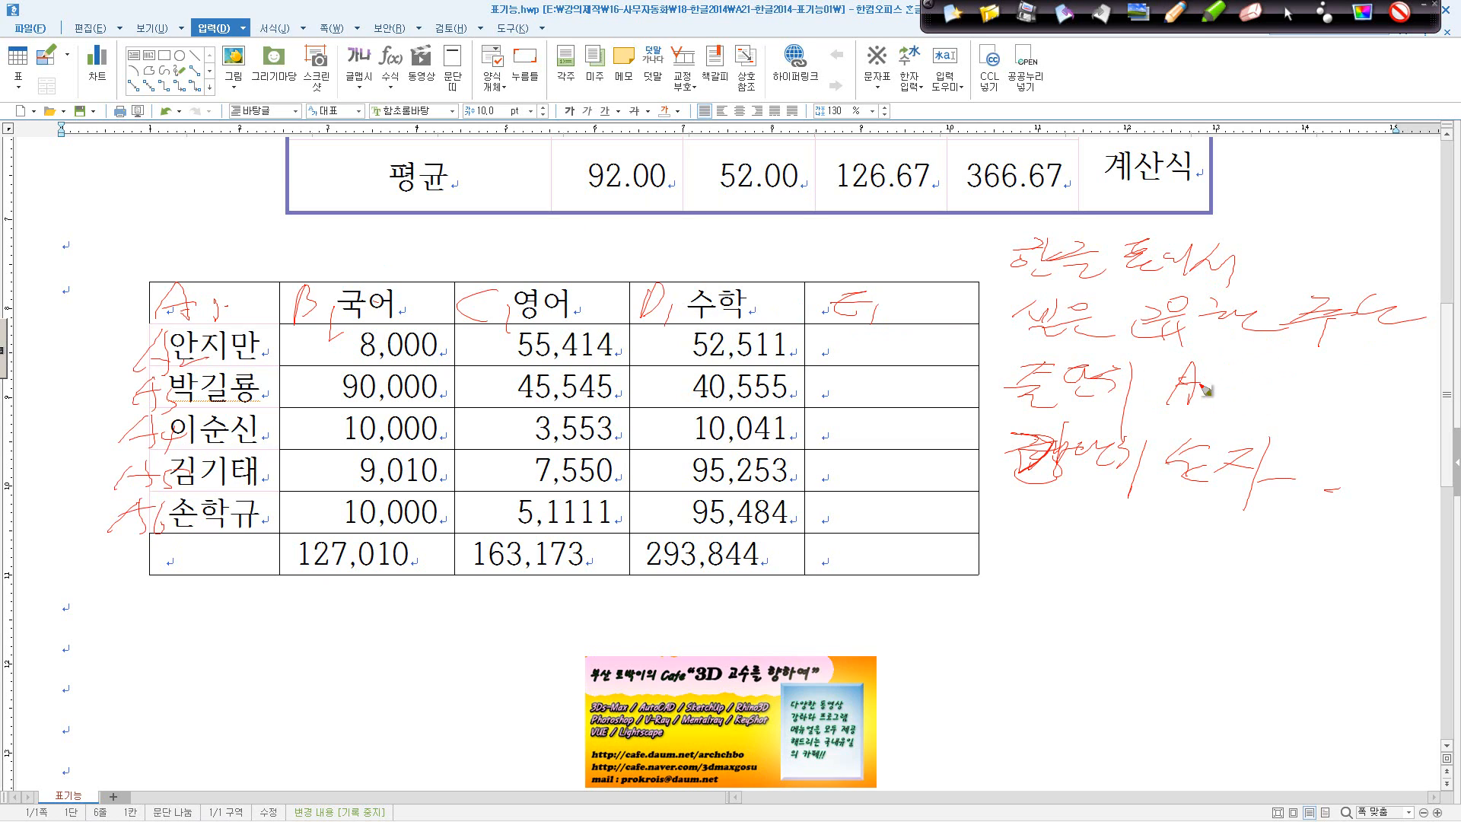
# Correct the side notes by striking out A for 숫자 and striking out 숫자 for 영어.
pyautogui.moveTo(1188, 389)
pyautogui.mouseDown()
pyautogui.moveTo(1260, 365)
pyautogui.moveTo(1267, 418)
pyautogui.moveTo(1322, 392)
pyautogui.moveTo(1307, 428)
pyautogui.mouseUp()
pyautogui.moveTo(1310, 409); pyautogui.dragTo(1334, 412)
pyautogui.moveTo(1210, 459)
pyautogui.mouseDown()
pyautogui.moveTo(1381, 476)
pyautogui.moveTo(1359, 525)
pyautogui.mouseUp()
# Handwrite the cell addresses B2 to B6 over the 국어 values.
pyautogui.moveTo(319, 339)
pyautogui.mouseDown()
pyautogui.moveTo(327, 358)
pyautogui.moveTo(380, 356)
pyautogui.mouseUp()
pyautogui.moveTo(288, 371)
pyautogui.mouseDown()
pyautogui.moveTo(283, 405)
pyautogui.moveTo(340, 402)
pyautogui.mouseUp()
pyautogui.moveTo(301, 421)
pyautogui.mouseDown()
pyautogui.moveTo(286, 427)
pyautogui.moveTo(332, 438)
pyautogui.moveTo(324, 455)
pyautogui.mouseUp()
pyautogui.moveTo(308, 472)
pyautogui.mouseDown()
pyautogui.moveTo(335, 487)
pyautogui.moveTo(357, 460)
pyautogui.moveTo(319, 462)
pyautogui.mouseUp()
pyautogui.moveTo(296, 498); pyautogui.dragTo(312, 533)
# Handwrite the cell addresses C2 to C7 over the 영어 values and total.
pyautogui.moveTo(507, 335); pyautogui.dragTo(466, 360)
pyautogui.moveTo(493, 341)
pyautogui.mouseDown()
pyautogui.moveTo(526, 354)
pyautogui.moveTo(456, 408)
pyautogui.mouseUp()
pyautogui.moveTo(479, 387)
pyautogui.mouseDown()
pyautogui.moveTo(487, 411)
pyautogui.moveTo(460, 449)
pyautogui.moveTo(504, 442)
pyautogui.mouseUp()
pyautogui.moveTo(483, 457)
pyautogui.mouseDown()
pyautogui.moveTo(472, 483)
pyautogui.moveTo(498, 481)
pyautogui.moveTo(472, 525)
pyautogui.mouseUp()
pyautogui.moveTo(525, 487); pyautogui.dragTo(460, 567)
pyautogui.moveTo(478, 540); pyautogui.dragTo(494, 541)
pyautogui.moveTo(494, 540); pyautogui.dragTo(483, 569)
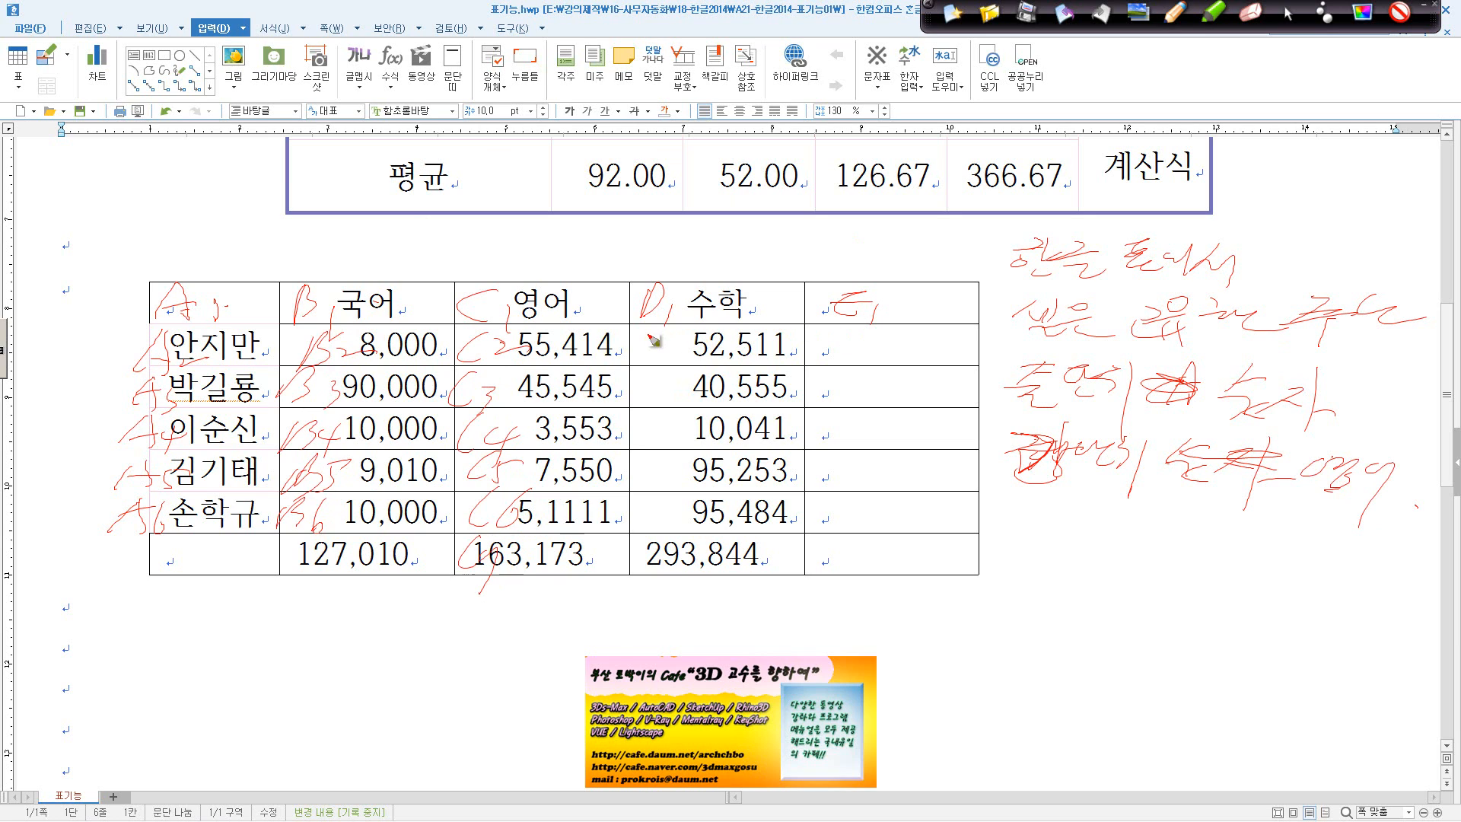
# Handwrite the cell addresses D2 to D6 over the 수학 values.
pyautogui.moveTo(642, 329); pyautogui.dragTo(632, 360)
pyautogui.moveTo(642, 331)
pyautogui.mouseDown()
pyautogui.moveTo(638, 358)
pyautogui.moveTo(685, 344)
pyautogui.mouseUp()
pyautogui.moveTo(643, 373); pyautogui.dragTo(640, 401)
pyautogui.moveTo(653, 378)
pyautogui.mouseDown()
pyautogui.moveTo(663, 399)
pyautogui.moveTo(647, 445)
pyautogui.mouseUp()
pyautogui.moveTo(656, 416)
pyautogui.mouseDown()
pyautogui.moveTo(662, 440)
pyautogui.moveTo(689, 438)
pyautogui.moveTo(635, 481)
pyautogui.mouseUp()
pyautogui.moveTo(654, 456); pyautogui.dragTo(689, 481)
pyautogui.moveTo(645, 502)
pyautogui.mouseDown()
pyautogui.moveTo(620, 540)
pyautogui.moveTo(653, 533)
pyautogui.mouseUp()
pyautogui.moveTo(669, 518)
pyautogui.mouseDown()
pyautogui.moveTo(662, 544)
pyautogui.moveTo(682, 533)
pyautogui.mouseUp()
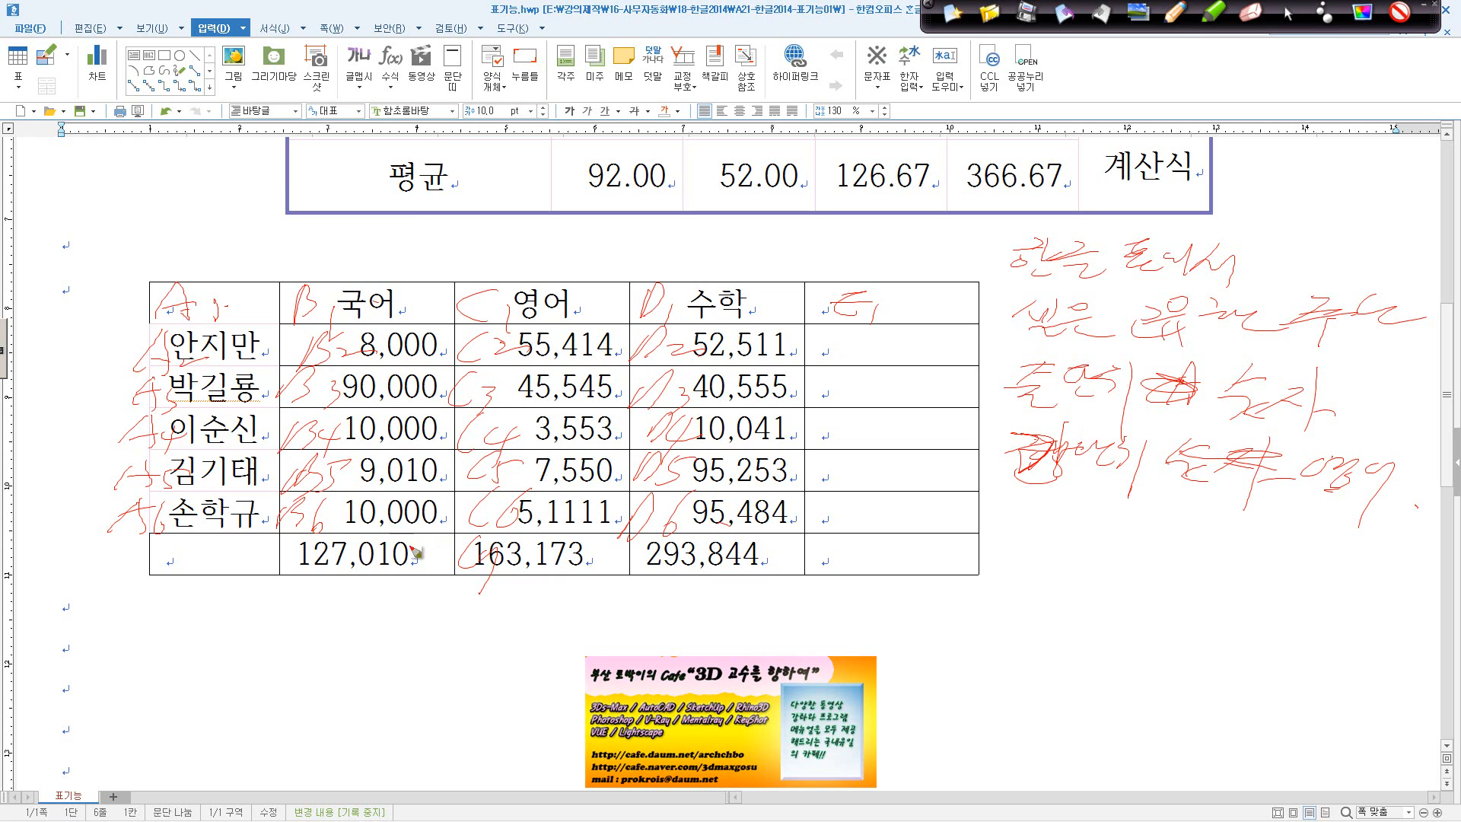
# Circle the 국어 total and handwrite the underlined formula =Sum(B2:B6) below the table.
pyautogui.moveTo(407, 577)
pyautogui.mouseDown()
pyautogui.moveTo(310, 592)
pyautogui.moveTo(437, 582)
pyautogui.moveTo(384, 573)
pyautogui.mouseUp()
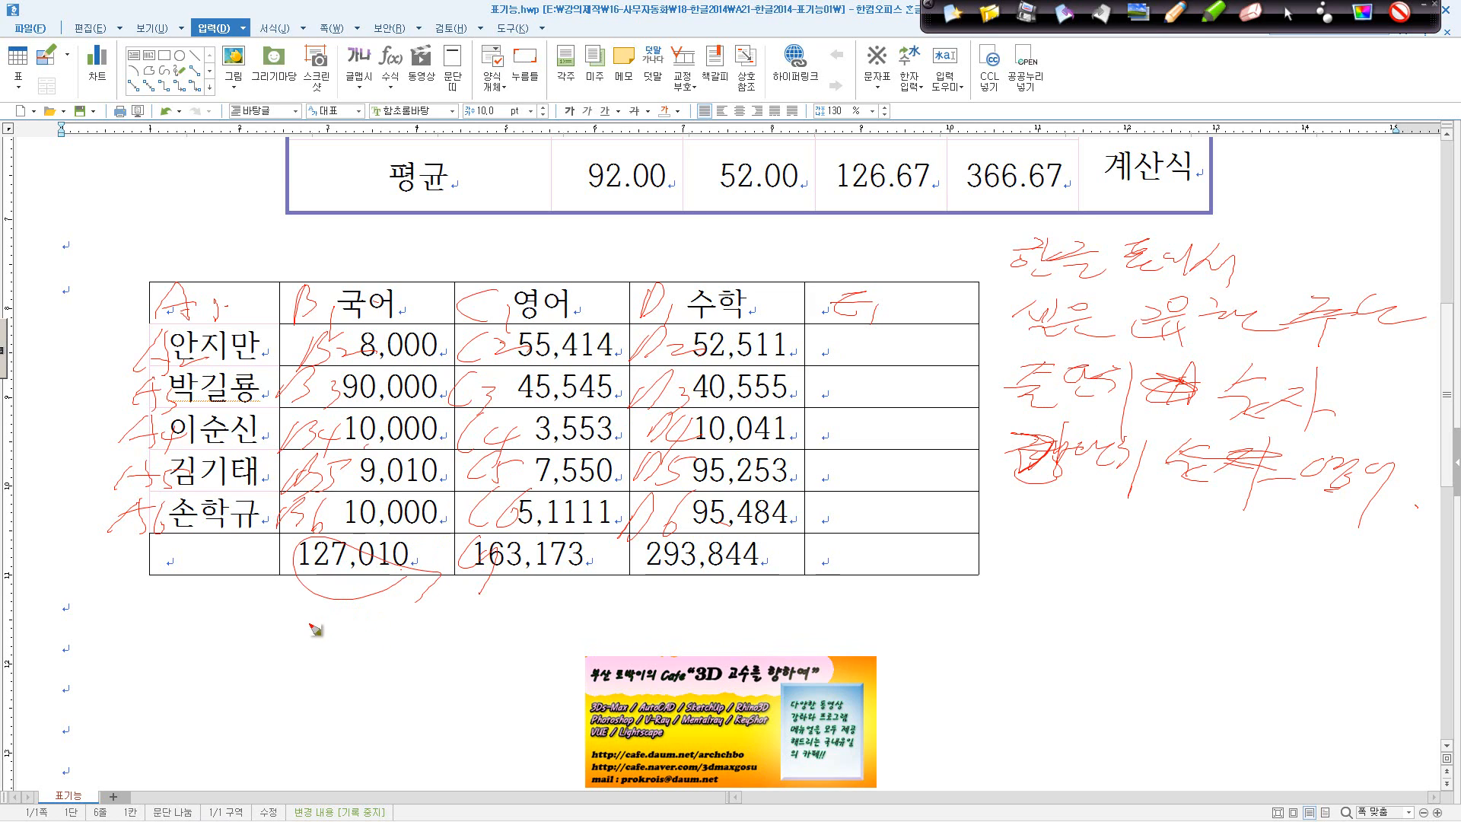
pyautogui.moveTo(306, 609); pyautogui.dragTo(262, 663)
pyautogui.moveTo(301, 638); pyautogui.dragTo(315, 656)
pyautogui.moveTo(329, 636); pyautogui.dragTo(362, 657)
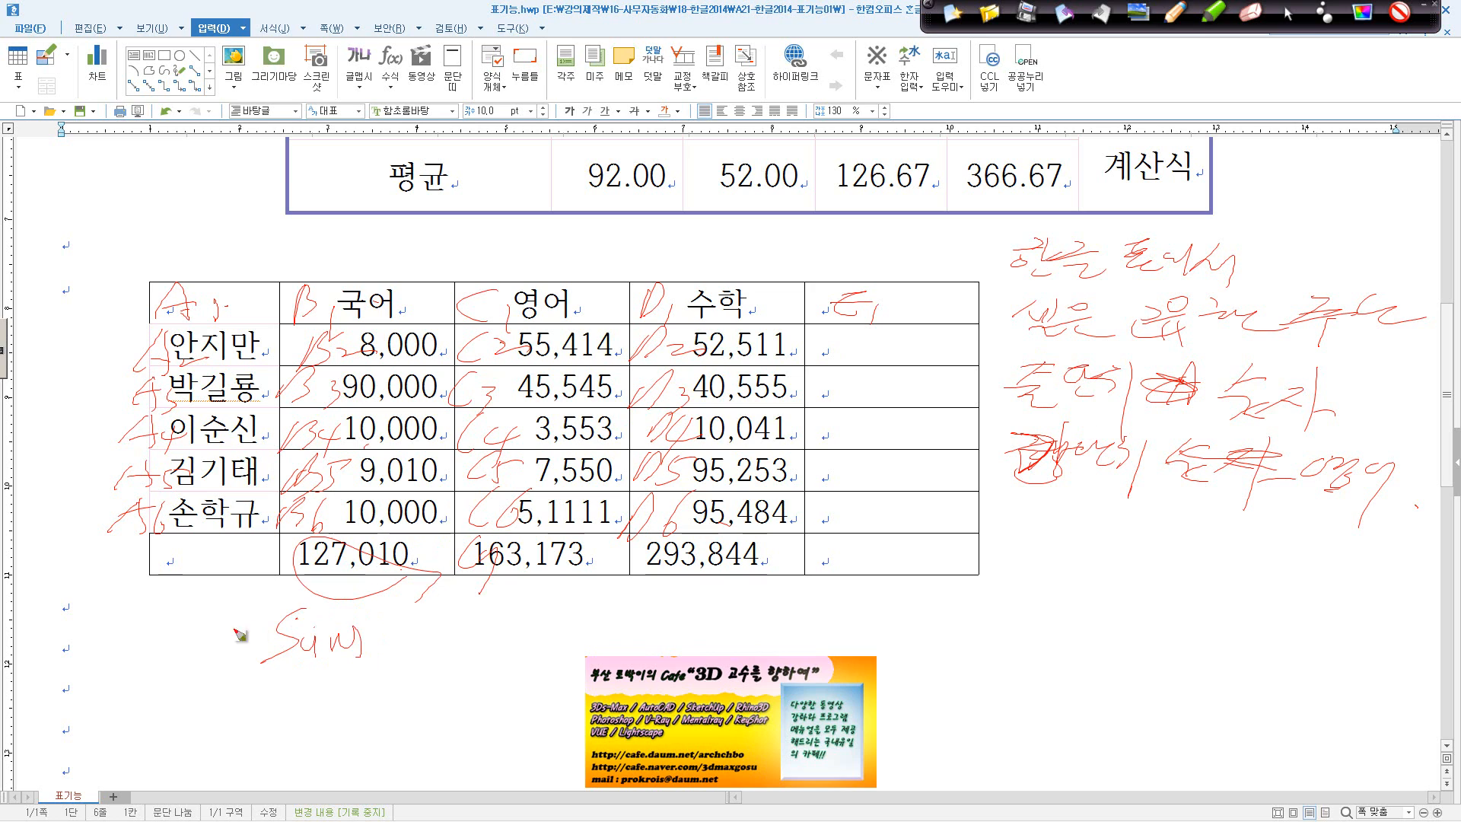
pyautogui.moveTo(233, 628); pyautogui.dragTo(275, 627)
pyautogui.moveTo(234, 649); pyautogui.dragTo(284, 647)
pyautogui.moveTo(397, 620)
pyautogui.mouseDown()
pyautogui.moveTo(389, 659)
pyautogui.moveTo(423, 656)
pyautogui.mouseUp()
pyautogui.moveTo(425, 618)
pyautogui.mouseDown()
pyautogui.moveTo(456, 653)
pyautogui.moveTo(529, 631)
pyautogui.moveTo(497, 625)
pyautogui.mouseUp()
pyautogui.moveTo(492, 645); pyautogui.dragTo(525, 650)
pyautogui.moveTo(580, 606)
pyautogui.mouseDown()
pyautogui.moveTo(570, 650)
pyautogui.moveTo(608, 656)
pyautogui.mouseUp()
pyautogui.moveTo(297, 678); pyautogui.dragTo(586, 670)
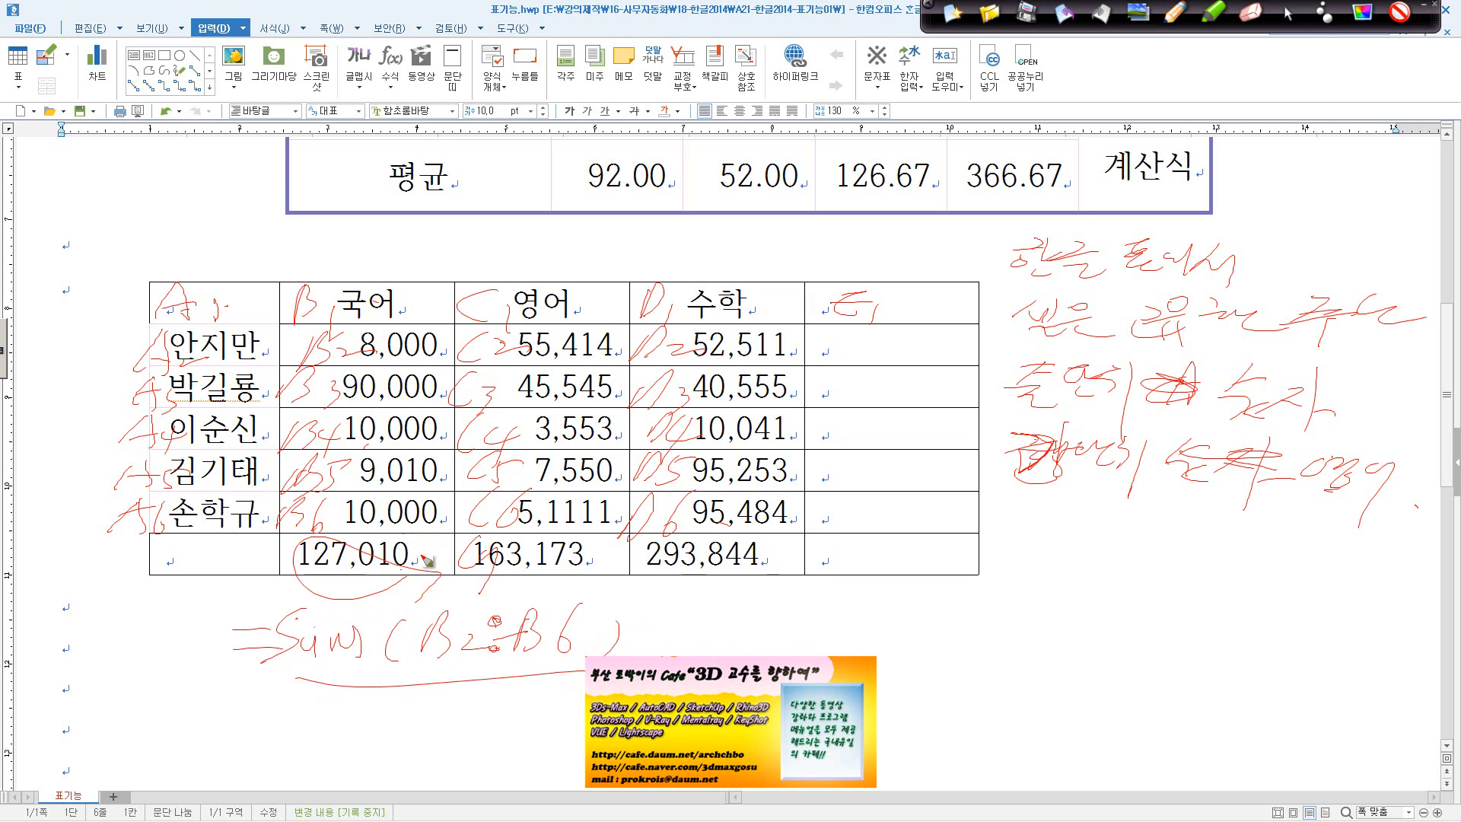
# Add an Enter note after the handwritten formula, circle the 국어 values, and clear all ink from the screen.
pyautogui.moveTo(615, 651); pyautogui.dragTo(750, 623)
pyautogui.moveTo(733, 624)
pyautogui.mouseDown()
pyautogui.moveTo(717, 653)
pyautogui.moveTo(784, 672)
pyautogui.mouseUp()
pyautogui.moveTo(813, 659); pyautogui.dragTo(865, 668)
pyautogui.moveTo(947, 601); pyautogui.dragTo(876, 669)
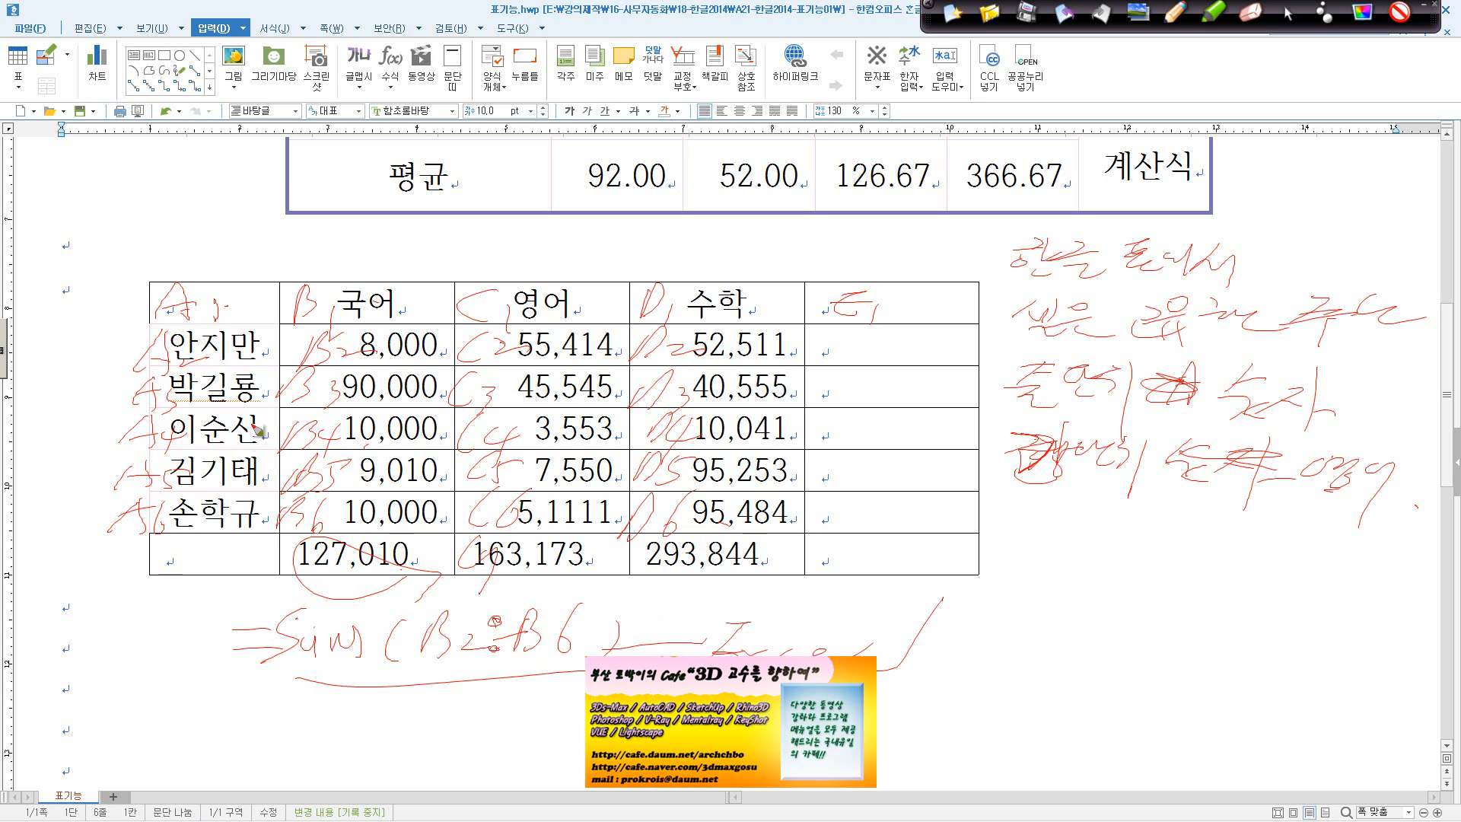
pyautogui.moveTo(403, 337)
pyautogui.mouseDown()
pyautogui.moveTo(426, 506)
pyautogui.moveTo(418, 491)
pyautogui.moveTo(308, 468)
pyautogui.moveTo(493, 482)
pyautogui.mouseUp()
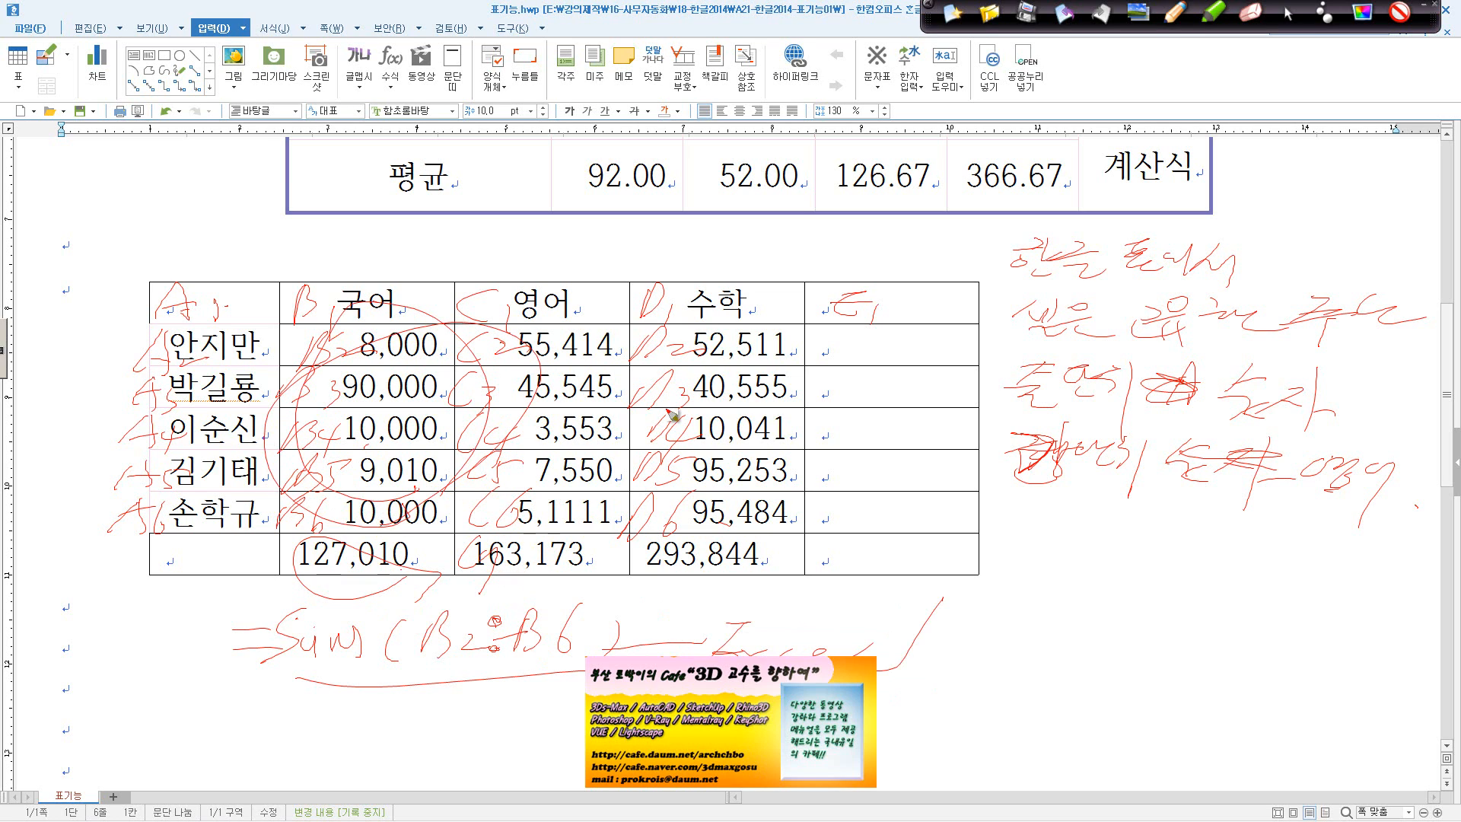
pyautogui.click(1292, 16)
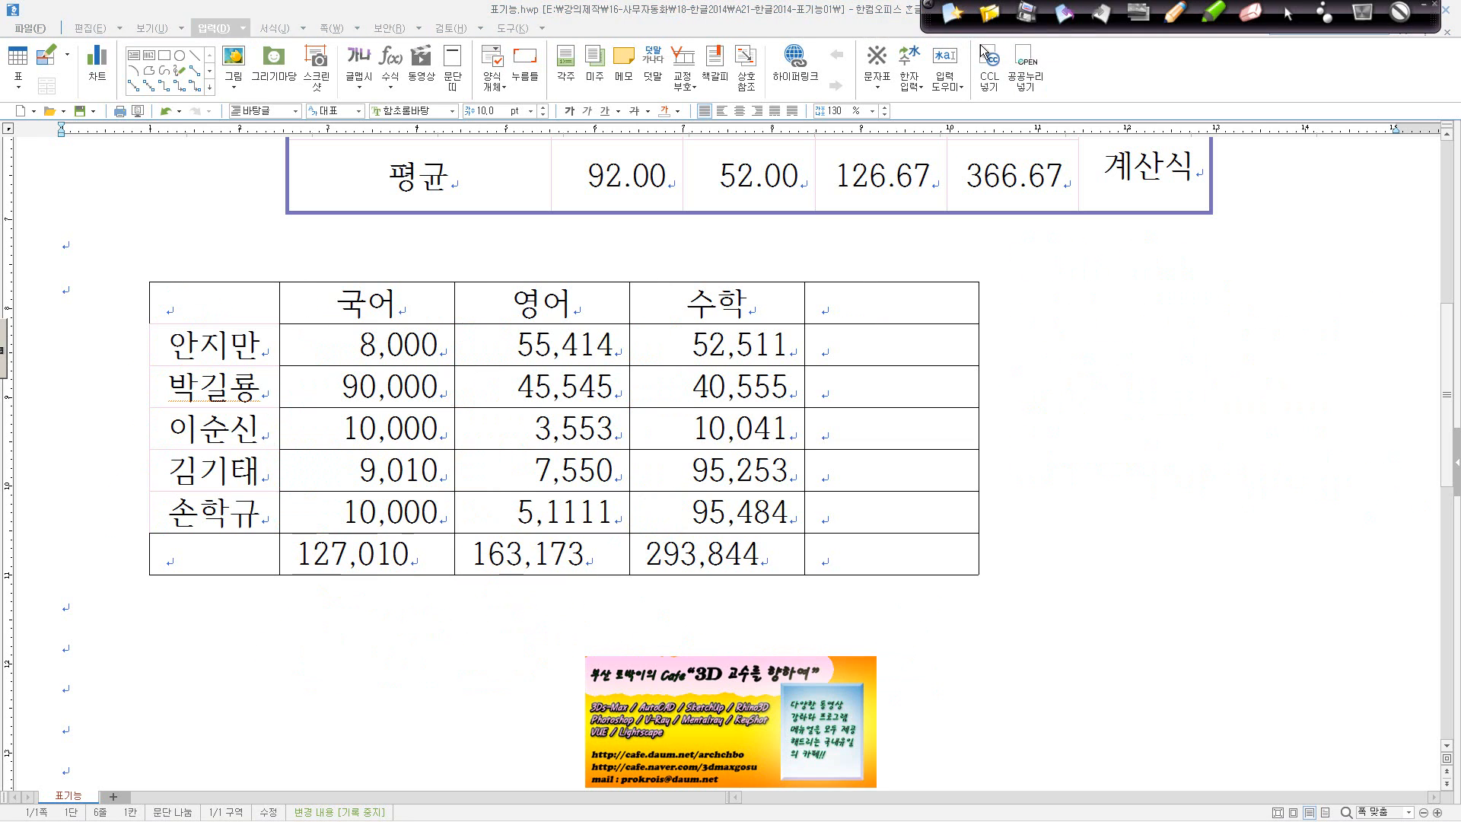
# Insert the formula =b2-b3 in the first student's blank cell in the column after 수학.
pyautogui.click(890, 344)
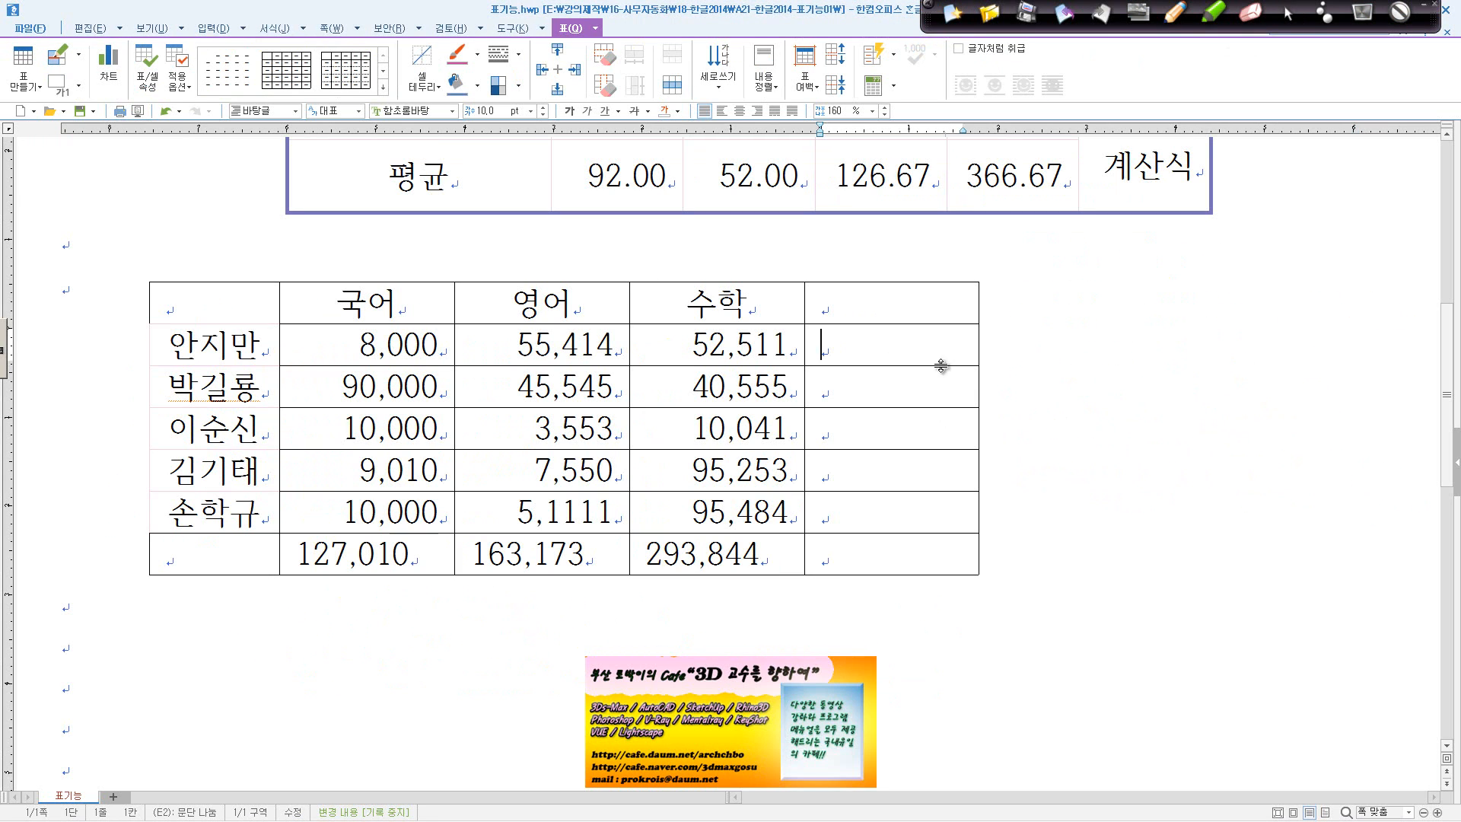
pyautogui.scroll(3, 997, 342)
pyautogui.click(895, 83)
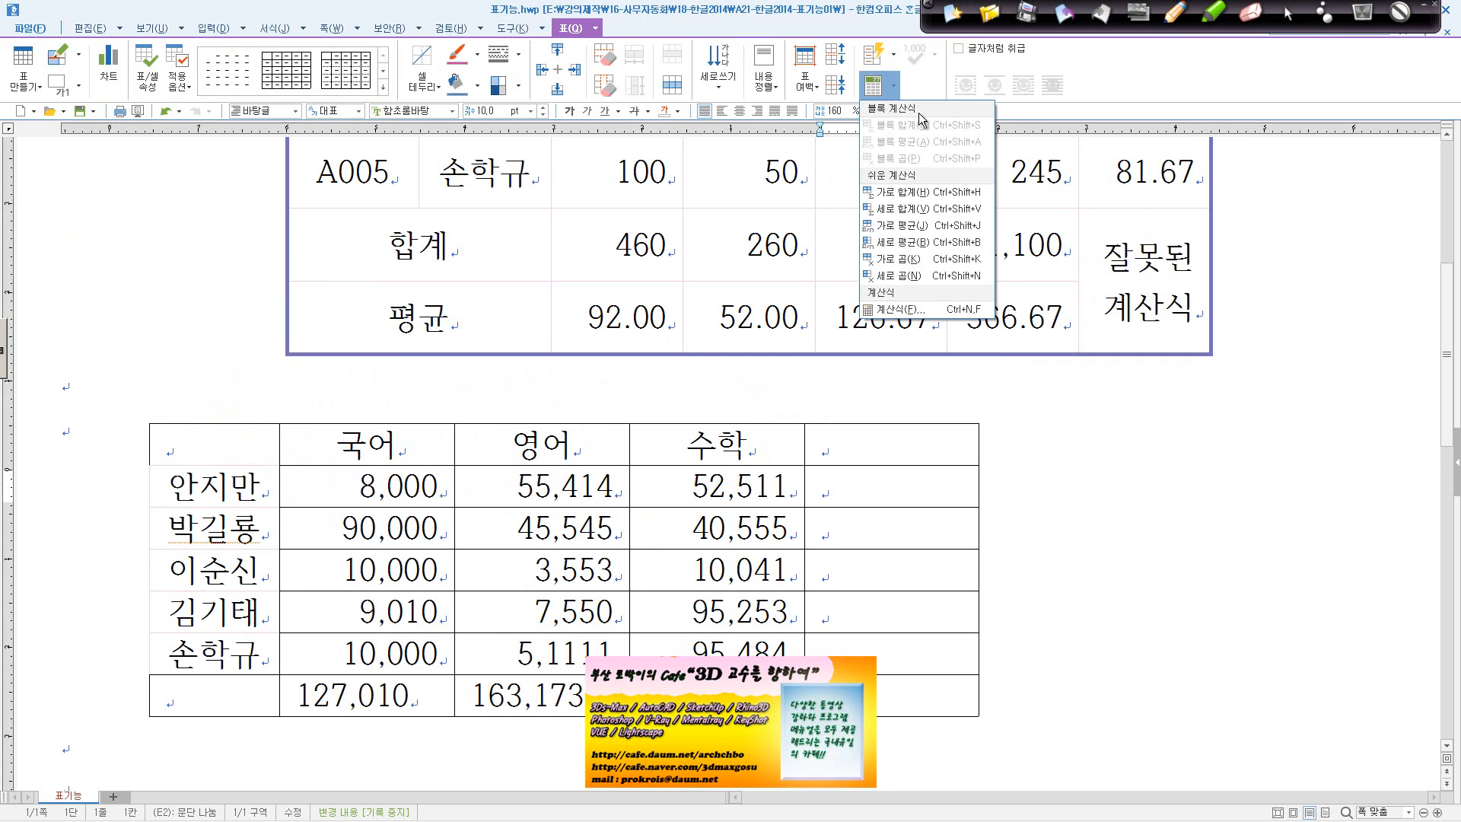
pyautogui.click(906, 311)
pyautogui.moveTo(796, 354); pyautogui.dragTo(1045, 275)
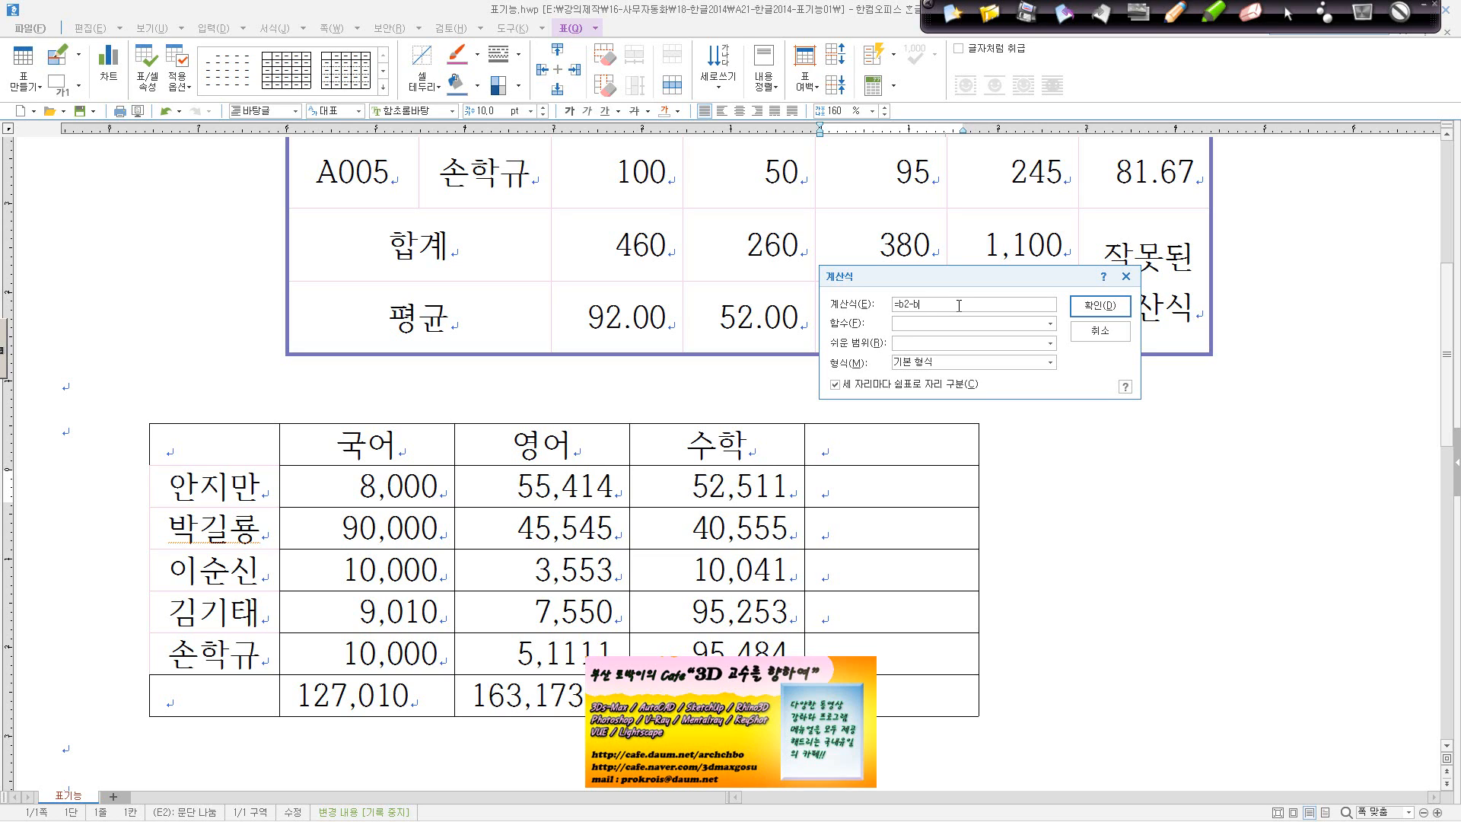
pyautogui.click(1101, 305)
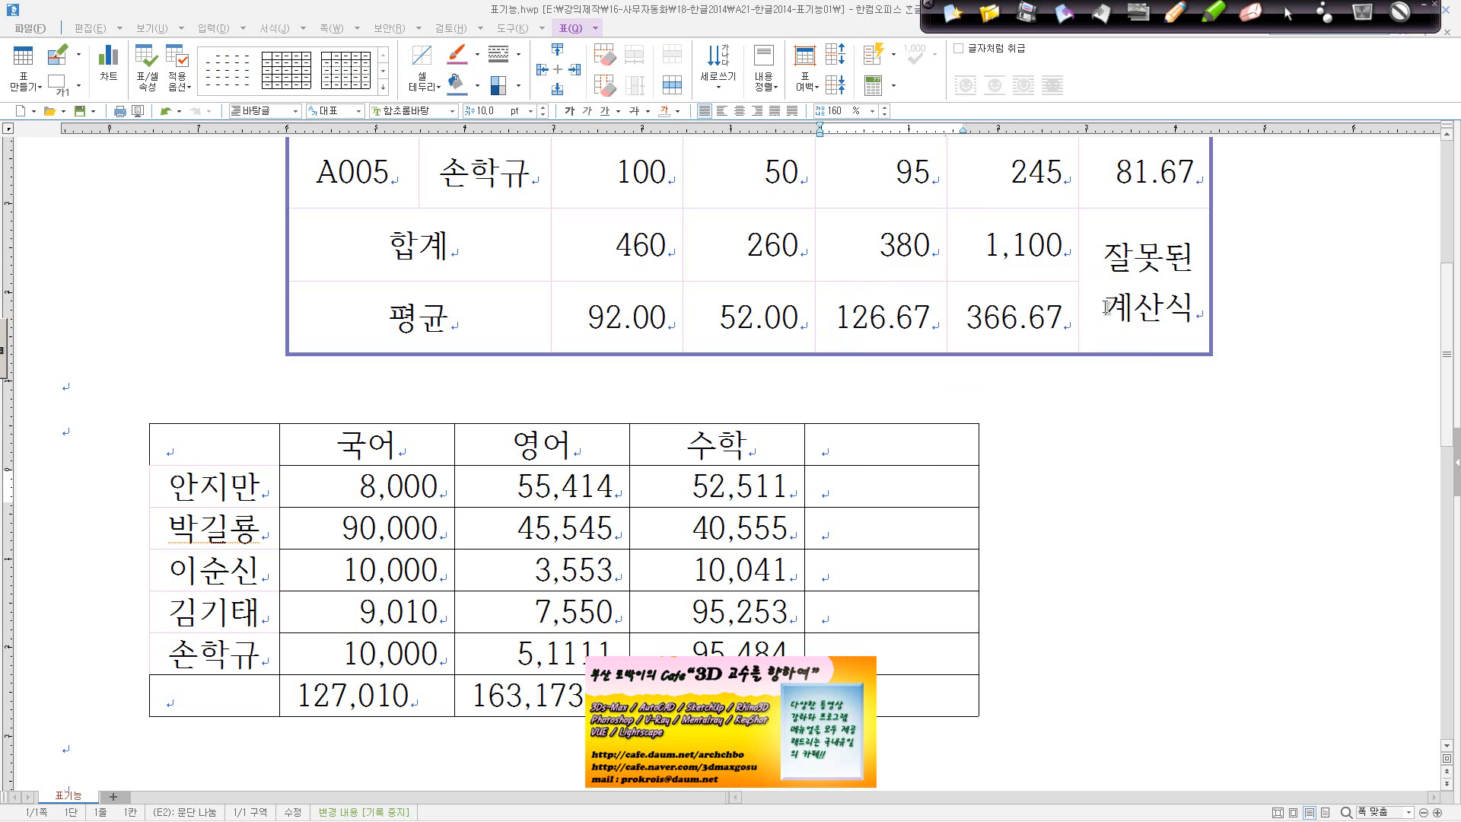
# Delete the subtraction formula's result from the first student's cell in the column after 수학.
pyautogui.moveTo(933, 487); pyautogui.dragTo(717, 486)
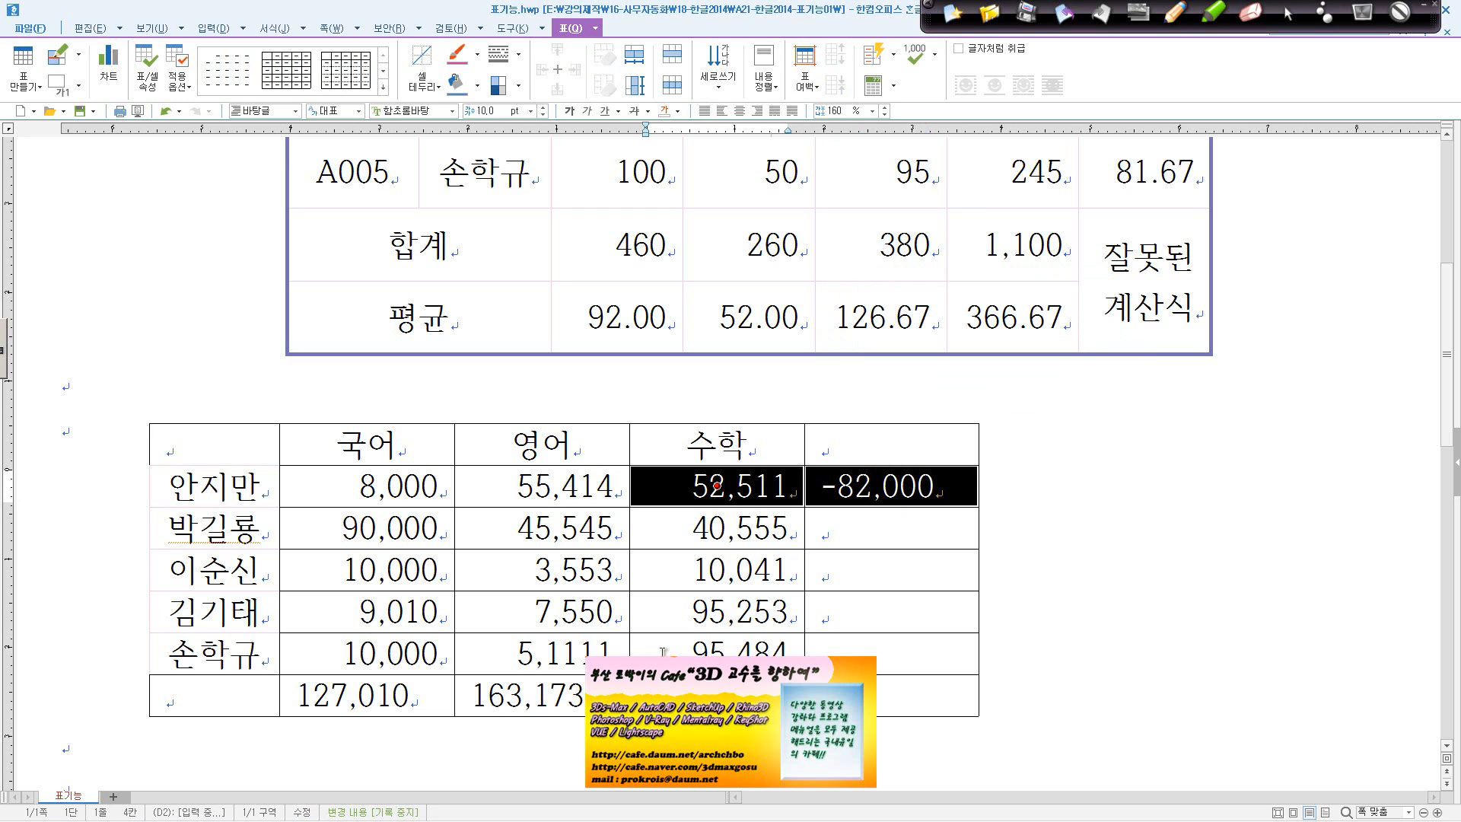
pyautogui.click(866, 565)
pyautogui.click(939, 491)
pyautogui.click(940, 491)
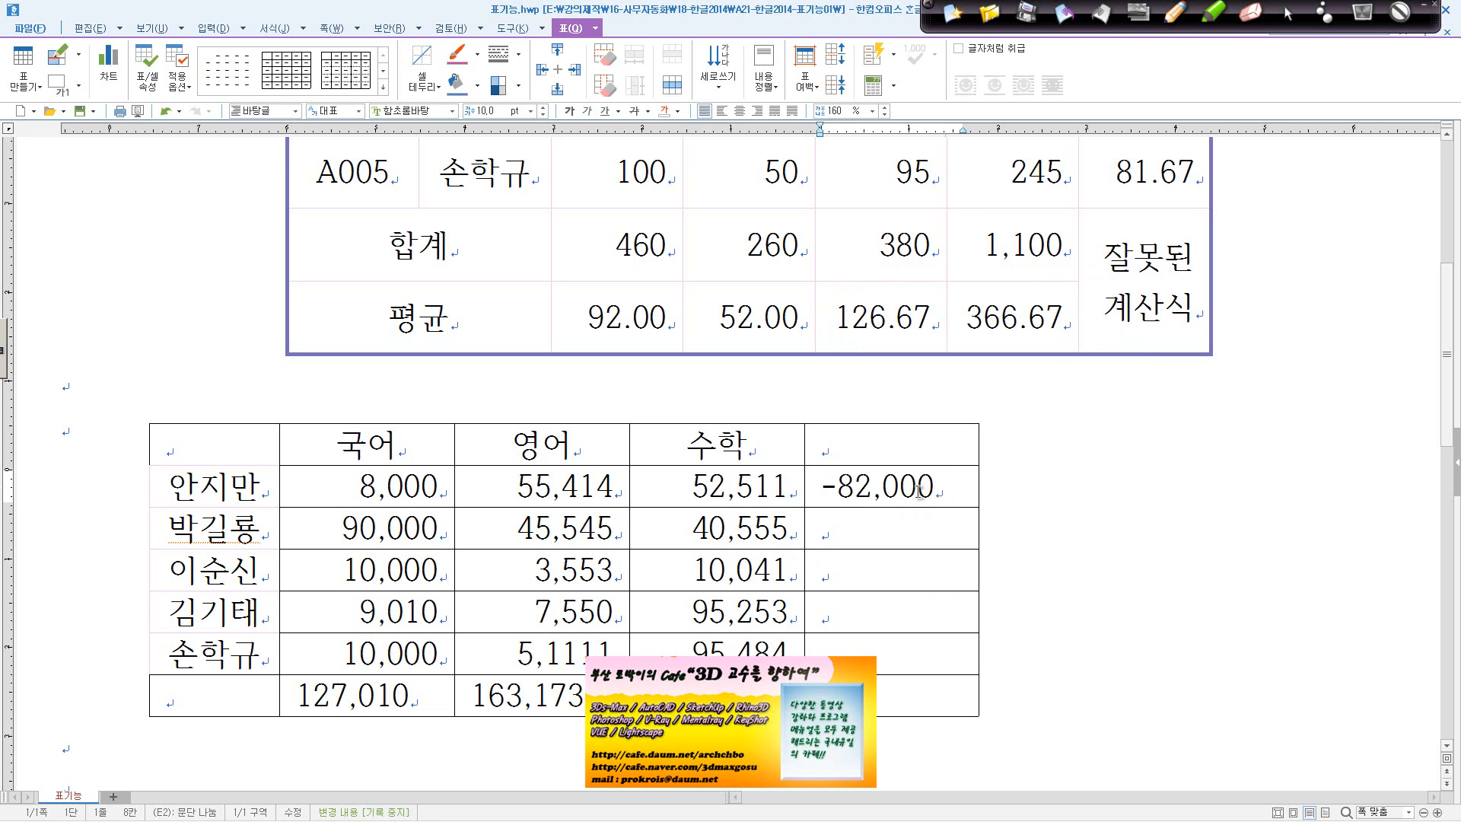
pyautogui.moveTo(939, 491); pyautogui.dragTo(824, 493)
pyautogui.press('Delete')
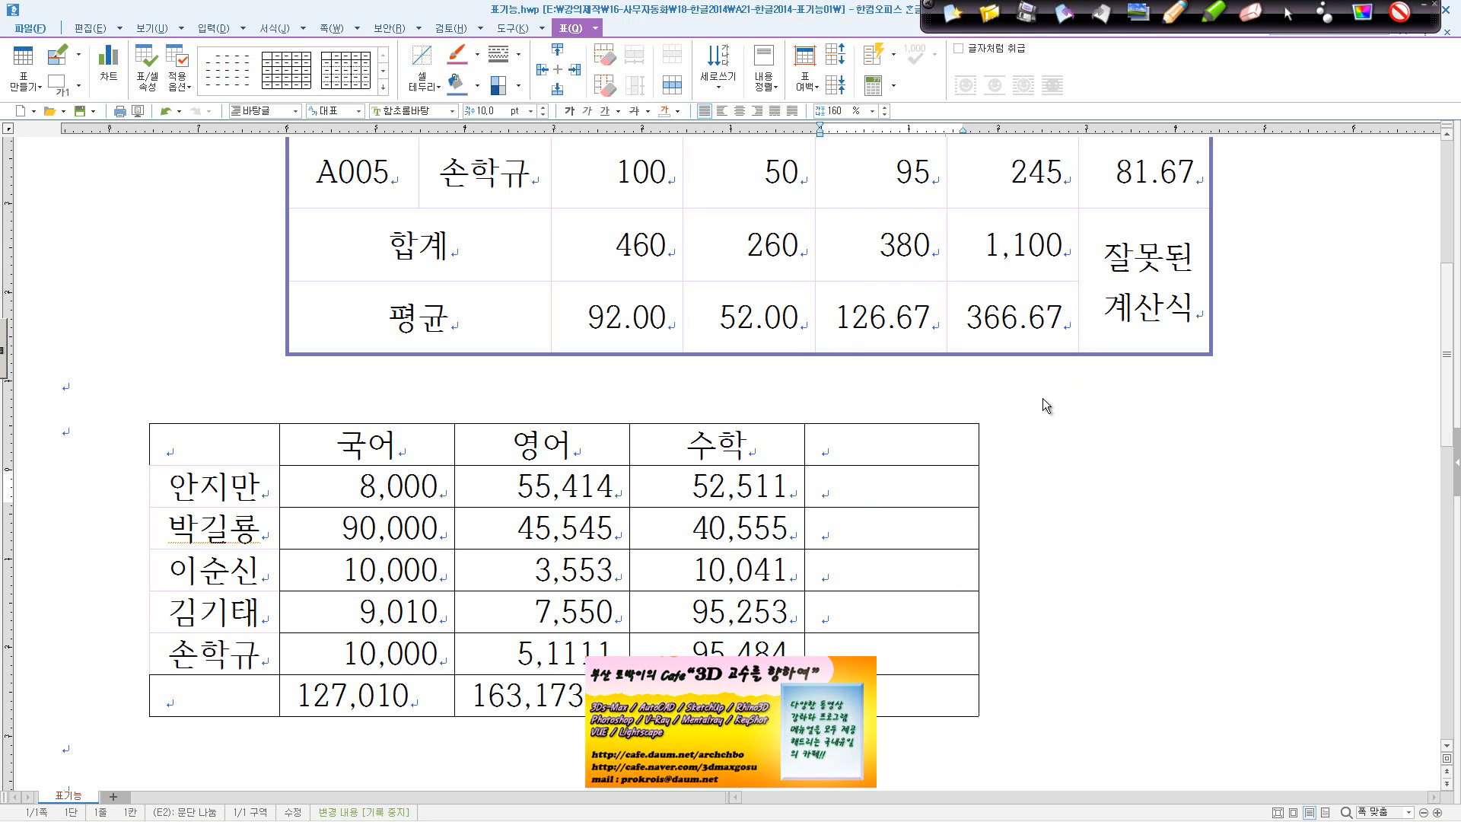
# Handwrite notes contrasting Excel as a spreadsheet for table calculation with 한글 for document writing, and clear the ink.
pyautogui.moveTo(1025, 365)
pyautogui.mouseDown()
pyautogui.moveTo(1069, 384)
pyautogui.moveTo(1034, 411)
pyautogui.moveTo(1119, 426)
pyautogui.moveTo(1221, 392)
pyautogui.moveTo(1263, 411)
pyautogui.moveTo(1290, 388)
pyautogui.moveTo(1296, 409)
pyautogui.moveTo(1353, 414)
pyautogui.moveTo(1388, 390)
pyautogui.moveTo(1420, 416)
pyautogui.mouseUp()
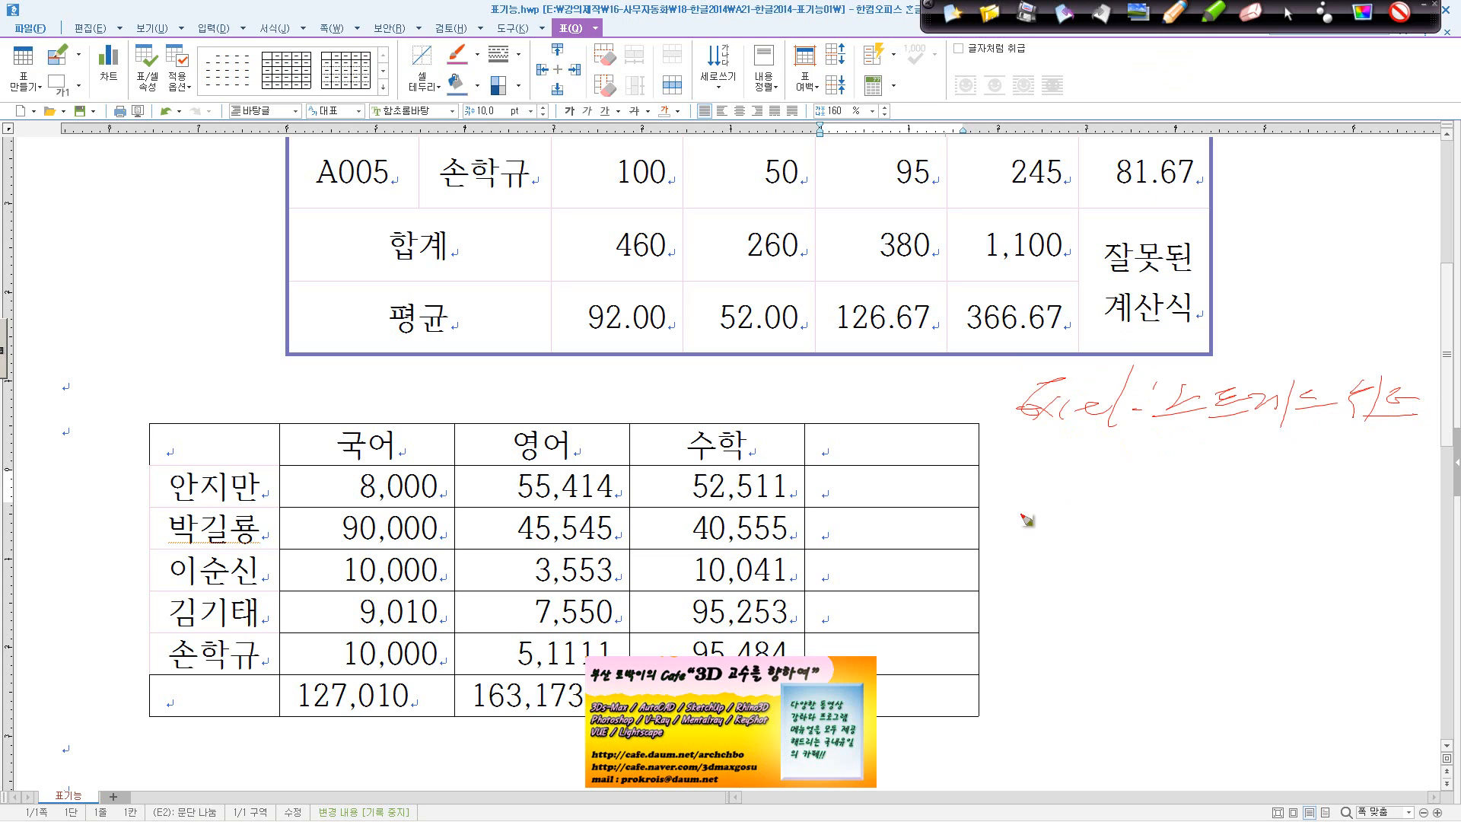
pyautogui.moveTo(1023, 518)
pyautogui.mouseDown()
pyautogui.moveTo(1005, 539)
pyautogui.moveTo(1062, 559)
pyautogui.moveTo(1141, 533)
pyautogui.moveTo(1132, 549)
pyautogui.moveTo(1198, 567)
pyautogui.moveTo(1237, 536)
pyautogui.moveTo(1267, 564)
pyautogui.mouseUp()
pyautogui.click(1297, 551)
pyautogui.moveTo(1127, 430); pyautogui.dragTo(1434, 418)
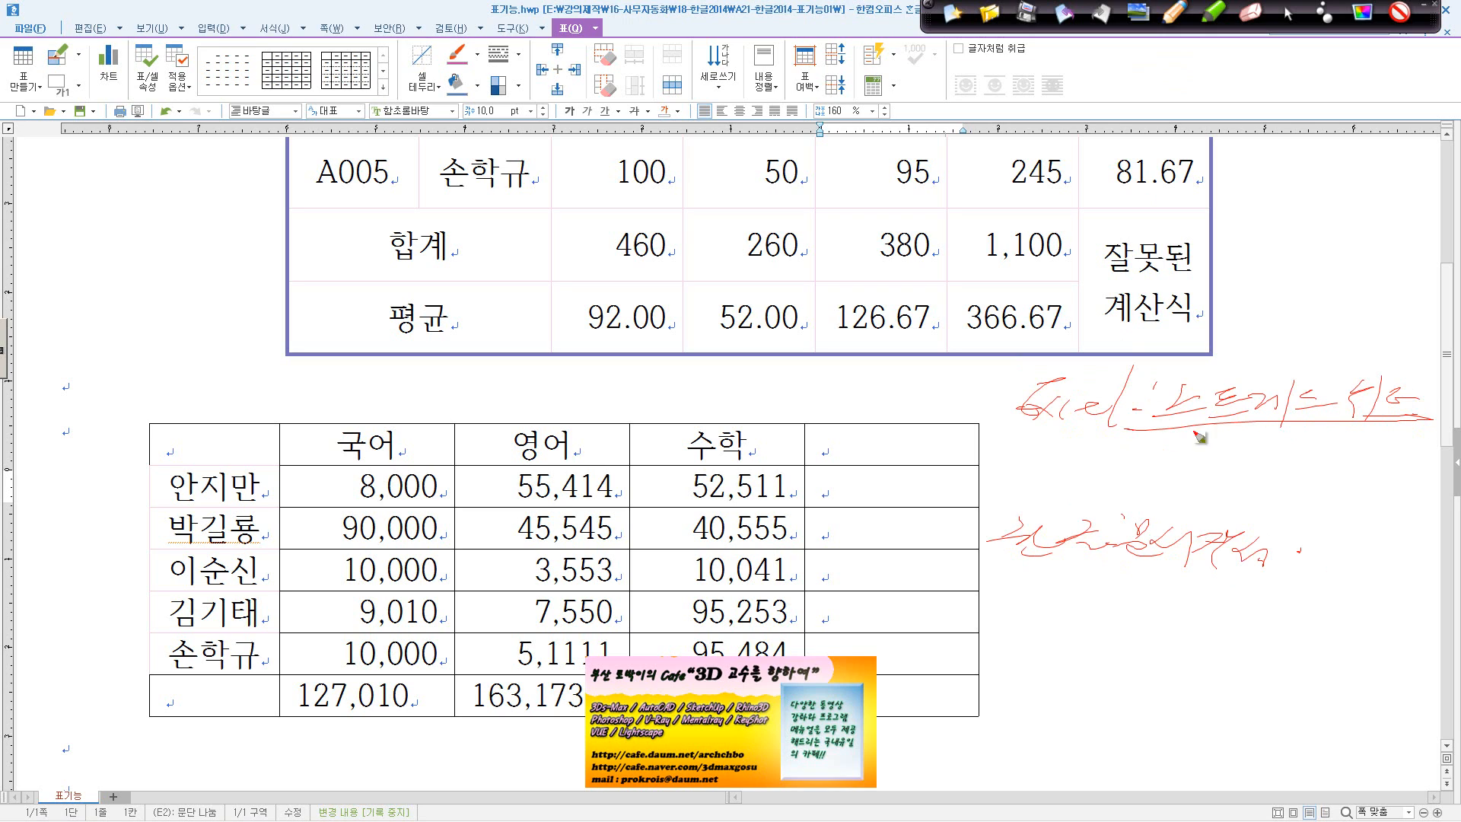
pyautogui.moveTo(1073, 449)
pyautogui.mouseDown()
pyautogui.moveTo(1110, 477)
pyautogui.moveTo(1179, 473)
pyautogui.moveTo(1221, 461)
pyautogui.moveTo(1206, 434)
pyautogui.moveTo(1252, 476)
pyautogui.moveTo(1225, 465)
pyautogui.mouseUp()
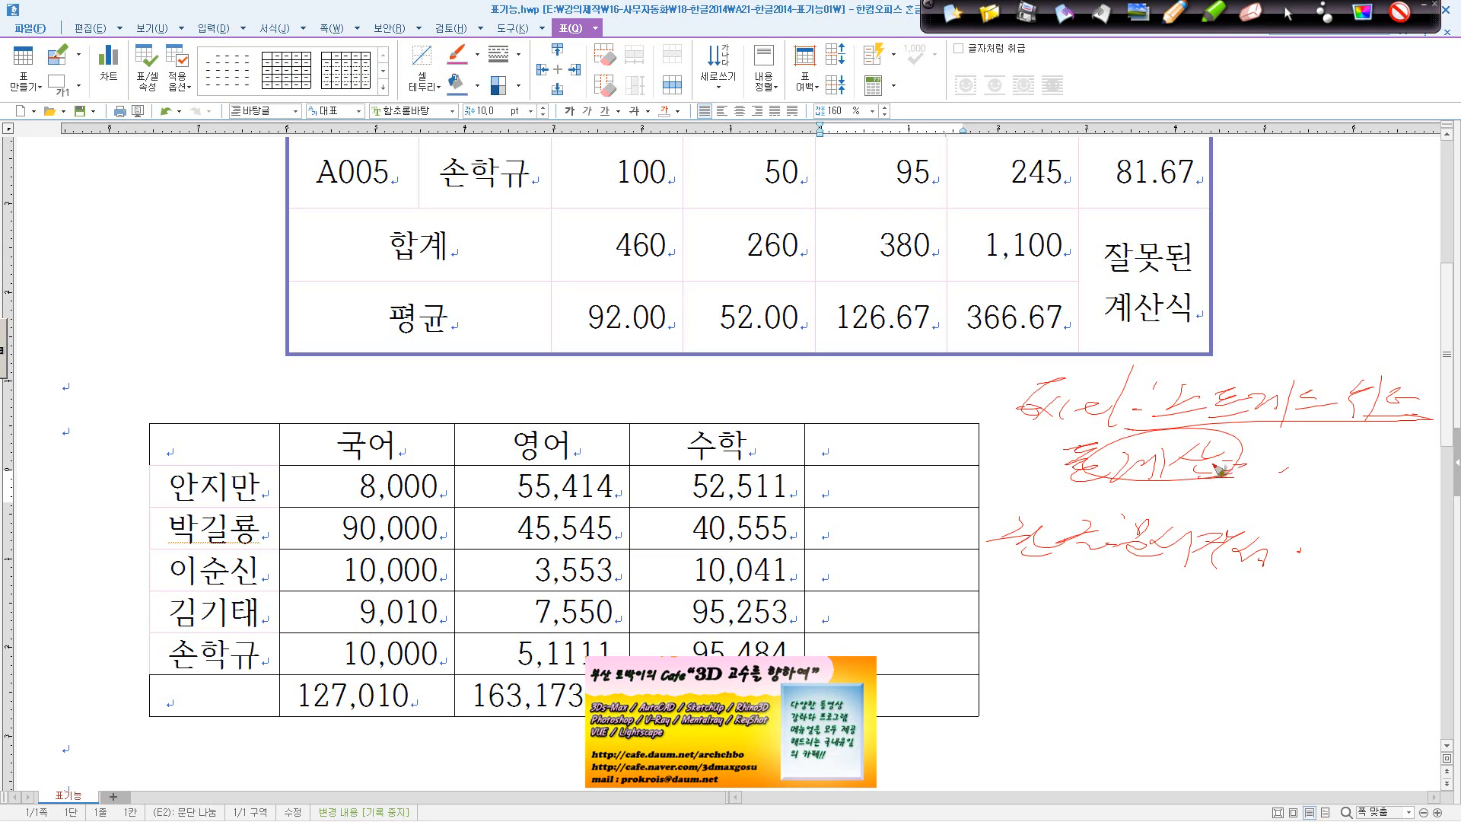
pyautogui.moveTo(989, 581); pyautogui.dragTo(1258, 584)
pyautogui.click(953, 13)
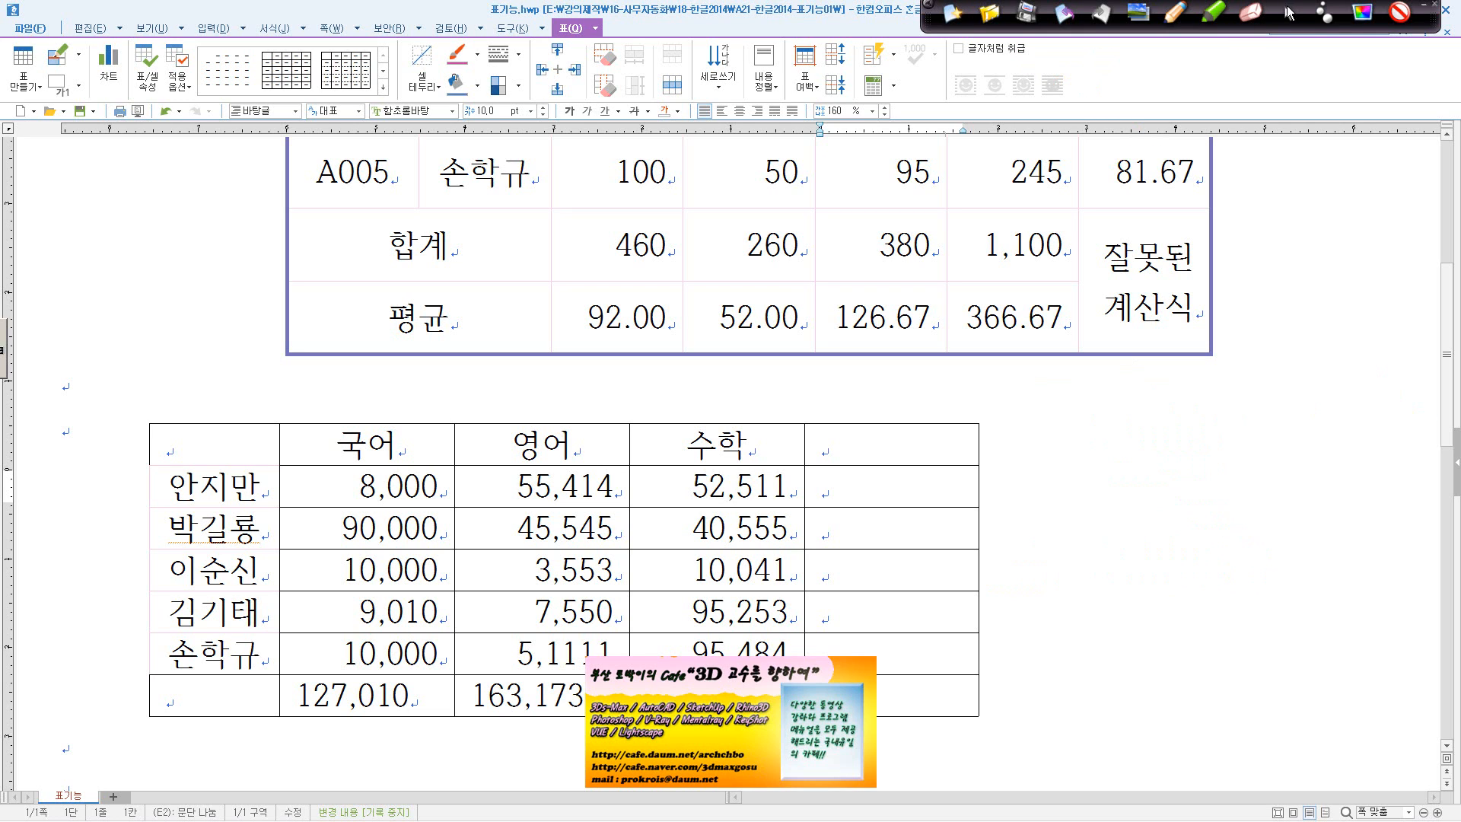
pyautogui.click(1288, 14)
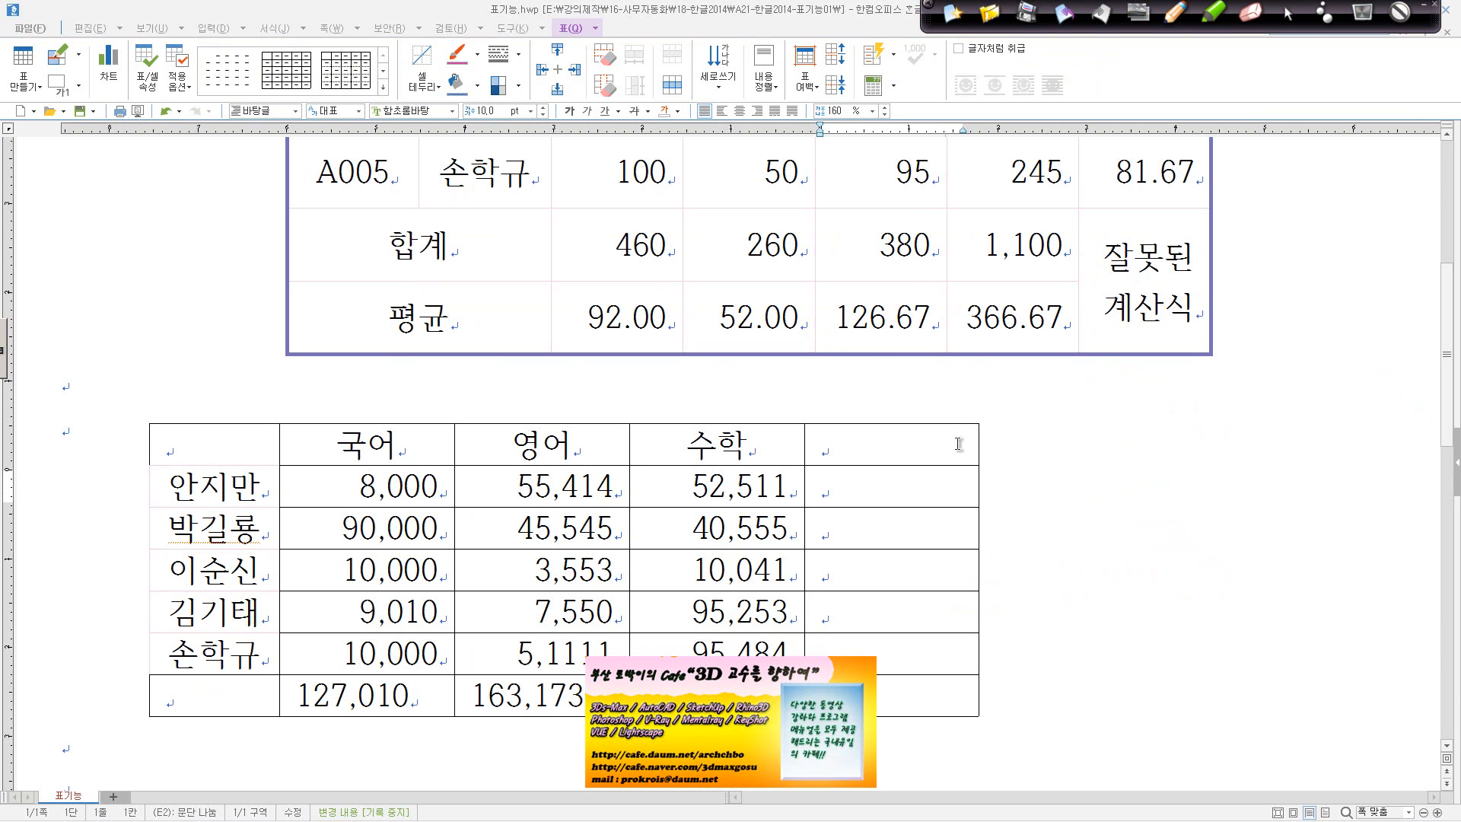
pyautogui.click(918, 489)
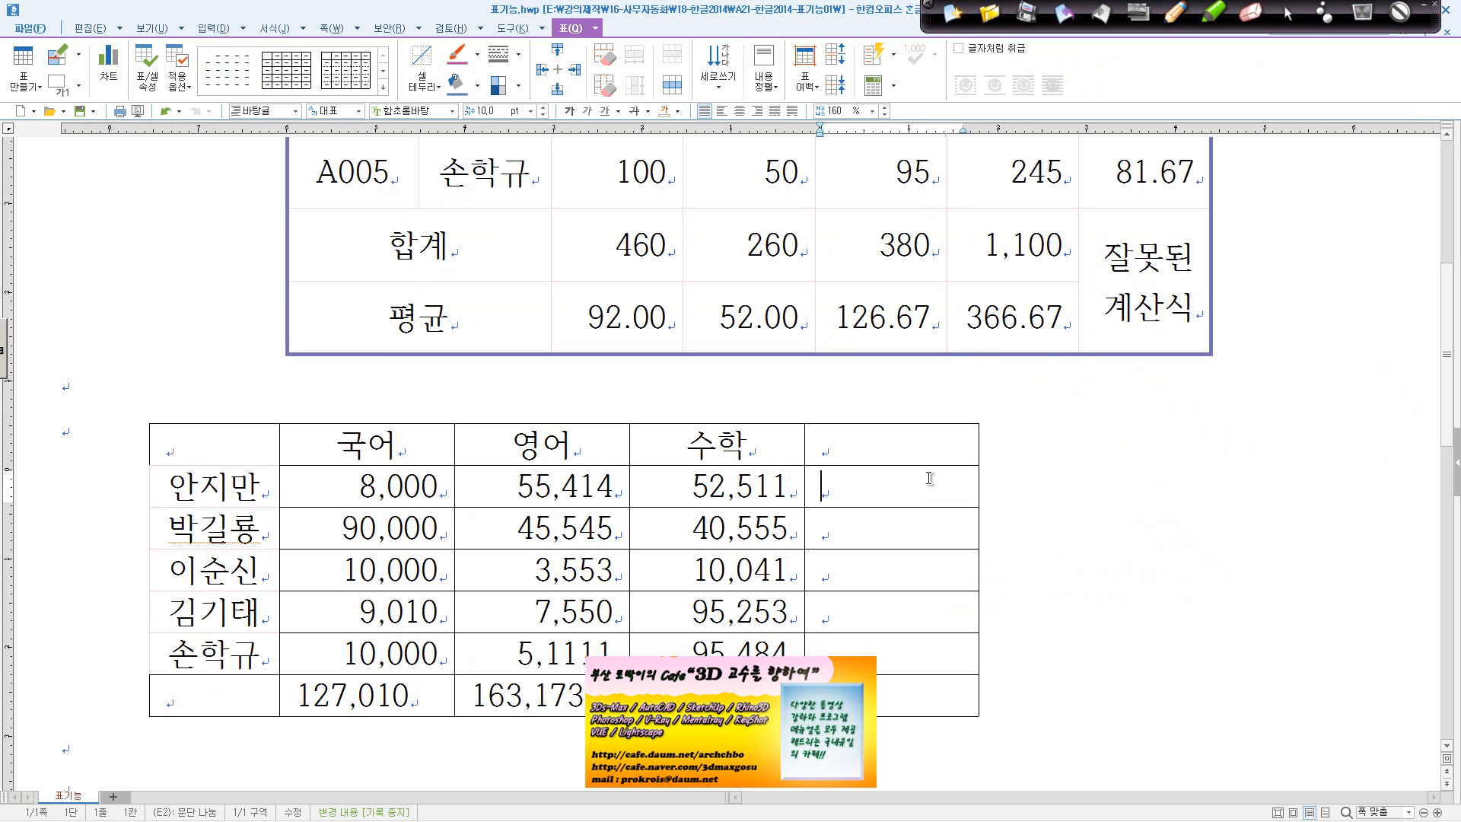
pyautogui.rightClick(929, 478)
pyautogui.click(471, 485)
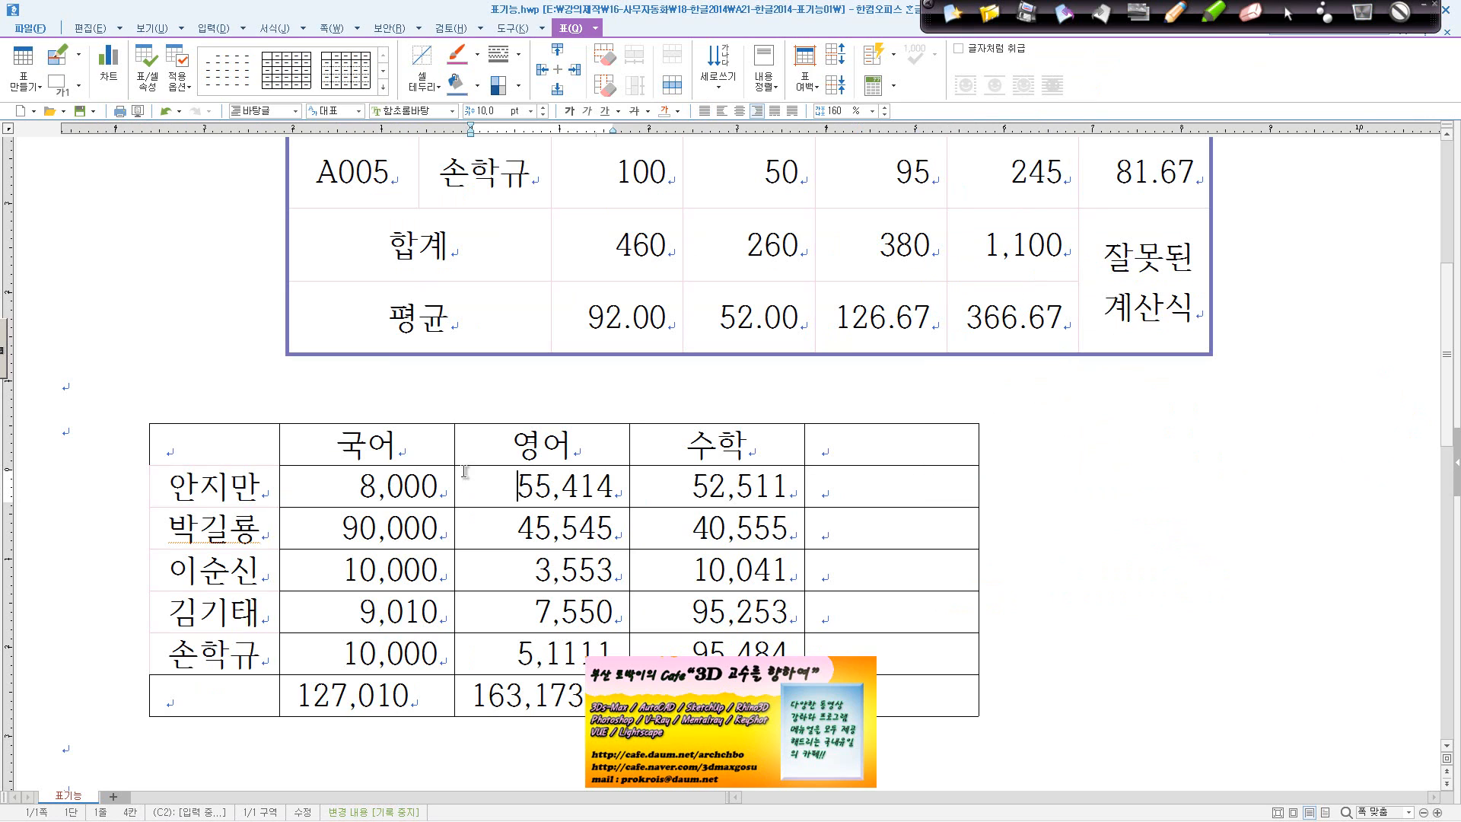
pyautogui.click(242, 458)
pyautogui.click(240, 487)
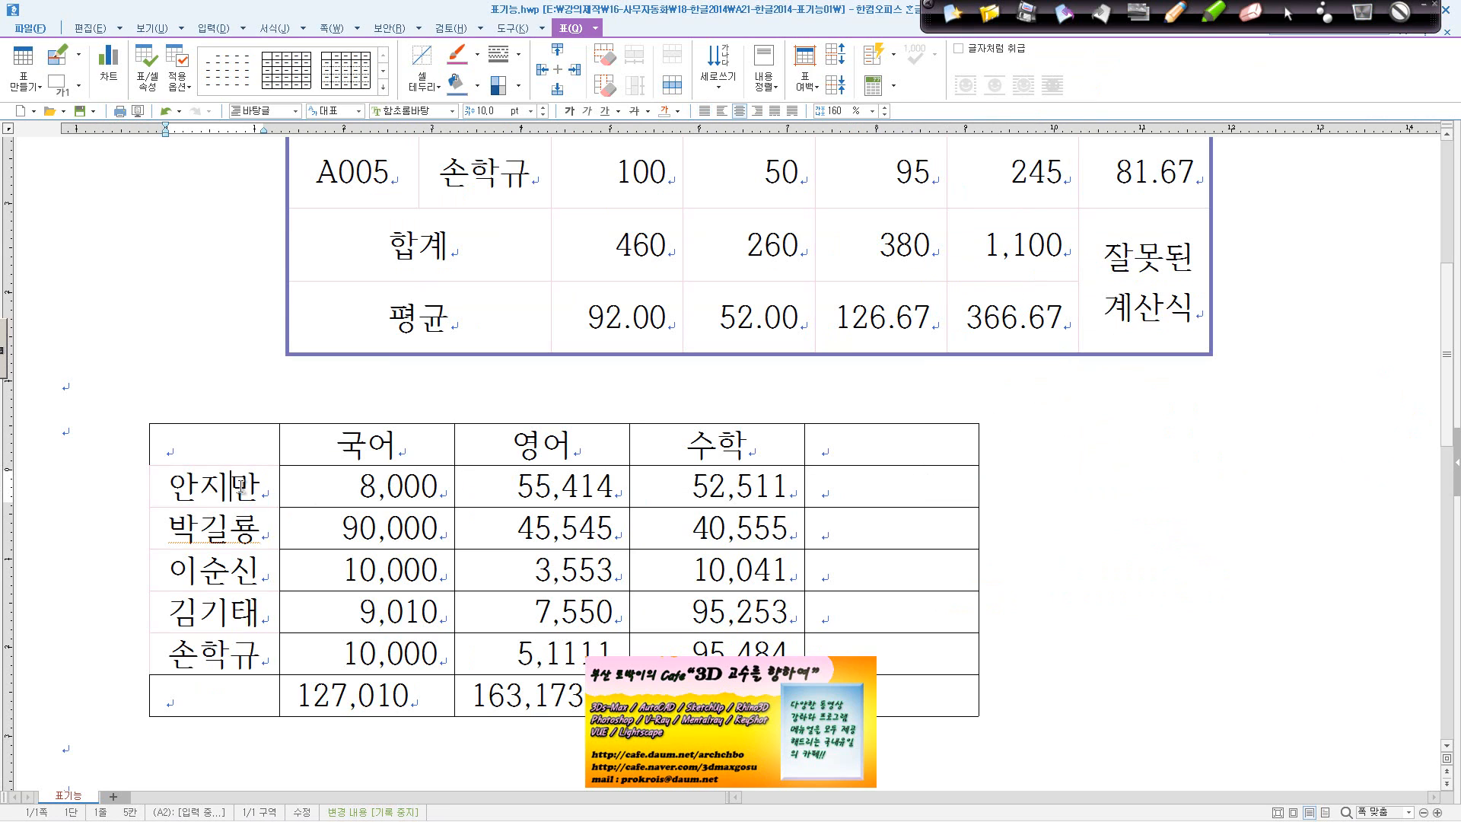
pyautogui.click(249, 540)
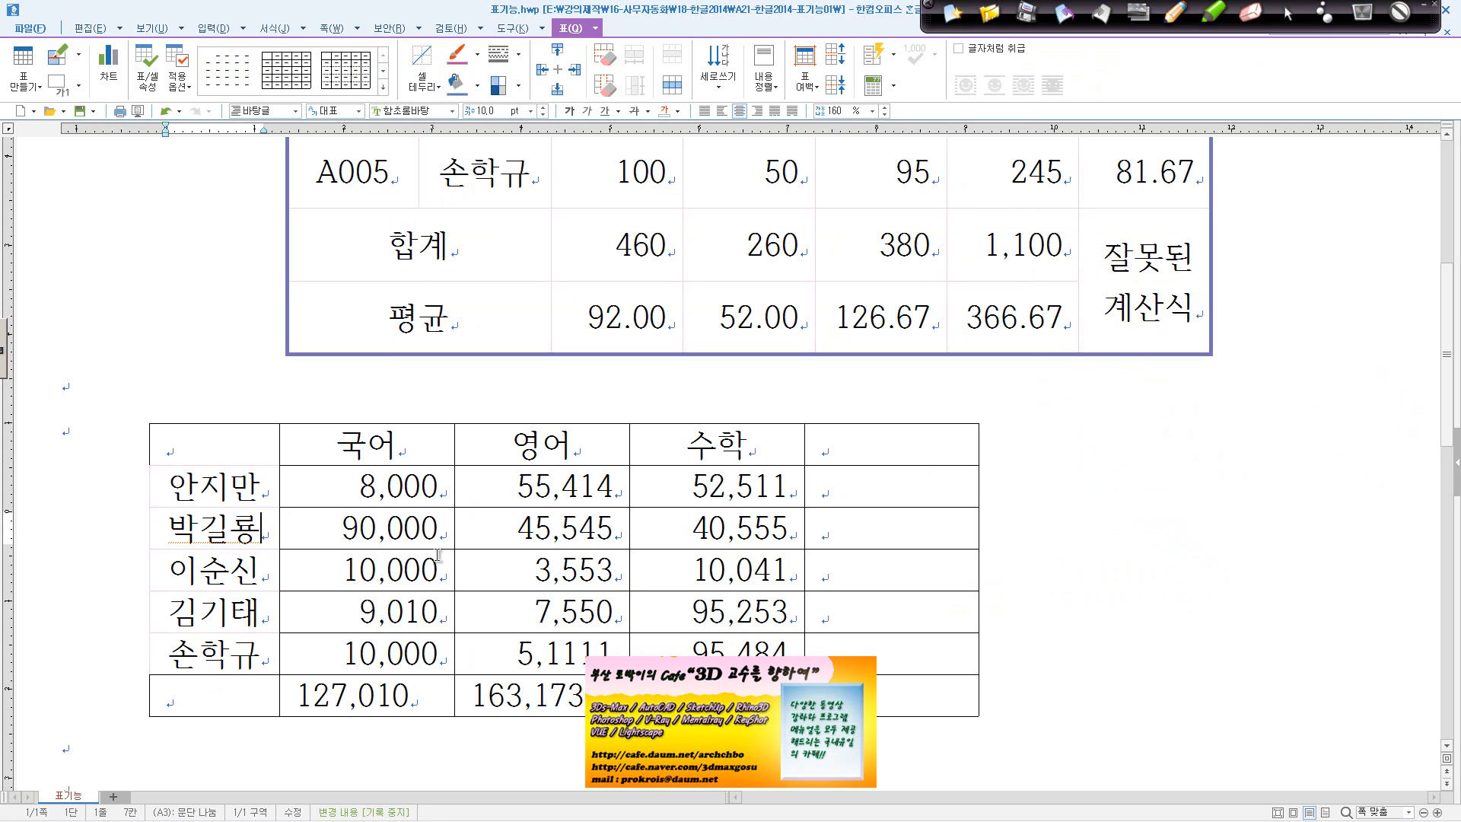
# Examine the list of functions in the formula dialog from the first student's blank cell, and close it without inserting a formula.
pyautogui.click(857, 476)
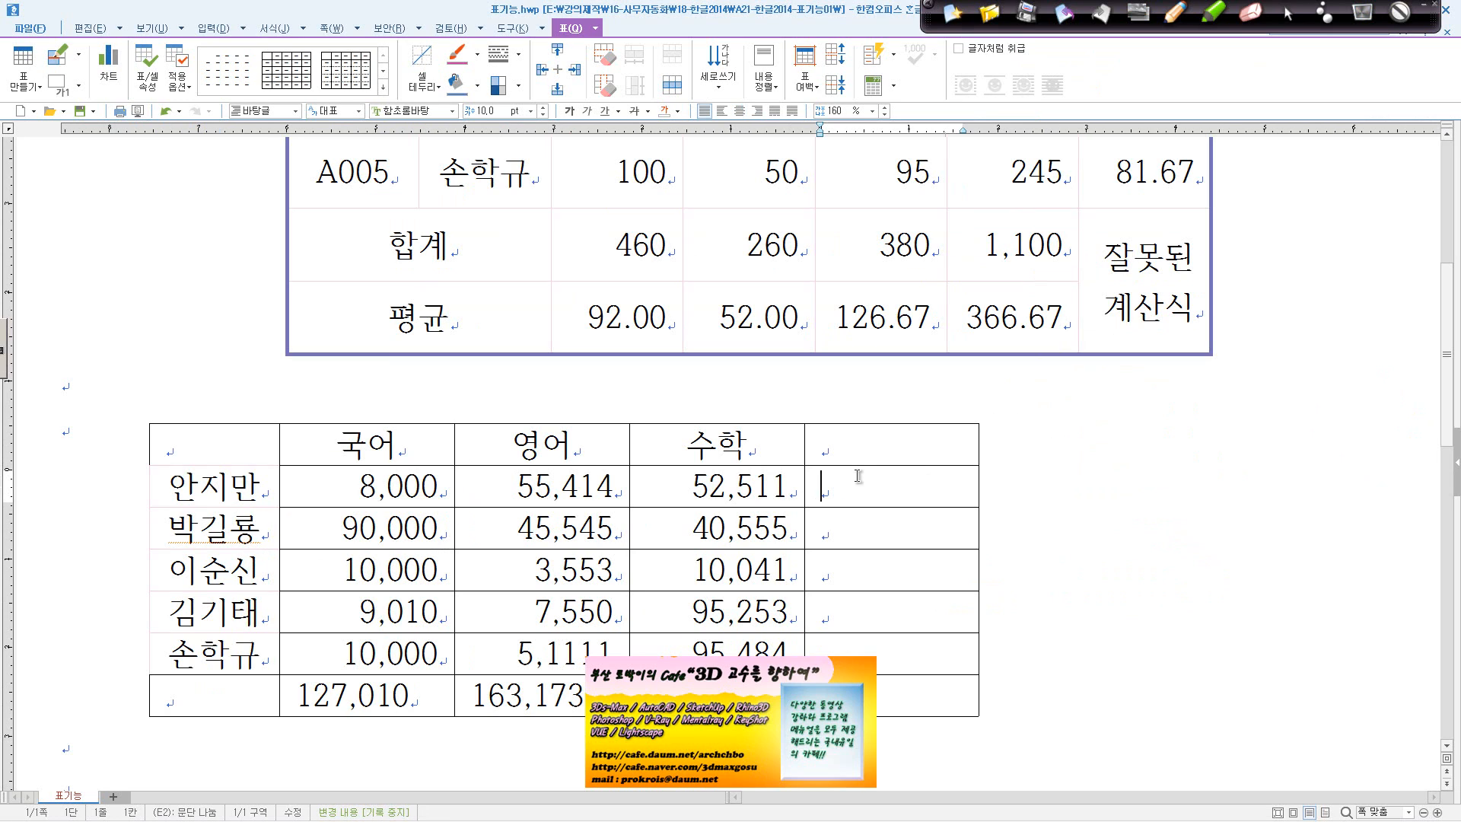
pyautogui.click(894, 86)
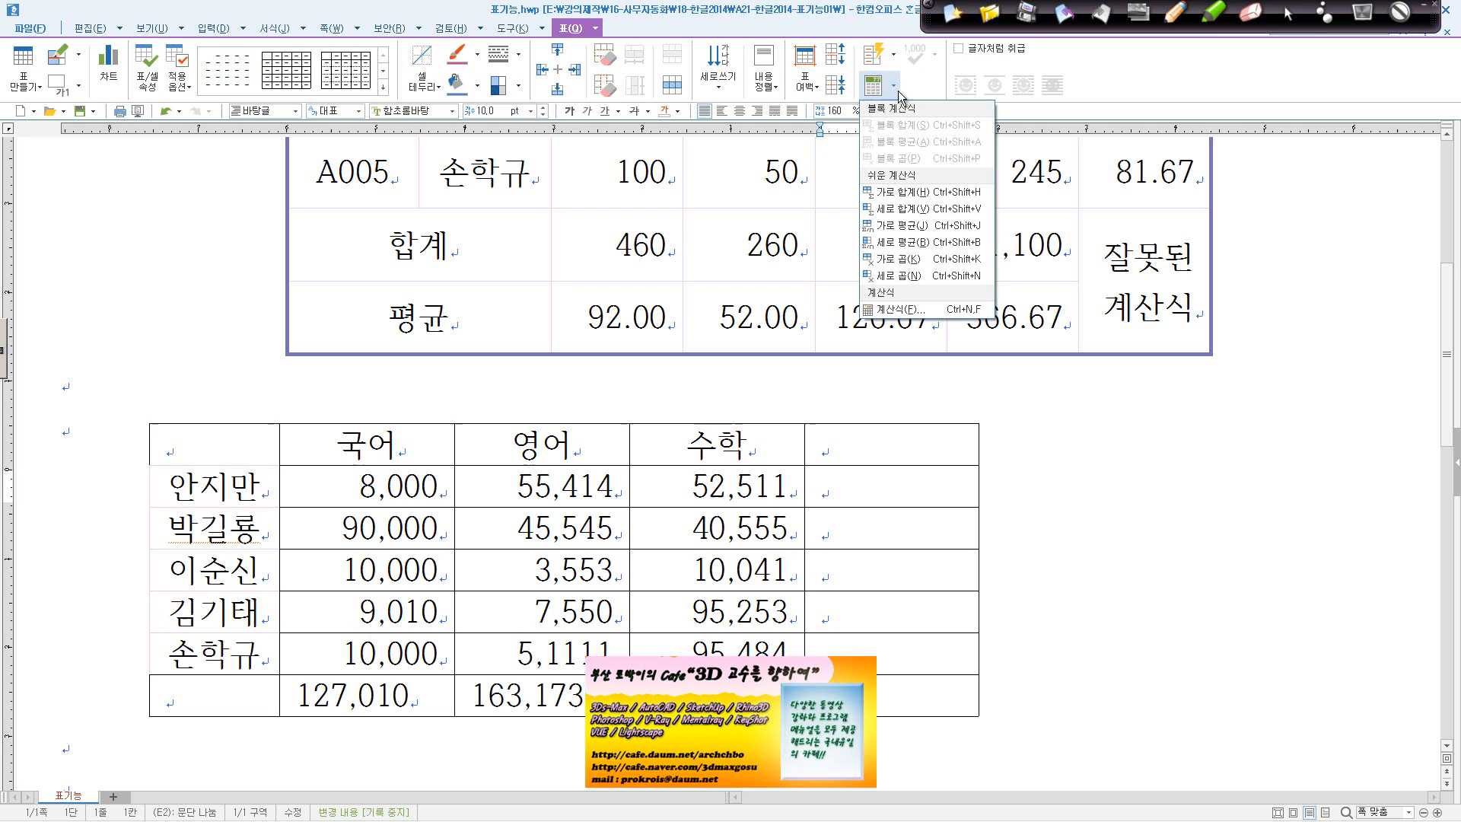
pyautogui.click(923, 308)
pyautogui.moveTo(803, 358); pyautogui.dragTo(1153, 295)
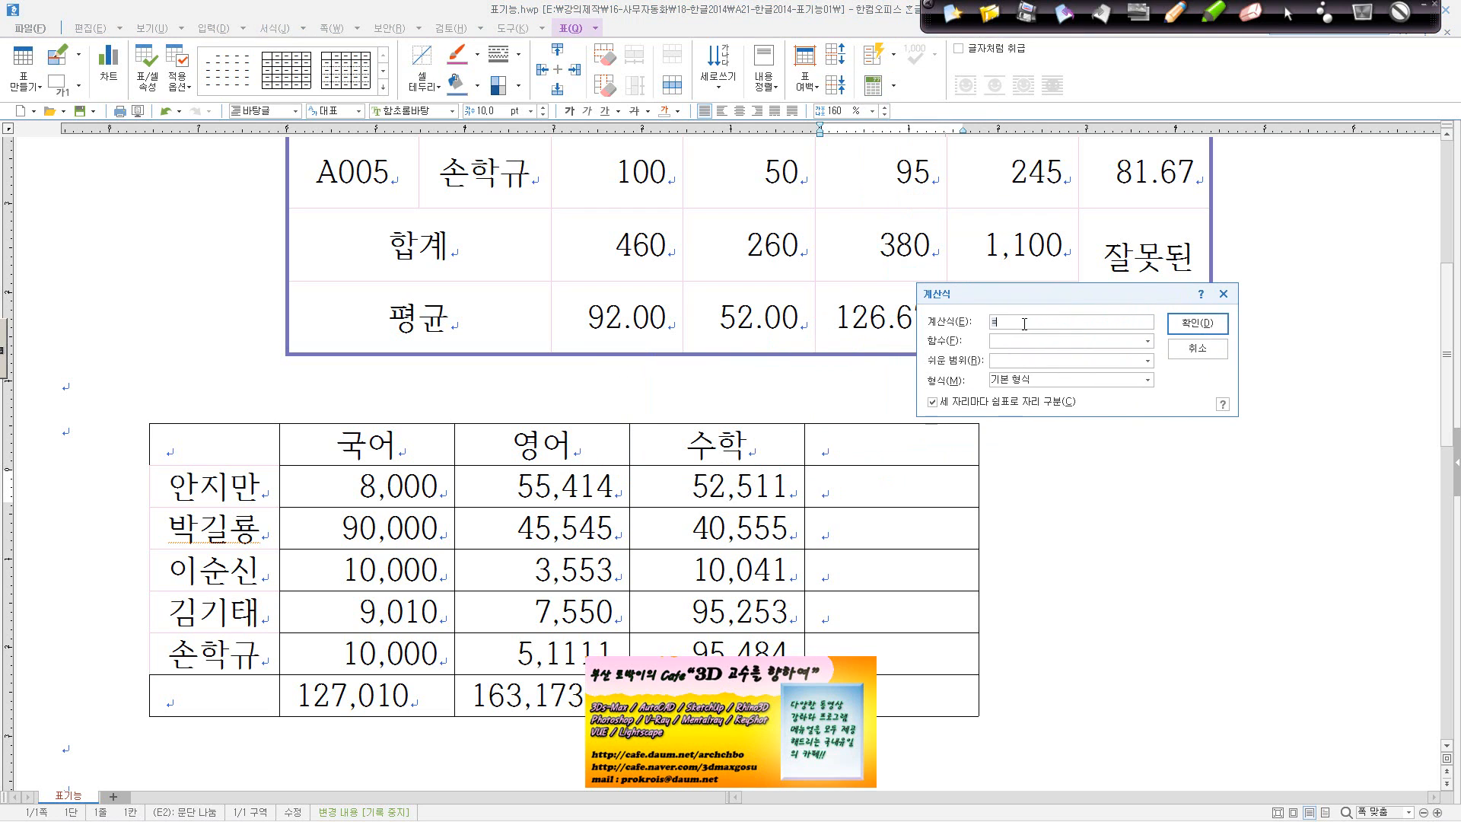
pyautogui.click(1147, 341)
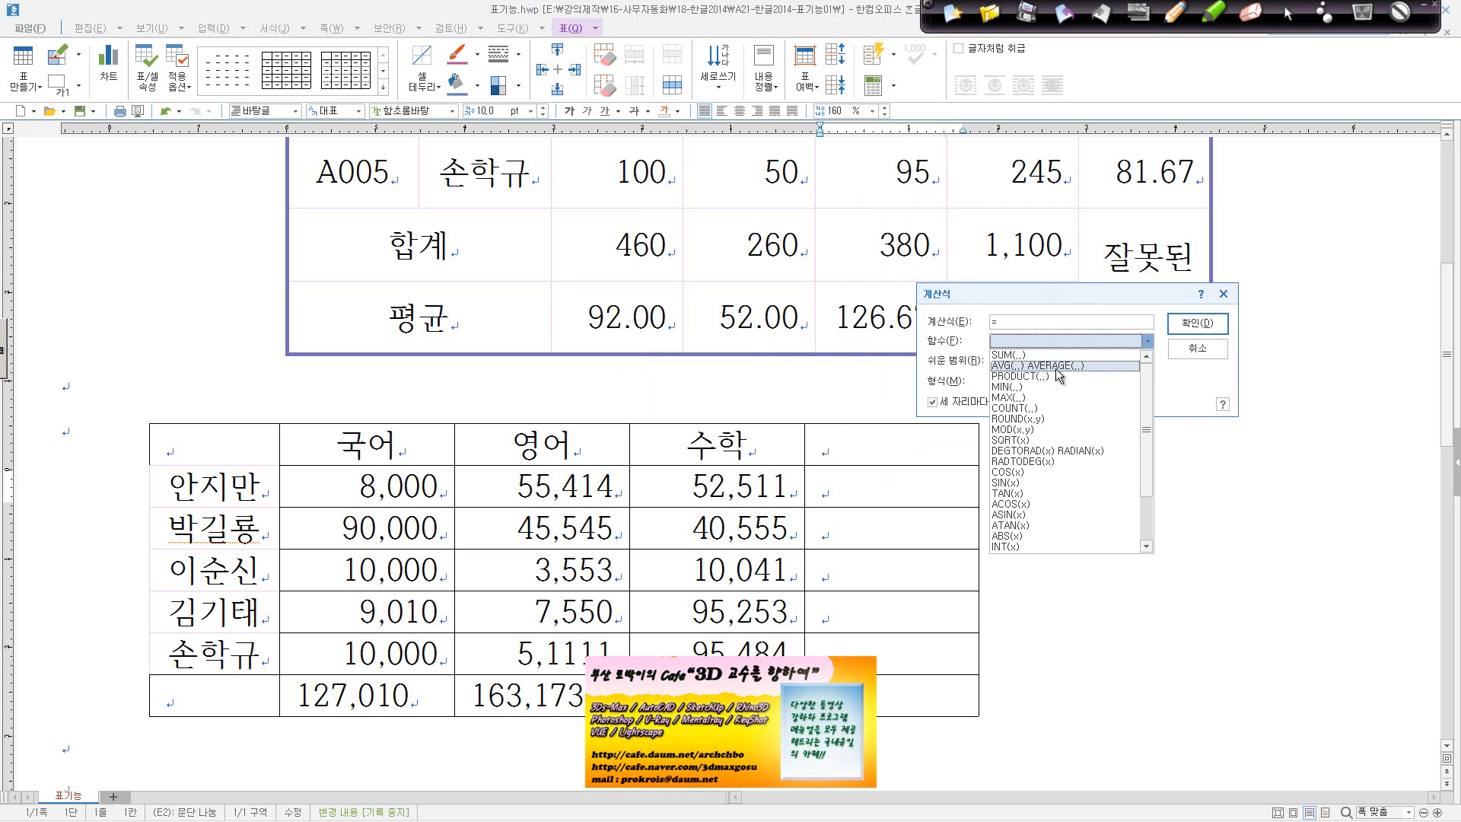
pyautogui.scroll(-2, 1067, 377)
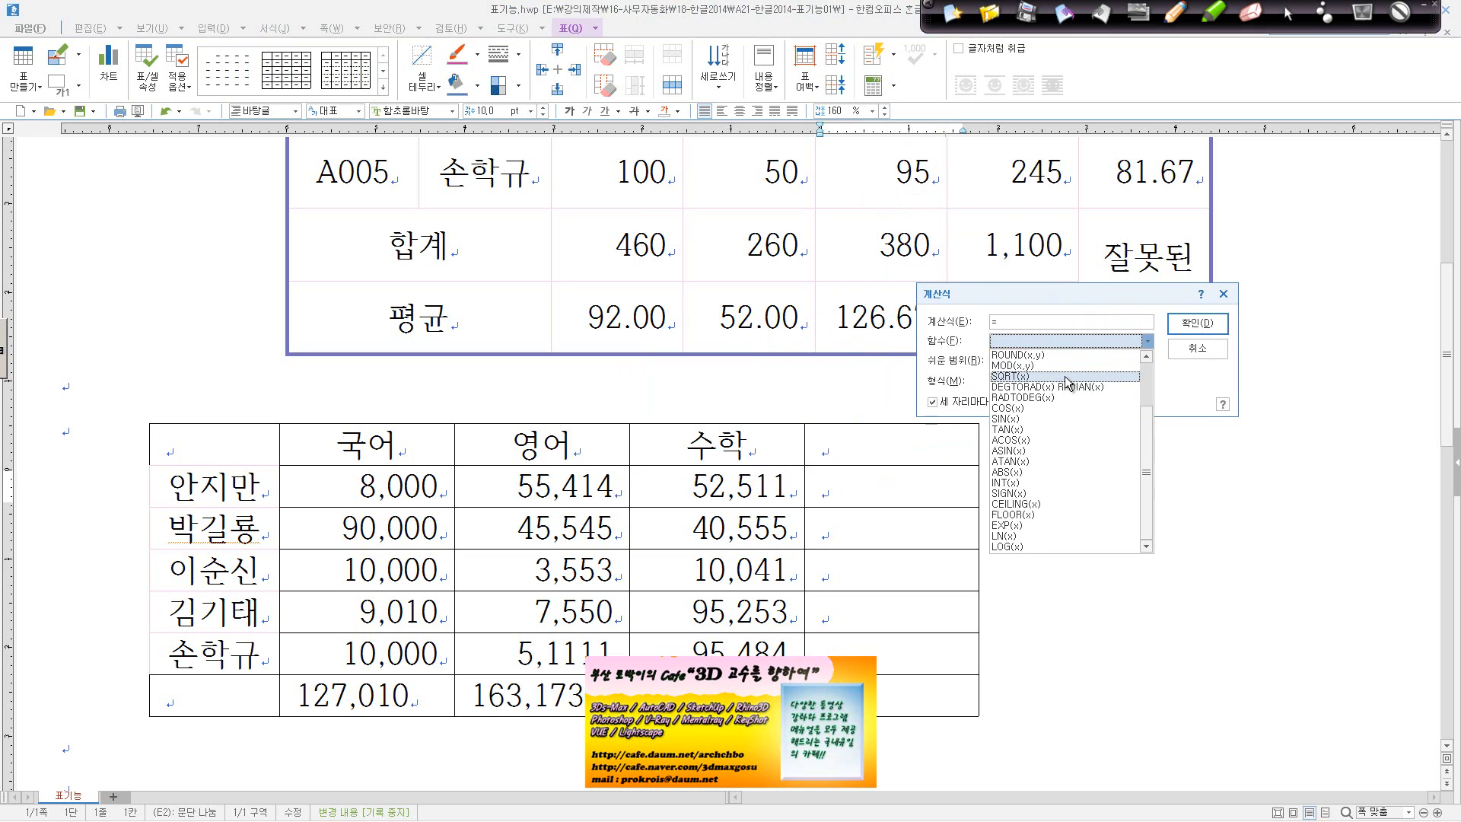
pyautogui.scroll(2, 1067, 380)
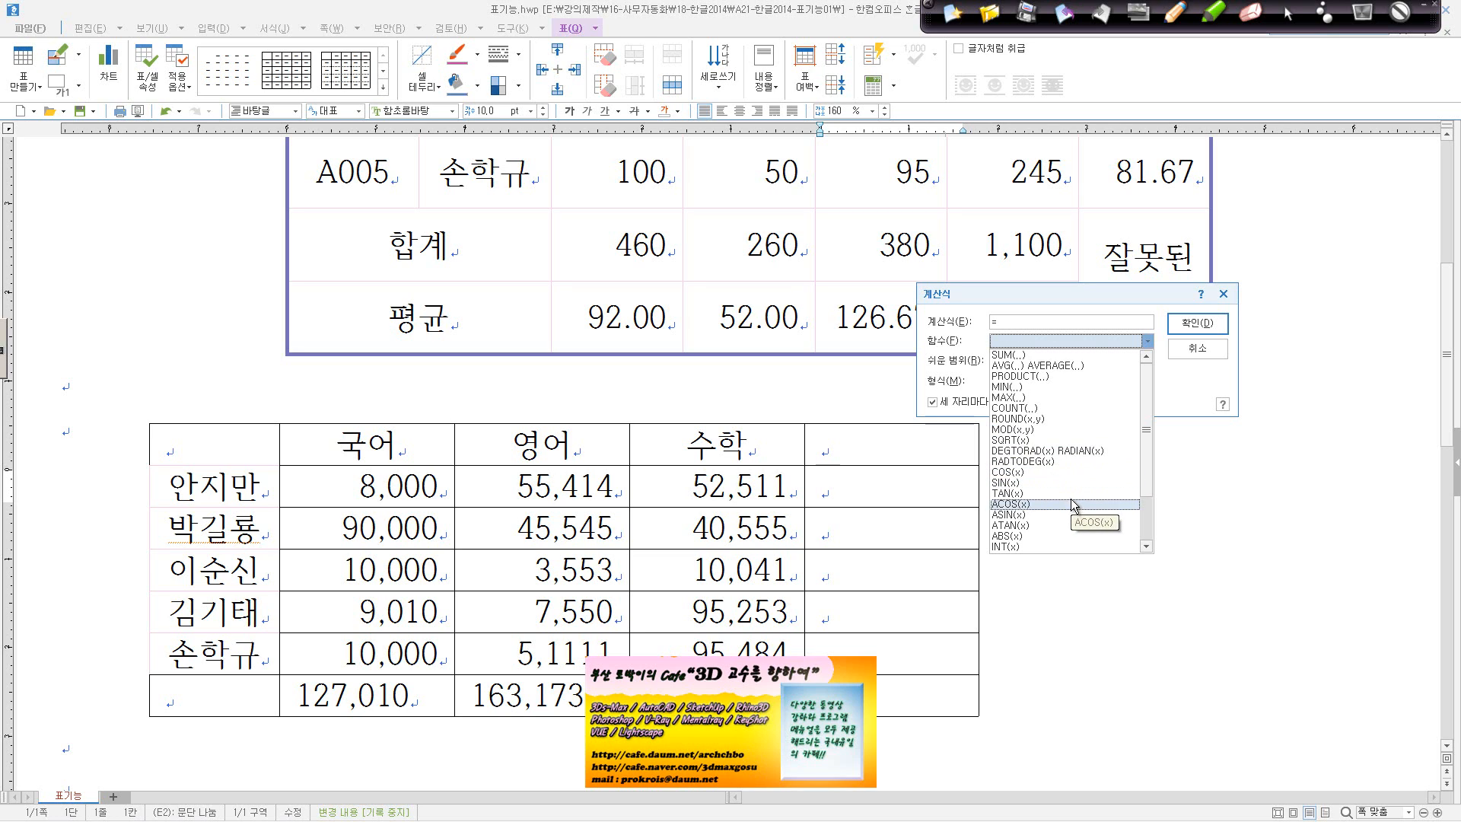
pyautogui.scroll(-2, 1058, 526)
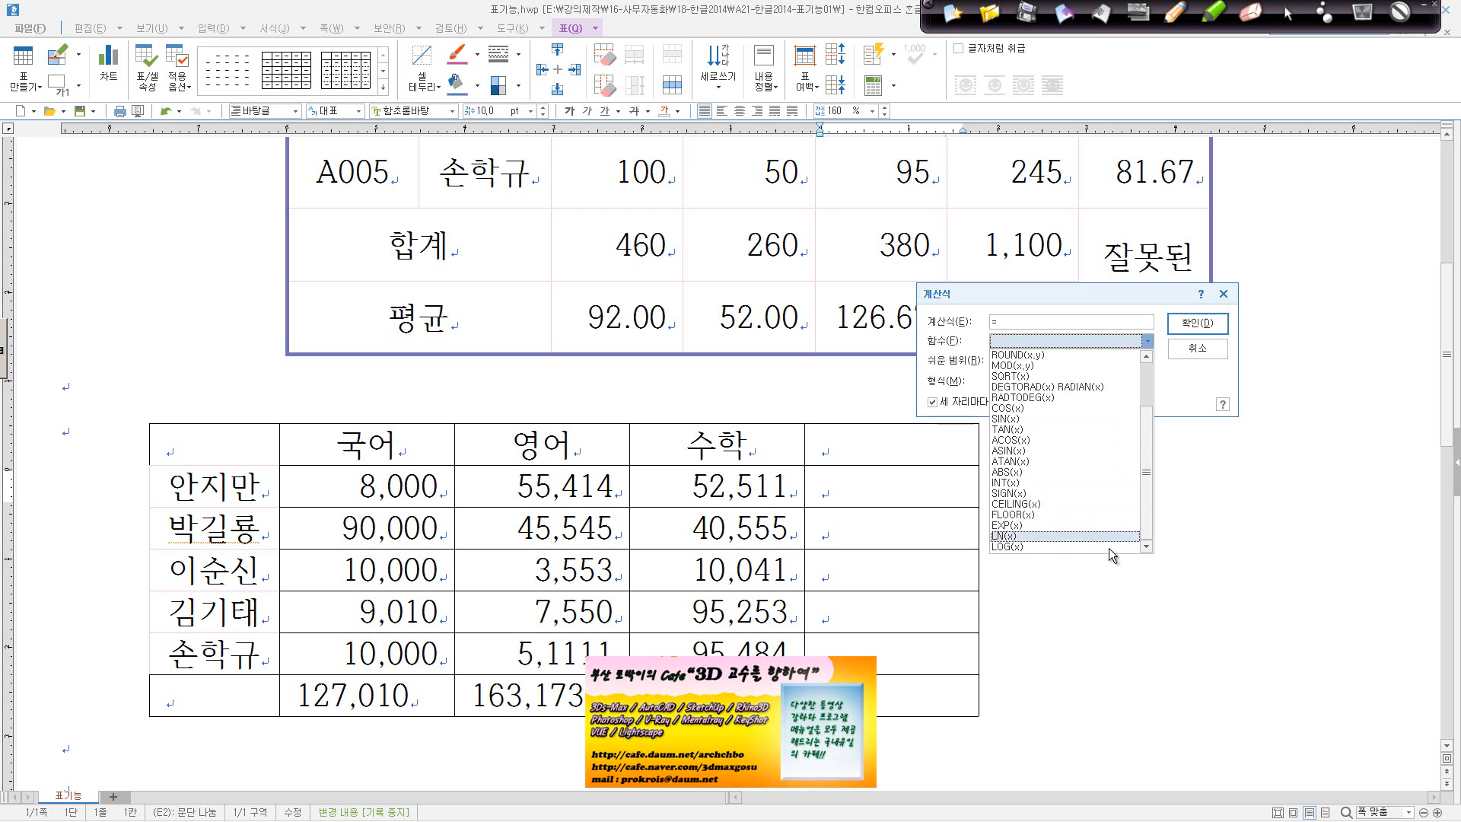
pyautogui.scroll(2, 1088, 422)
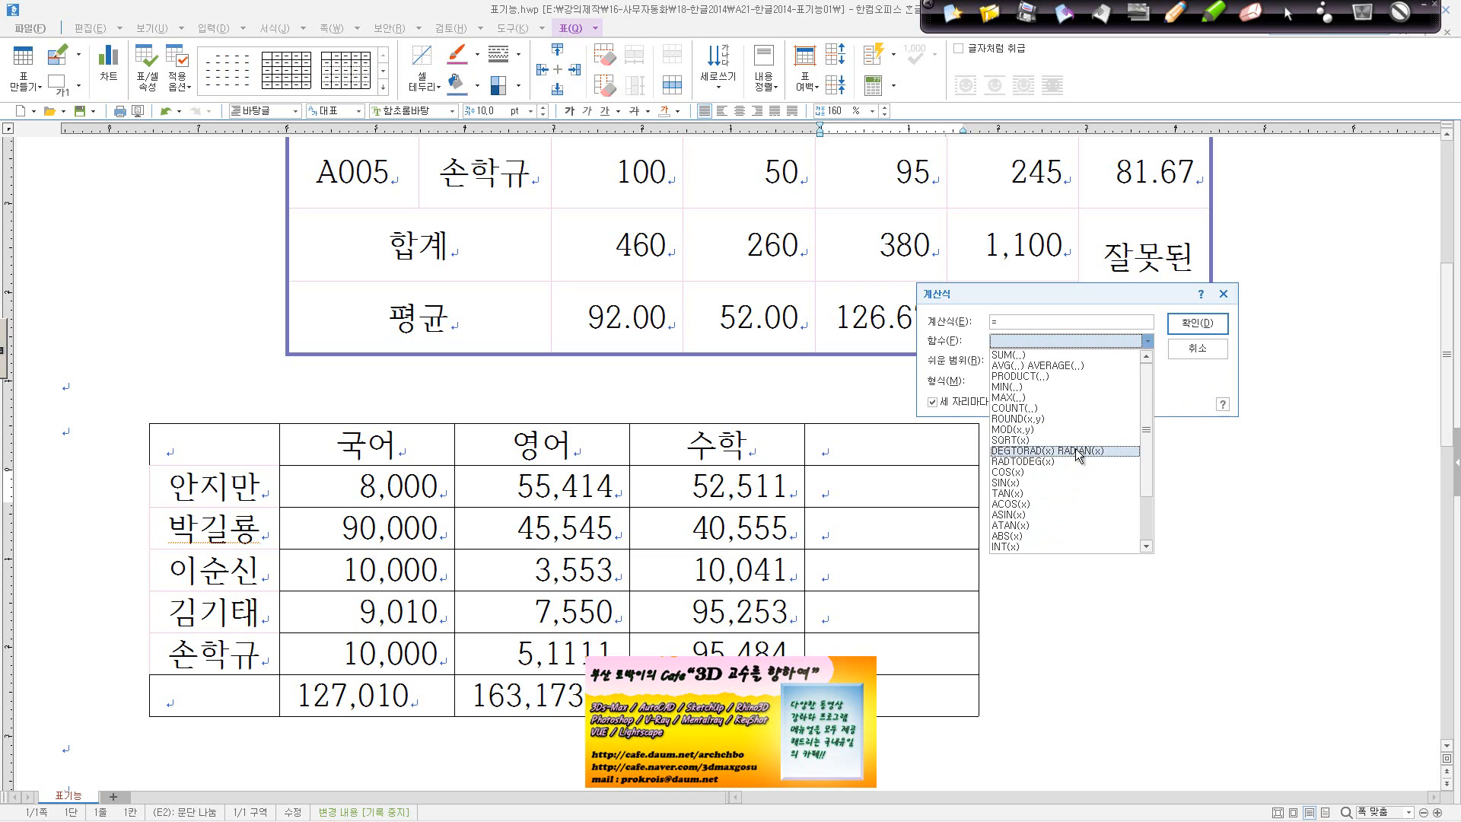
pyautogui.click(1193, 374)
pyautogui.click(1198, 348)
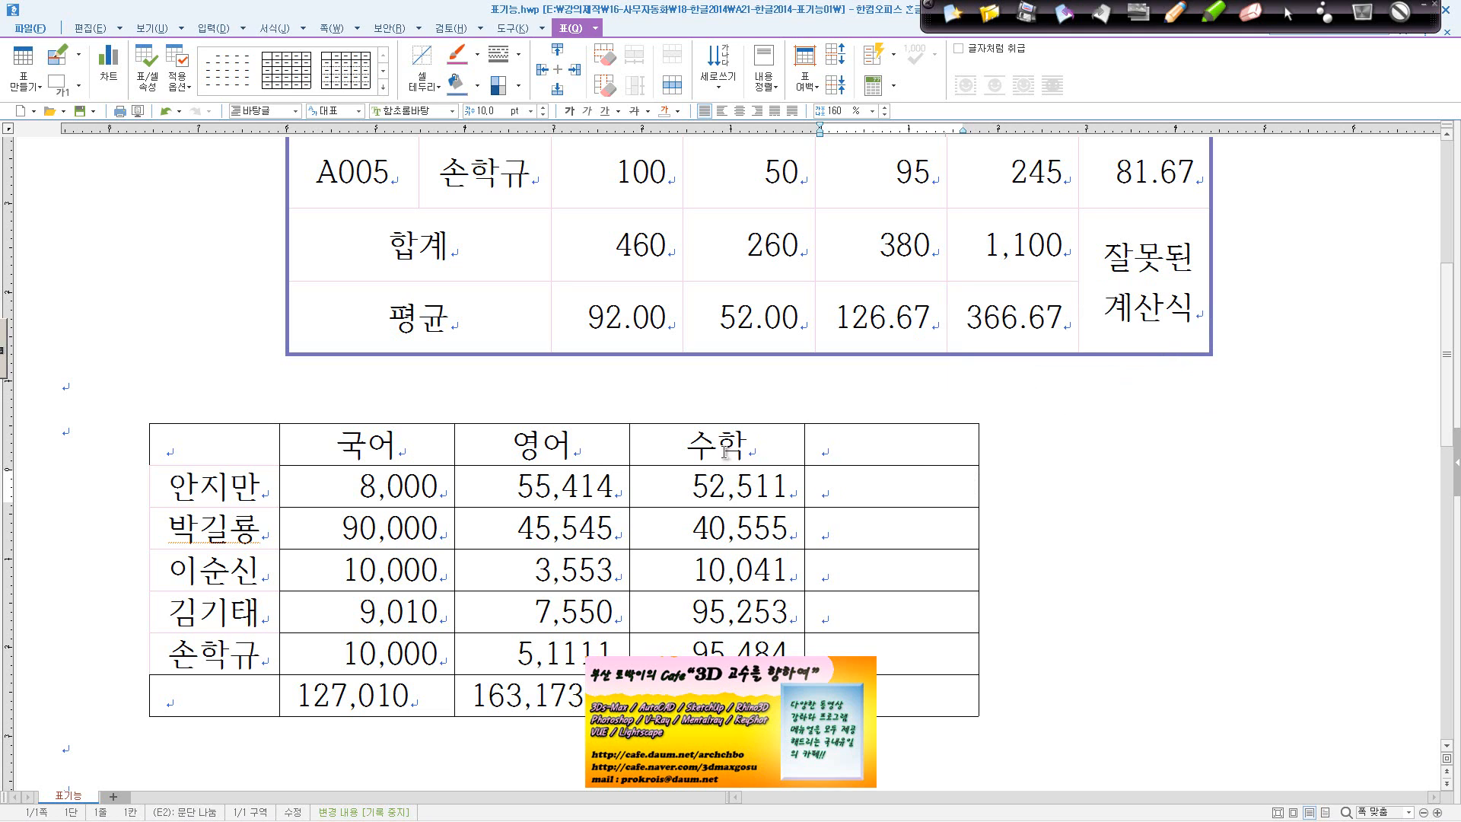
# Create a table with 6 rows and 7 columns on the blank lines below the comma-separated number table.
pyautogui.click(1060, 596)
pyautogui.scroll(-6, 1060, 595)
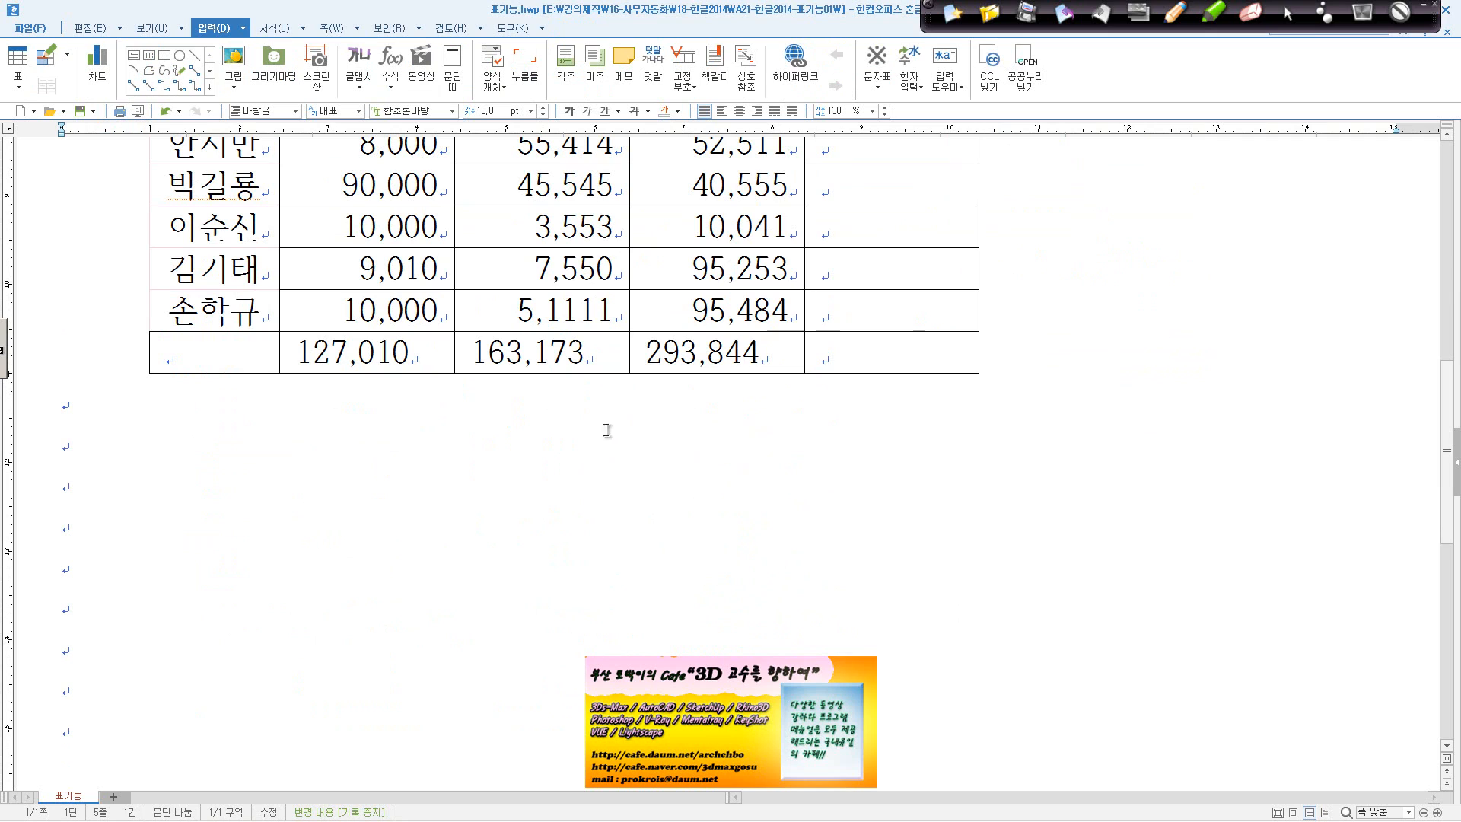
pyautogui.click(244, 30)
pyautogui.moveTo(228, 46)
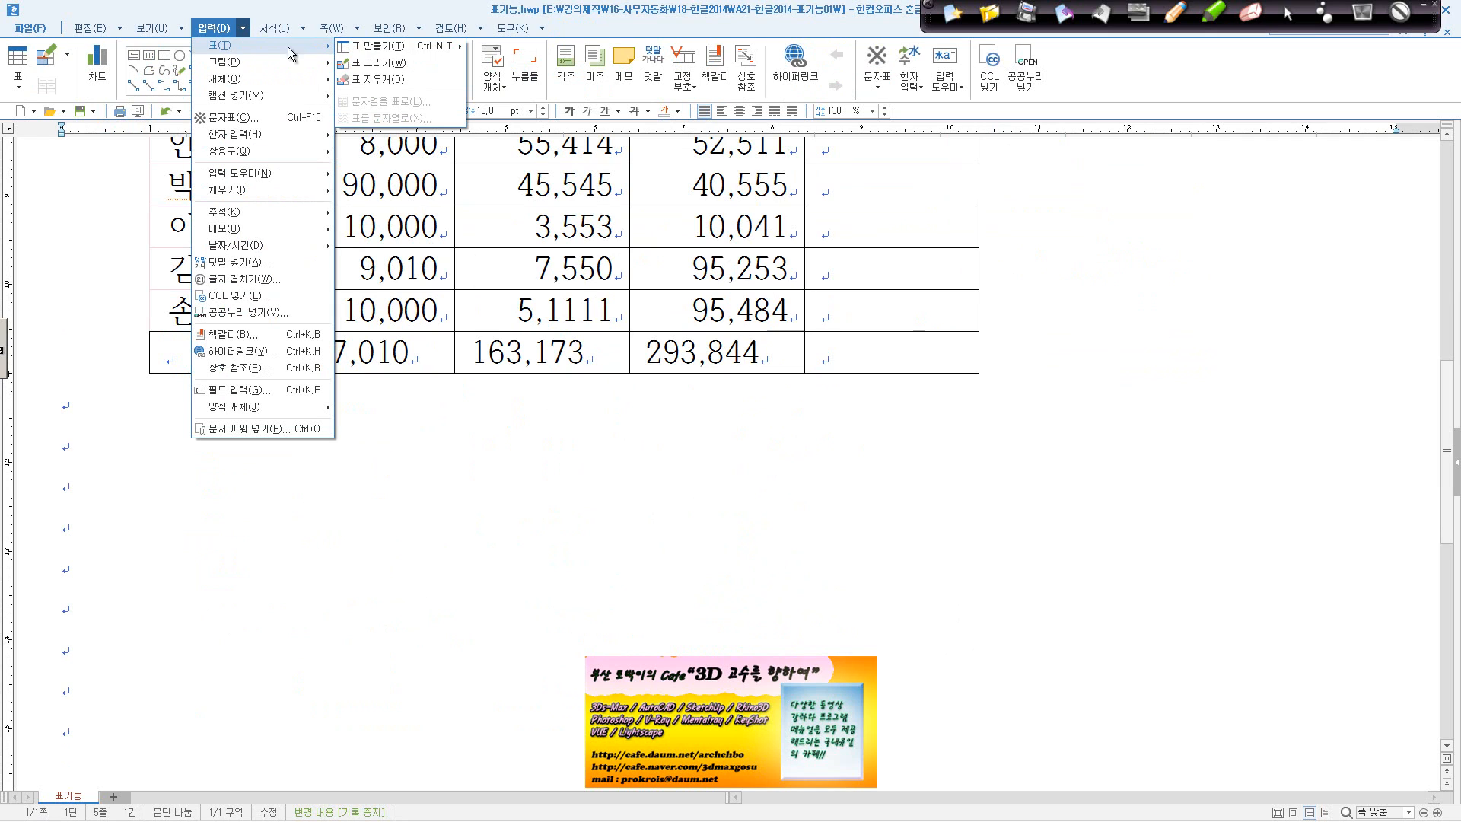
pyautogui.click(373, 46)
pyautogui.click(647, 475)
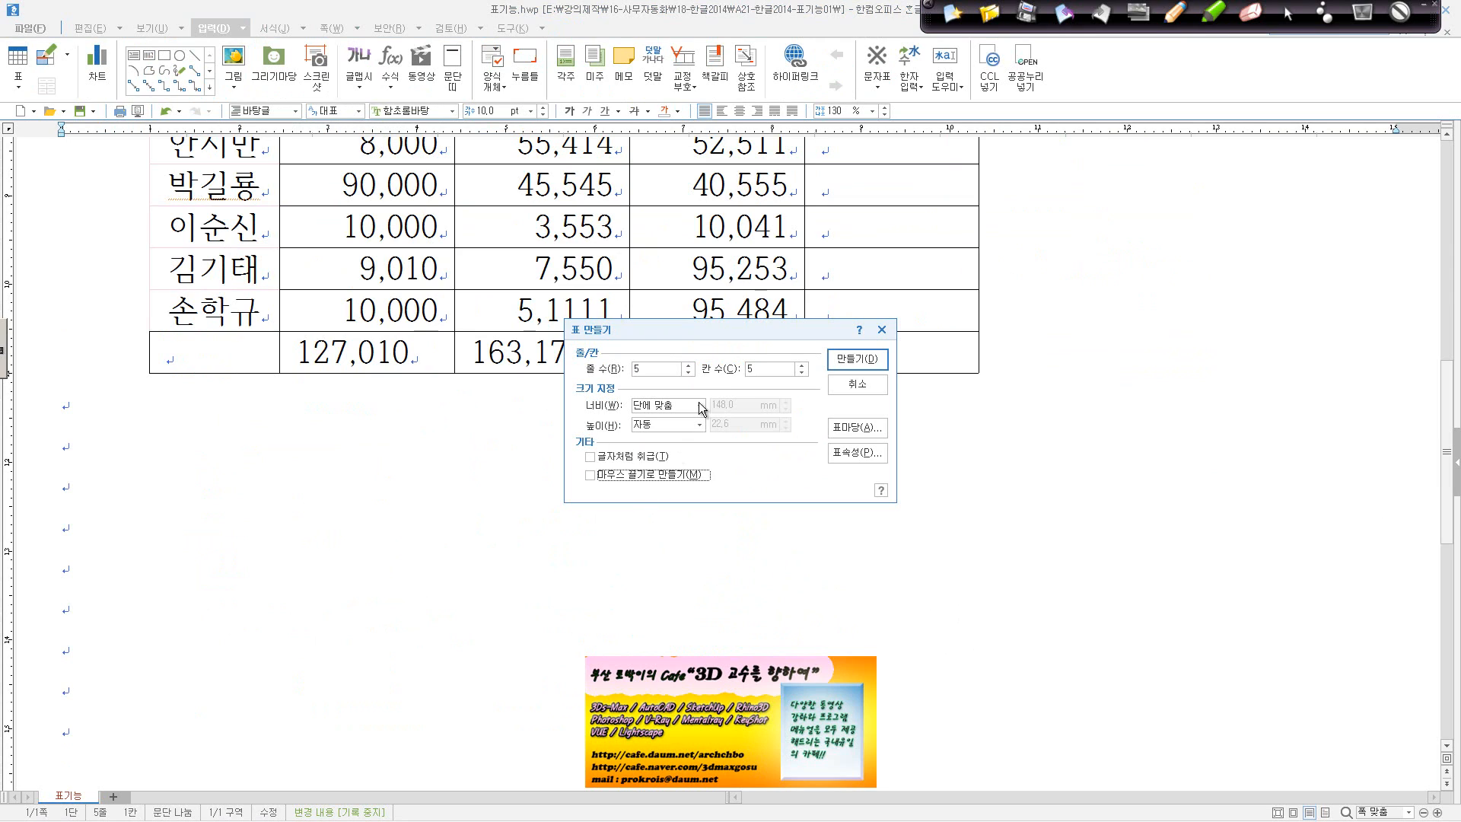
pyautogui.click(680, 371)
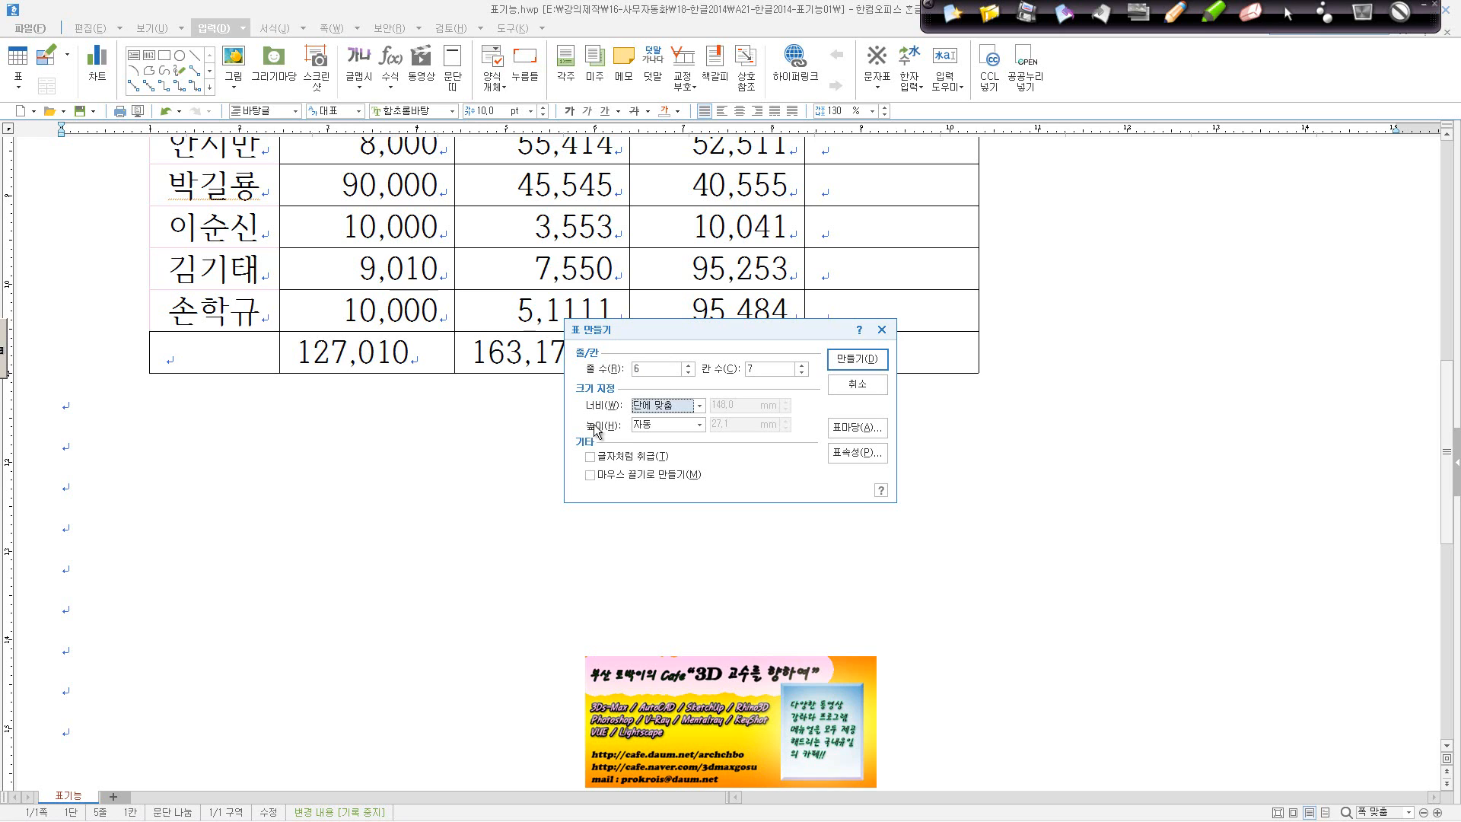
pyautogui.click(858, 359)
pyautogui.moveTo(312, 466); pyautogui.dragTo(1325, 452)
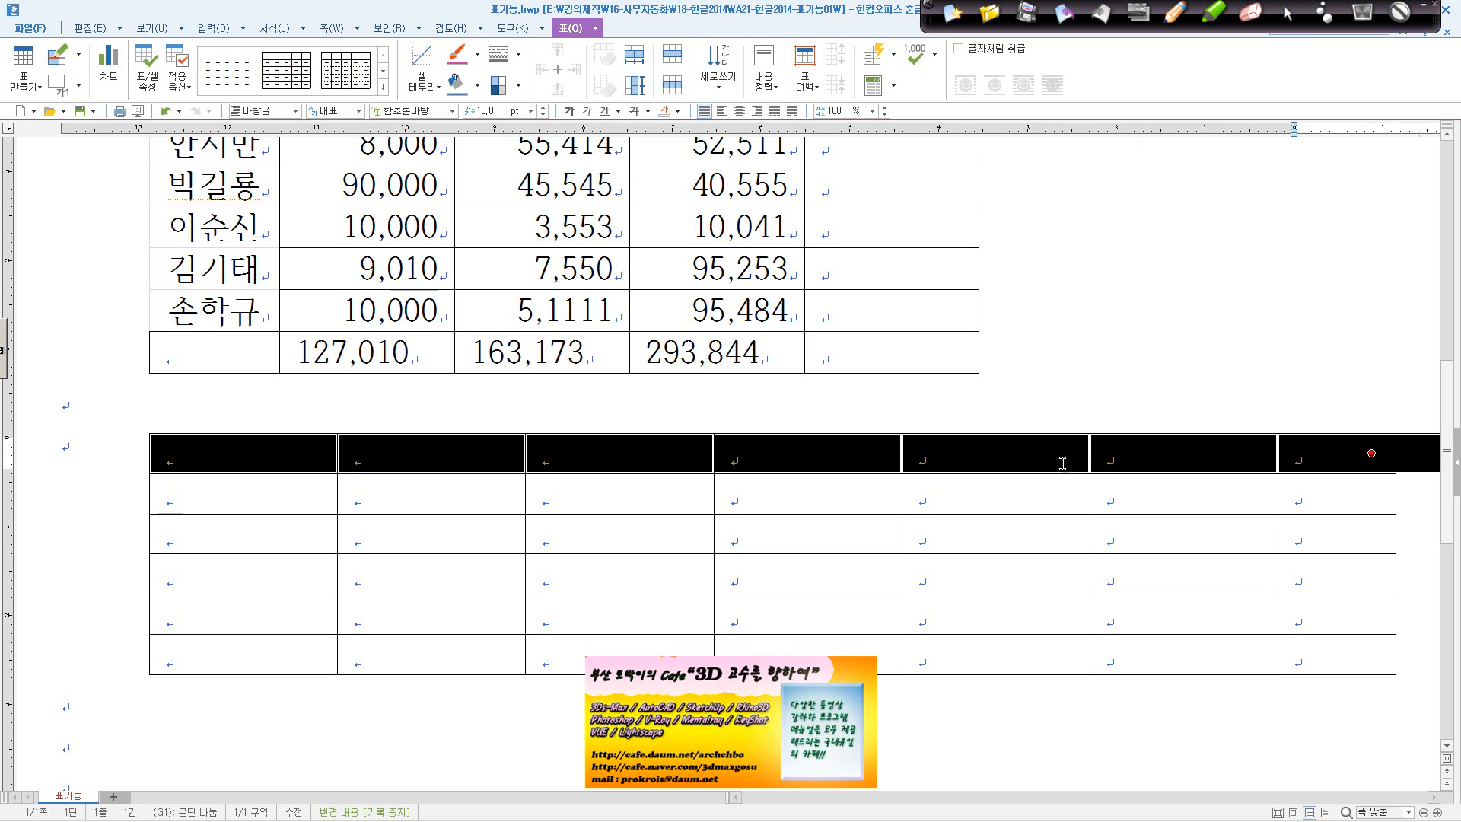
pyautogui.click(84, 459)
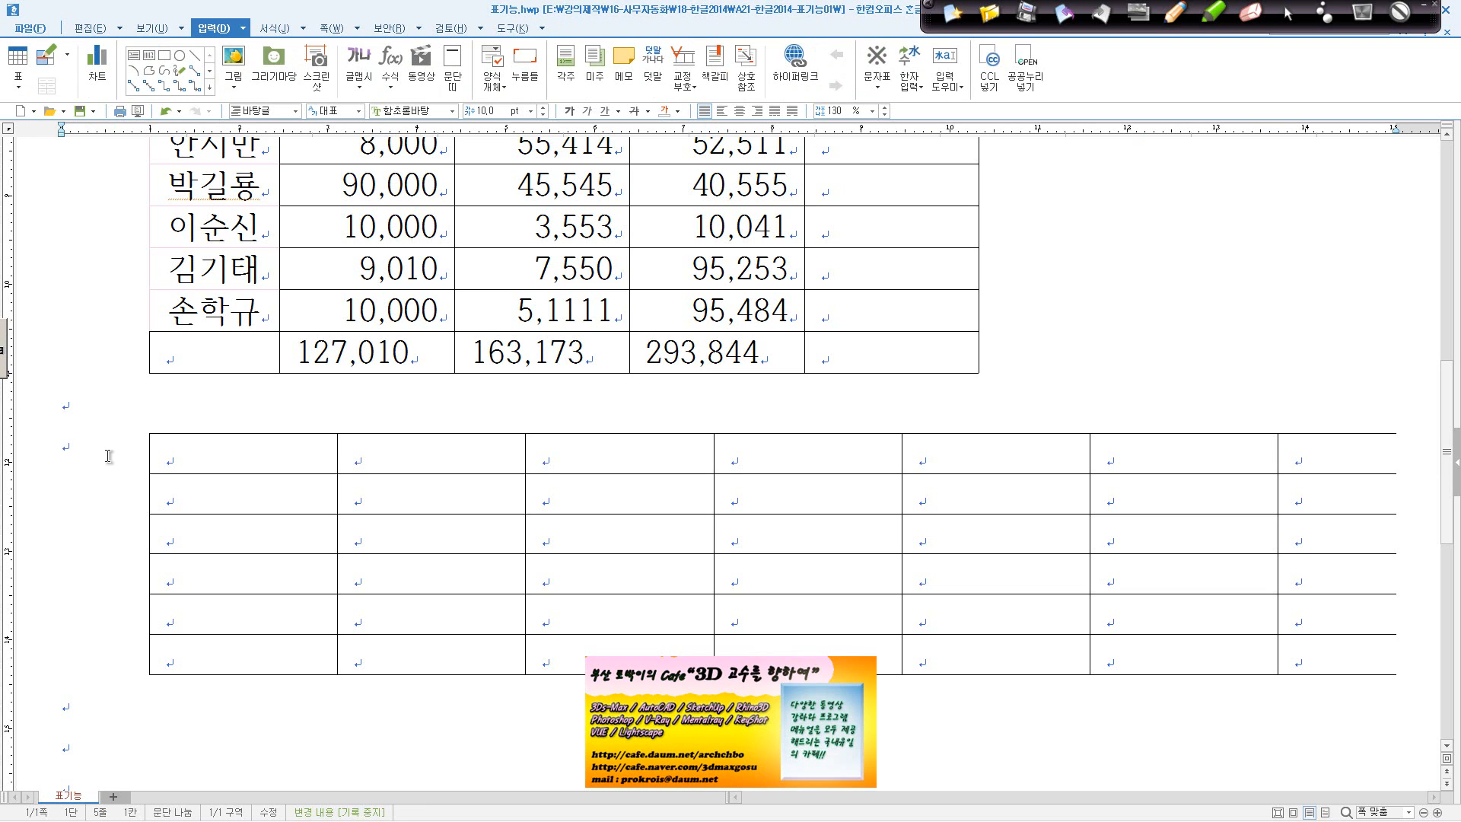
pyautogui.scroll(-10, 114, 479)
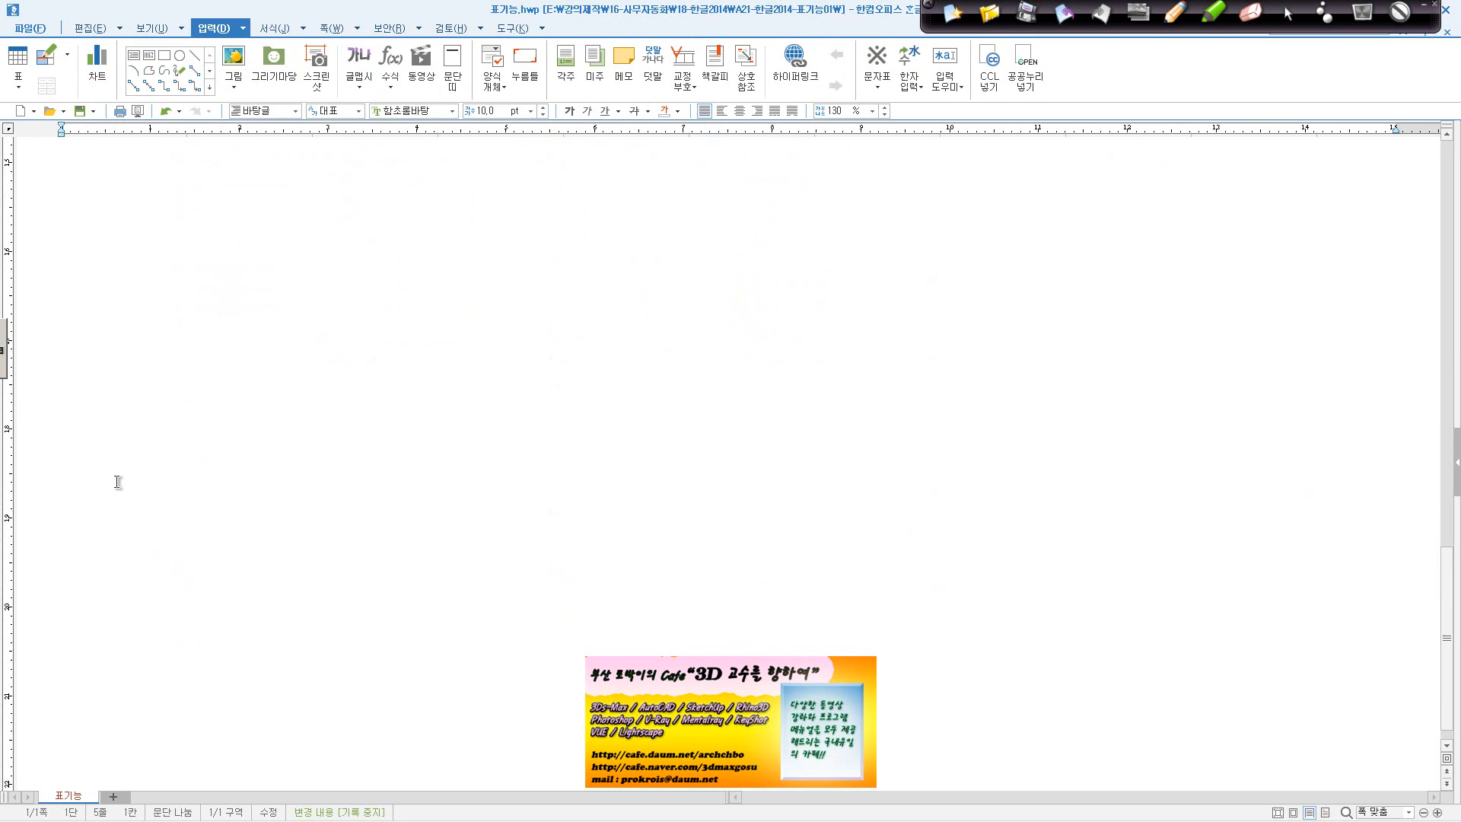
# Start a new blank document and create a table with 6 rows and 7 columns in it.
pyautogui.click(29, 28)
pyautogui.click(84, 45)
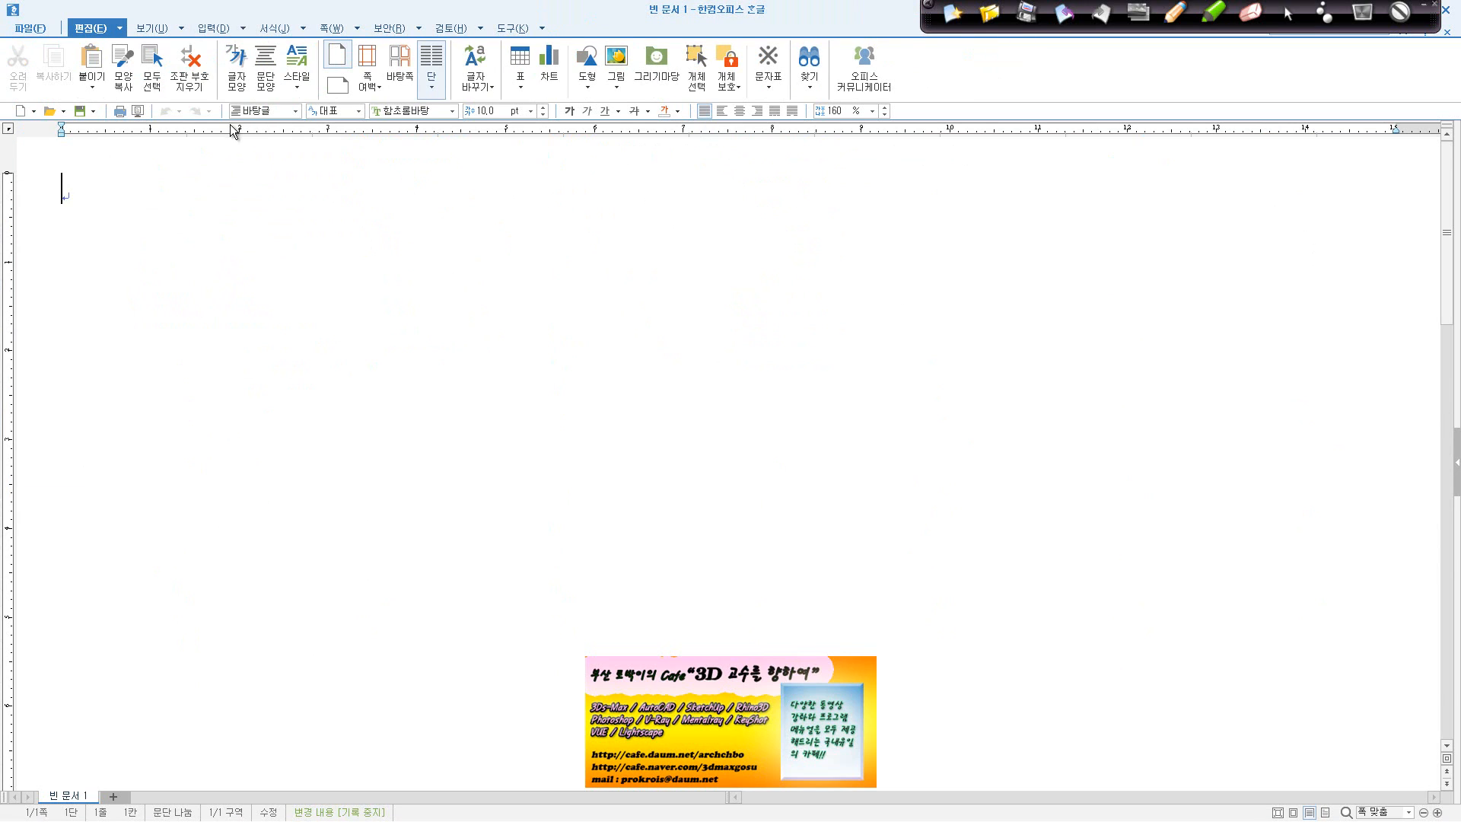
pyautogui.click(244, 28)
pyautogui.moveTo(249, 47)
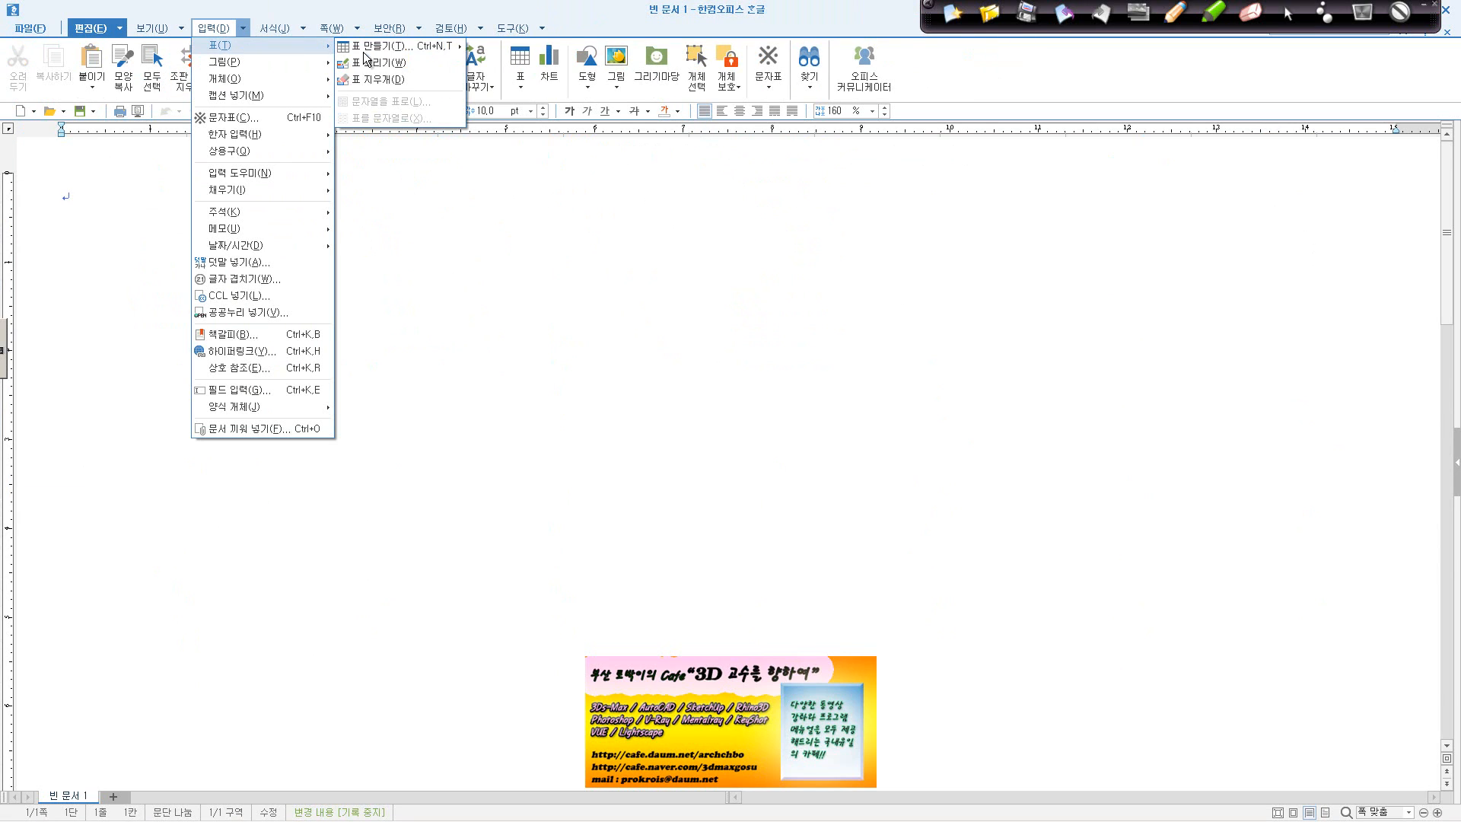
pyautogui.click(381, 46)
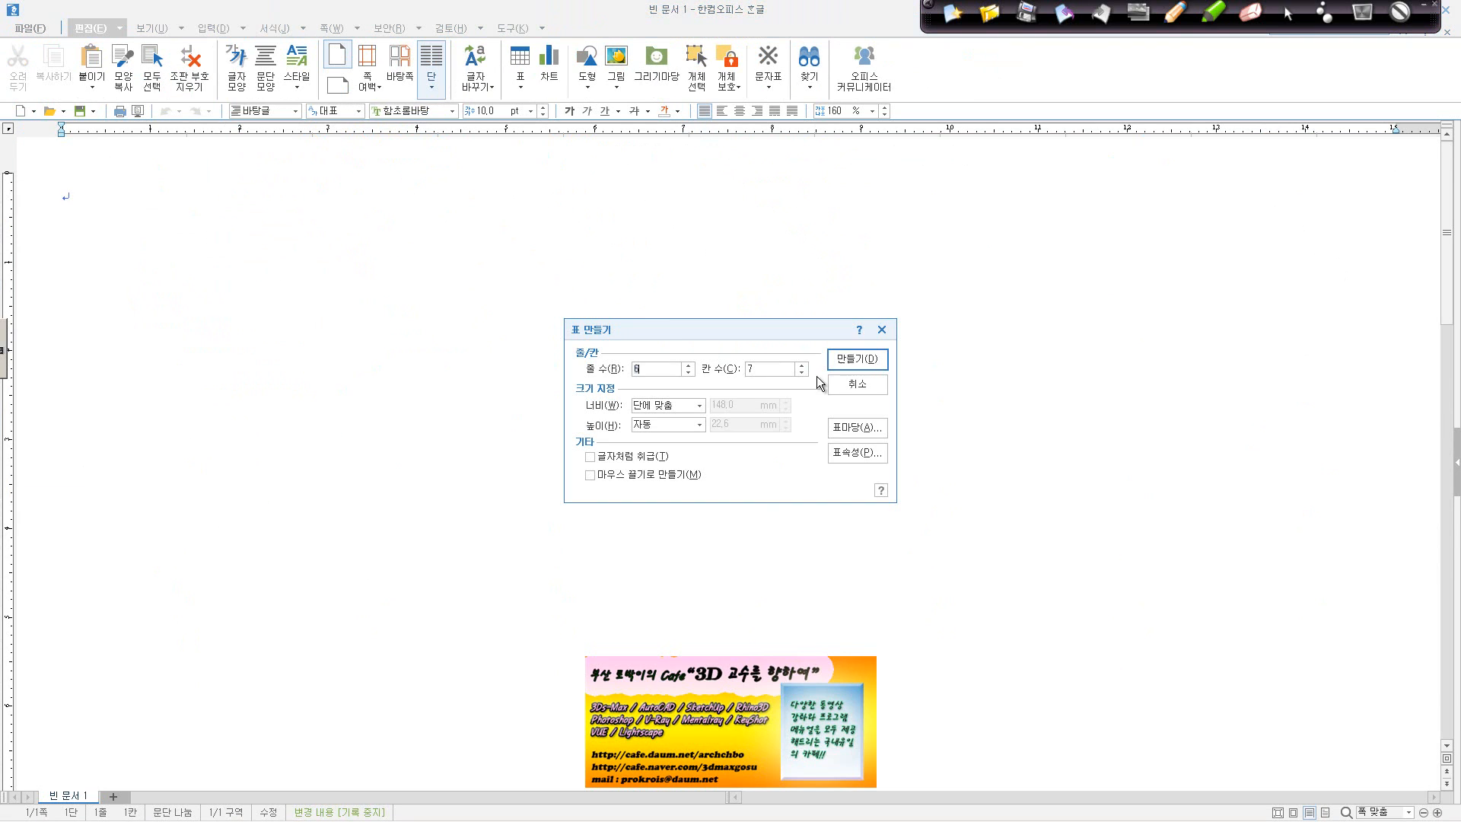
pyautogui.click(858, 362)
# Merge the table's whole first row into one cell and enter the title 11월 달려 in it.
pyautogui.moveTo(210, 192); pyautogui.dragTo(1257, 205)
pyautogui.write('m')
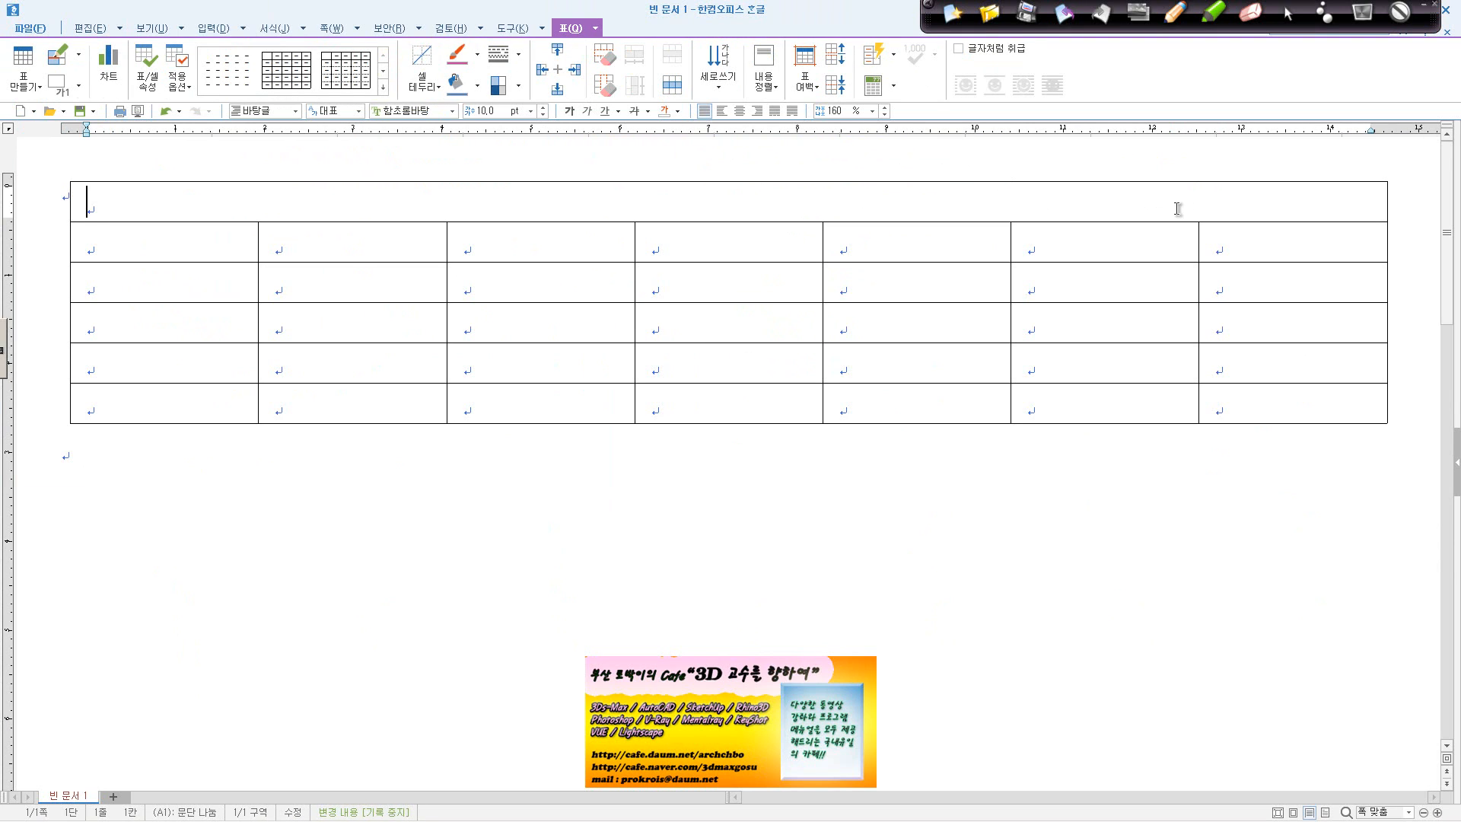
pyautogui.write('11dnjf')
pyautogui.press('BackSpace')
pyautogui.press('BackSpace')
pyautogui.press('BackSpace')
pyautogui.press('BackSpace')
pyautogui.press('Hangul')
pyautogui.write('월 ㄷ')
pyautogui.press('BackSpace')
pyautogui.write('달려')
# Fill the second row with the weekday headings 일, 월, 화, 수, 목, 금 and 토.
pyautogui.press('Tab')
pyautogui.write('이')
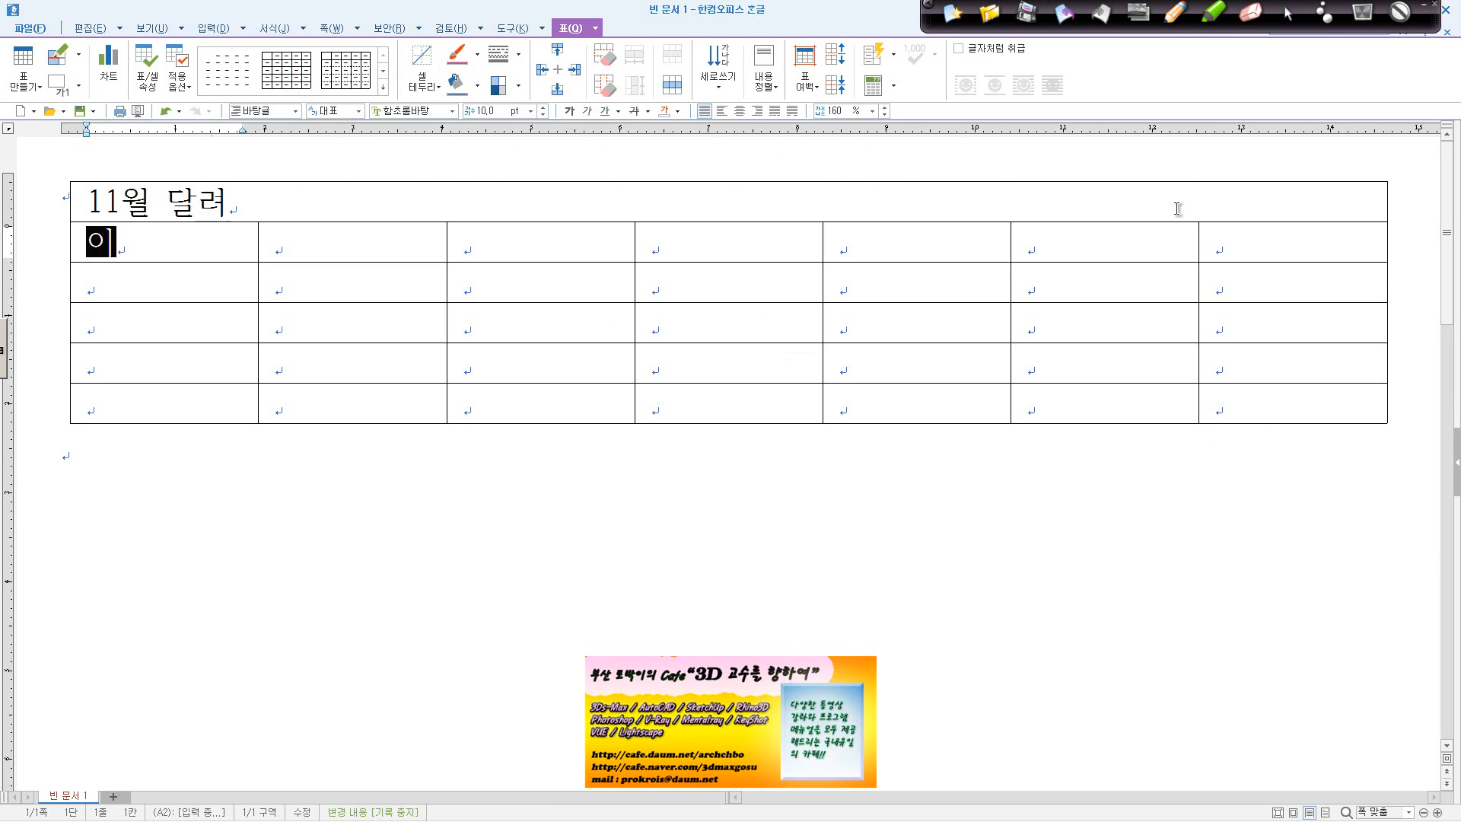
pyautogui.write('ㄹ')
pyautogui.press('Tab')
pyautogui.write('워르')
pyautogui.press('BackSpace')
pyautogui.press('BackSpace')
pyautogui.press('BackSpace')
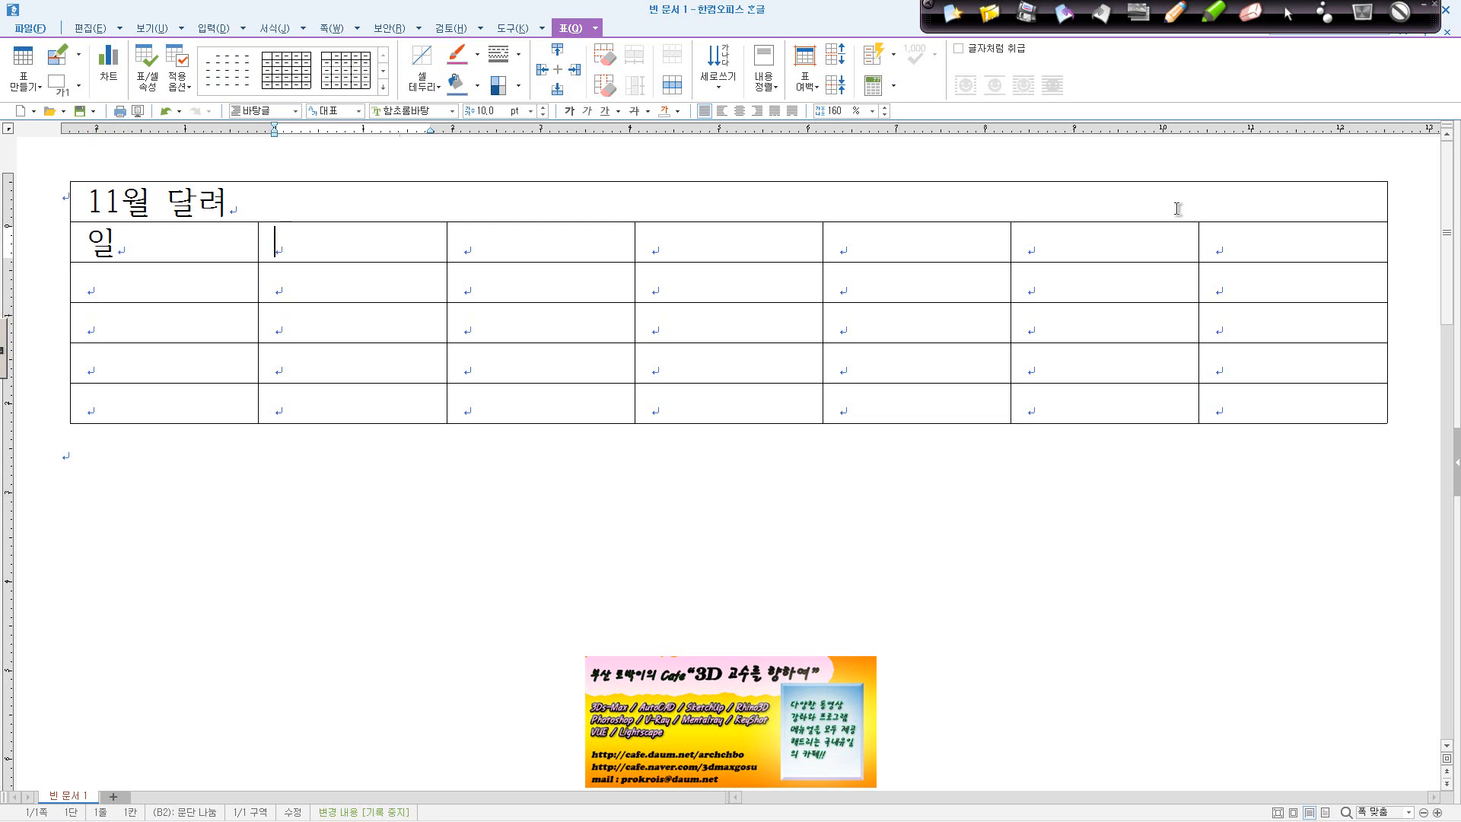
pyautogui.write('월')
pyautogui.press('Tab')
pyautogui.write('화')
pyautogui.press('Tab')
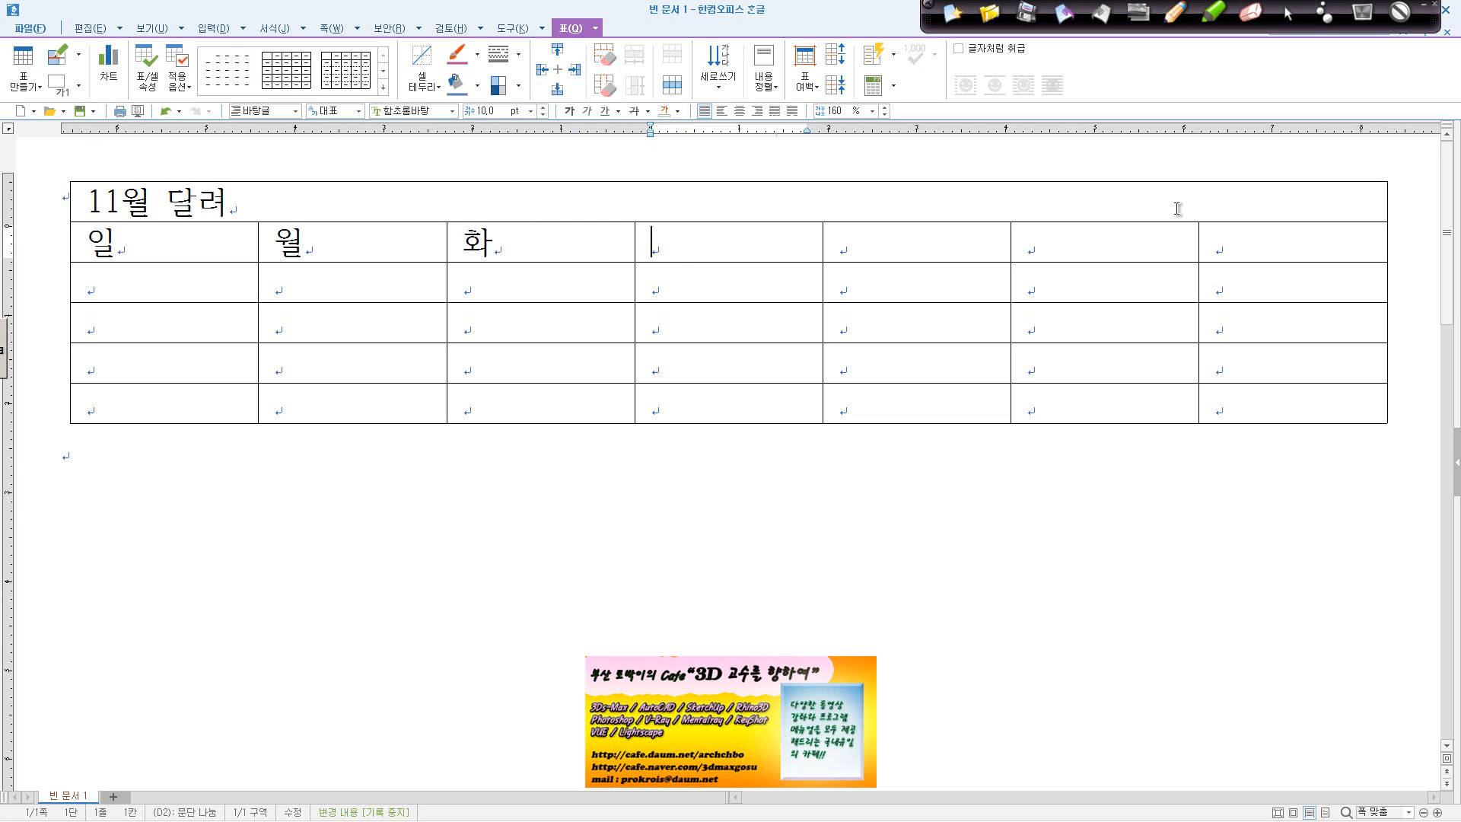
pyautogui.write('수')
pyautogui.press('Tab')
pyautogui.write('목')
pyautogui.press('Tab')
pyautogui.write('ㄱ')
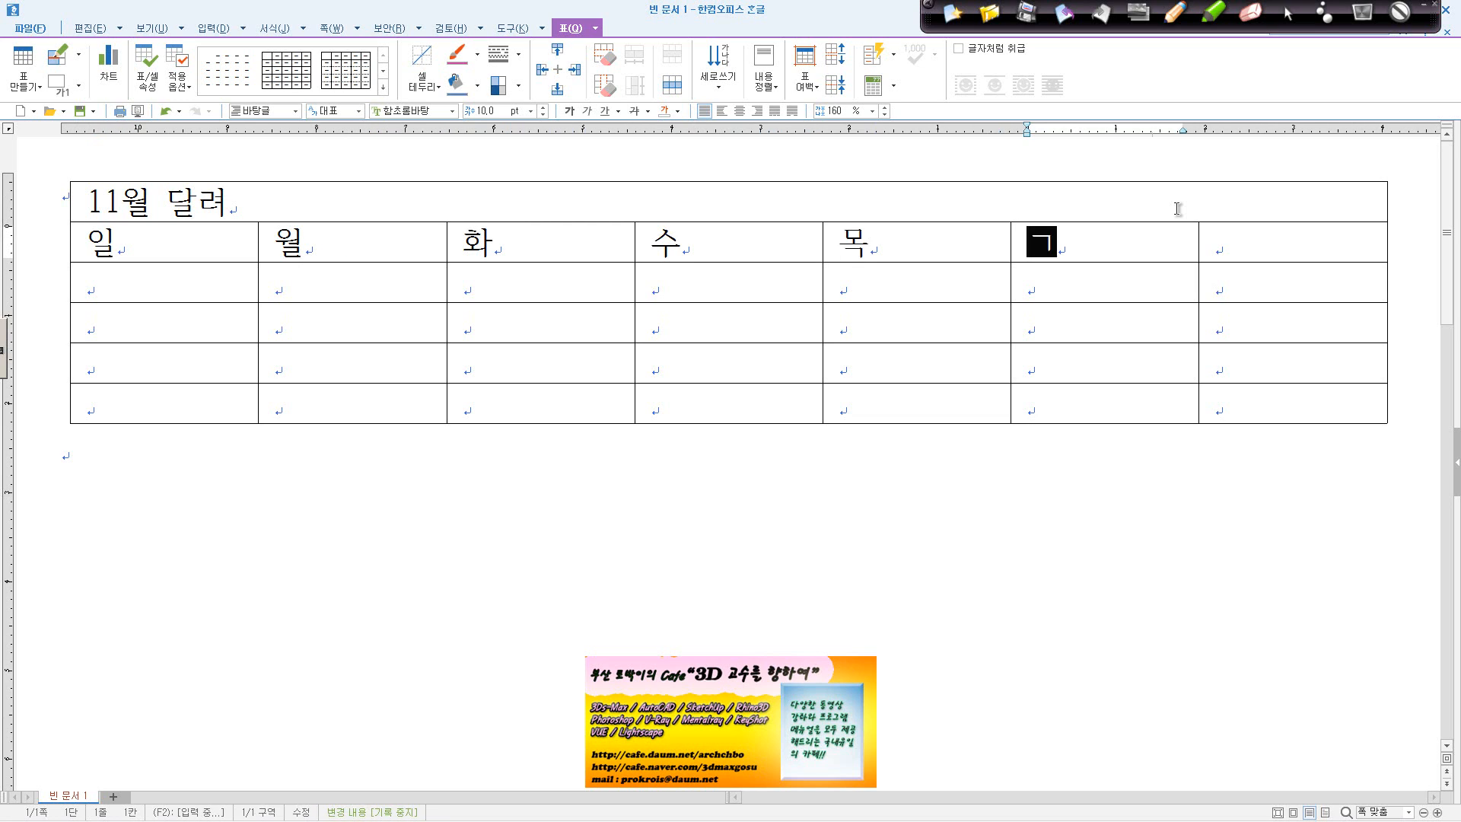
pyautogui.write('ㅡㅁ')
pyautogui.press('Tab')
pyautogui.write('토')
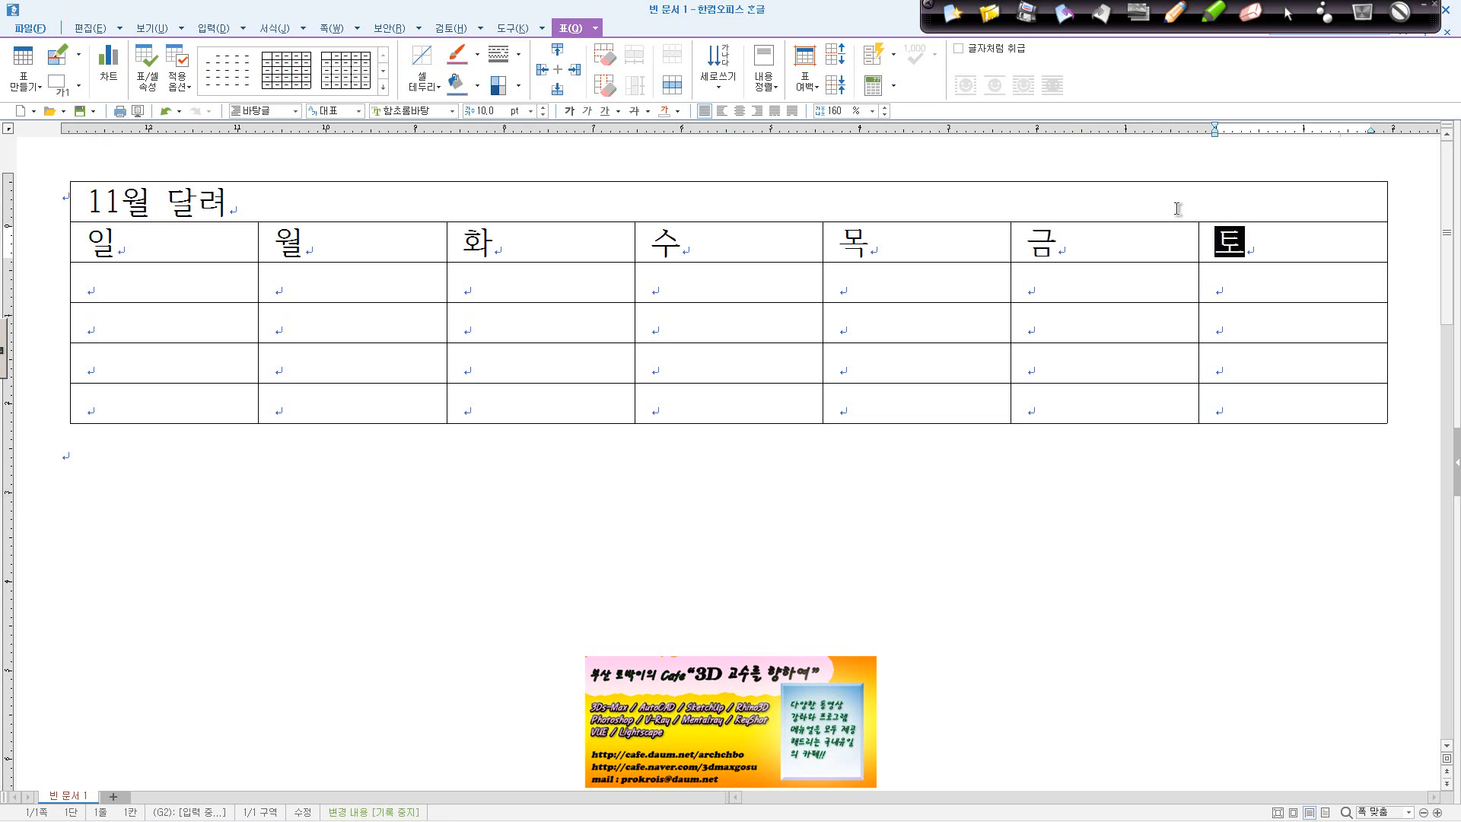
# Enter the date 1 under 토 in the third row and the dates 2 to 8 across the fourth row.
pyautogui.press('Down')
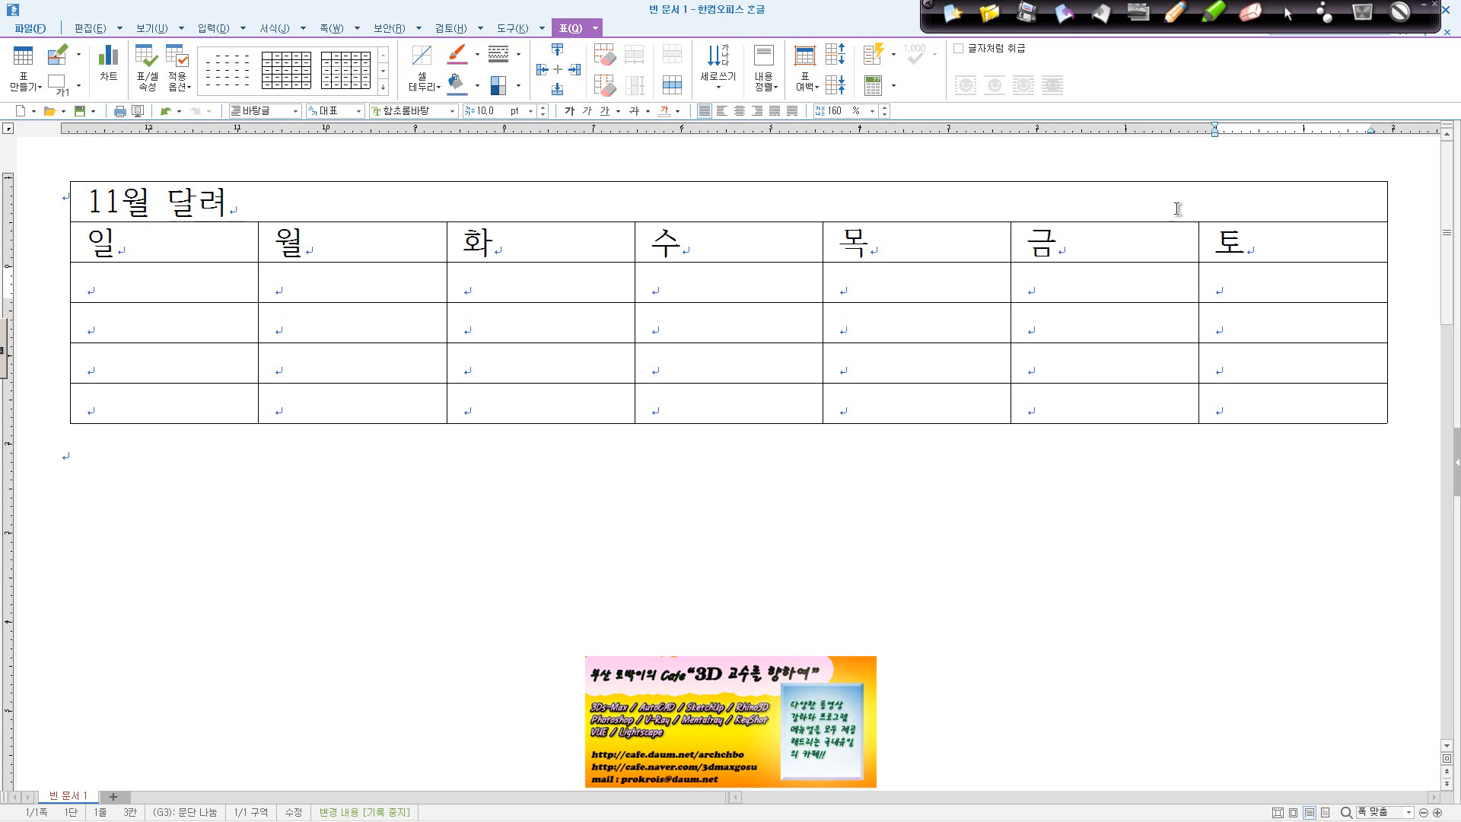
pyautogui.write('1')
pyautogui.press('Down')
pyautogui.press('Left')
pyautogui.press('Left')
pyautogui.press('Left')
pyautogui.press('Left')
pyautogui.press('Left')
pyautogui.press('Left')
pyautogui.write('2')
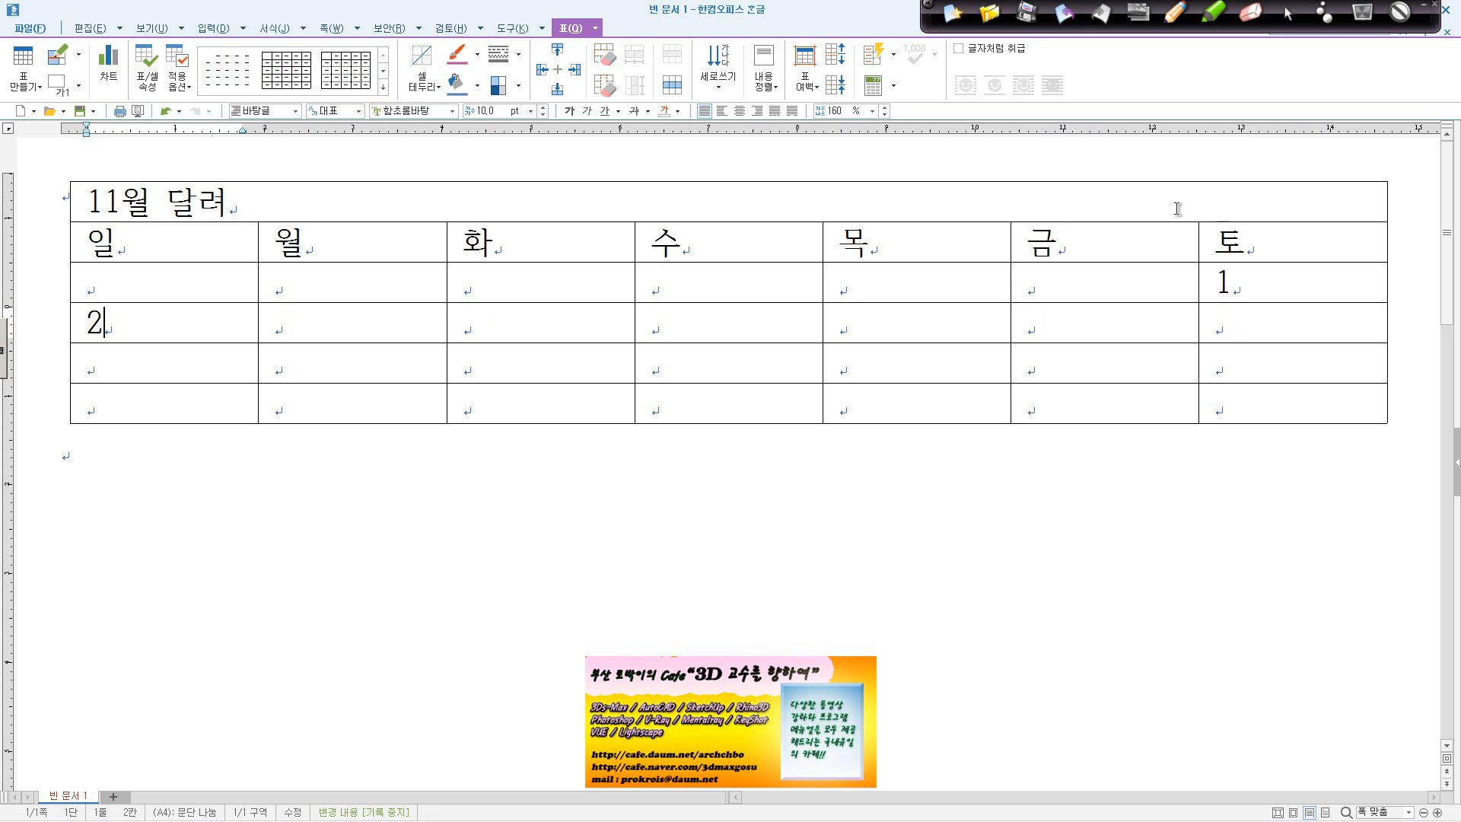
pyautogui.write('3')
pyautogui.press('Right')
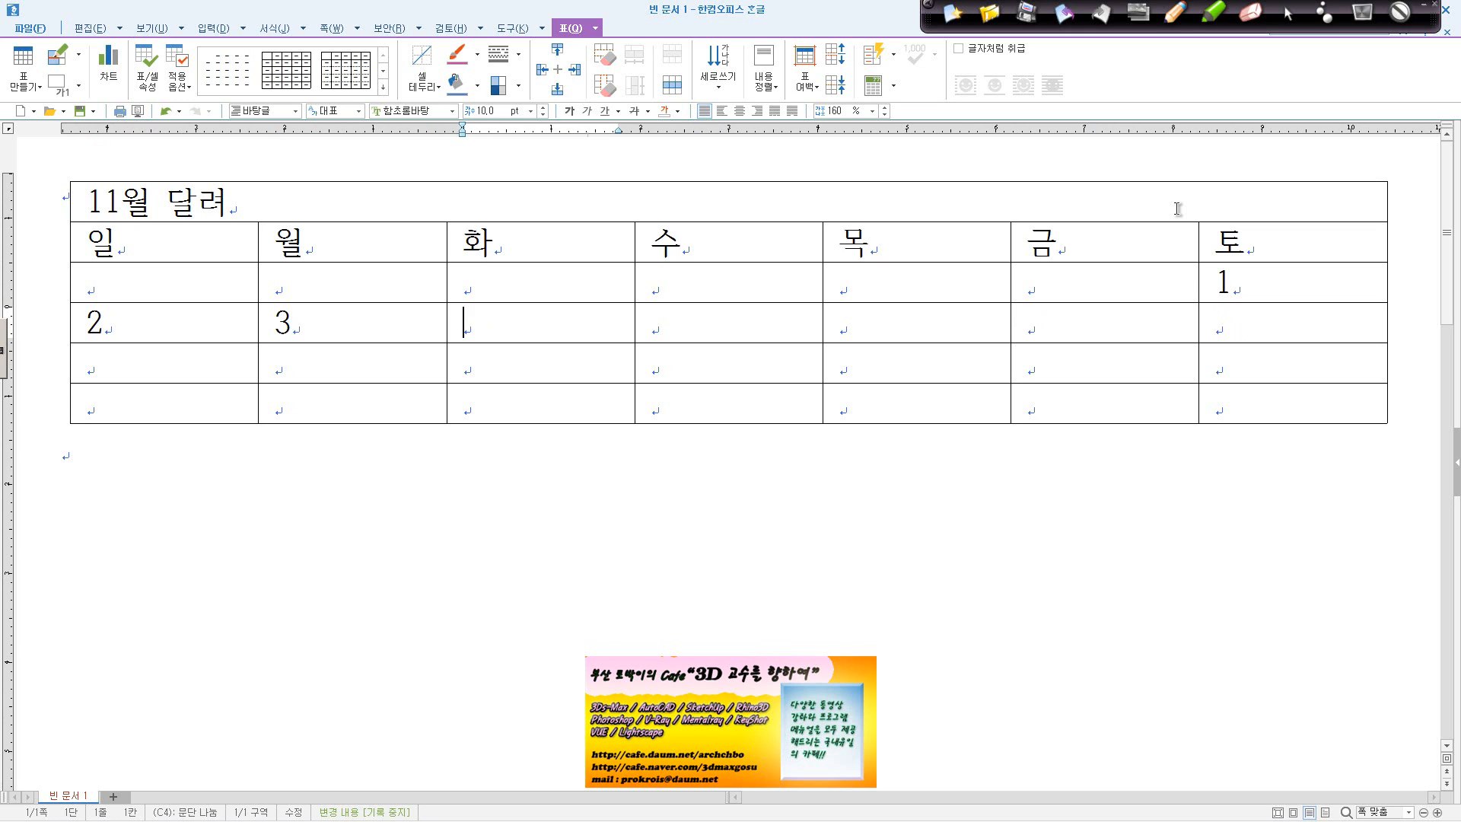
pyautogui.write('4')
pyautogui.press('Right')
pyautogui.write('5')
pyautogui.press('Right')
pyautogui.write('6')
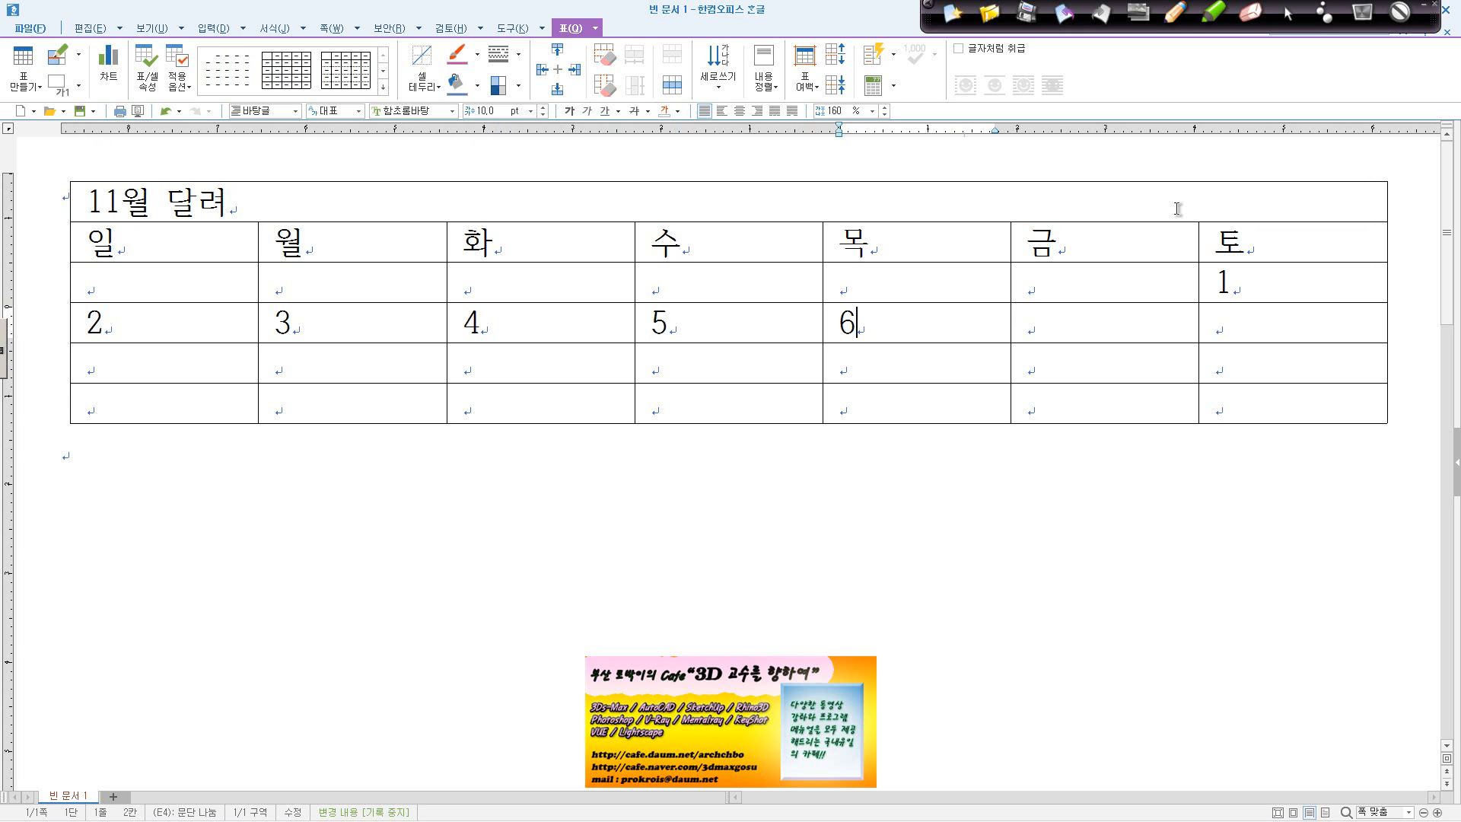
pyautogui.press('Right')
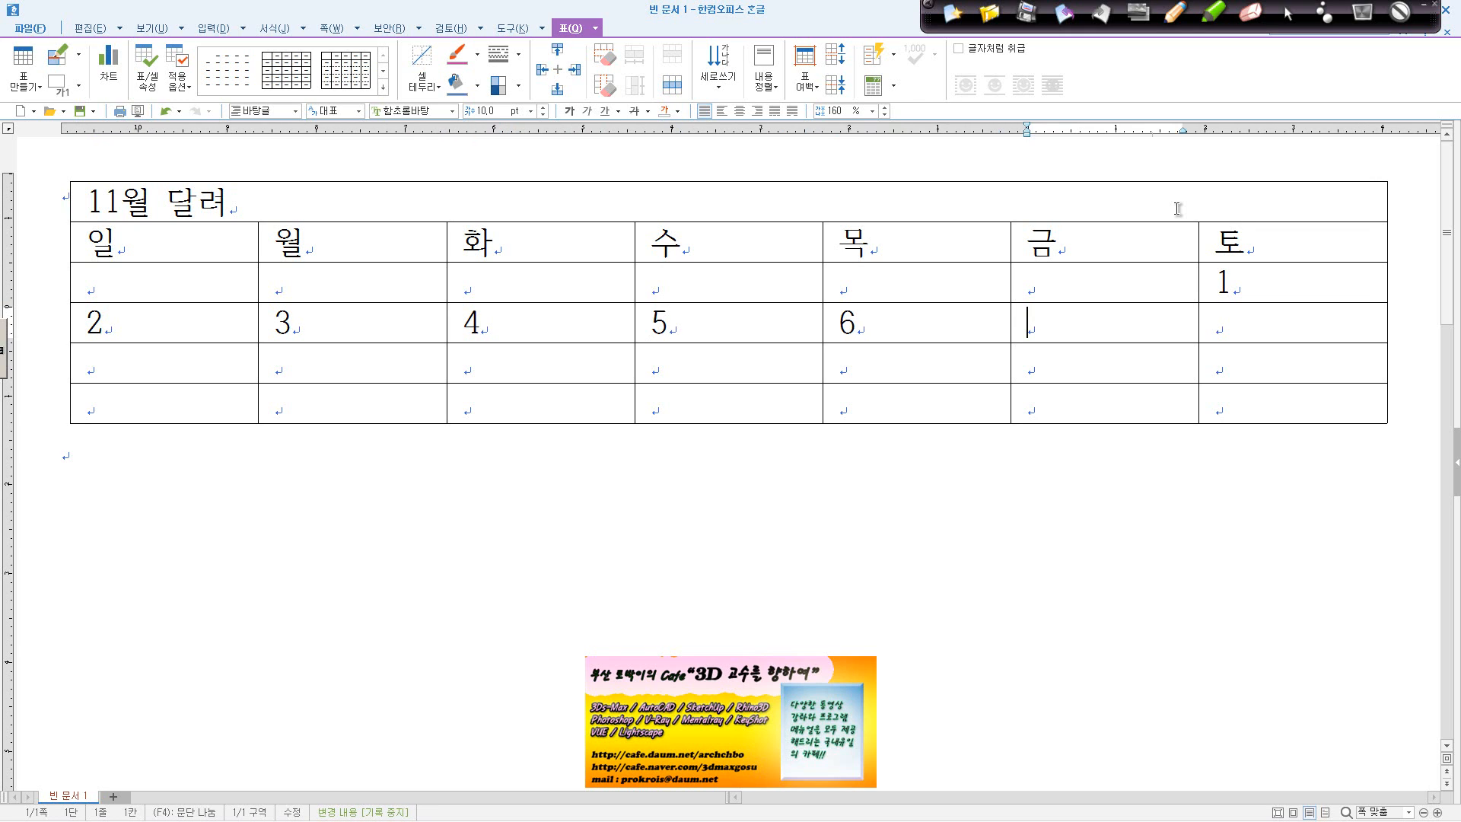
pyautogui.write('7')
pyautogui.press('Right')
pyautogui.write('8')
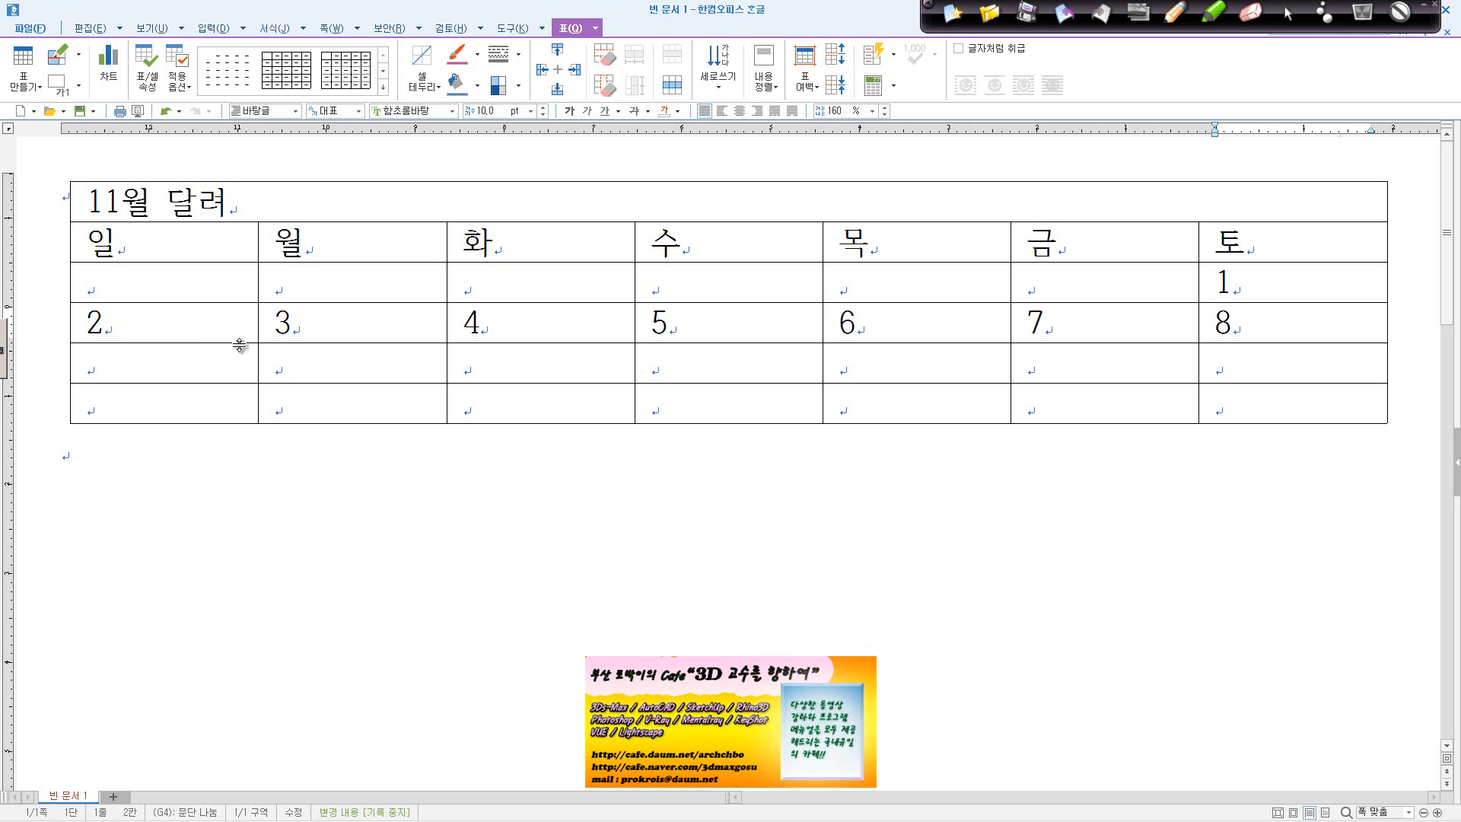
# Add six blank rows at the end of the calendar table.
pyautogui.click(164, 288)
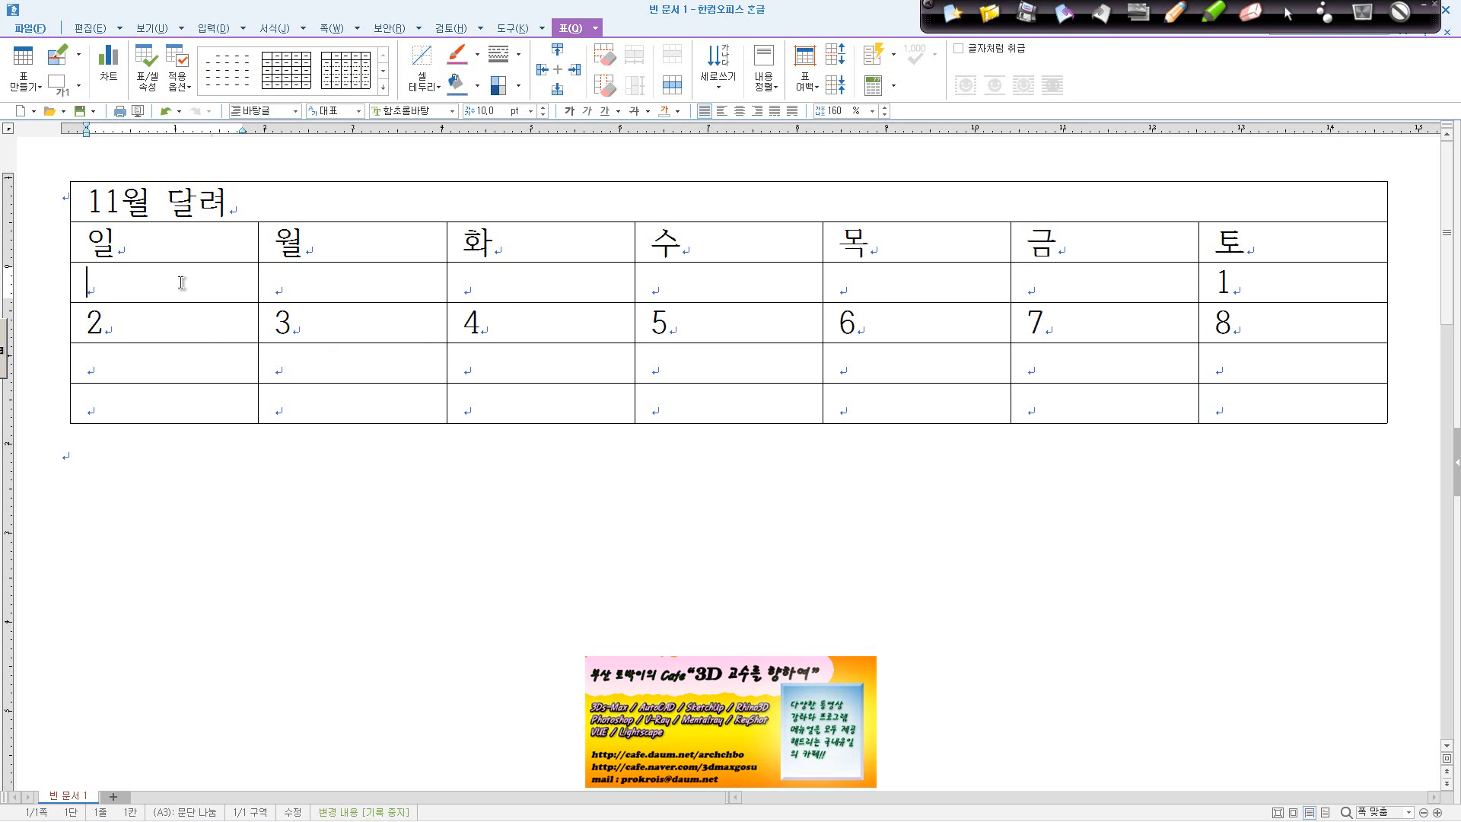
pyautogui.click(215, 395)
pyautogui.hotkey('ctrl', 'Return')
pyautogui.hotkey('ctrl', 'Return')
pyautogui.hotkey('ctrl', 'Return')
pyautogui.hotkey('ctrl', 'Return')
pyautogui.hotkey('ctrl', 'Return')
pyautogui.hotkey('ctrl', 'Return')
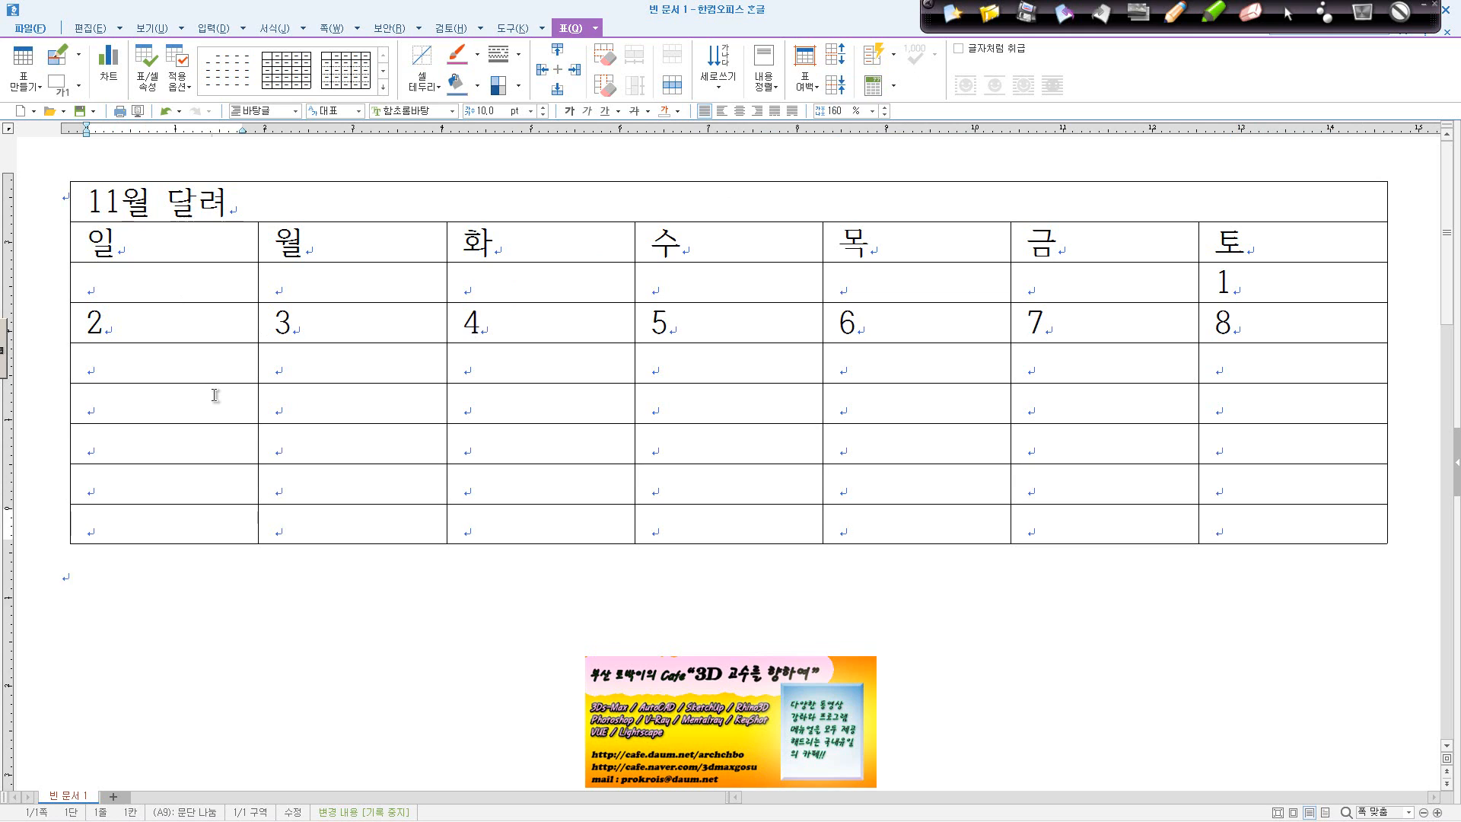
# Enter 1 under 일 in the third row and auto-fill the 일 column down to the last row from 1 and 2.
pyautogui.click(163, 286)
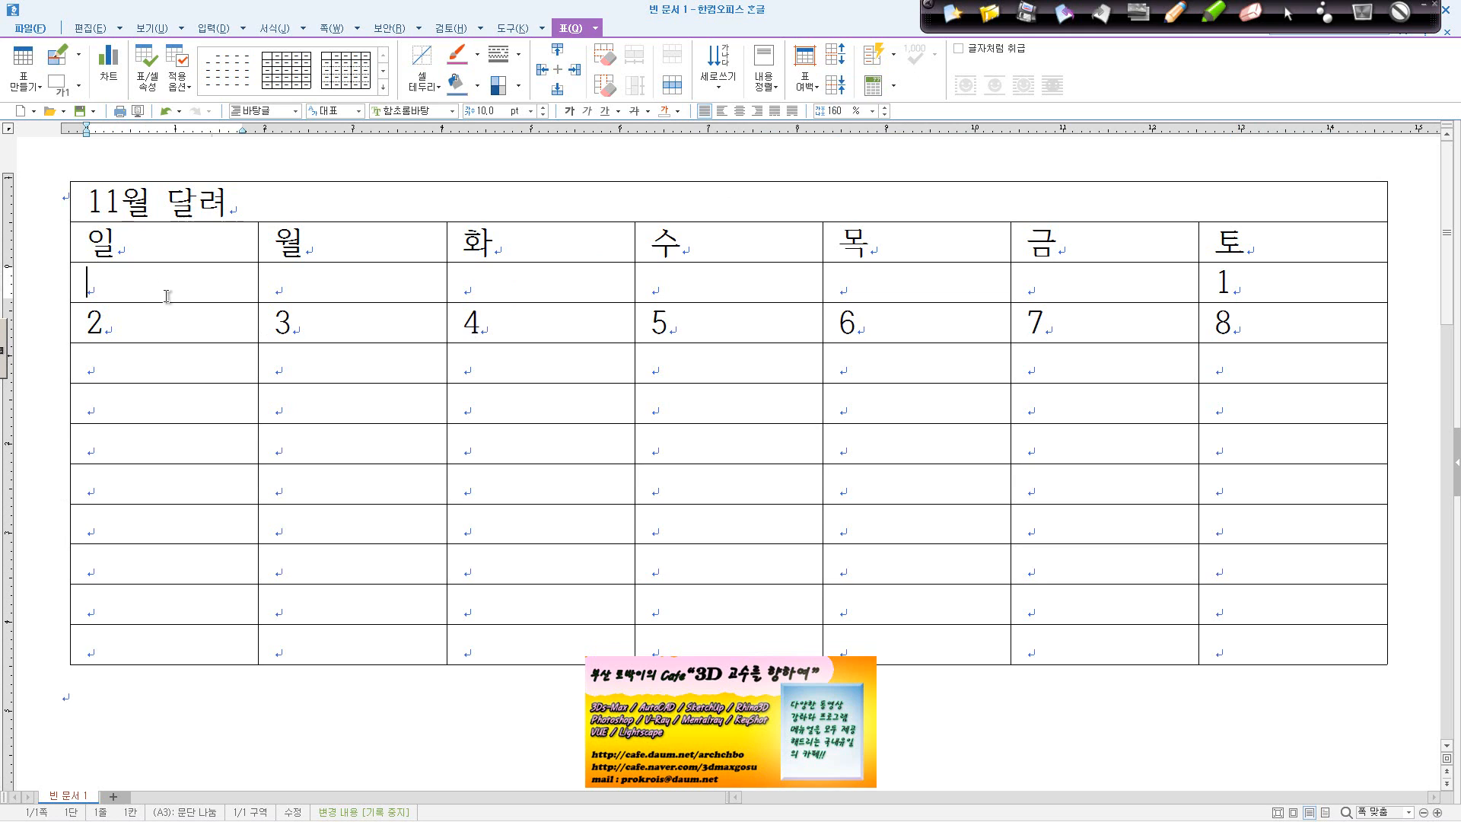
pyautogui.write('1')
pyautogui.moveTo(184, 285); pyautogui.dragTo(186, 323)
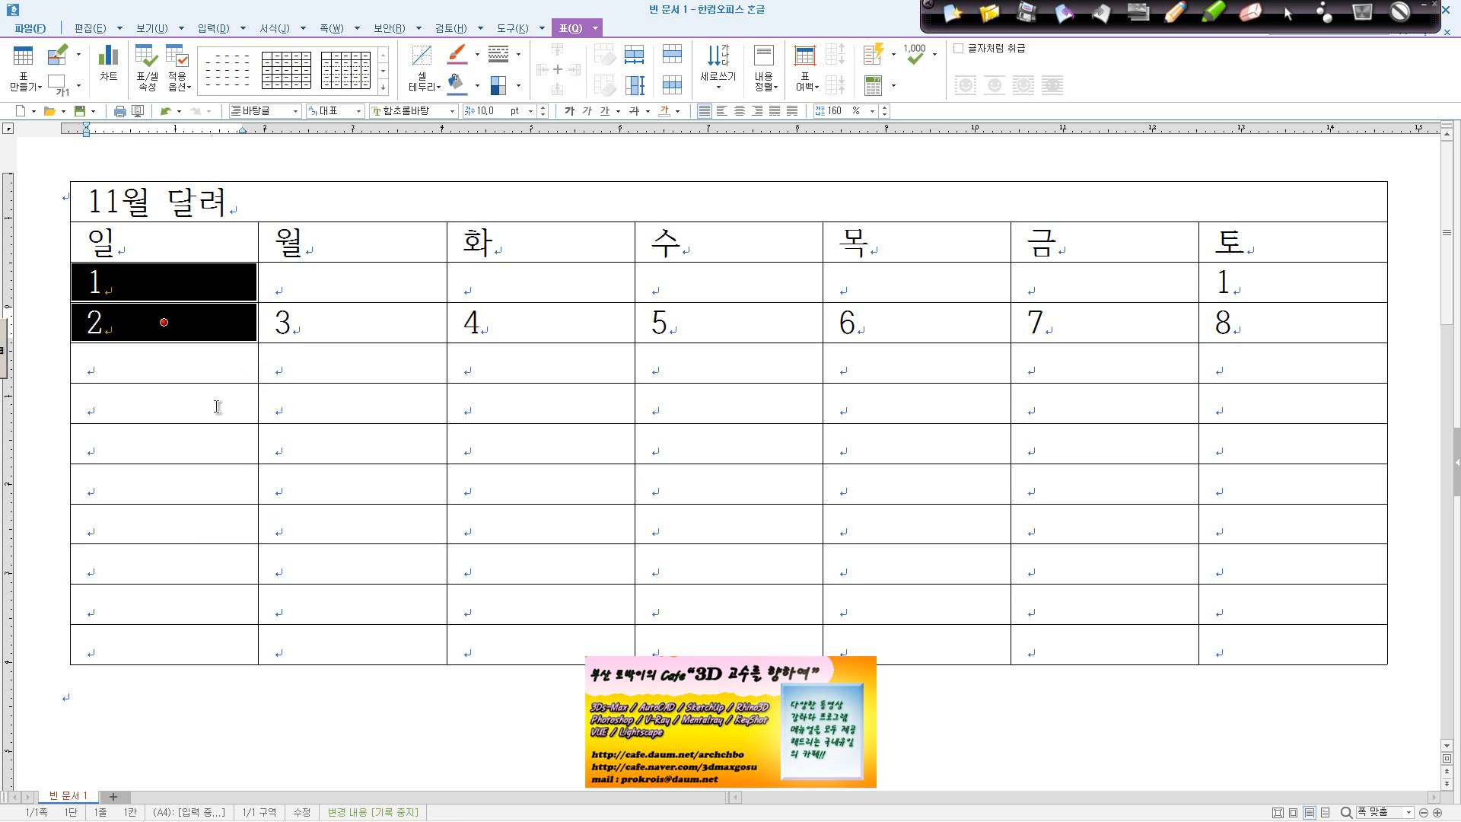
pyautogui.moveTo(164, 403); pyautogui.dragTo(234, 401)
pyautogui.moveTo(157, 290); pyautogui.dragTo(157, 632)
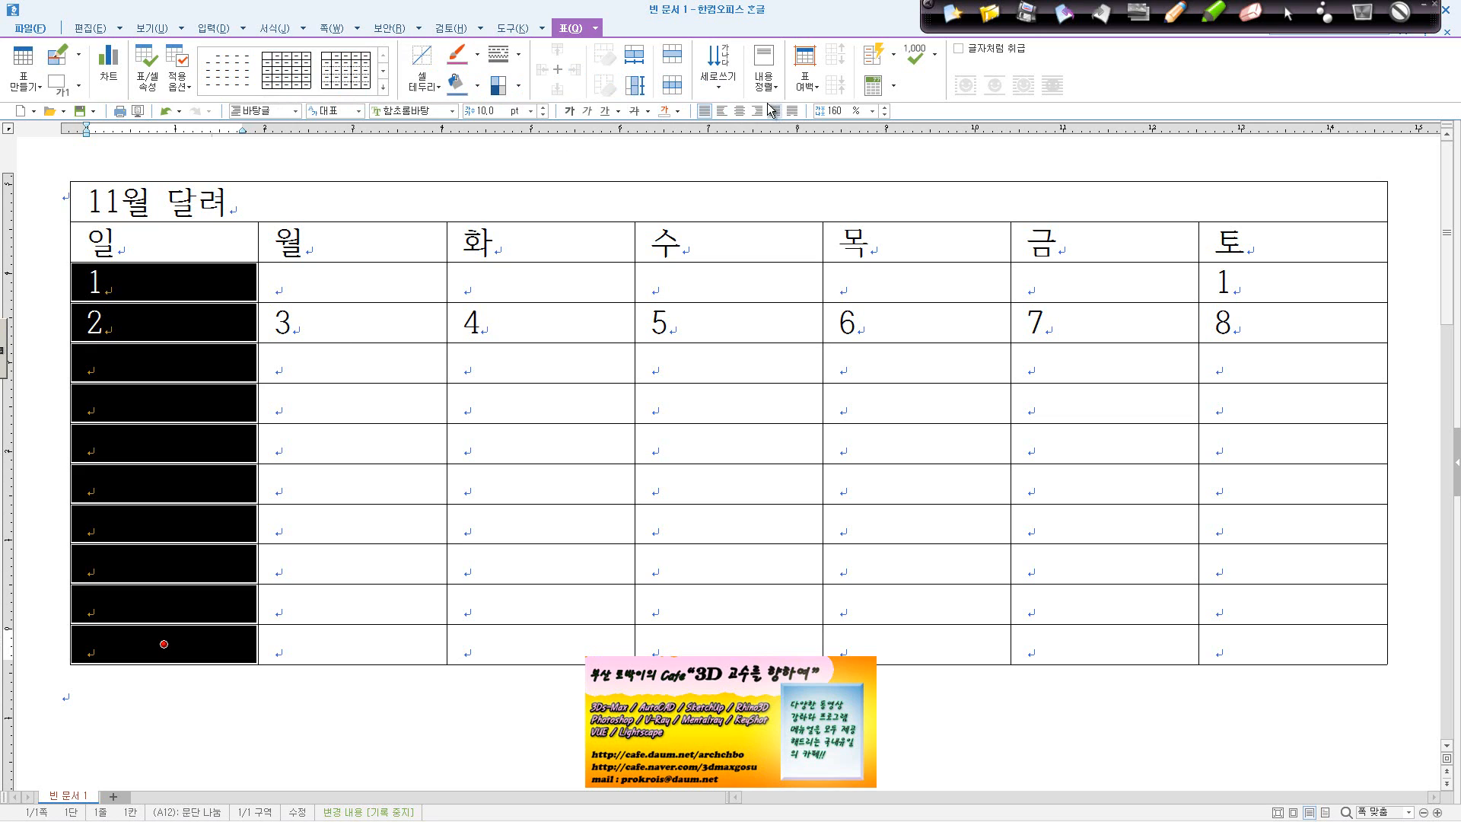
pyautogui.click(896, 56)
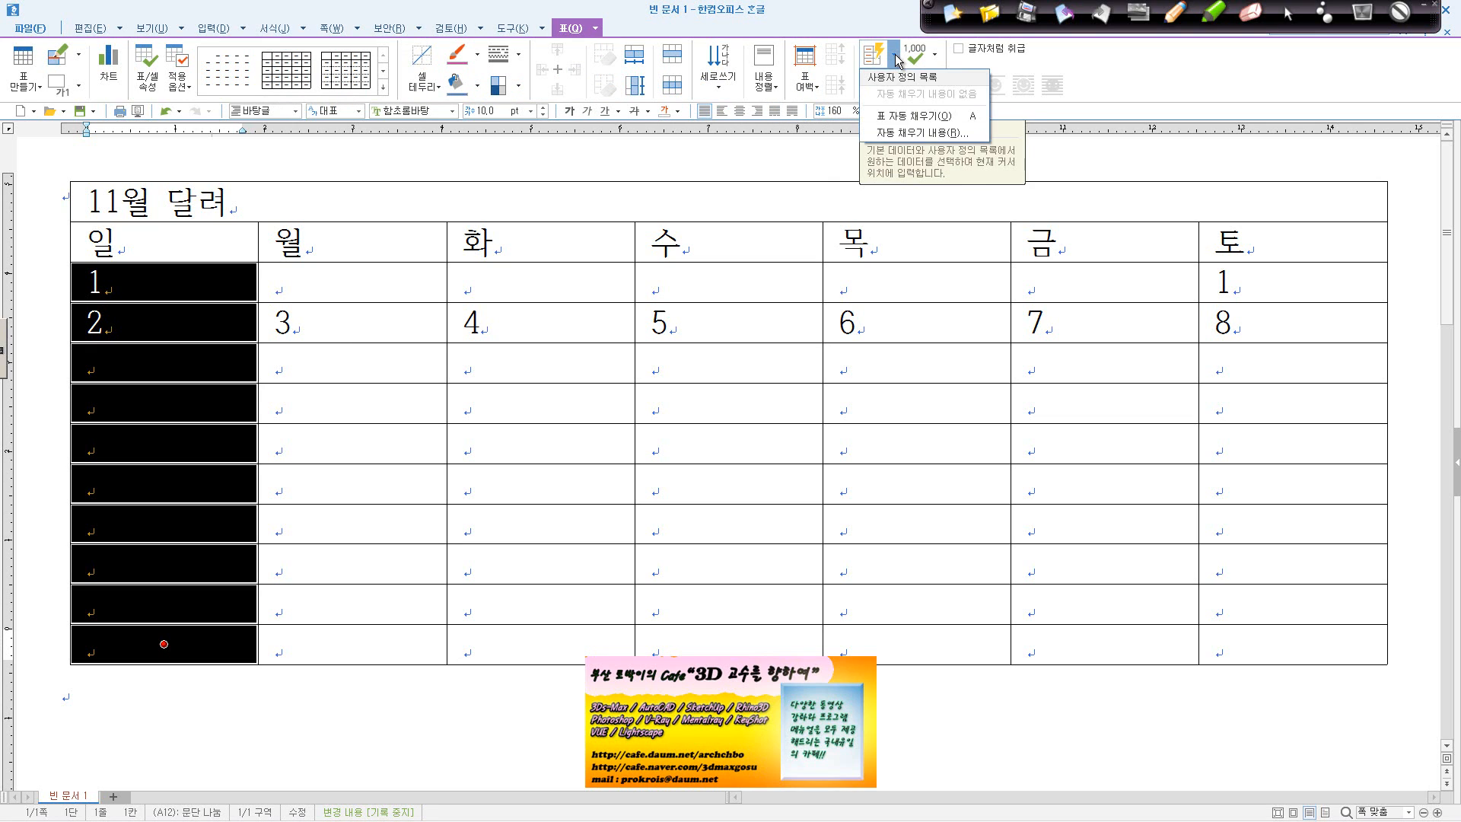
pyautogui.click(919, 116)
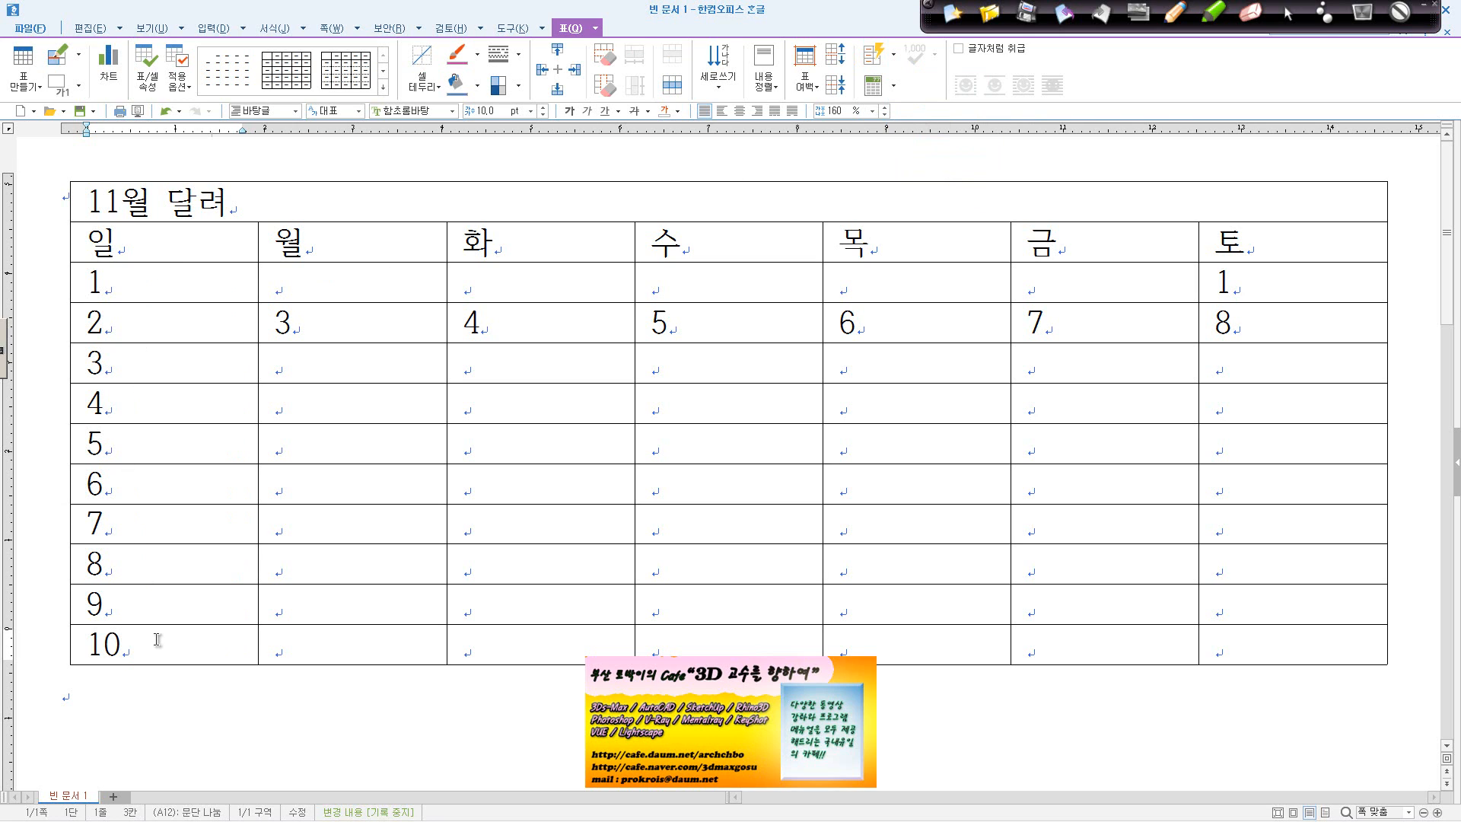
# Enter 1 under 월 in the third row and auto-fill the 월 column down to the last row from 1 and 3.
pyautogui.click(386, 287)
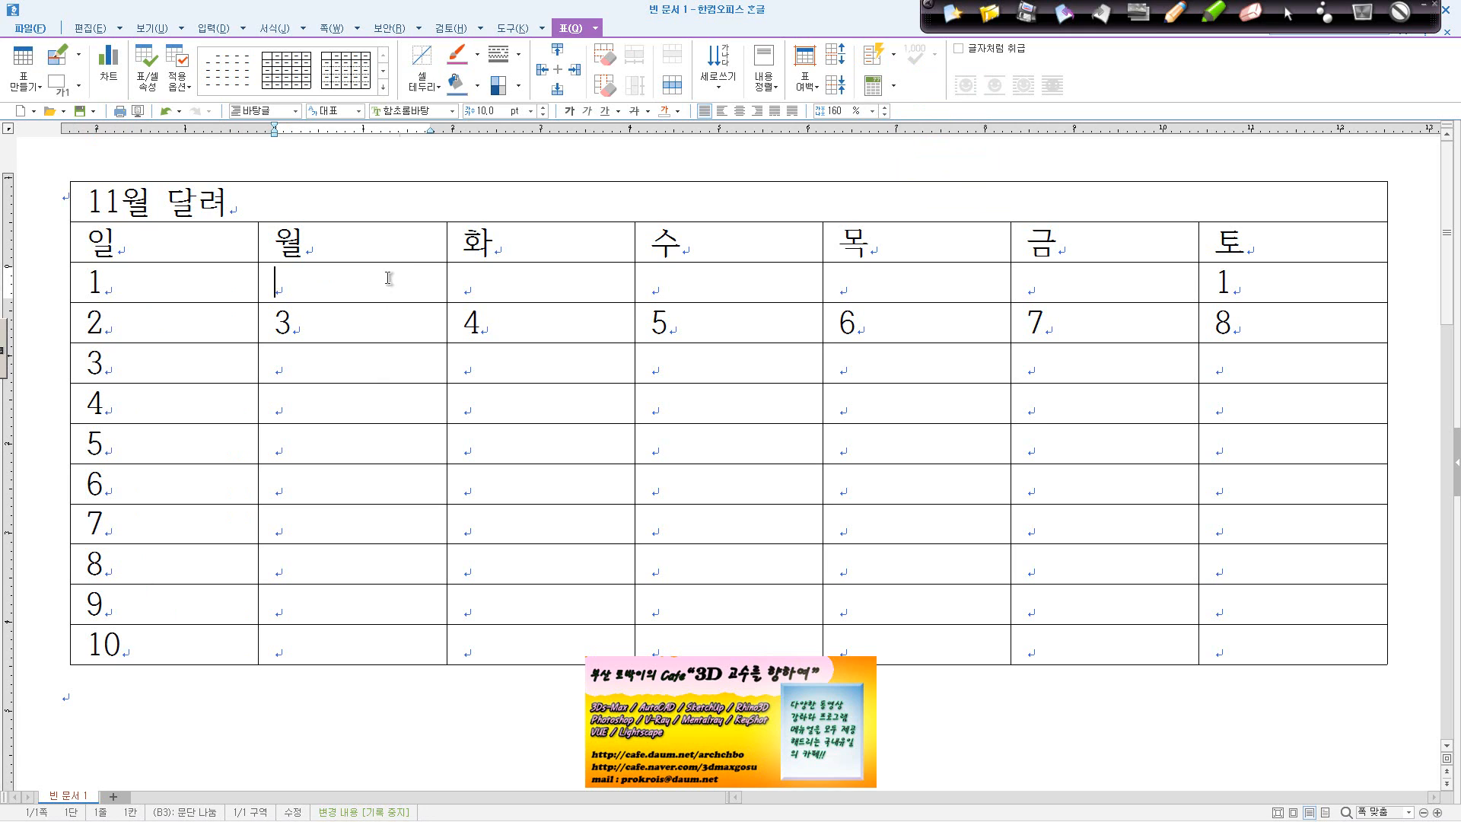
pyautogui.write('1')
pyautogui.moveTo(342, 284); pyautogui.dragTo(357, 639)
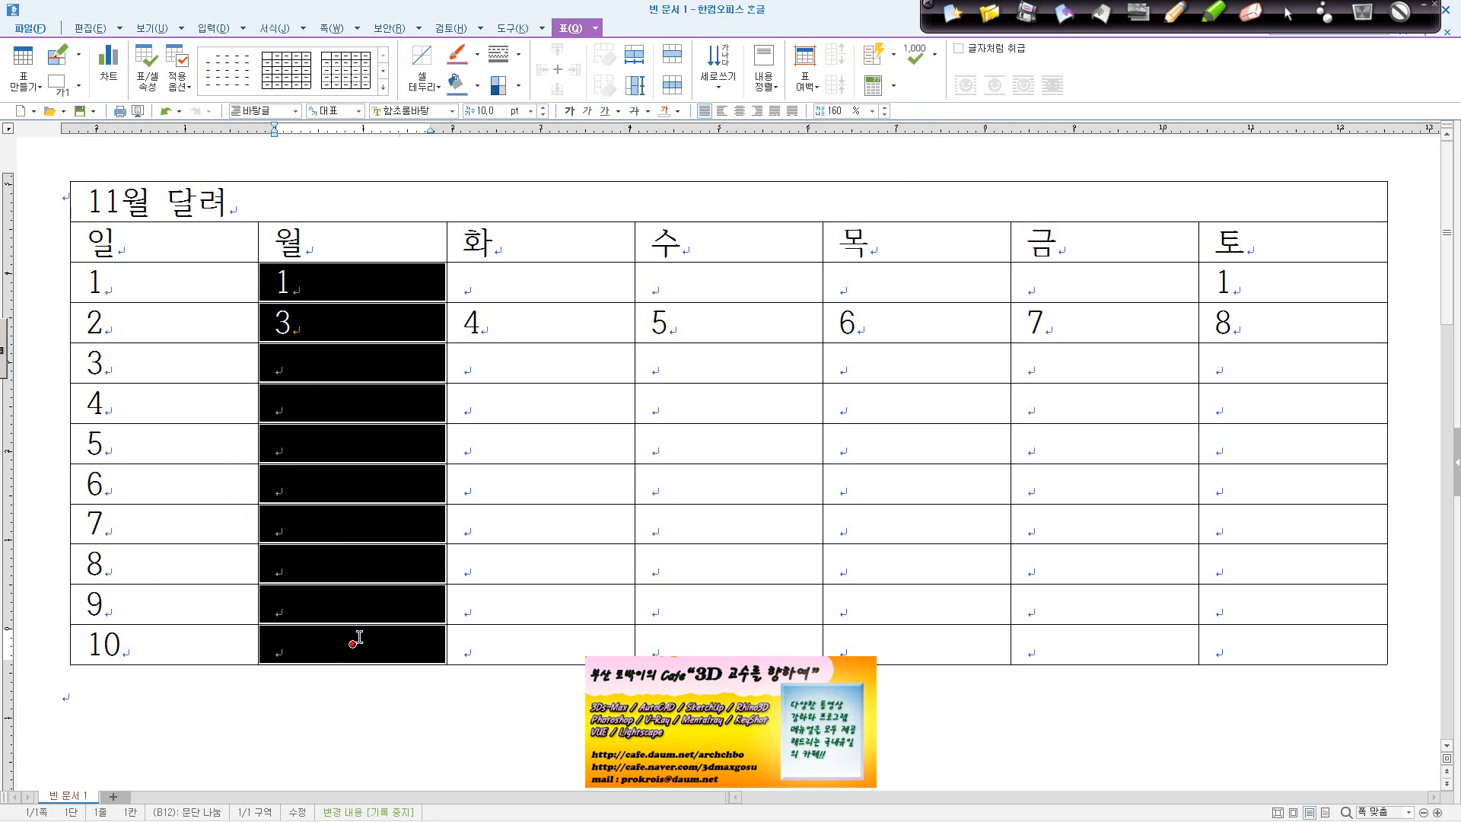
pyautogui.click(893, 54)
pyautogui.click(927, 115)
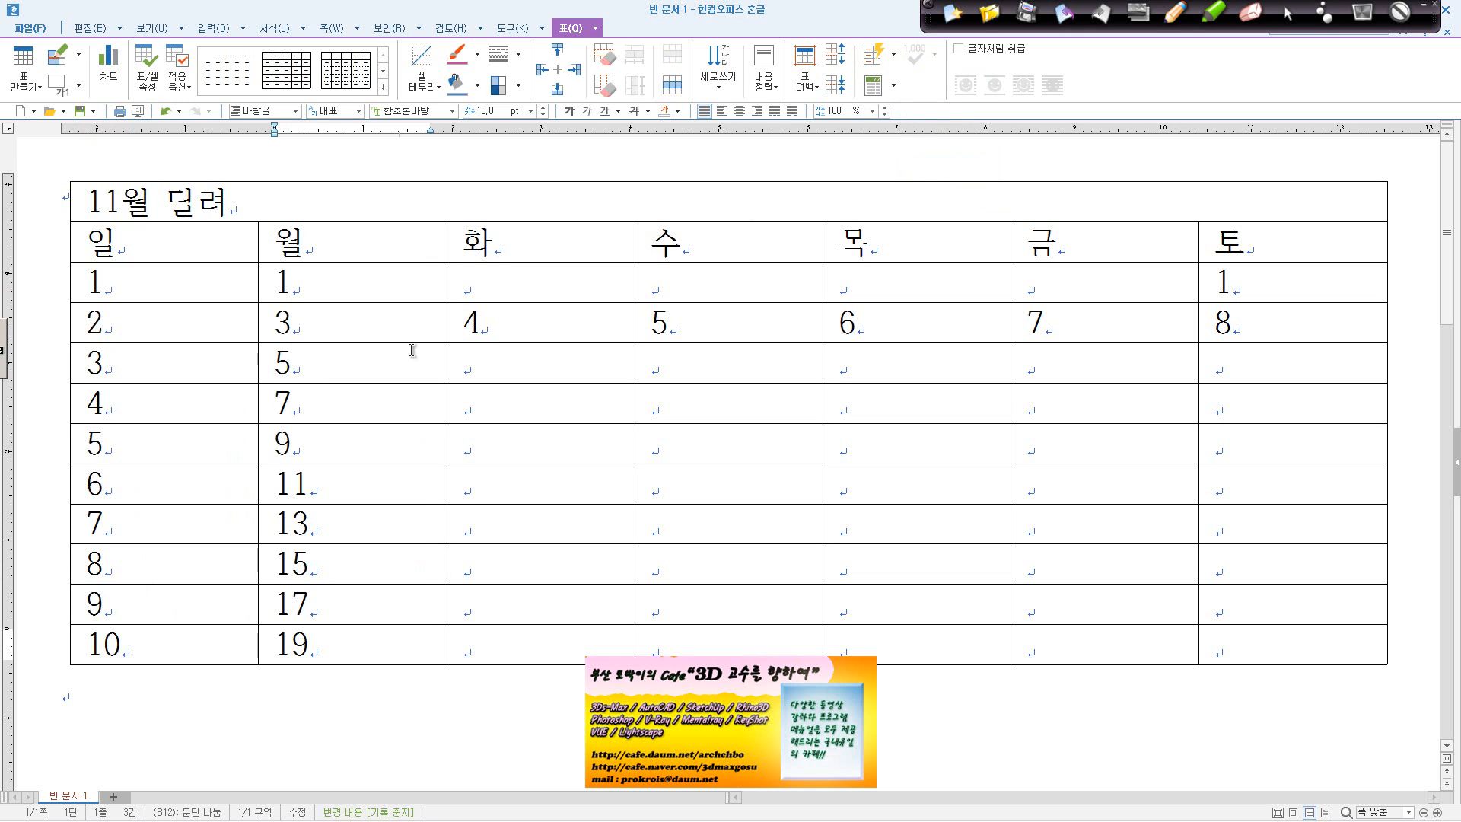
# Enter 1 under 화 in the third row and auto-fill the 화 column down to the last row from 1 and 4.
pyautogui.click(530, 279)
pyautogui.write('1')
pyautogui.moveTo(537, 277); pyautogui.dragTo(540, 644)
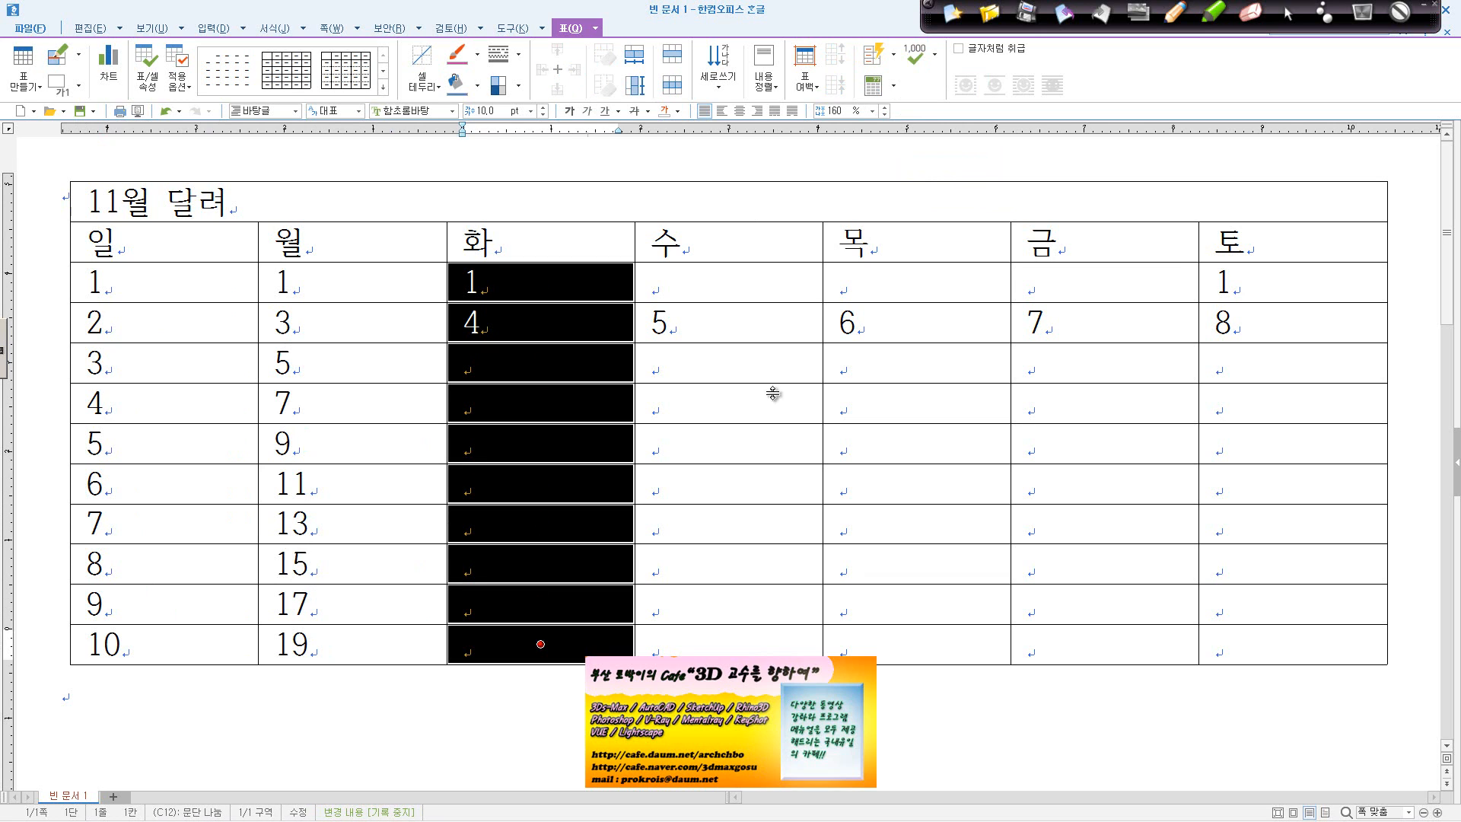
pyautogui.click(895, 67)
pyautogui.click(921, 115)
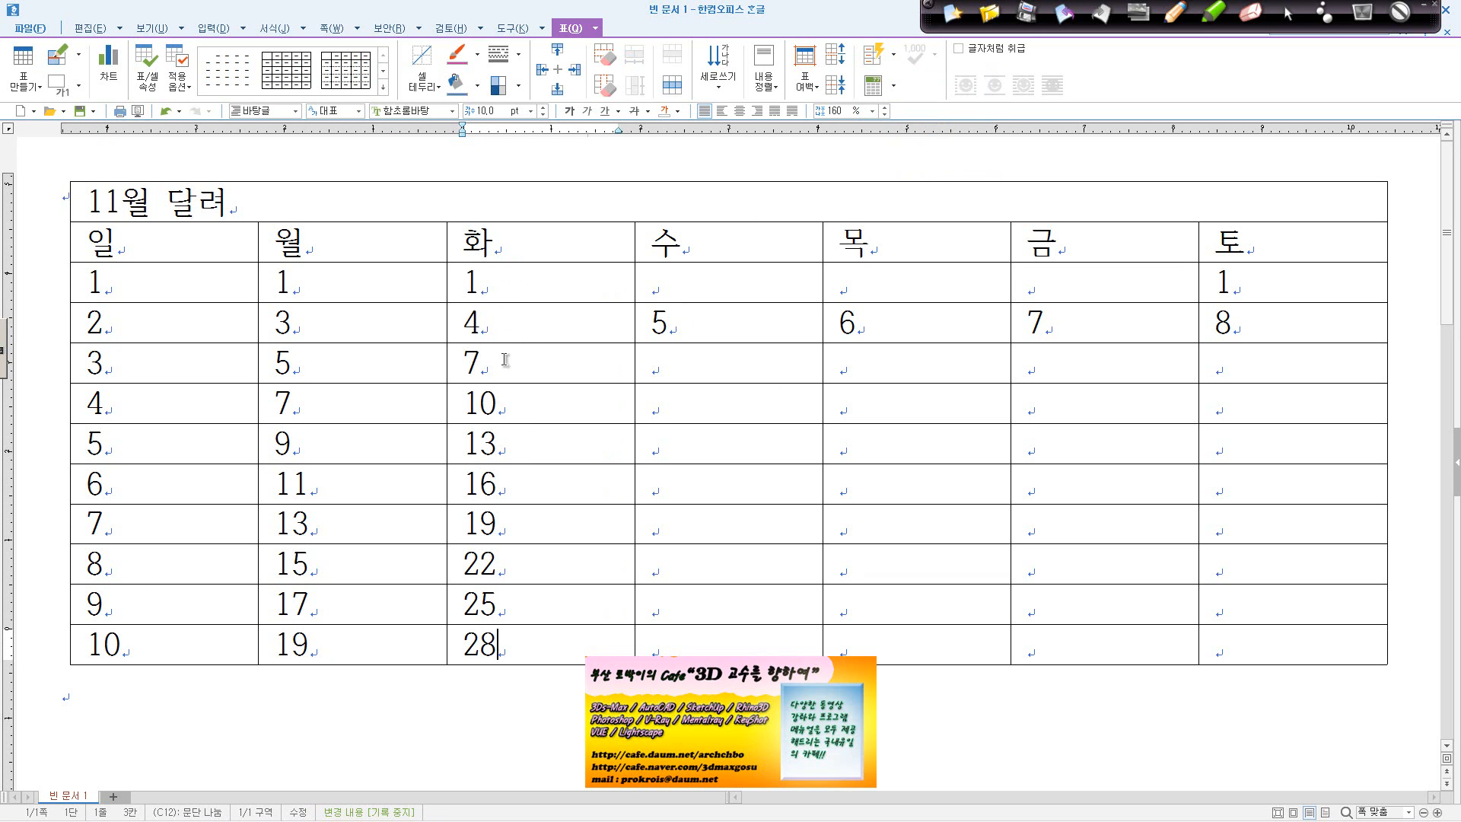
# Enter 1 under 수 in the third row and auto-fill the 수 column down to the last row from 1 and 5.
pyautogui.click(685, 280)
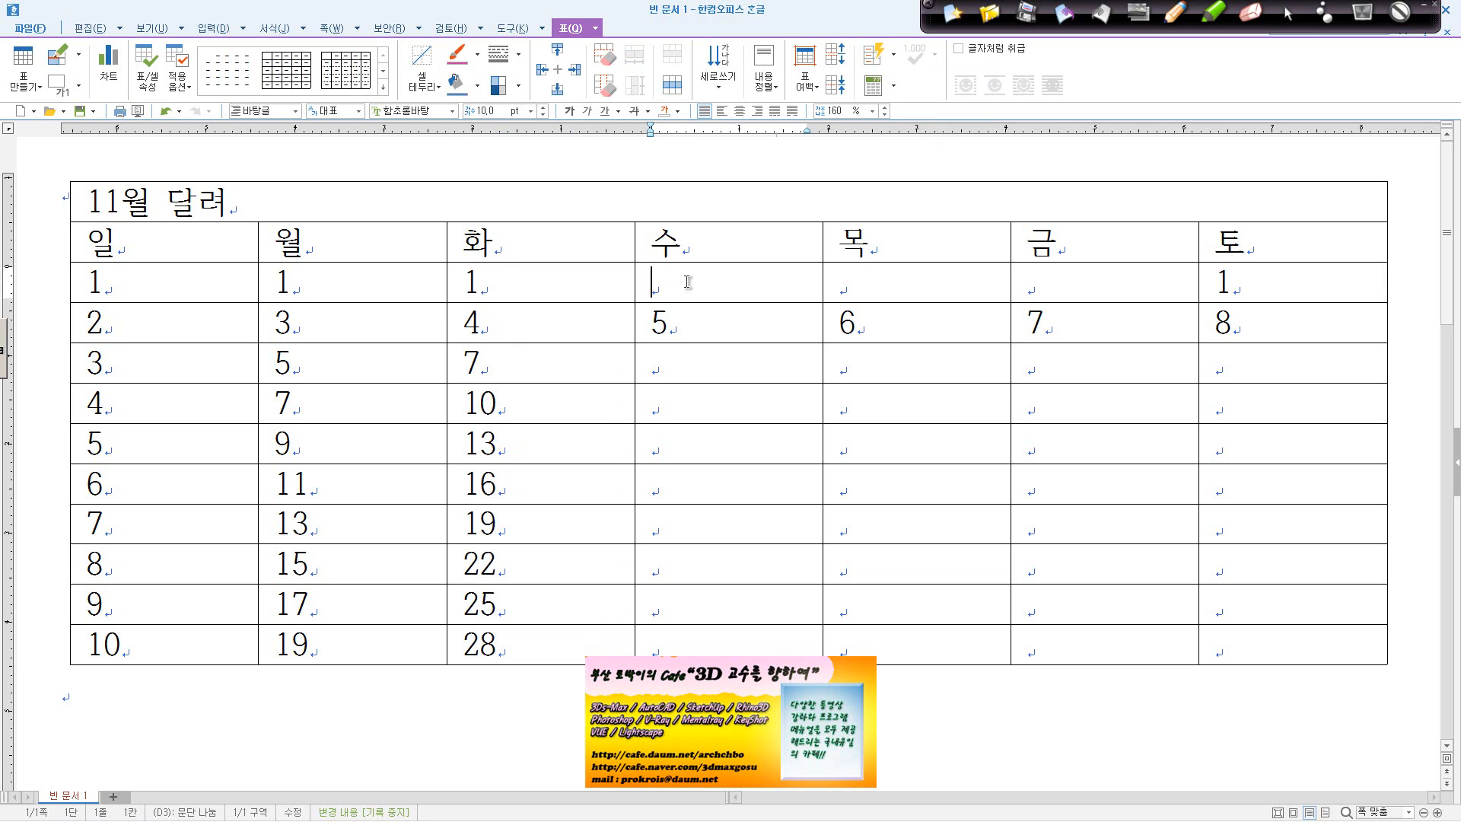
pyautogui.write('1')
pyautogui.moveTo(689, 274); pyautogui.dragTo(710, 641)
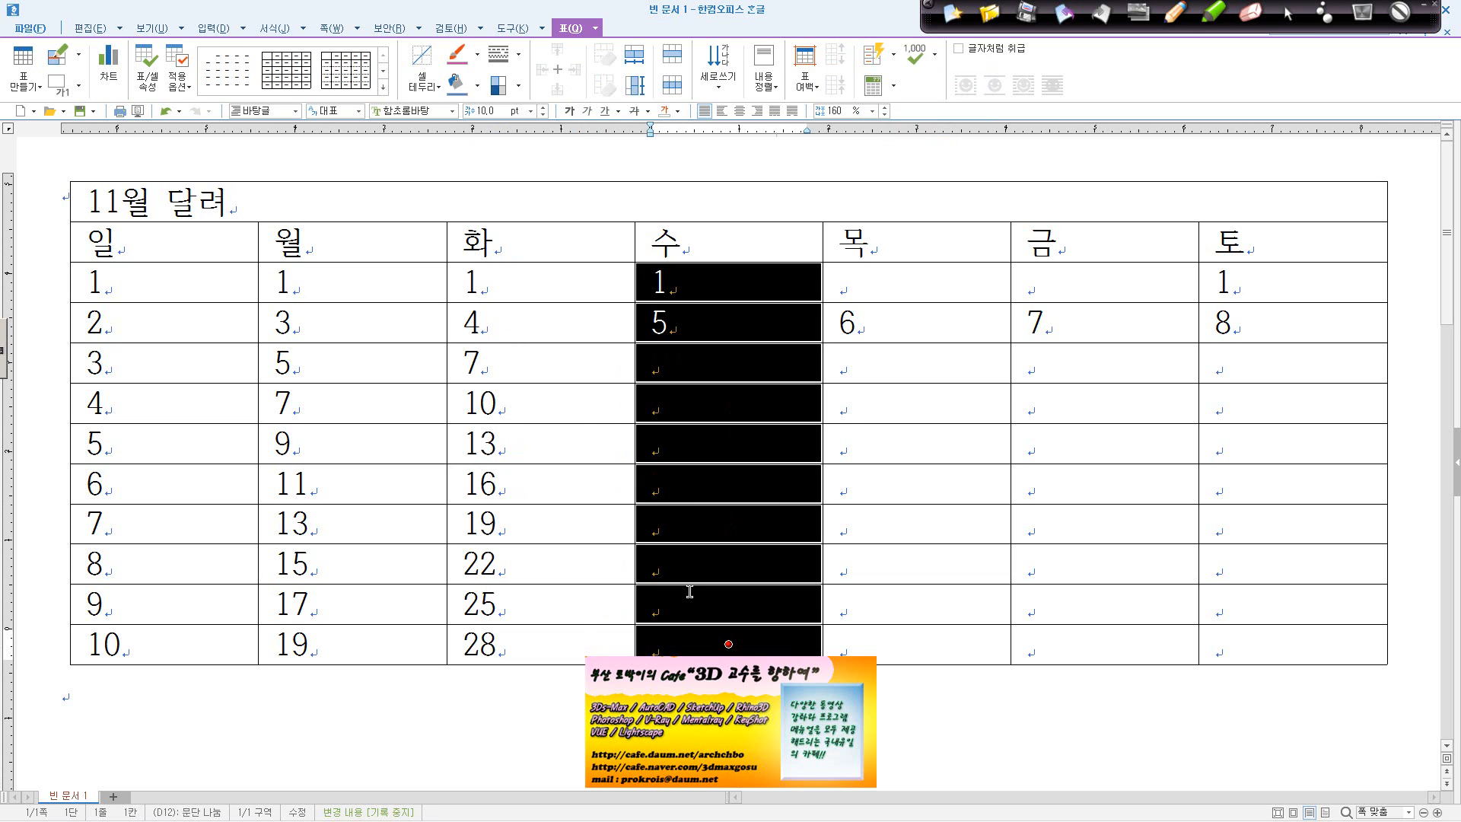
pyautogui.click(935, 55)
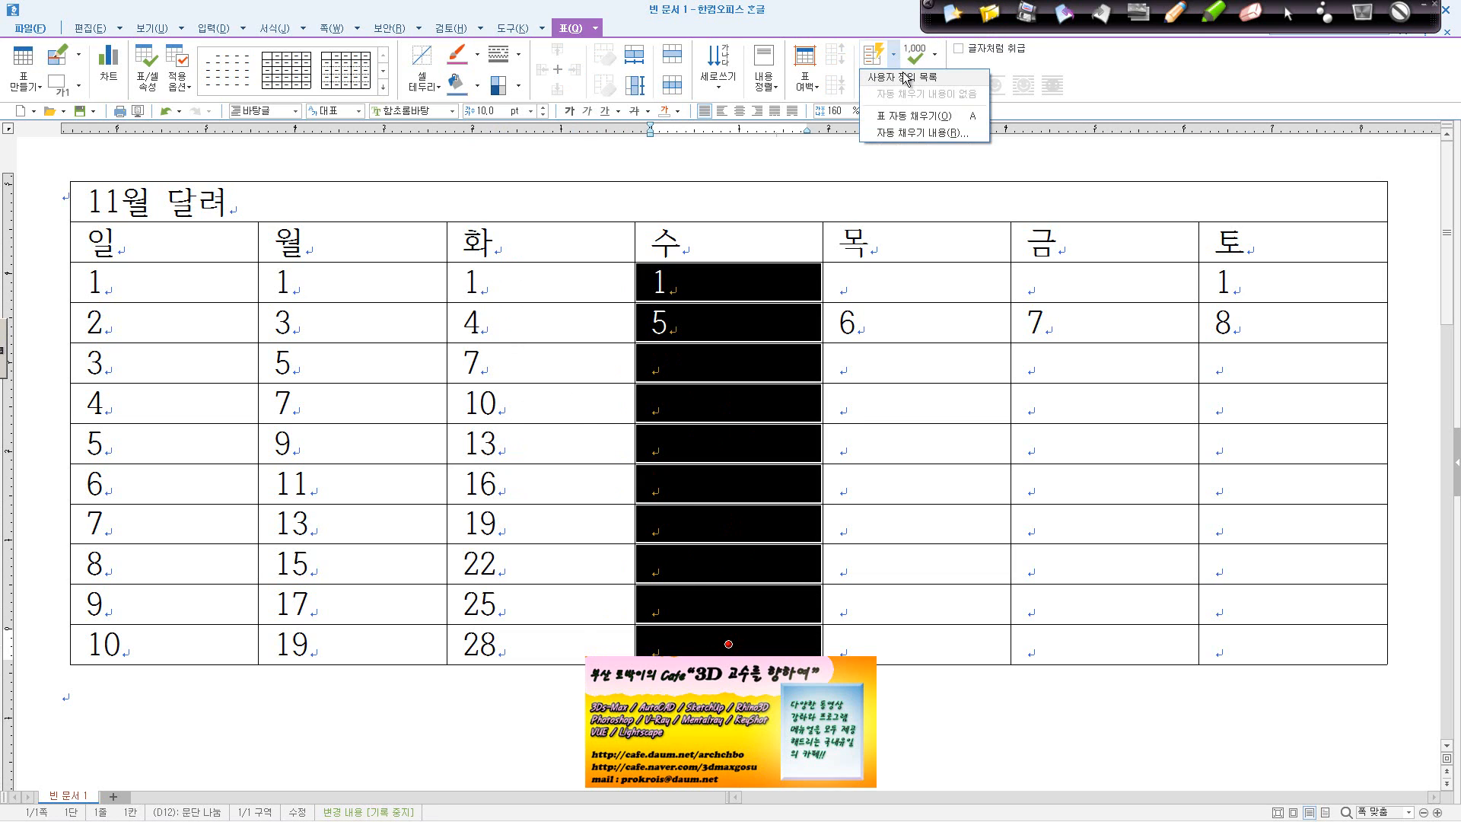
pyautogui.click(921, 116)
# Enter 1 under 목 in the third row and auto-fill the 목 column down to the last row from 1 and 6.
pyautogui.click(899, 289)
pyautogui.write('1')
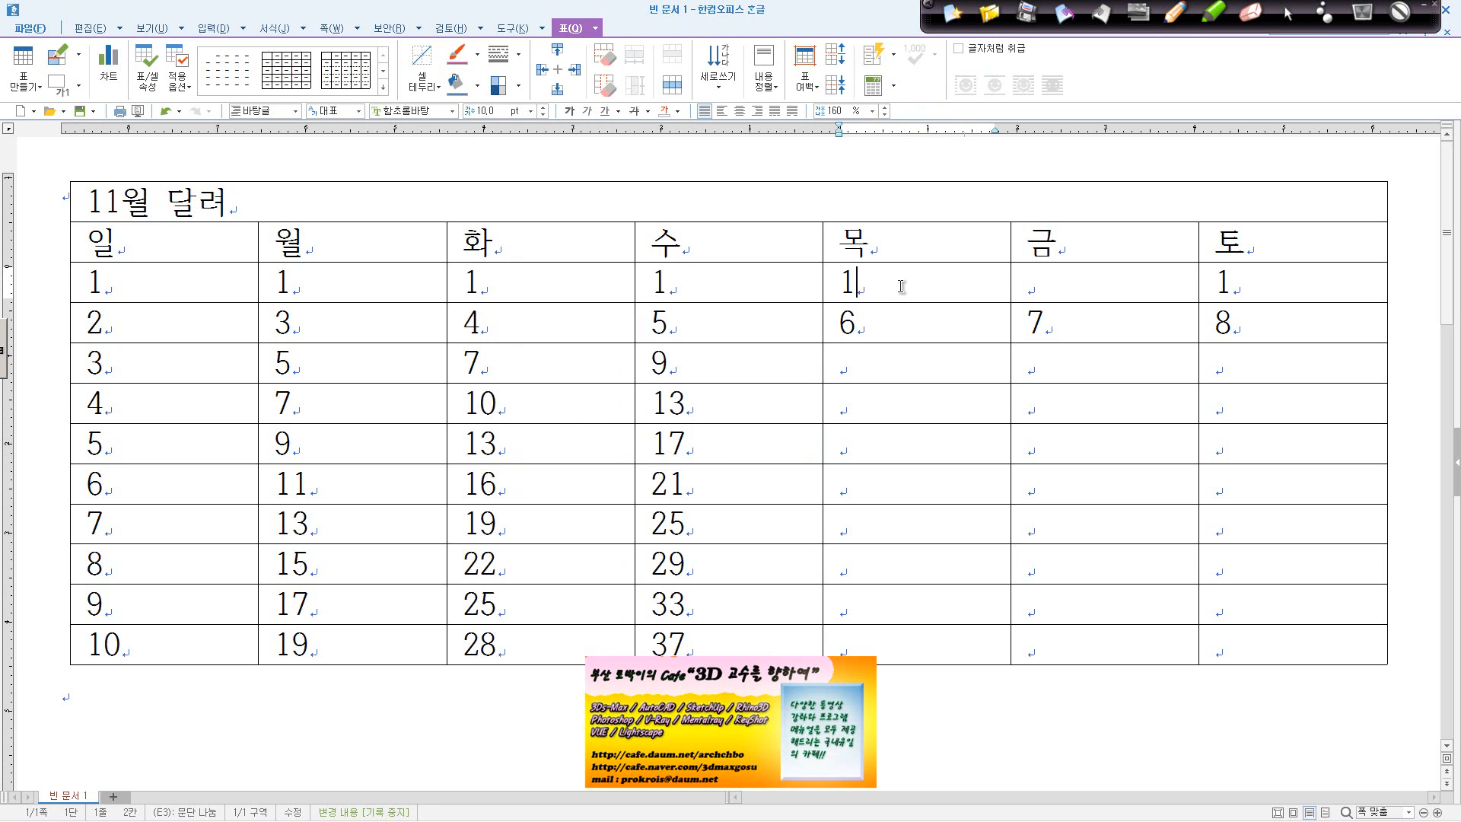
pyautogui.moveTo(905, 288); pyautogui.dragTo(916, 323)
pyautogui.moveTo(915, 414); pyautogui.dragTo(917, 648)
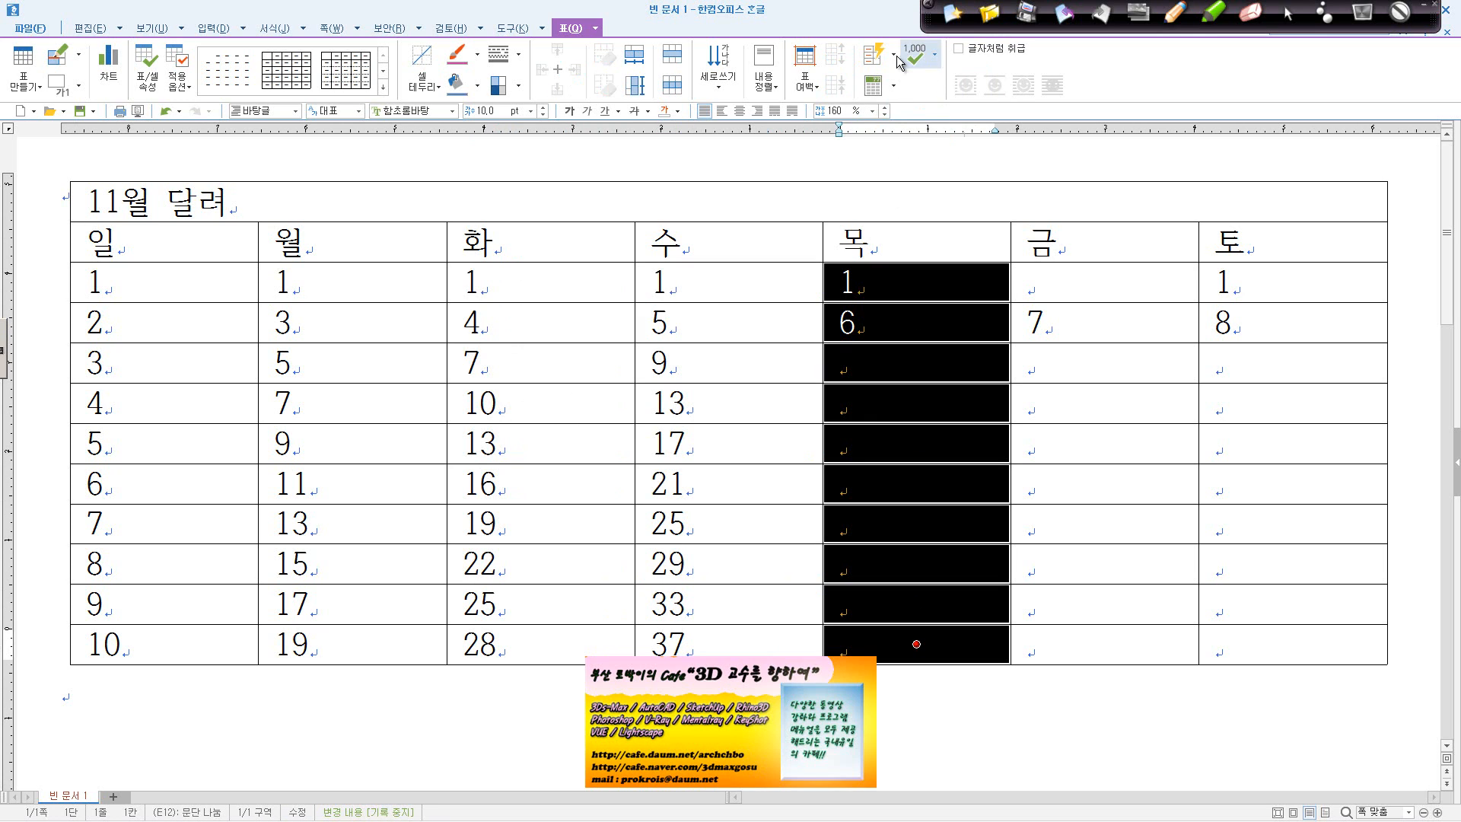
pyautogui.click(934, 54)
pyautogui.click(921, 116)
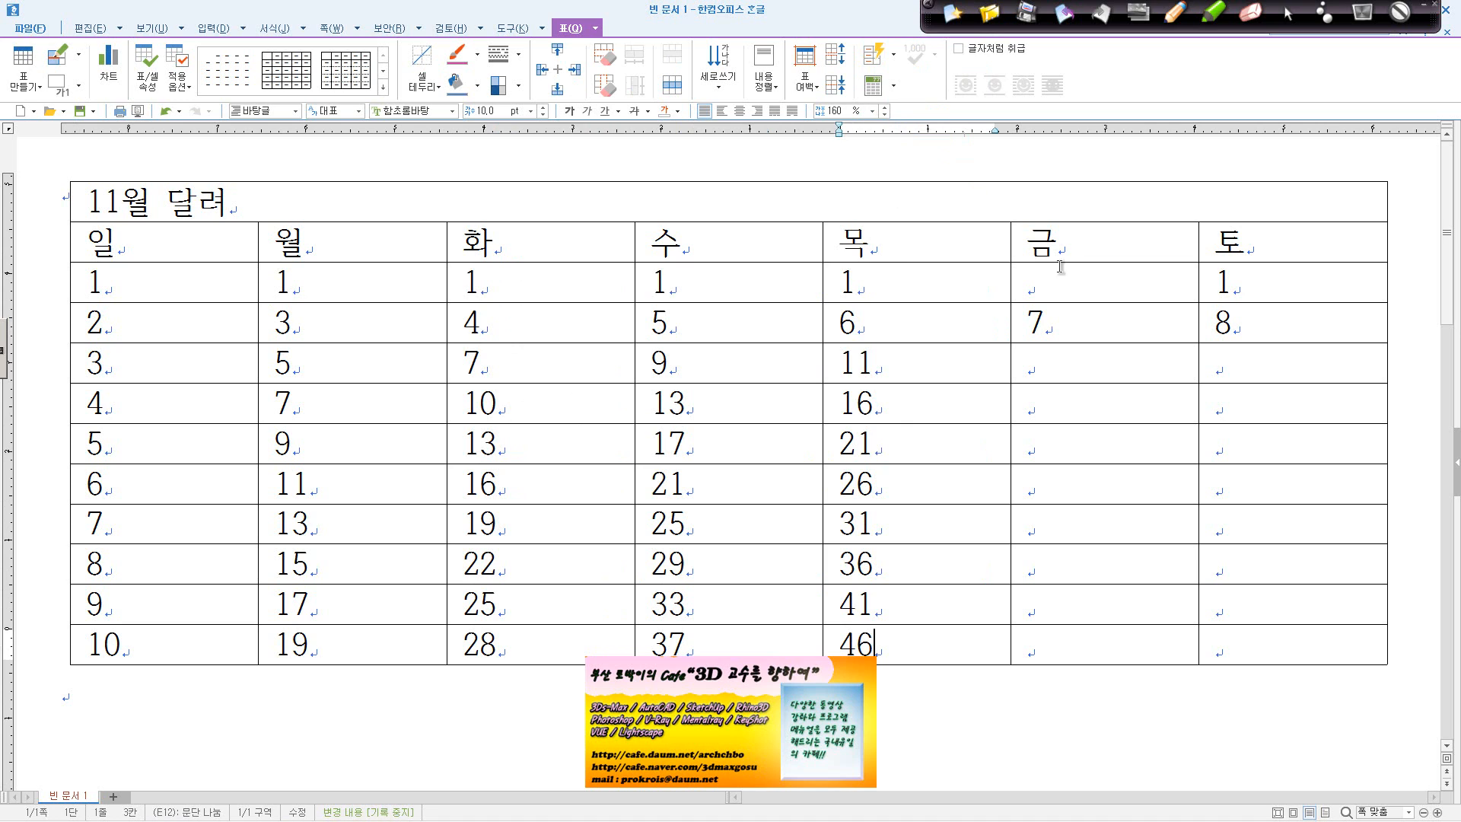
# Enter 1 under 금 in the third row and auto-fill the 금 column down to the last row from 1 and 7.
pyautogui.moveTo(1066, 271); pyautogui.dragTo(1104, 644)
pyautogui.click(1070, 323)
pyautogui.press('Escape')
pyautogui.click(1075, 286)
pyautogui.write('1')
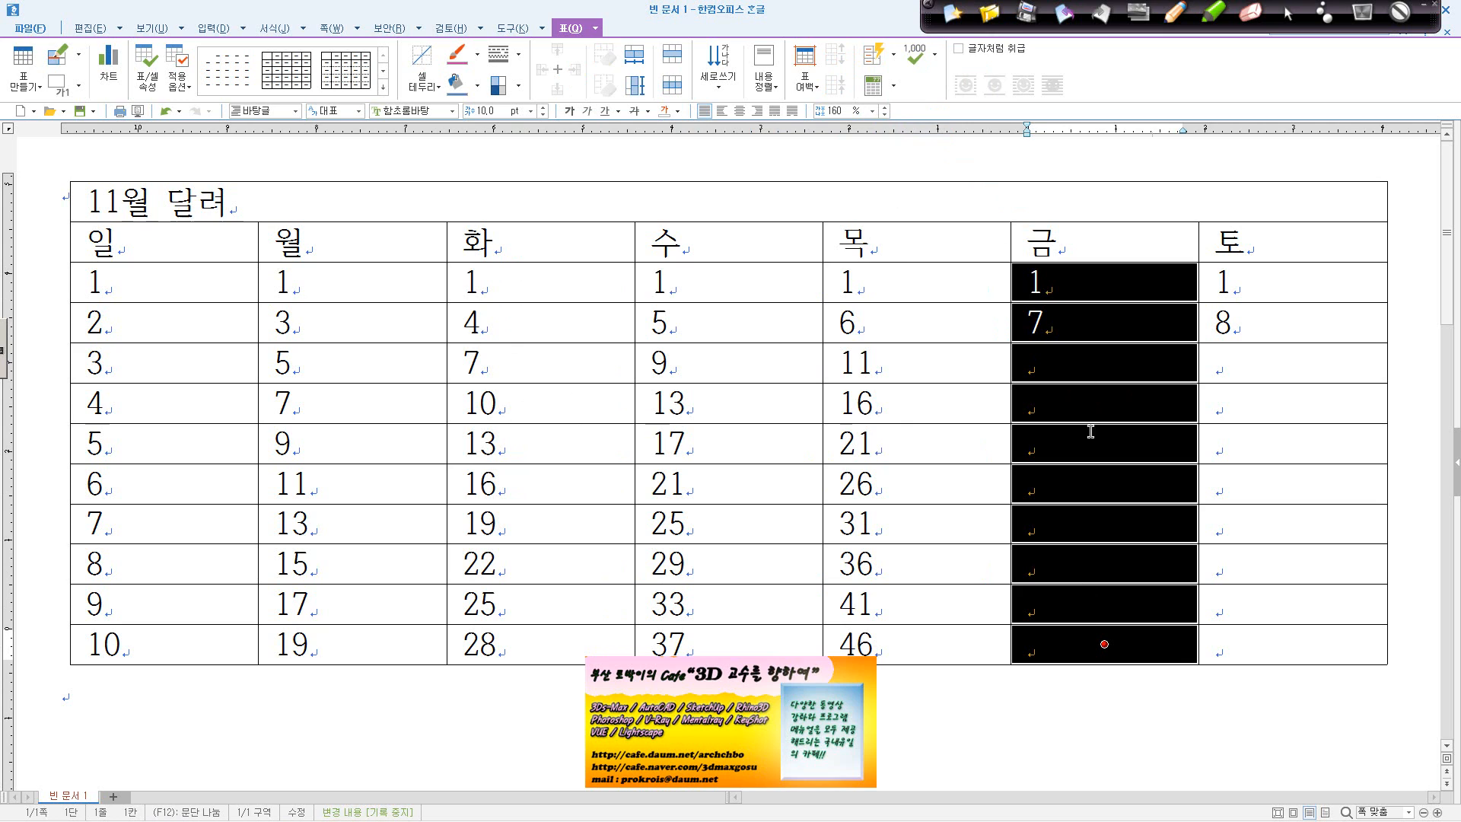
pyautogui.click(894, 65)
pyautogui.click(910, 118)
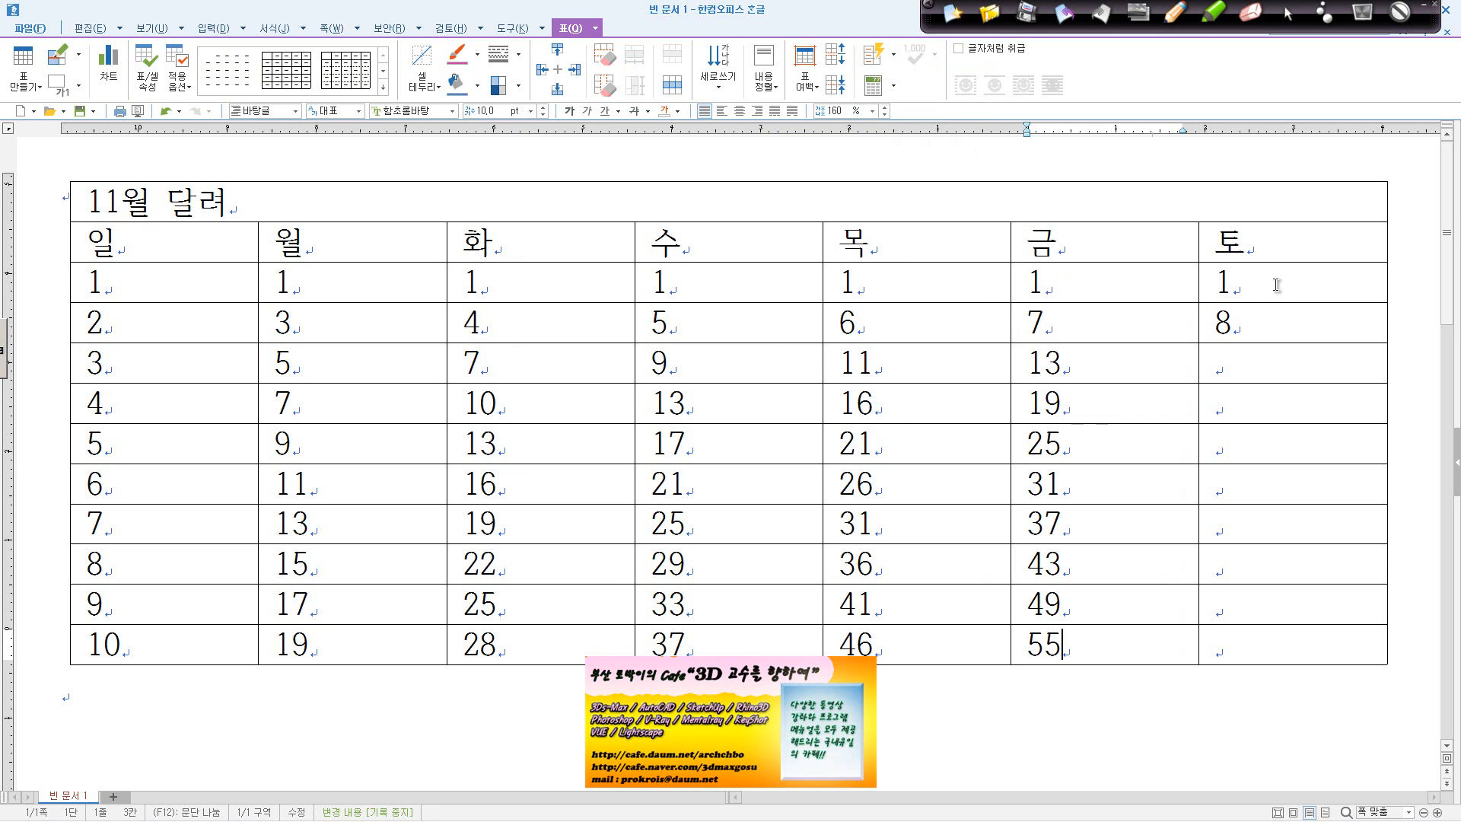
# Auto-fill the 토 column down to the last row from its entries 1 and 8.
pyautogui.moveTo(1298, 286); pyautogui.dragTo(1347, 638)
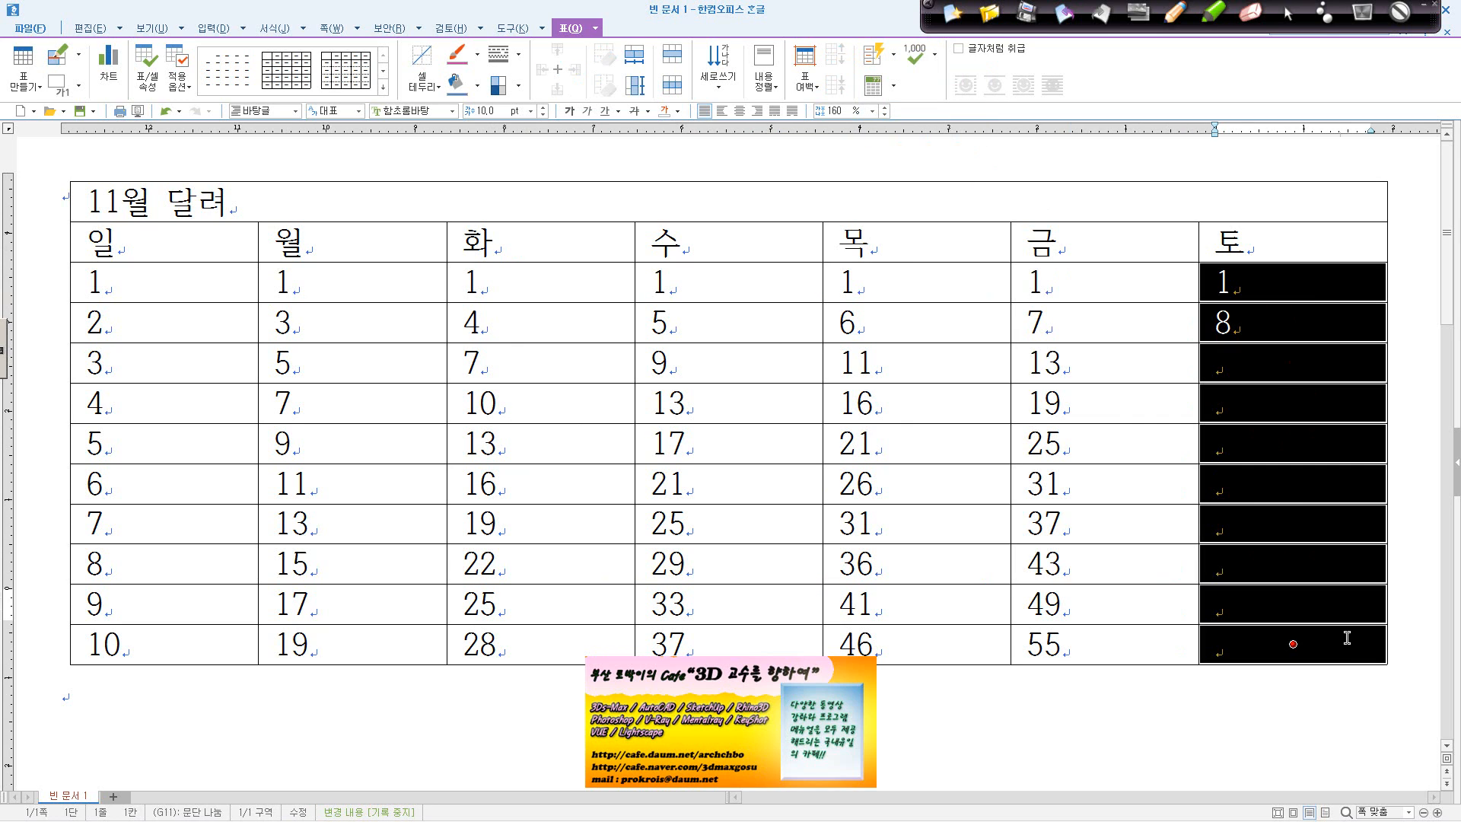
pyautogui.rightClick(1347, 638)
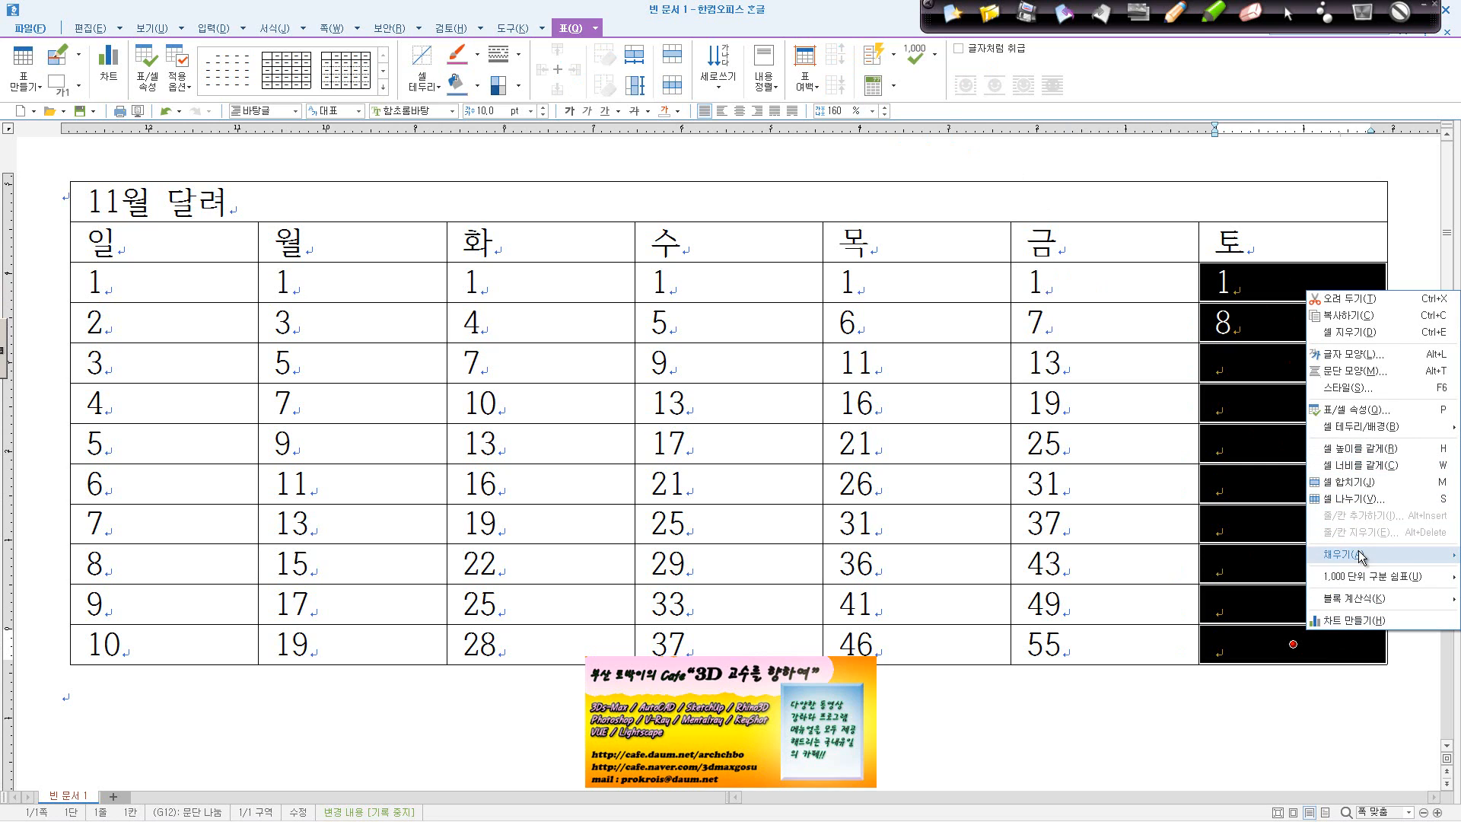
pyautogui.moveTo(1360, 558)
pyautogui.click(1252, 582)
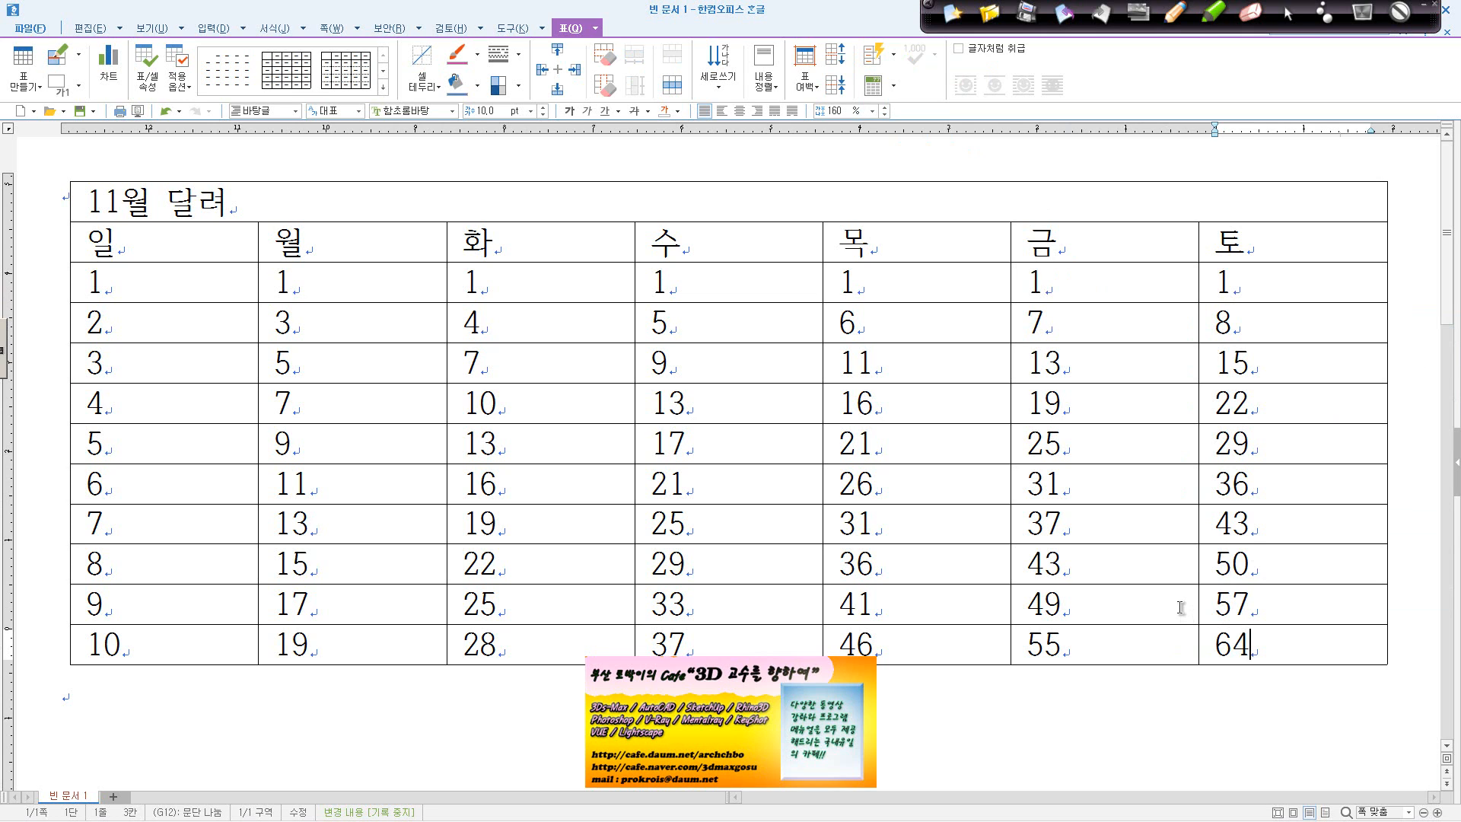
# Clear all numbers below the weekday headings except the 1 under 일, keeping the empty cells.
pyautogui.moveTo(1291, 647); pyautogui.dragTo(164, 644)
pyautogui.click(1141, 696)
pyautogui.moveTo(1282, 652); pyautogui.dragTo(199, 327)
pyautogui.press('pagedown')
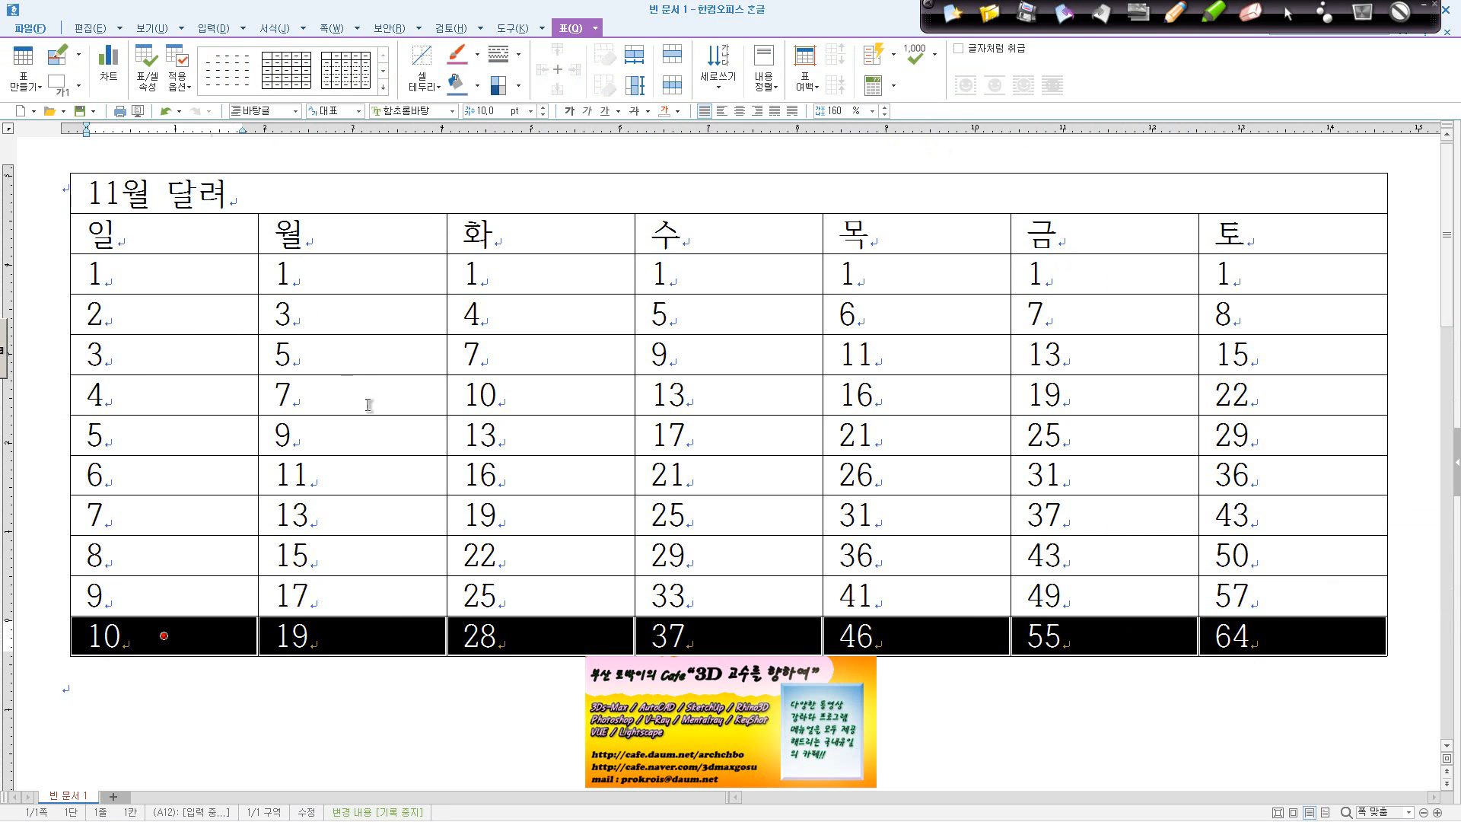
pyautogui.click(1096, 678)
pyautogui.moveTo(1281, 637); pyautogui.dragTo(164, 314)
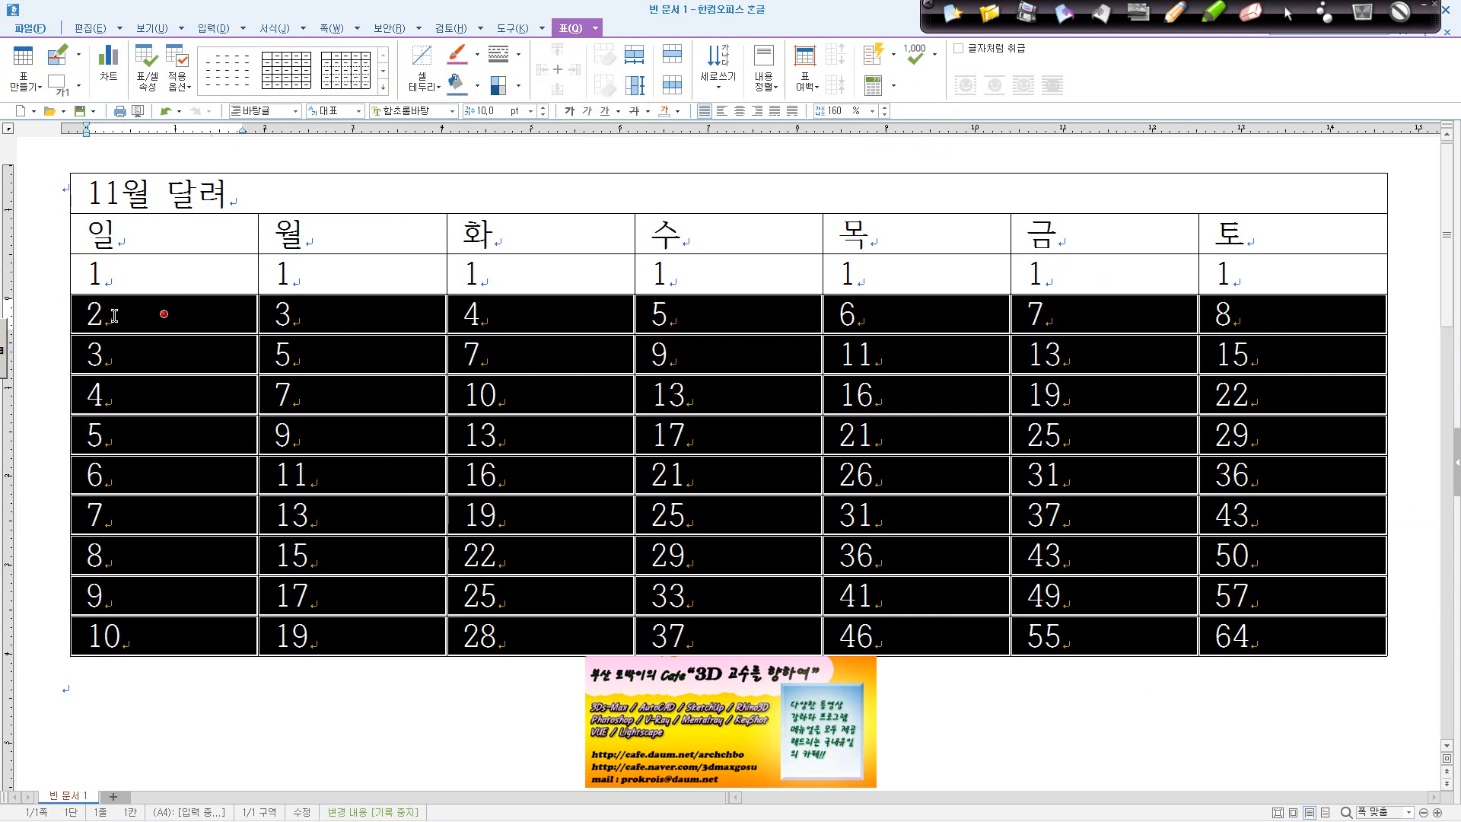
pyautogui.press('Delete')
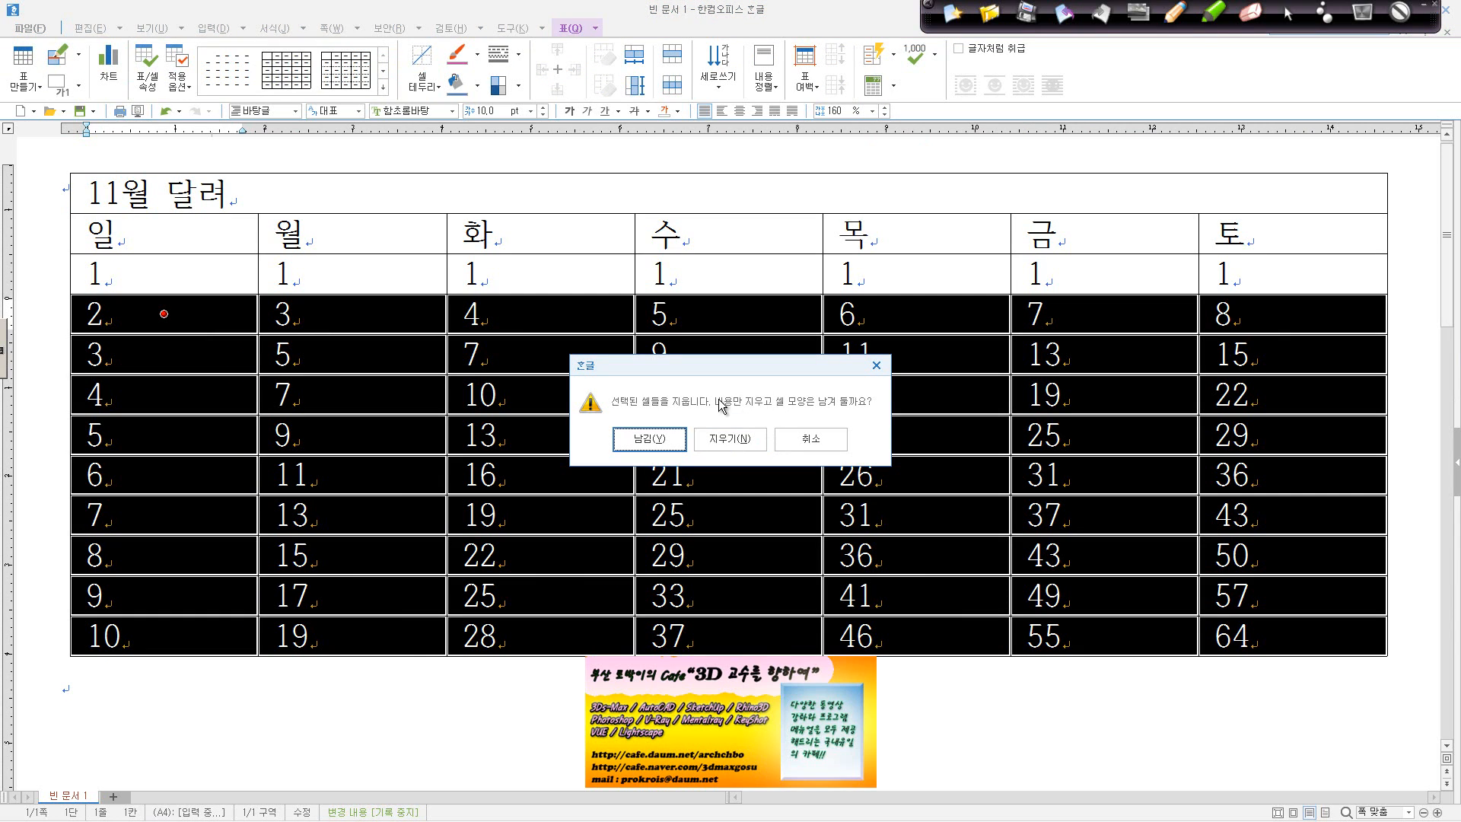
pyautogui.click(669, 437)
pyautogui.click(1120, 363)
pyautogui.moveTo(1260, 270); pyautogui.dragTo(411, 268)
# Enter 2 under 월 in the third row and auto-fill the whole block below the weekday headings from 1 and 2.
pyautogui.click(406, 284)
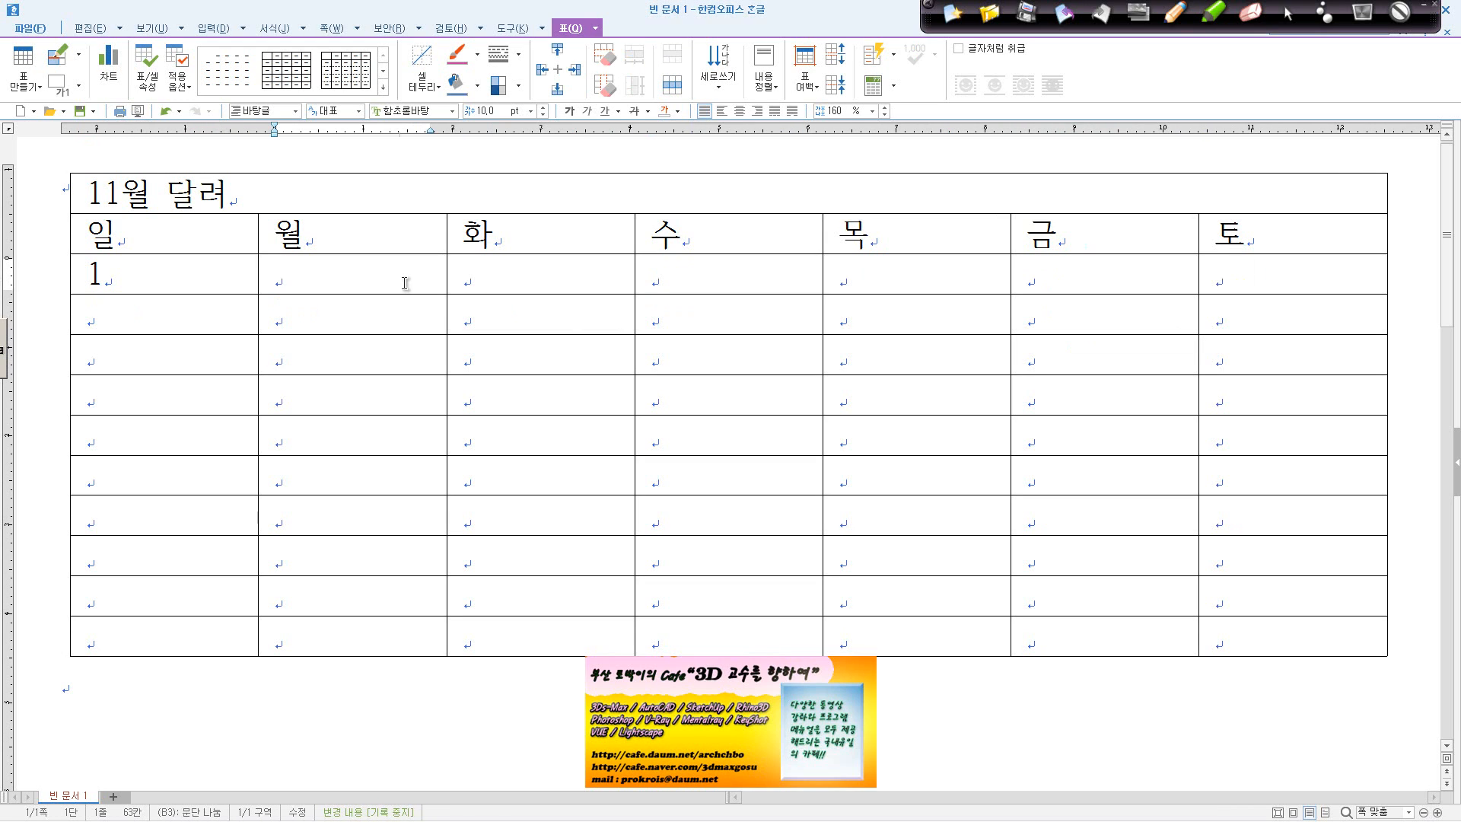
pyautogui.write('2')
pyautogui.moveTo(175, 275); pyautogui.dragTo(1249, 646)
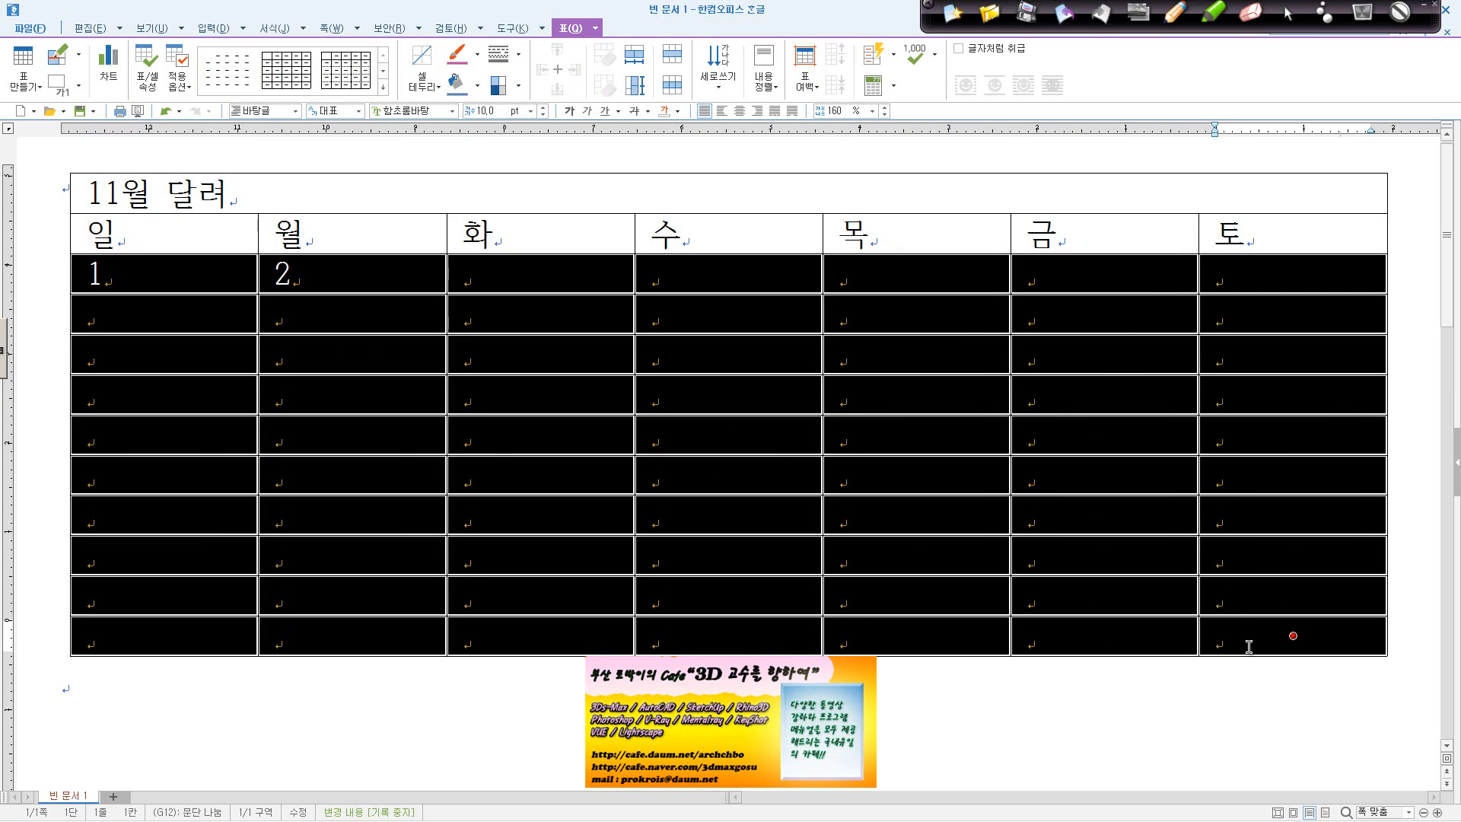
pyautogui.click(893, 55)
pyautogui.click(913, 114)
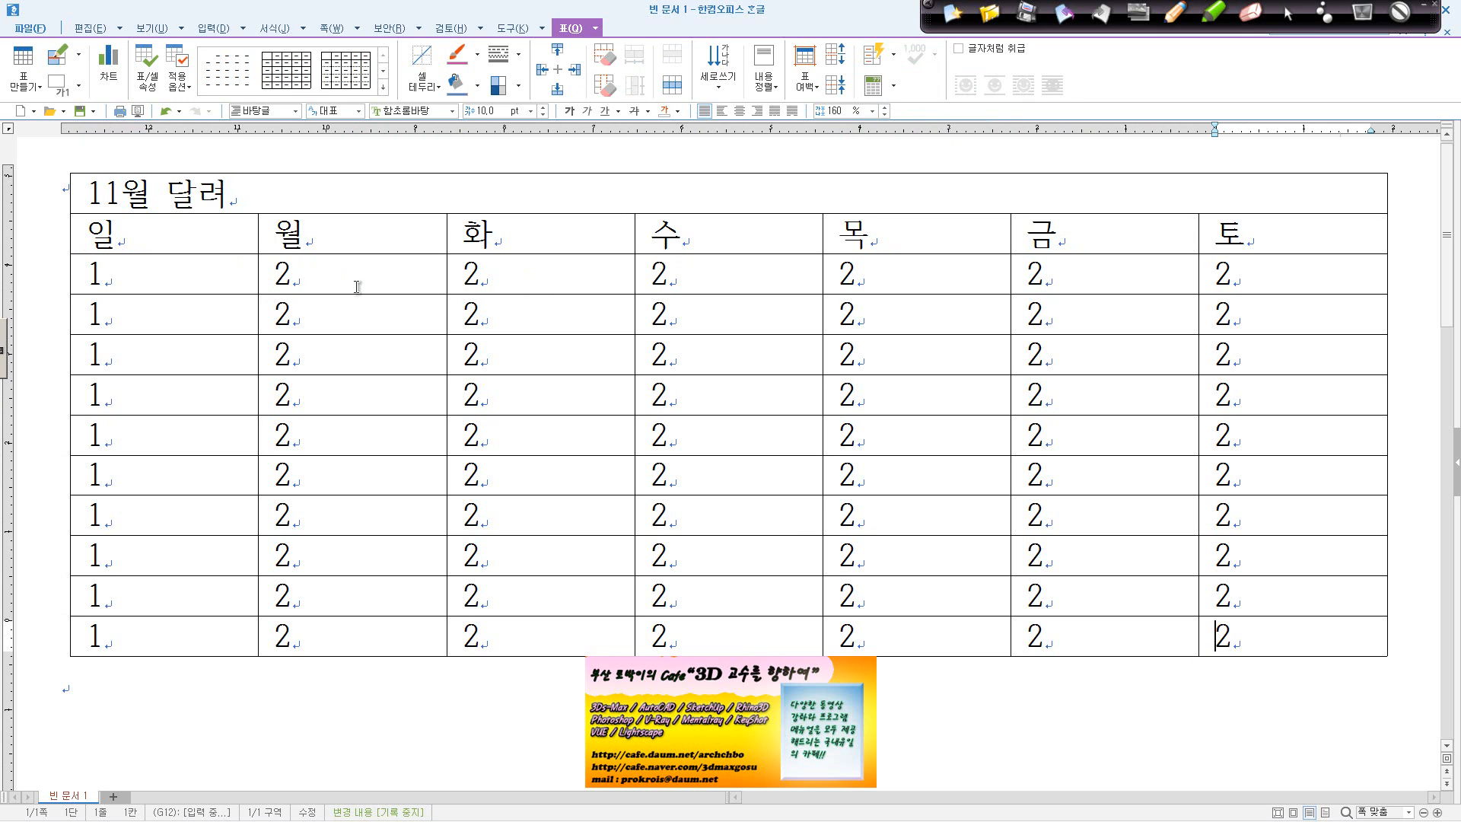
# Clear the contents of every cell below the weekday headings, keeping the cells themselves.
pyautogui.moveTo(197, 266); pyautogui.dragTo(1248, 635)
pyautogui.click(266, 327)
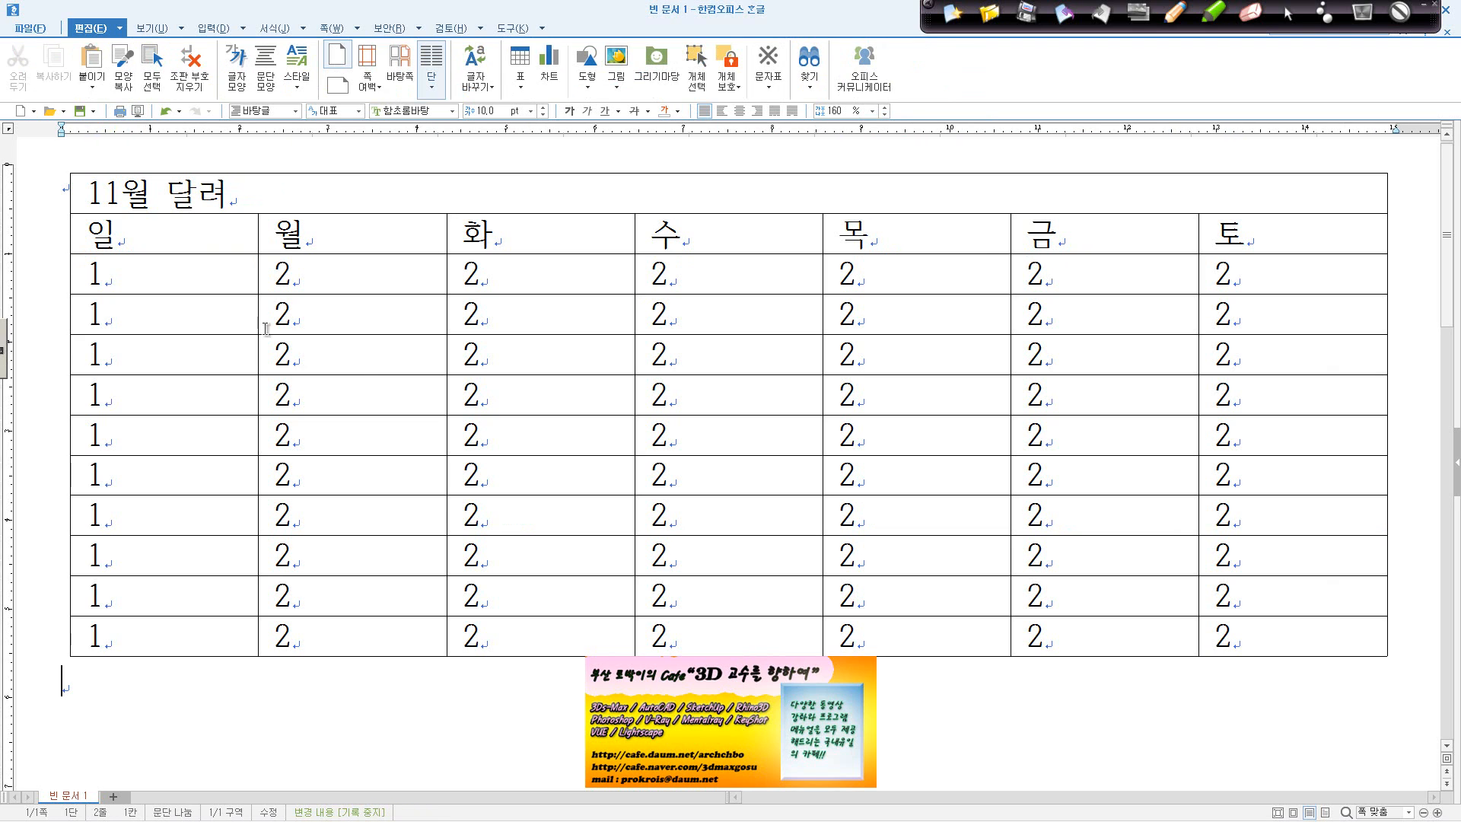
pyautogui.moveTo(215, 284); pyautogui.dragTo(1265, 642)
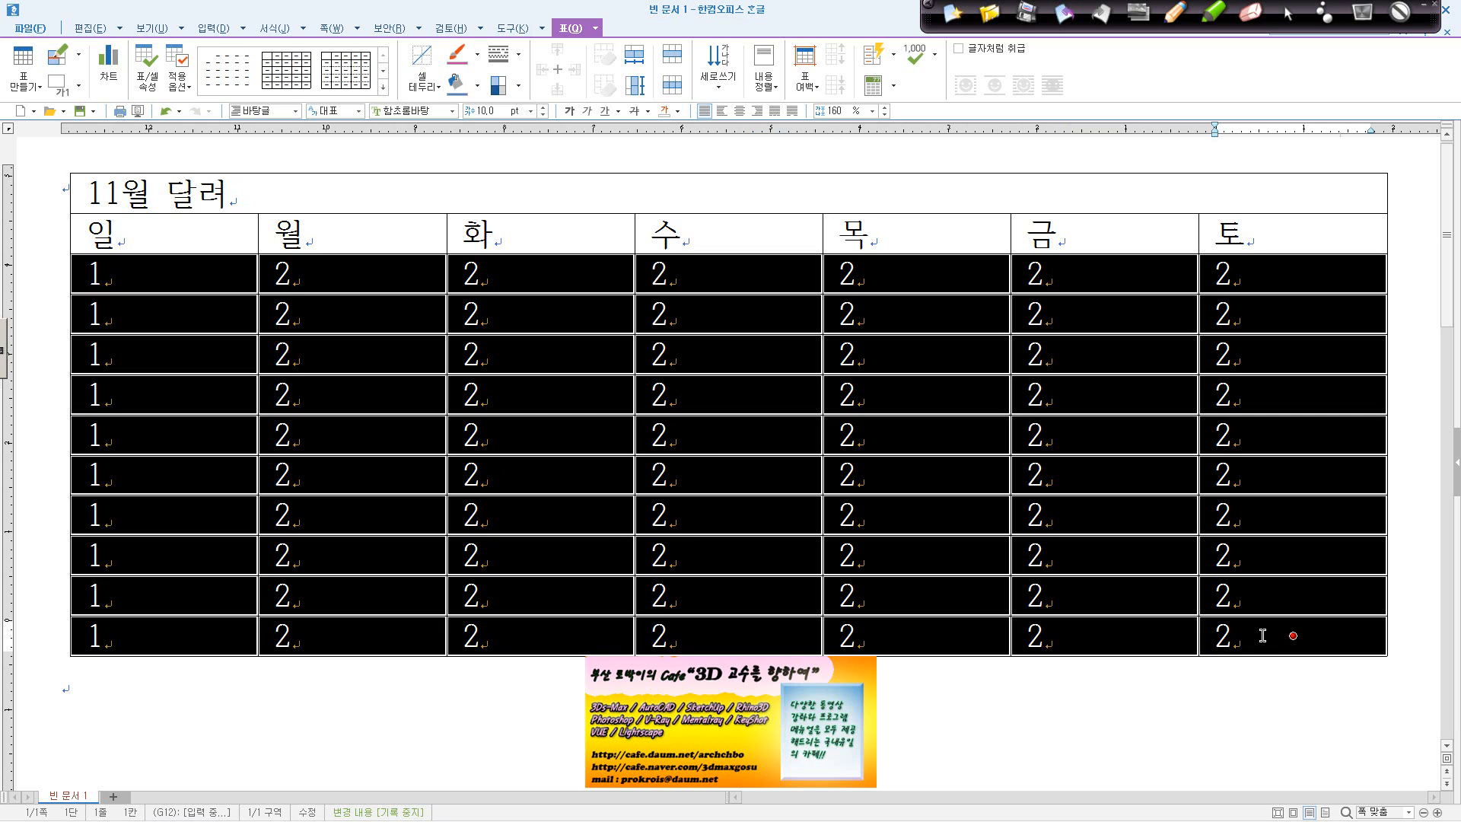
pyautogui.press('Delete')
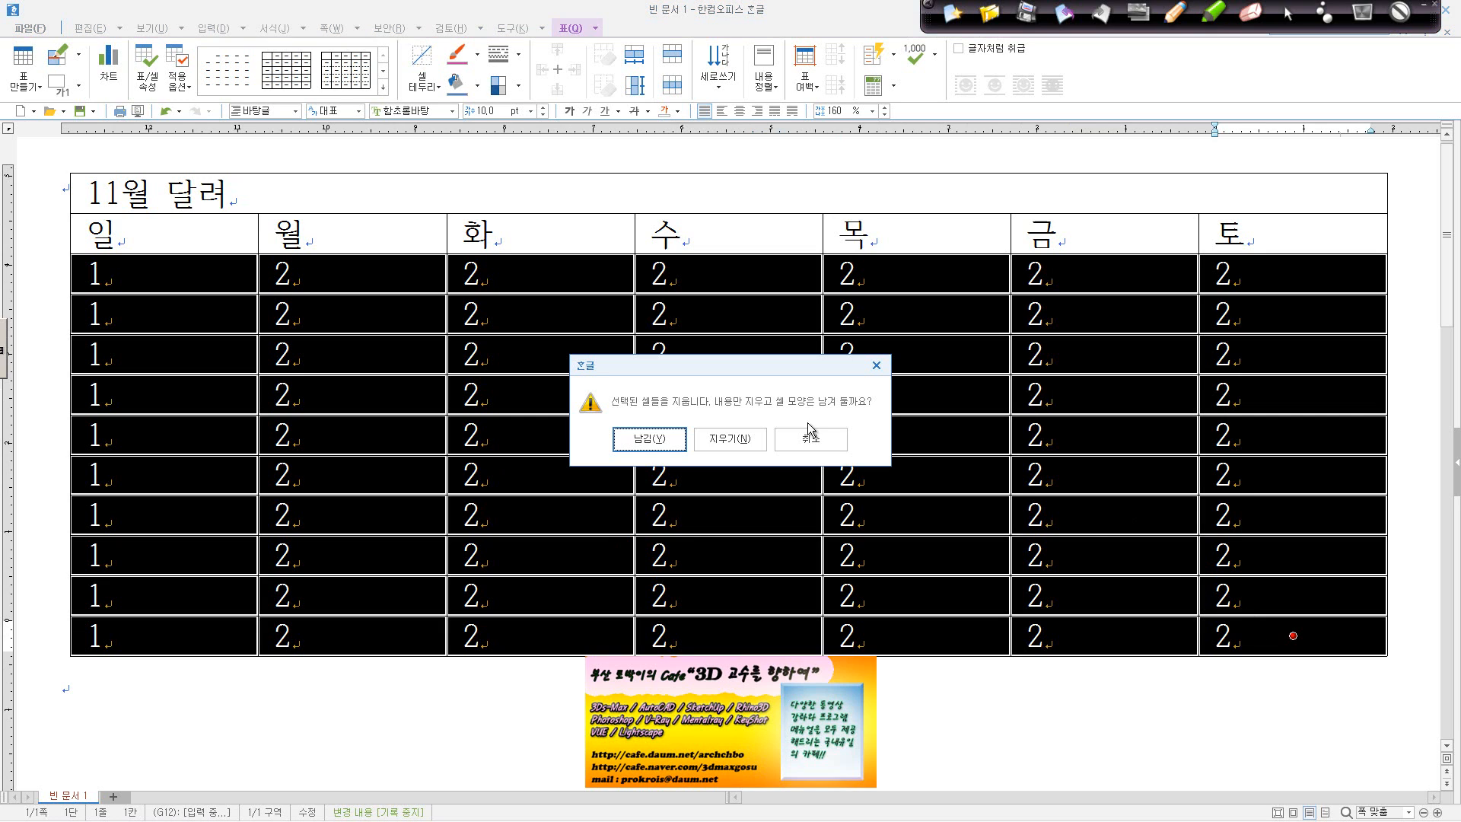
pyautogui.click(660, 440)
# Enter 일 and 월 in the first two cells below the 일 heading and auto-fill the column from them down to the last row.
pyautogui.click(183, 282)
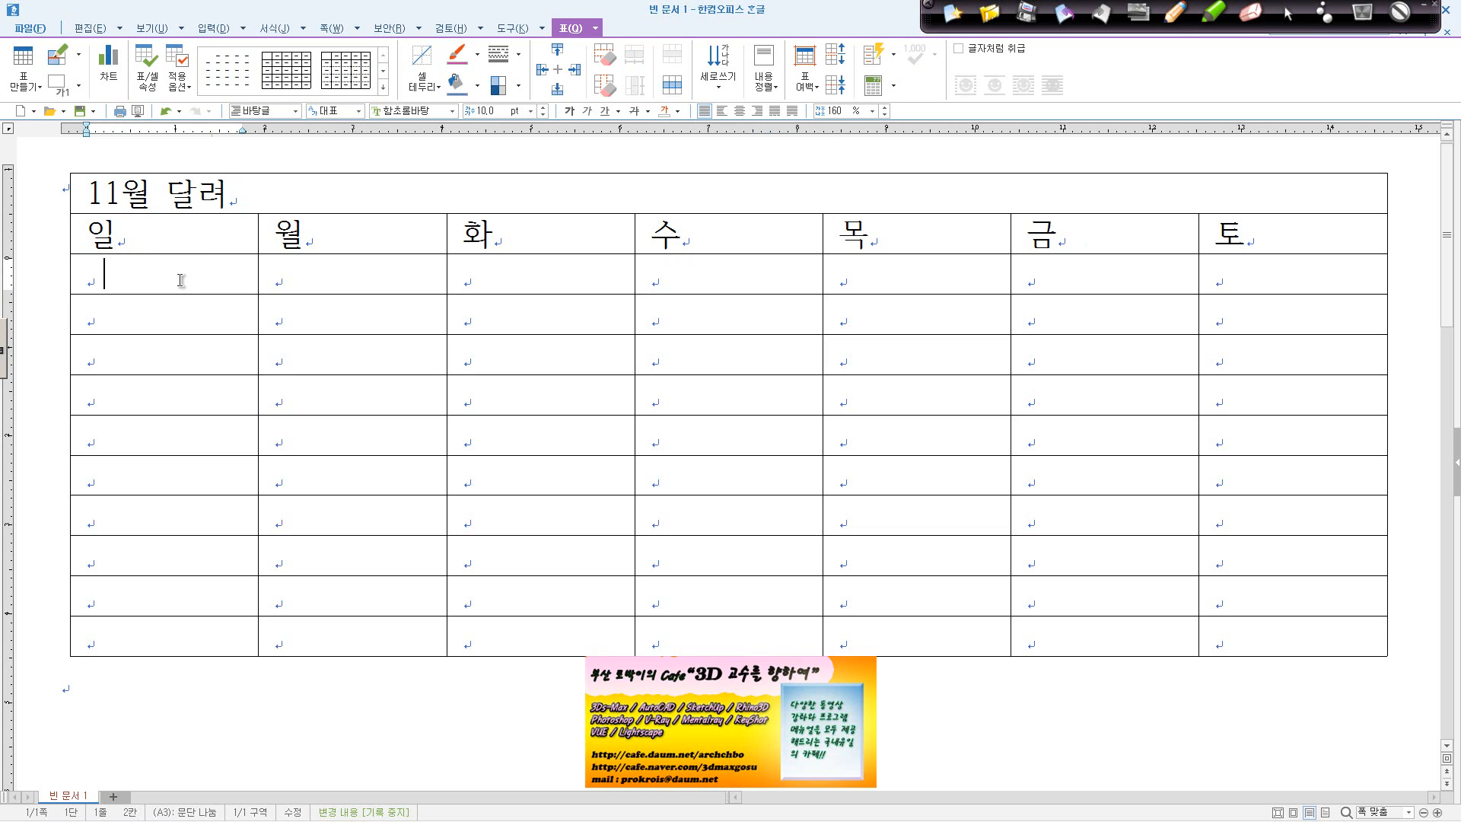
pyautogui.write('이;')
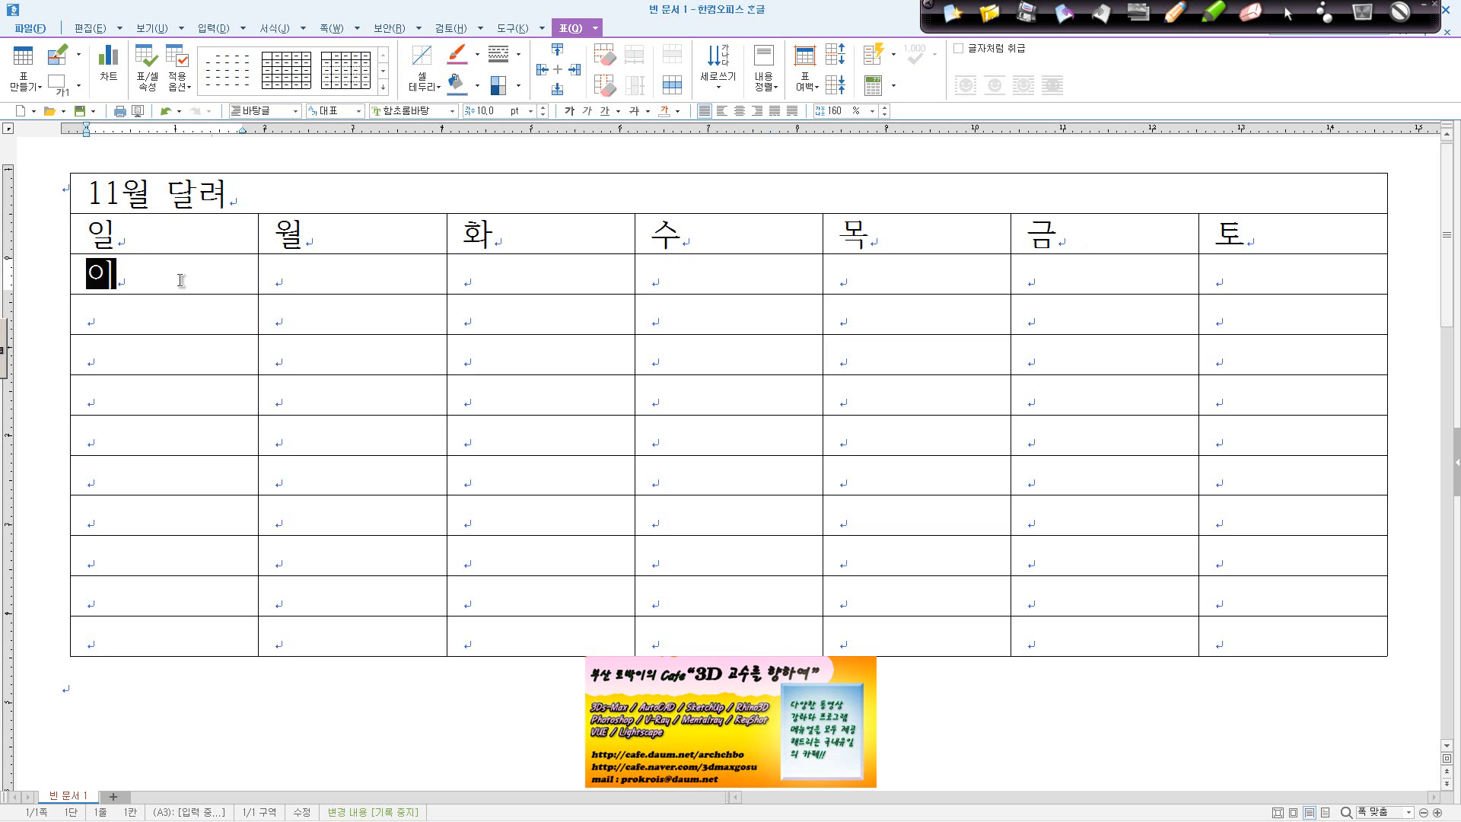
pyautogui.write('ㄹ')
pyautogui.press('Down')
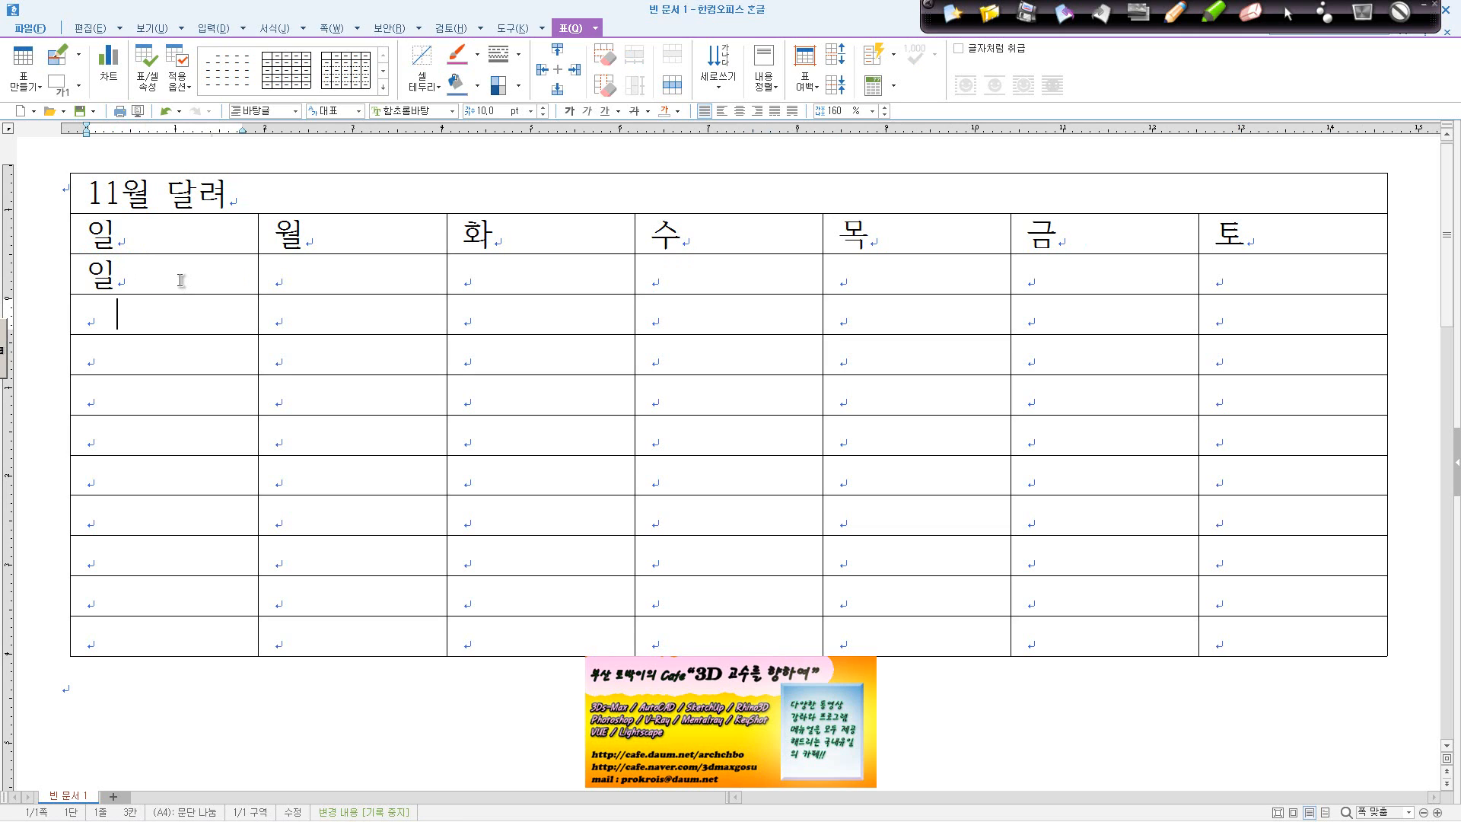
pyautogui.write('어ㄱ')
pyautogui.press('BackSpace')
pyautogui.press('BackSpace')
pyautogui.press('BackSpace')
pyautogui.write('월')
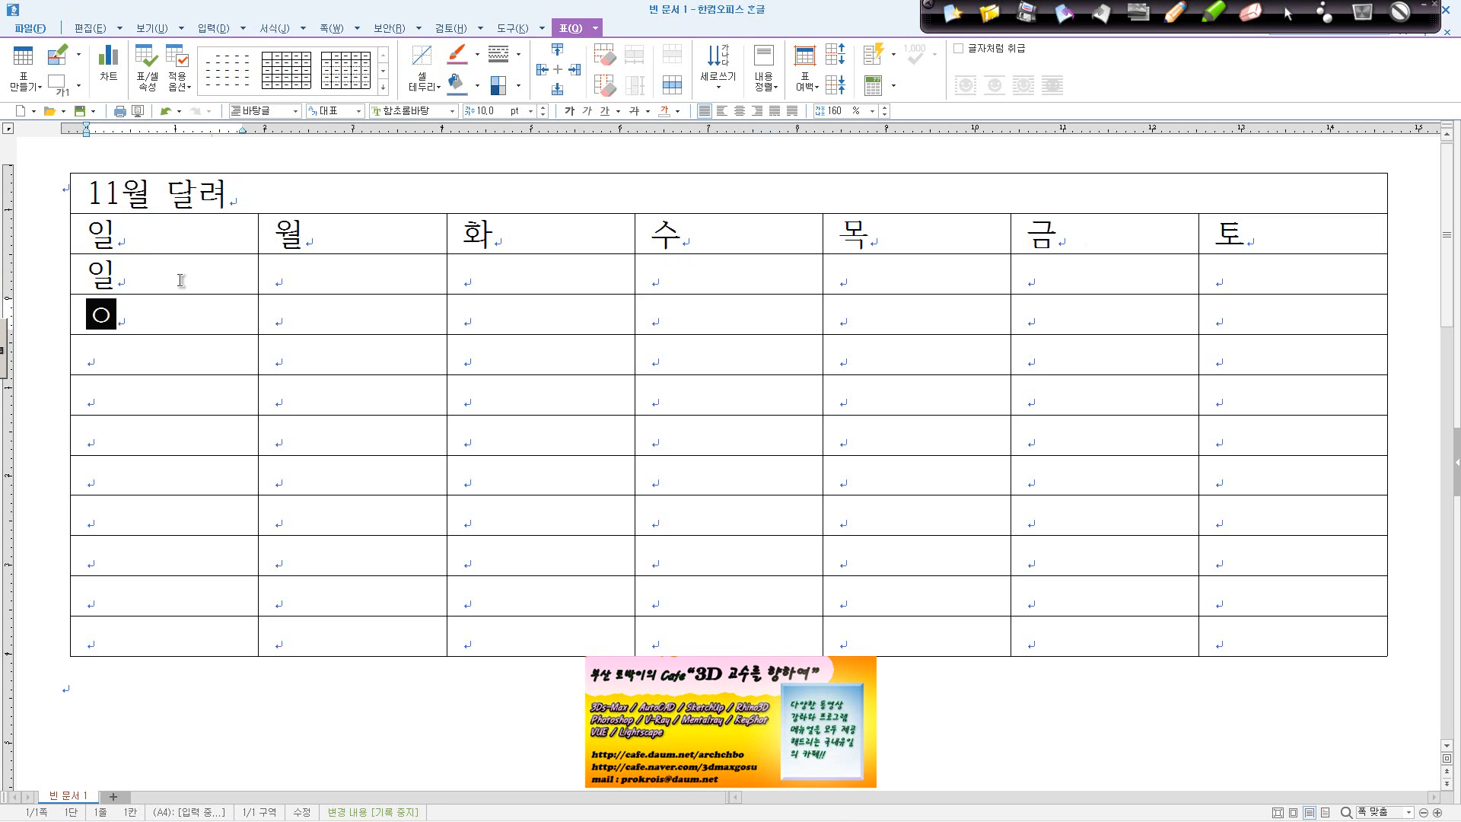
pyautogui.moveTo(164, 276); pyautogui.dragTo(198, 656)
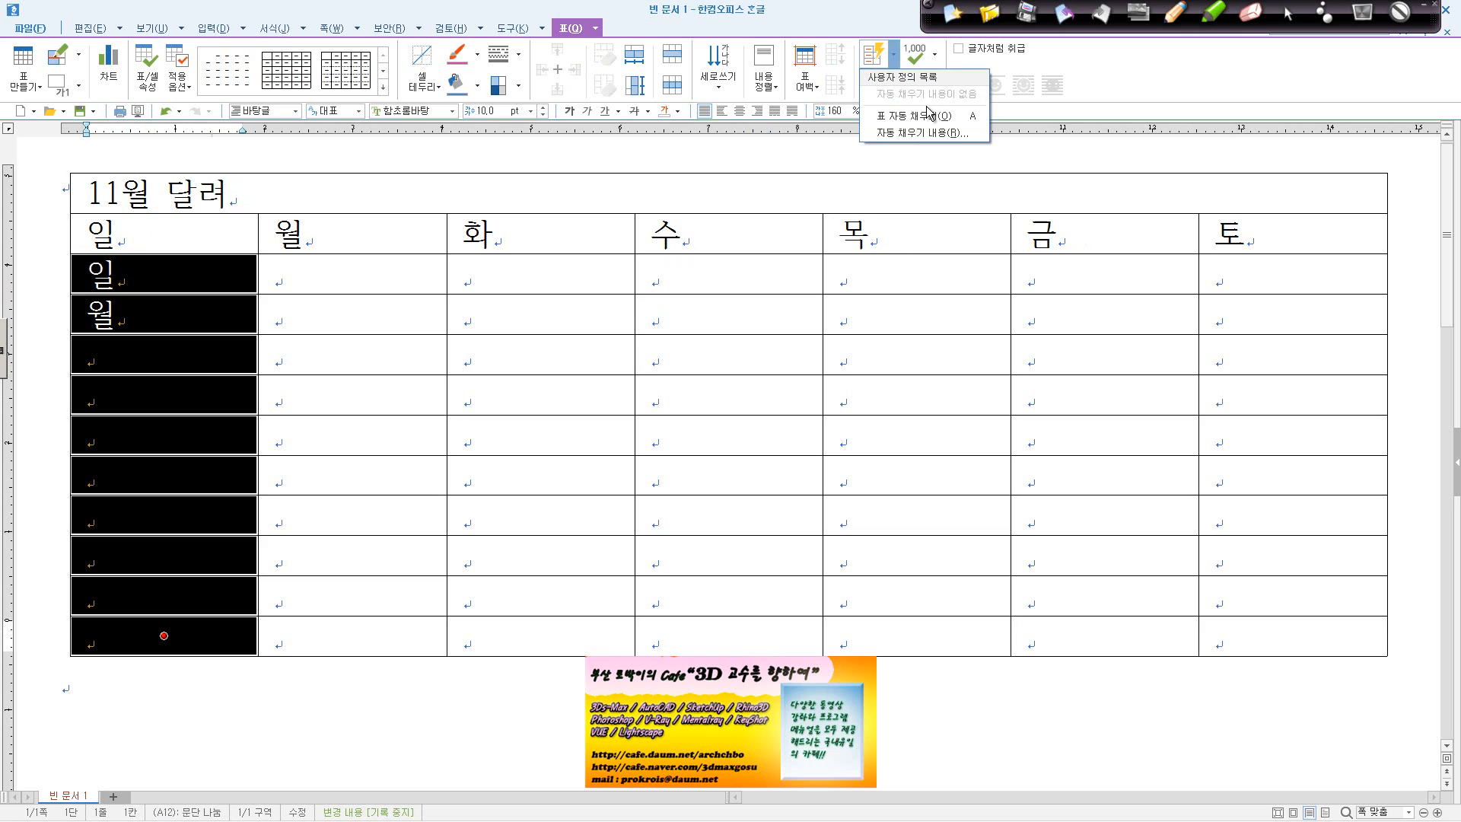
pyautogui.press('a')
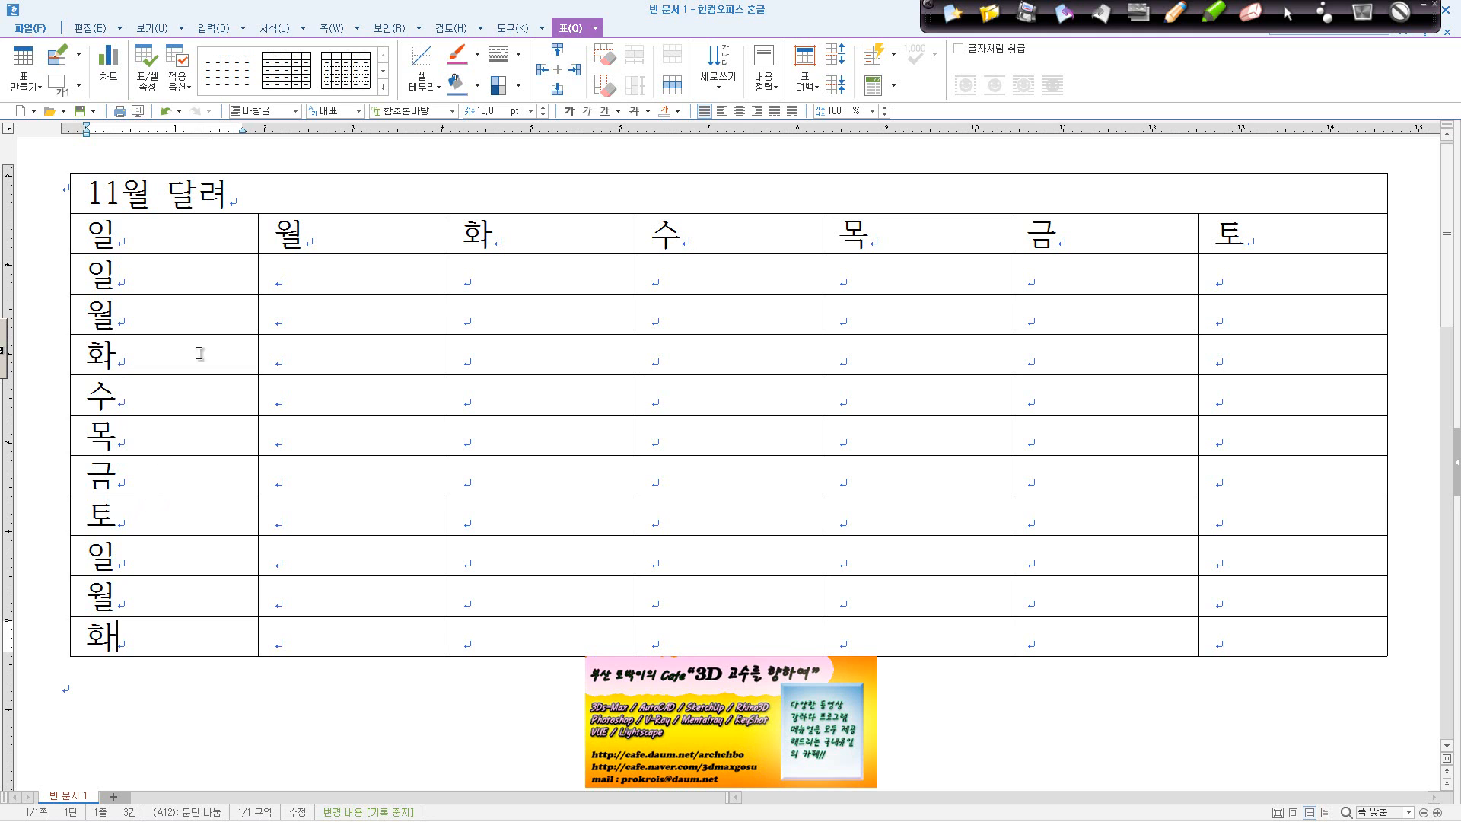
# Examine the built-in lists and the user-defined list settings of the auto-fill contents.
pyautogui.click(200, 274)
pyautogui.click(894, 54)
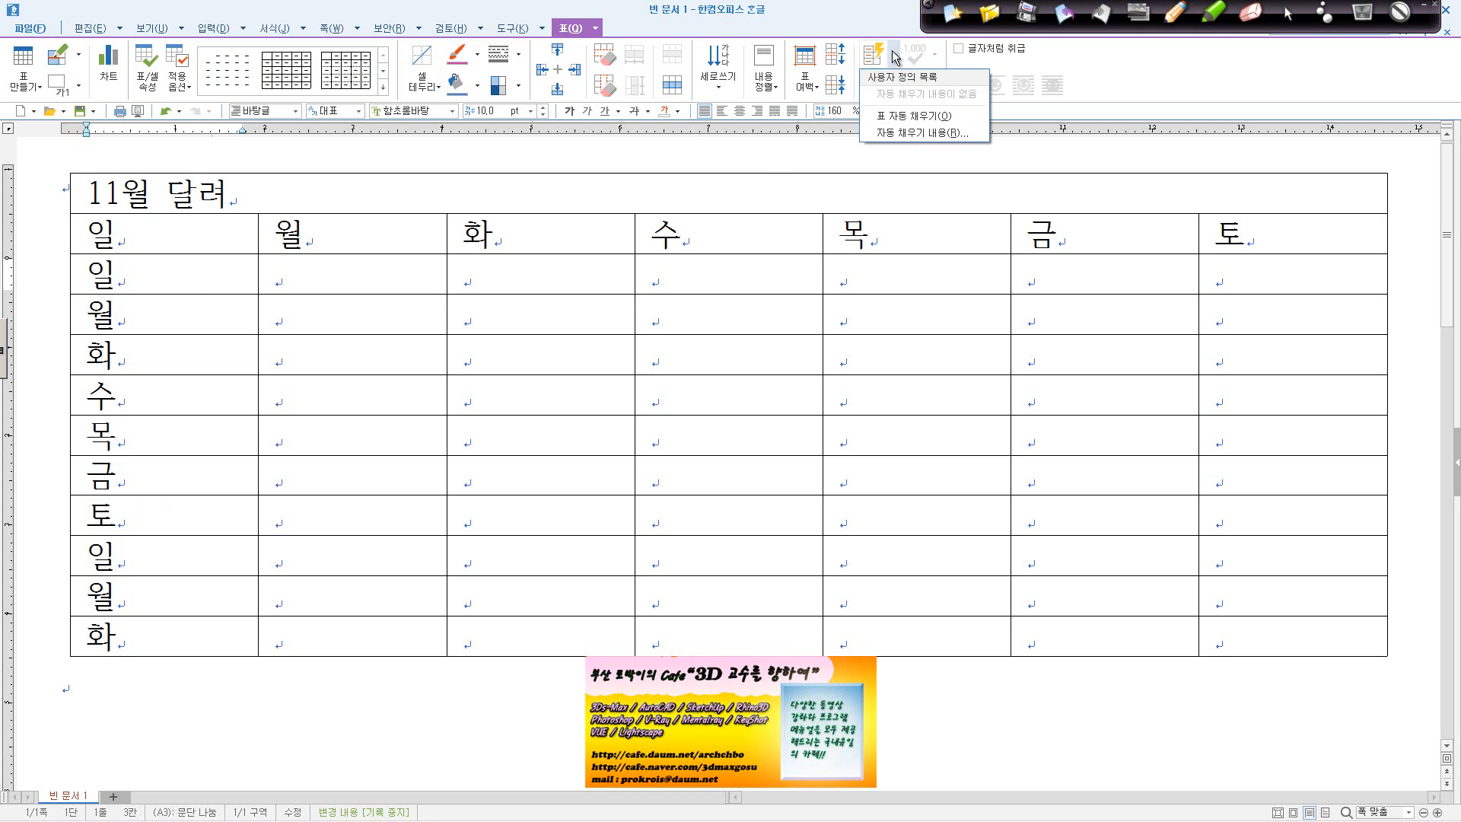
pyautogui.click(923, 133)
pyautogui.moveTo(785, 225); pyautogui.dragTo(581, 229)
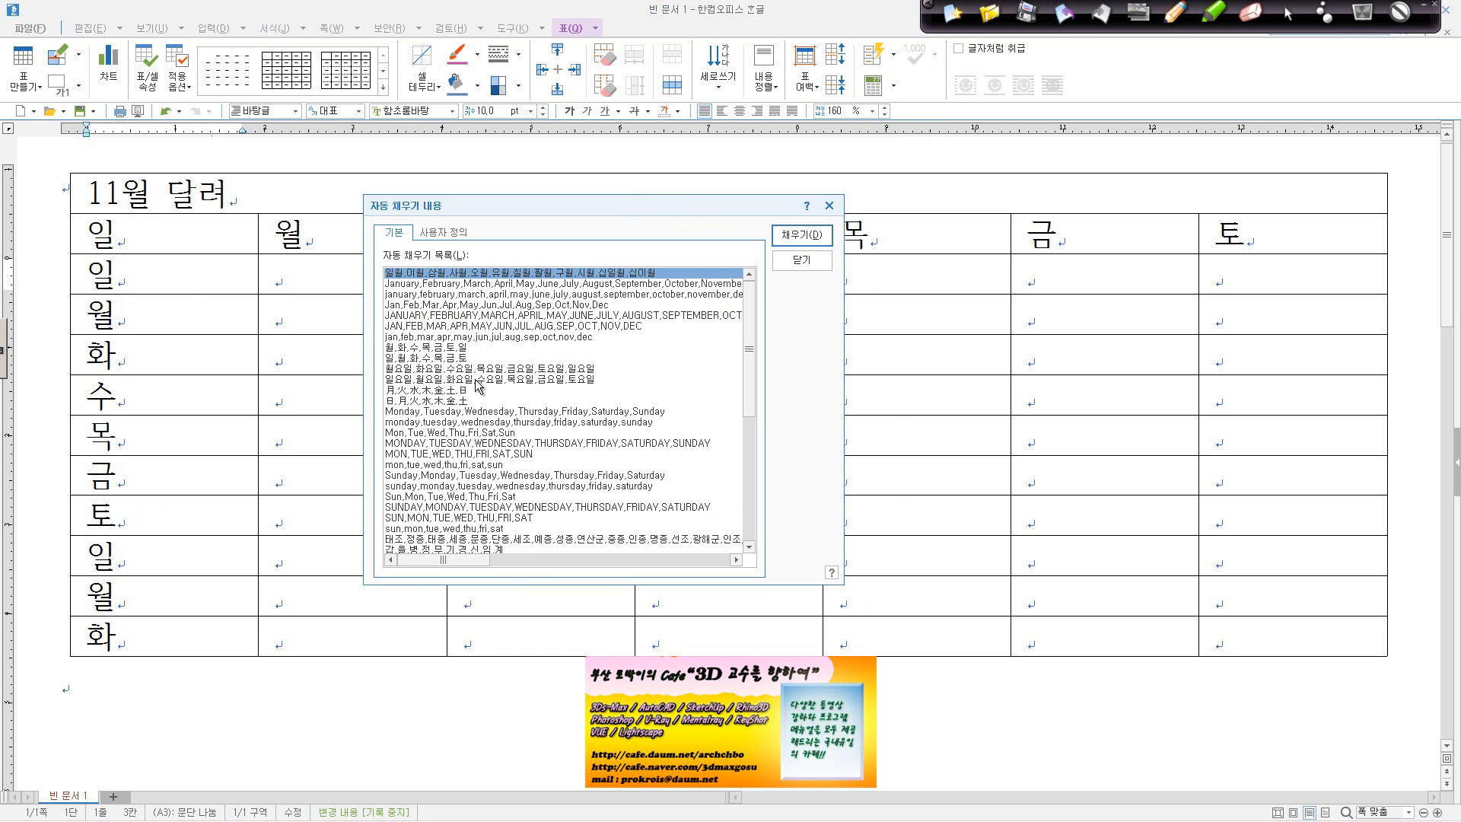
pyautogui.moveTo(759, 350); pyautogui.dragTo(746, 481)
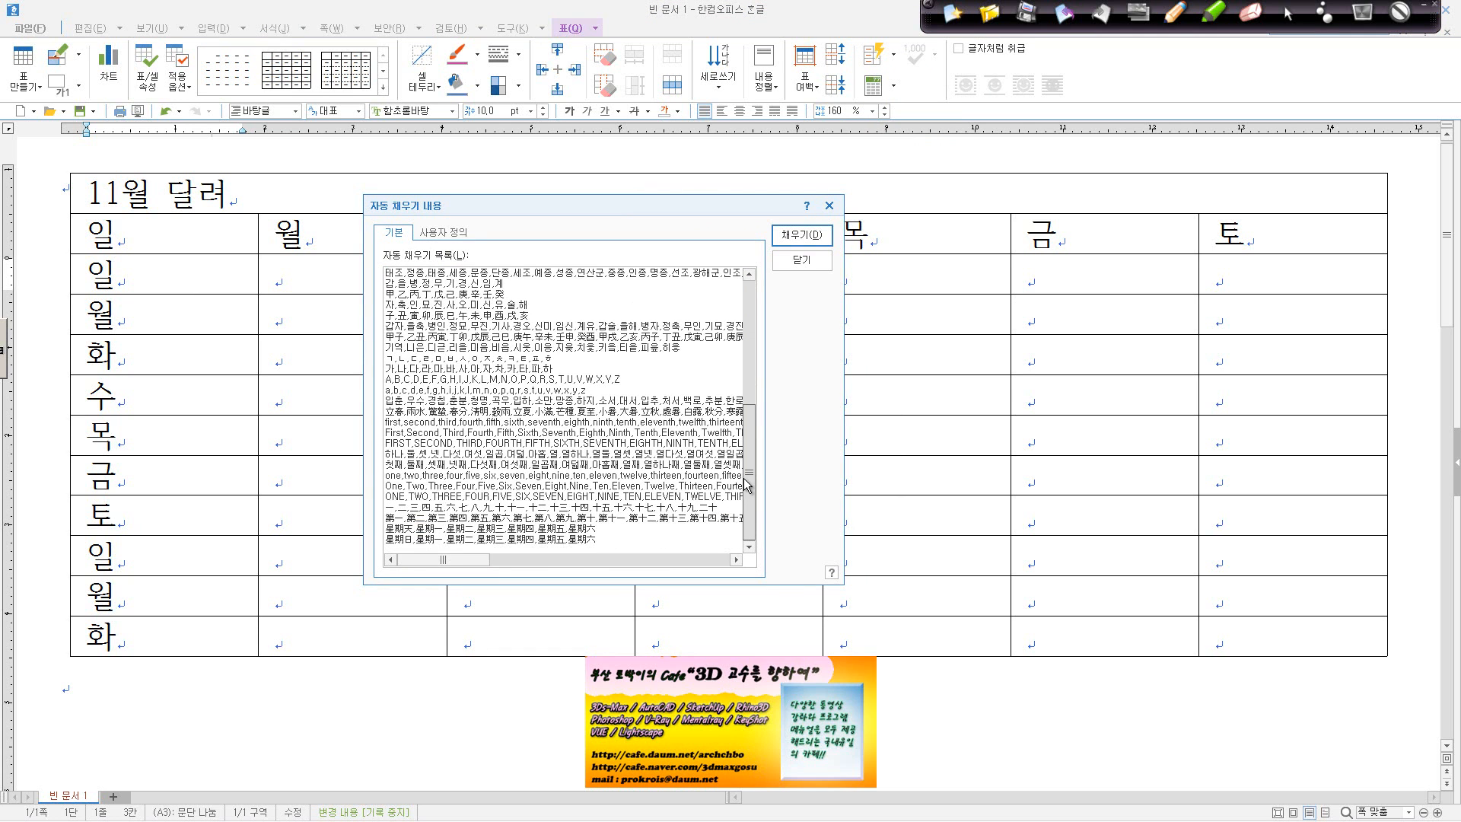
pyautogui.scroll(5, 708, 364)
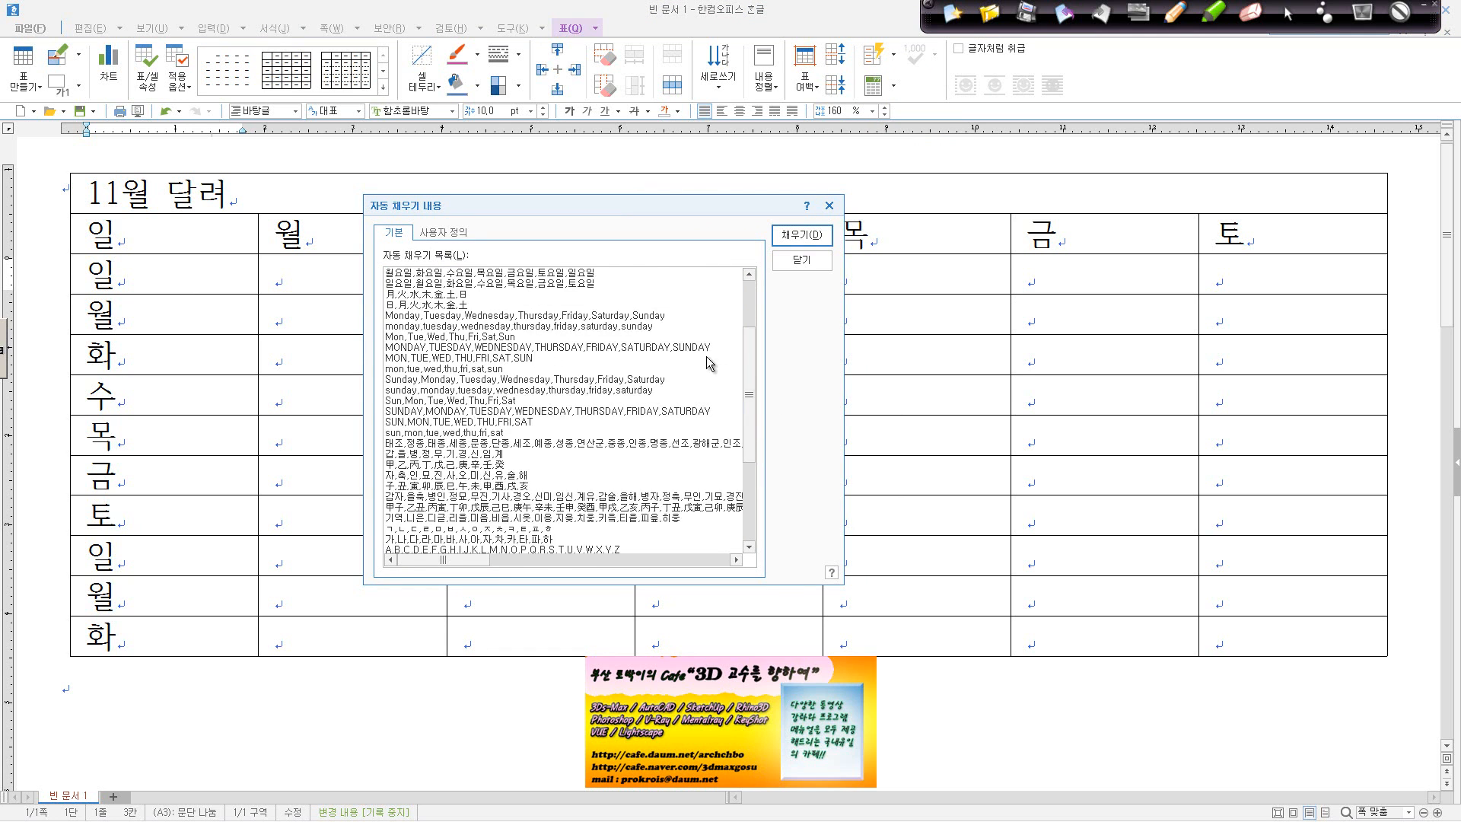
pyautogui.click(822, 261)
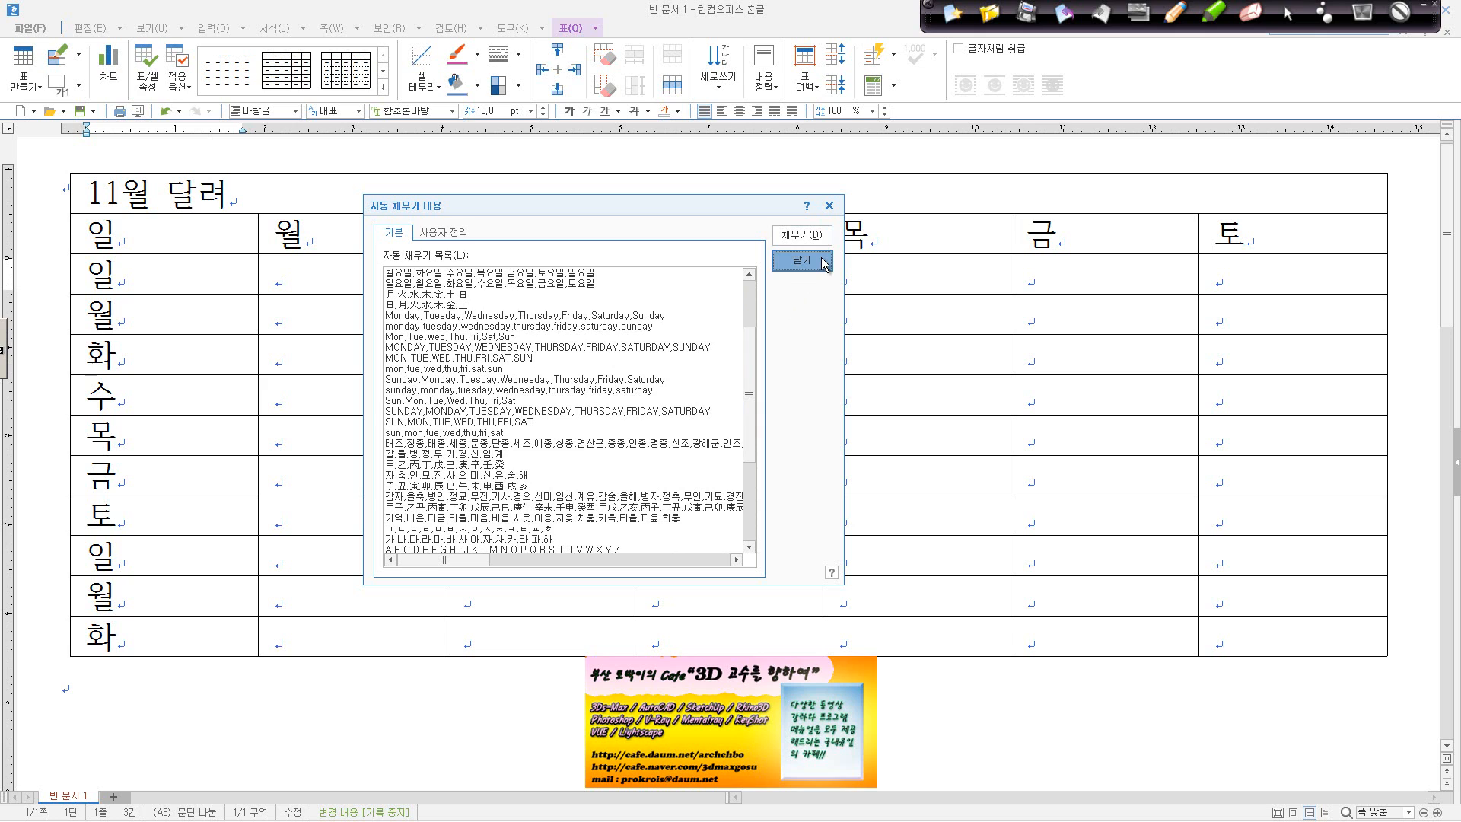
pyautogui.click(462, 233)
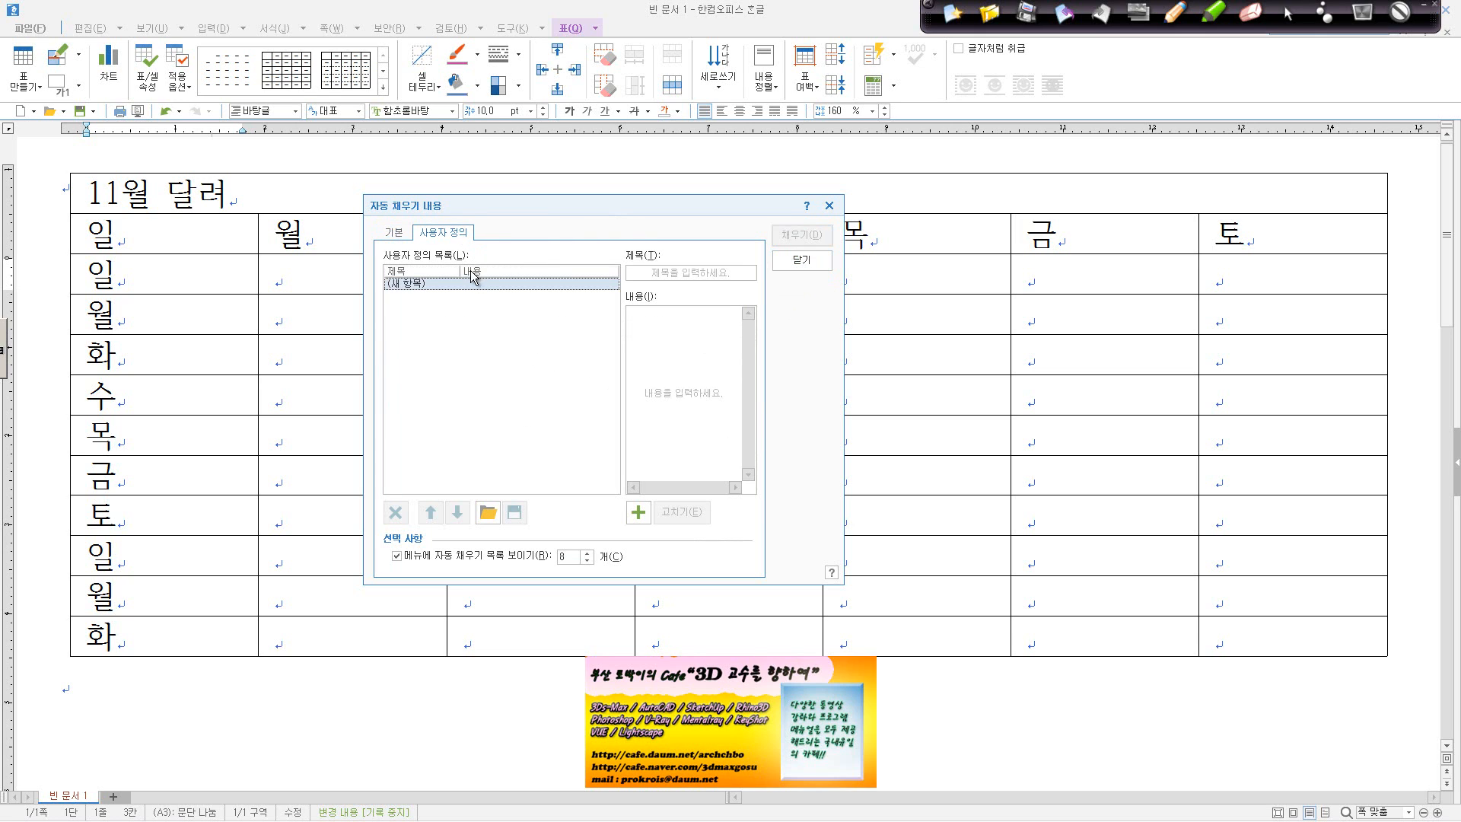
pyautogui.click(406, 236)
pyautogui.click(803, 260)
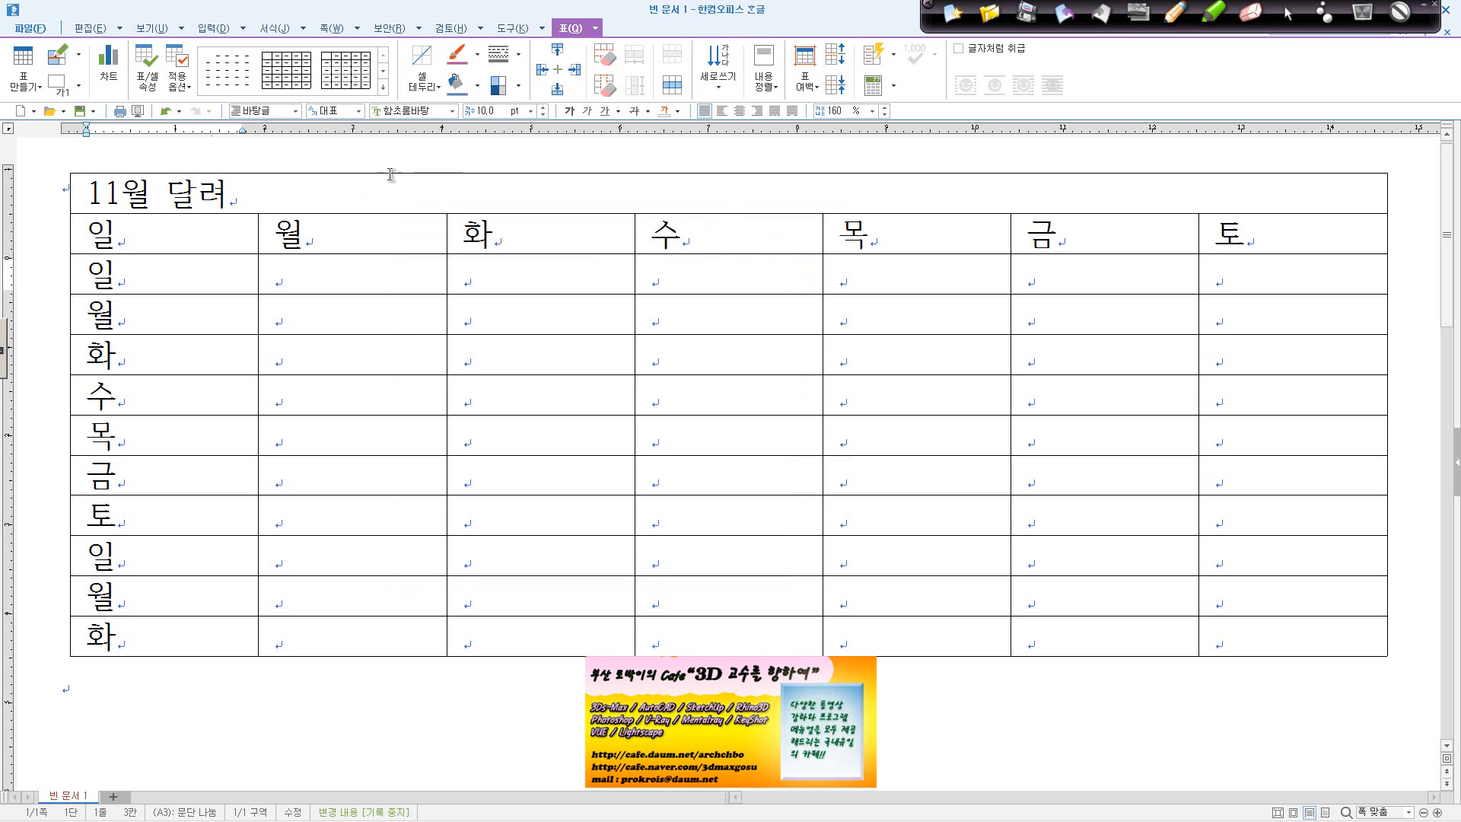
# Delete the table's title text and clear the contents of every cell beneath it, keeping the cells themselves.
pyautogui.moveTo(229, 194); pyautogui.dragTo(91, 199)
pyautogui.press('Delete')
pyautogui.moveTo(152, 240); pyautogui.dragTo(1294, 645)
pyautogui.press('Delete')
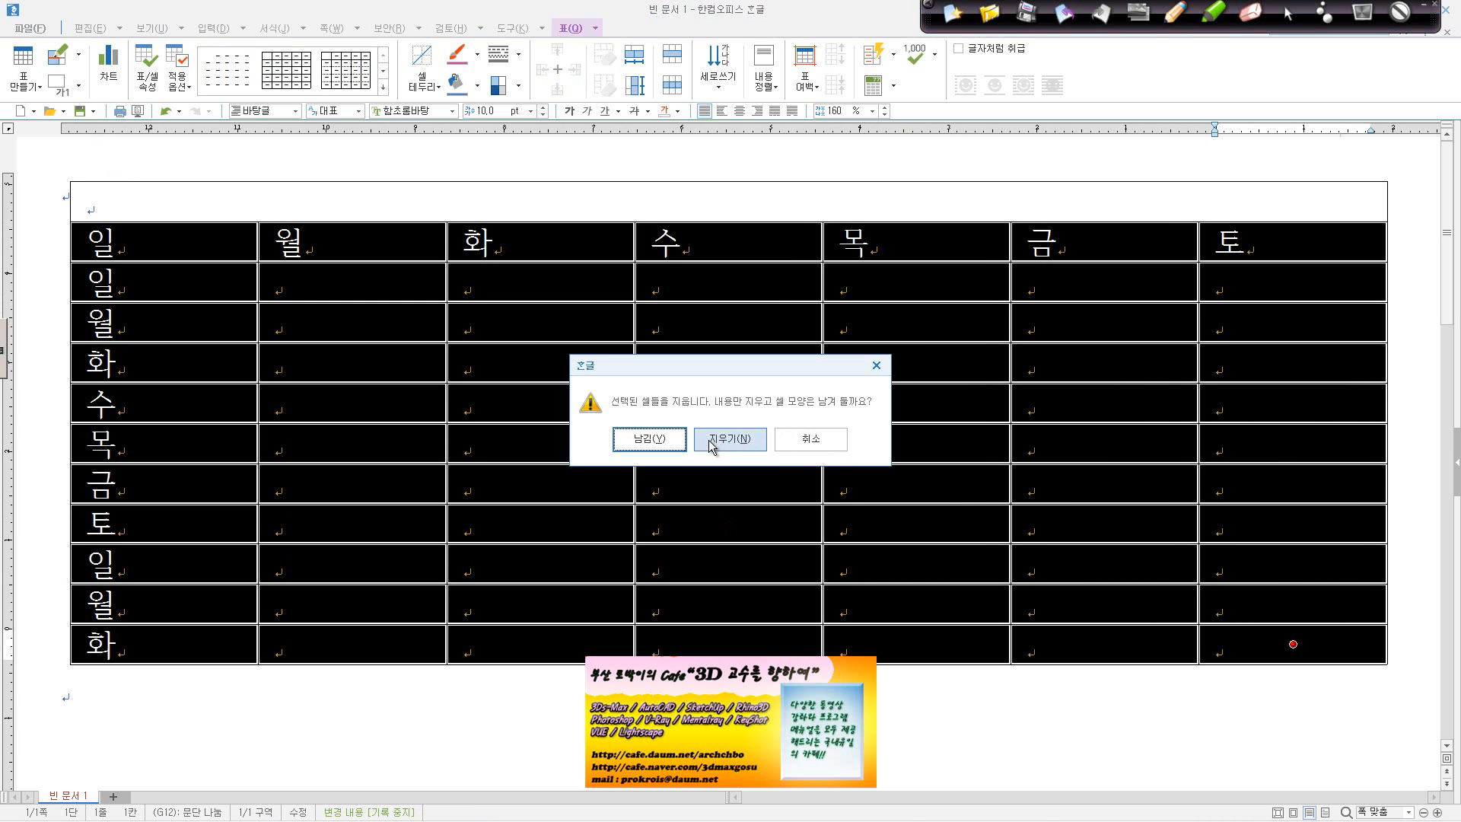
pyautogui.click(670, 440)
pyautogui.click(540, 442)
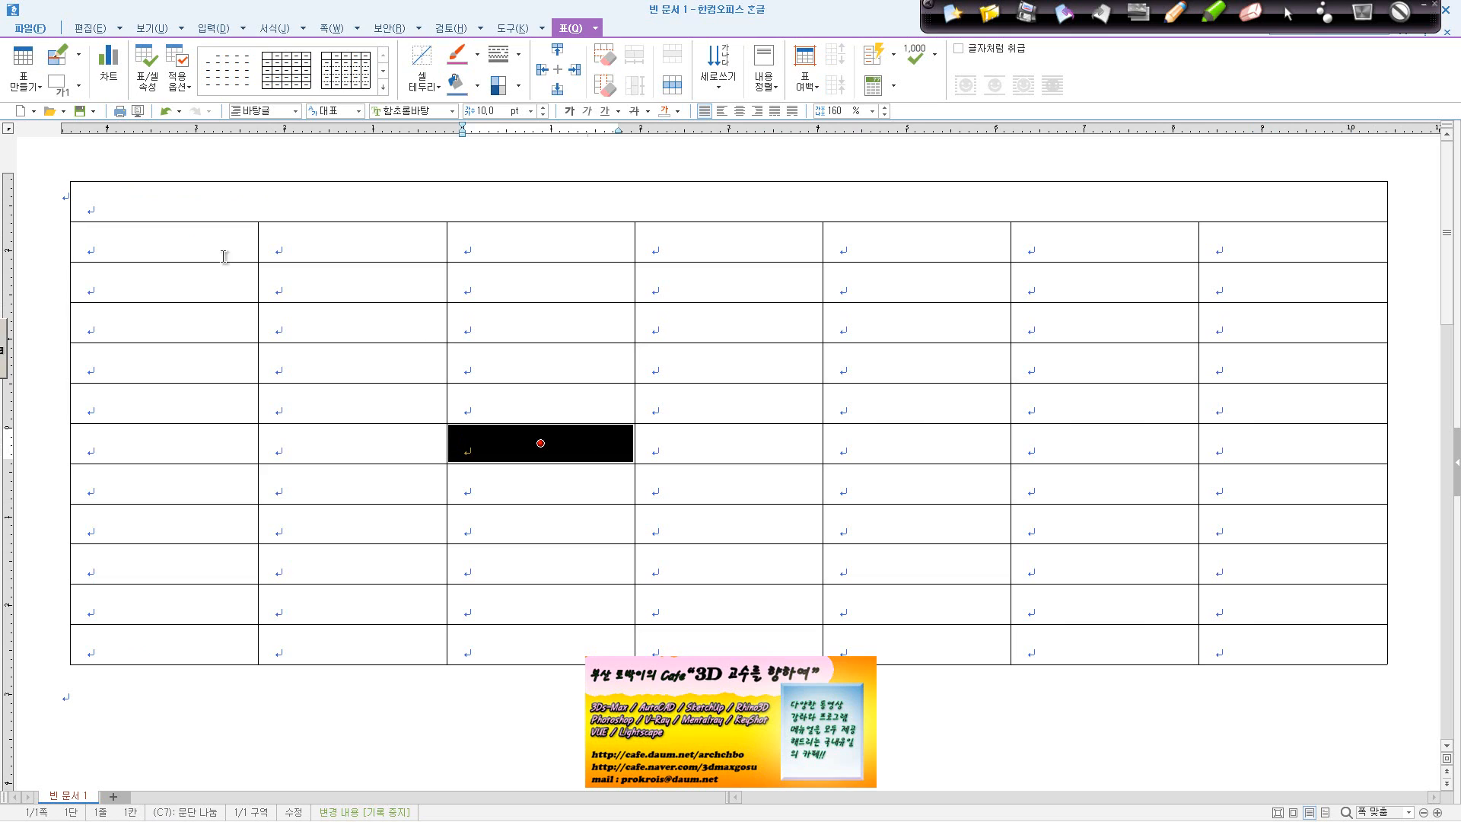
# In the first column below the title row, merge the upper five cells into one and the remaining six into another.
pyautogui.moveTo(224, 256); pyautogui.dragTo(320, 494)
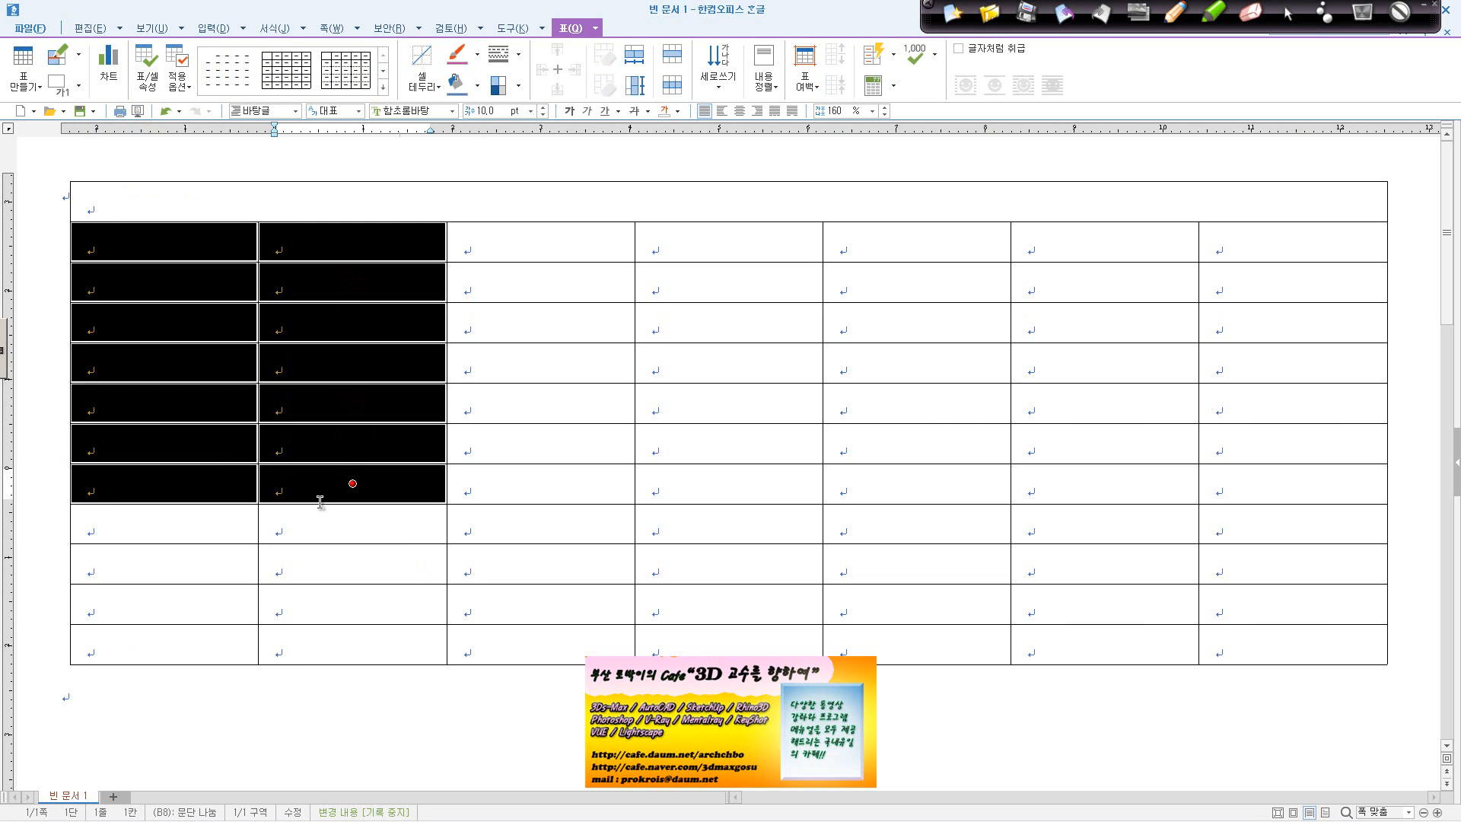
pyautogui.moveTo(286, 462); pyautogui.dragTo(221, 391)
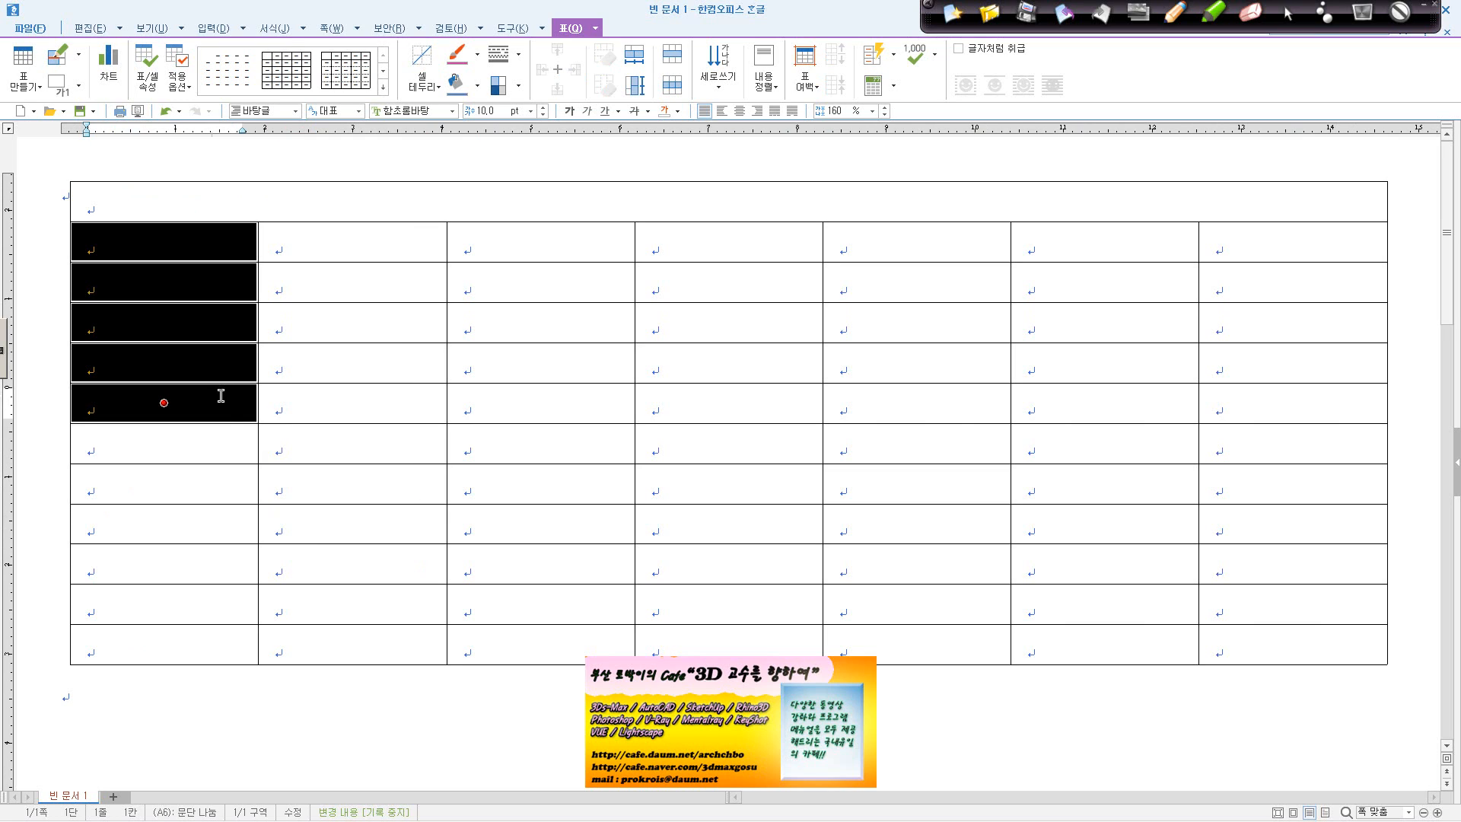
pyautogui.press('m')
pyautogui.moveTo(218, 454); pyautogui.dragTo(224, 645)
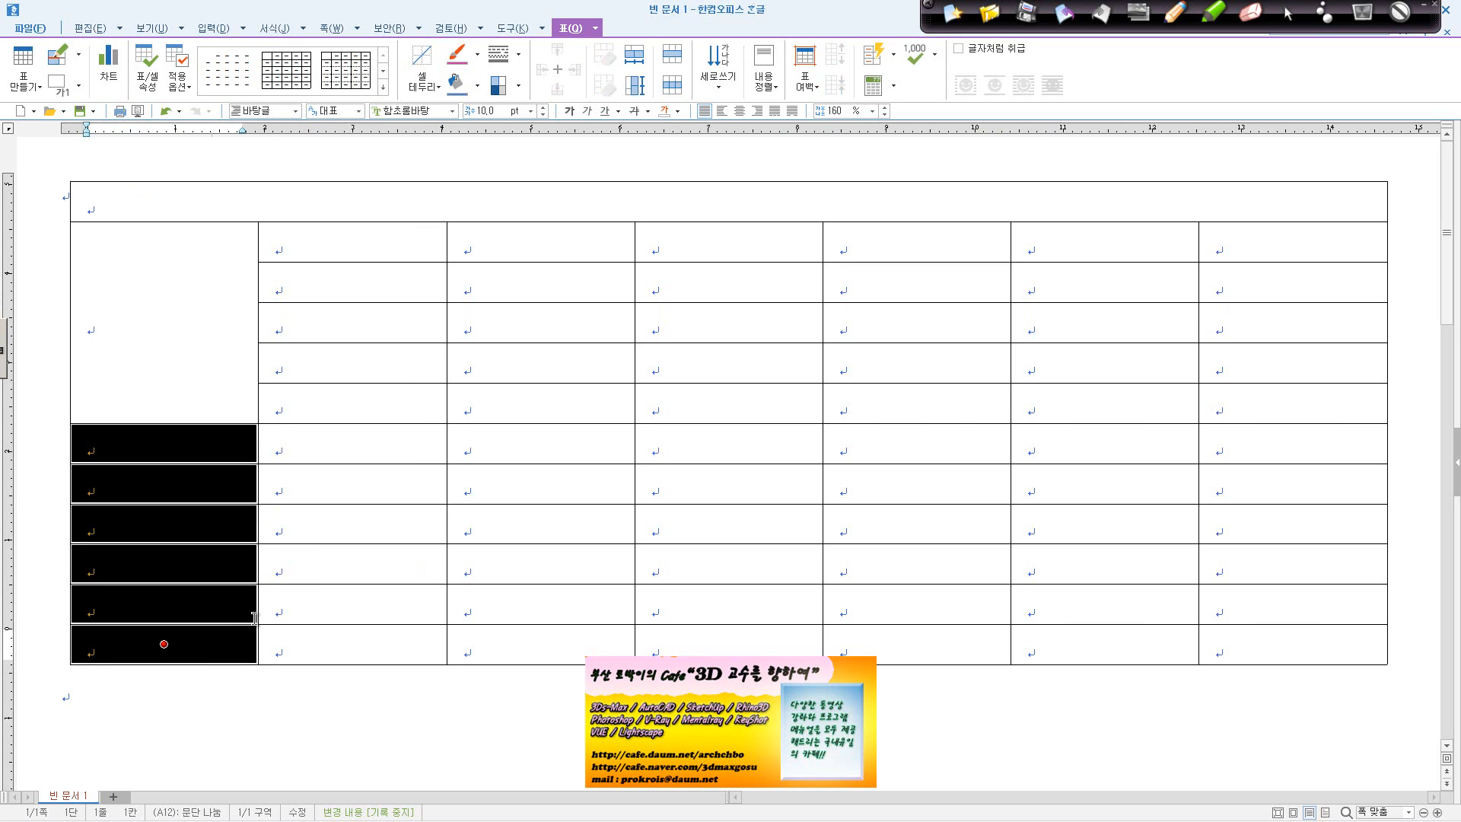
pyautogui.press('m')
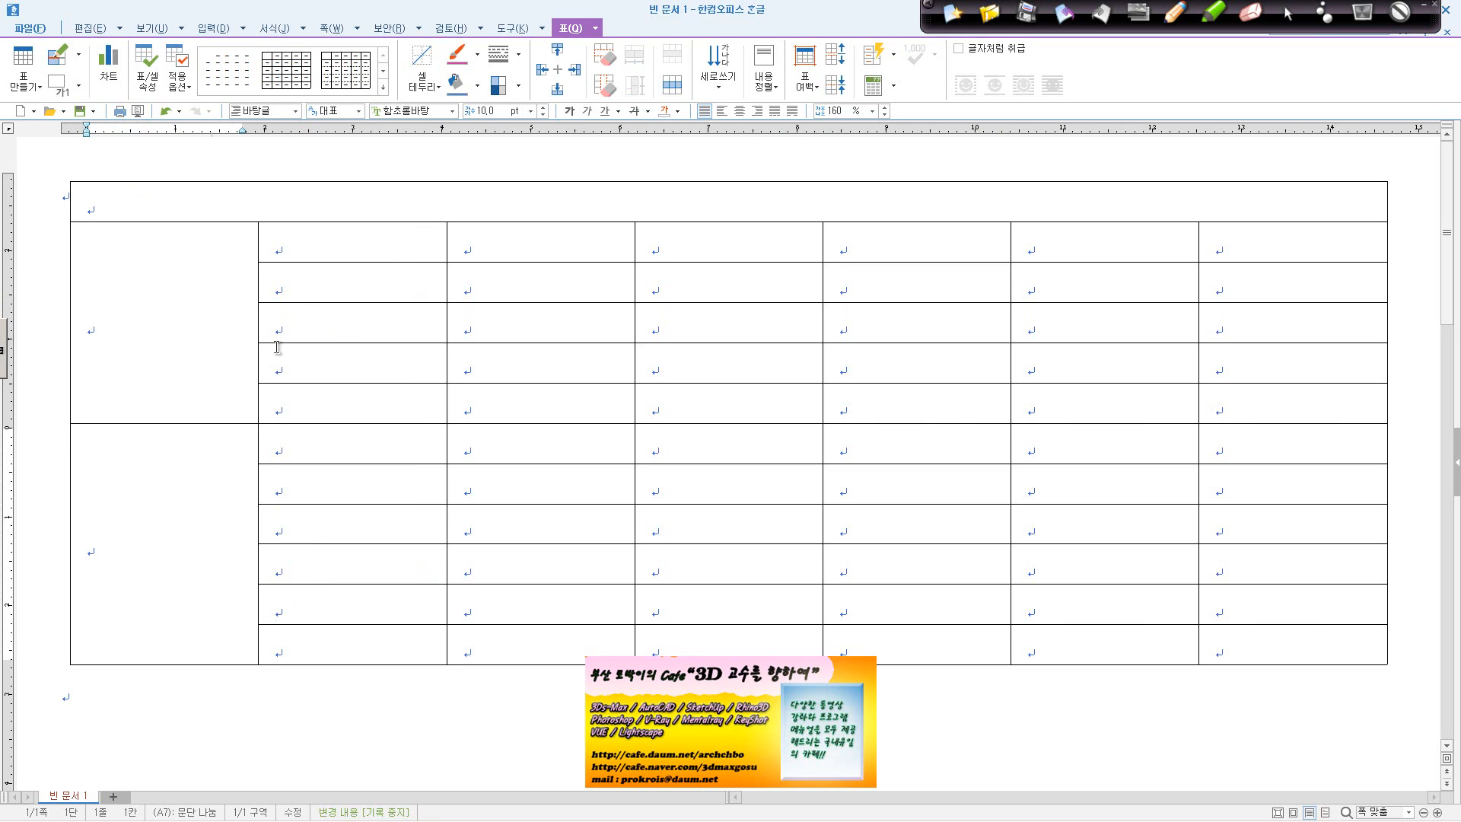
# Merge all cells beside the upper merged cell into one, and all cells beside the lower merged cell into another.
pyautogui.click(371, 257)
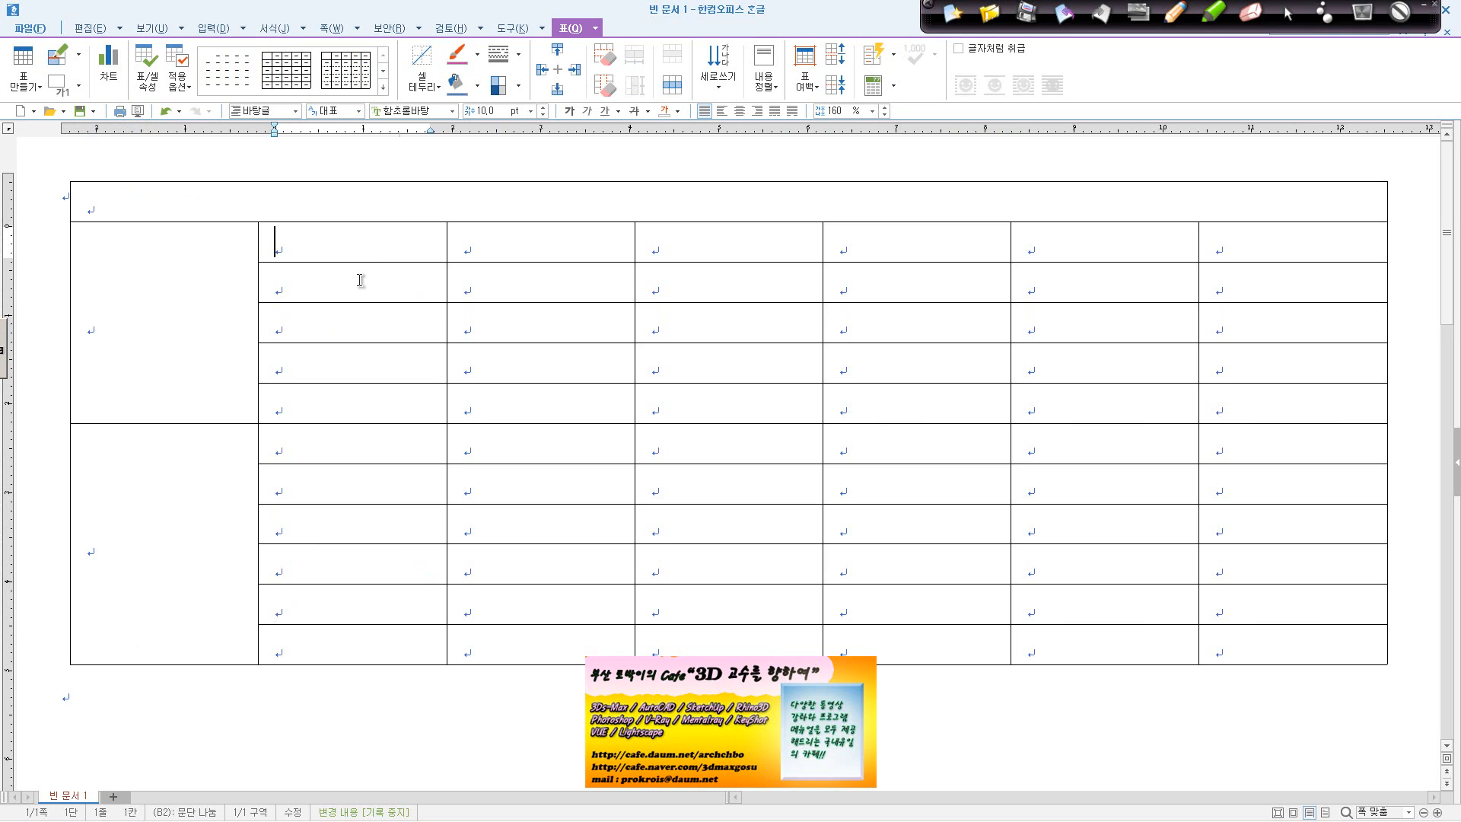
pyautogui.click(246, 143)
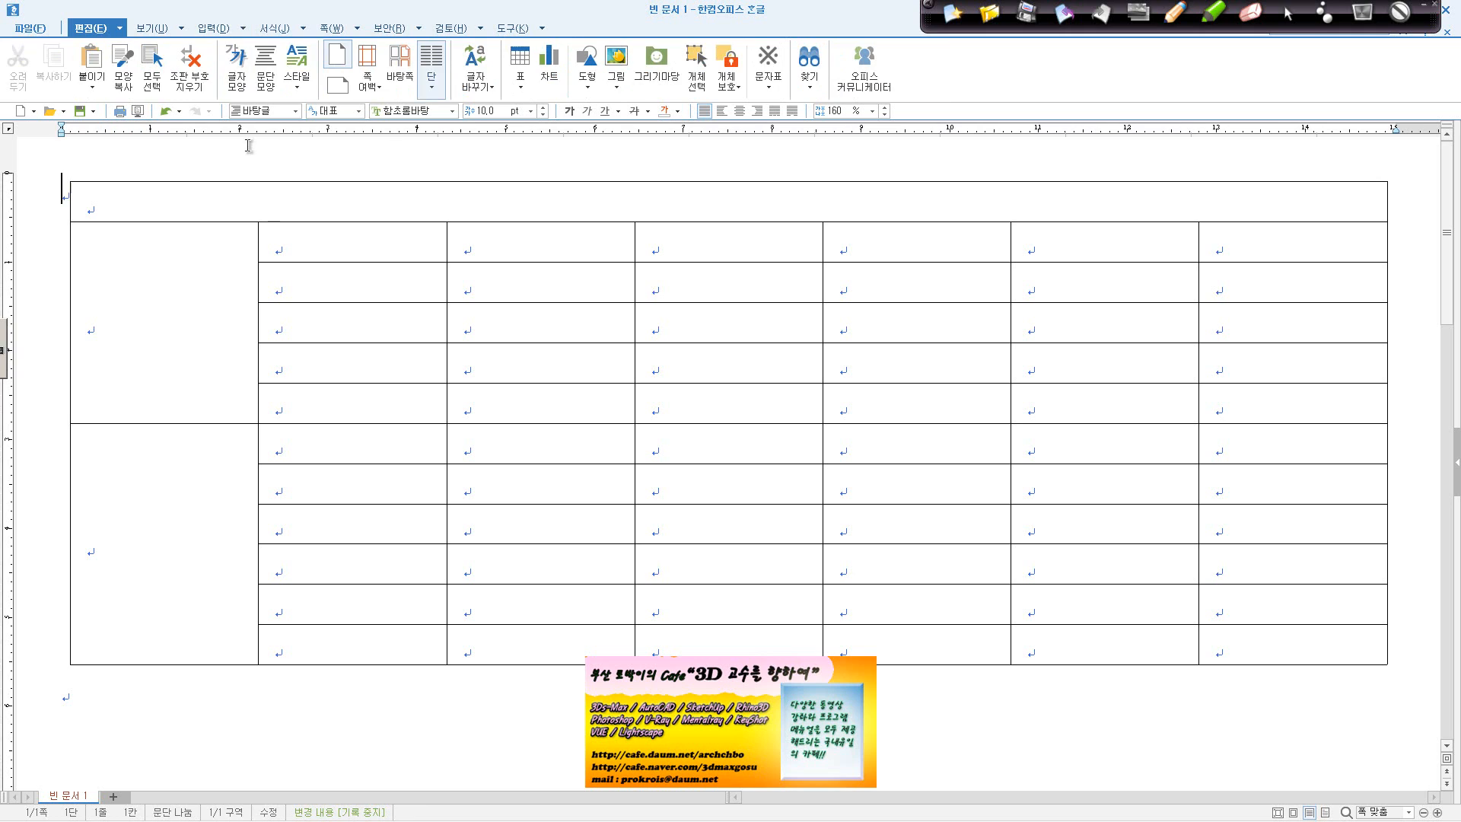
pyautogui.click(207, 28)
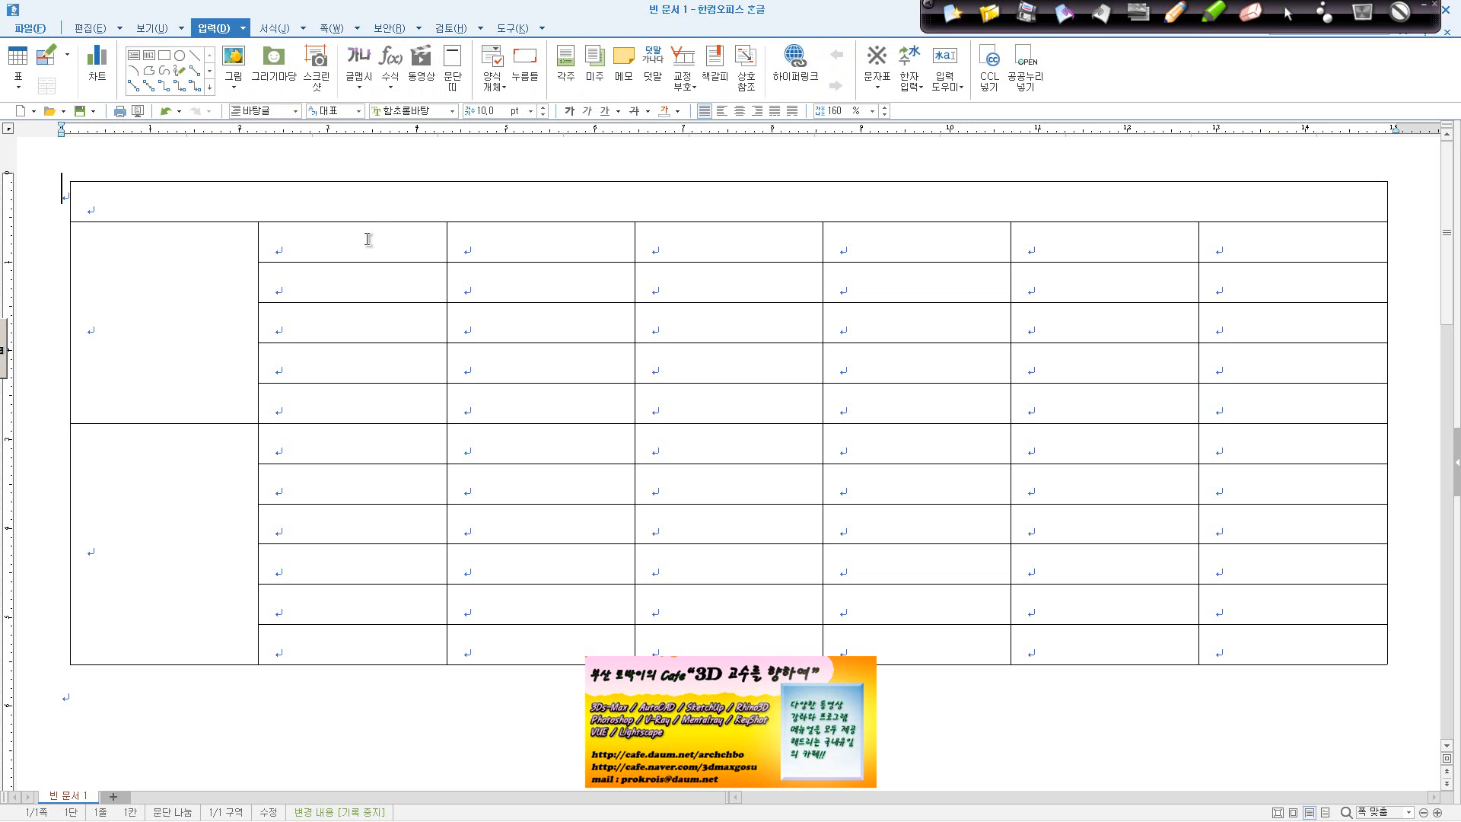
pyautogui.moveTo(369, 235); pyautogui.dragTo(1213, 395)
pyautogui.press('m')
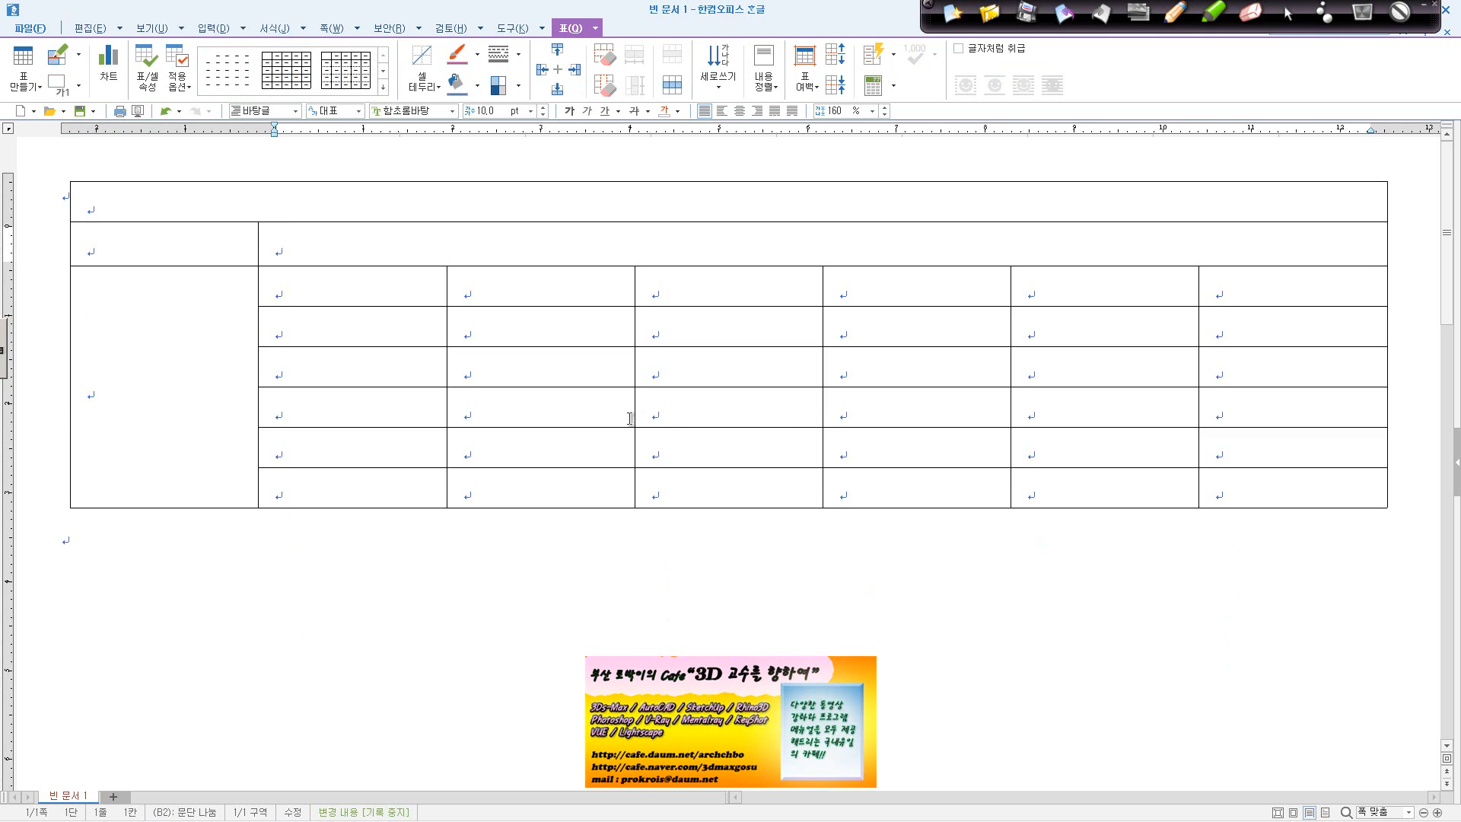
pyautogui.moveTo(356, 281); pyautogui.dragTo(1294, 482)
pyautogui.press('m')
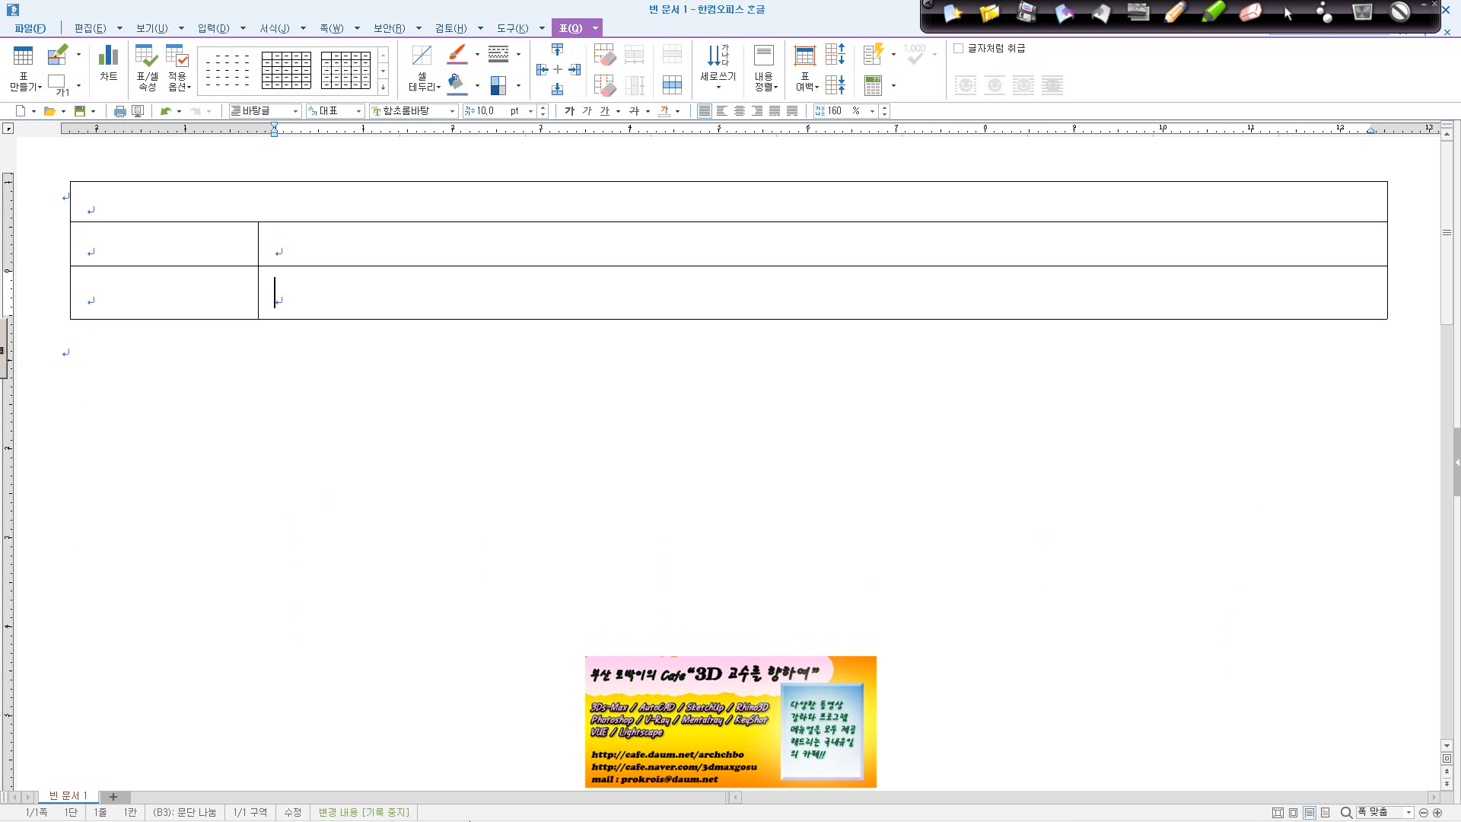
# Open the recent document 빛과조명의기본적이해_수정본.hwp, look through its lighting text and close it.
pyautogui.click(29, 28)
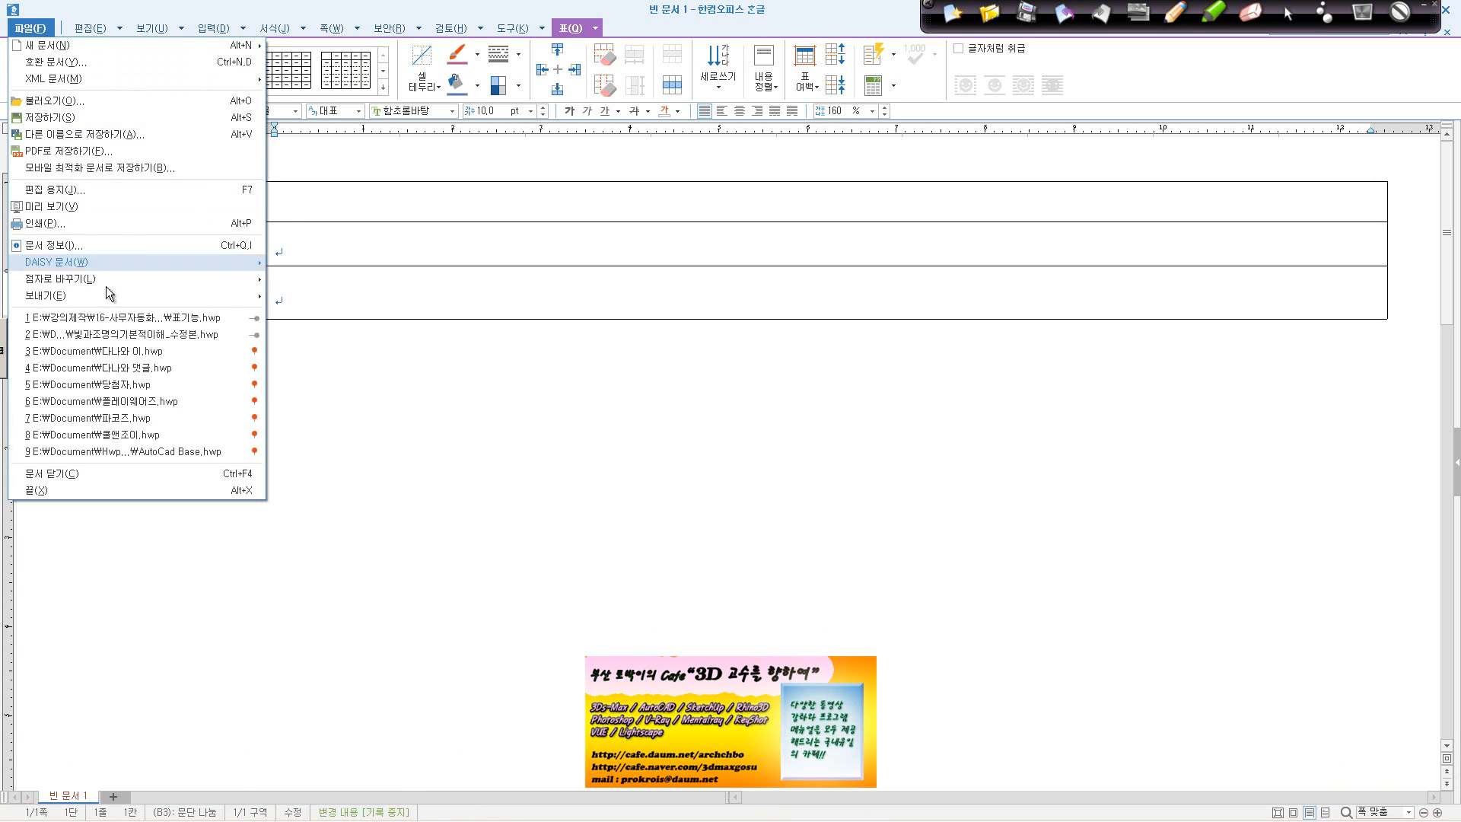
pyautogui.click(149, 334)
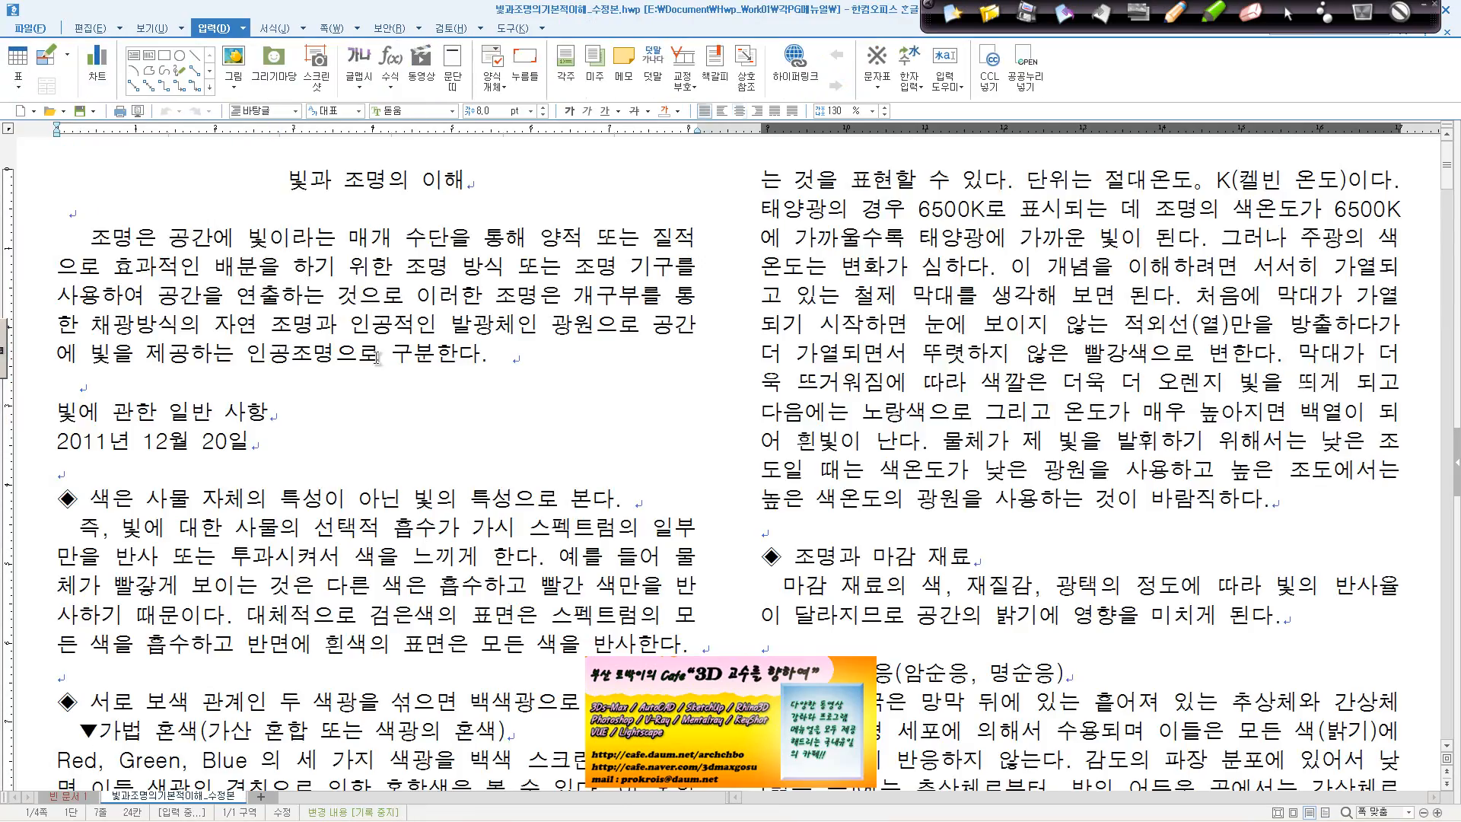
pyautogui.scroll(-15, 378, 358)
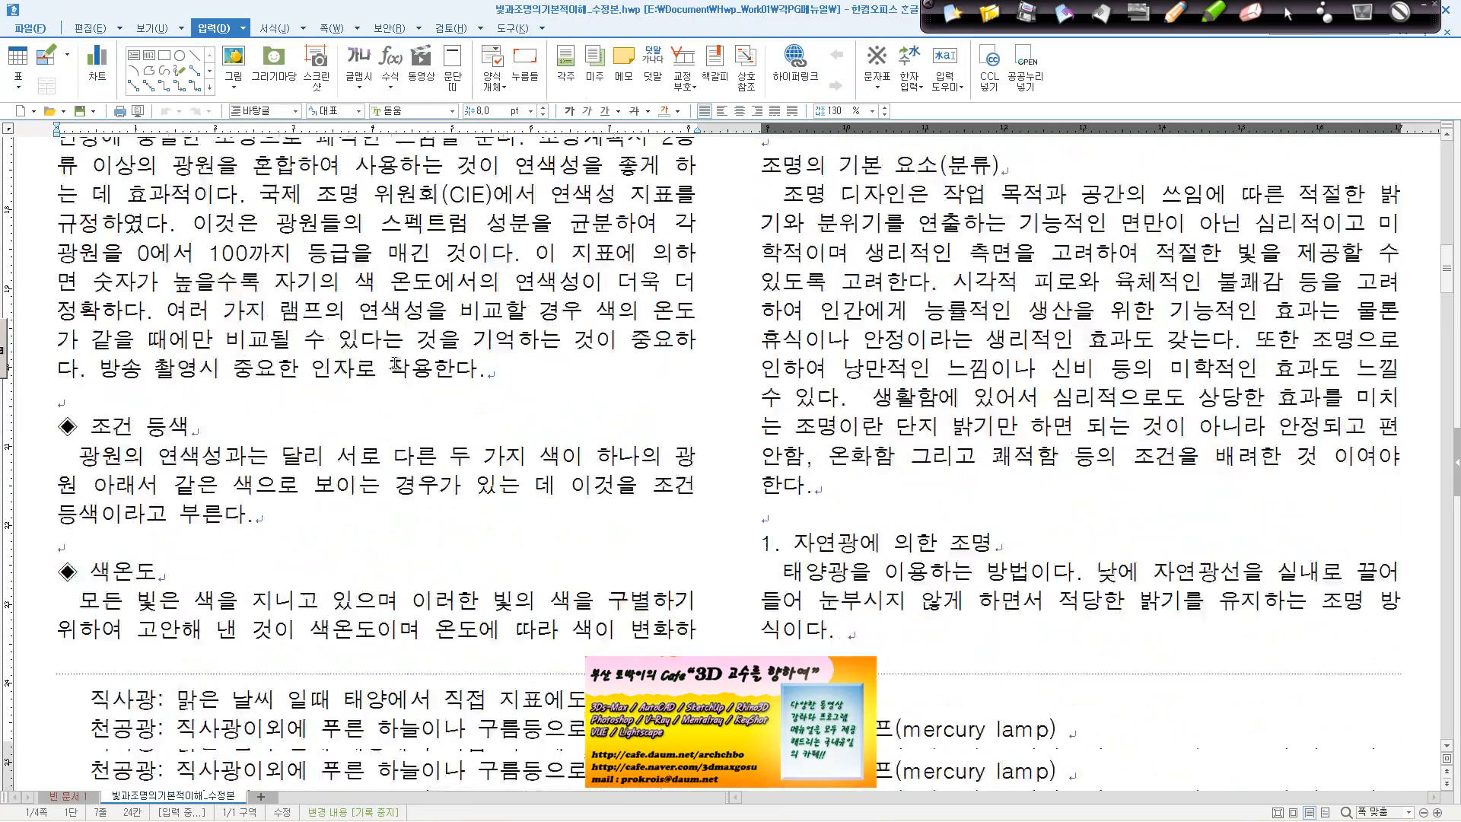
pyautogui.scroll(-15, 395, 365)
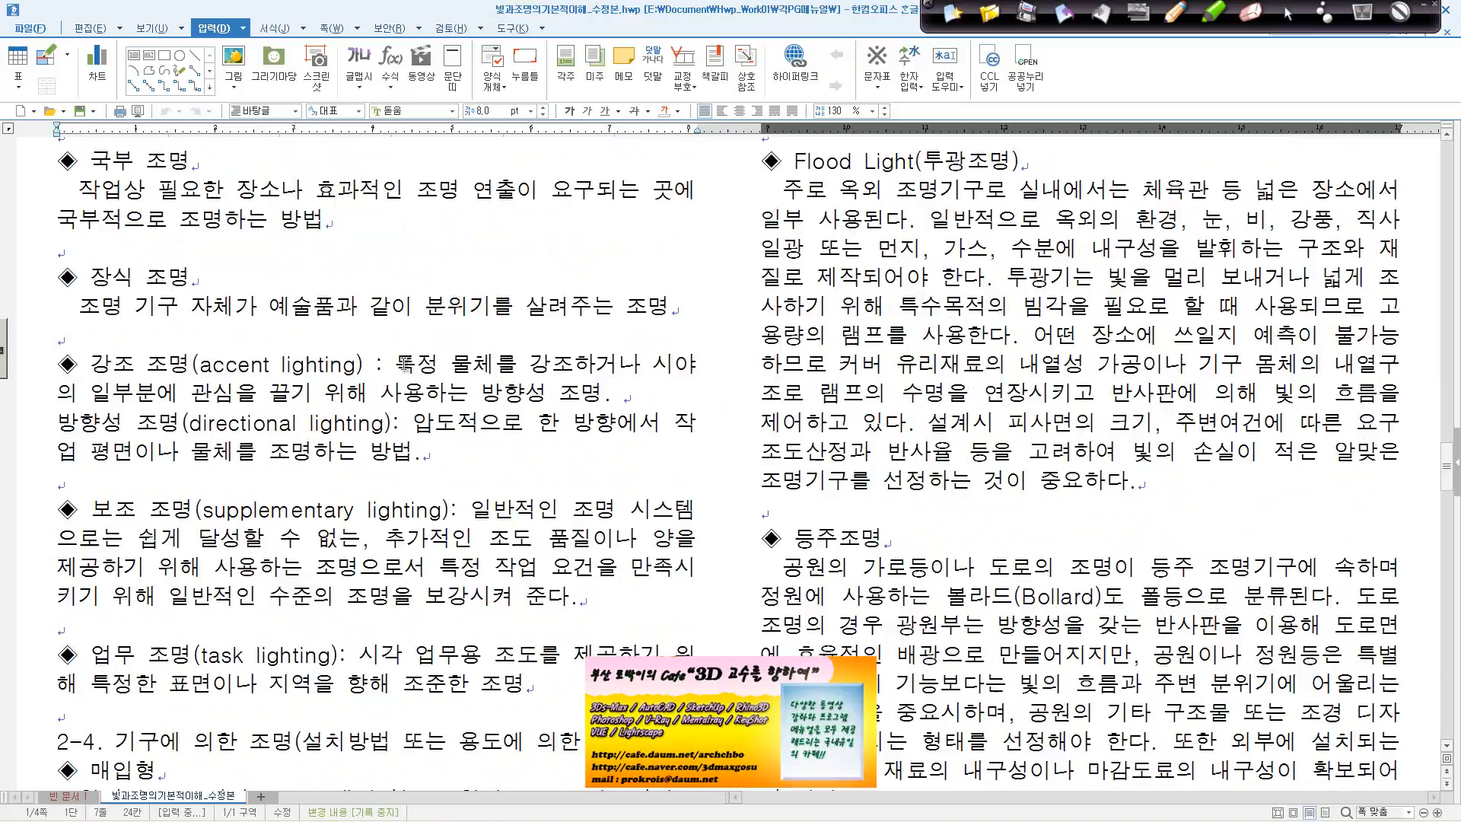
pyautogui.scroll(-15, 404, 364)
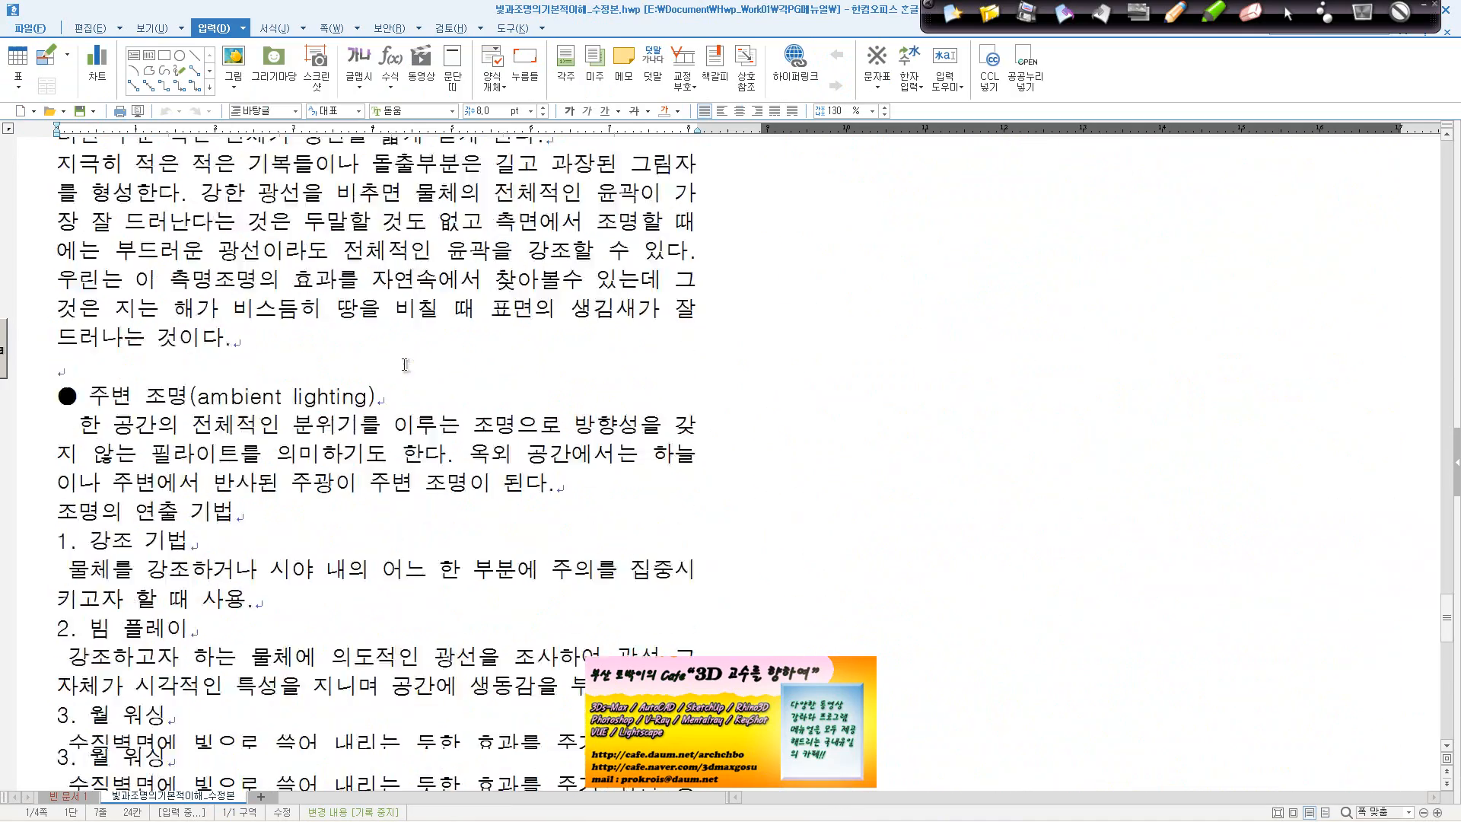
pyautogui.scroll(-4, 404, 365)
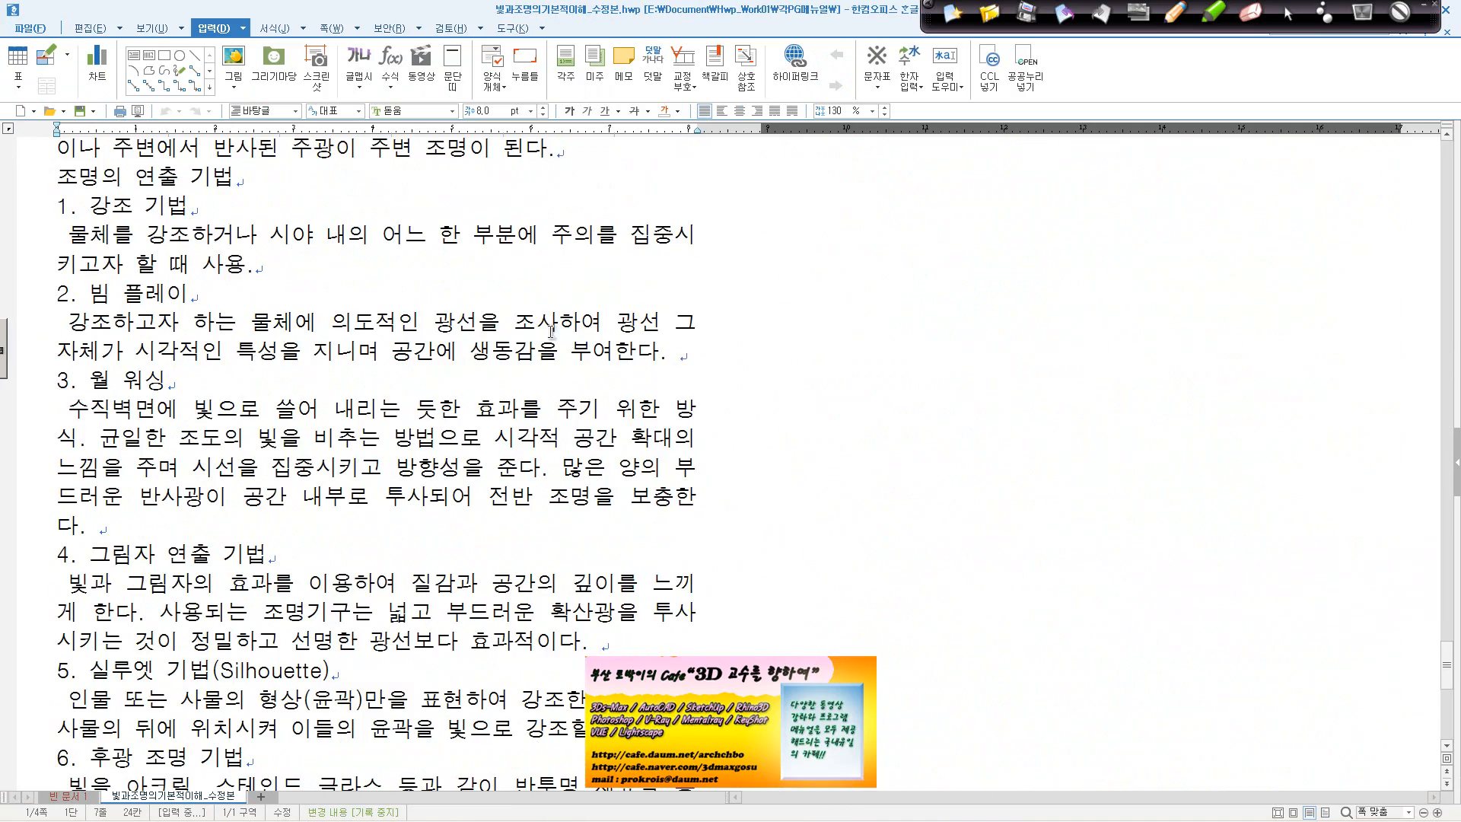
pyautogui.click(1447, 31)
pyautogui.click(29, 28)
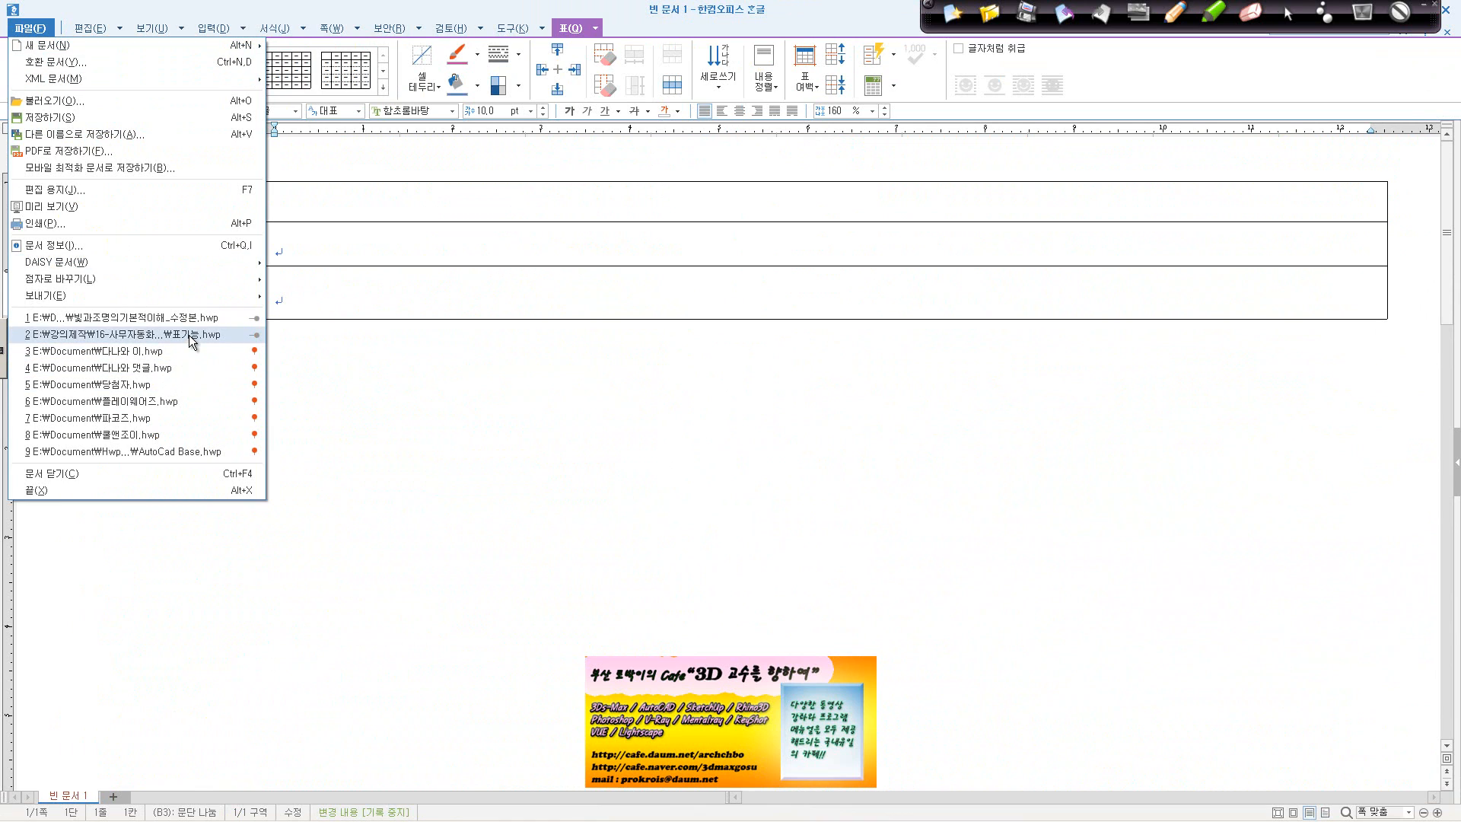
pyautogui.click(432, 385)
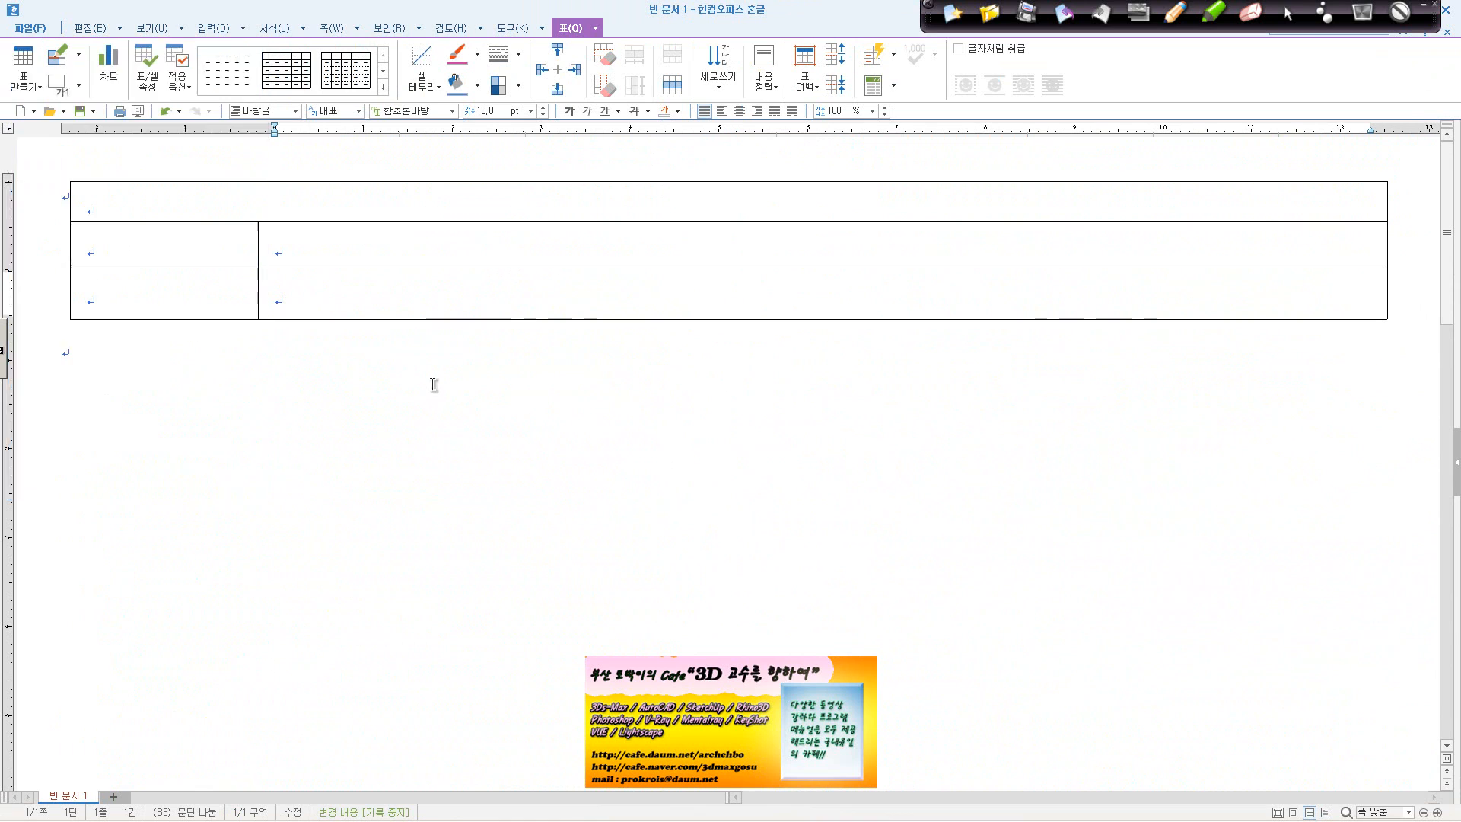
pyautogui.click(432, 385)
# Switch to Internet Explorer and search Daum for 백열등.
pyautogui.moveTo(303, 786)
pyautogui.click(71, 775)
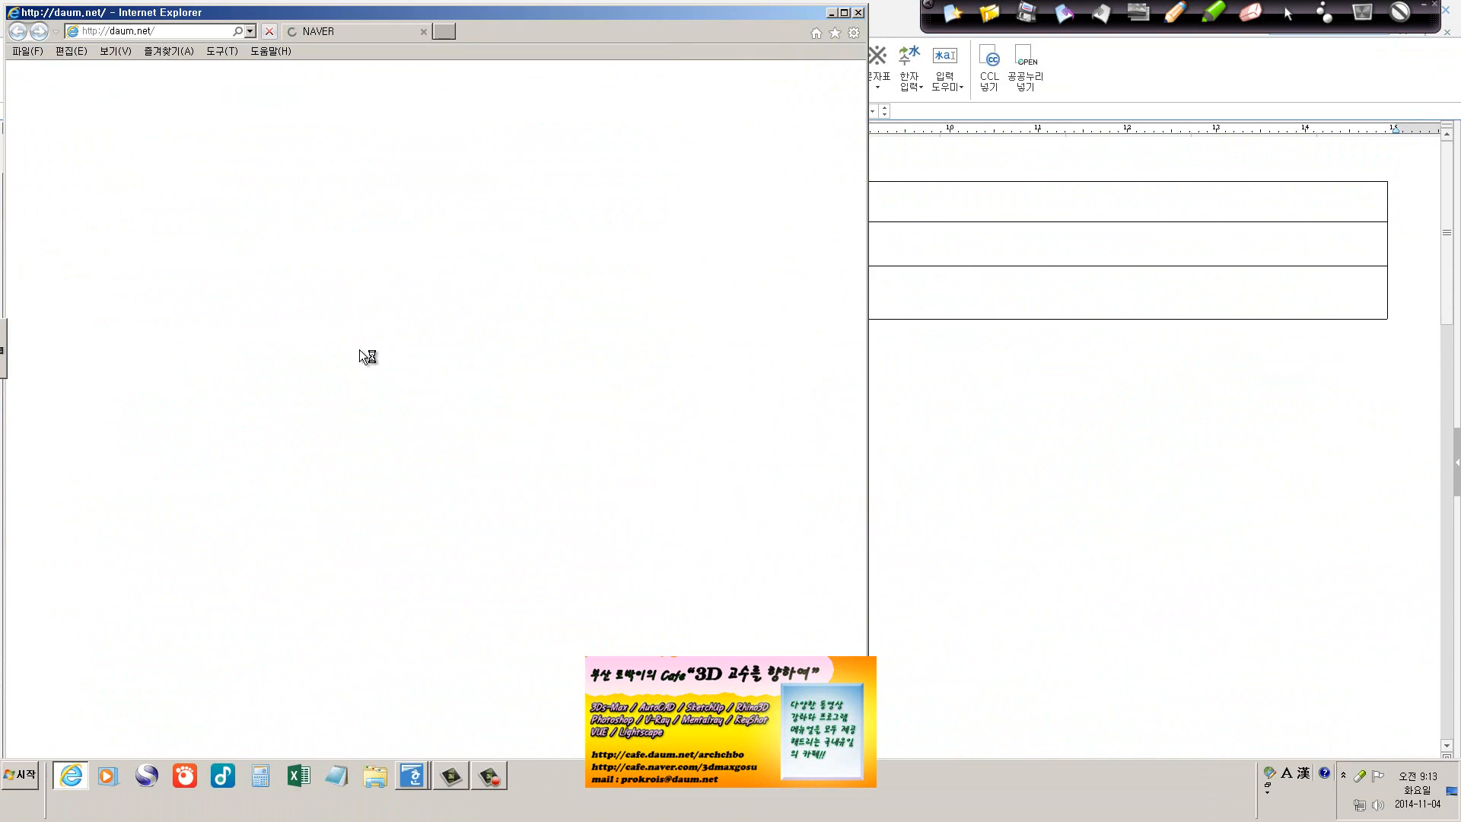
pyautogui.write('백ㅇ')
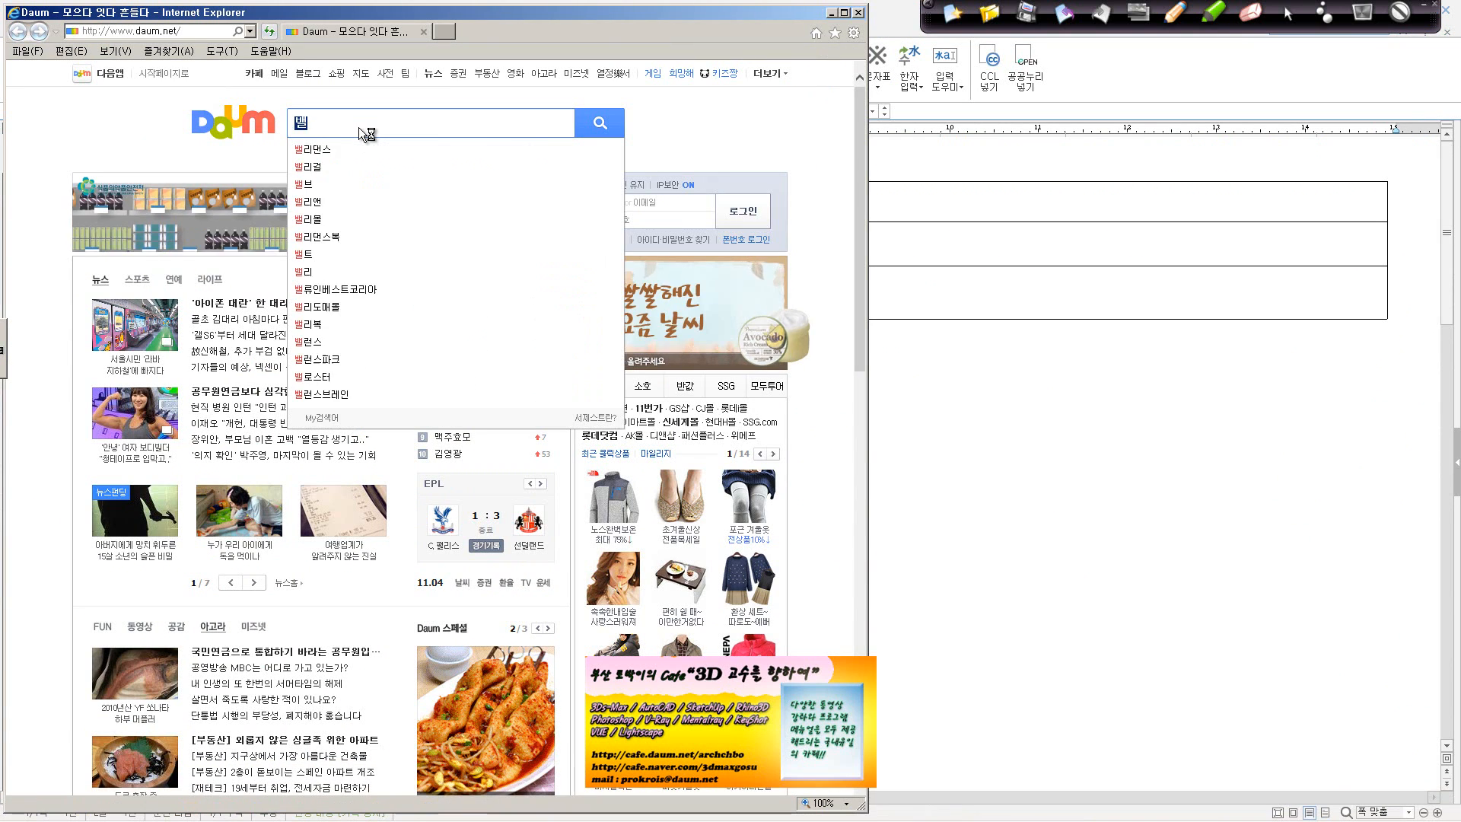
pyautogui.write('열등')
pyautogui.press('Return')
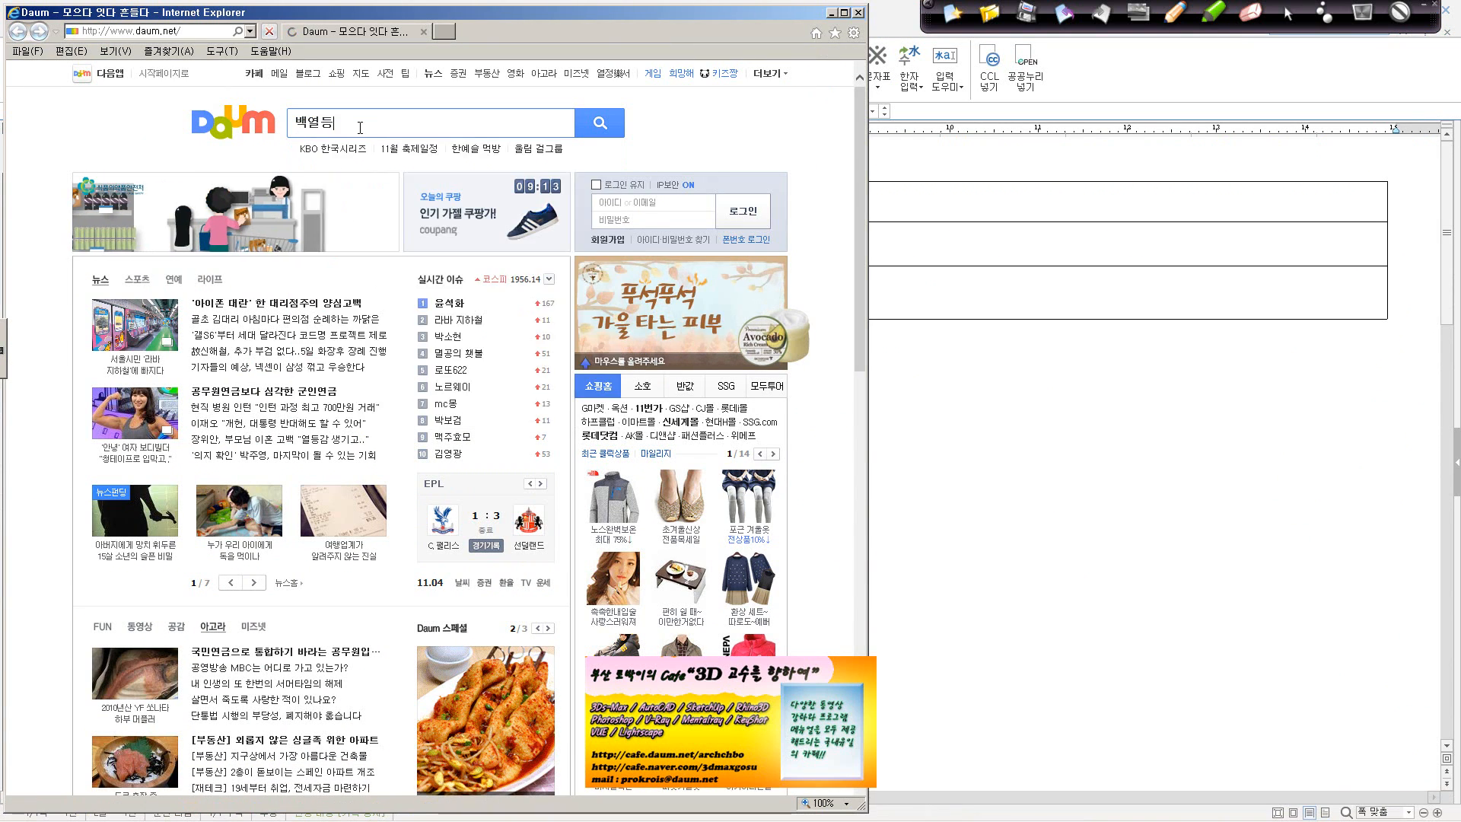
# Open the Korean dictionary entry for 백열등, copy its noun definition and paste it into the middle row's wide cell in the 한글 table.
pyautogui.scroll(-12, 347, 249)
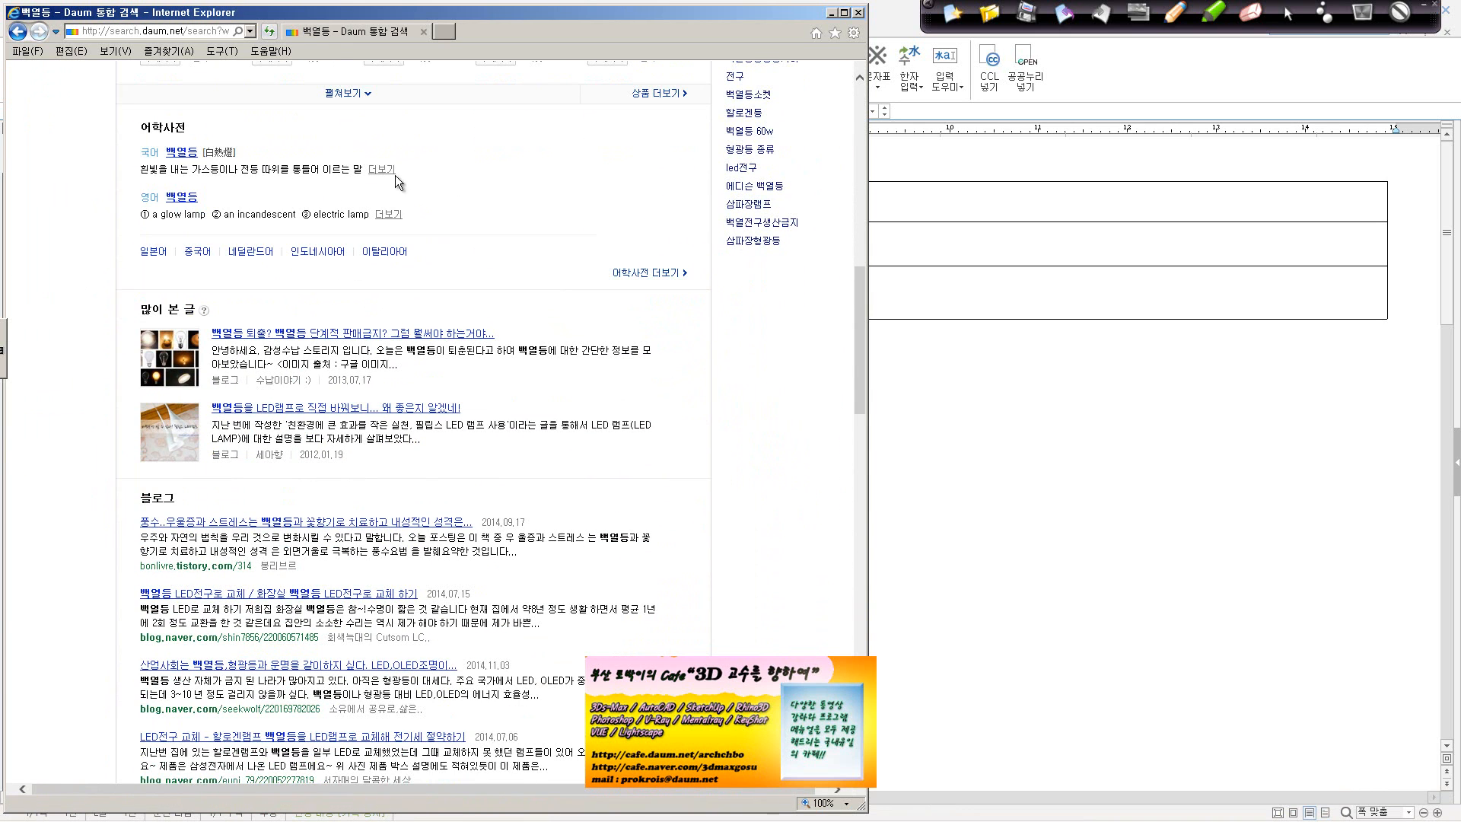
pyautogui.click(382, 170)
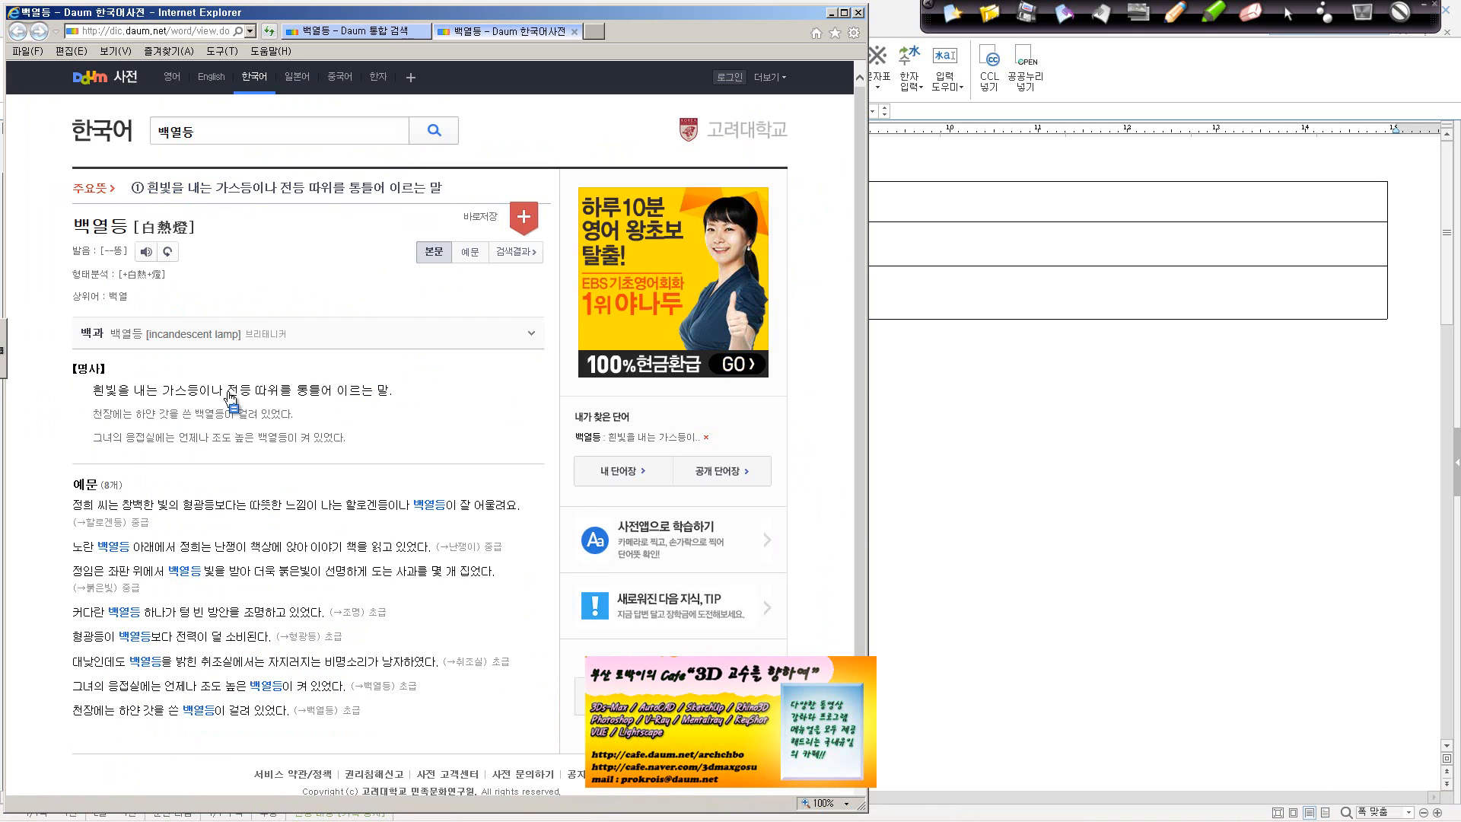
pyautogui.moveTo(394, 391); pyautogui.dragTo(92, 390)
pyautogui.hotkey('ctrl', 'c')
pyautogui.click(934, 211)
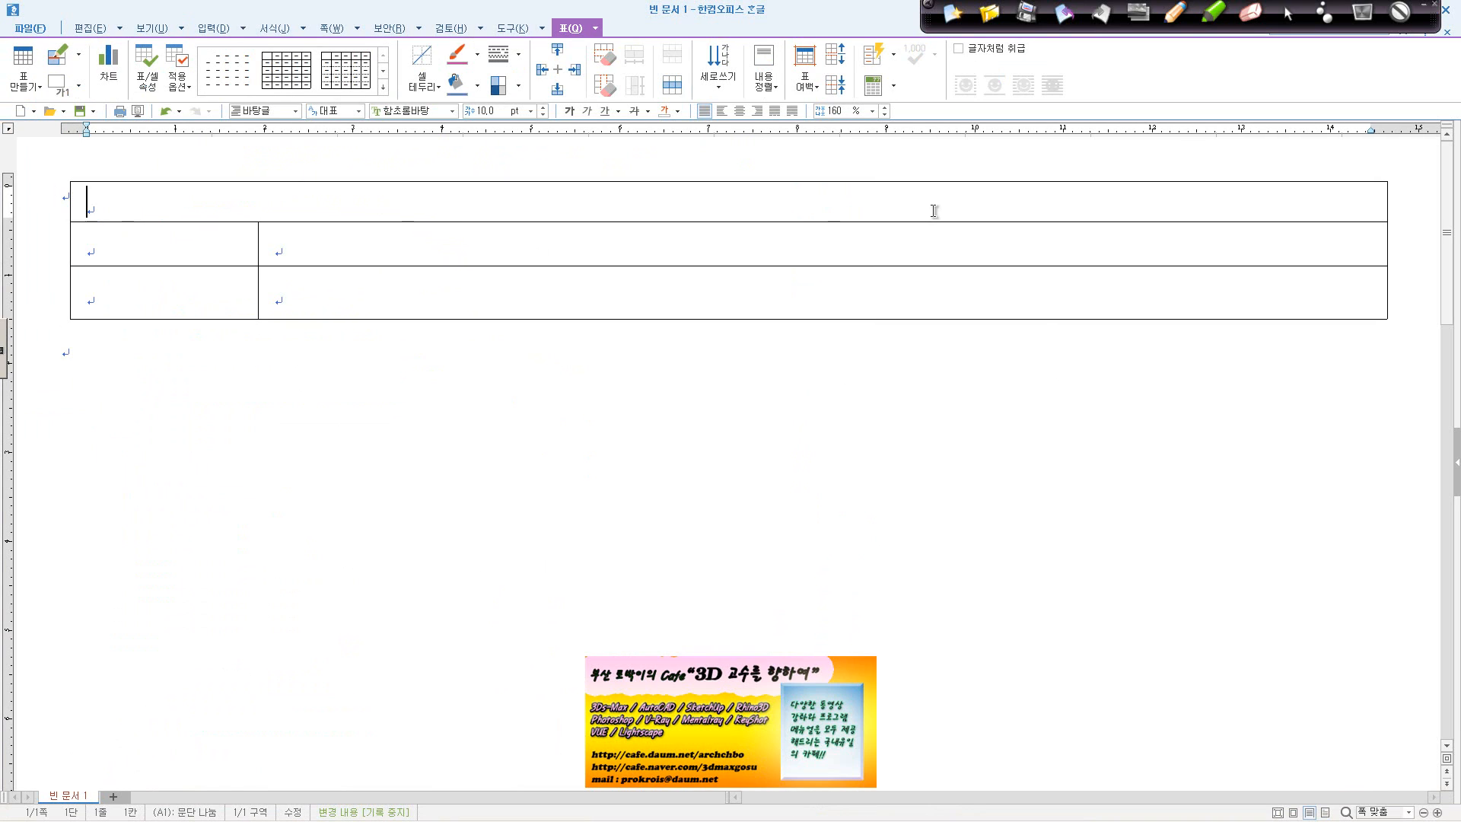
pyautogui.click(883, 248)
pyautogui.hotkey('ctrl', 'v')
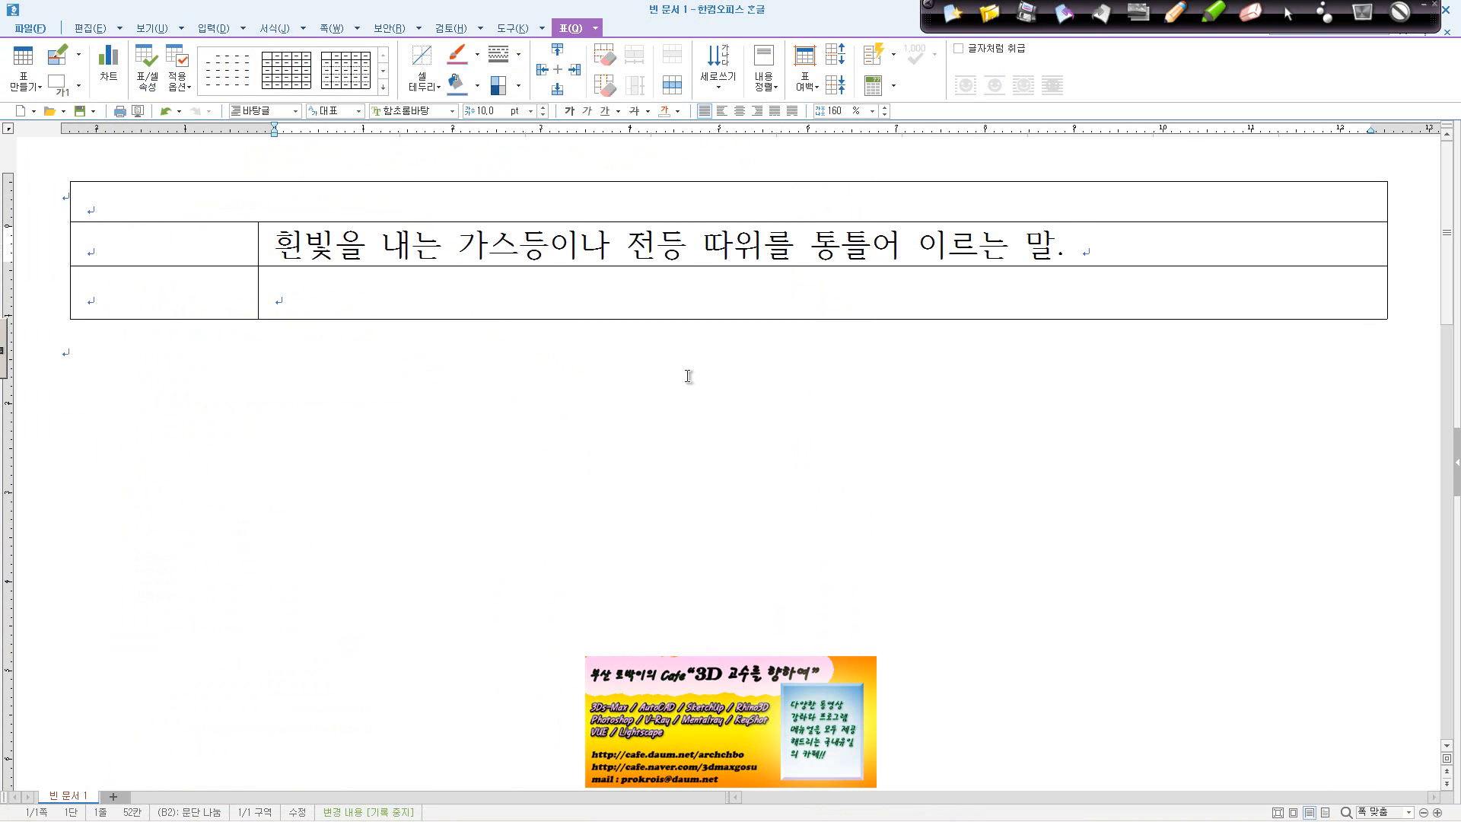
# Return to Internet Explorer, close the dictionary page and open the lit yellow bulb picture from the 백열등 image results.
pyautogui.click(212, 253)
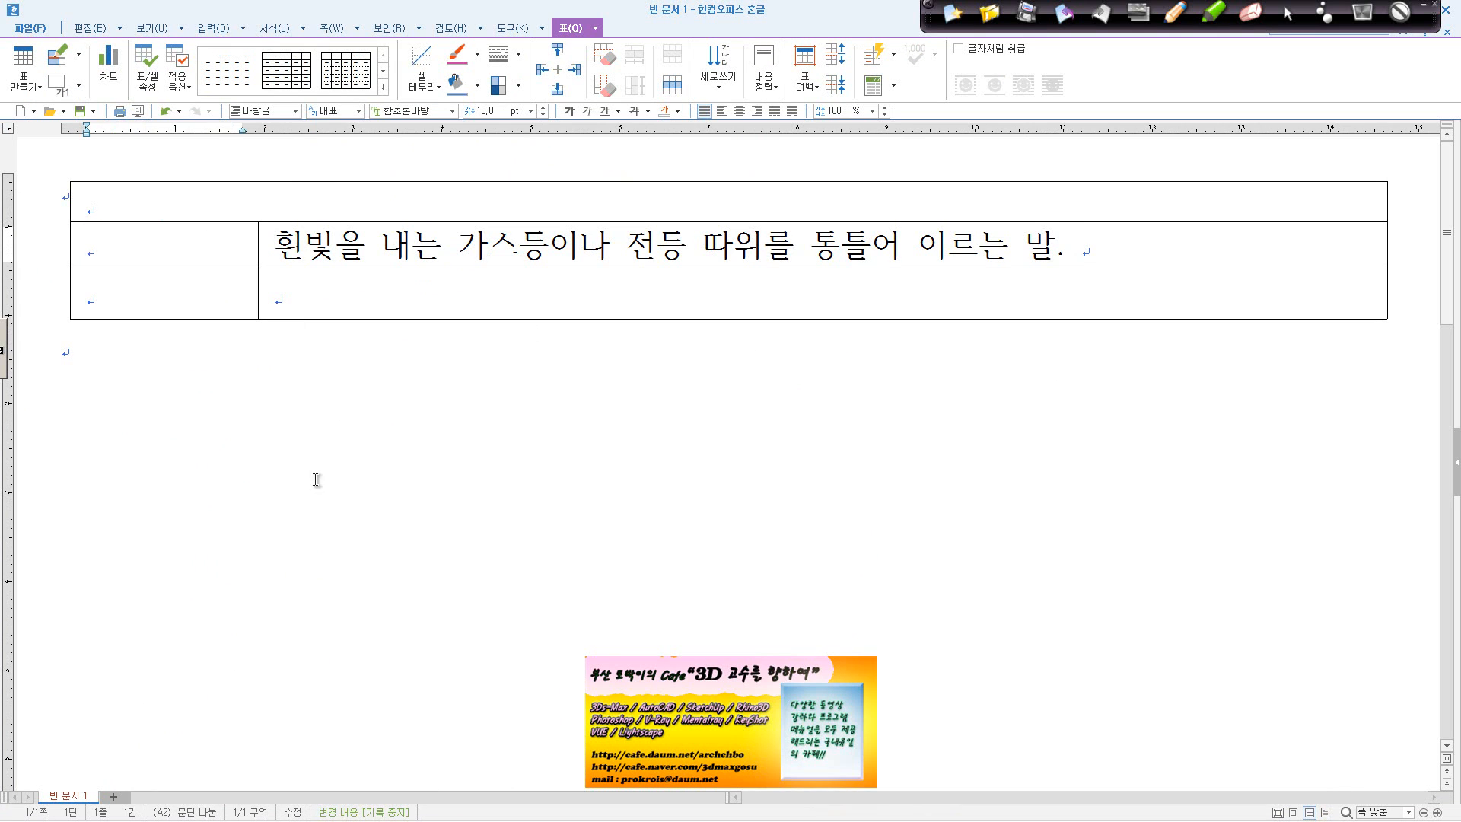
pyautogui.moveTo(354, 789)
pyautogui.moveTo(69, 777)
pyautogui.click(114, 740)
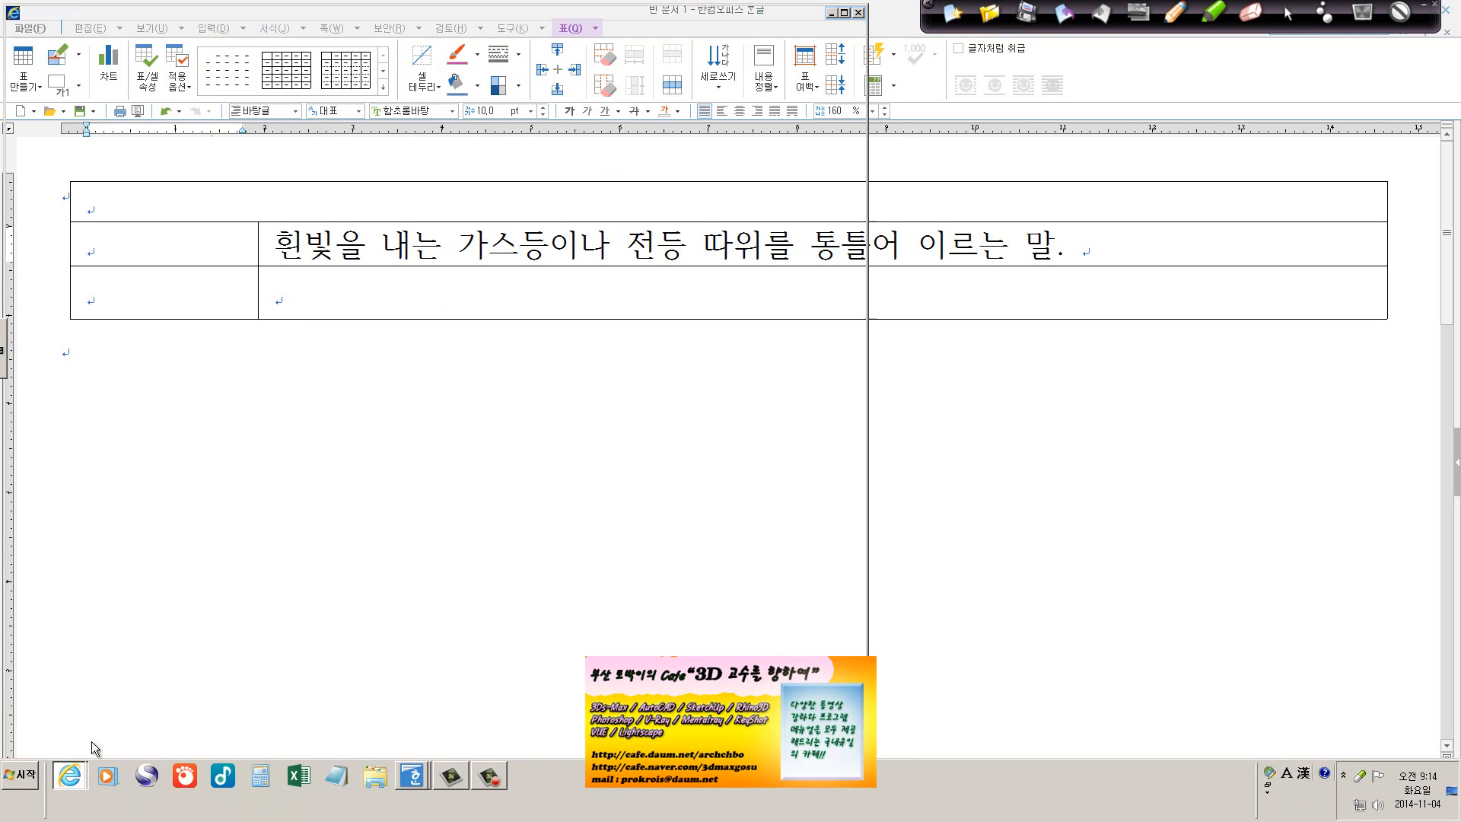
pyautogui.scroll(-1, 251, 517)
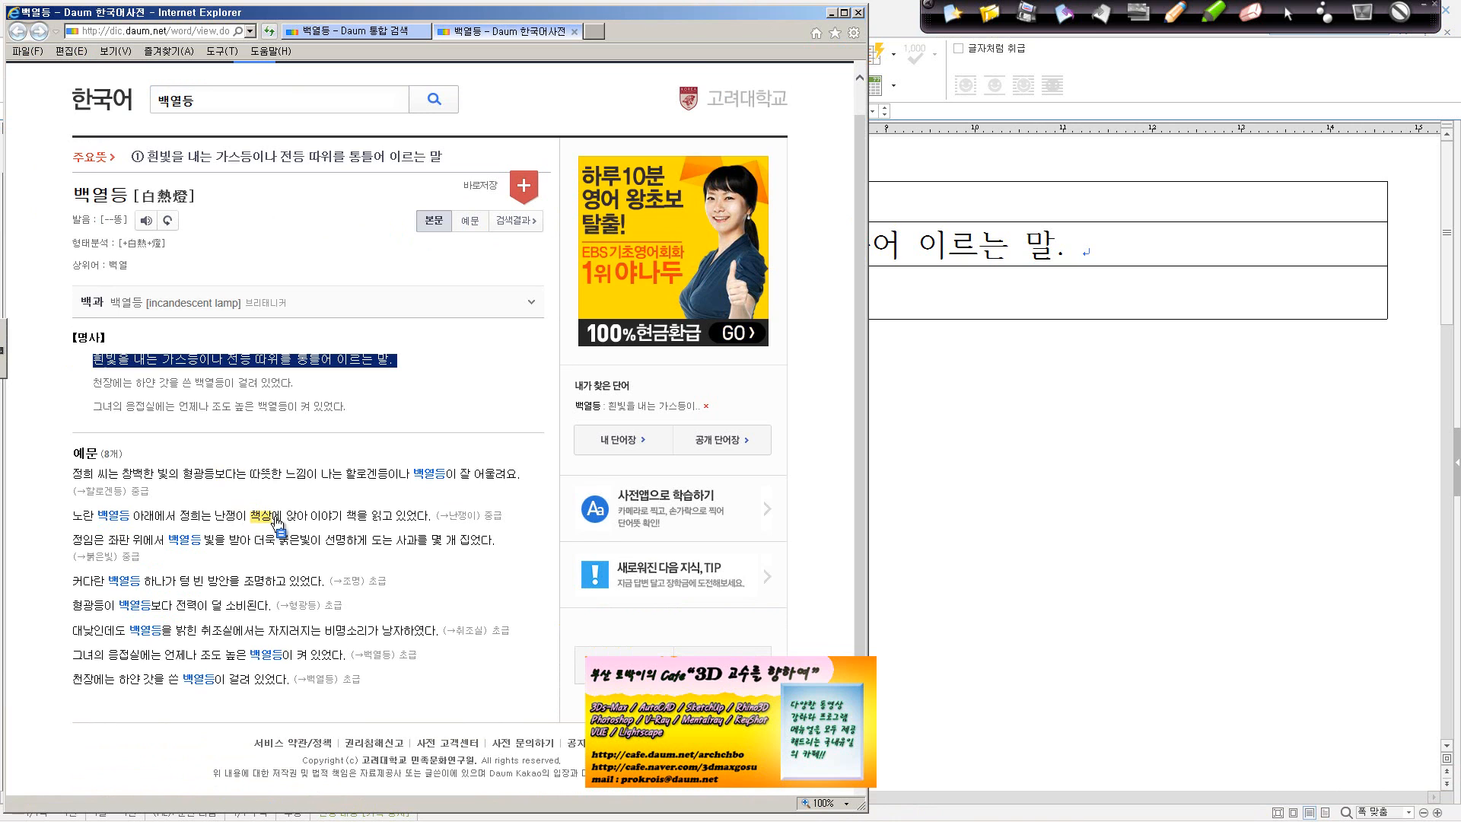
pyautogui.click(575, 31)
pyautogui.scroll(-5, 288, 409)
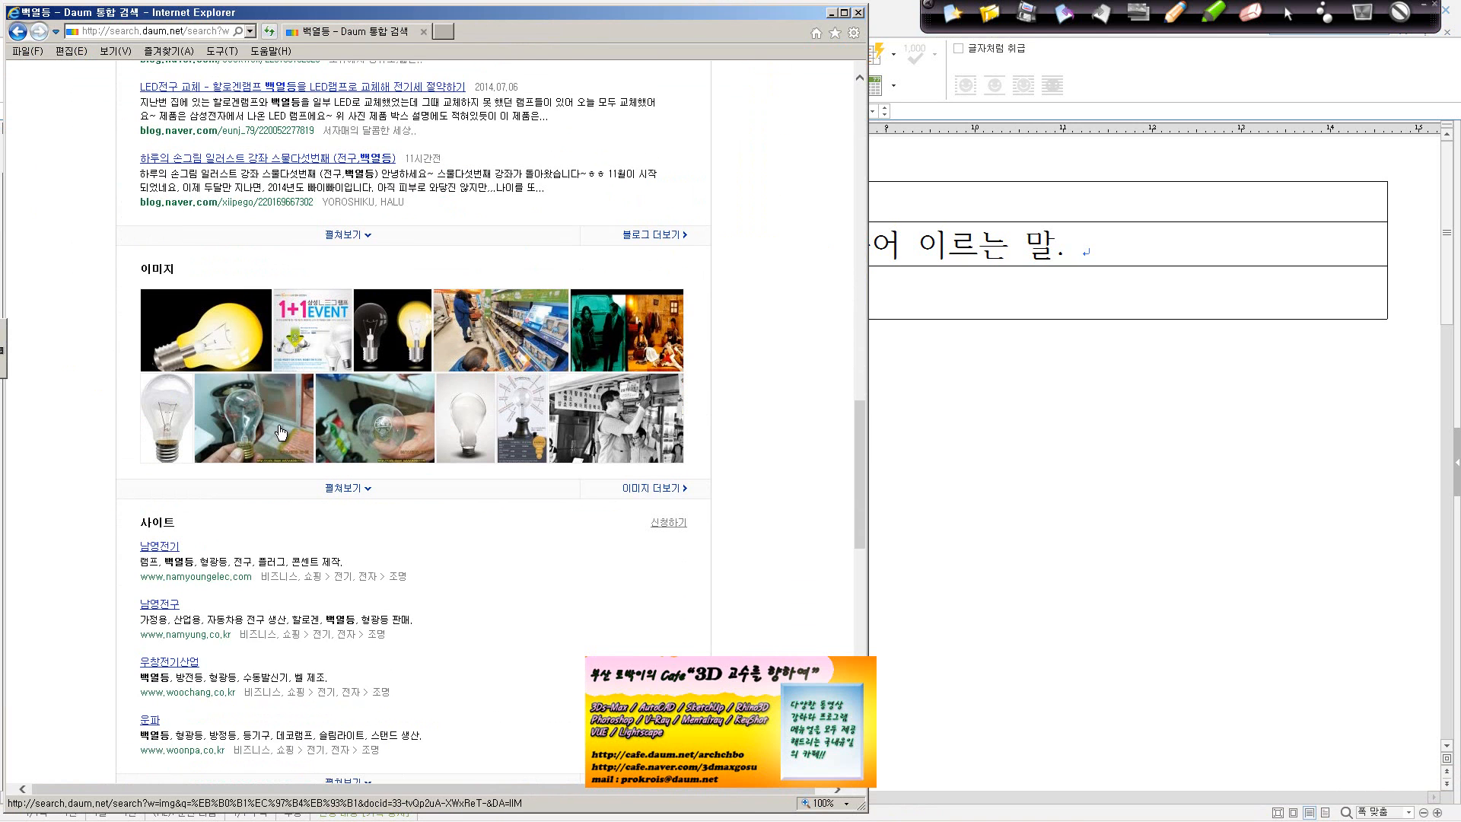
pyautogui.click(288, 409)
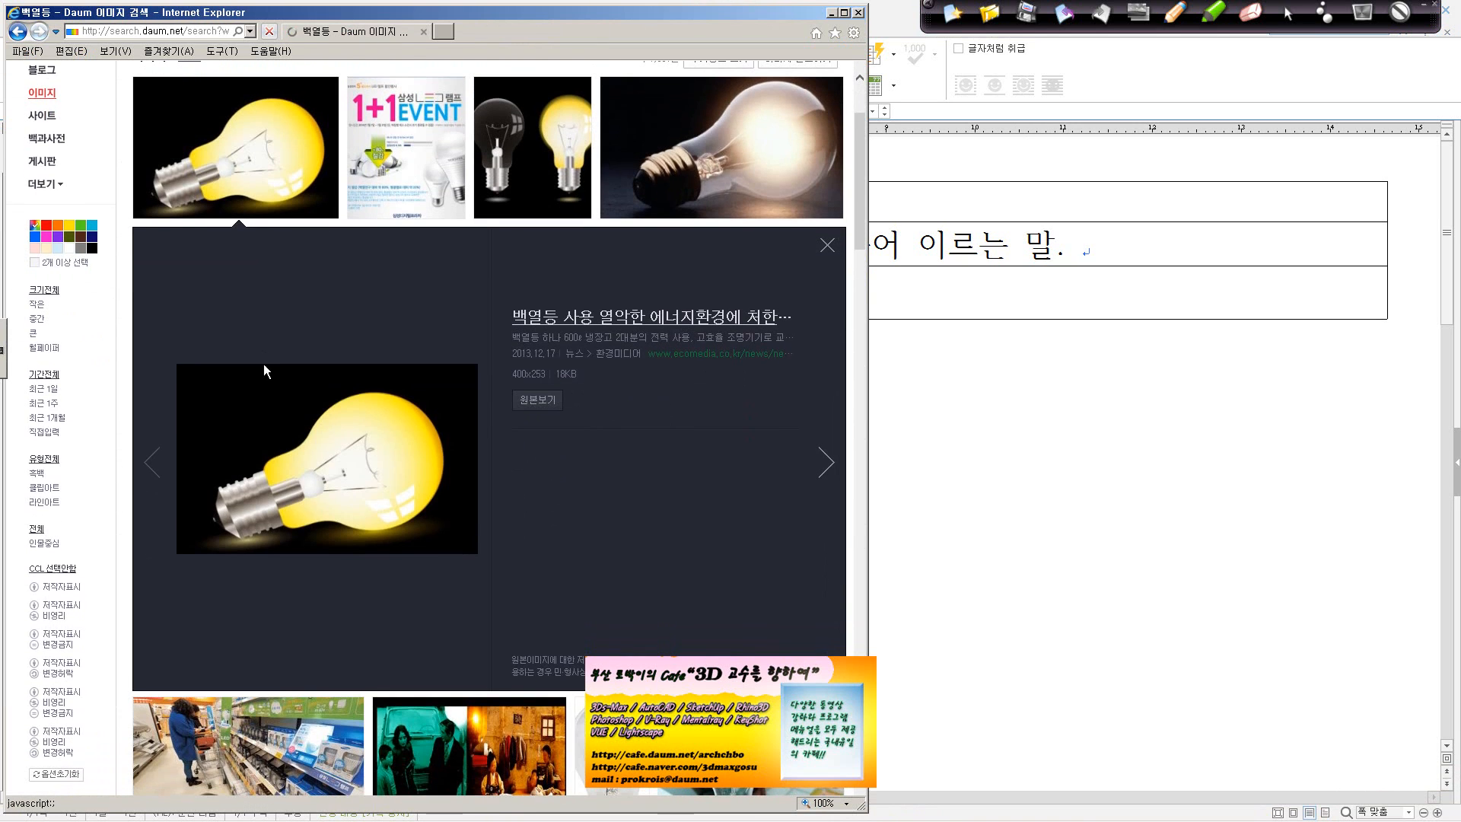
# Capture the enlarged bulb picture with the Windows snipping tool (캡처 도구) and save it as the JPEG 백열등 in the documents library.
pyautogui.click(17, 776)
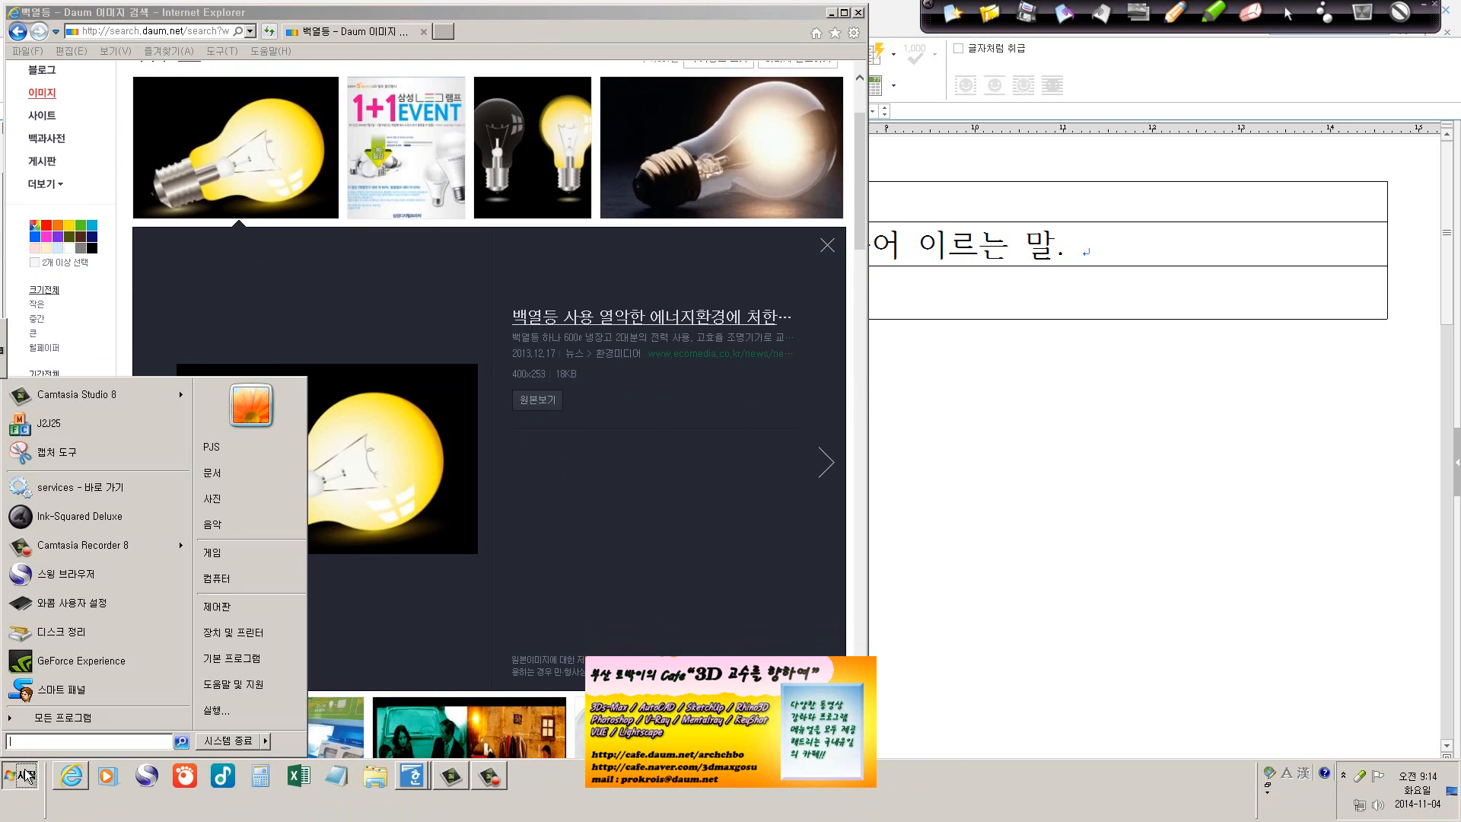
pyautogui.click(131, 460)
pyautogui.moveTo(179, 365); pyautogui.dragTo(478, 554)
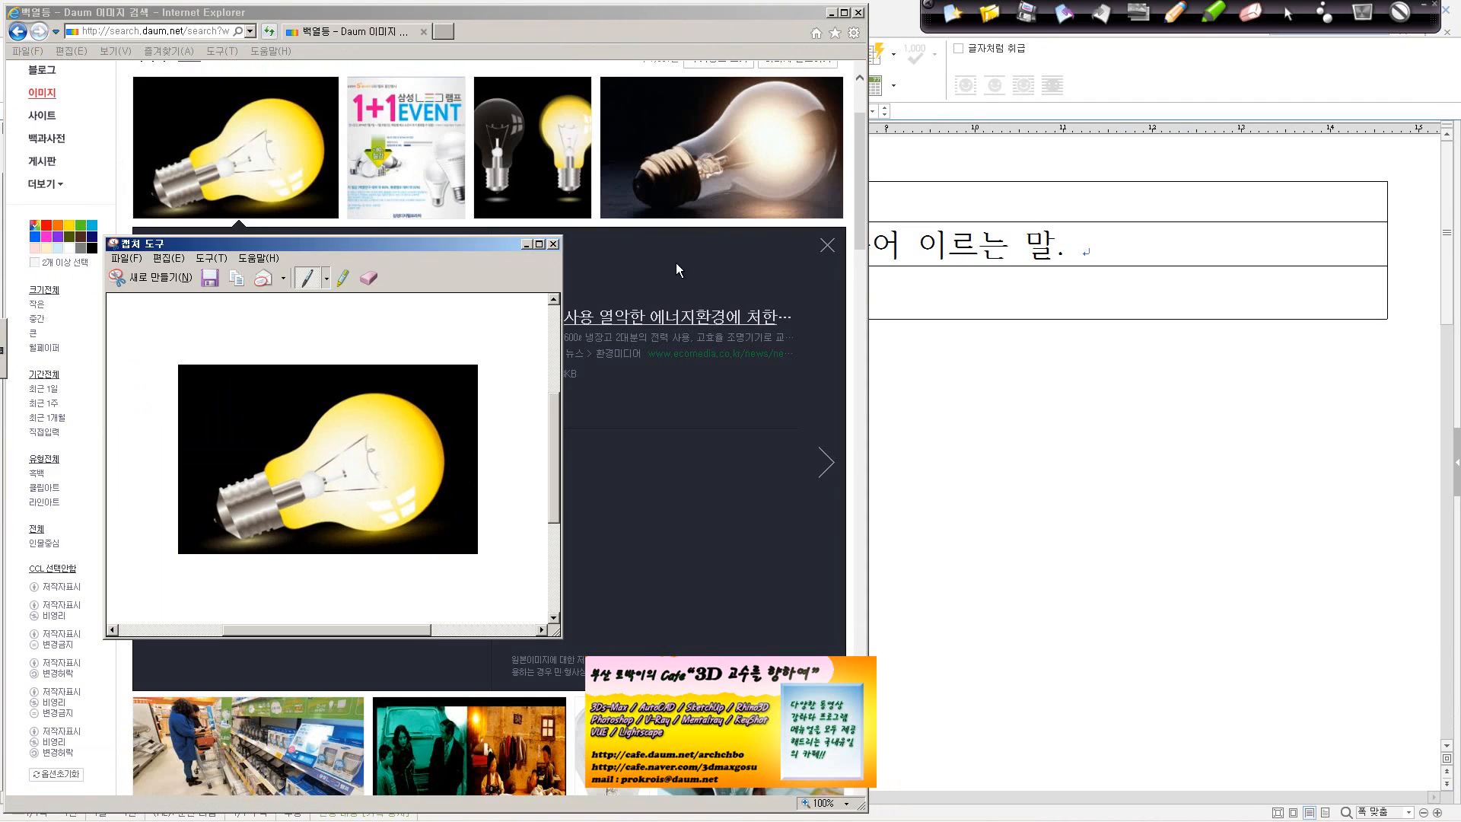
pyautogui.click(210, 277)
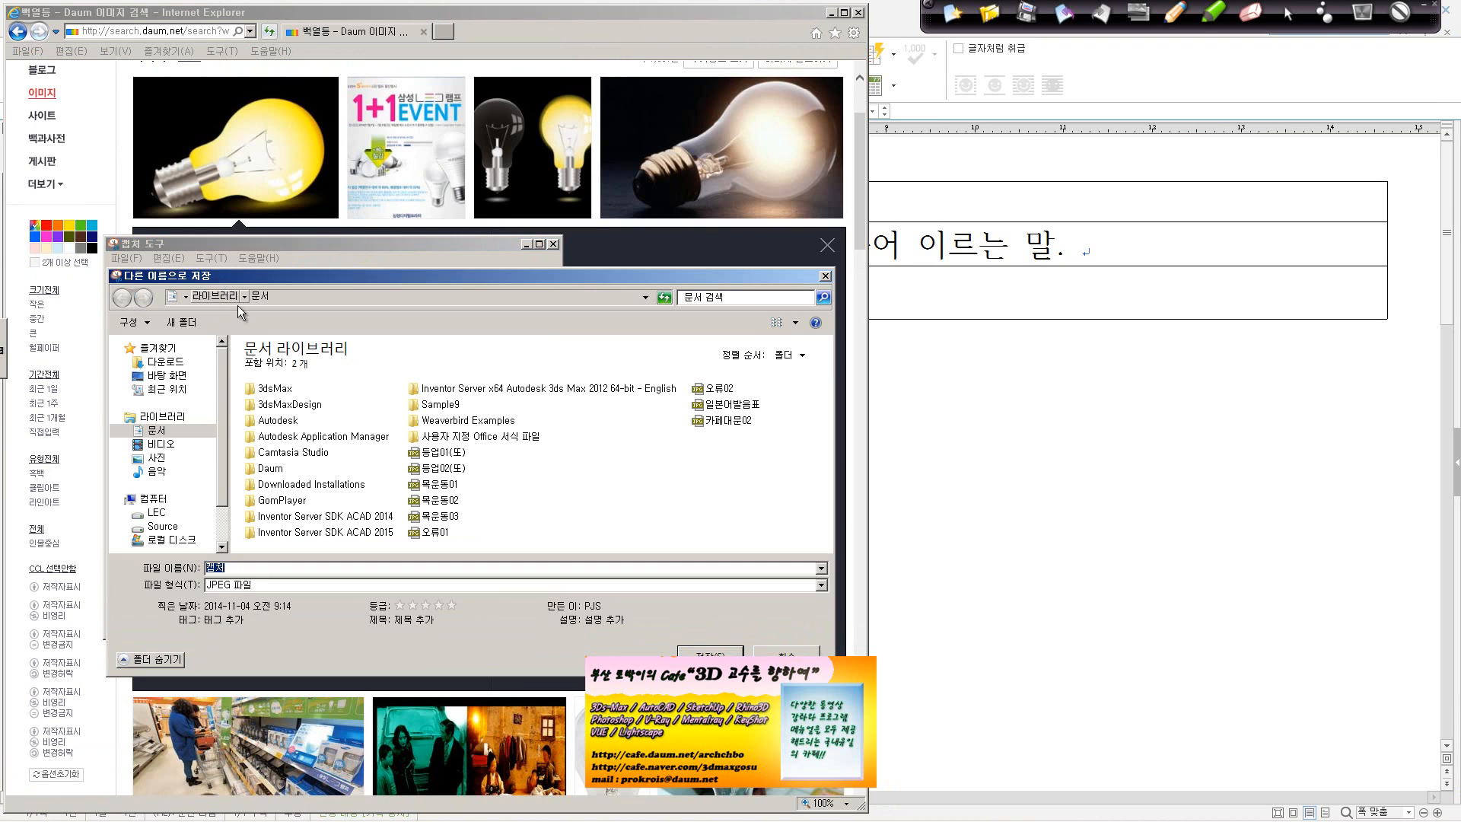
pyautogui.write('ㅁ')
pyautogui.write('열등')
pyautogui.press('Return')
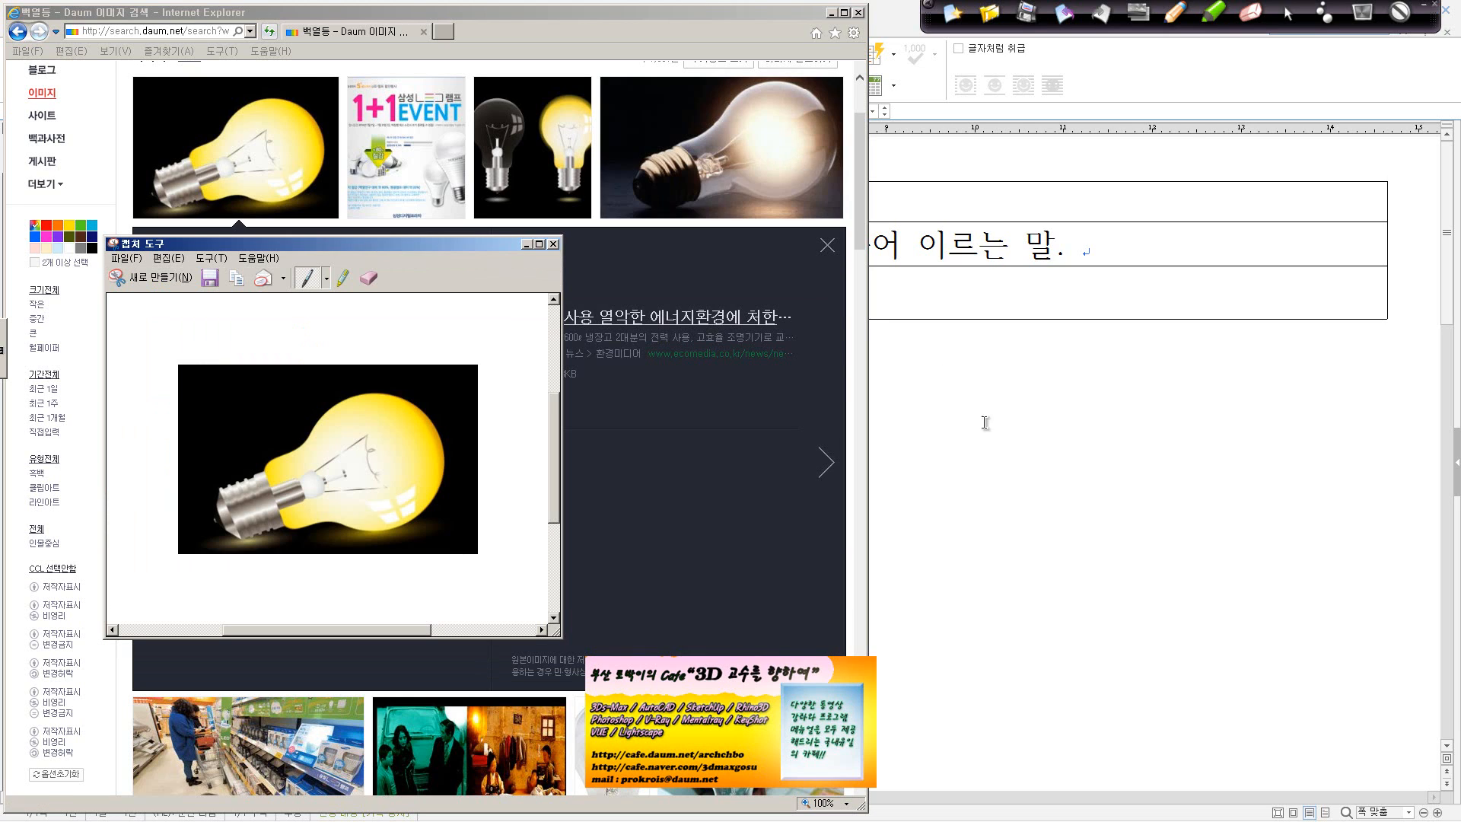
# Switch back to the 한글 document and place the cursor in the empty cell beside the pasted definition.
pyautogui.click(924, 412)
pyautogui.click(158, 242)
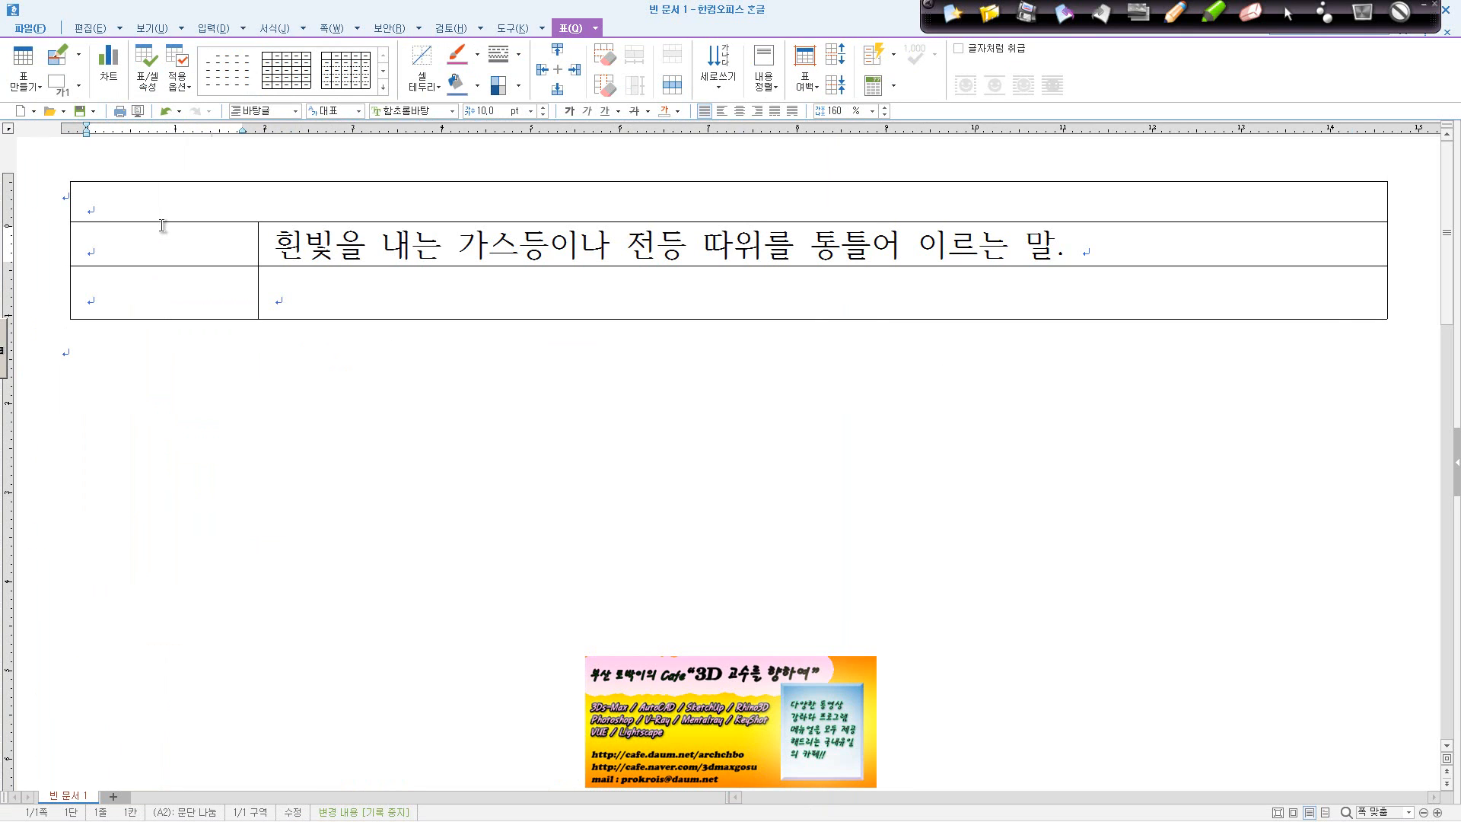
pyautogui.rightClick(164, 226)
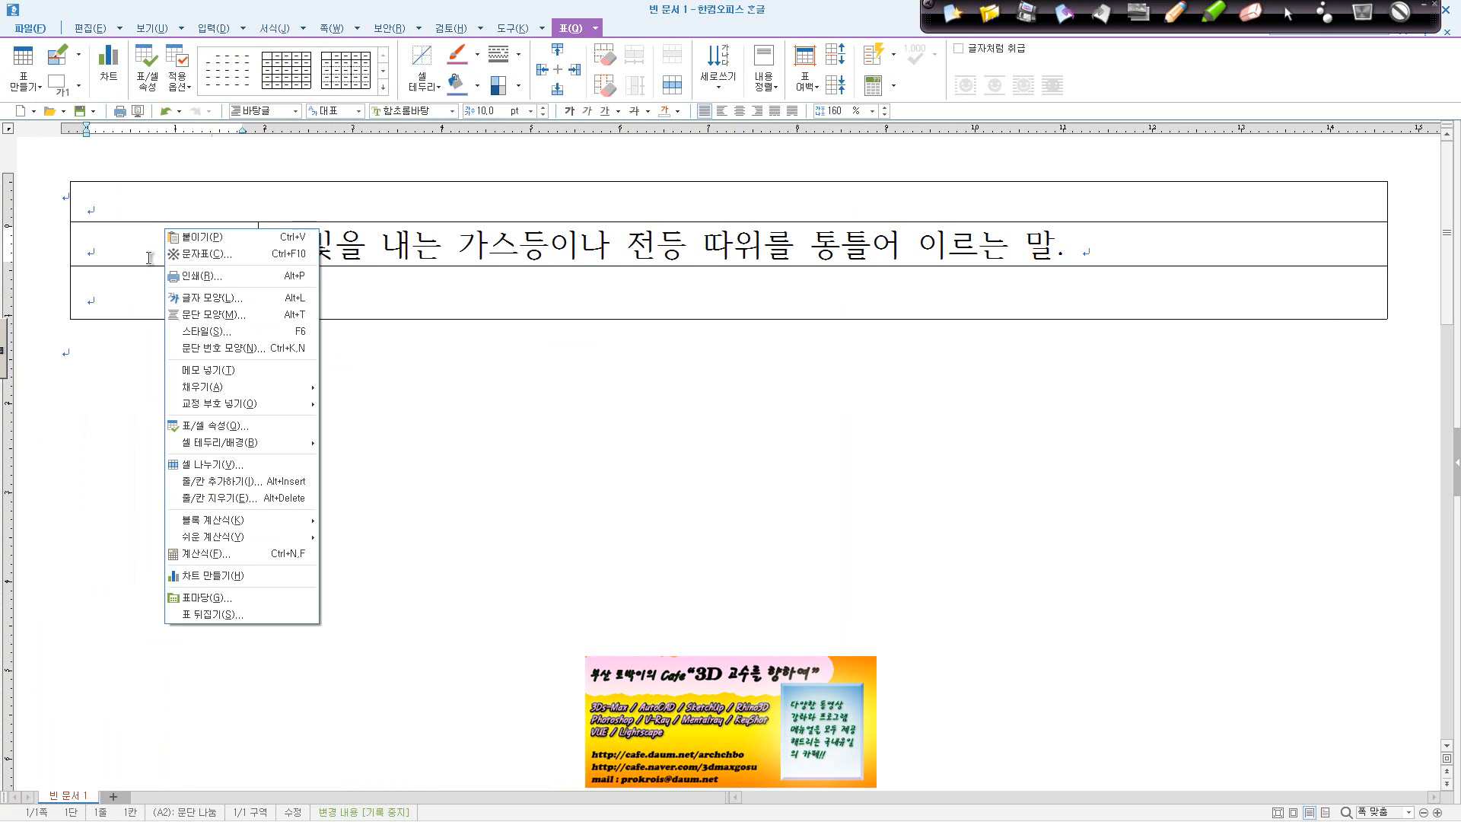
pyautogui.click(144, 245)
pyautogui.rightClick(143, 245)
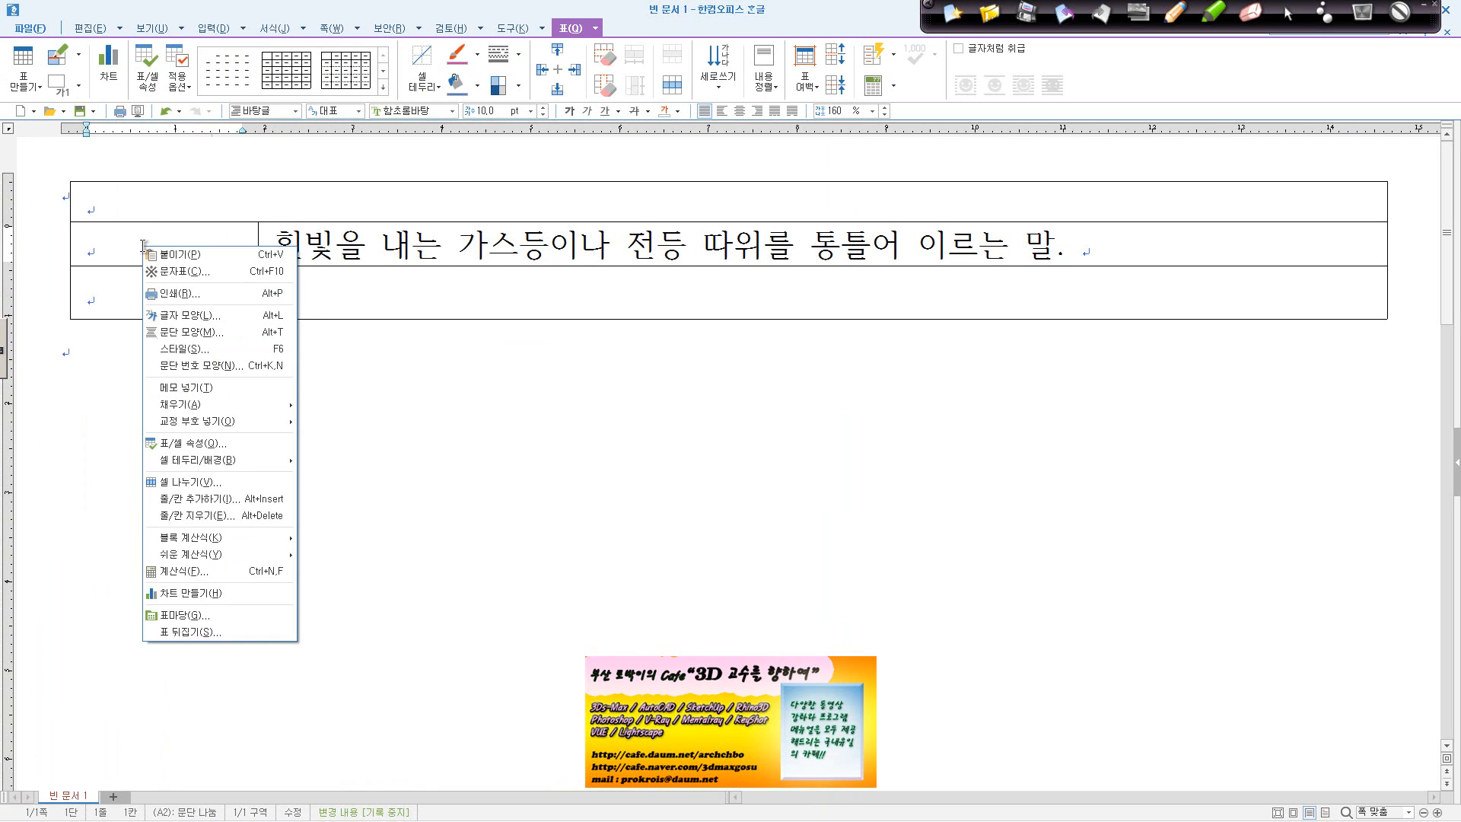
pyautogui.click(113, 242)
# Insert the 백열등 picture from the documents library into the cell beside the definition, about 6.2 × 3.9 mm in size.
pyautogui.click(214, 28)
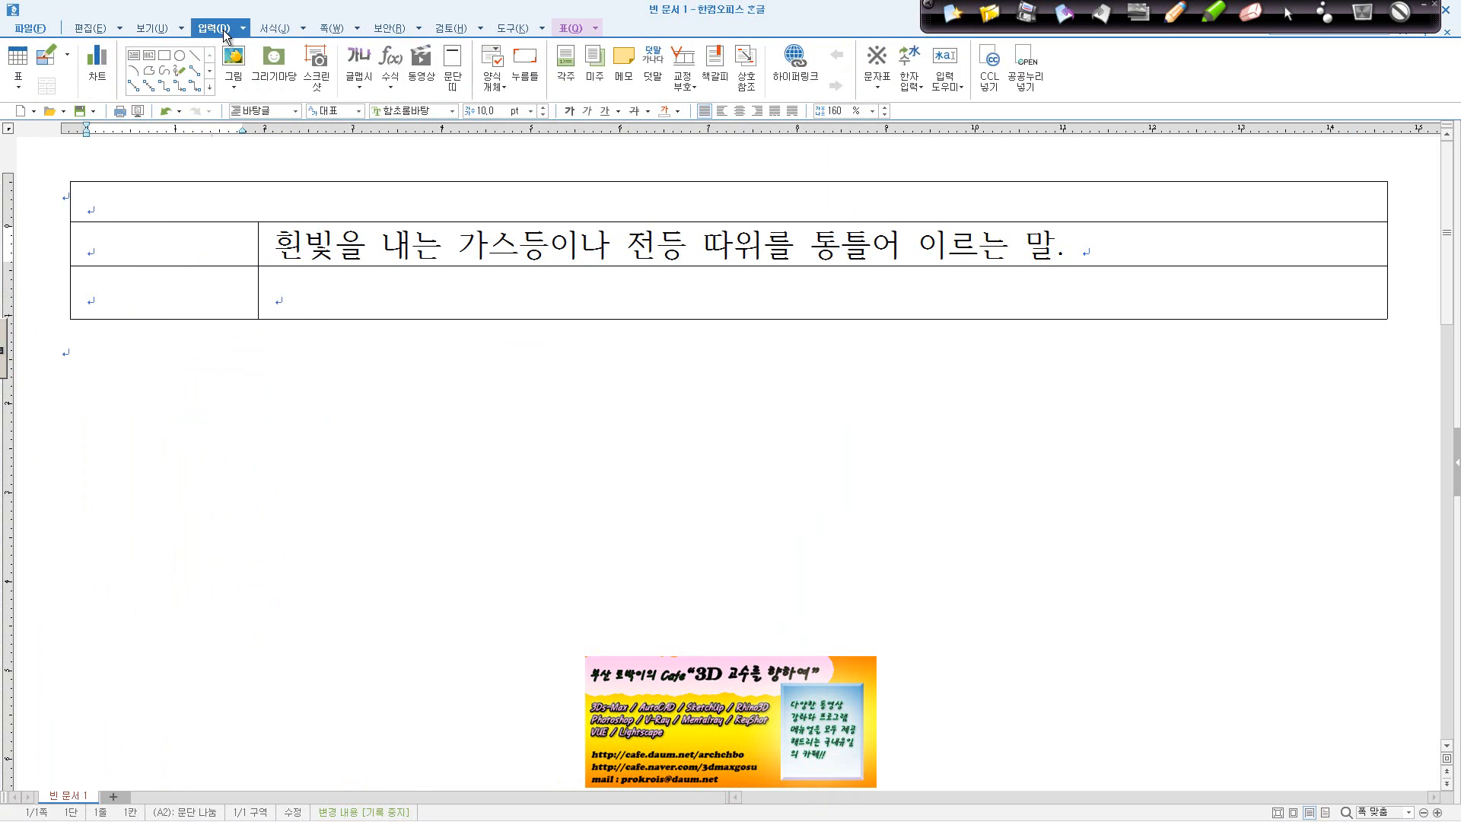
pyautogui.click(242, 82)
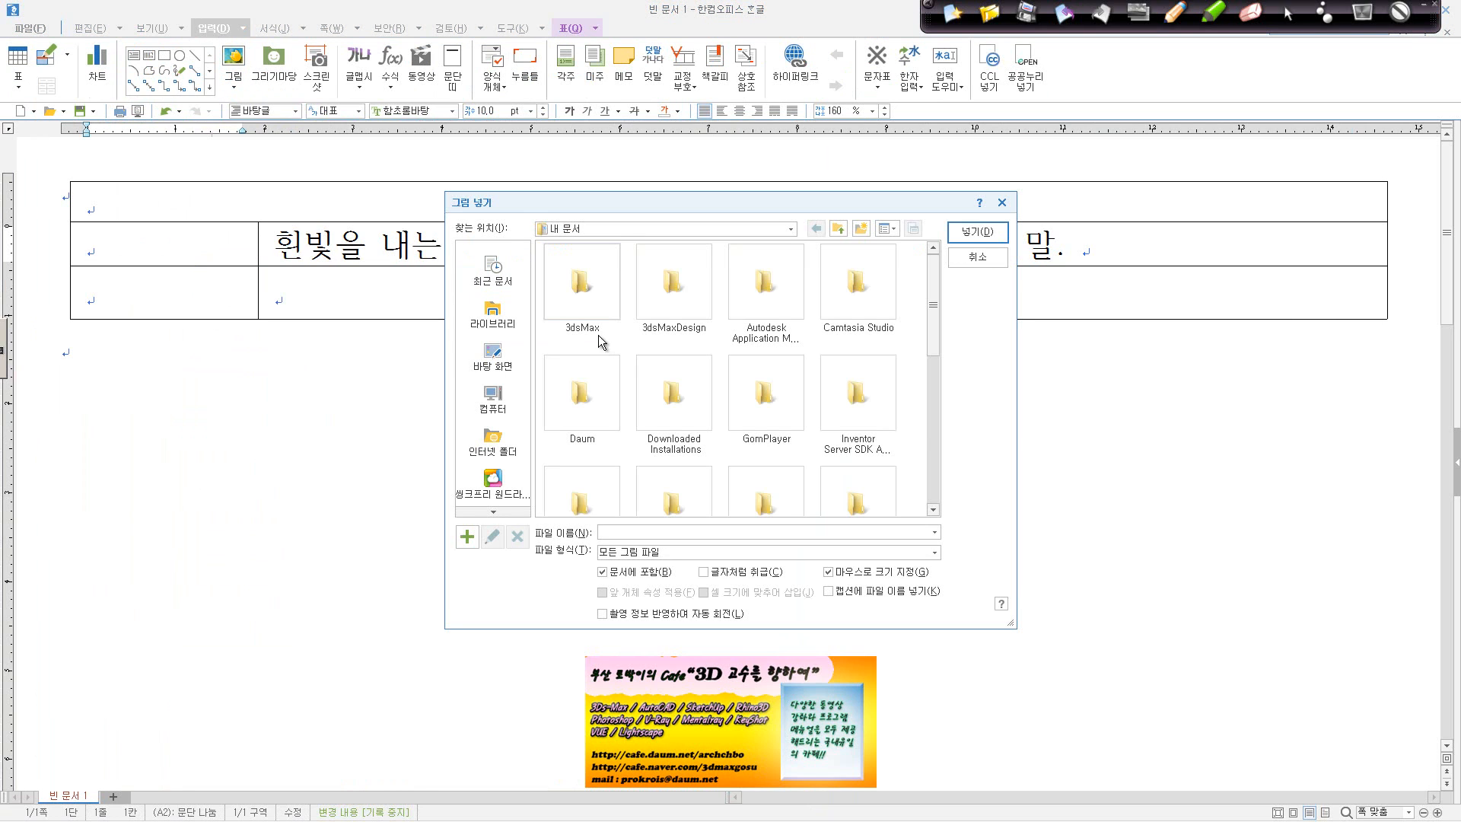
pyautogui.click(493, 315)
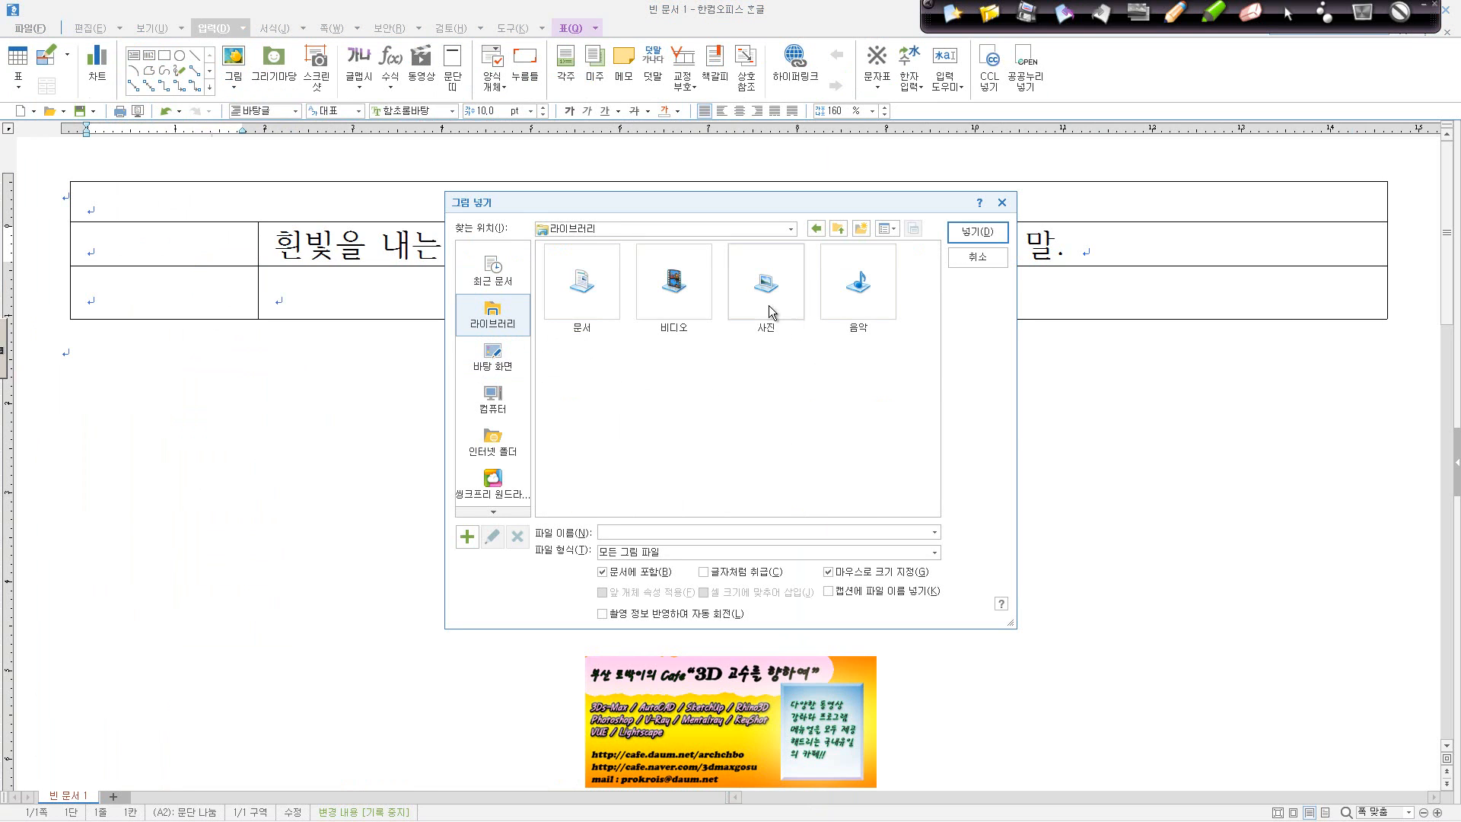
pyautogui.doubleClick(596, 292)
pyautogui.scroll(-5, 787, 394)
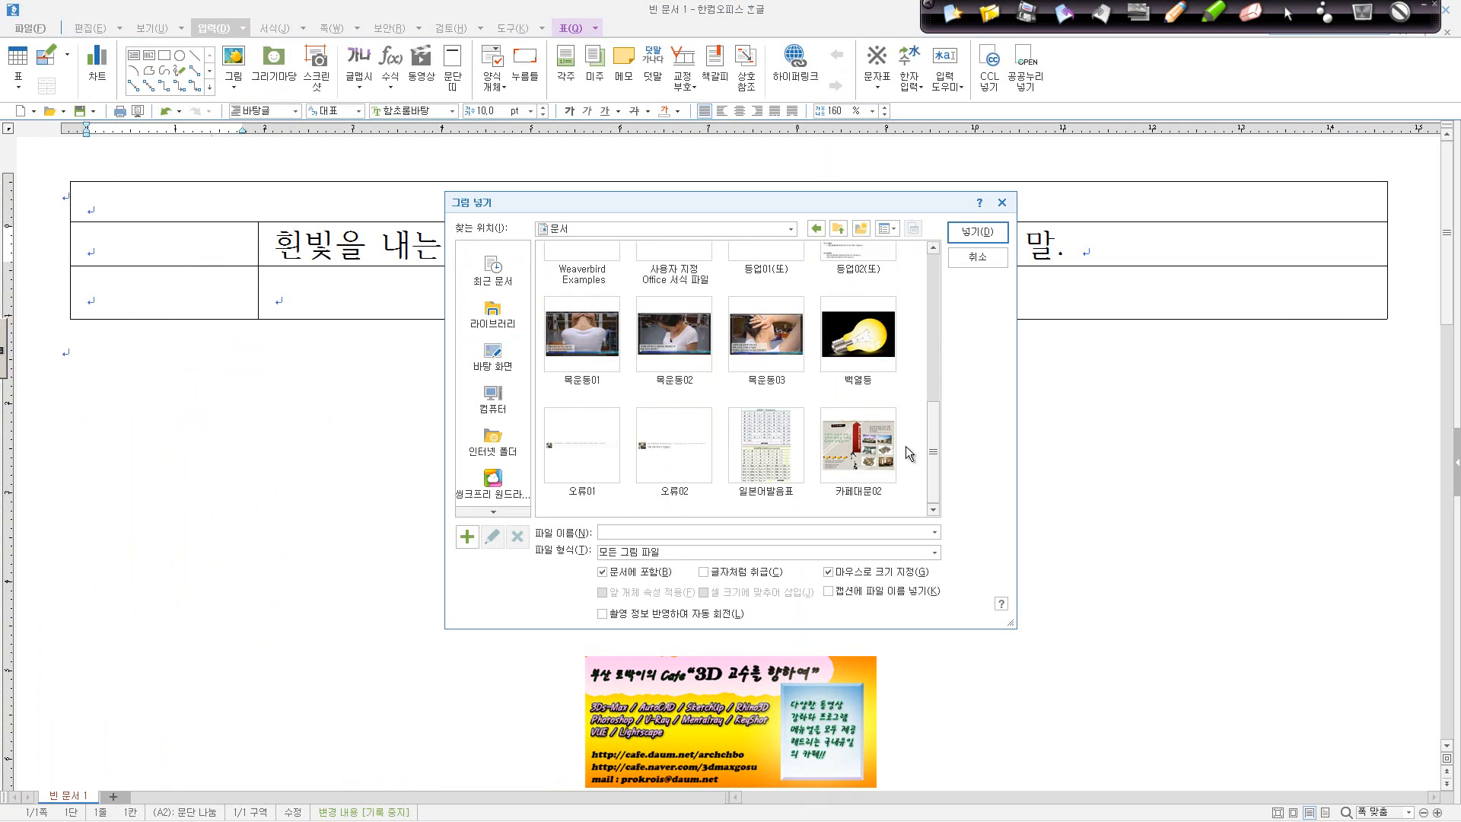
pyautogui.click(880, 346)
pyautogui.click(978, 231)
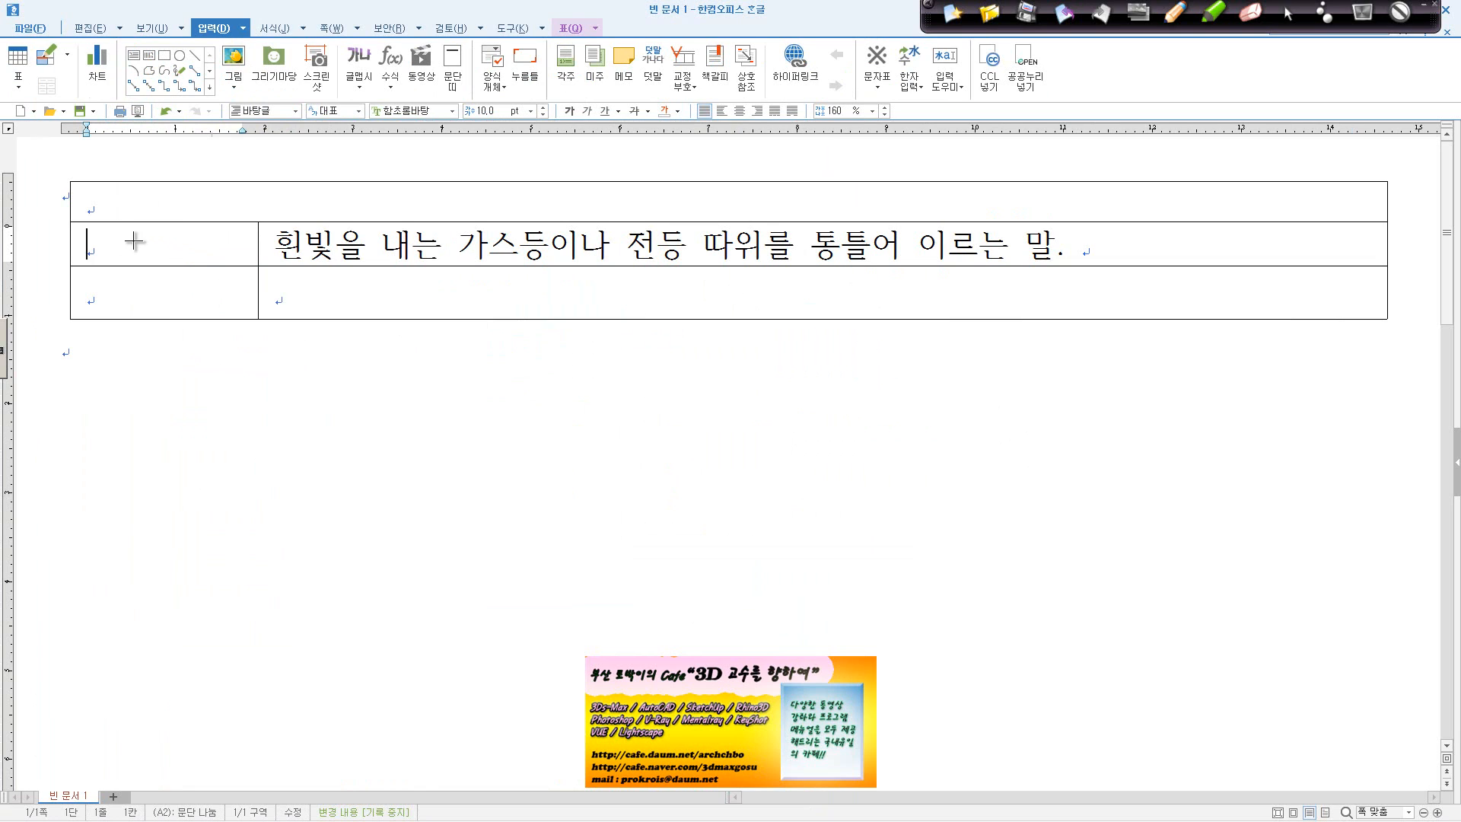
pyautogui.moveTo(107, 234); pyautogui.dragTo(161, 268)
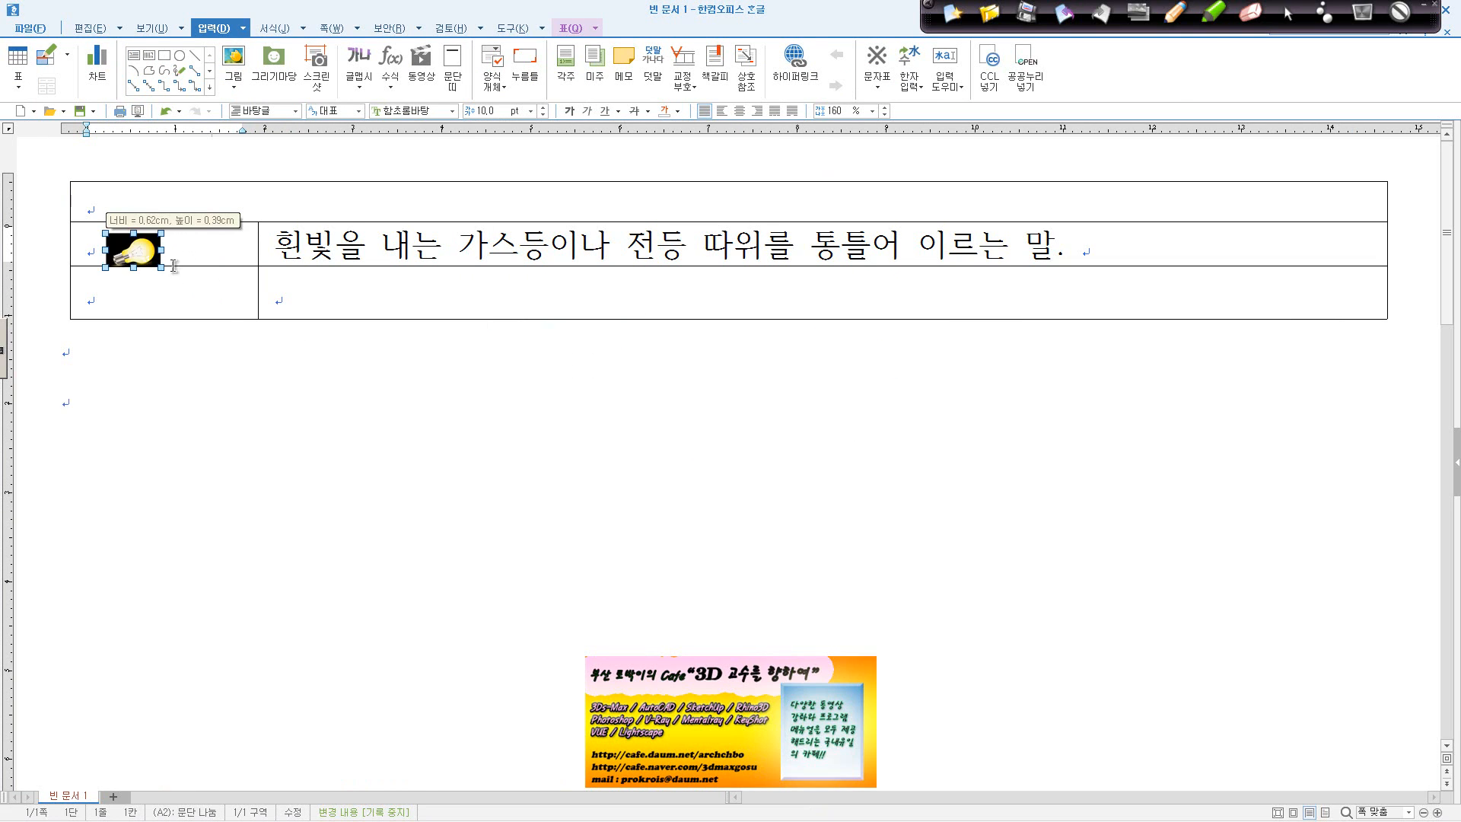
# Add four blank lines to the picture's cell to increase the row height.
pyautogui.click(221, 256)
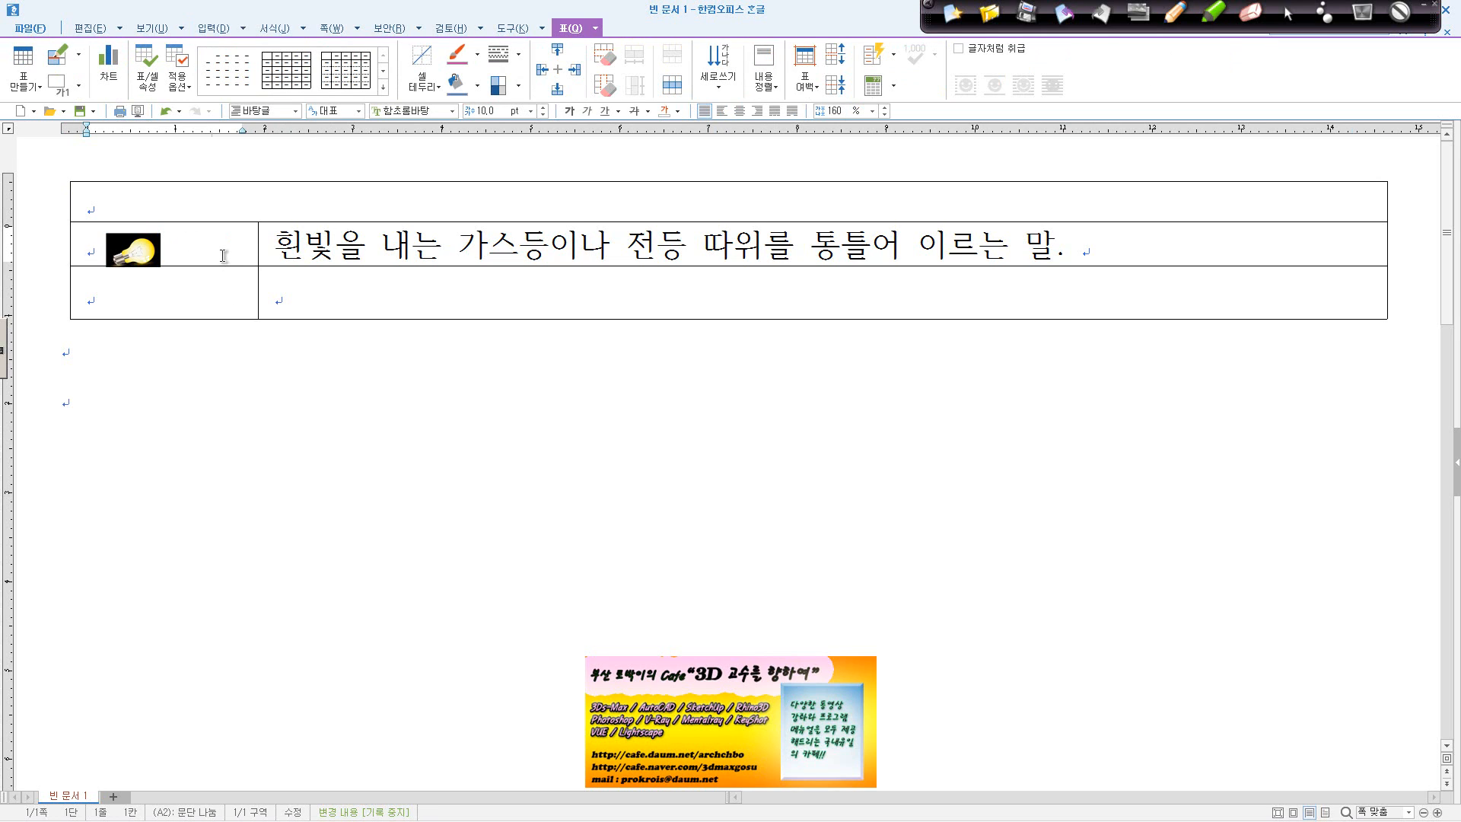
pyautogui.press('Return')
pyautogui.press('Return')
pyautogui.press('Return')
pyautogui.press('Return')
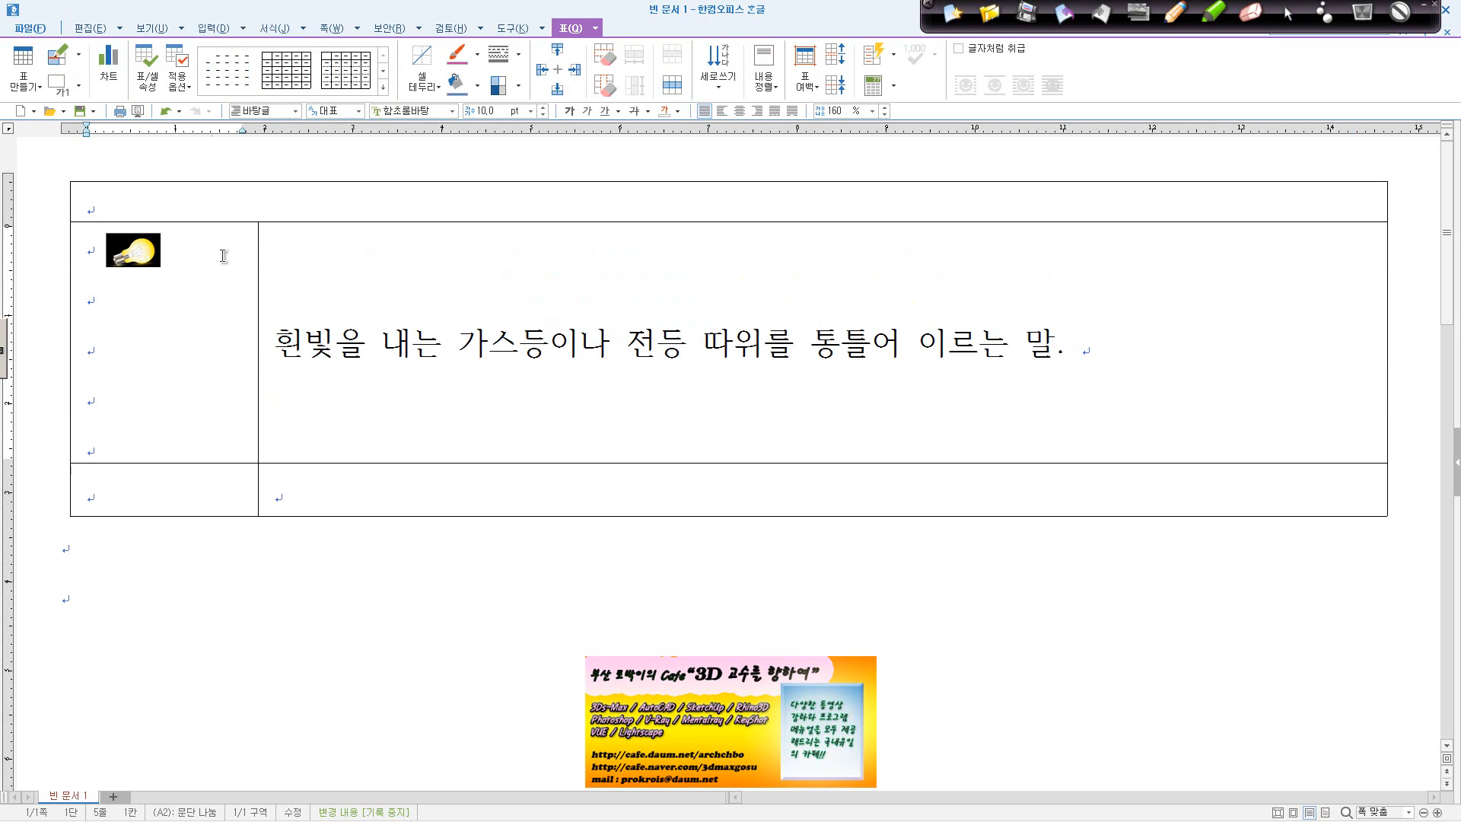
# Enlarge the bulb picture freehand to about 18 × 23.8 mm so it spans the cell's width.
pyautogui.click(137, 261)
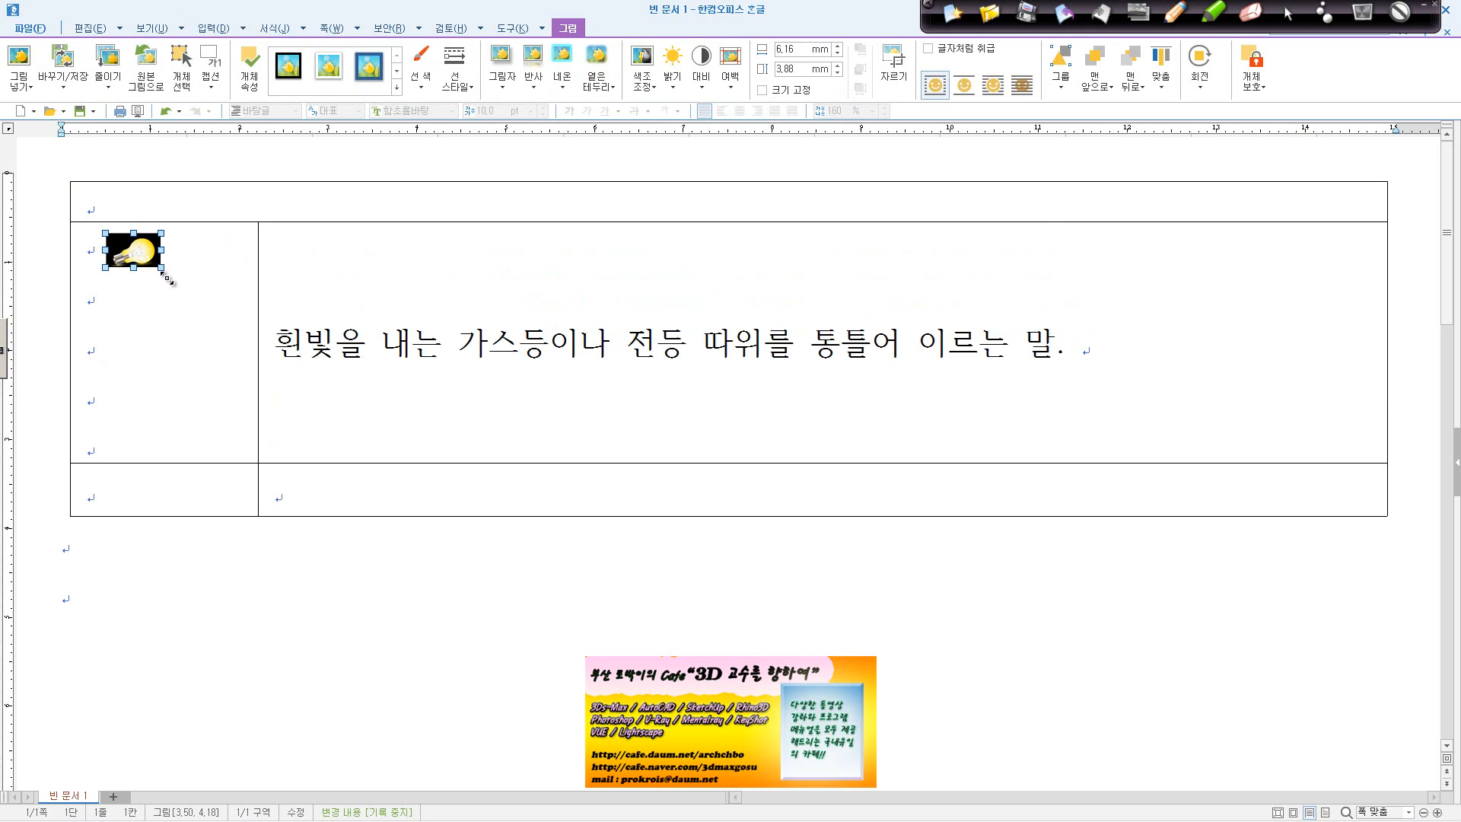
pyautogui.moveTo(165, 276); pyautogui.dragTo(176, 444)
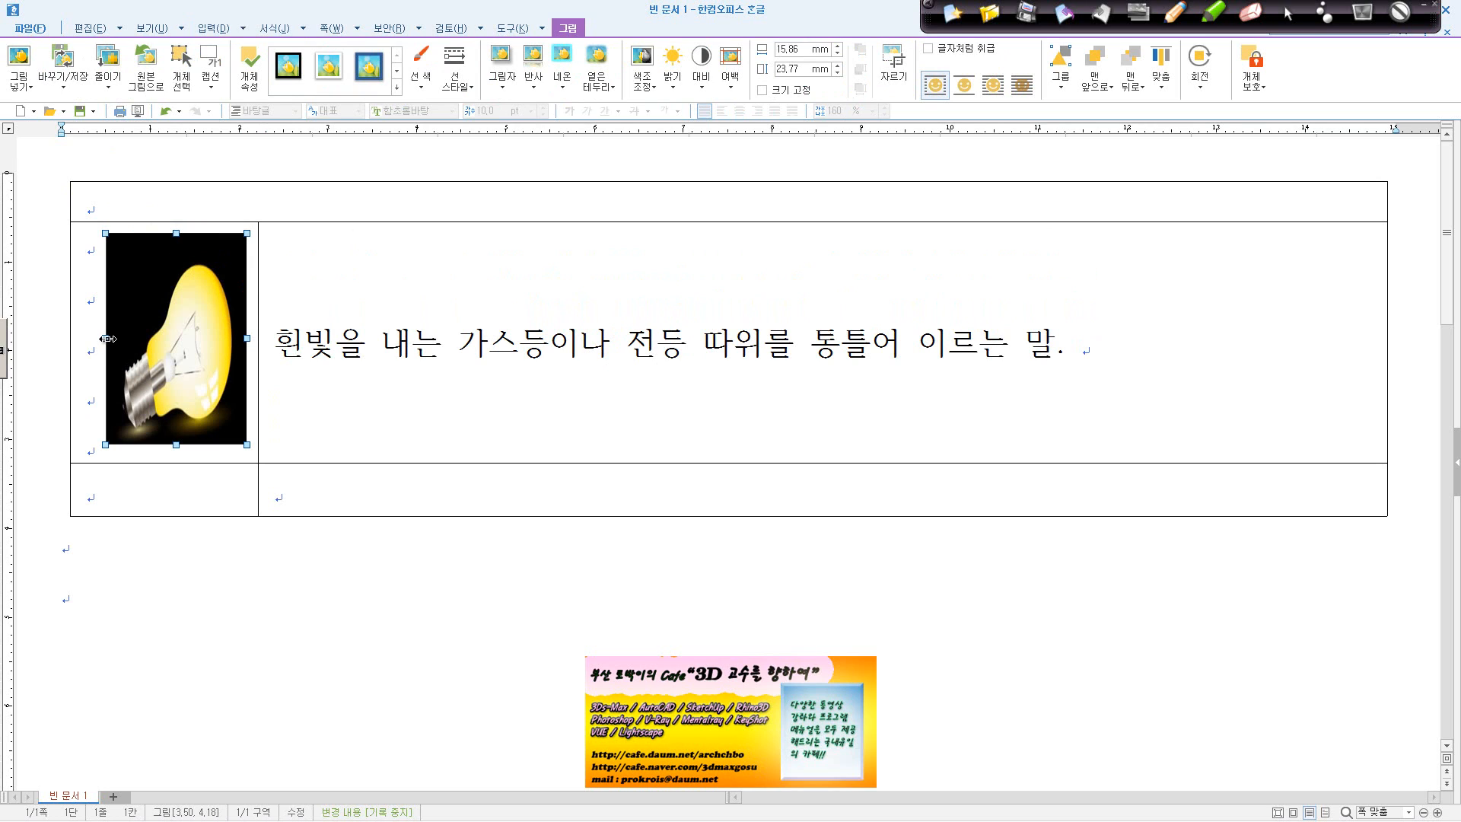
pyautogui.moveTo(108, 339); pyautogui.dragTo(86, 339)
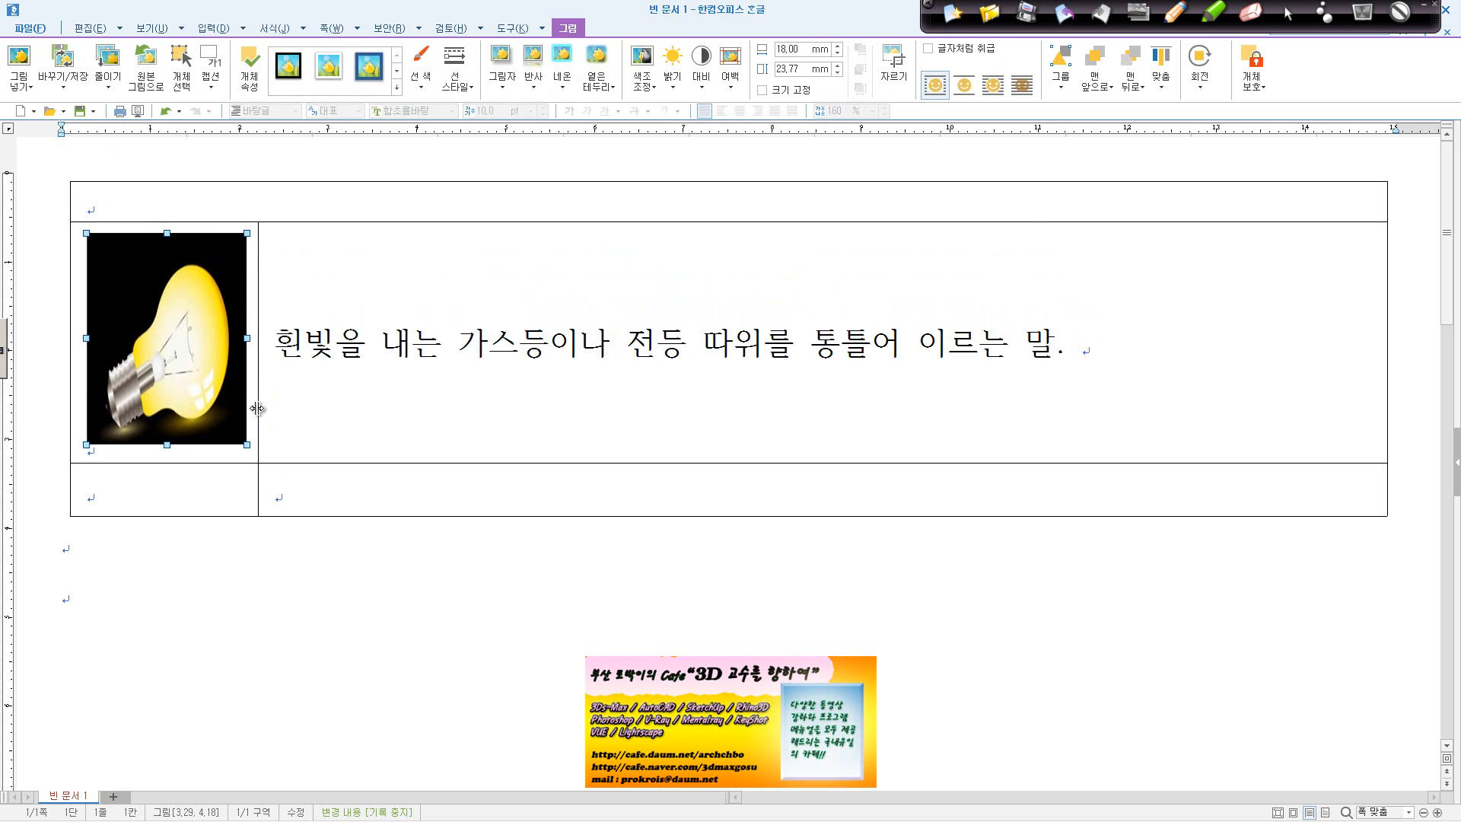
# Set the bulb picture to 18 mm wide and 20 mm high with its size locked (크기 고정), and remove the cell's last blank line.
pyautogui.doubleClick(222, 406)
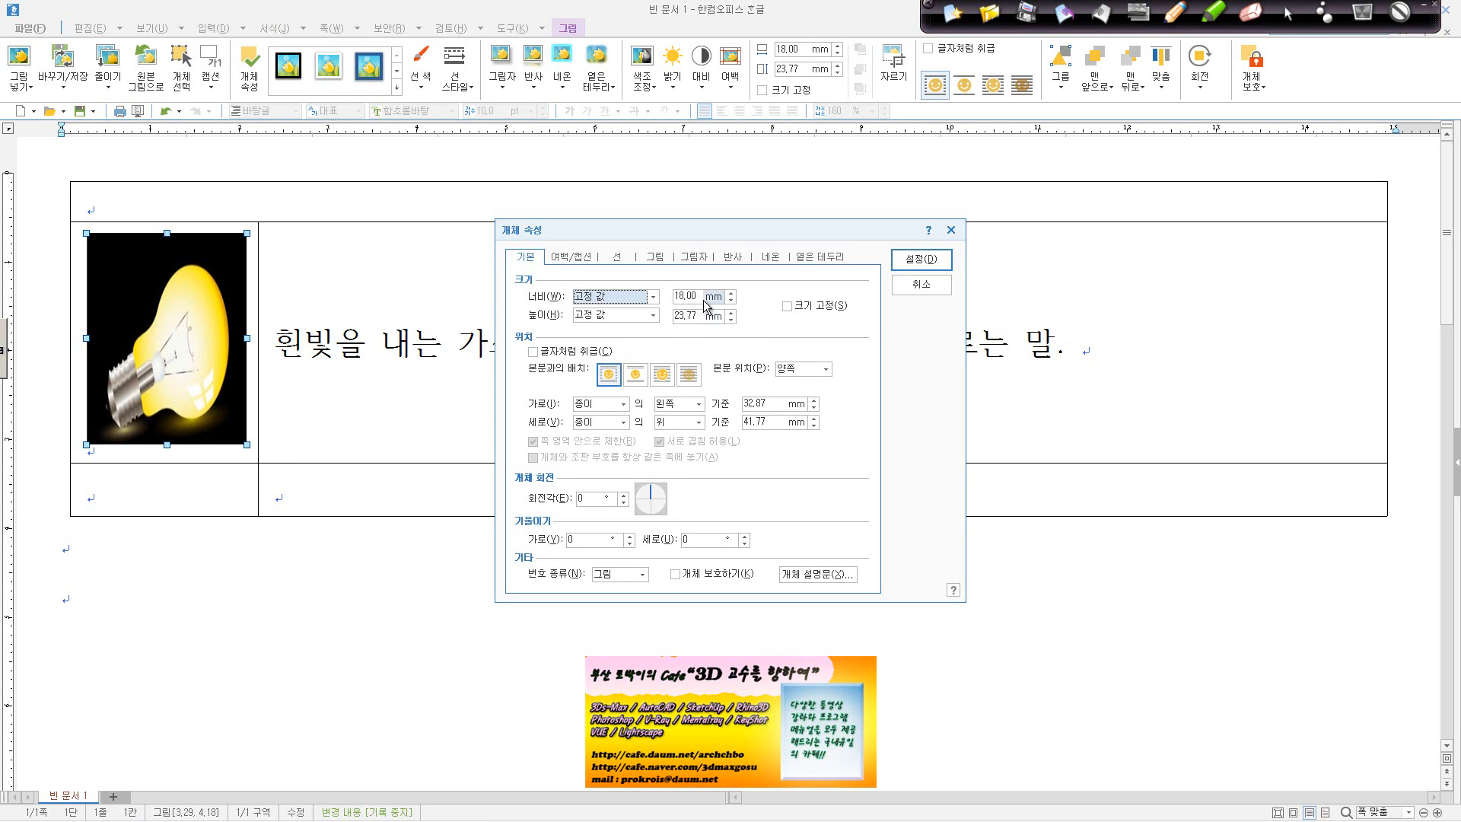
pyautogui.press('Tab')
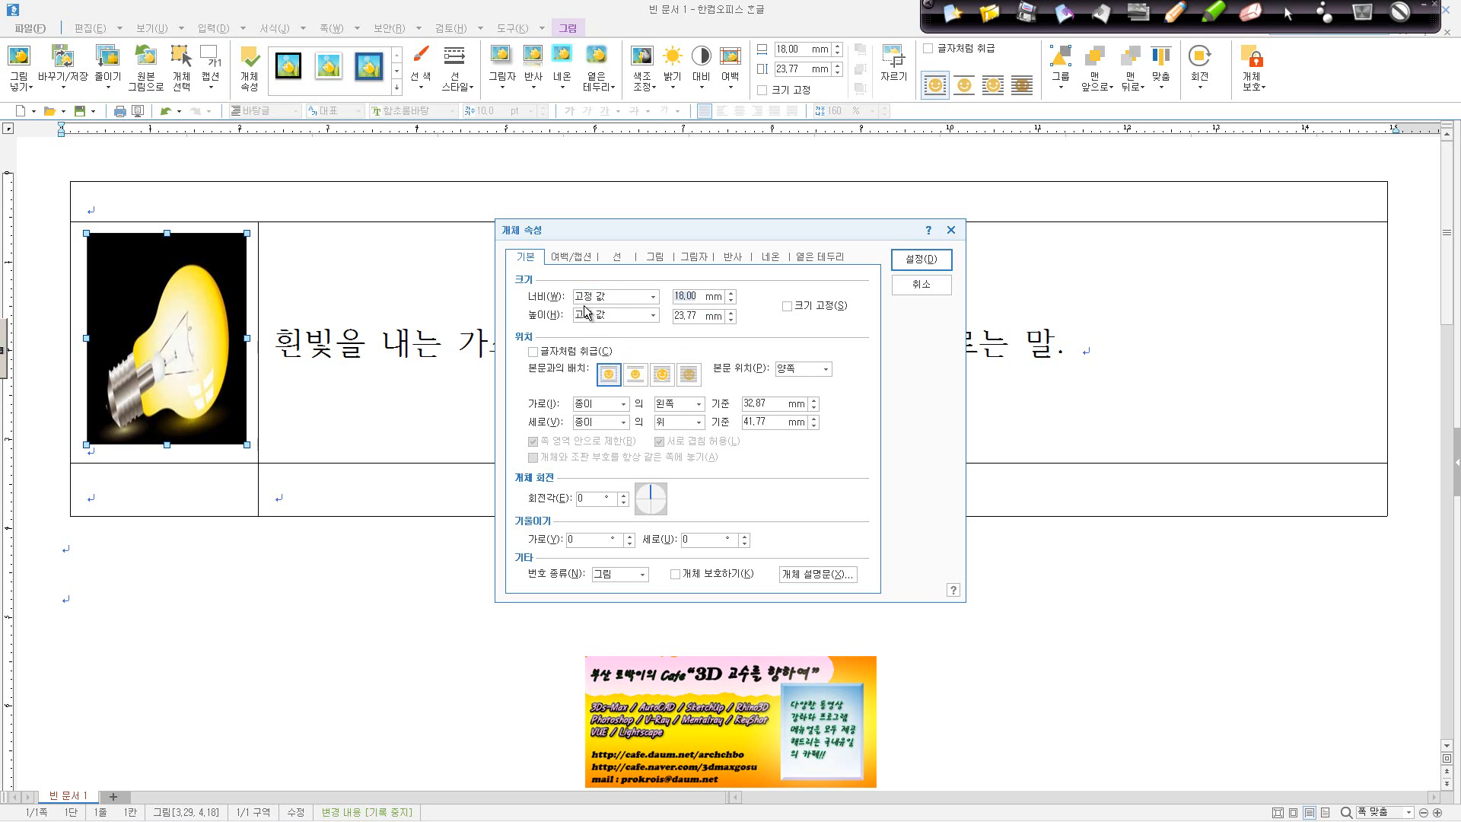
pyautogui.write('18')
pyautogui.press('Tab')
pyautogui.press('Tab')
pyautogui.click(834, 307)
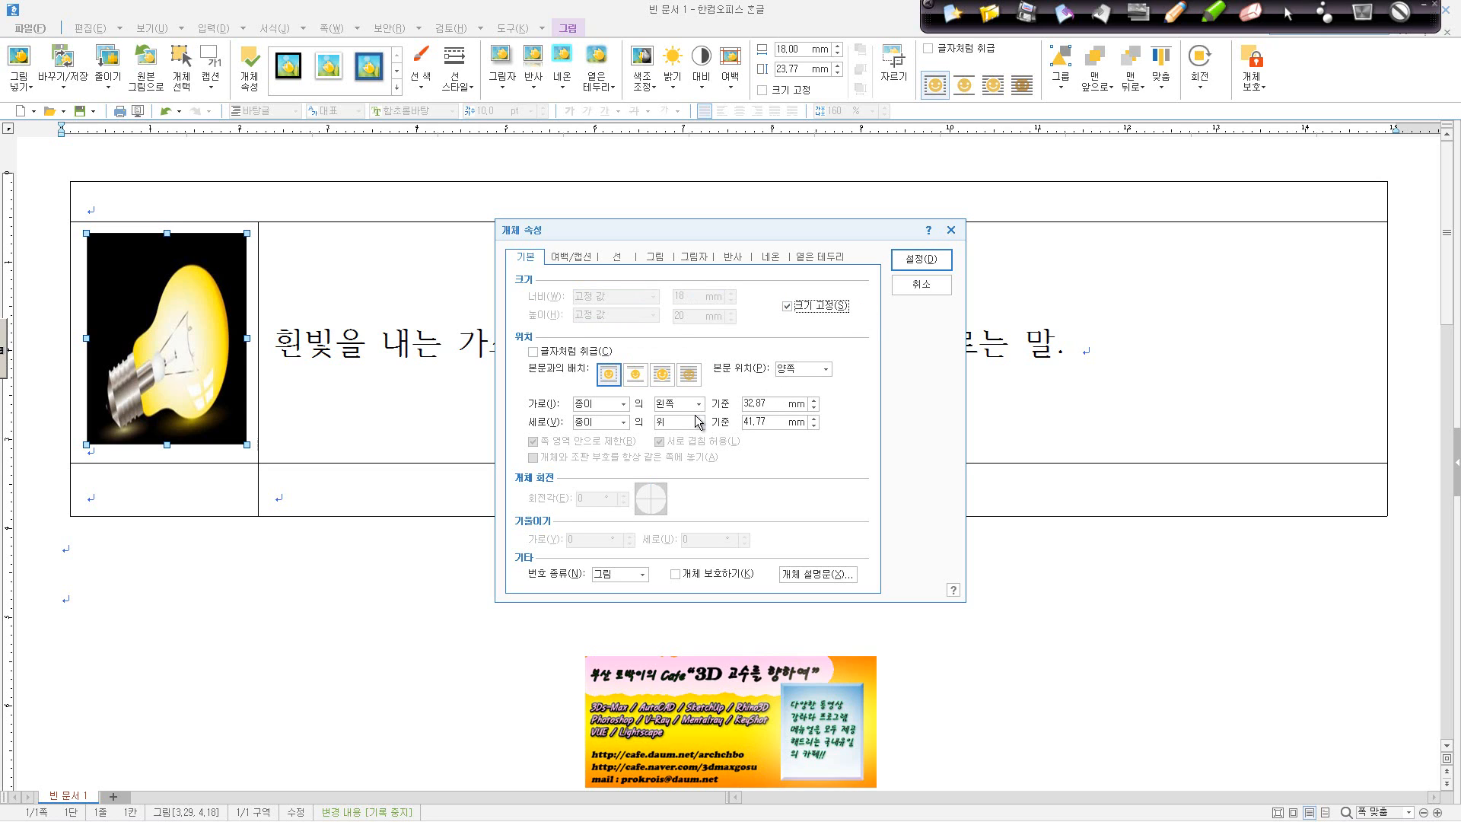
pyautogui.click(919, 259)
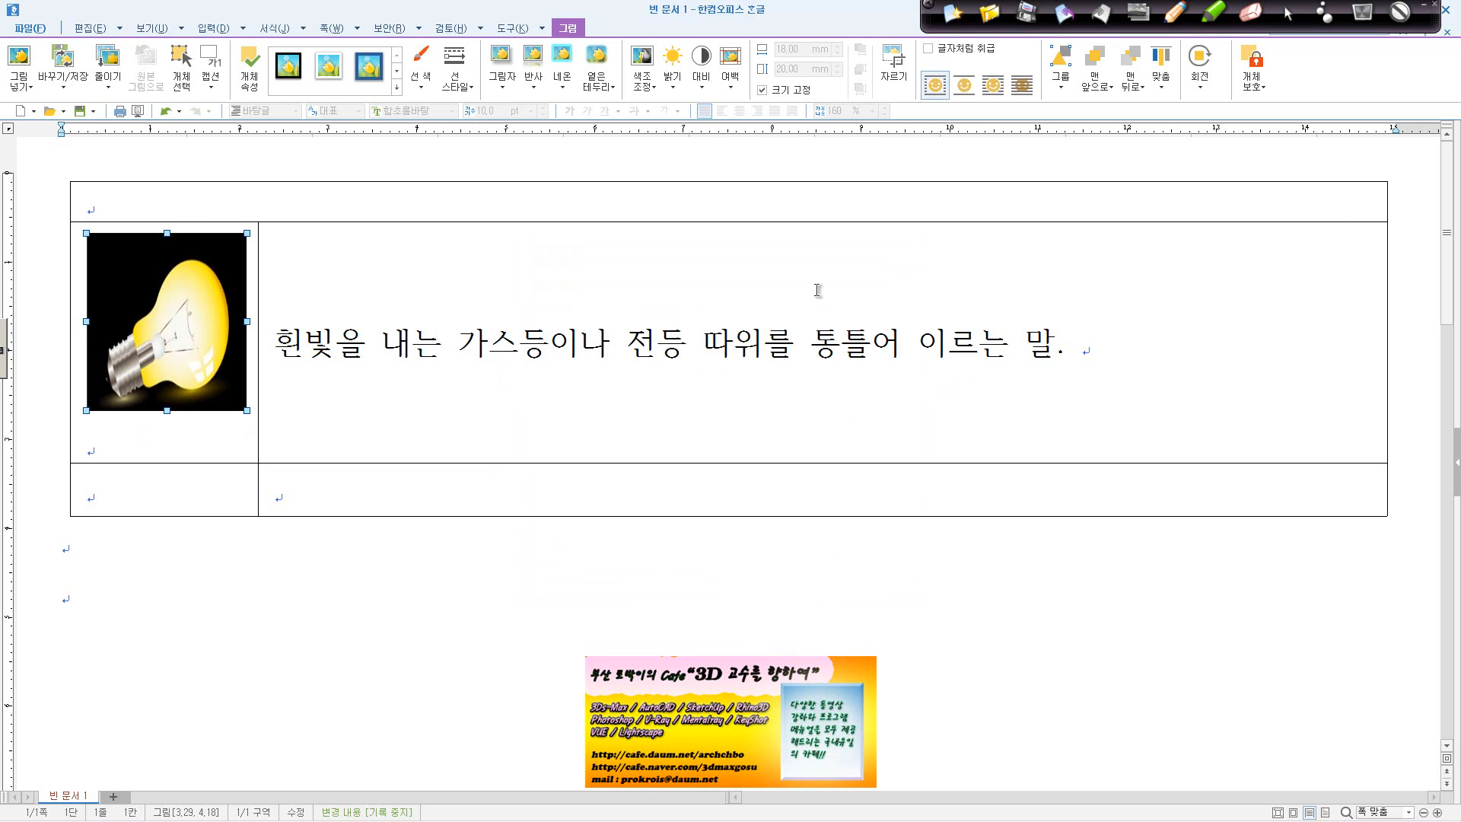
pyautogui.click(197, 437)
pyautogui.press('BackSpace')
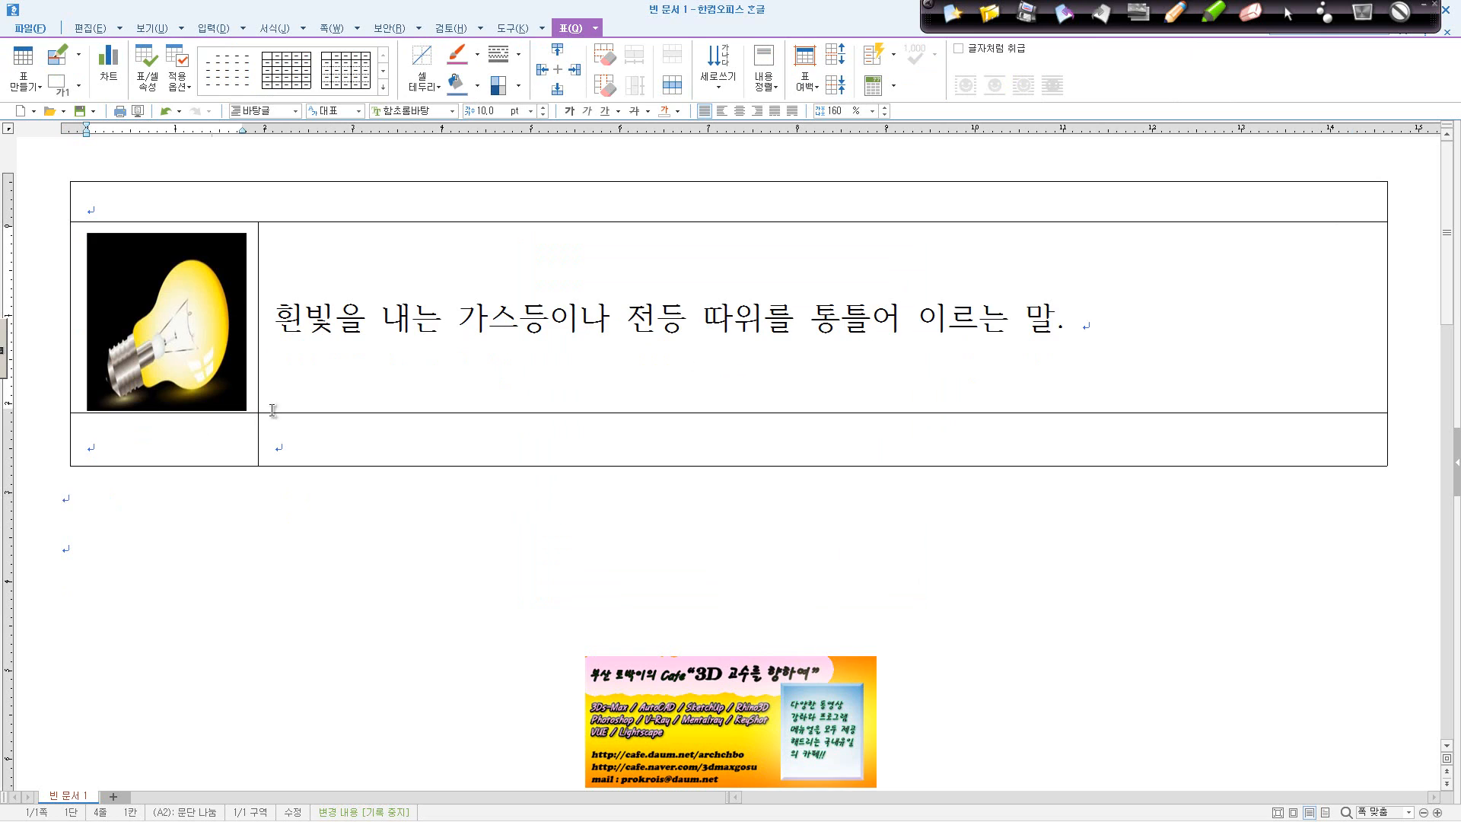
# Try treating the bulb picture as a character (글자처럼 취급), and undo the change.
pyautogui.doubleClick(216, 381)
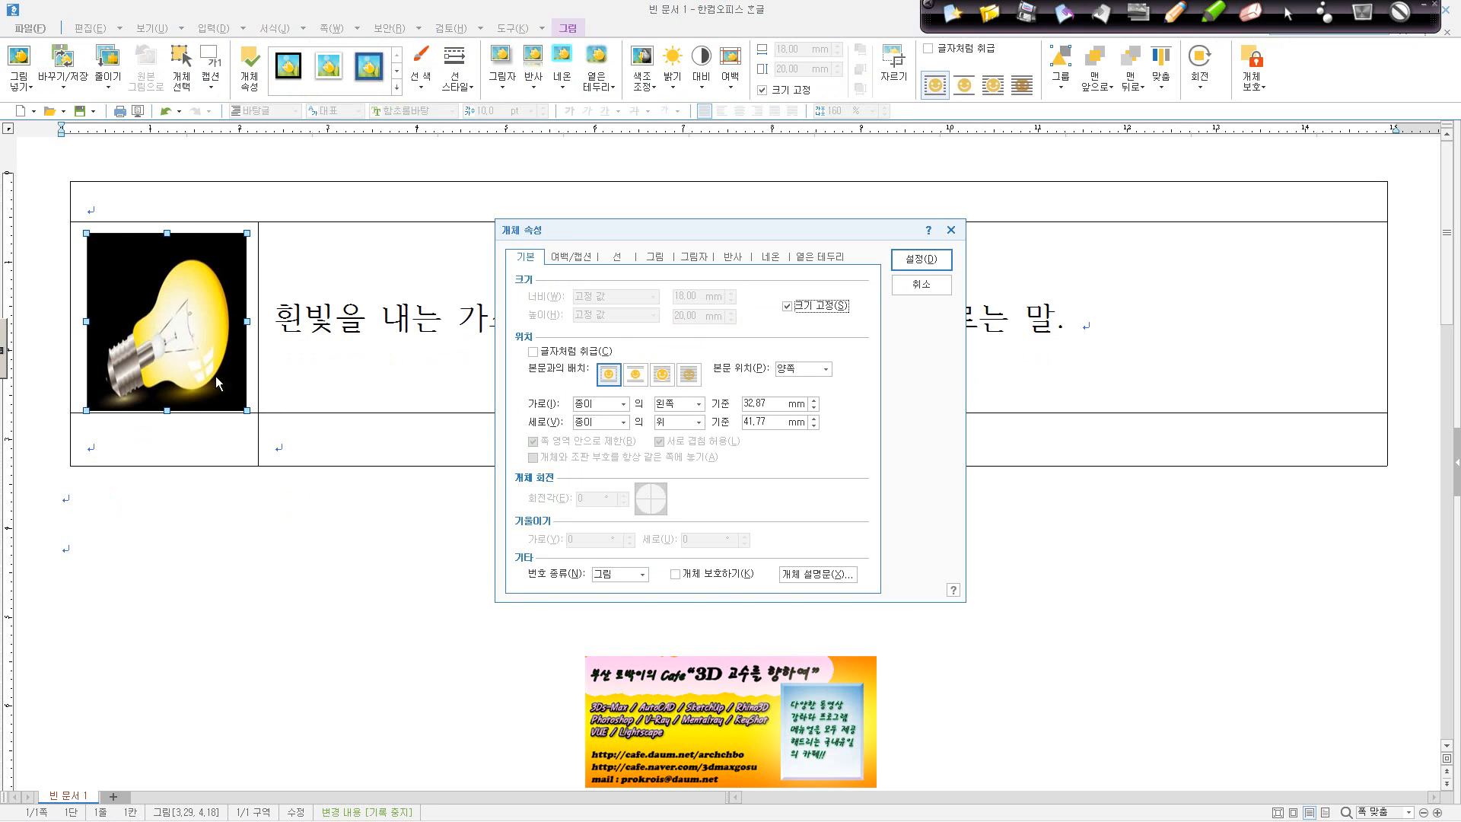
pyautogui.click(597, 352)
pyautogui.click(918, 261)
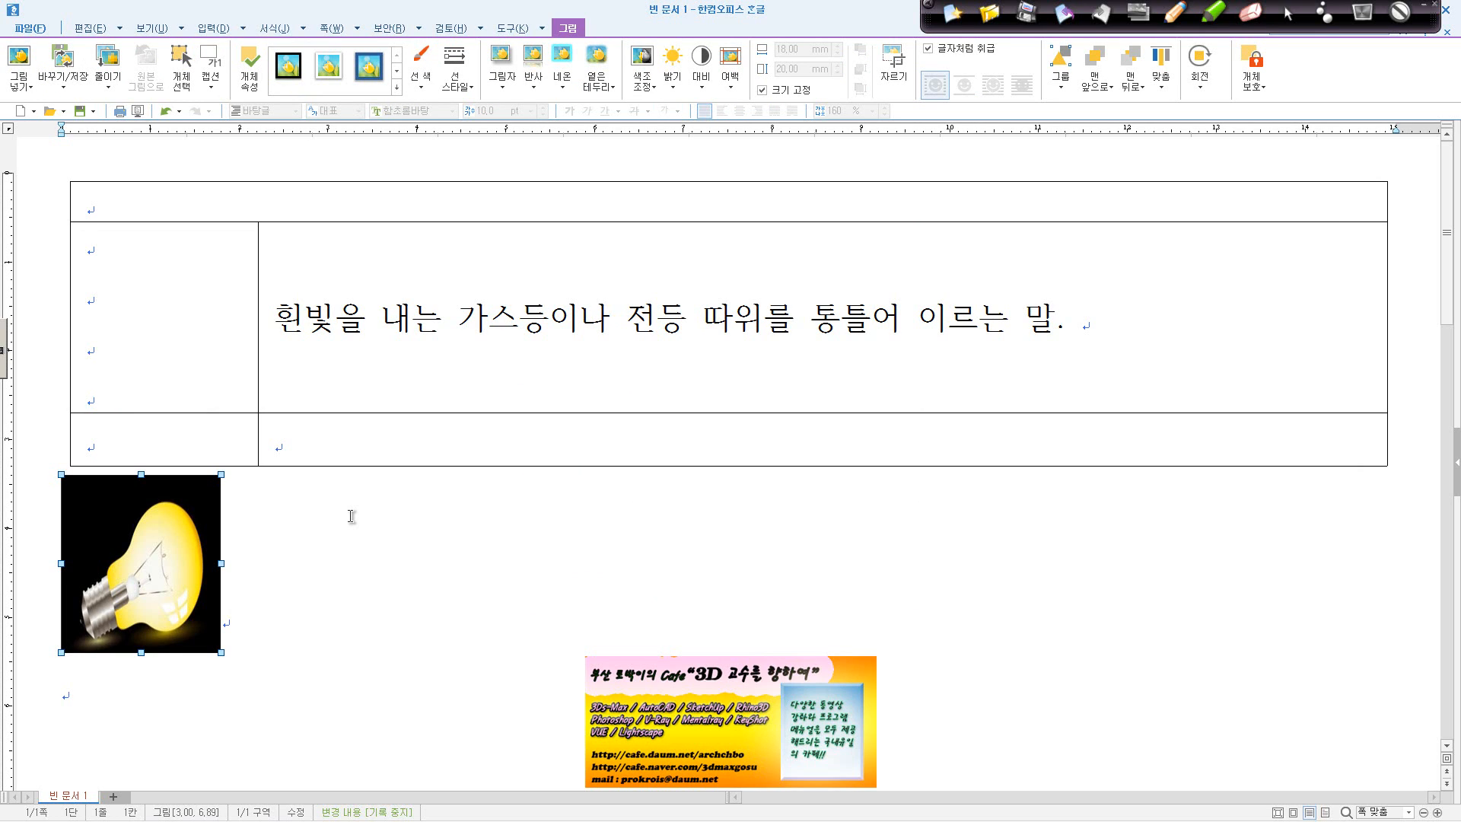
pyautogui.hotkey('ctrl', 'z')
# Try the second text arrangement (본문과의 배치) for the bulb picture, and set it back to the first arrangement.
pyautogui.doubleClick(231, 337)
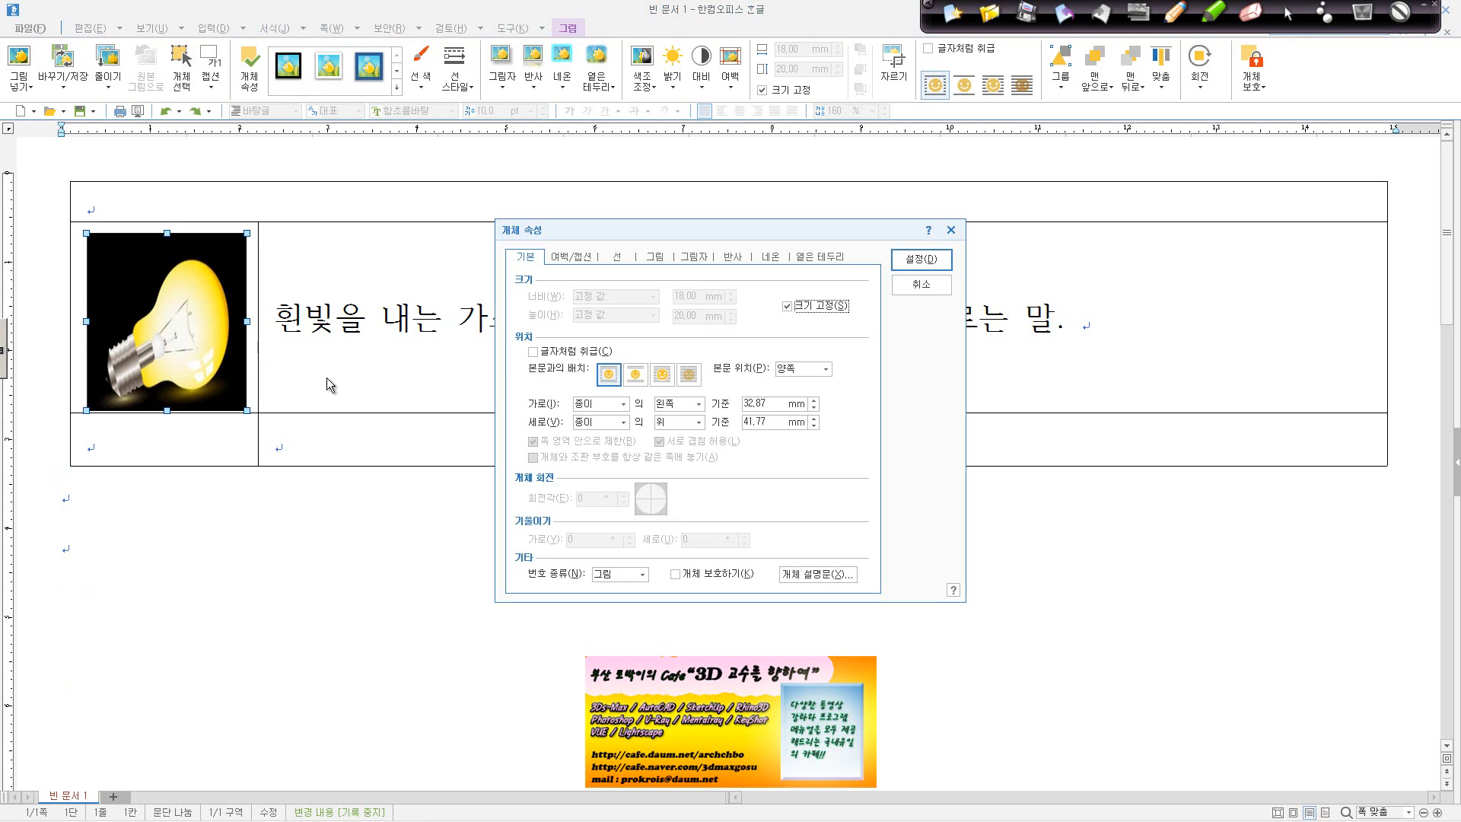
pyautogui.click(636, 377)
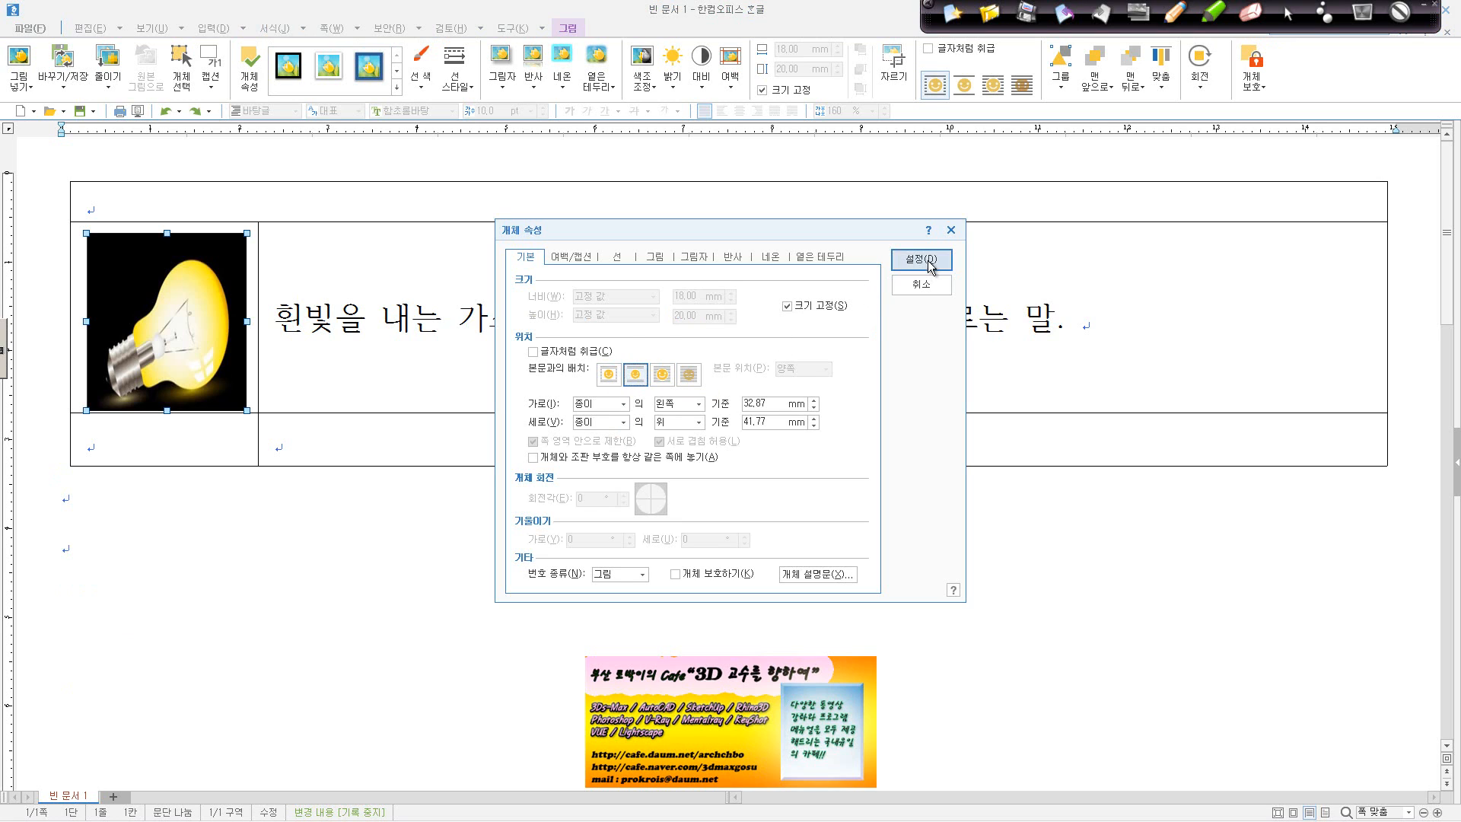
pyautogui.click(930, 262)
pyautogui.doubleClick(216, 336)
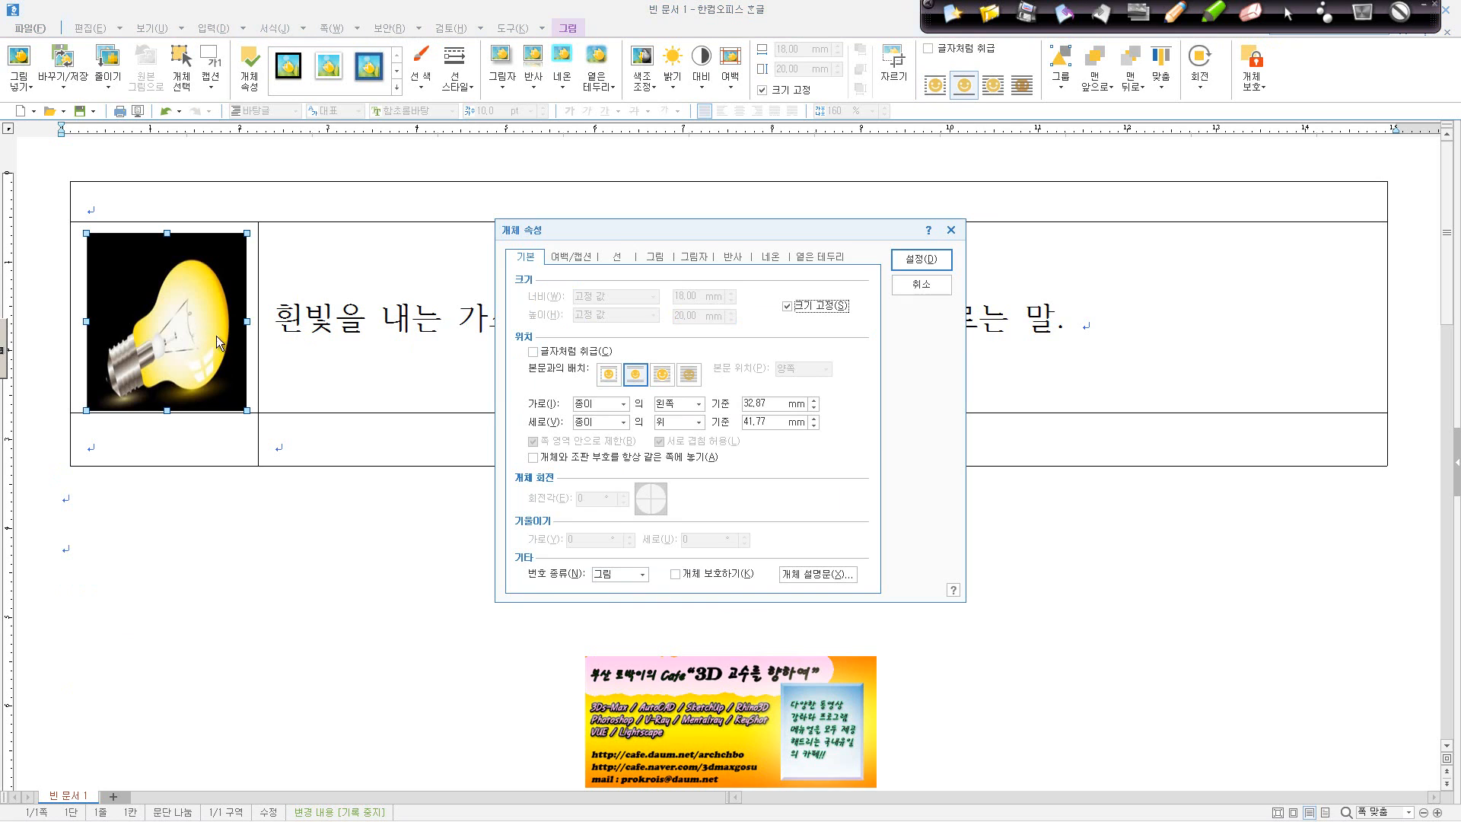
pyautogui.click(611, 375)
pyautogui.click(899, 268)
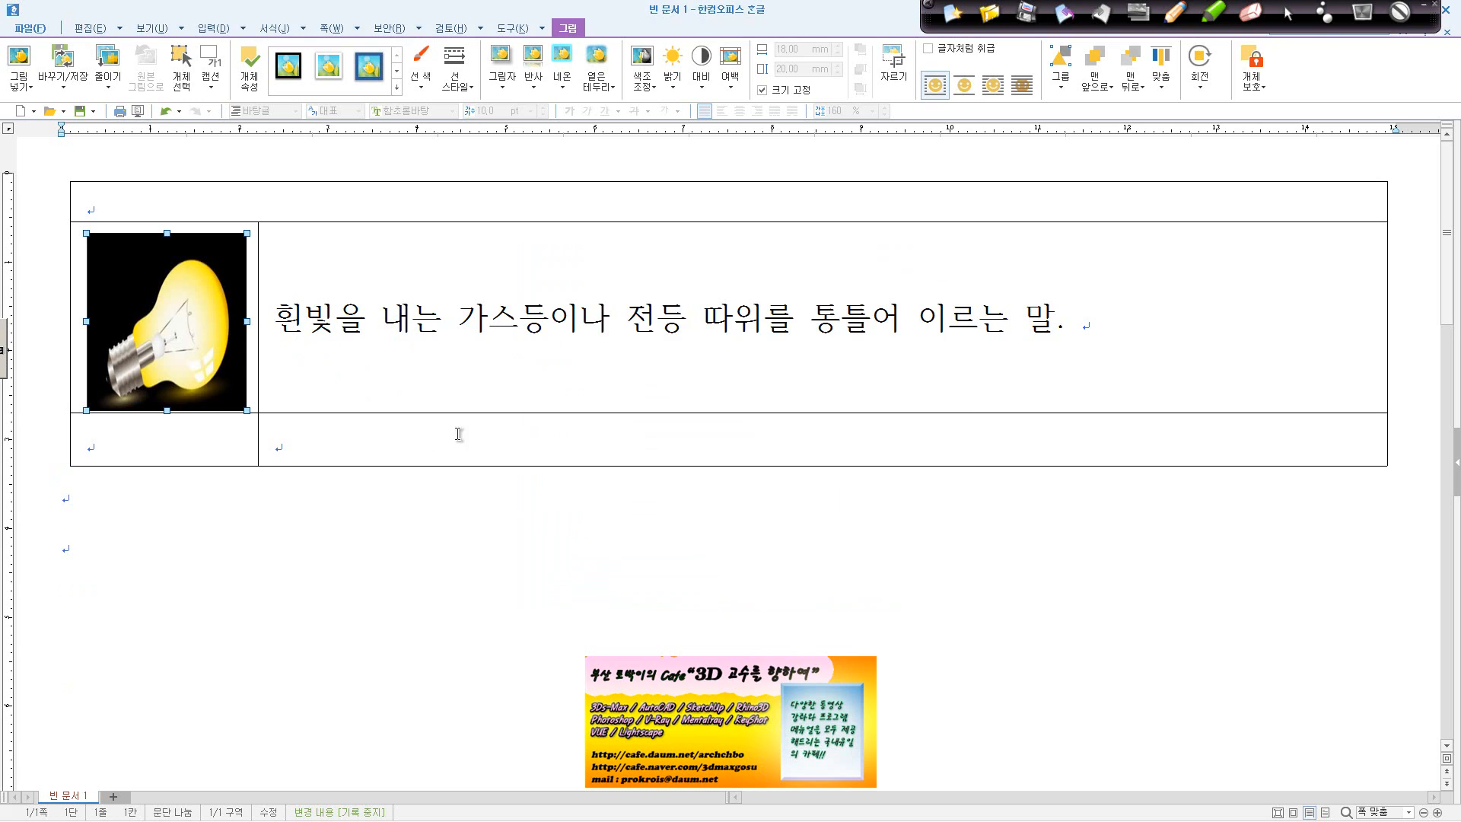
# Apply the fifth soft edge preset (옅은 테두리), 20 pt, to the bulb picture.
pyautogui.doubleClick(196, 396)
pyautogui.click(620, 258)
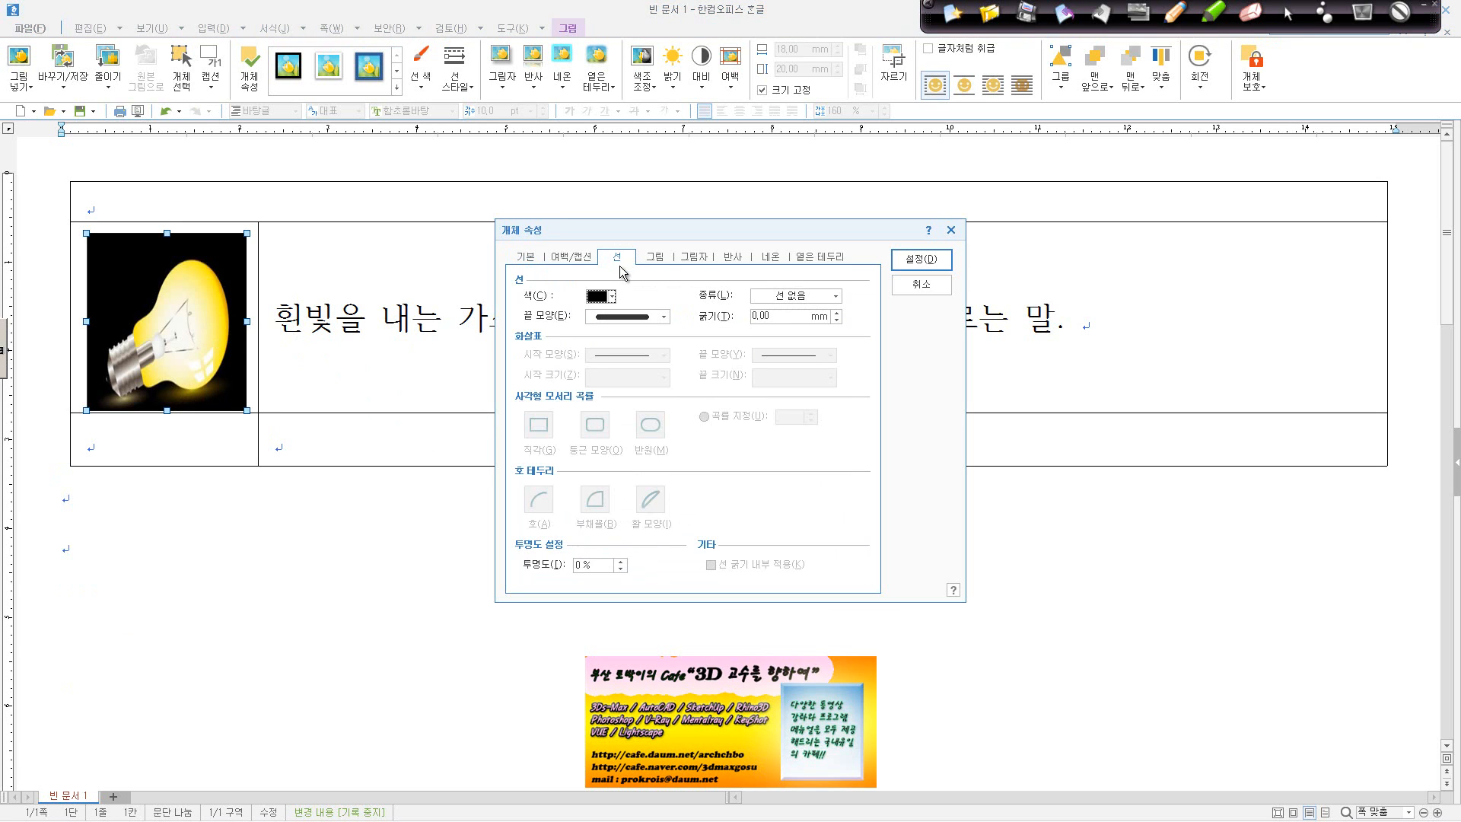
pyautogui.click(578, 259)
pyautogui.click(636, 261)
pyautogui.click(826, 259)
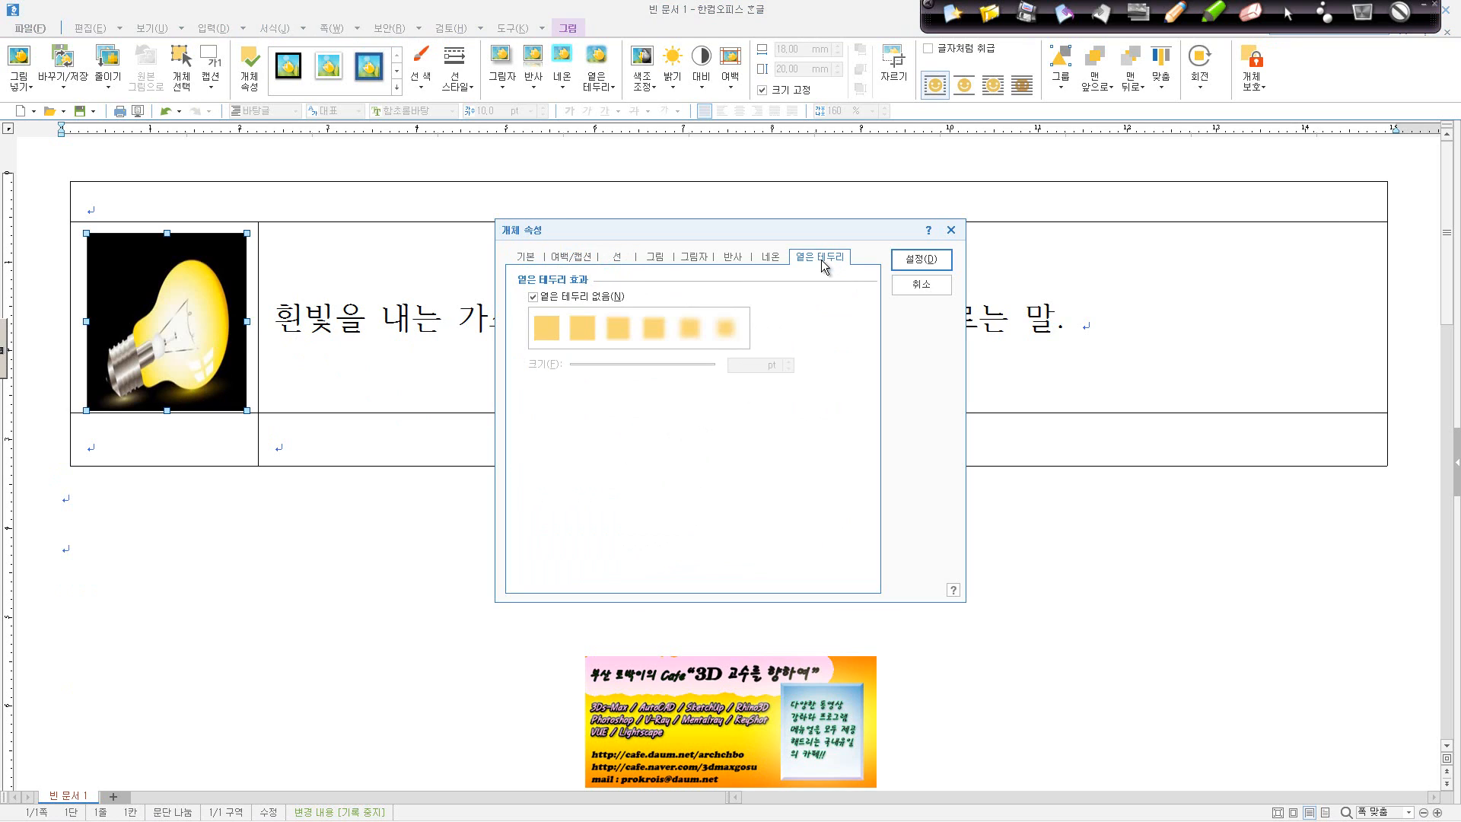
pyautogui.click(699, 328)
pyautogui.click(921, 258)
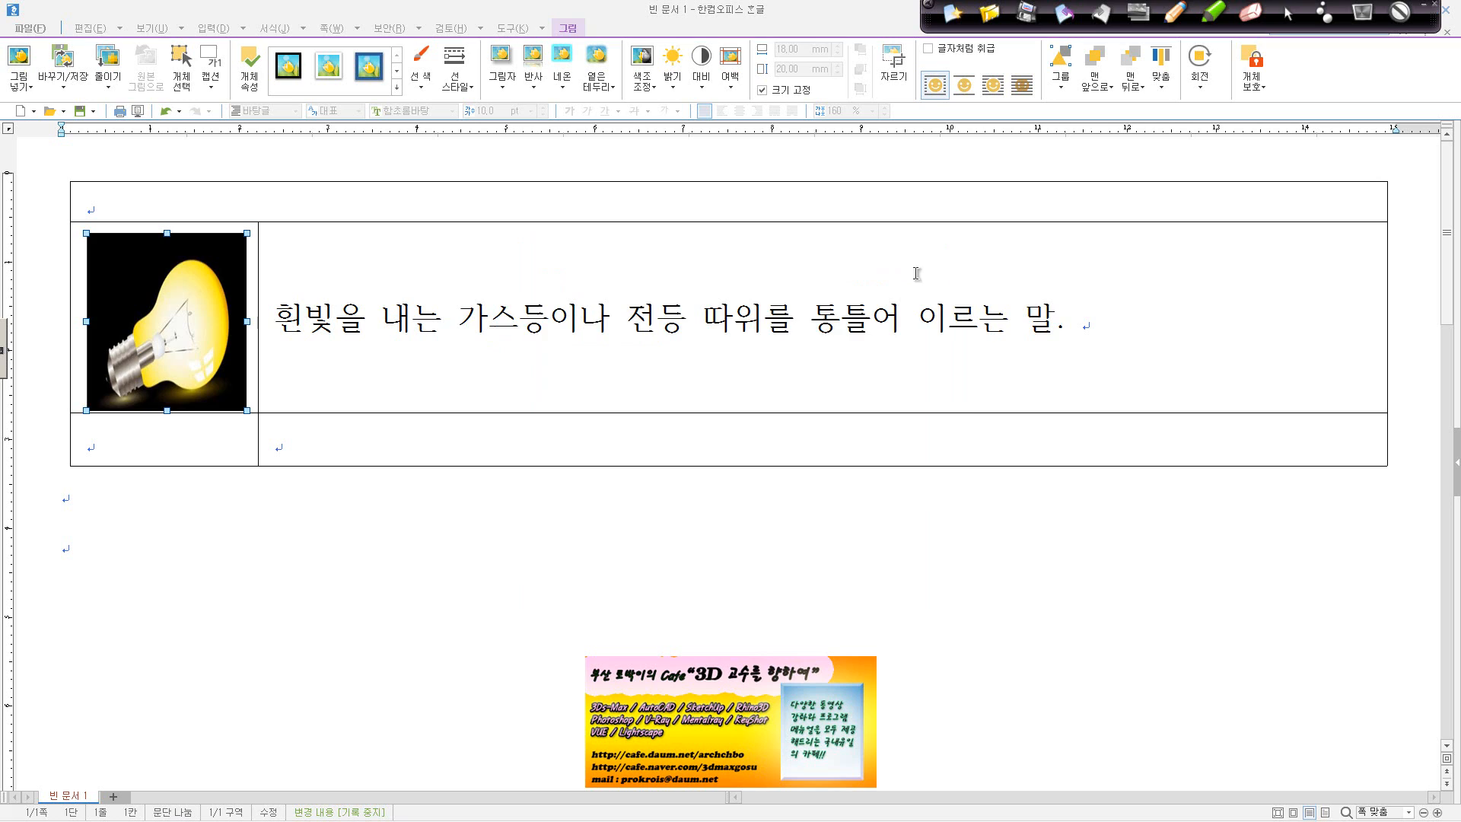
pyautogui.click(348, 543)
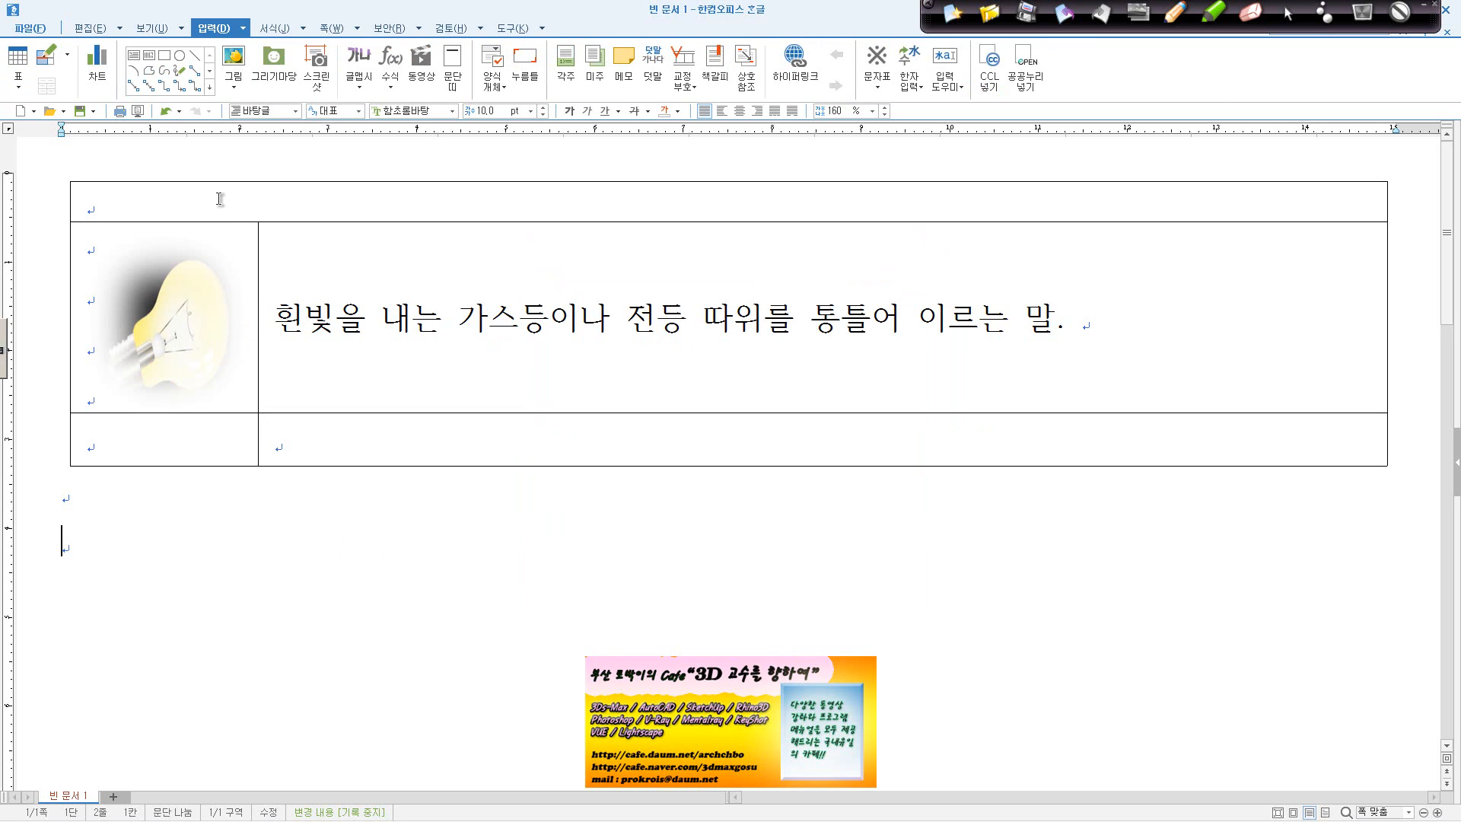
pyautogui.moveTo(219, 196); pyautogui.dragTo(626, 420)
pyautogui.press('Escape')
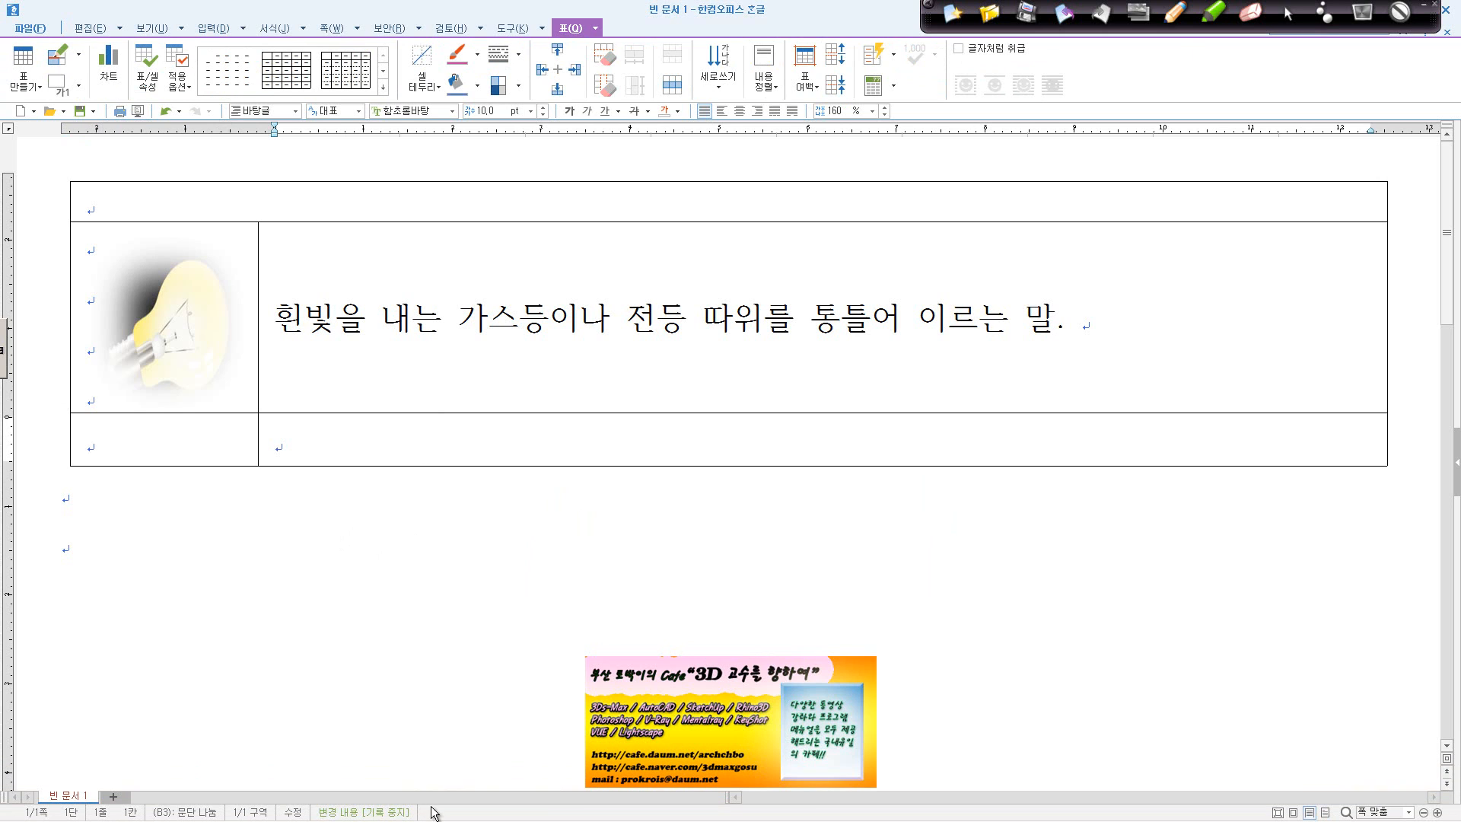
# Switch to Internet Explorer and search Daum images for 형광등.
pyautogui.click(82, 780)
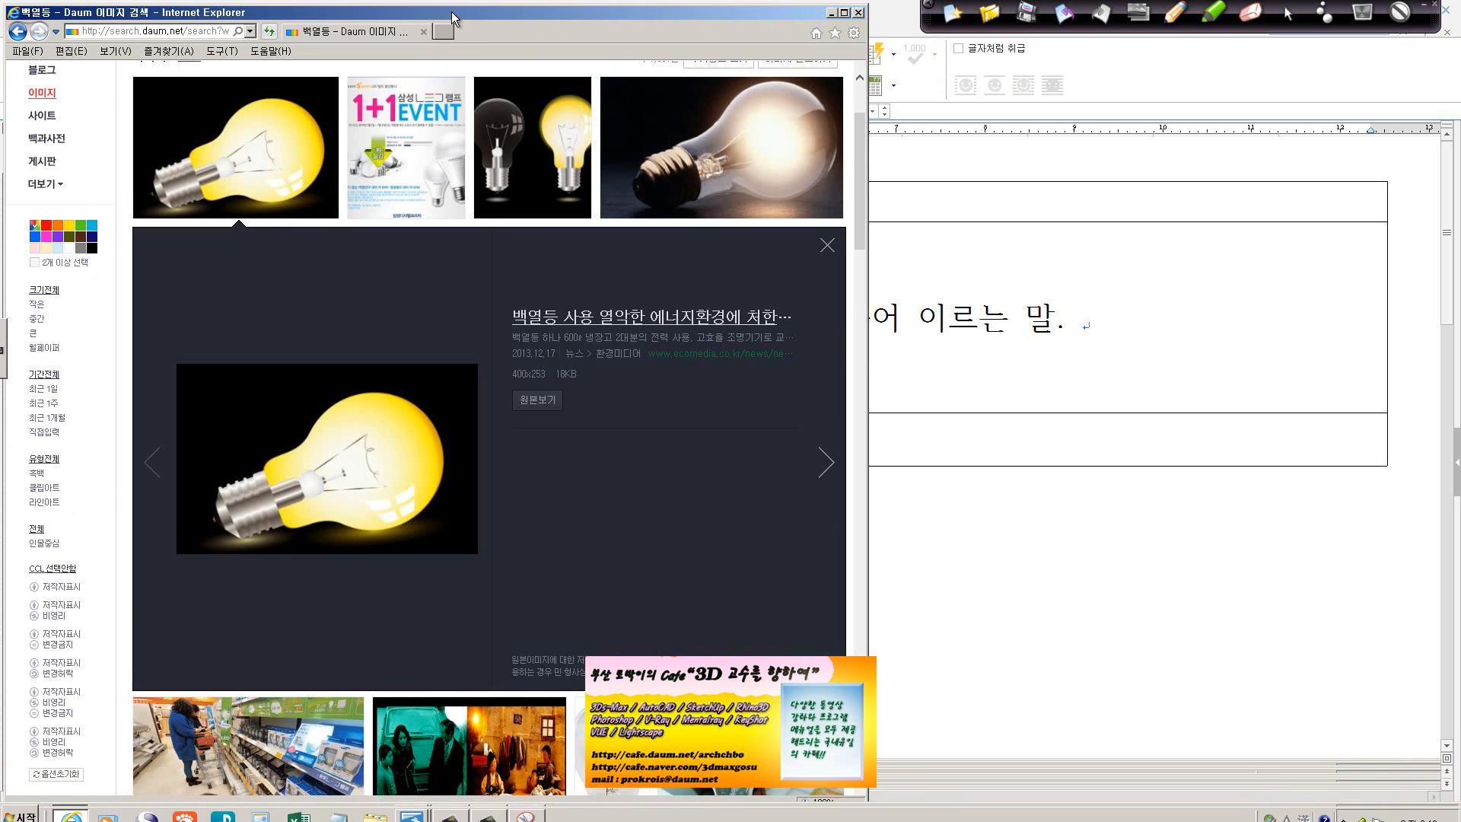
pyautogui.scroll(1, 409, 79)
pyautogui.scroll(1, 409, 80)
pyautogui.click(221, 90)
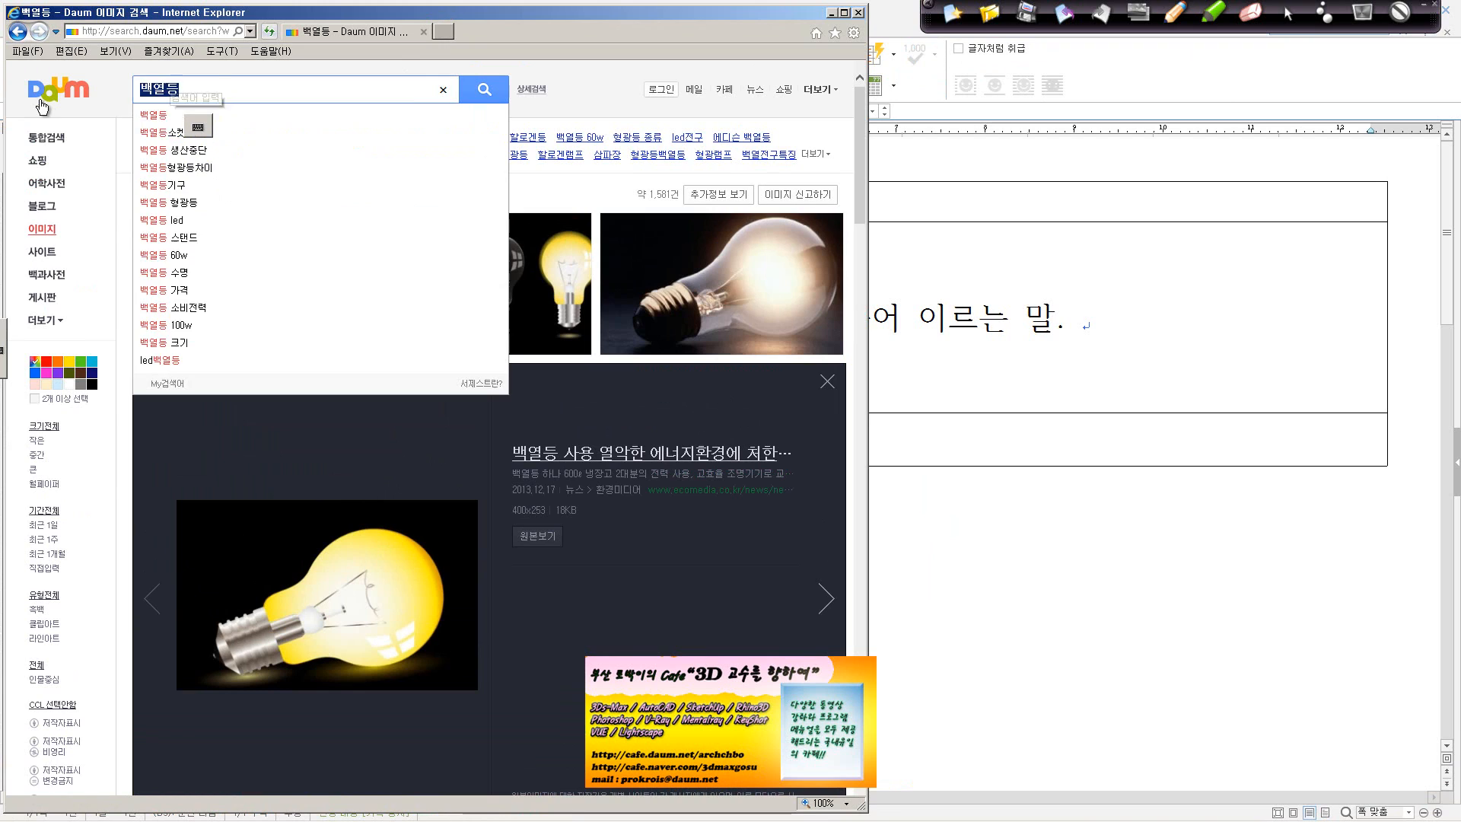
pyautogui.write('gudrhk\\')
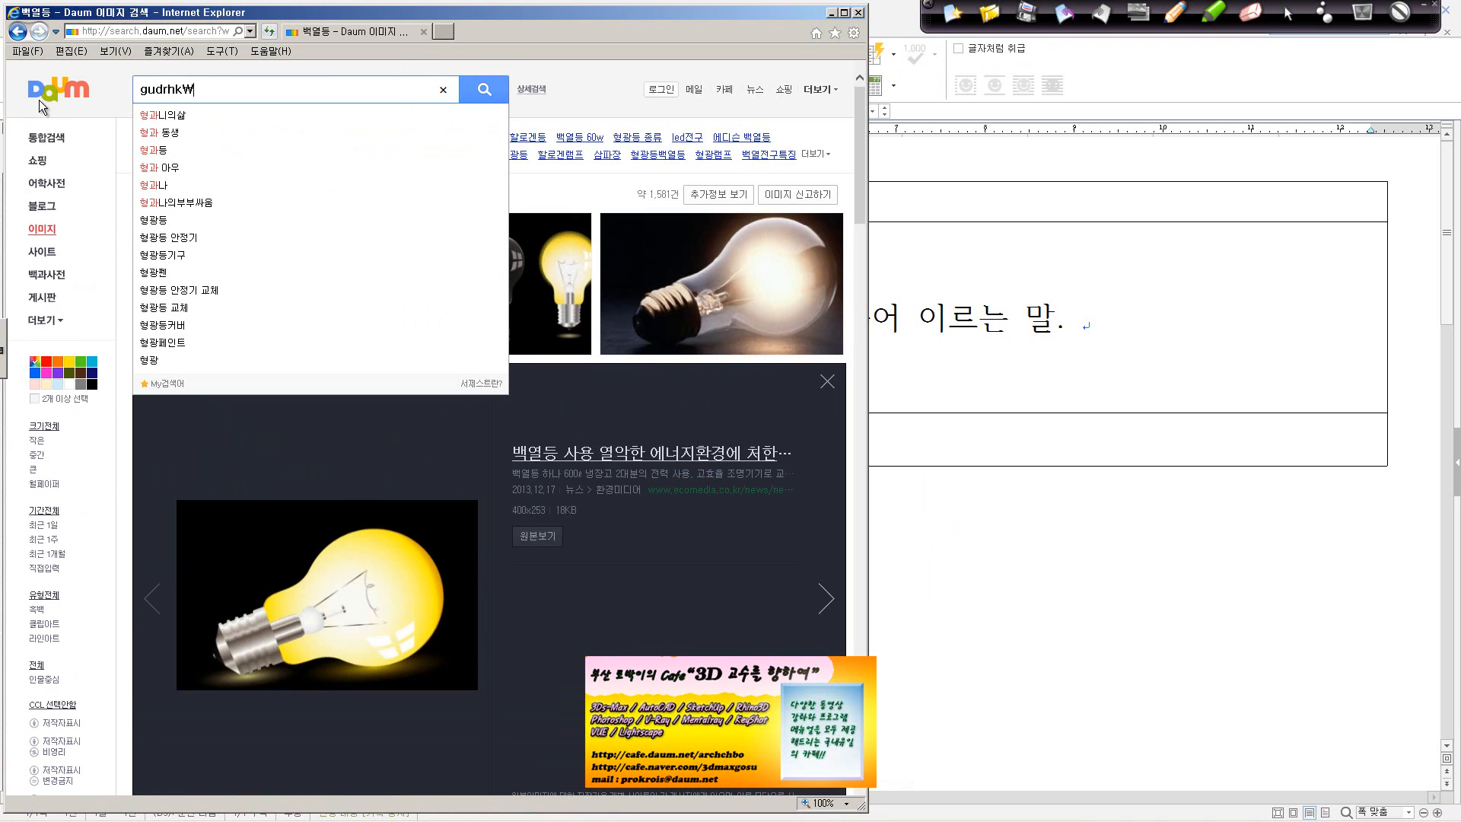
pyautogui.press('BackSpace')
pyautogui.press('BackSpace')
pyautogui.press('BackSpace')
pyautogui.press('BackSpace')
pyautogui.press('BackSpace')
pyautogui.press('BackSpace')
pyautogui.press('BackSpace')
pyautogui.write('형과')
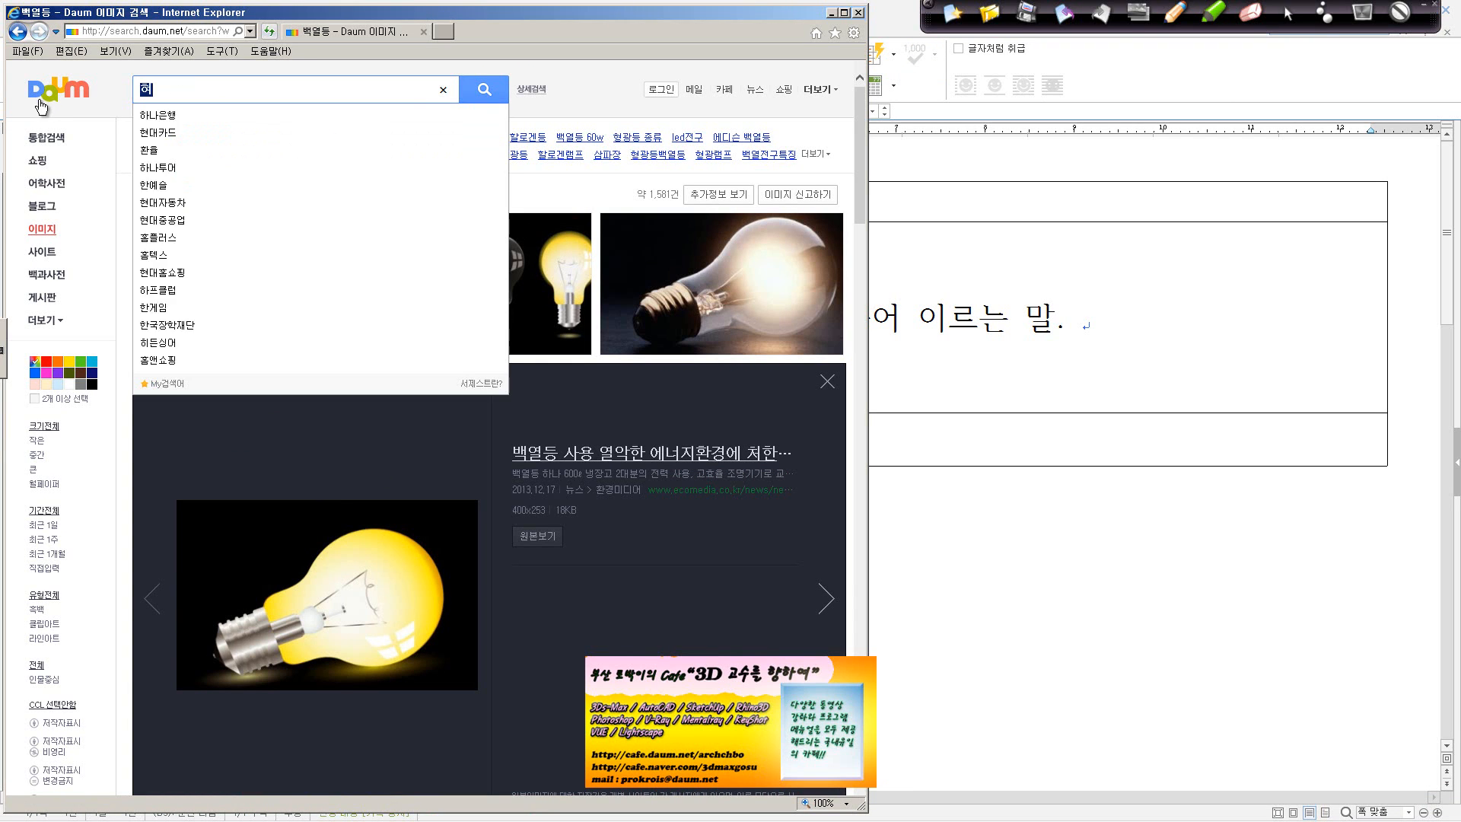
pyautogui.write('ㅇ등')
pyautogui.press('Return')
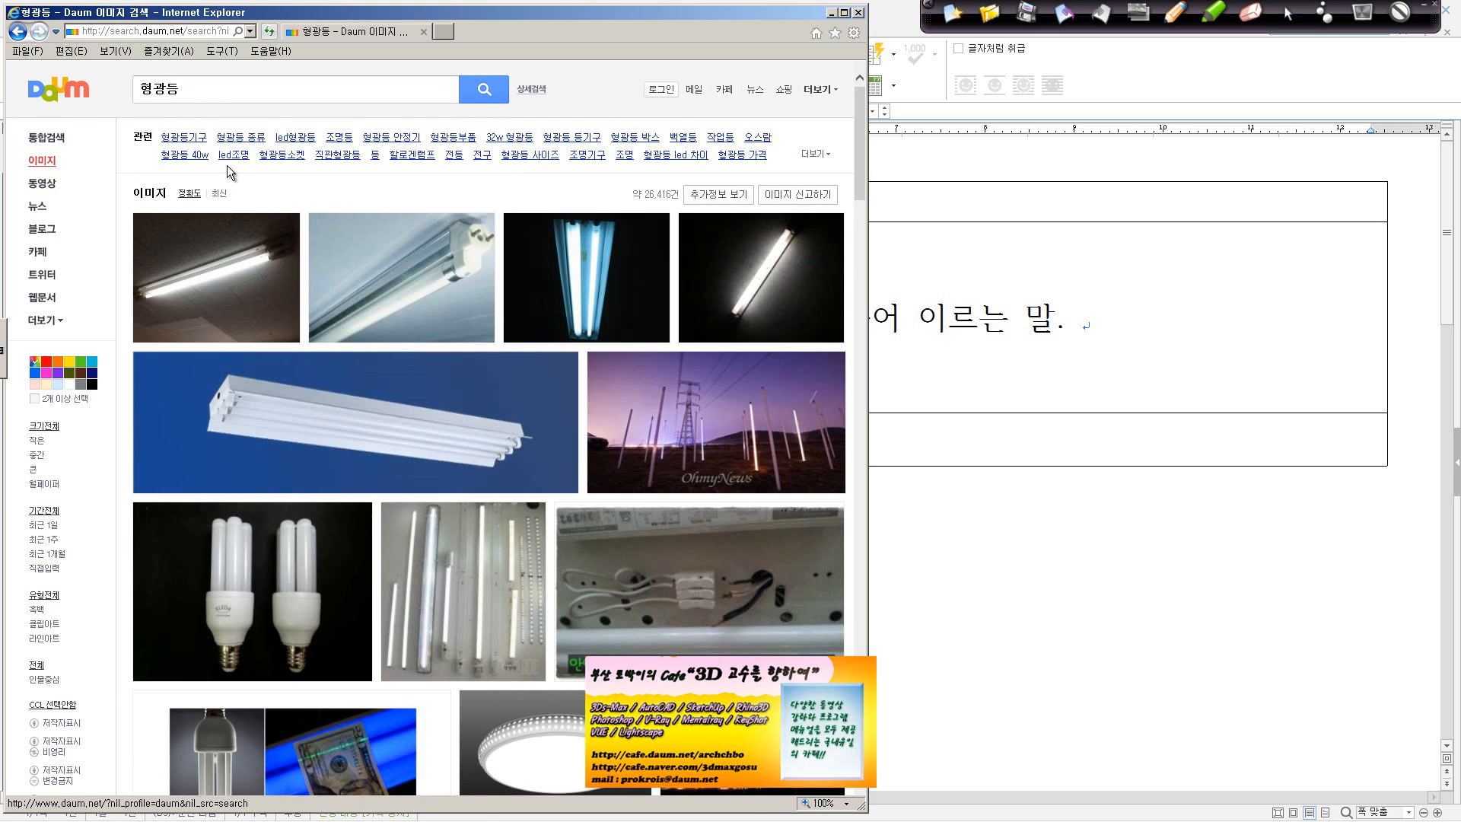
# Enlarge the first 형광등 result, capture its picture area with the capture tool (캡처 도구), and save it as a JPEG named 형광등.
pyautogui.click(264, 265)
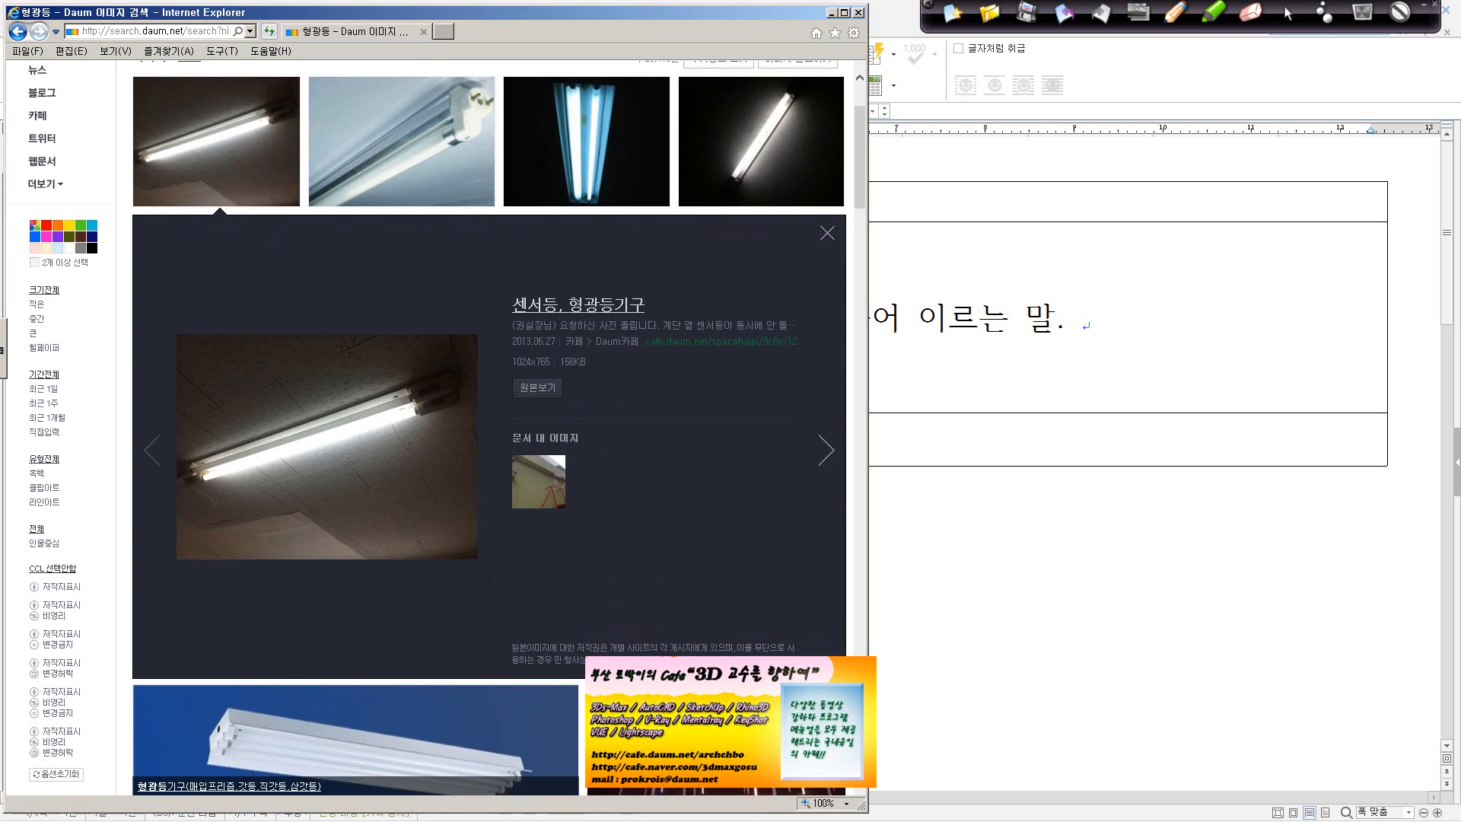
pyautogui.click(421, 789)
pyautogui.click(148, 282)
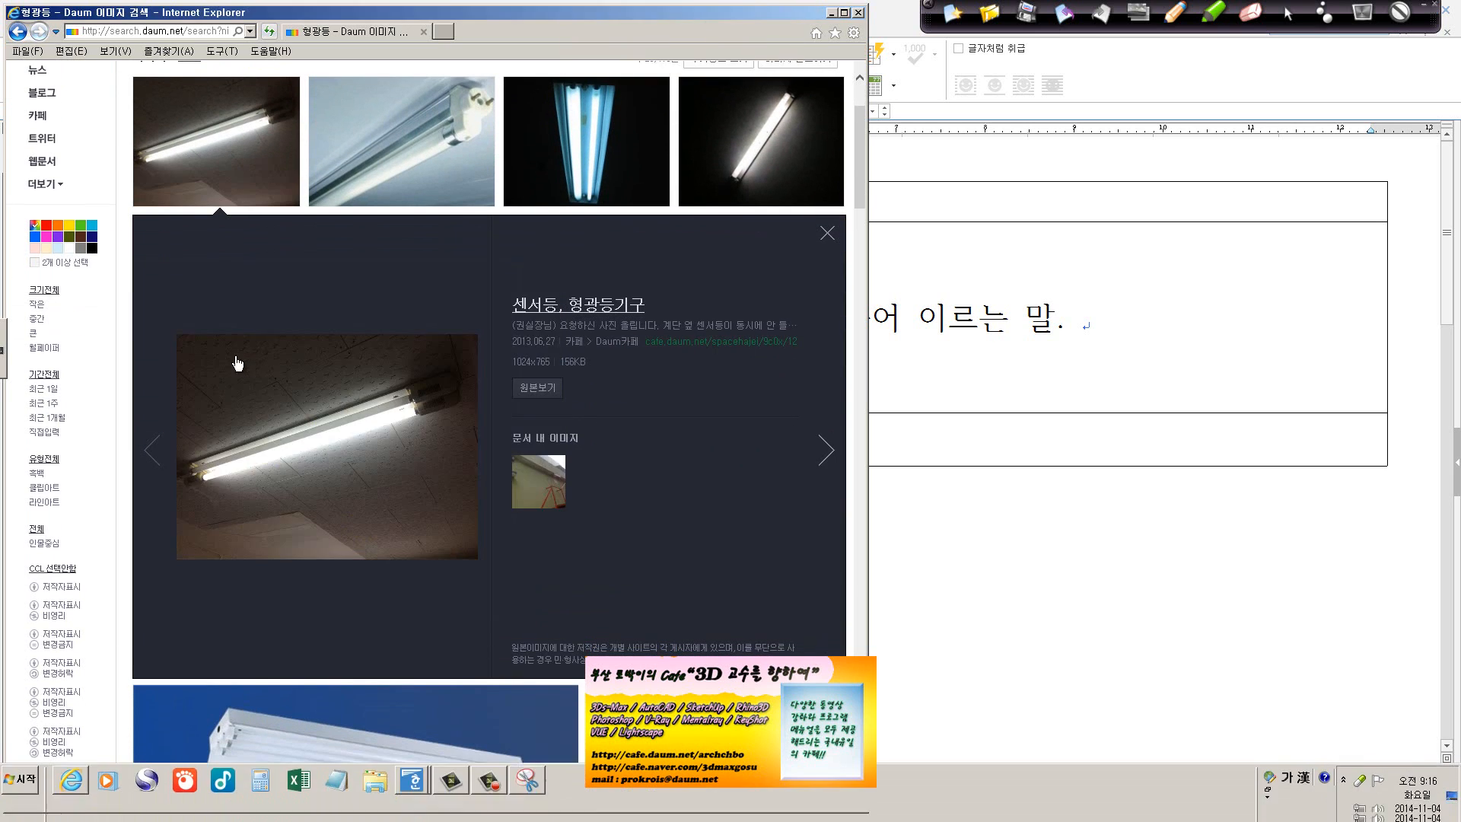
pyautogui.moveTo(182, 335); pyautogui.dragTo(491, 572)
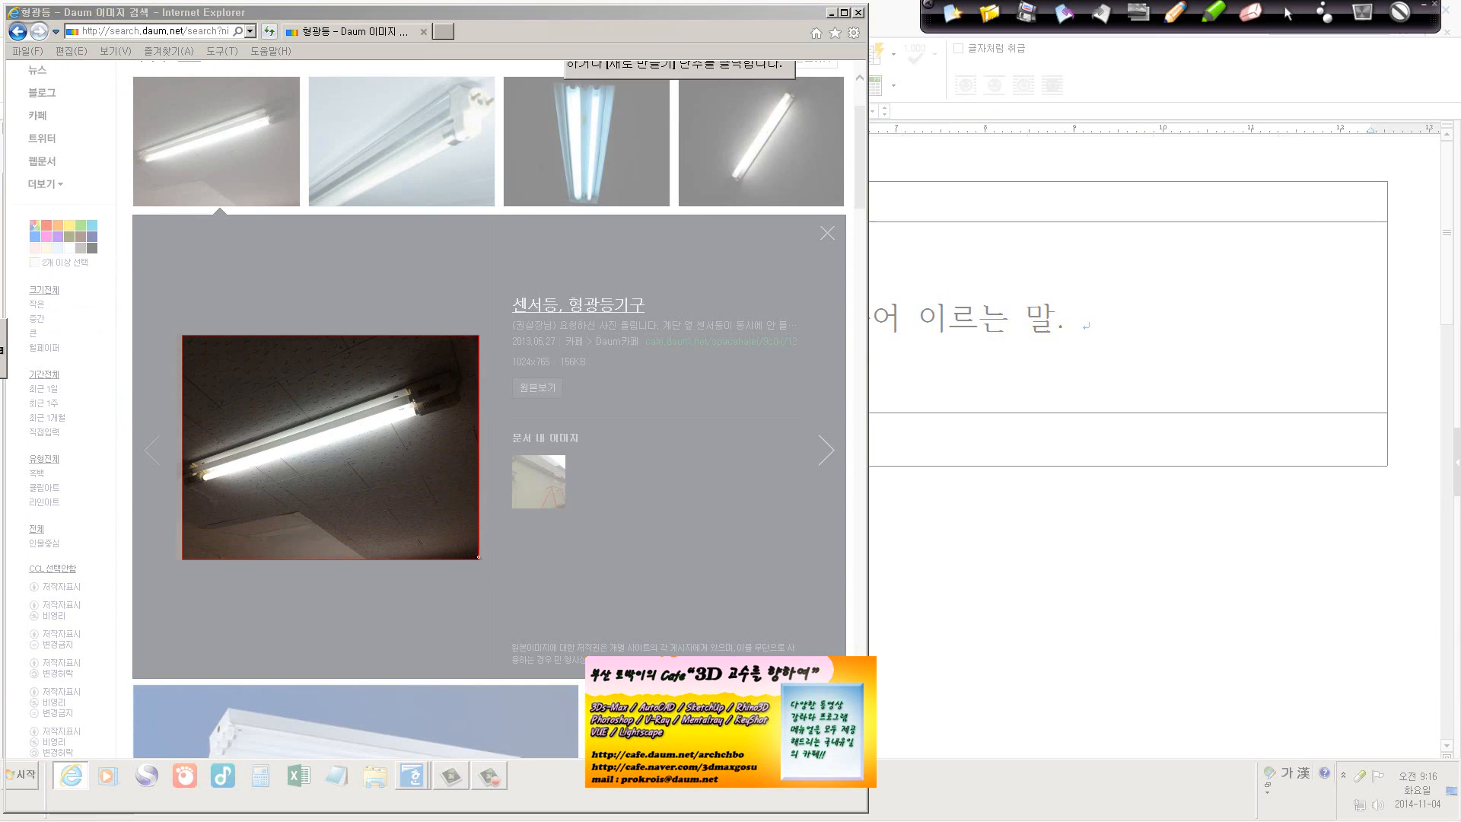
pyautogui.click(226, 249)
pyautogui.write('형광ㄷ')
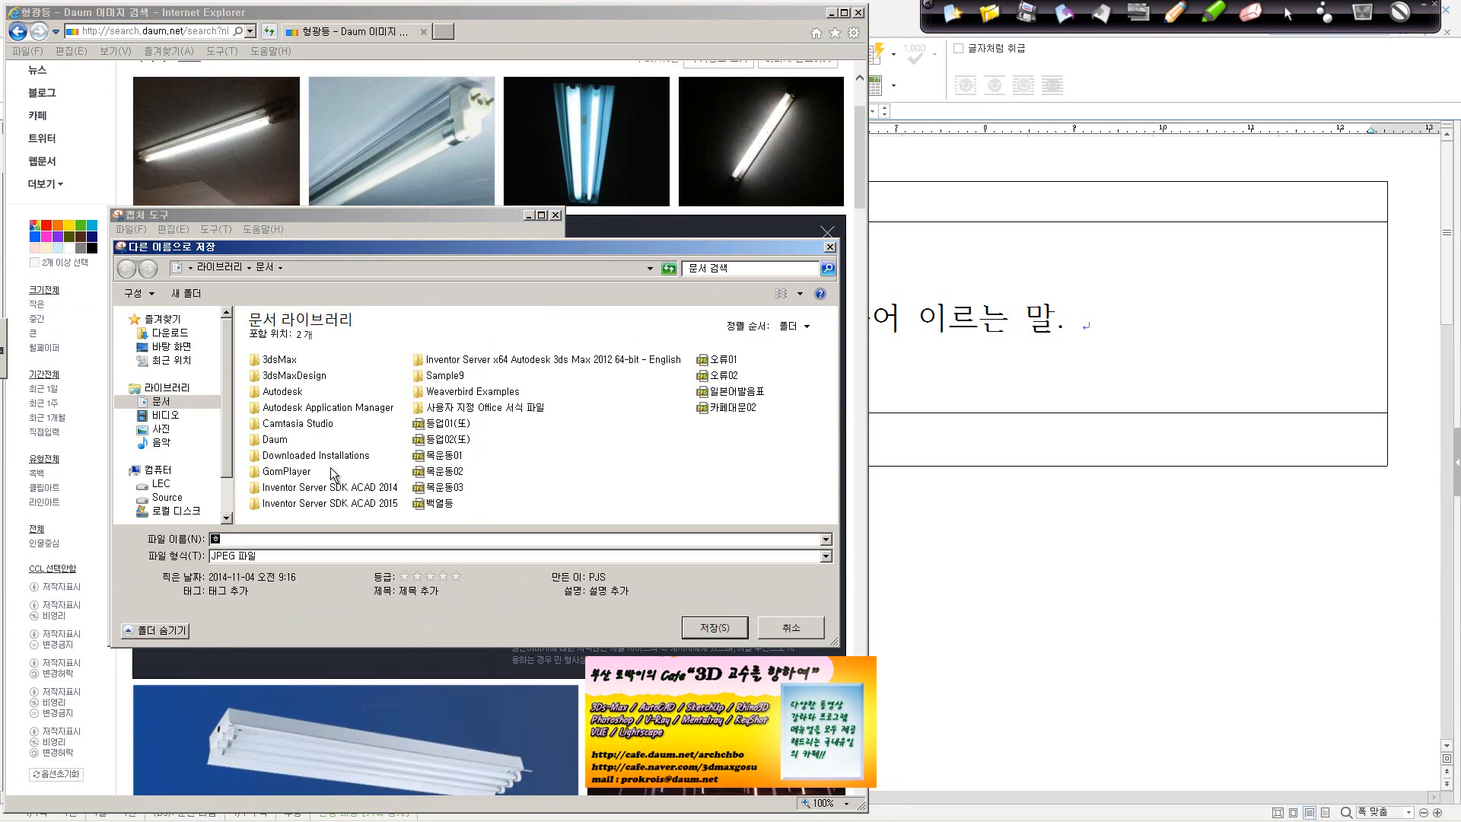
pyautogui.write('ㅇ')
pyautogui.press('Return')
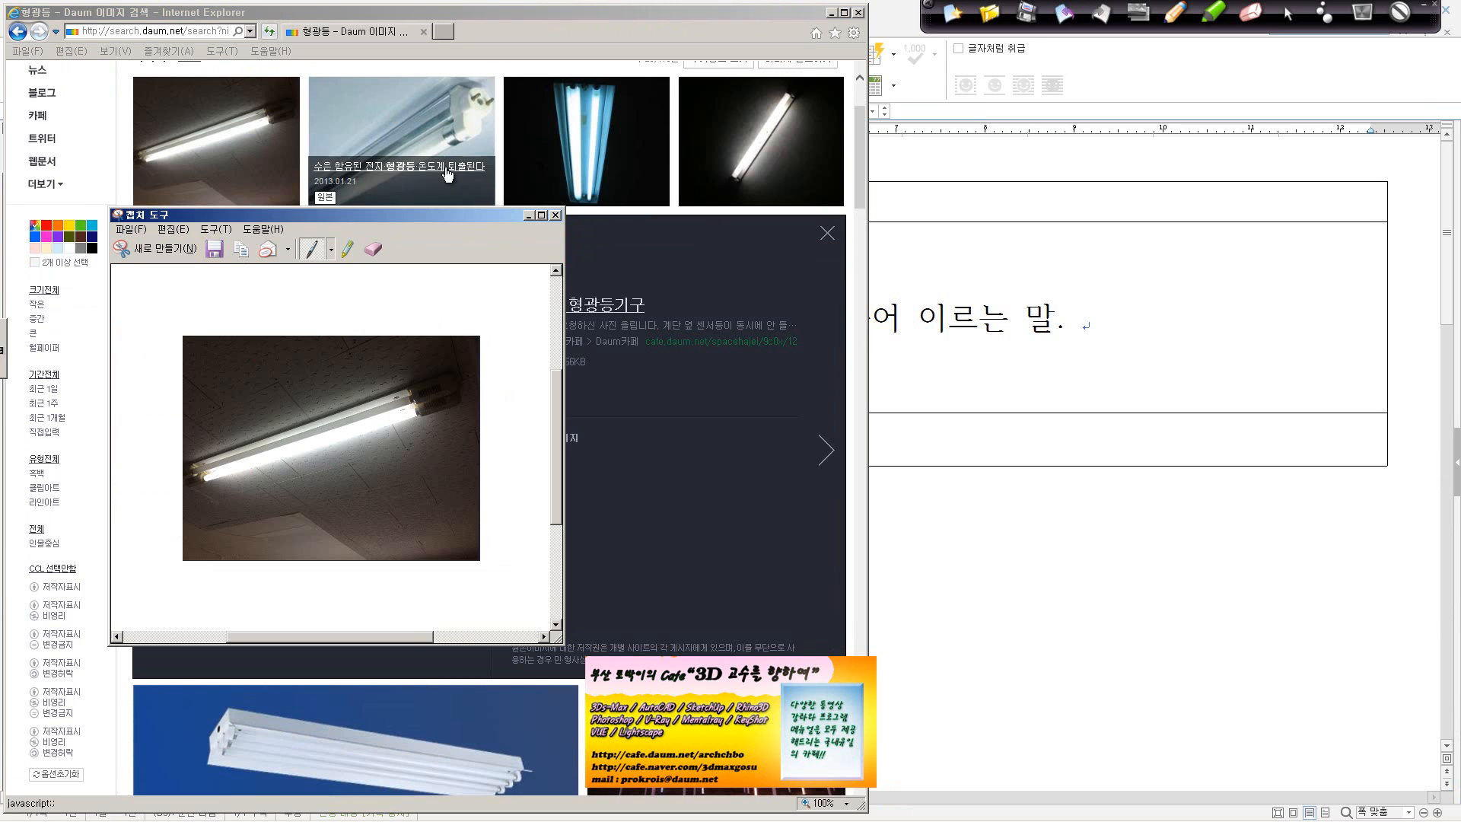
pyautogui.click(555, 215)
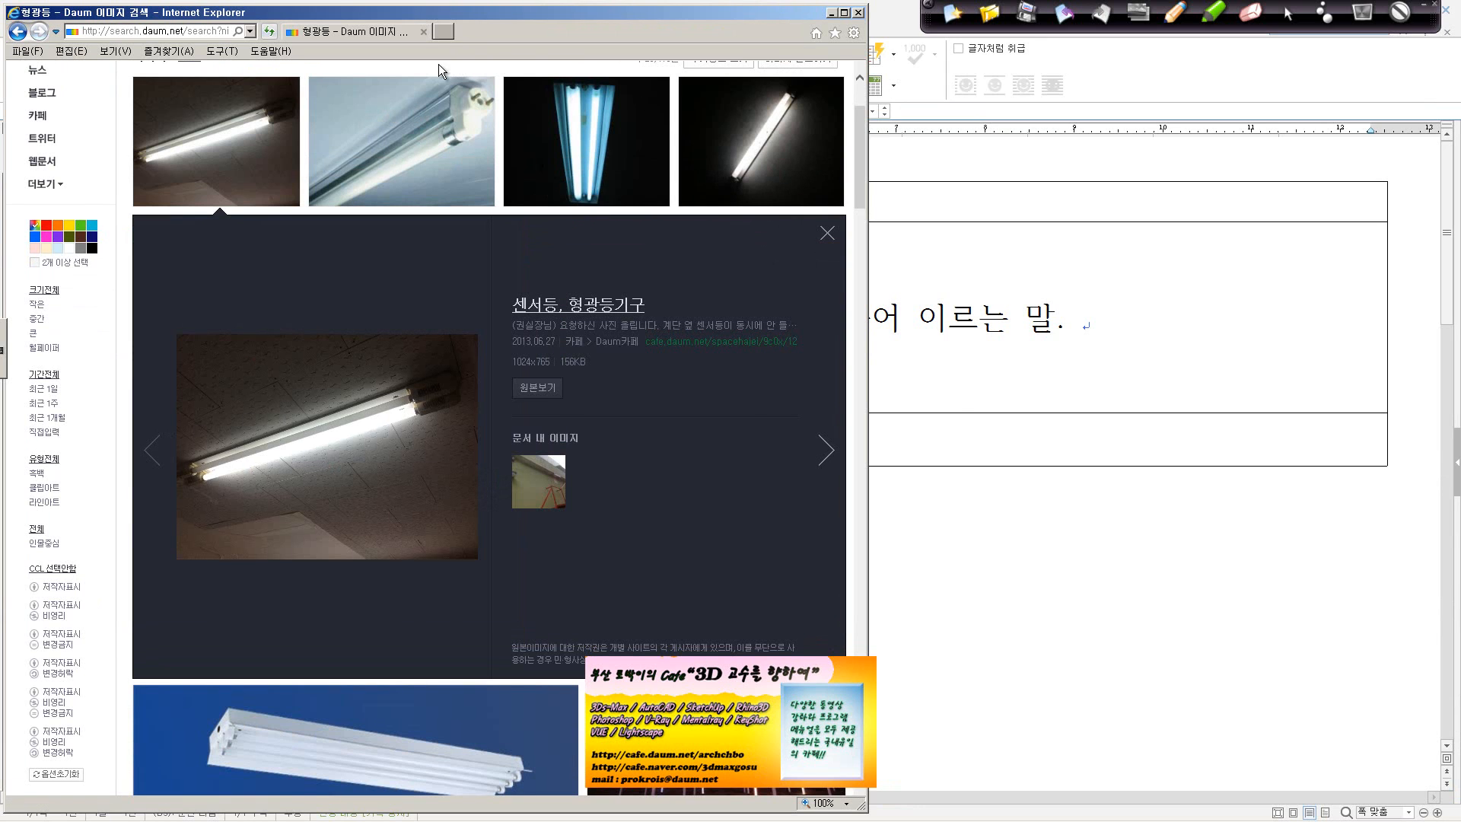
# Look through the 형광등 image results, the earlier 백열등 image results and the 백열등 integrated search page.
pyautogui.scroll(2, 439, 70)
pyautogui.scroll(-15, 418, 320)
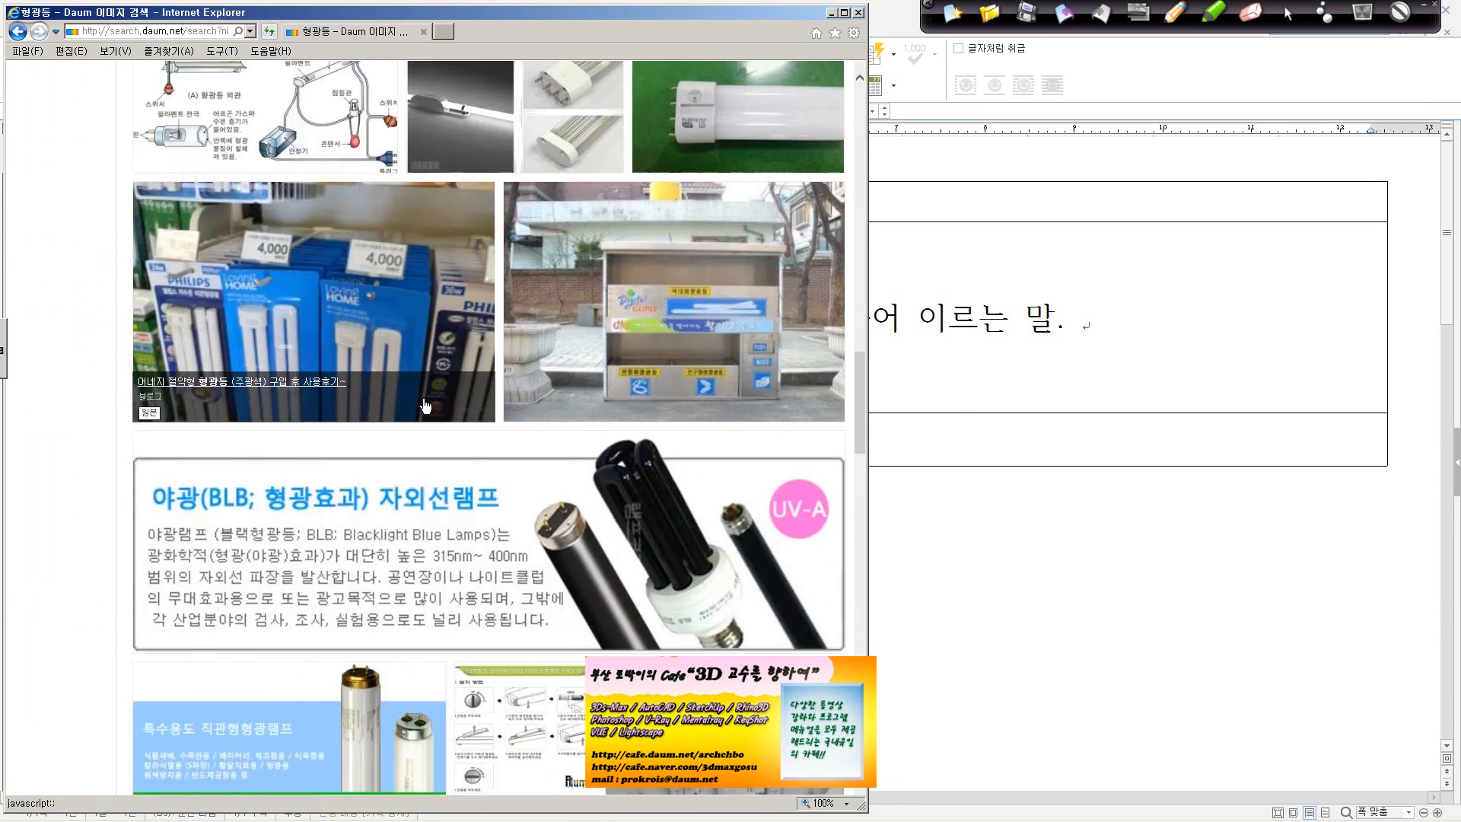
pyautogui.scroll(-5, 426, 406)
pyautogui.scroll(1, 425, 406)
pyautogui.click(17, 33)
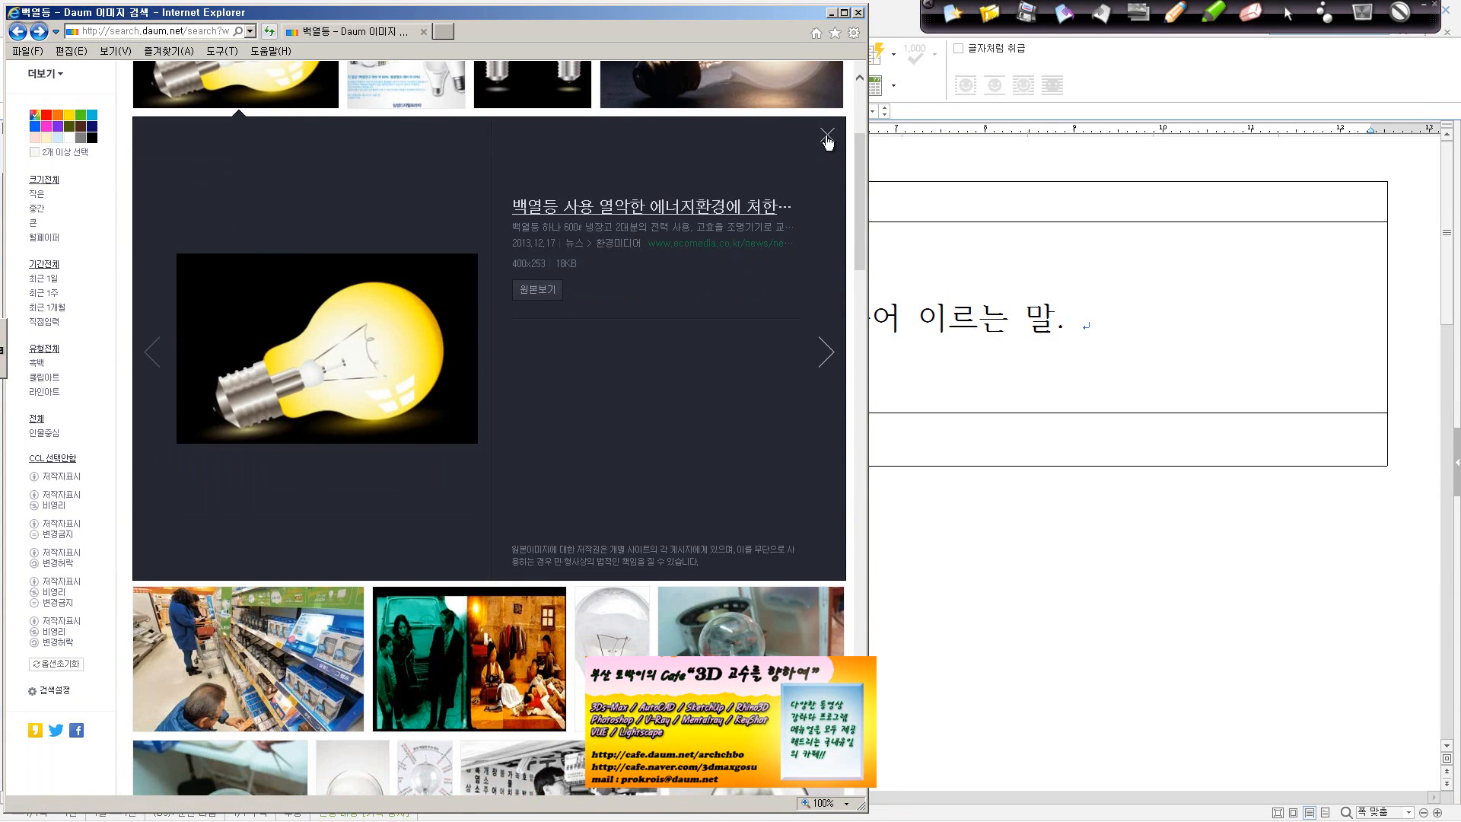
pyautogui.click(827, 141)
pyautogui.scroll(5, 632, 279)
pyautogui.scroll(-1, 272, 296)
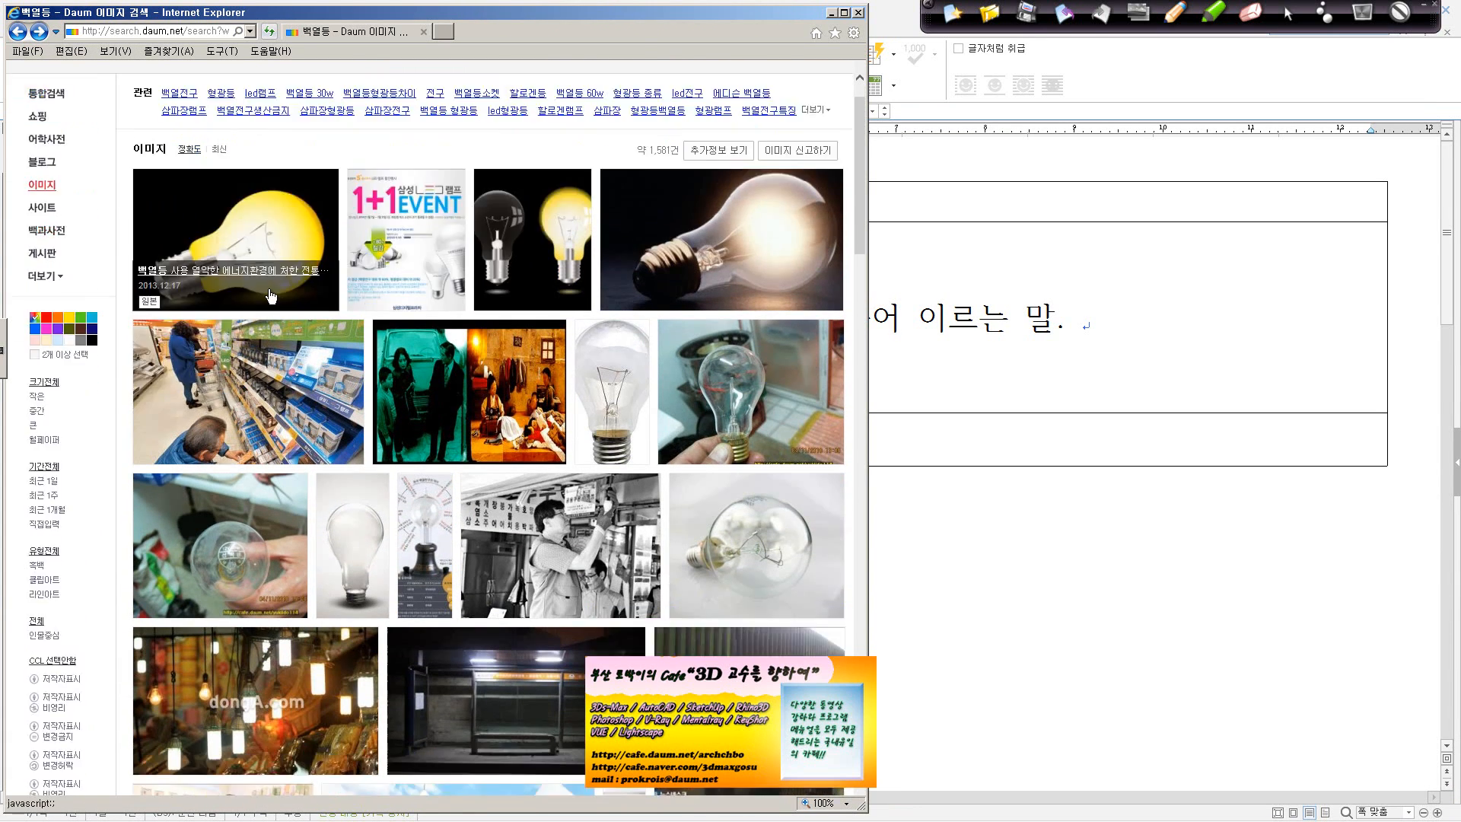
pyautogui.scroll(-15, 269, 297)
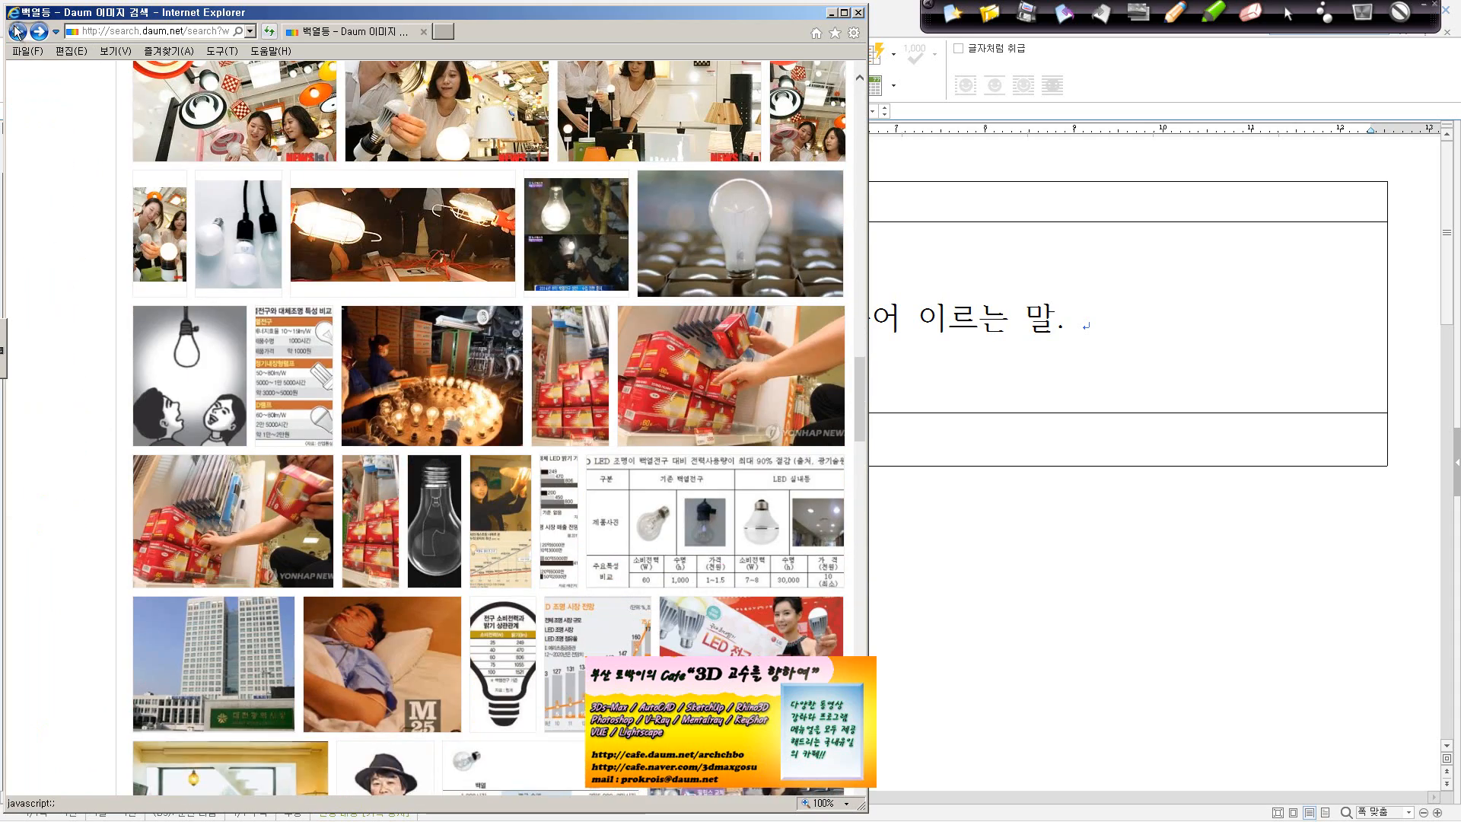
pyautogui.click(15, 30)
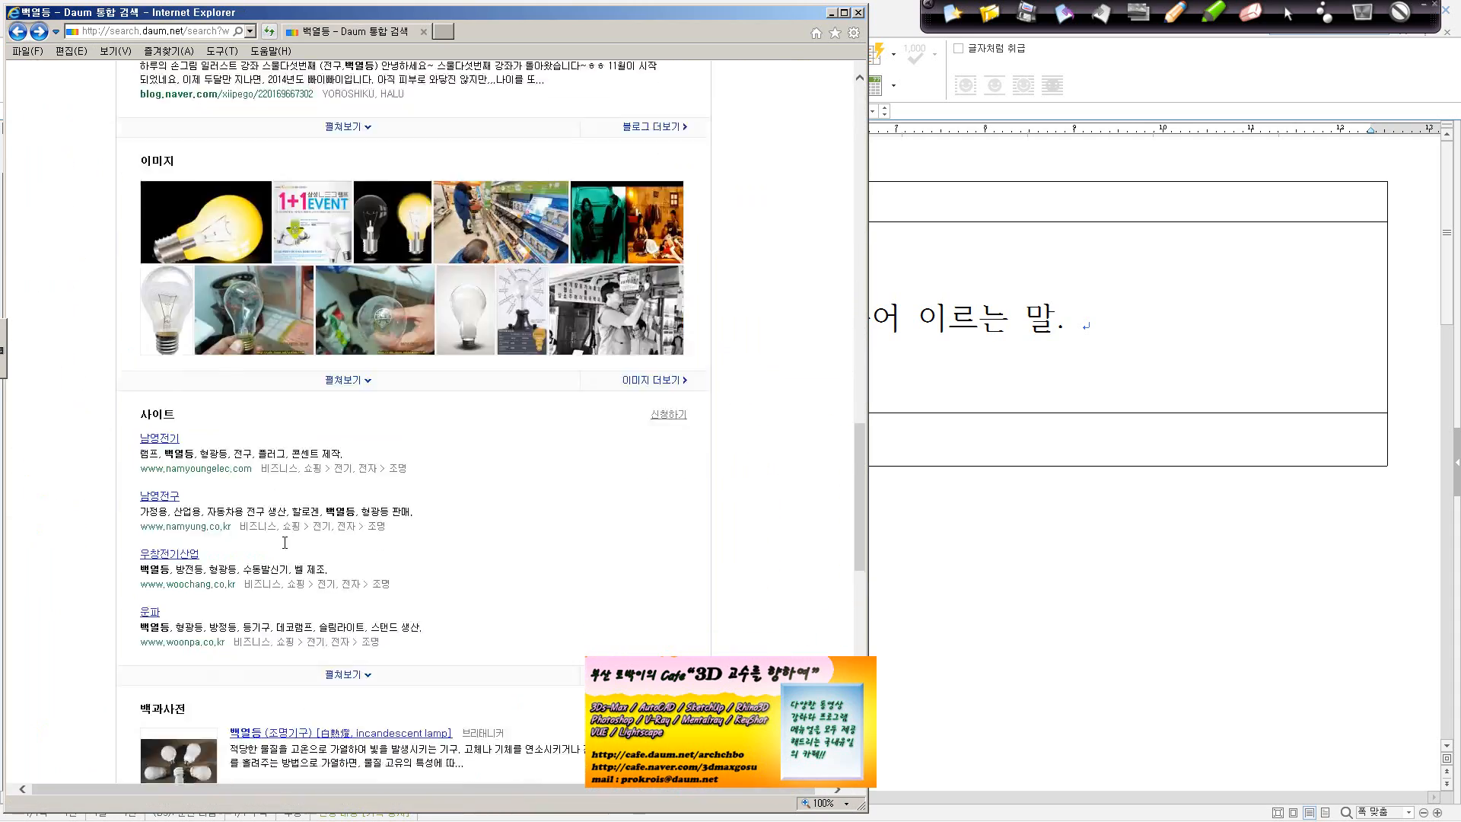
pyautogui.scroll(-5, 284, 542)
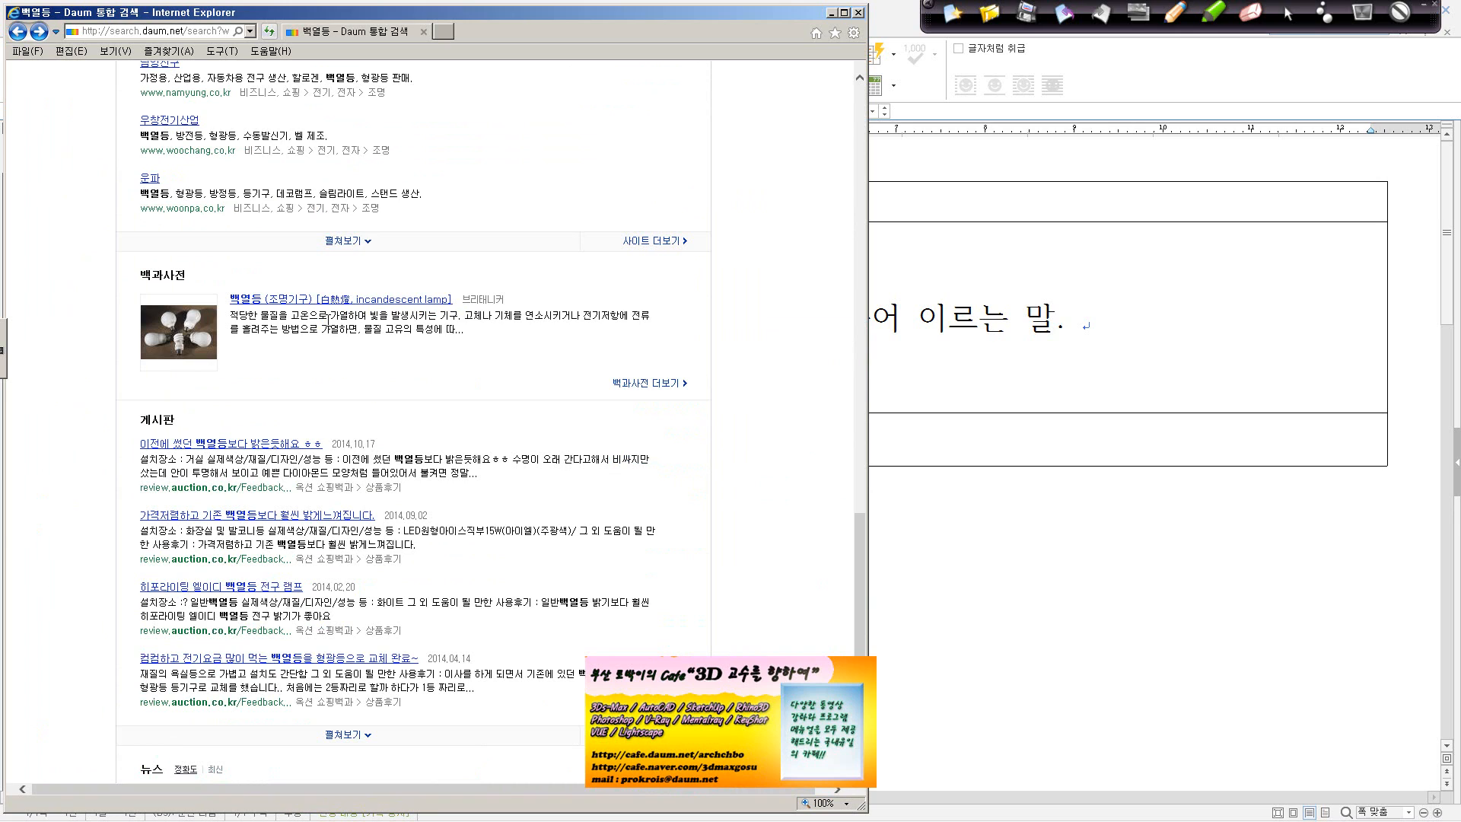
# Return to the 한글 document and copy the definition sentence beside the bulb into the cell below it.
pyautogui.click(1044, 356)
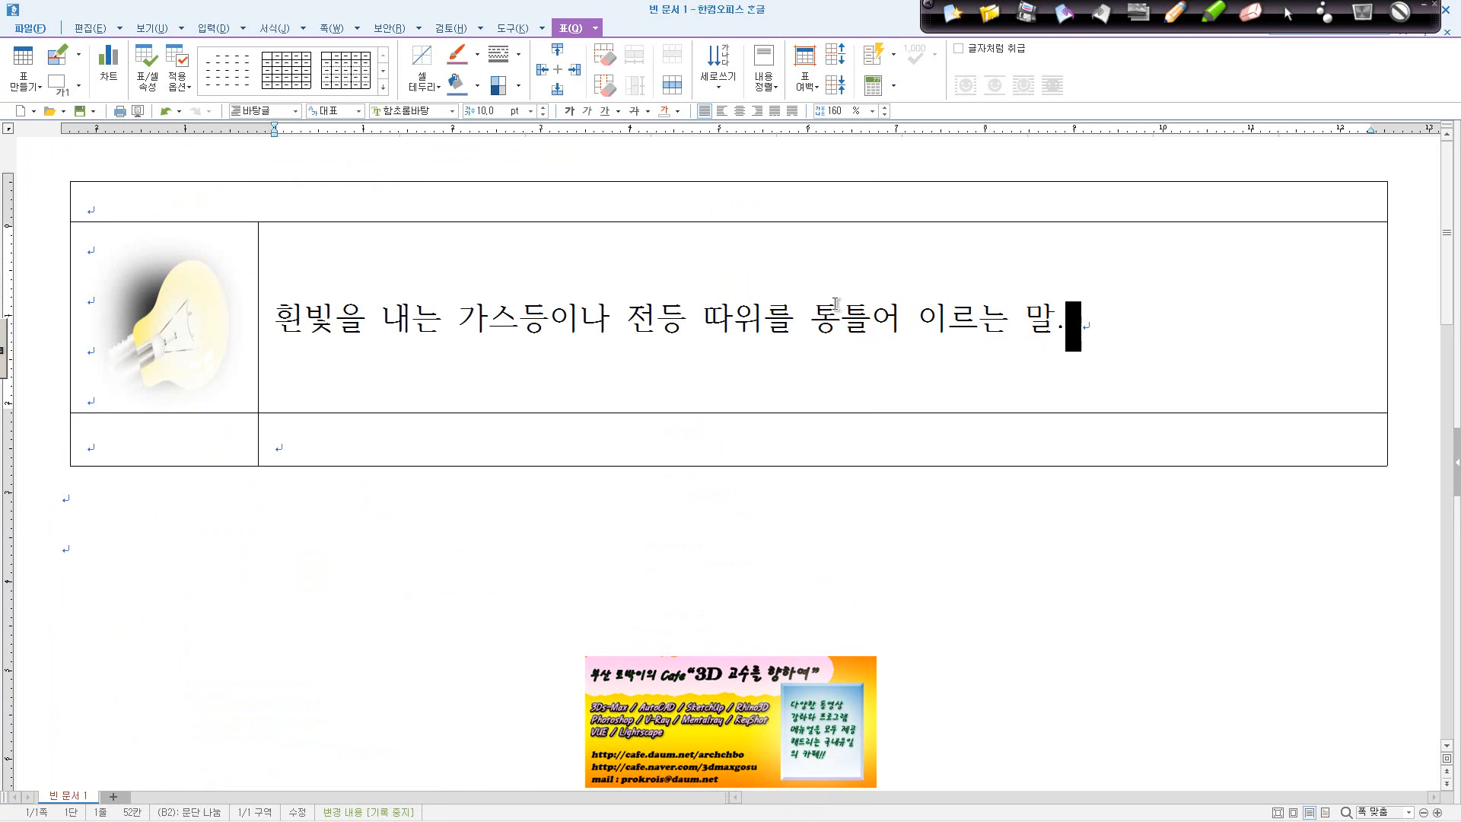
pyautogui.moveTo(1065, 324); pyautogui.dragTo(276, 324)
pyautogui.hotkey('ctrl', 'c')
pyautogui.click(336, 443)
pyautogui.hotkey('ctrl', 'v')
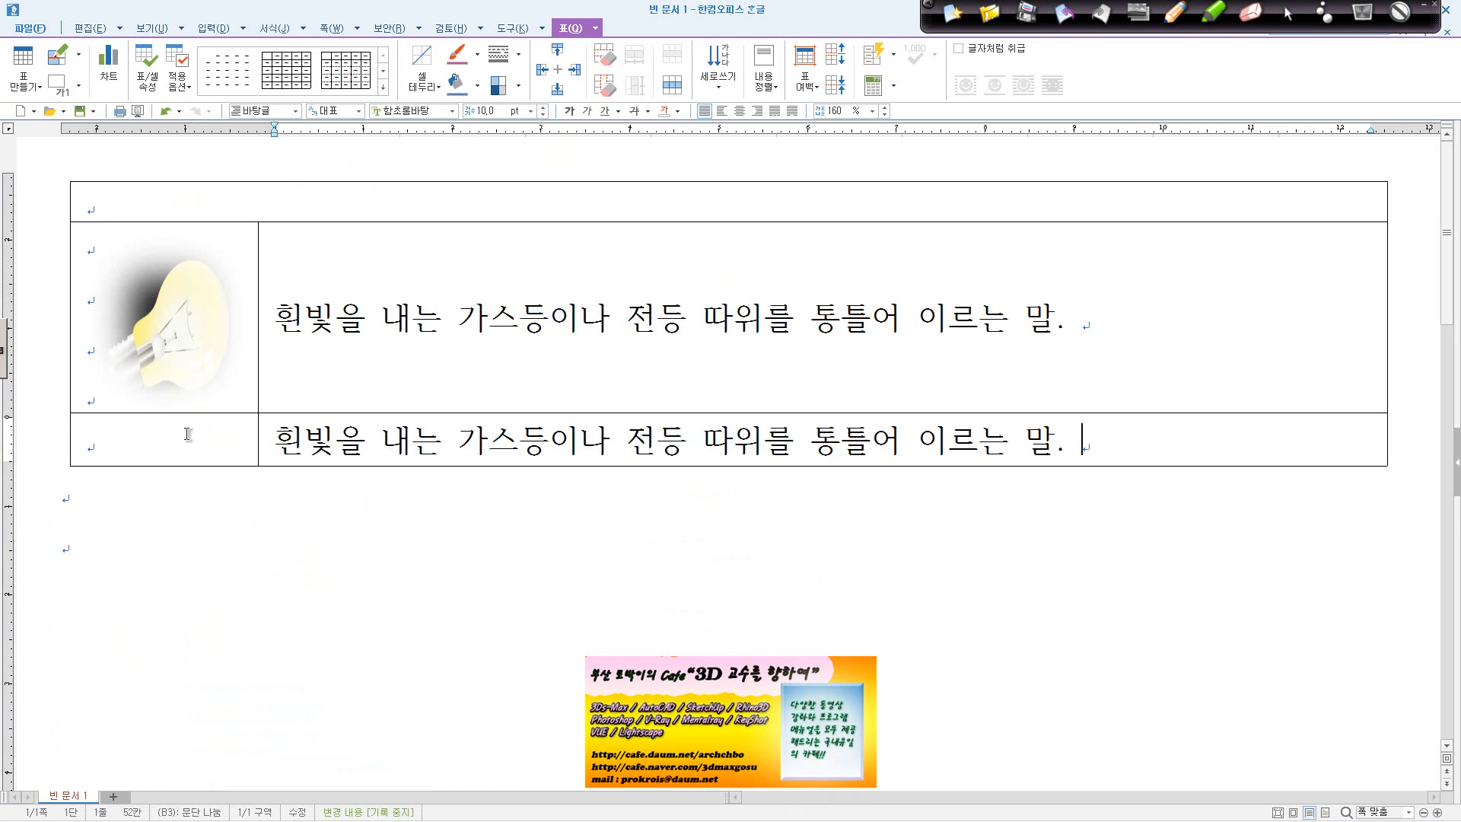
# Insert the 형광등 picture from 내 문서 into the cell below the bulb, drawn freehand as a small rectangle.
pyautogui.click(189, 430)
pyautogui.click(214, 28)
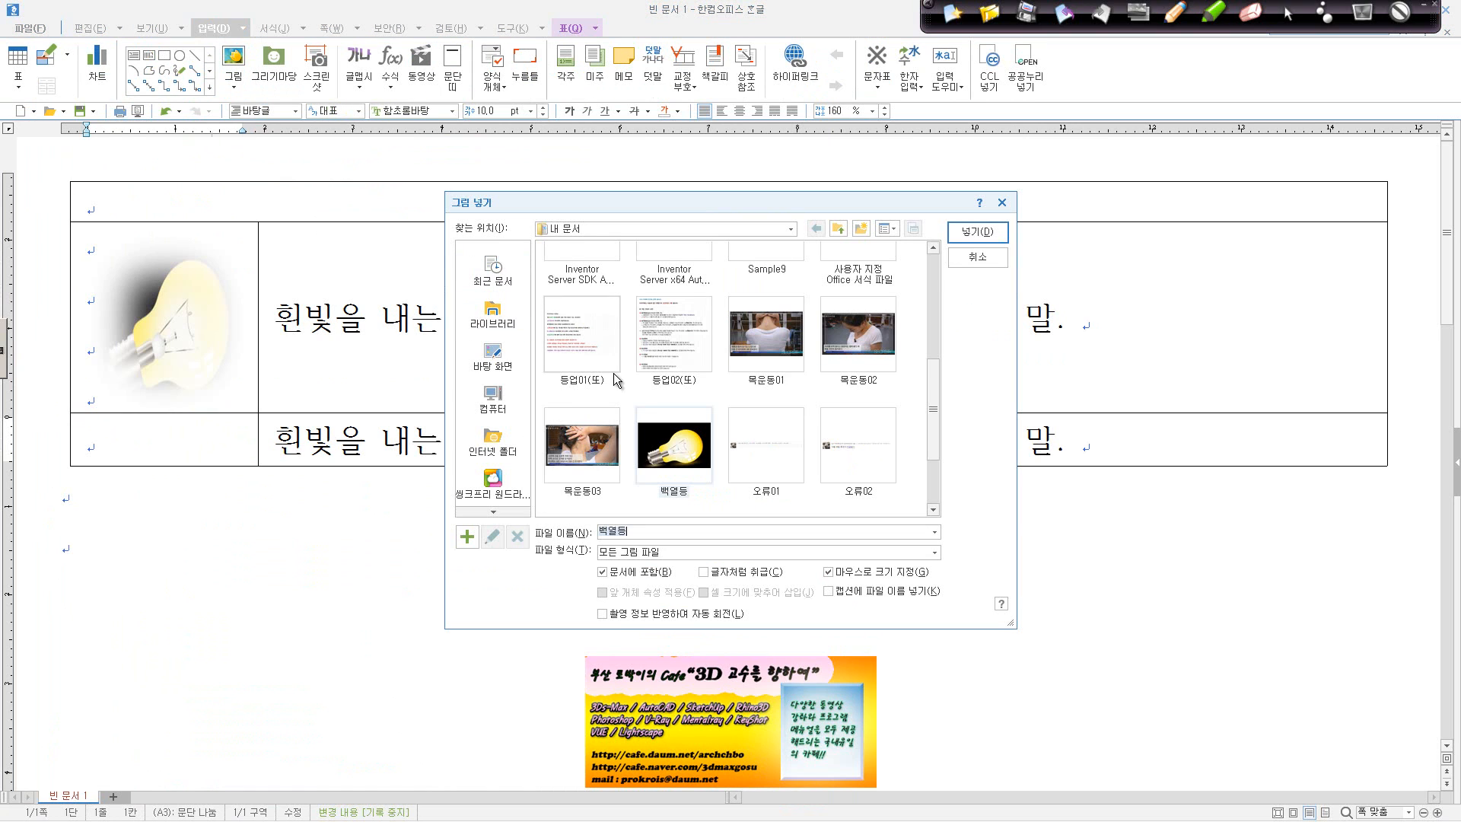
pyautogui.click(700, 445)
pyautogui.click(784, 457)
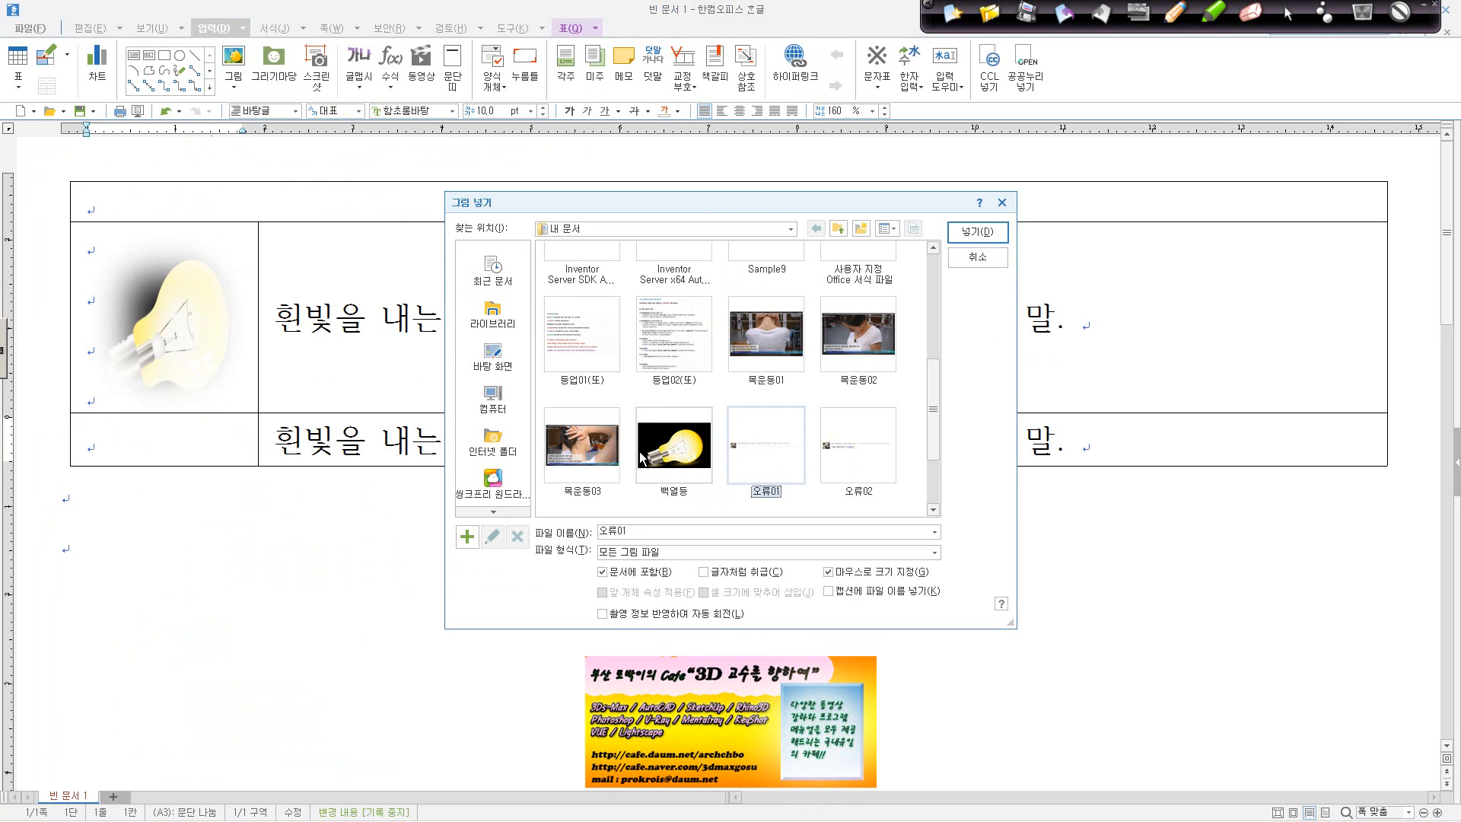
pyautogui.moveTo(935, 403); pyautogui.dragTo(935, 445)
pyautogui.click(791, 465)
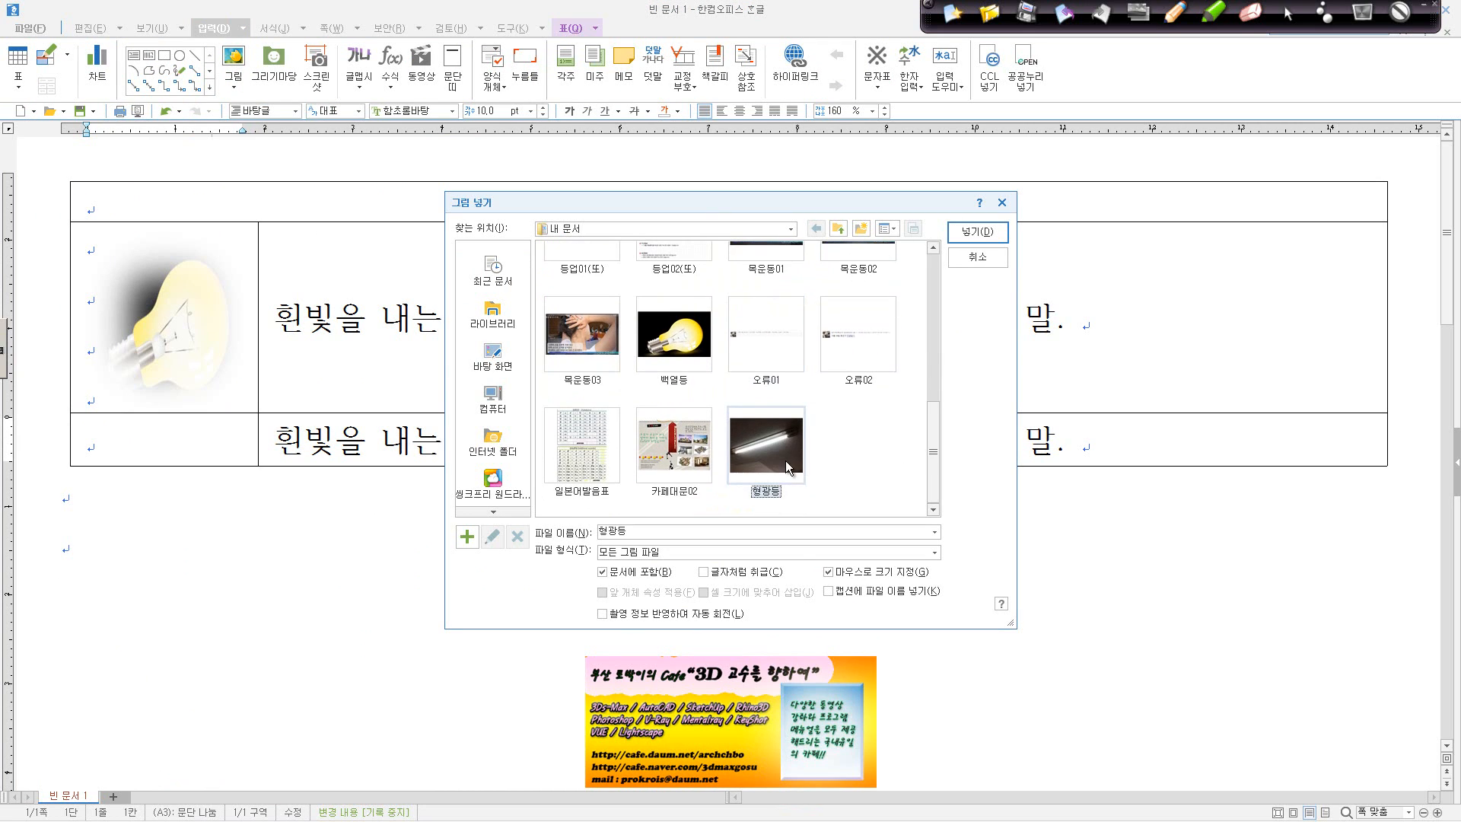
pyautogui.click(989, 233)
pyautogui.moveTo(118, 430); pyautogui.dragTo(168, 468)
# Add four blank lines to the 형광등 picture's cell to increase the row height.
pyautogui.press('Return')
pyautogui.press('Return')
pyautogui.press('Return')
pyautogui.press('Return')
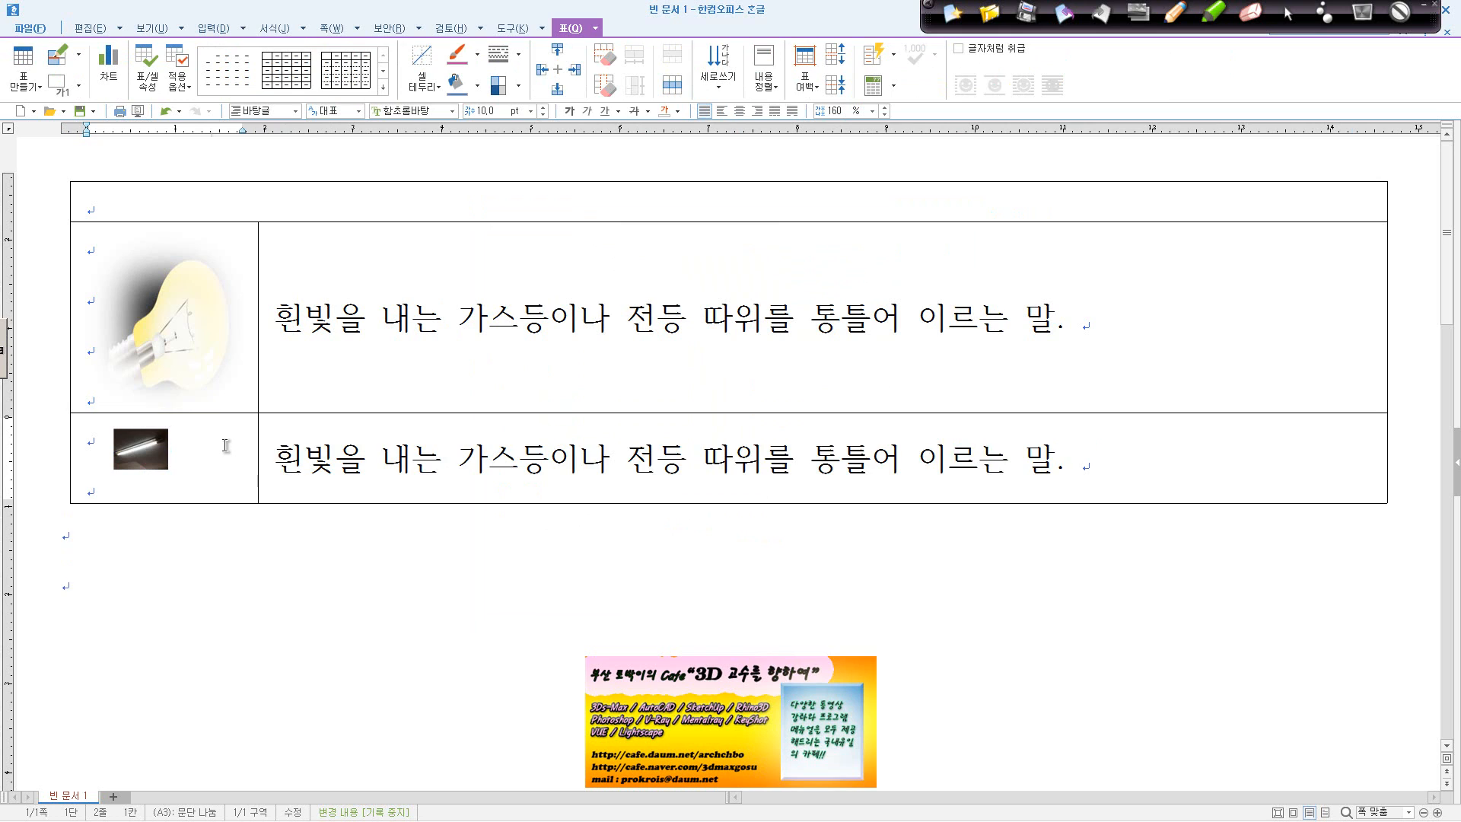
# Check the bulb picture's size and position settings in its object properties.
pyautogui.doubleClick(198, 371)
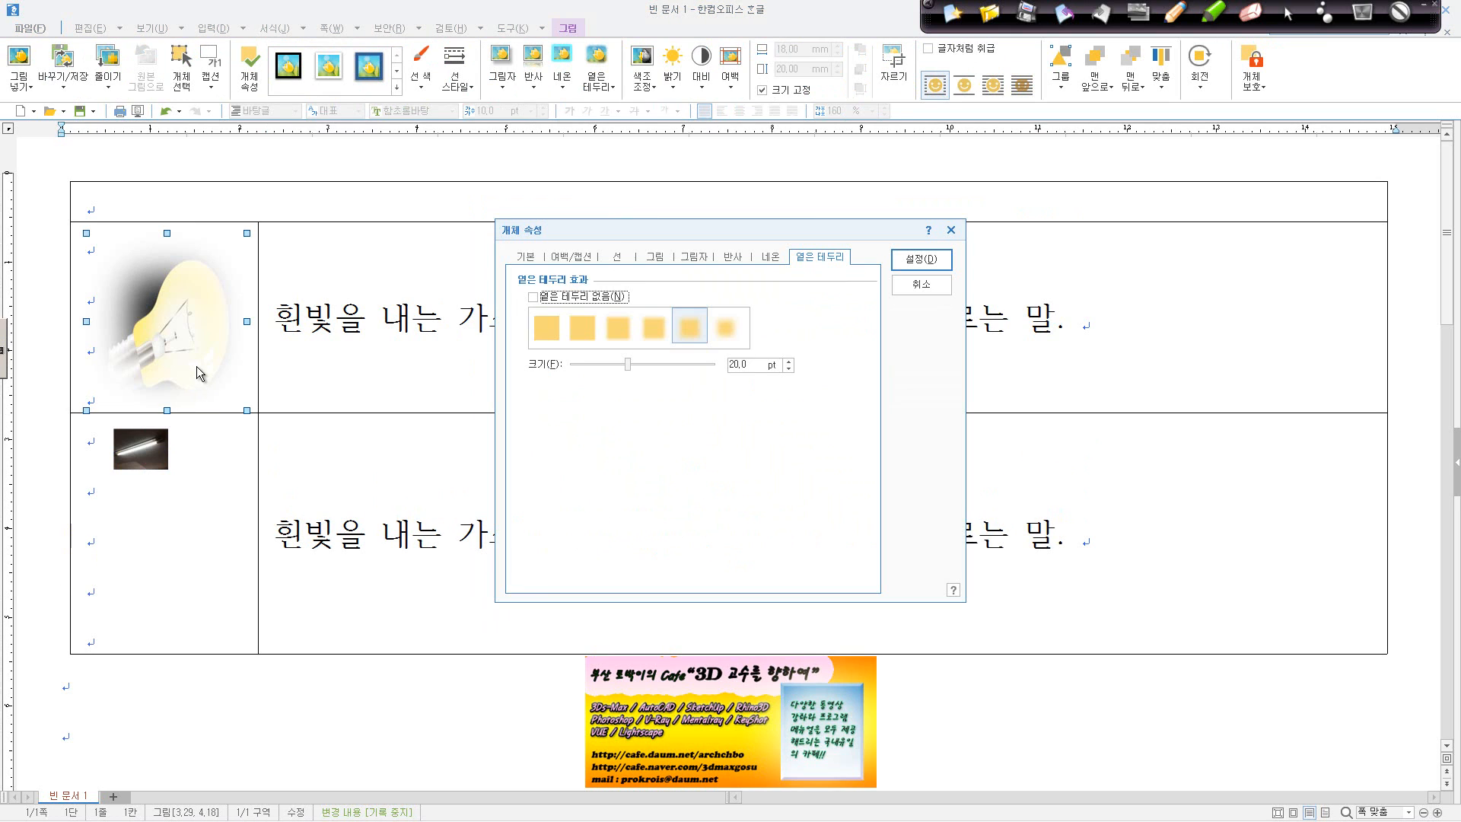
pyautogui.click(526, 257)
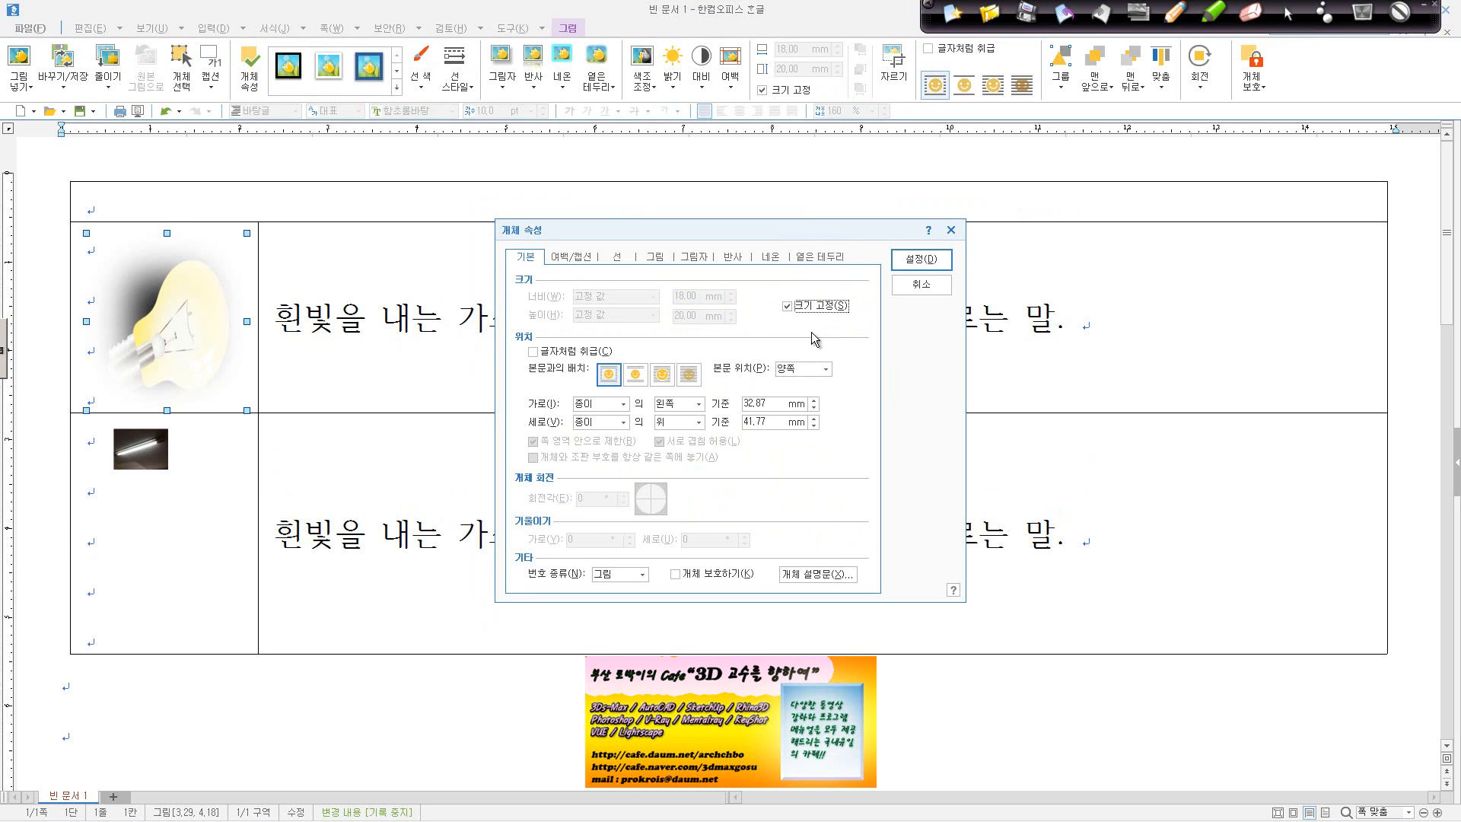
pyautogui.click(921, 259)
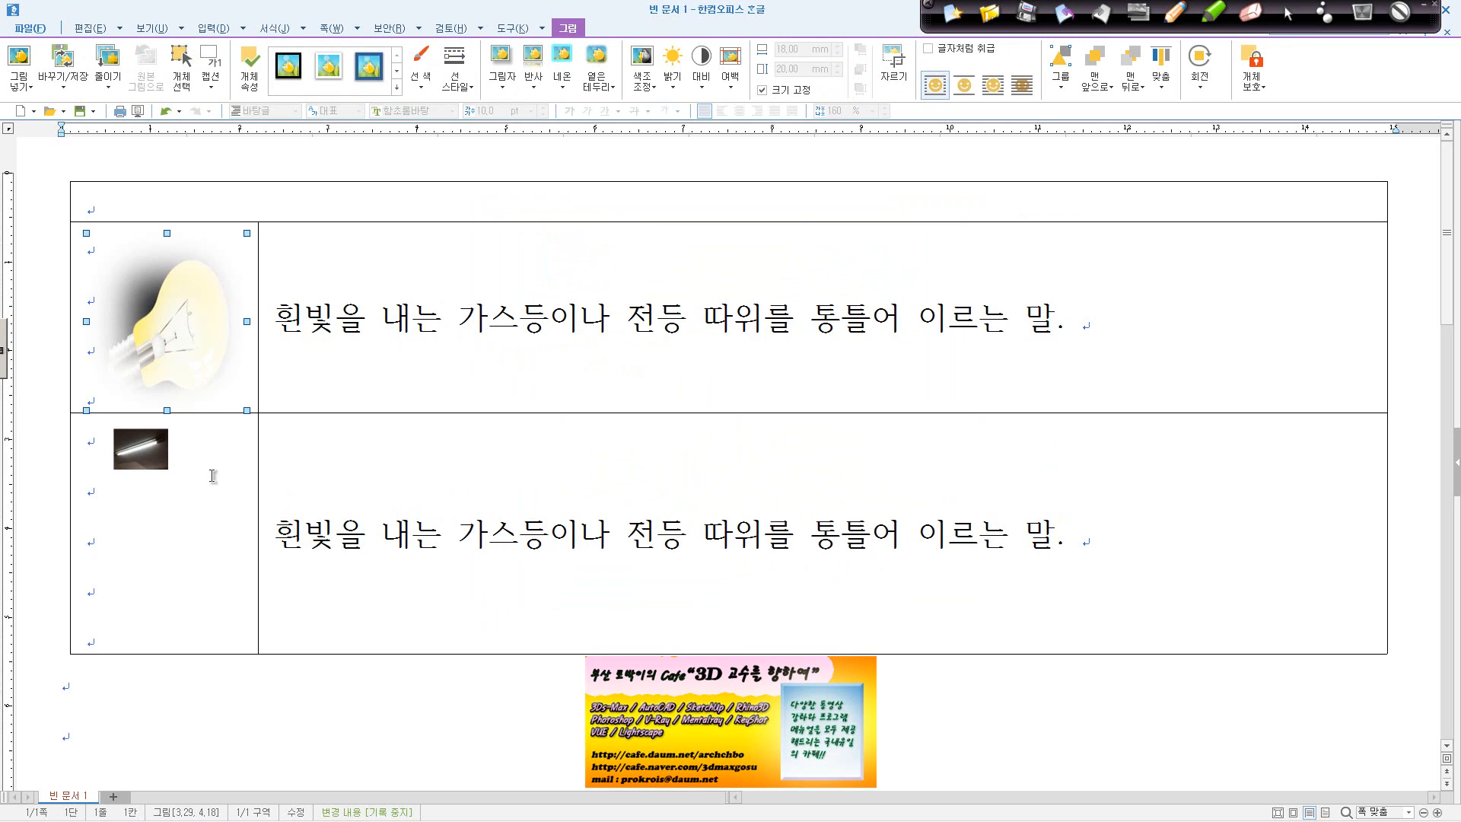
# Set the 형광등 picture's width to 18 mm and height to 20 mm, and lock its size.
pyautogui.doubleClick(153, 460)
pyautogui.press('Tab')
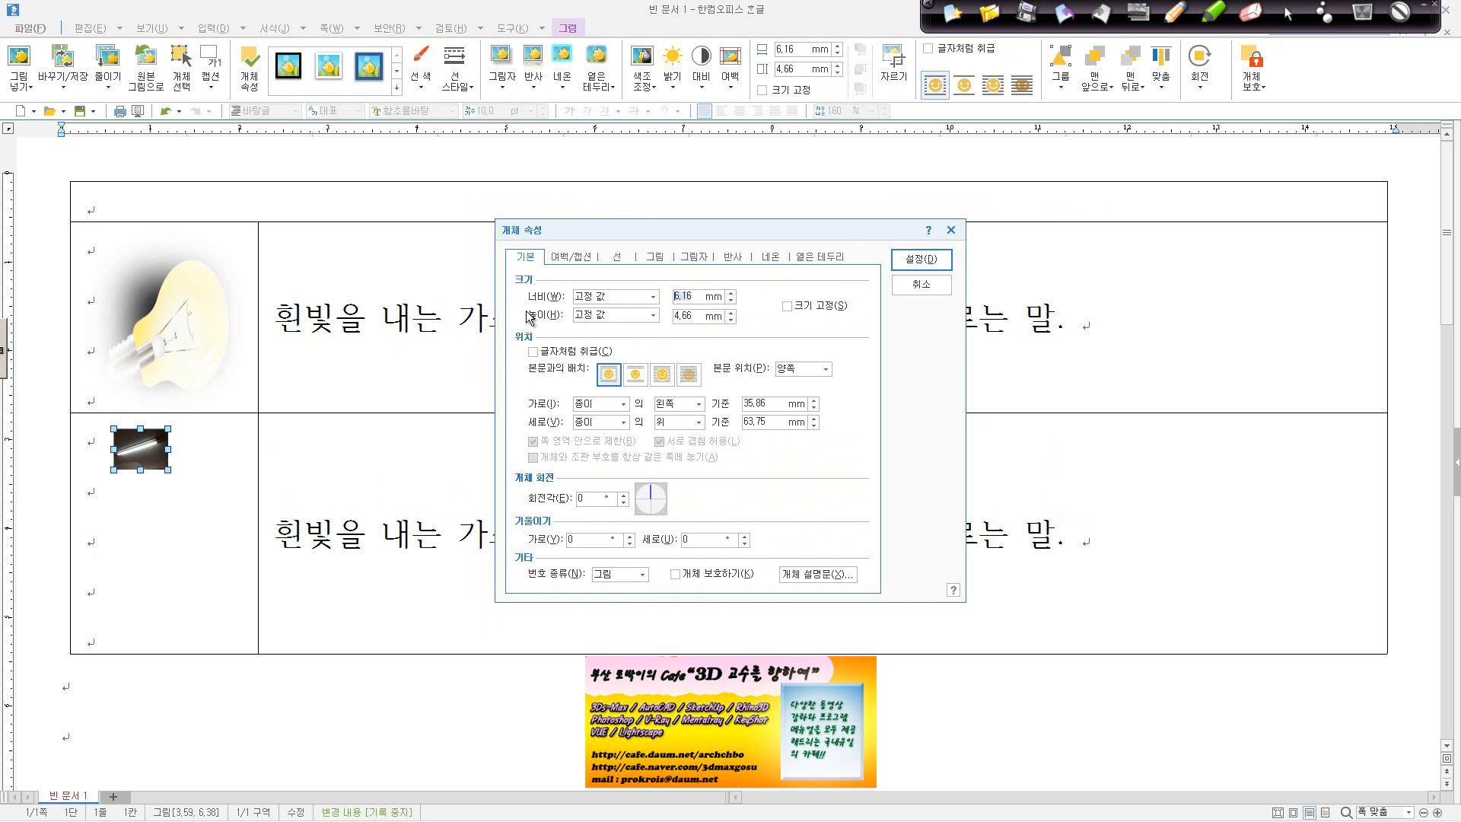
pyautogui.press('Tab')
pyautogui.press('Tab')
pyautogui.write('20')
pyautogui.click(788, 307)
pyautogui.click(917, 263)
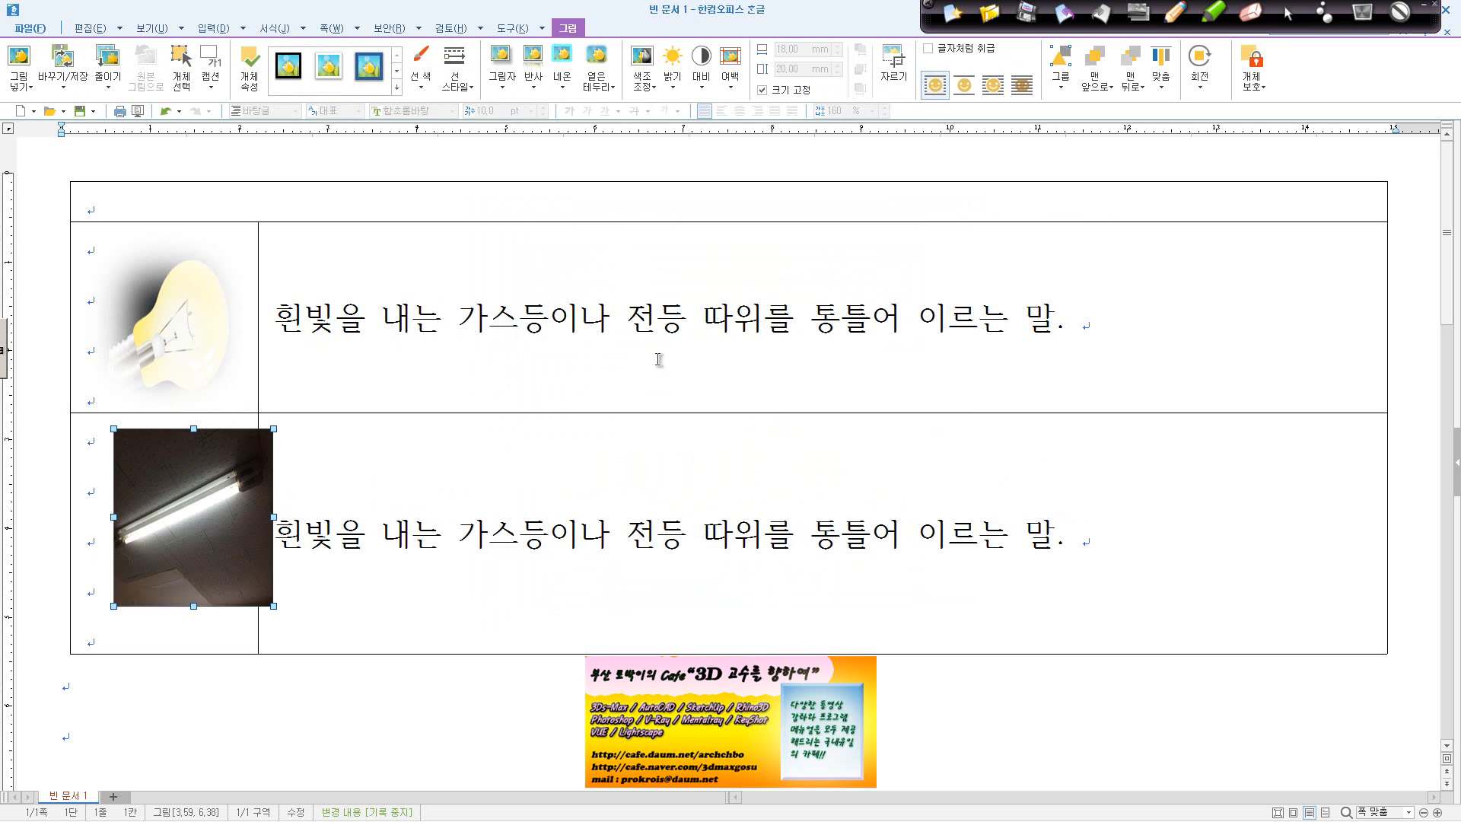
# Center the 형광등 picture inside its table cell and delete the surplus blank line below it.
pyautogui.moveTo(219, 542); pyautogui.dragTo(195, 550)
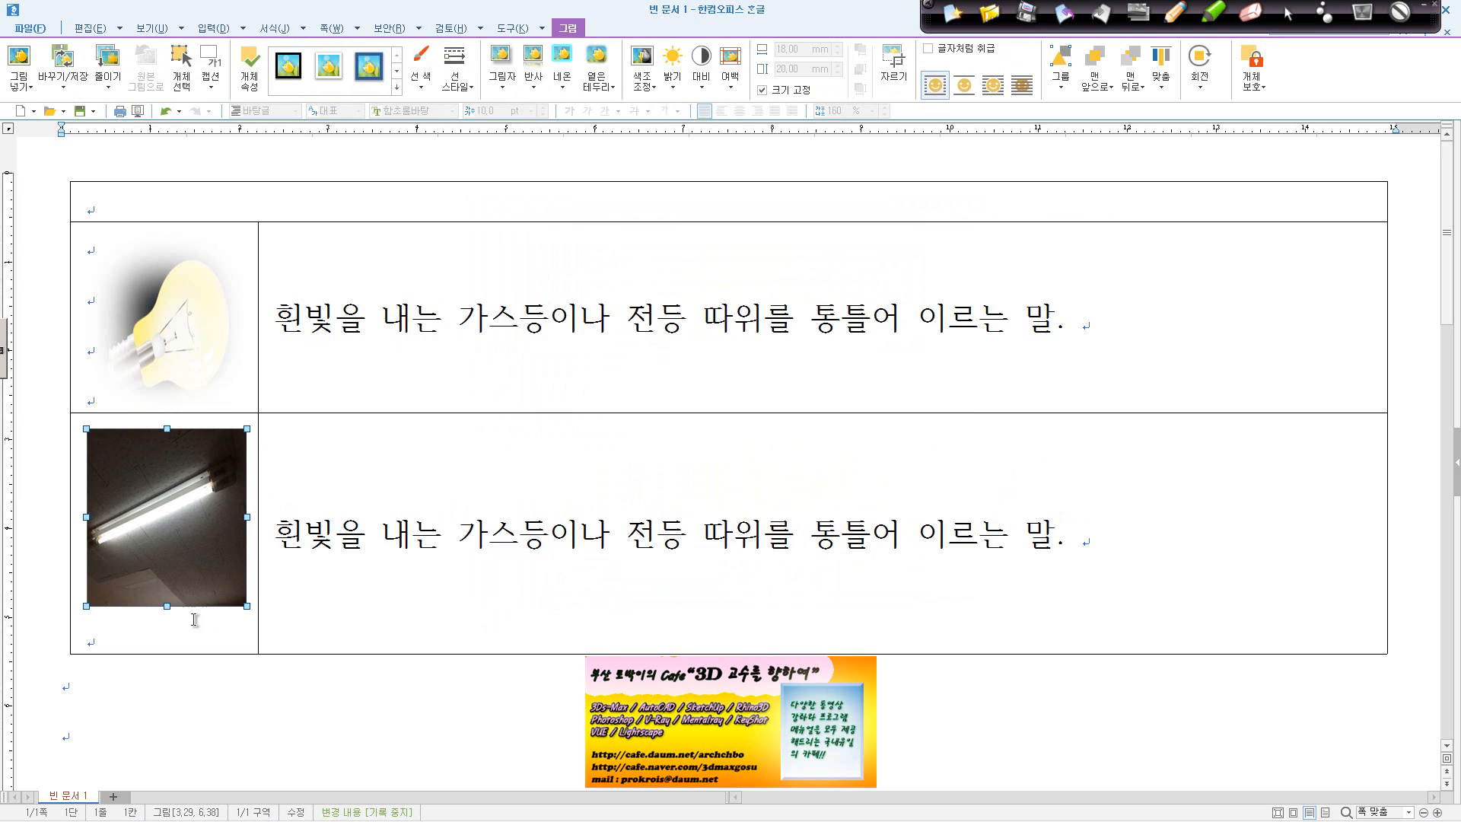
pyautogui.click(172, 631)
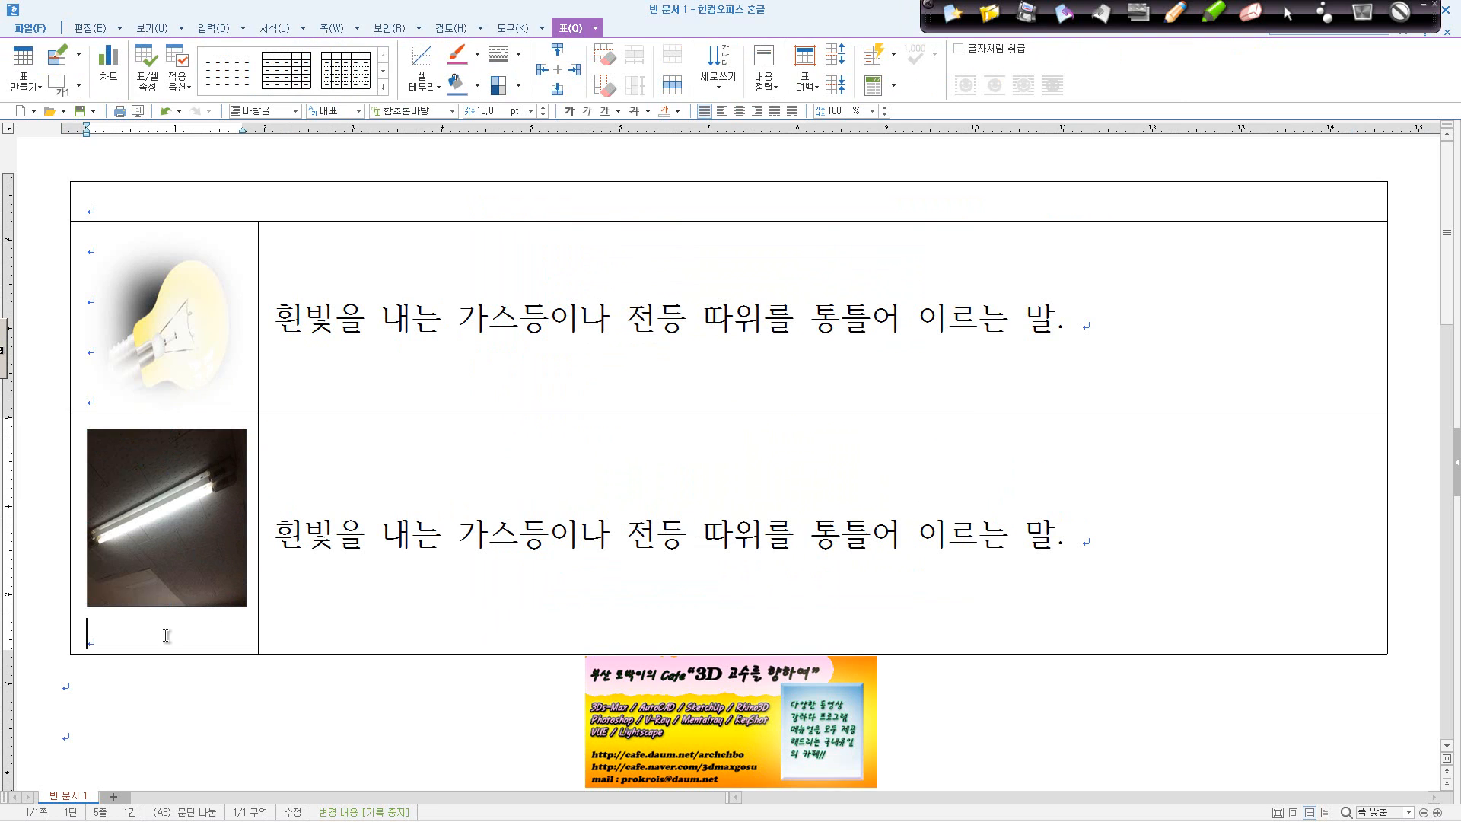
pyautogui.click(230, 561)
pyautogui.press('Up')
pyautogui.press('Up')
pyautogui.press('Up')
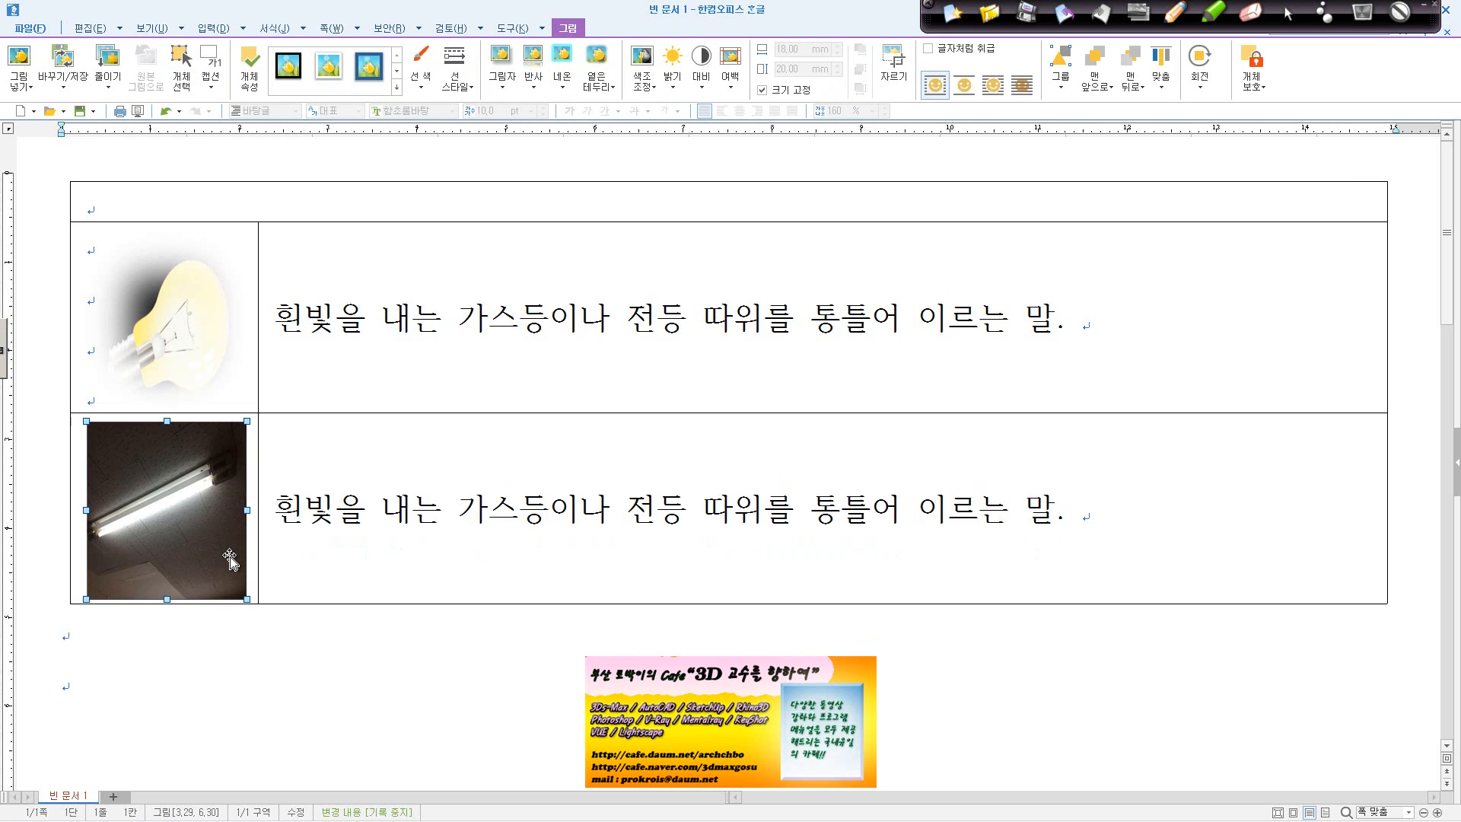
pyautogui.press('Left')
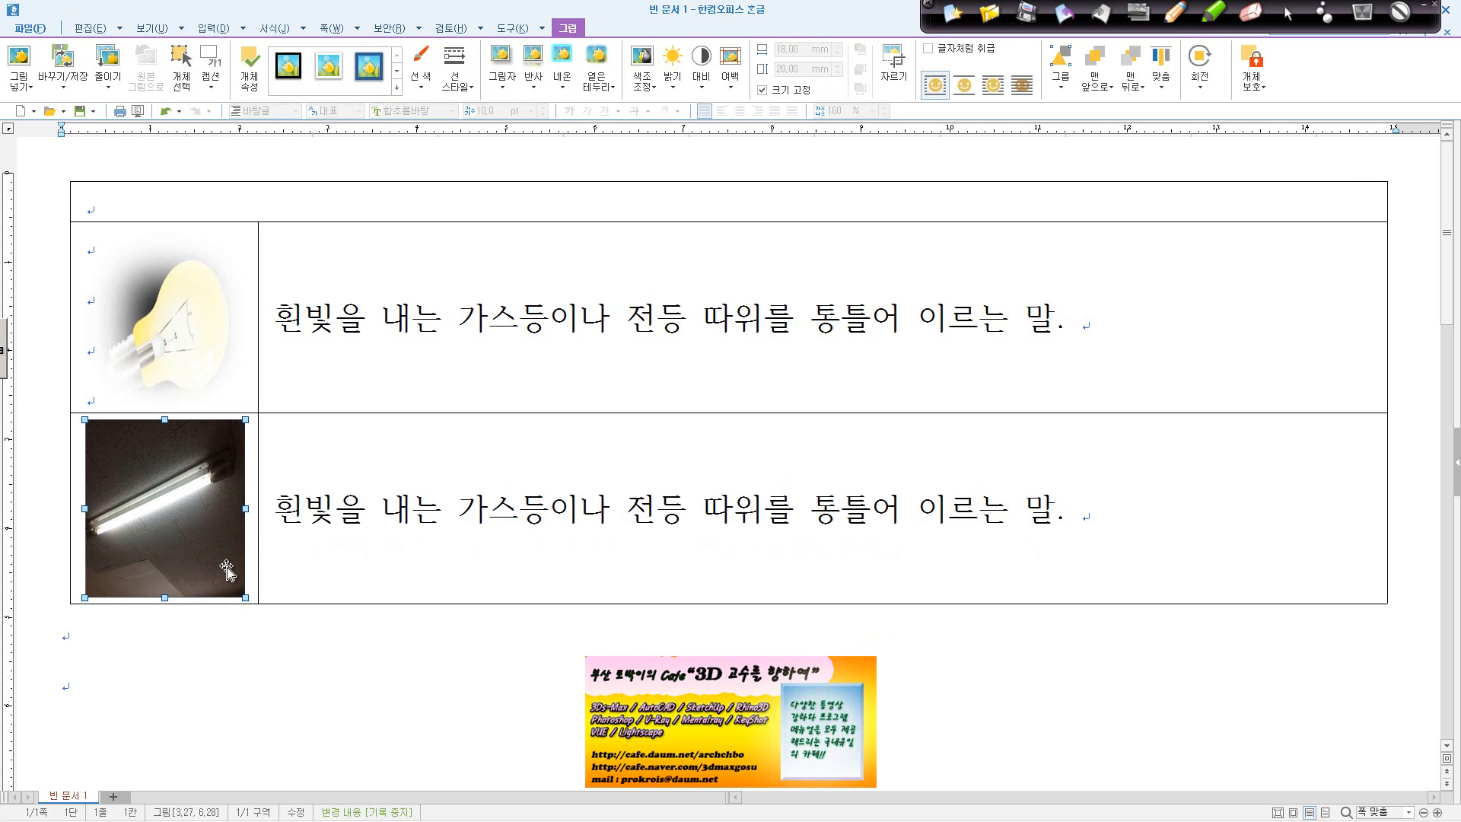
# Right-align the empty paragraph in the merged cell of the table's first row.
pyautogui.click(263, 641)
pyautogui.click(231, 571)
pyautogui.click(251, 536)
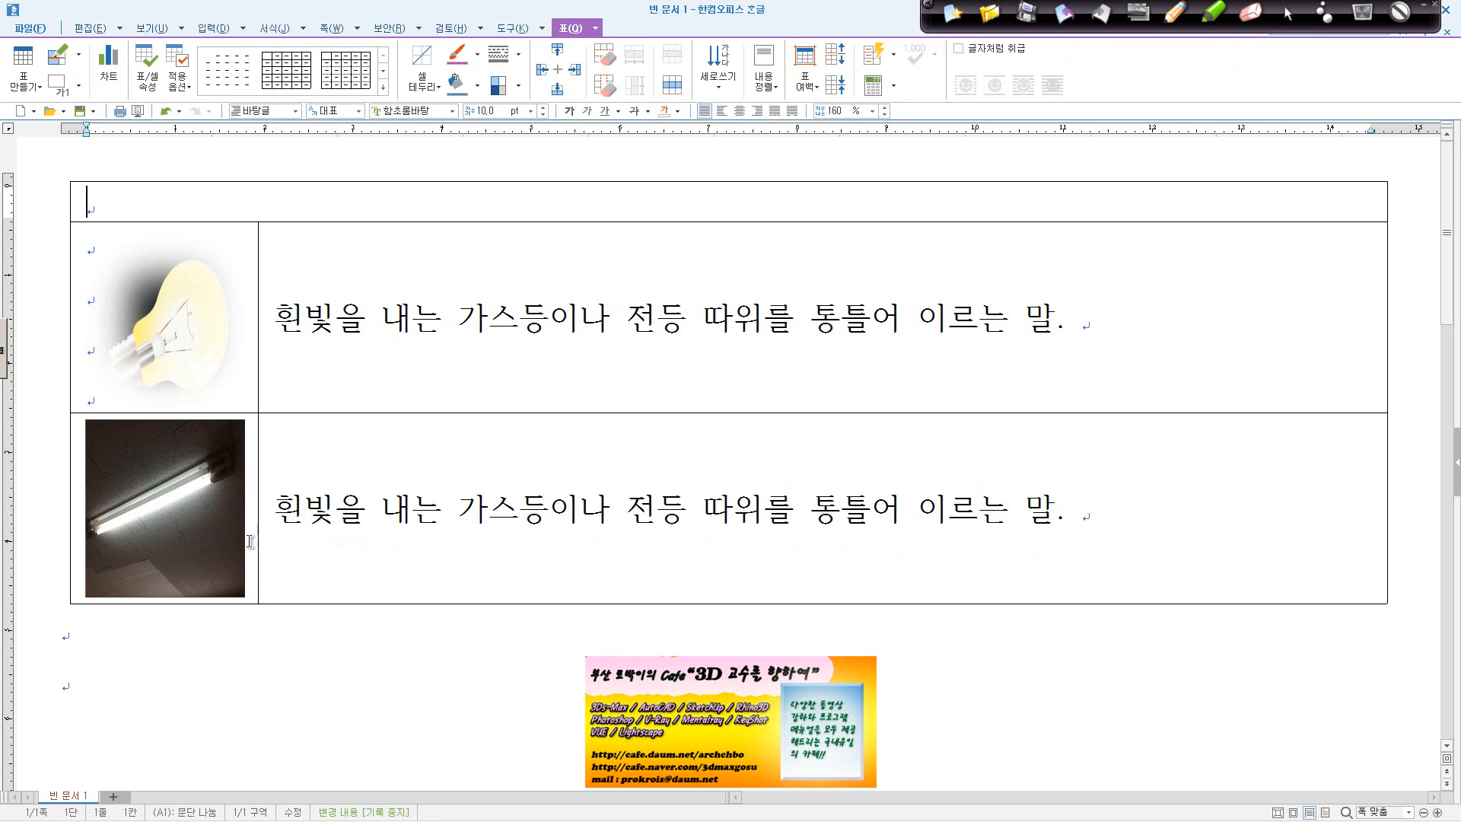
pyautogui.click(757, 111)
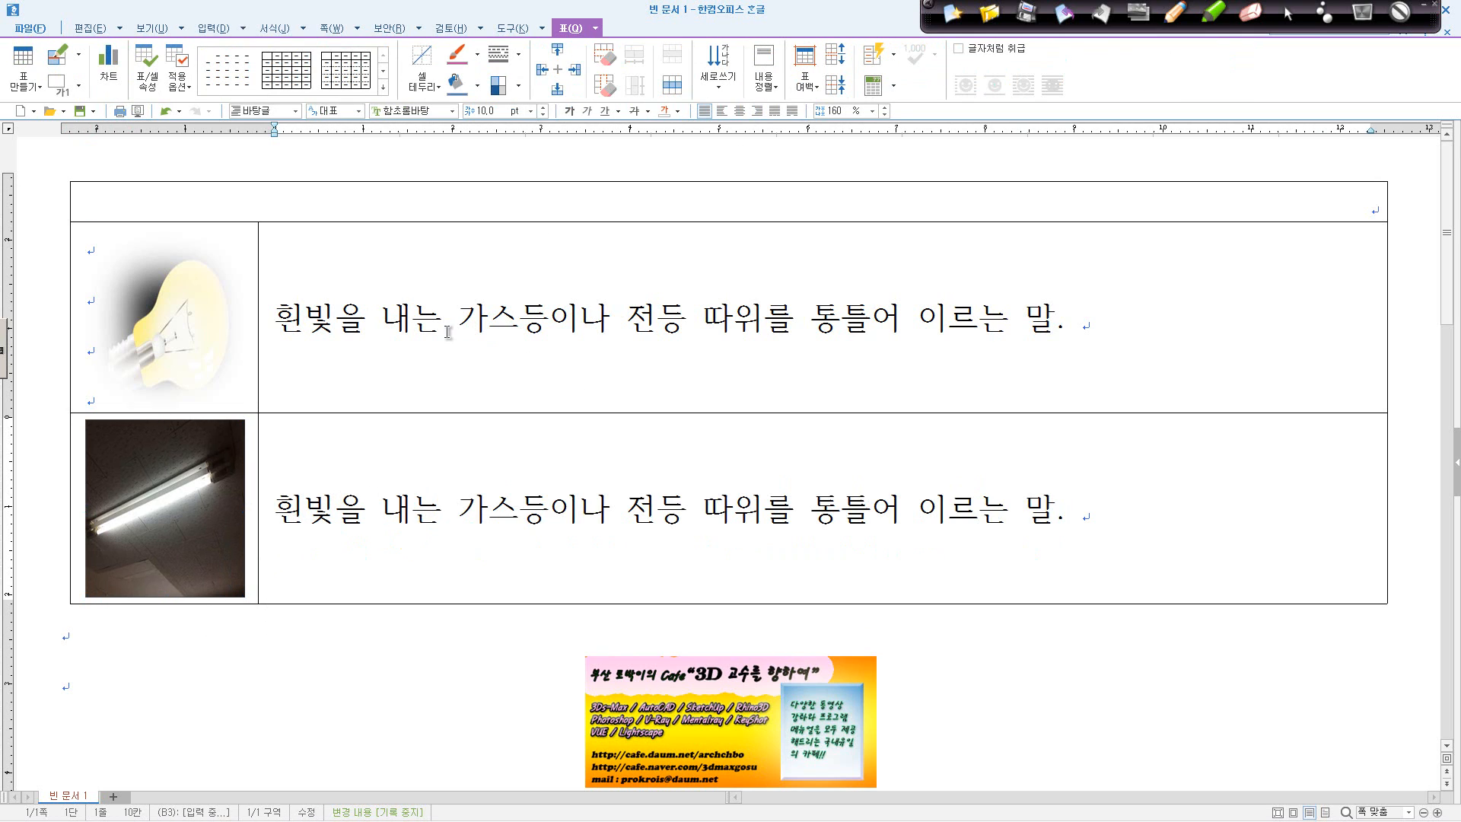
# Apply the borderless style from the 일반 group to all cells of the table.
pyautogui.moveTo(243, 211); pyautogui.dragTo(819, 570)
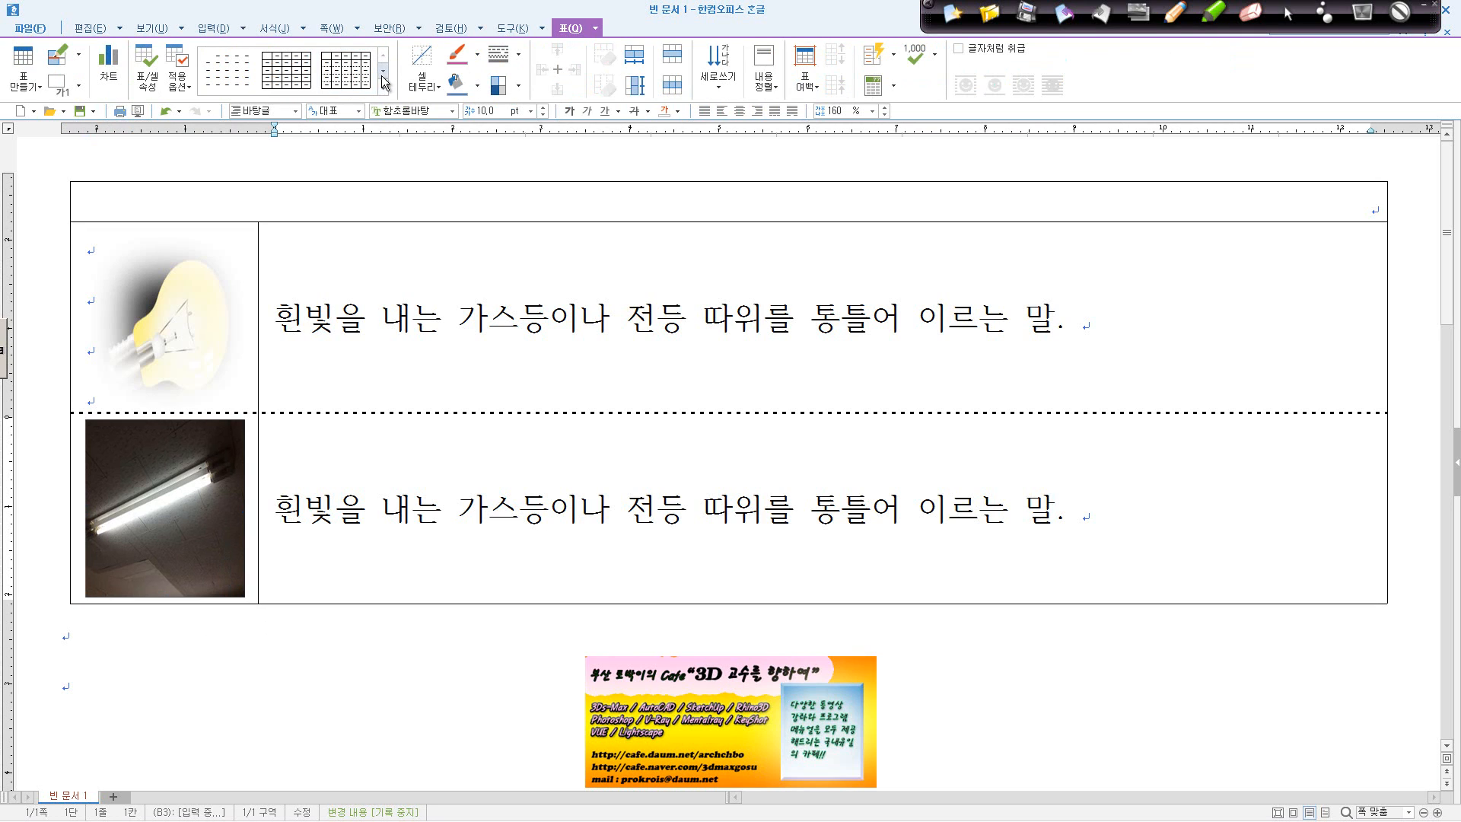
pyautogui.click(382, 87)
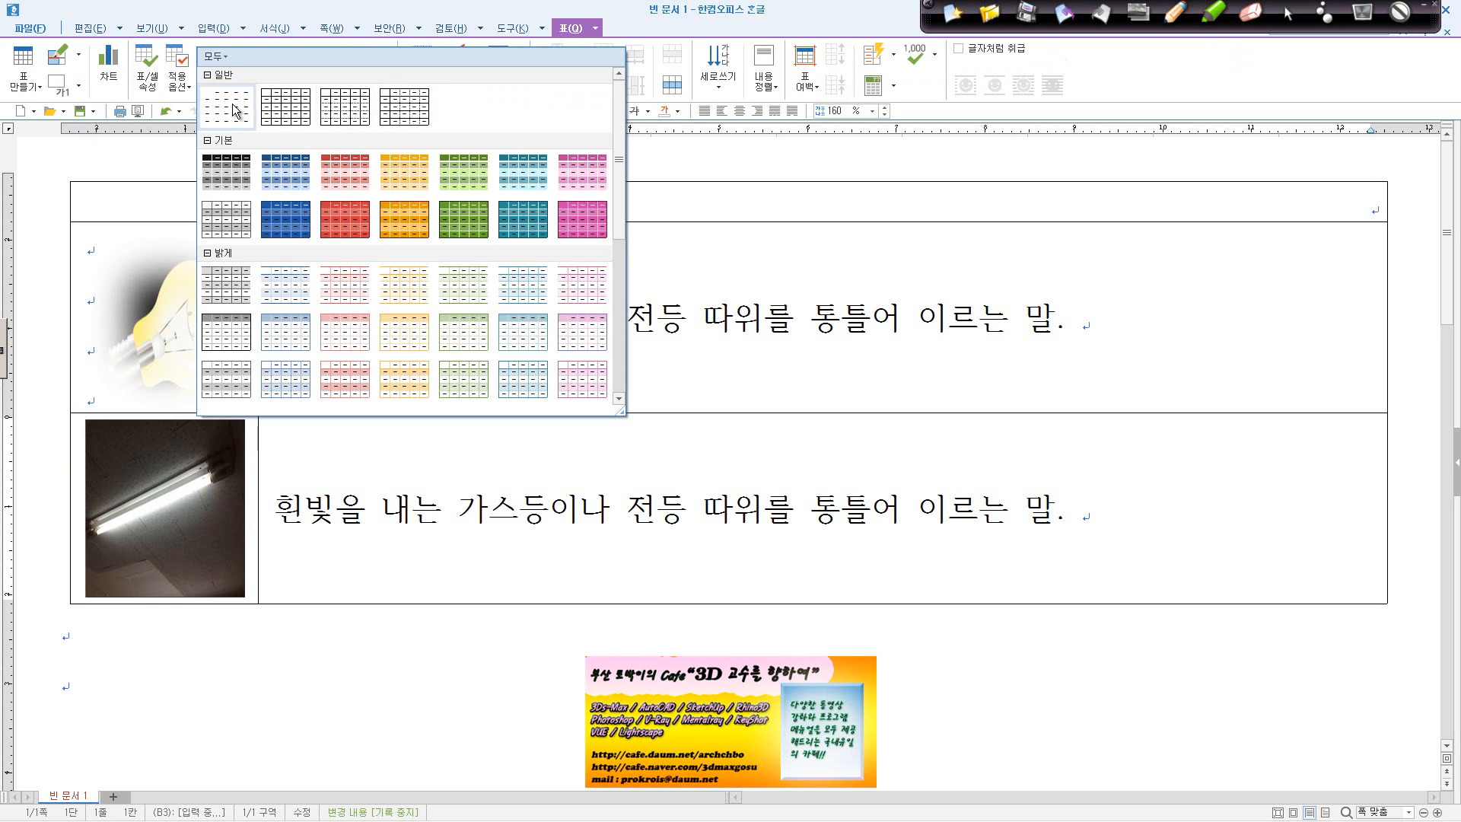
pyautogui.click(233, 109)
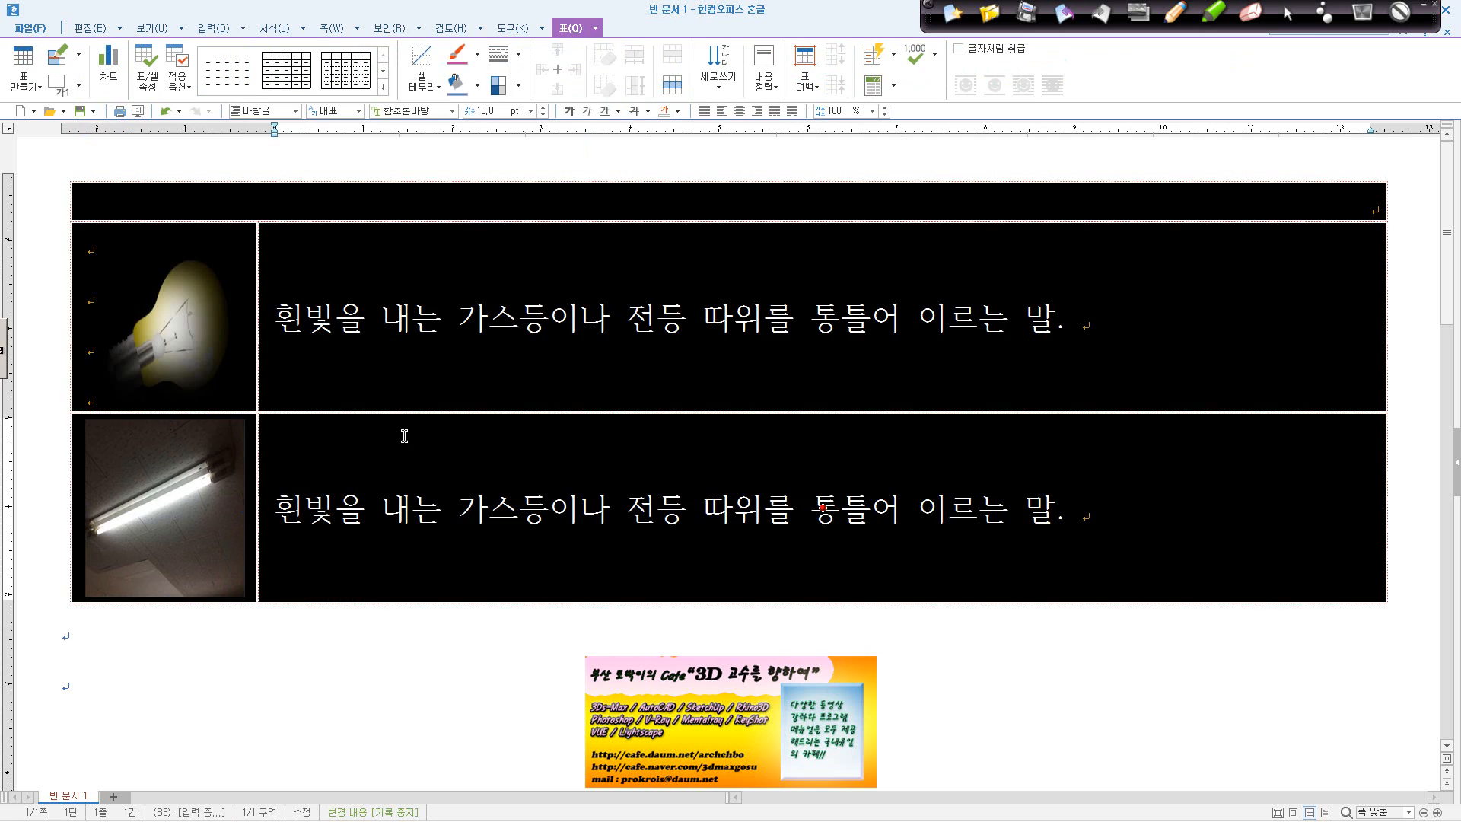
pyautogui.click(522, 702)
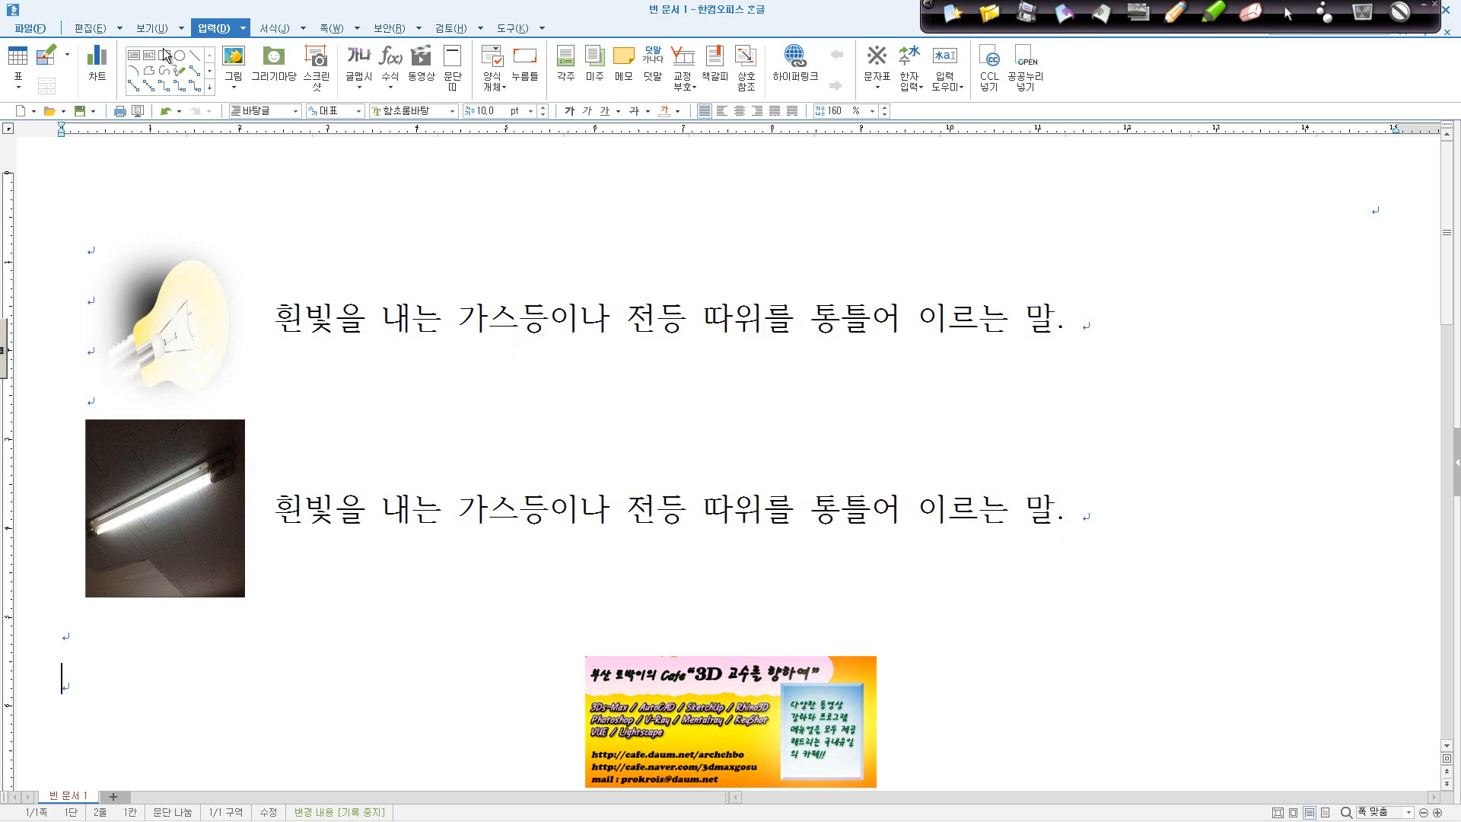
# Select all cells of the borderless table to examine the cell layout behind the pictures and sentences, and deselect them.
pyautogui.click(733, 449)
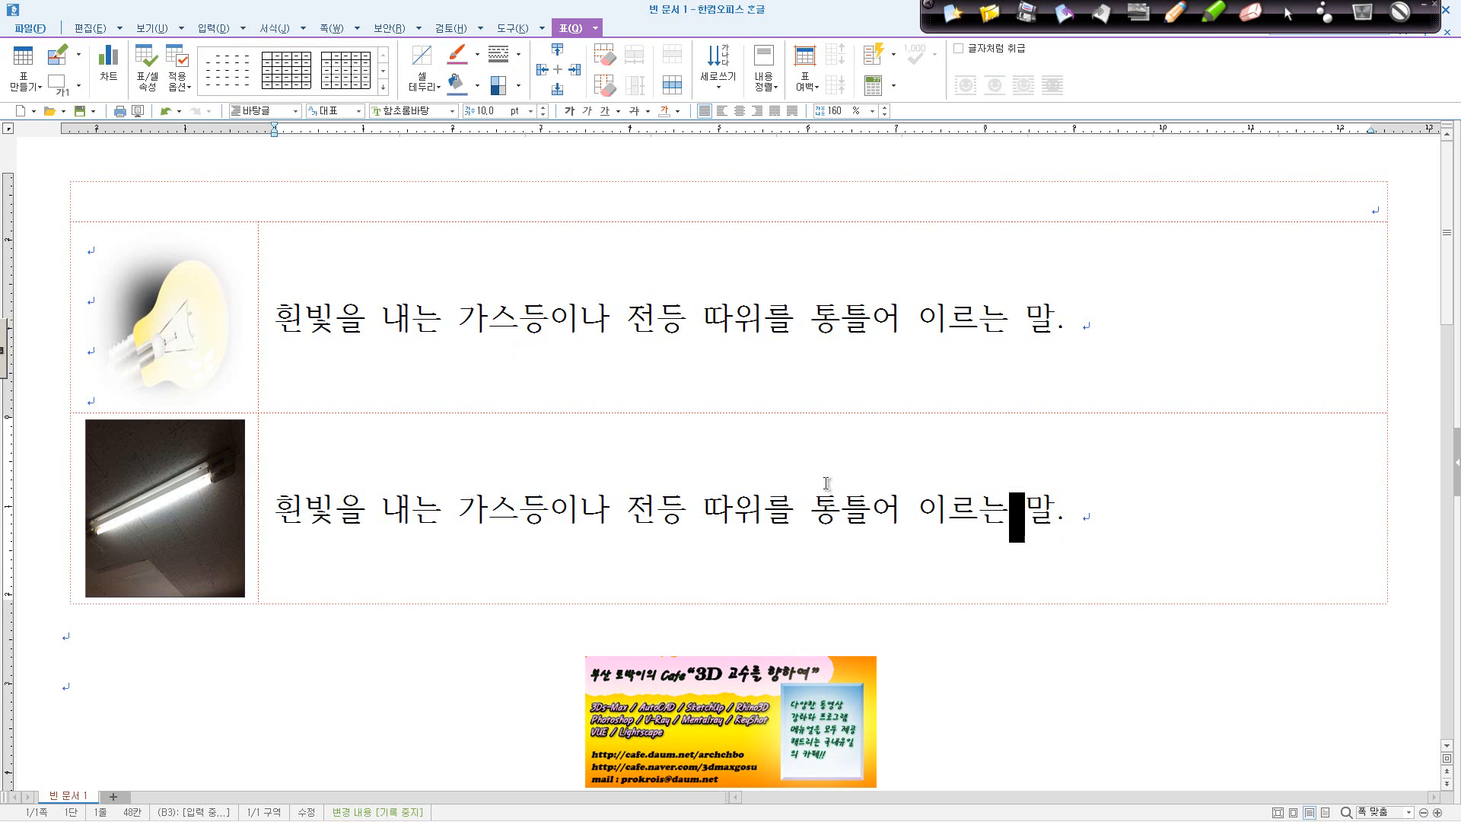
pyautogui.moveTo(828, 480); pyautogui.dragTo(189, 210)
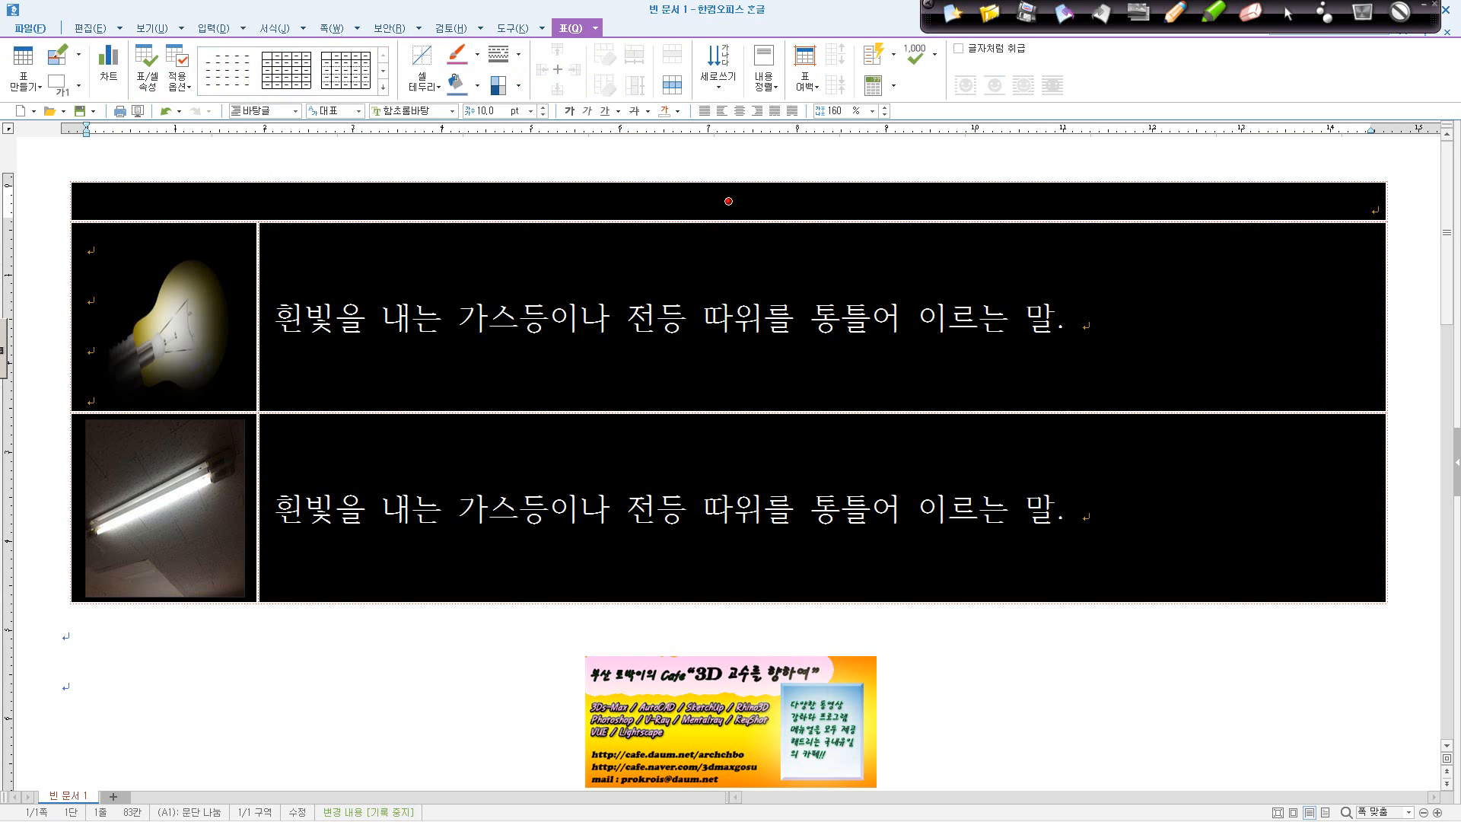
pyautogui.moveTo(470, 797)
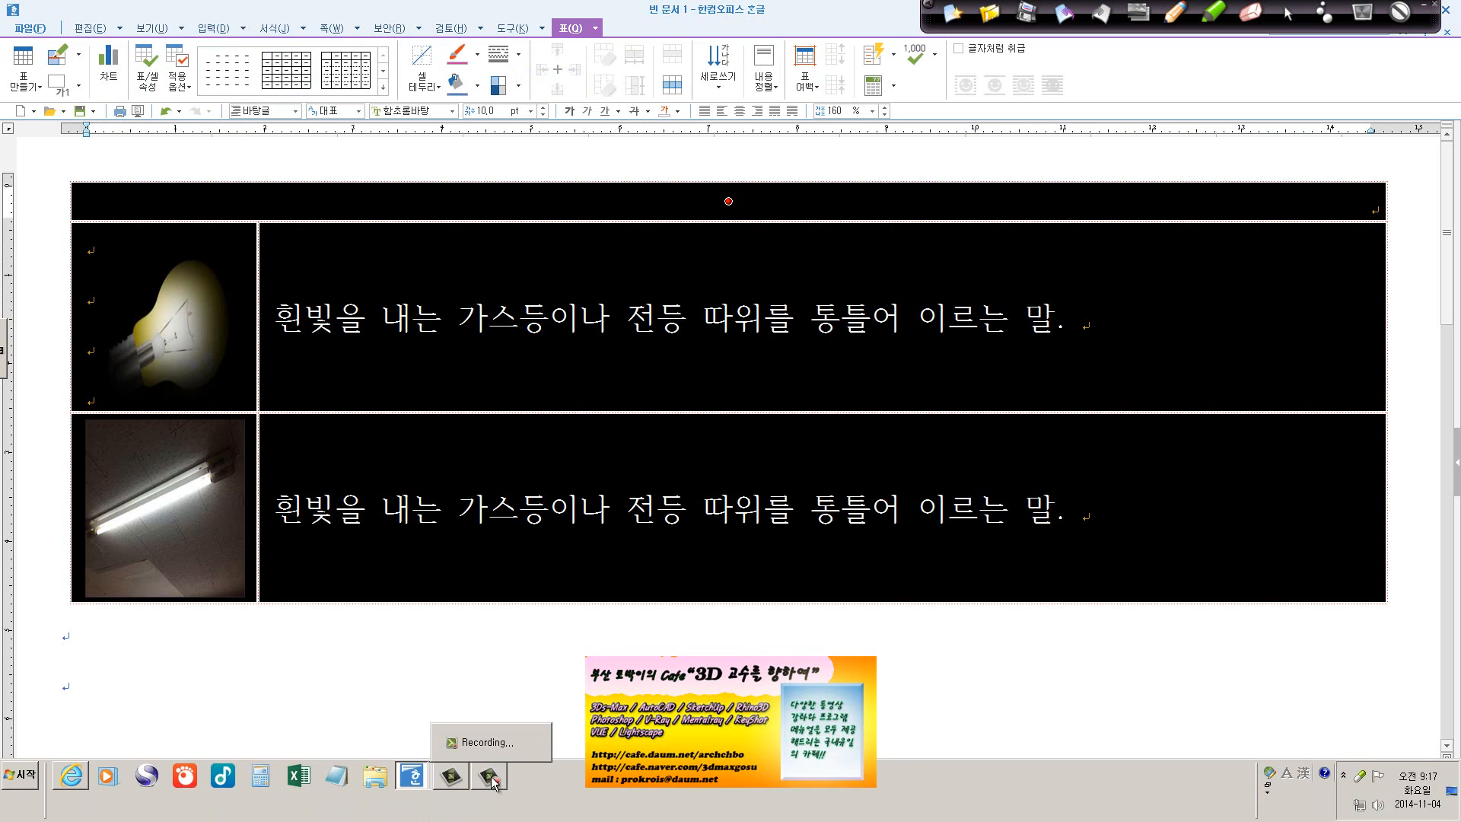
pyautogui.click(699, 653)
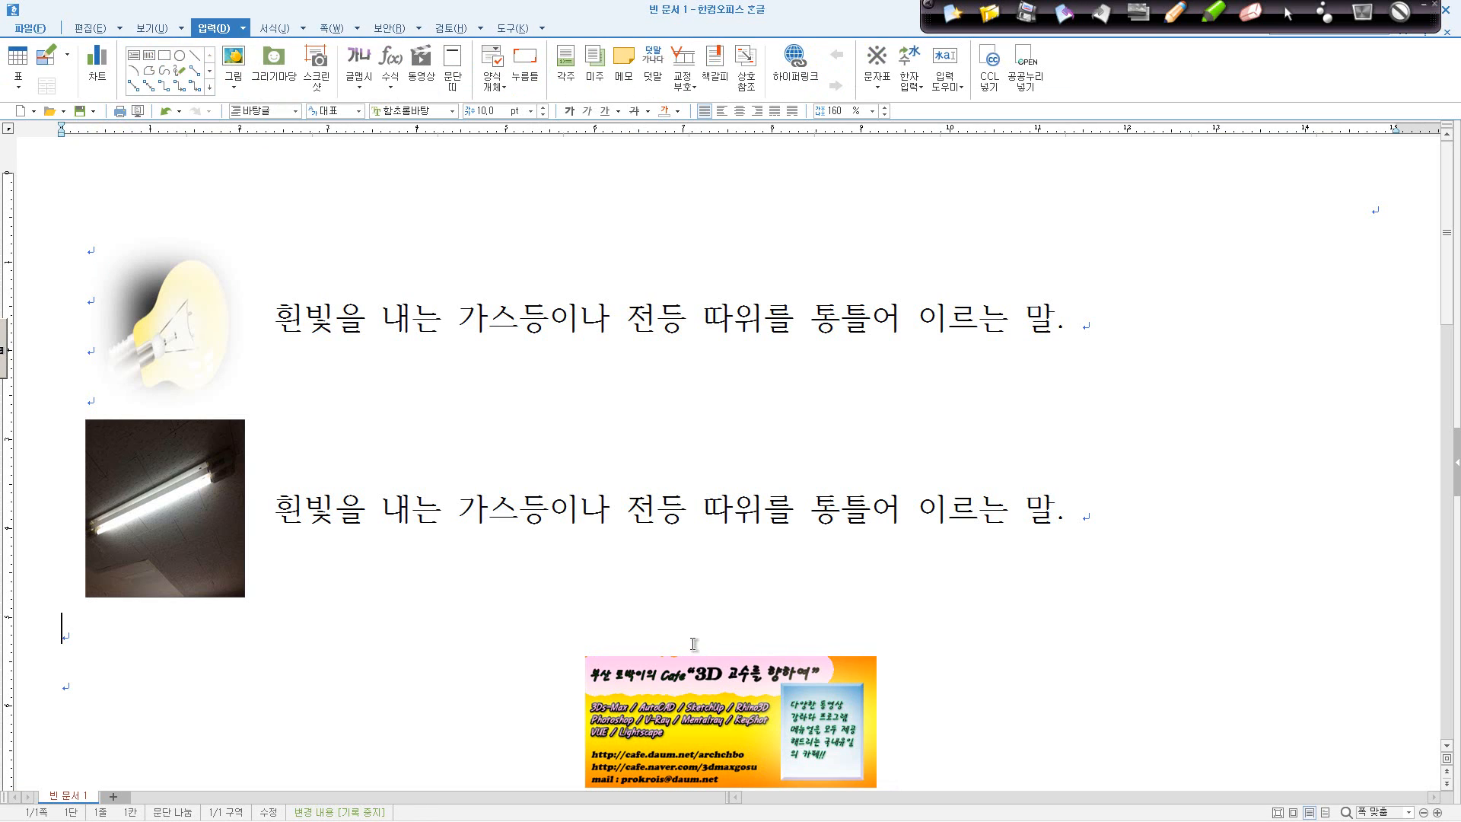
# Close the document without saving it.
pyautogui.click(1448, 32)
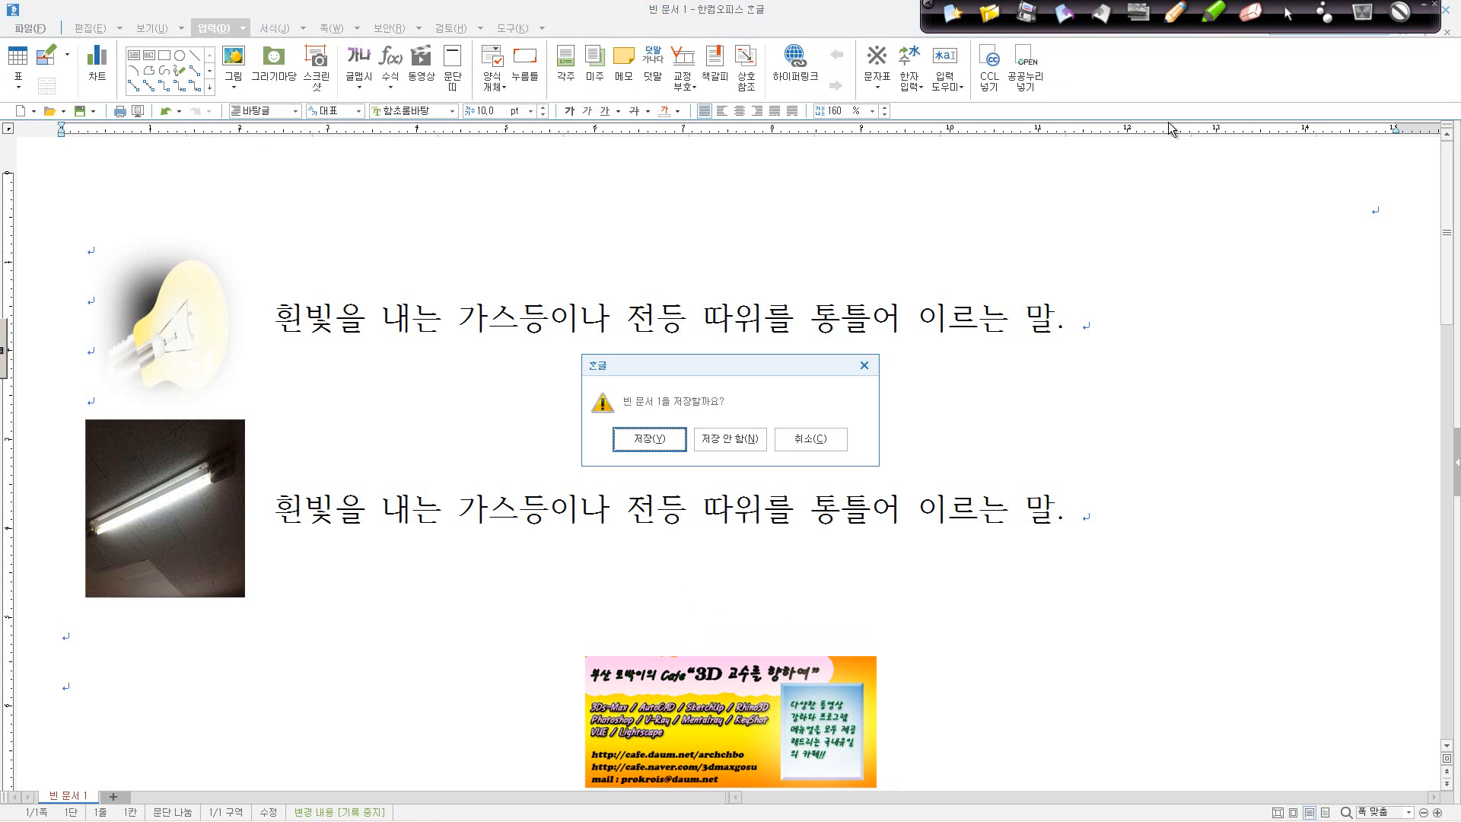
pyautogui.click(743, 441)
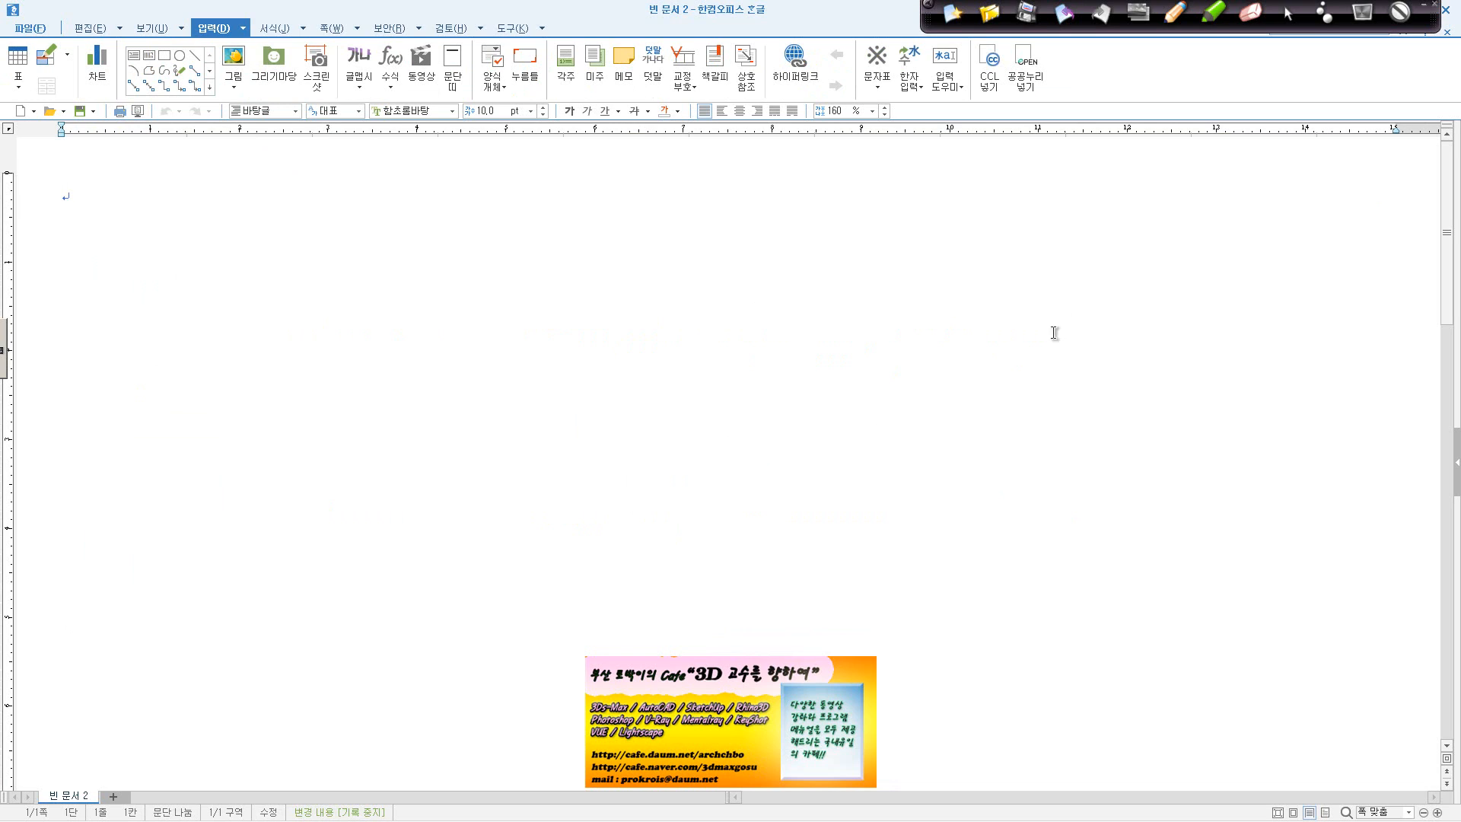
pyautogui.moveTo(925, 30); pyautogui.dragTo(792, 31)
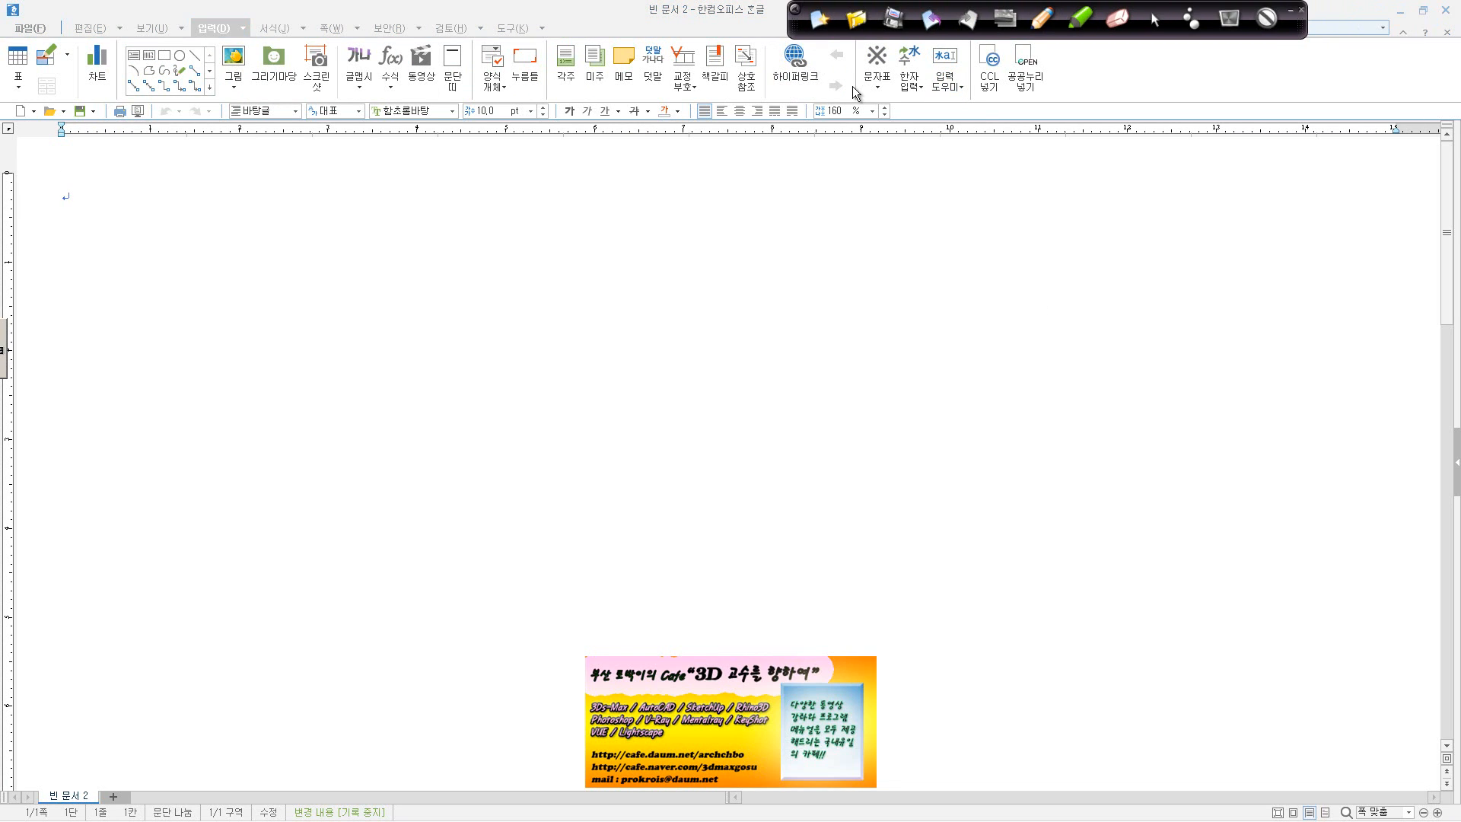
pyautogui.click(468, 787)
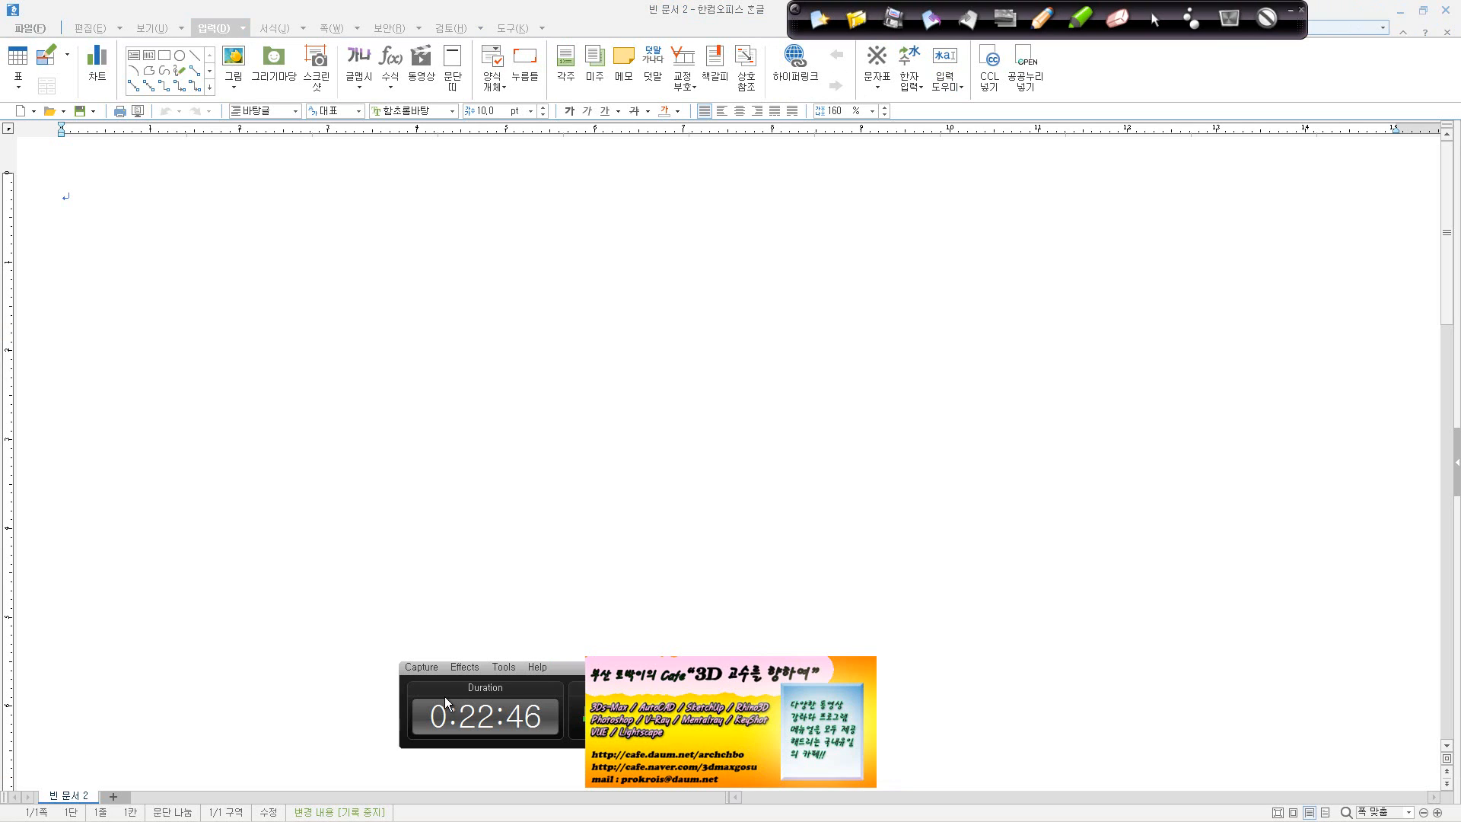